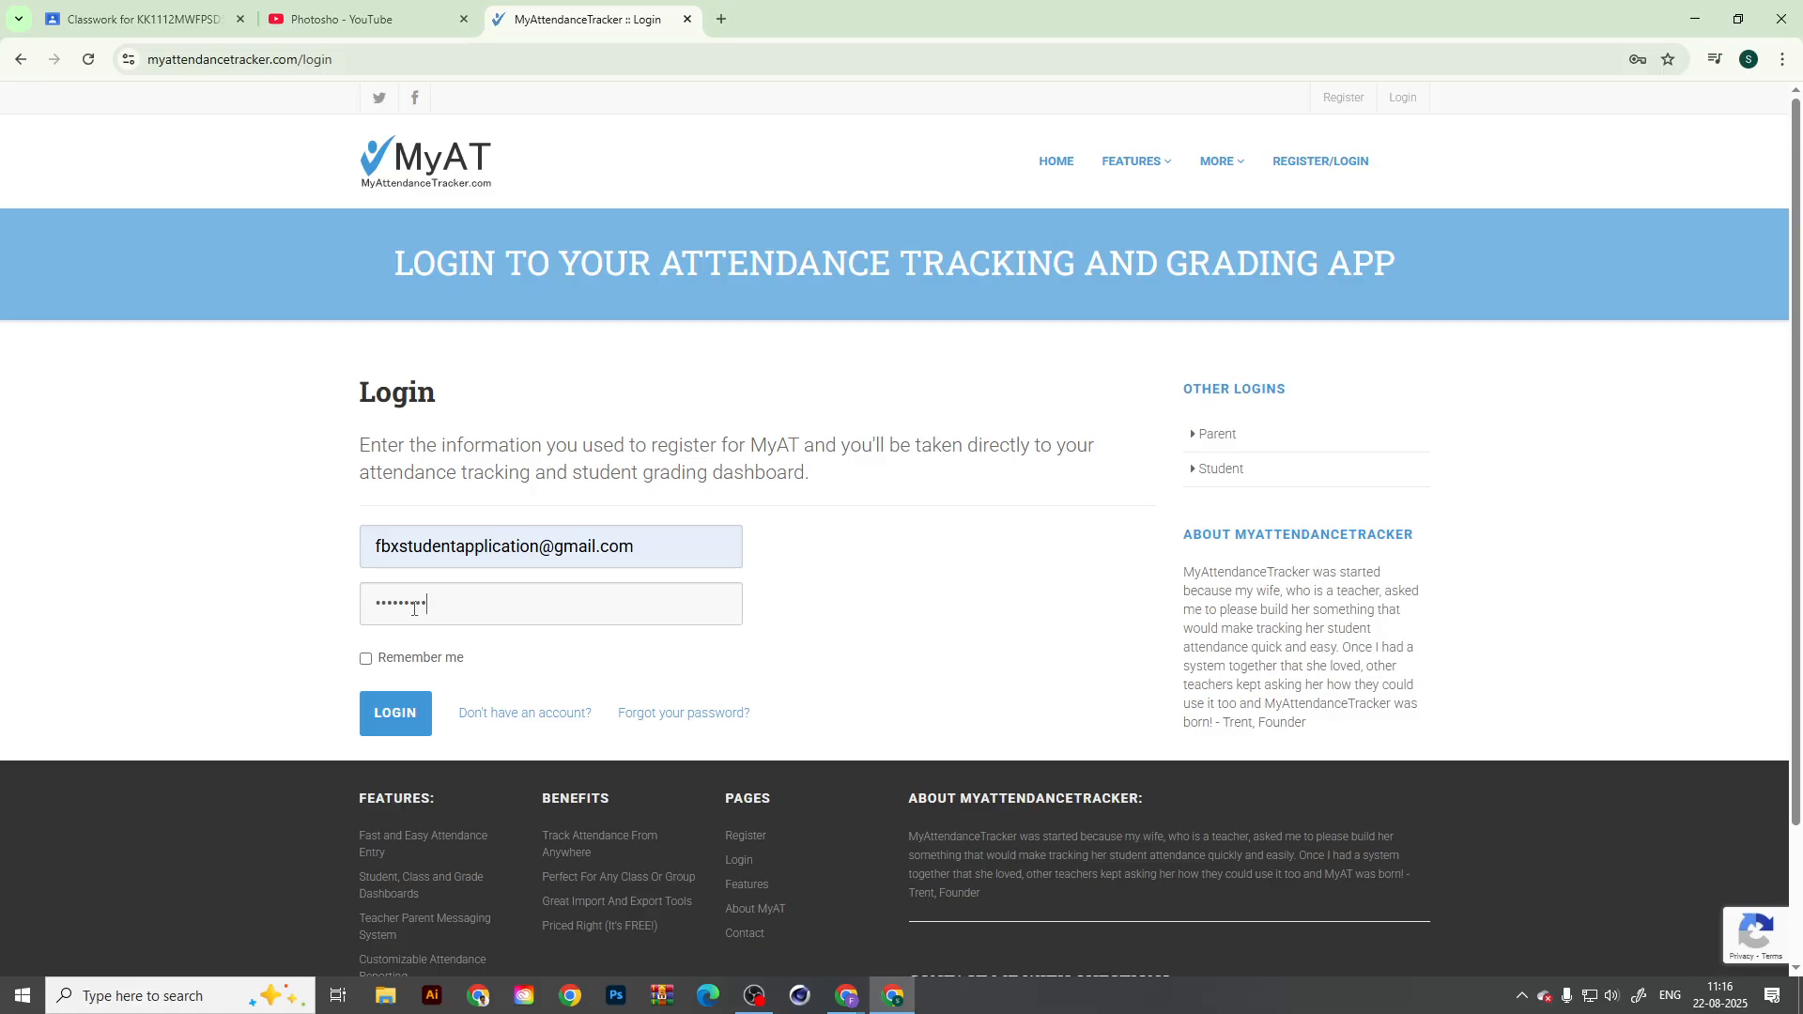
Step: Log in to the attendance tracker and open attendance taking for the class KK1112MWFPSD525
key(Return)
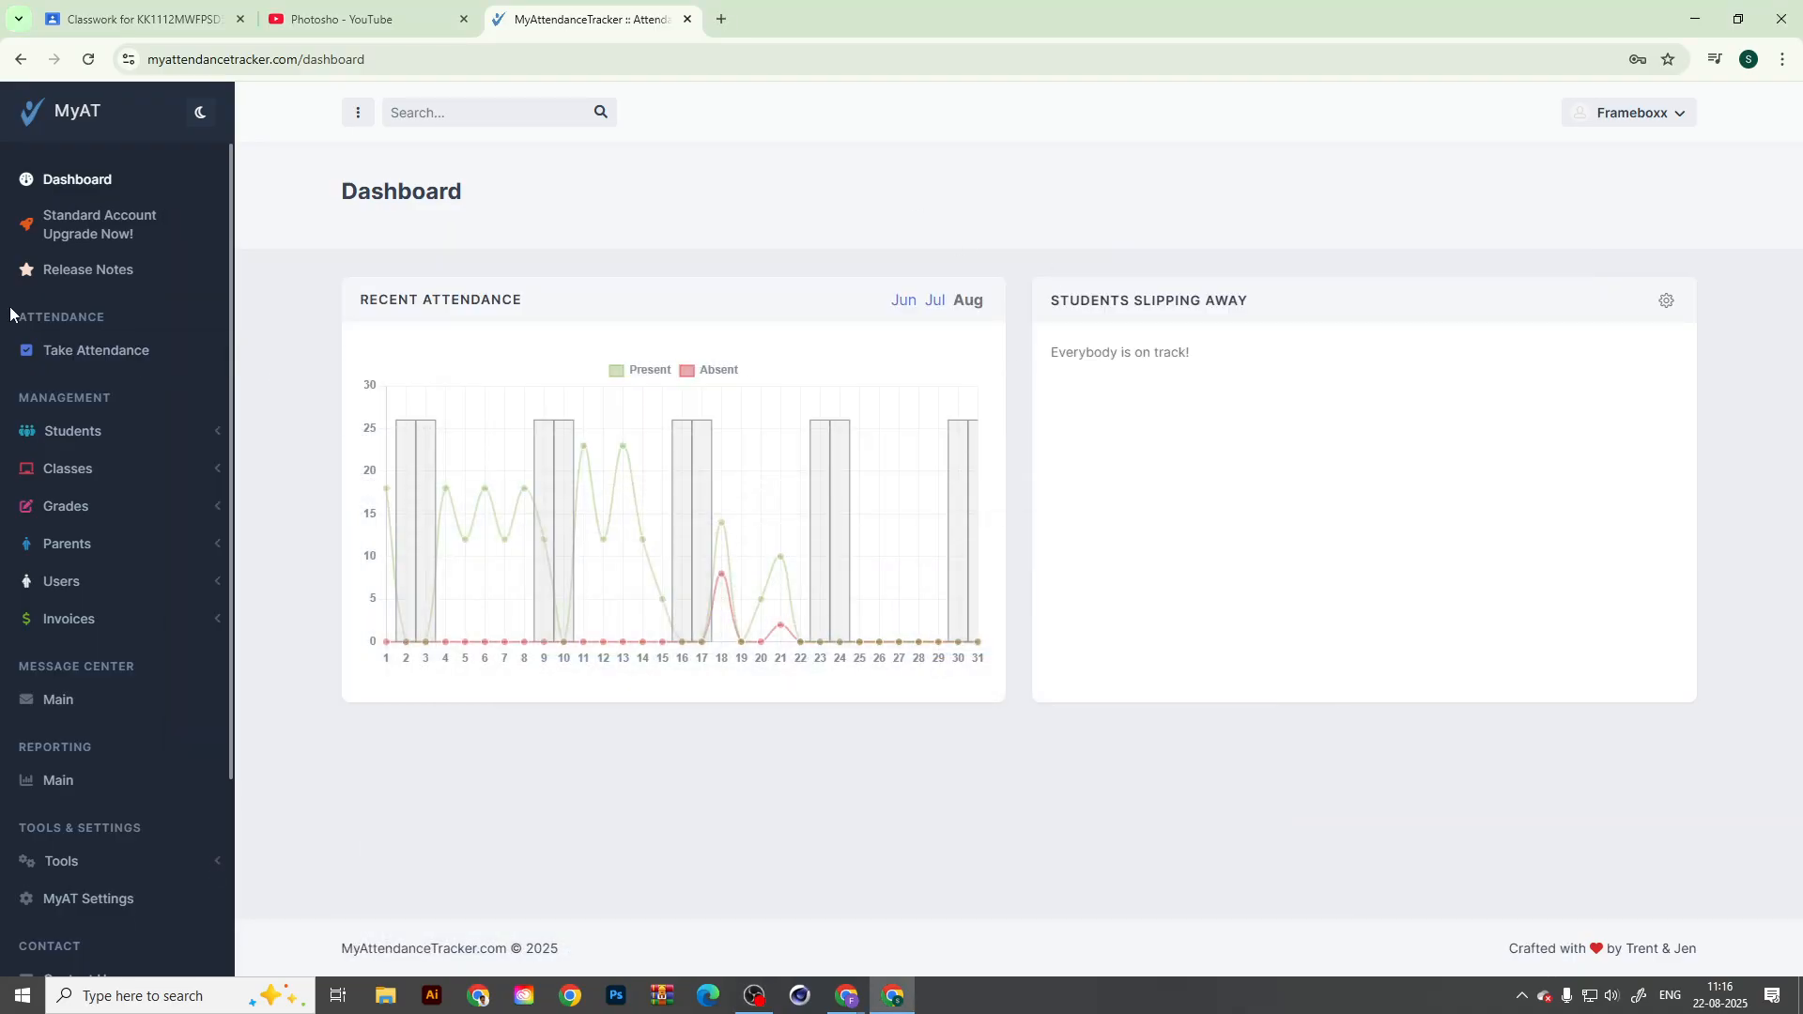
click(108, 352)
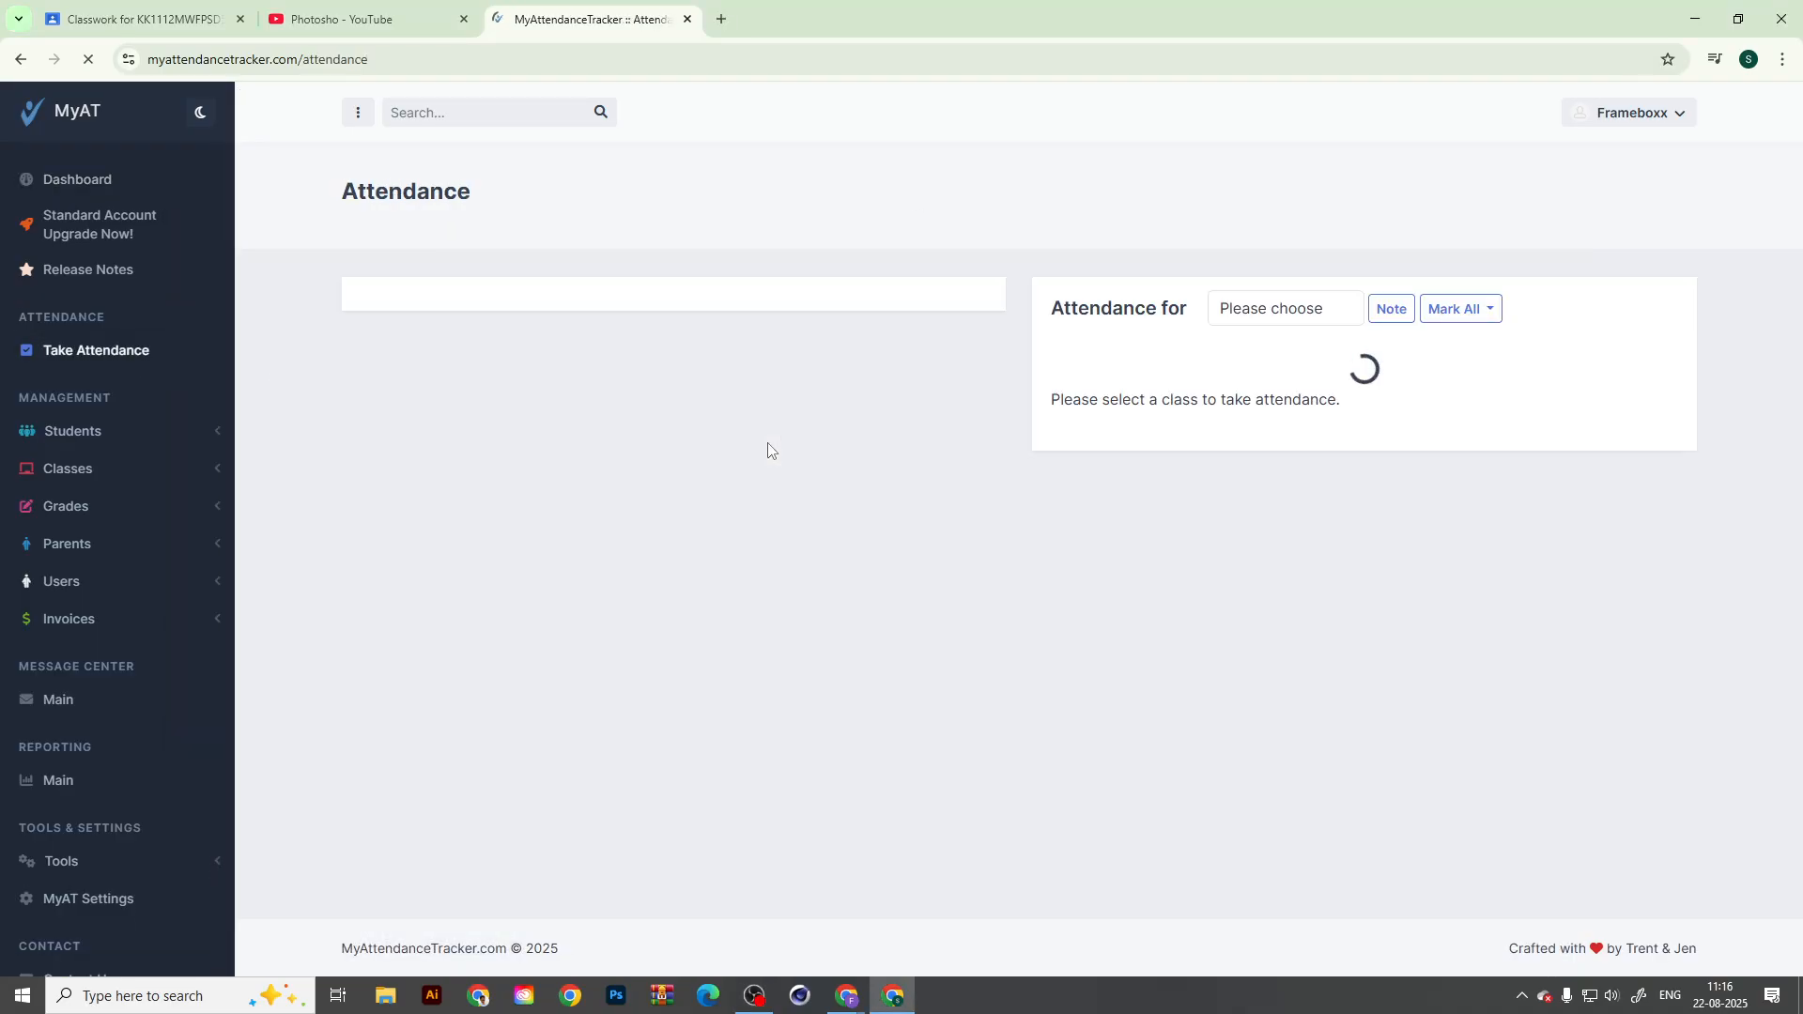
click(1335, 313)
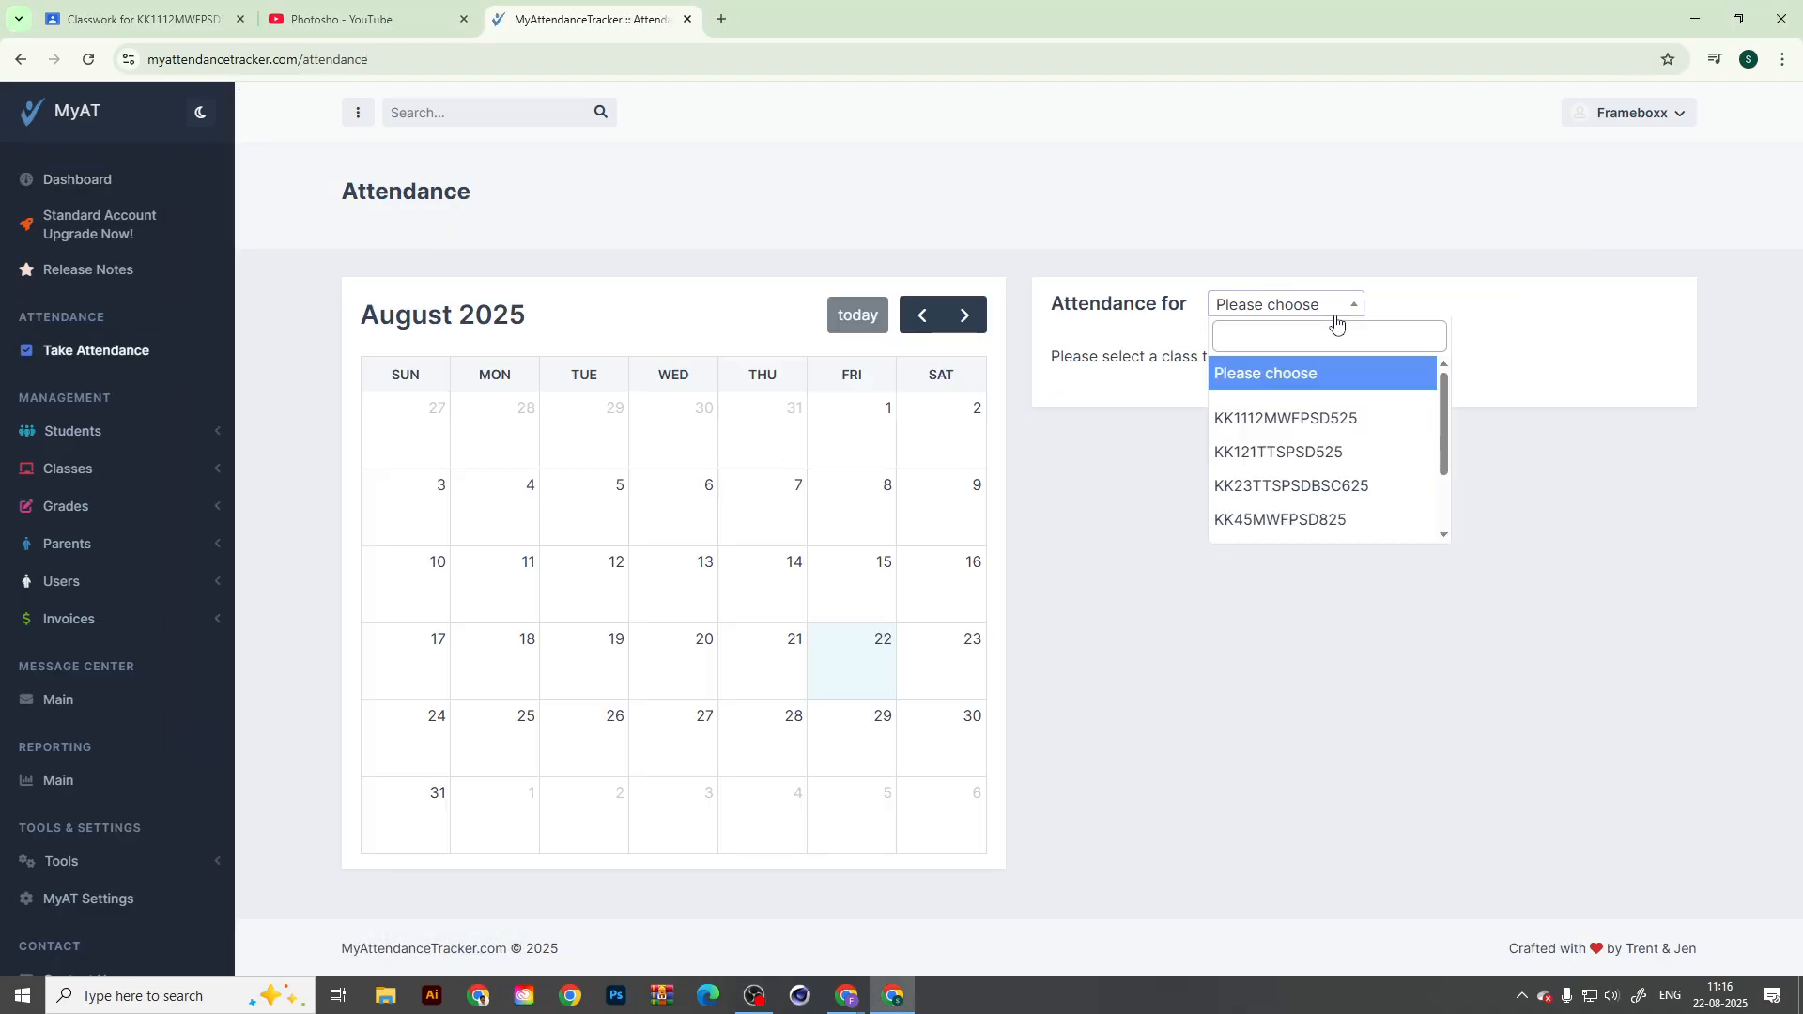
click(1338, 427)
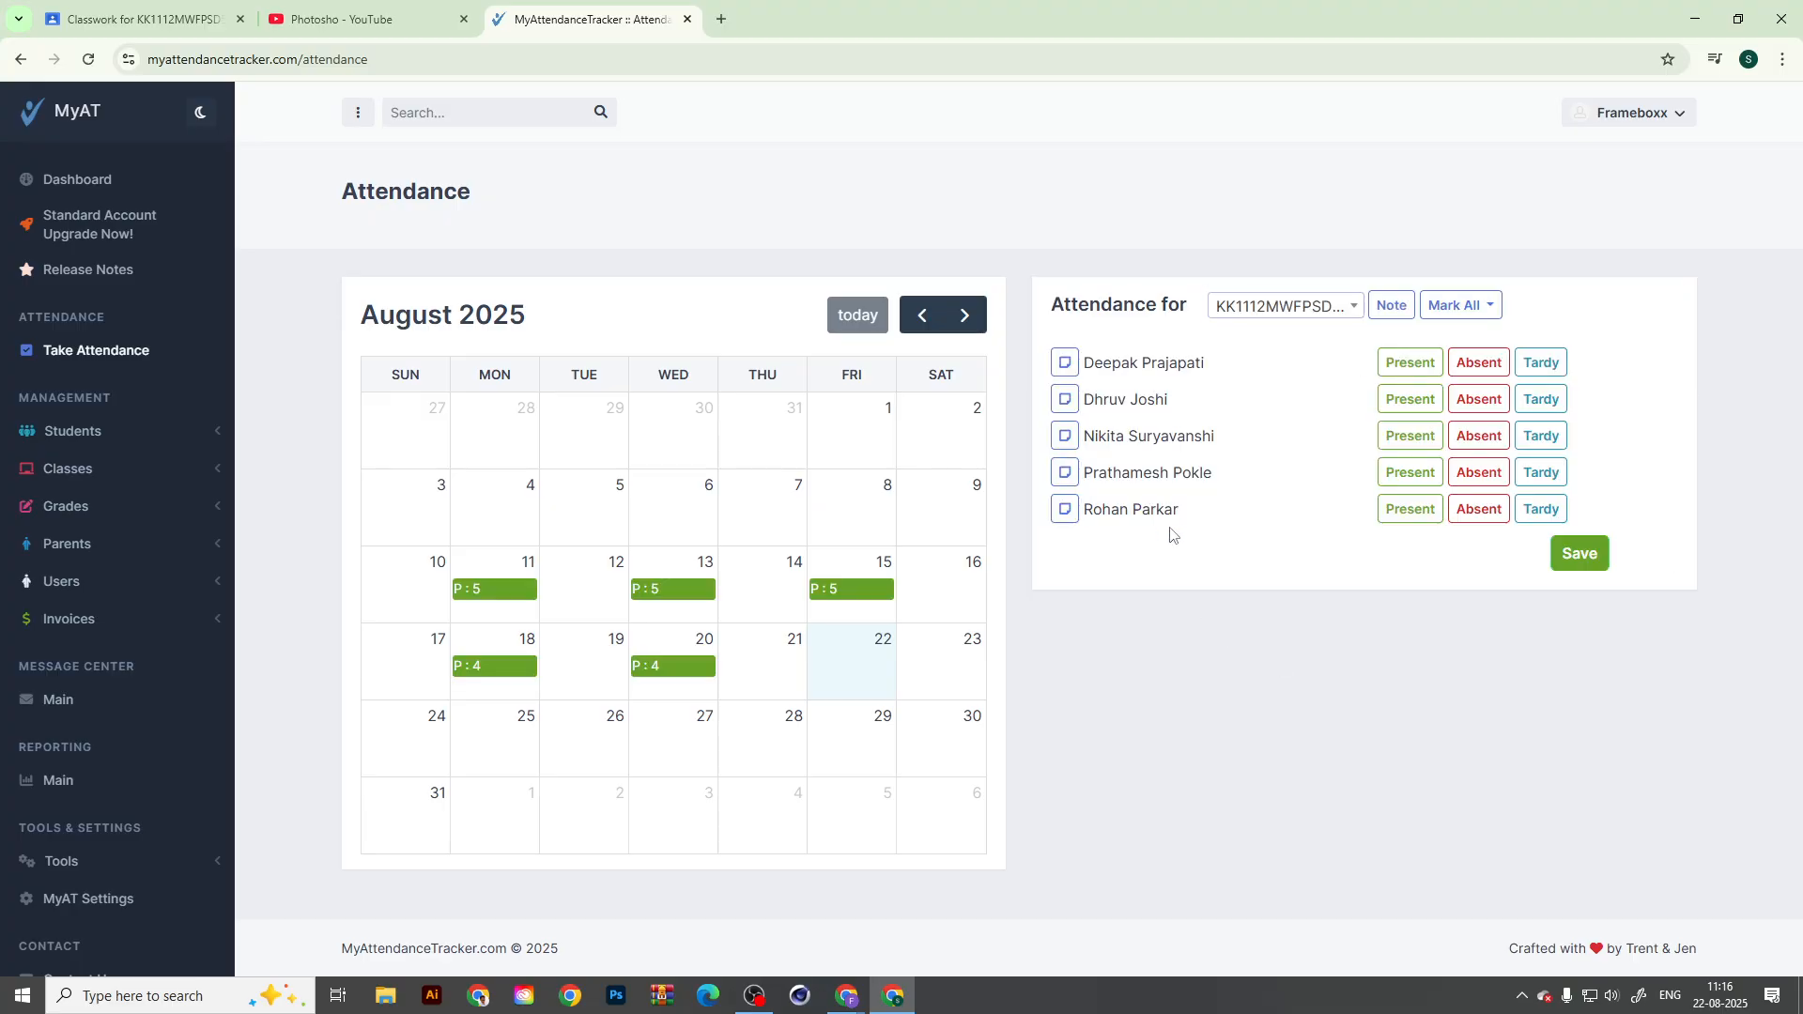
drag(1179, 514, 1101, 512)
drag(1168, 395, 1033, 397)
drag(1201, 367, 1103, 364)
click(1354, 707)
click(1732, 20)
click(951, 60)
click(1695, 19)
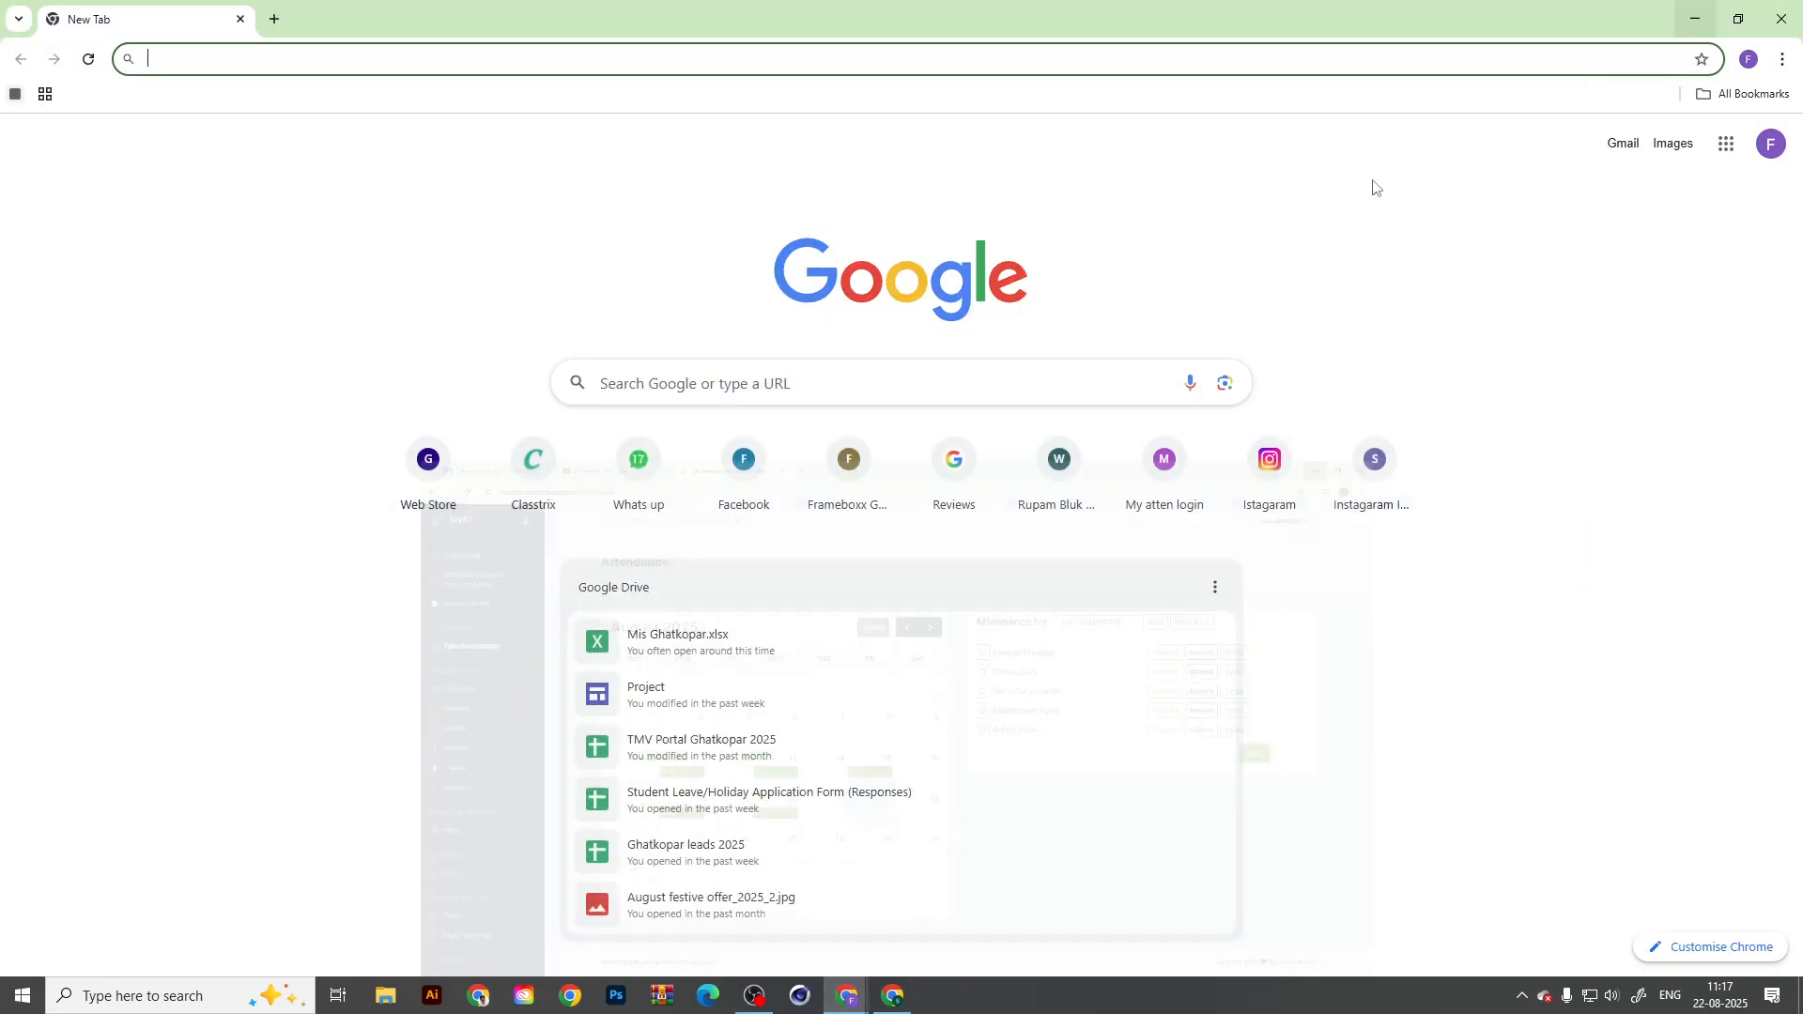
click(517, 293)
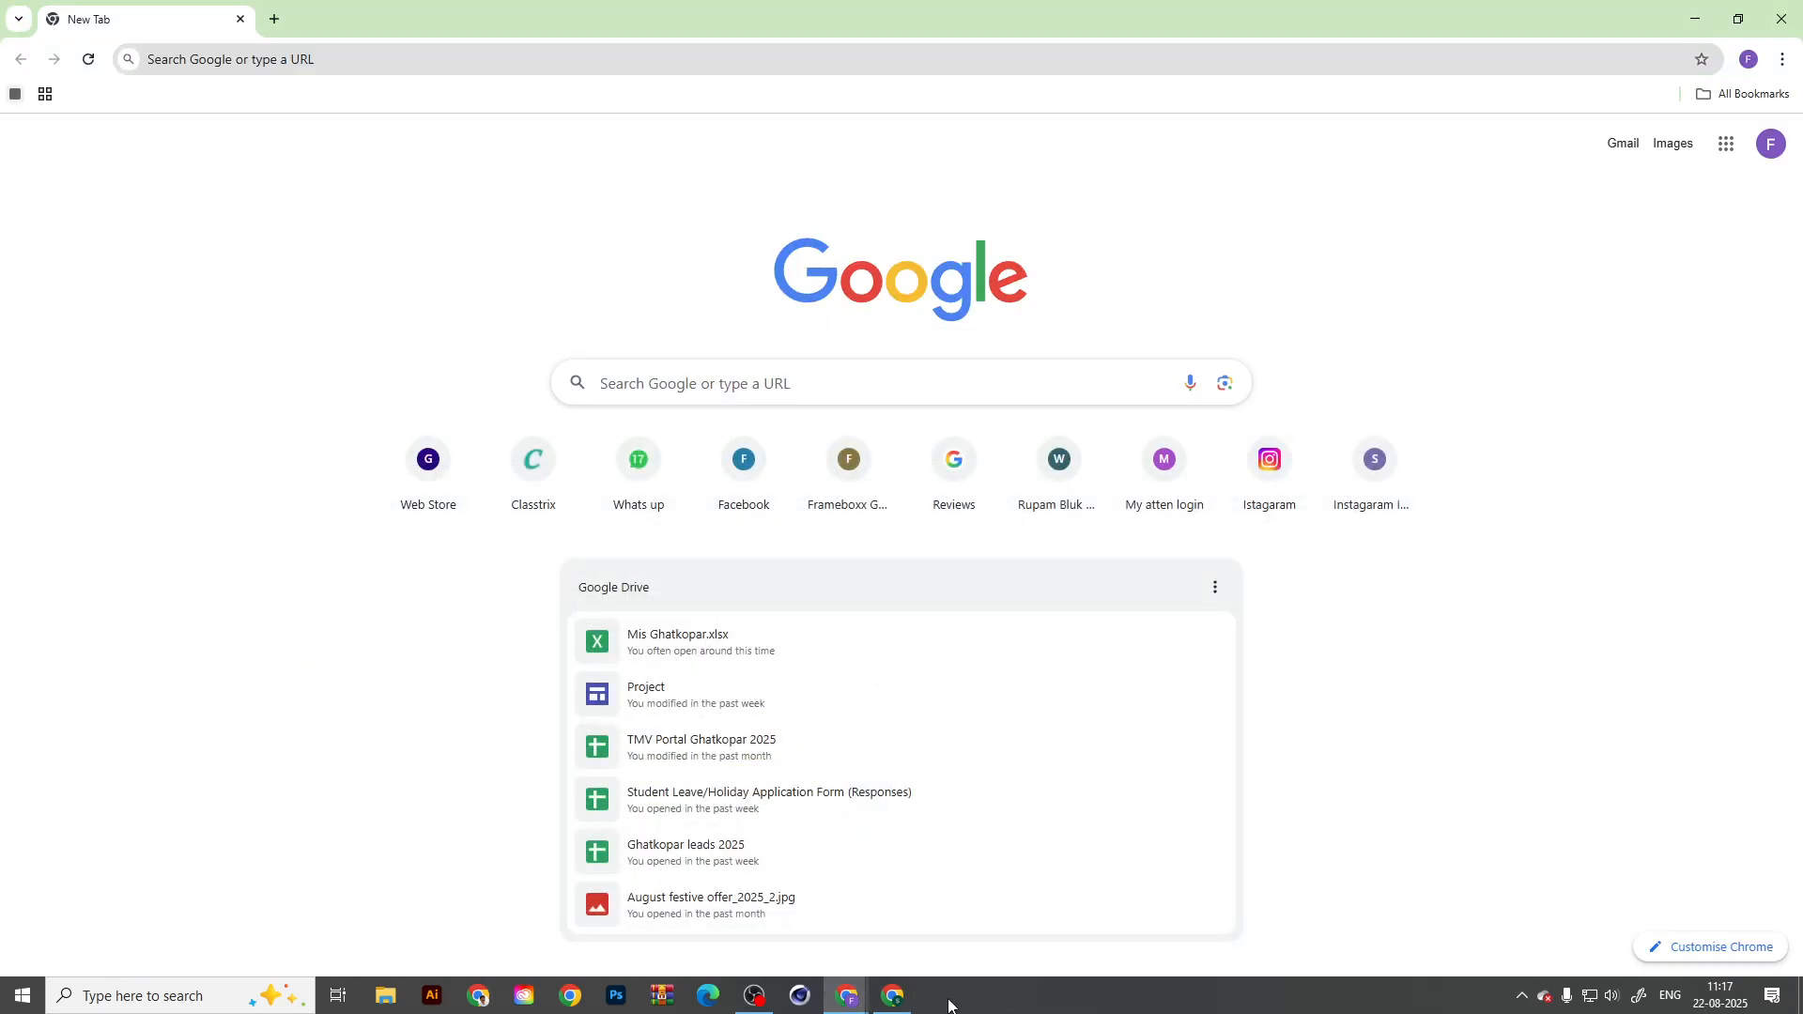
Step: Launch Photoshop and sign out one of the other activated devices to continue on this one
click(614, 997)
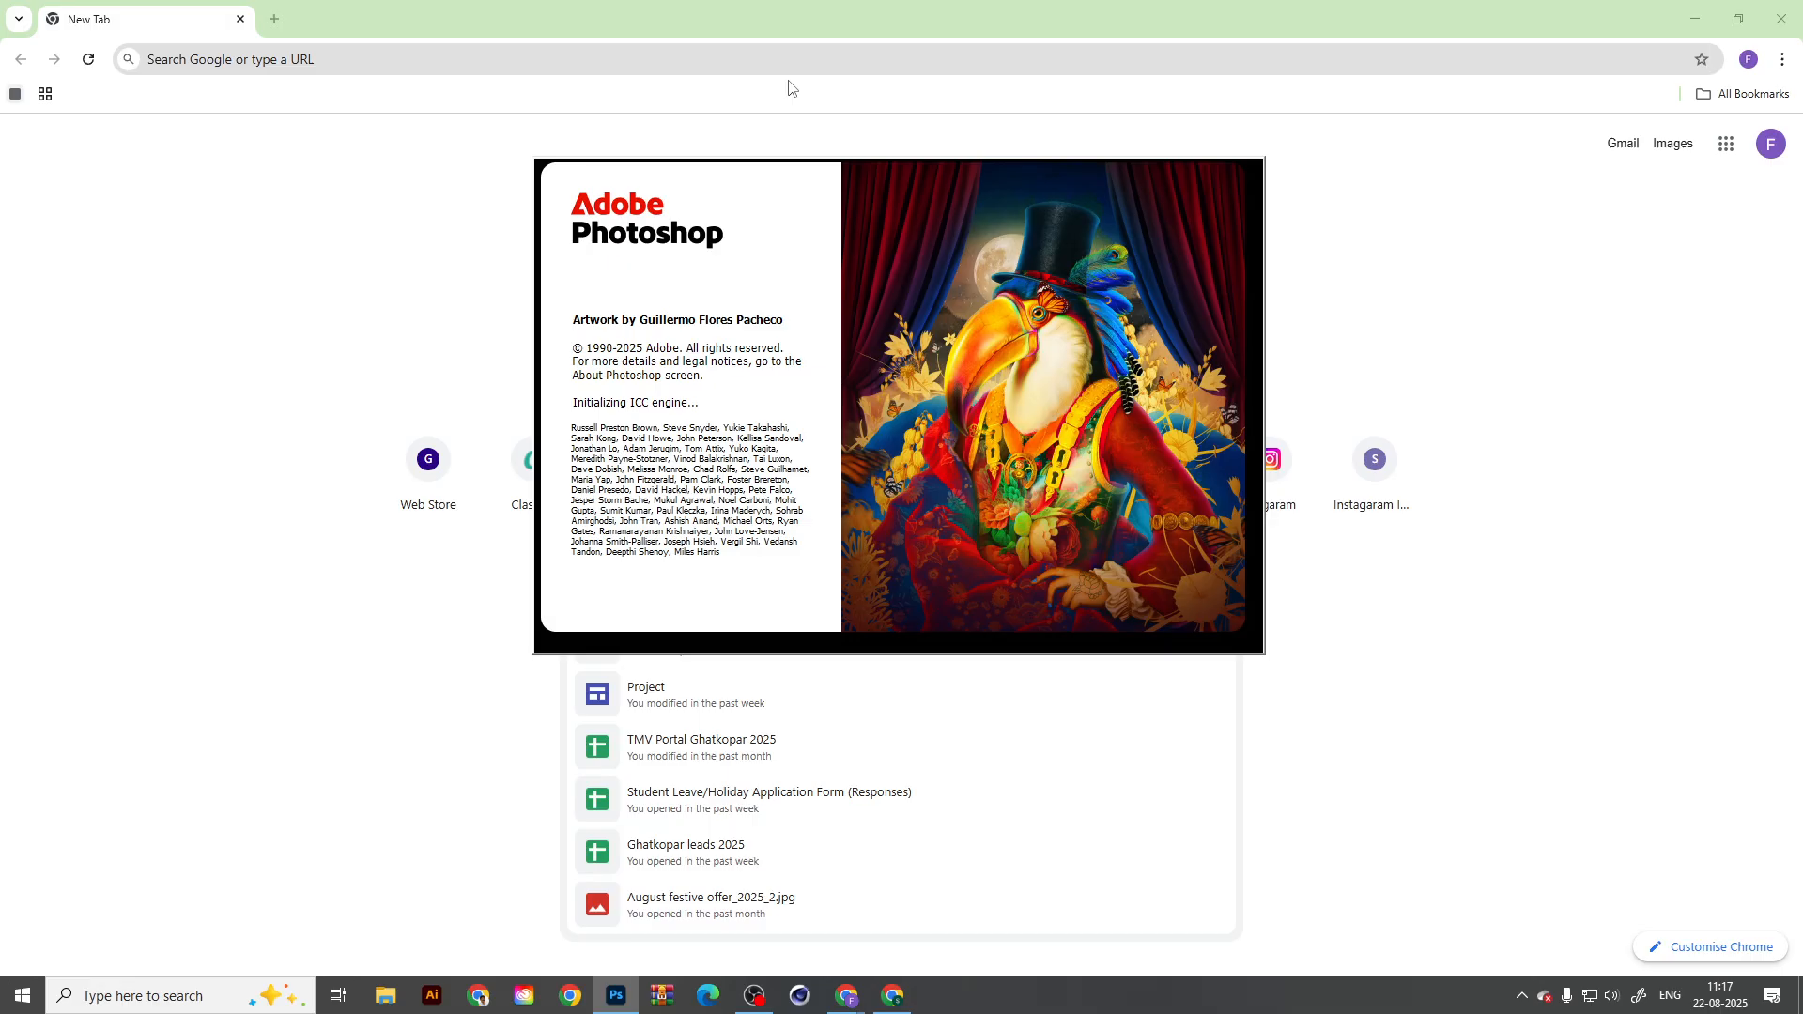
click(1696, 17)
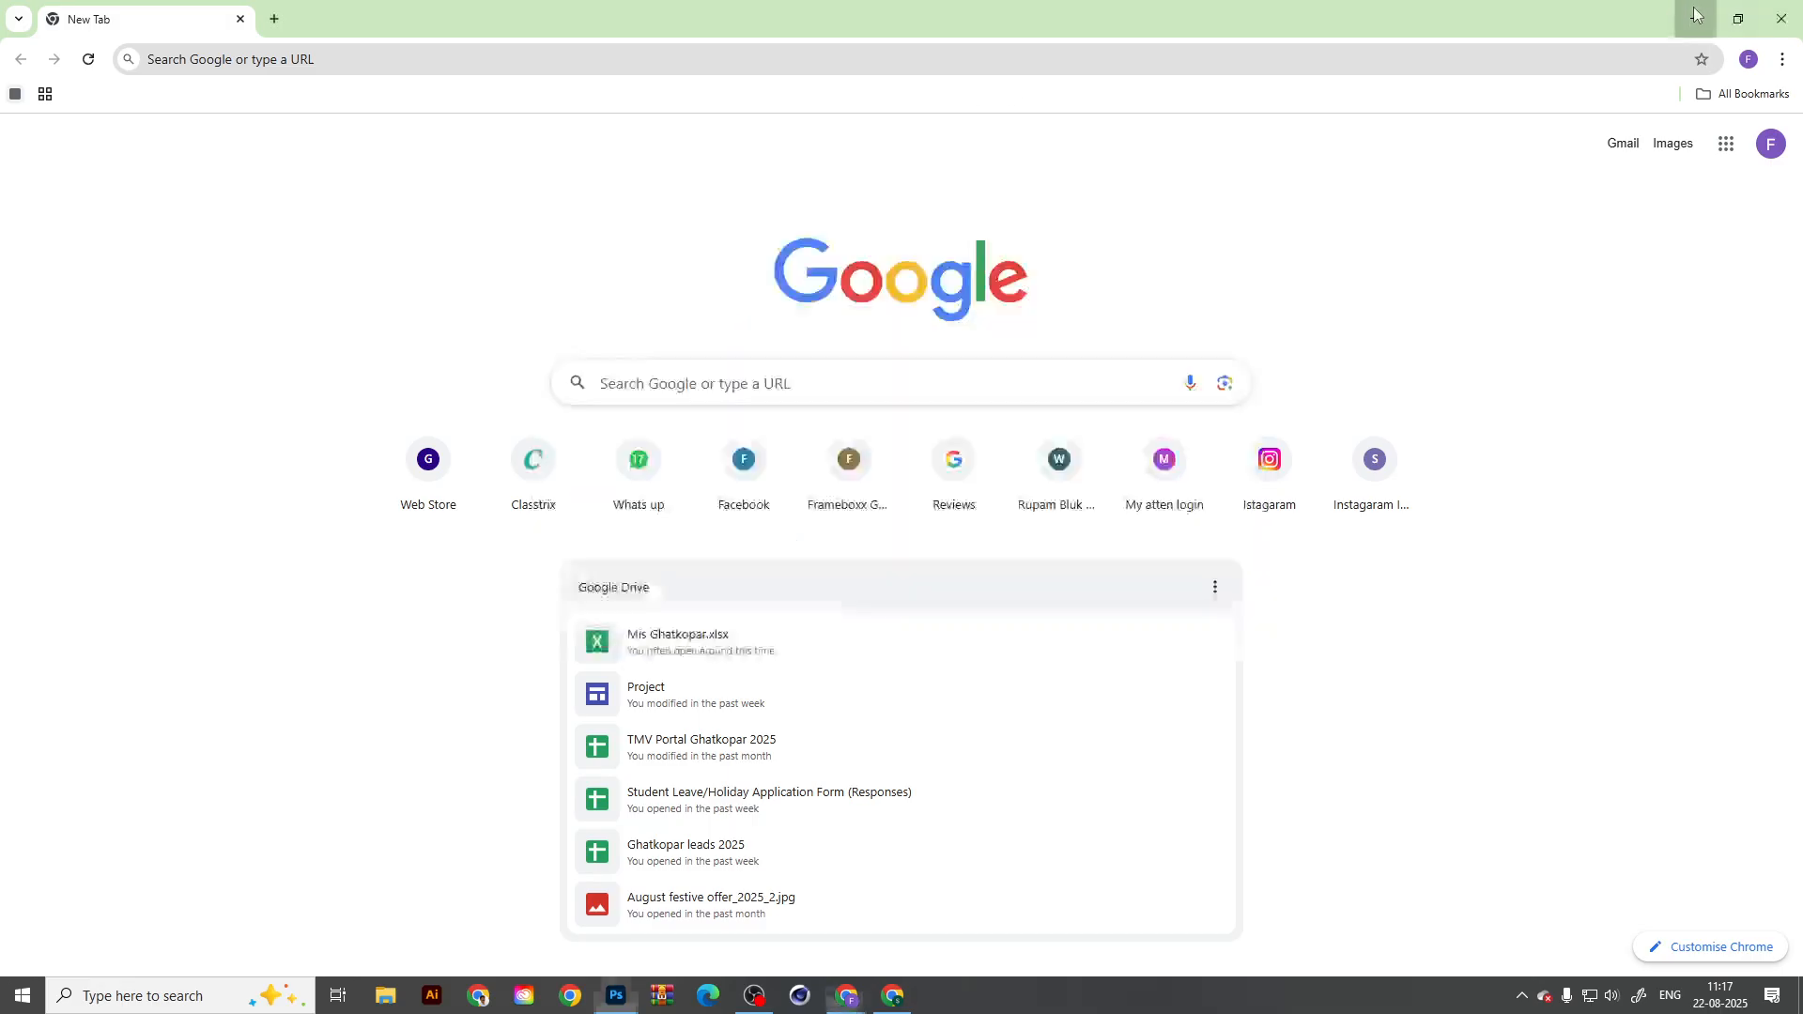
right_click(1488, 255)
click(1530, 317)
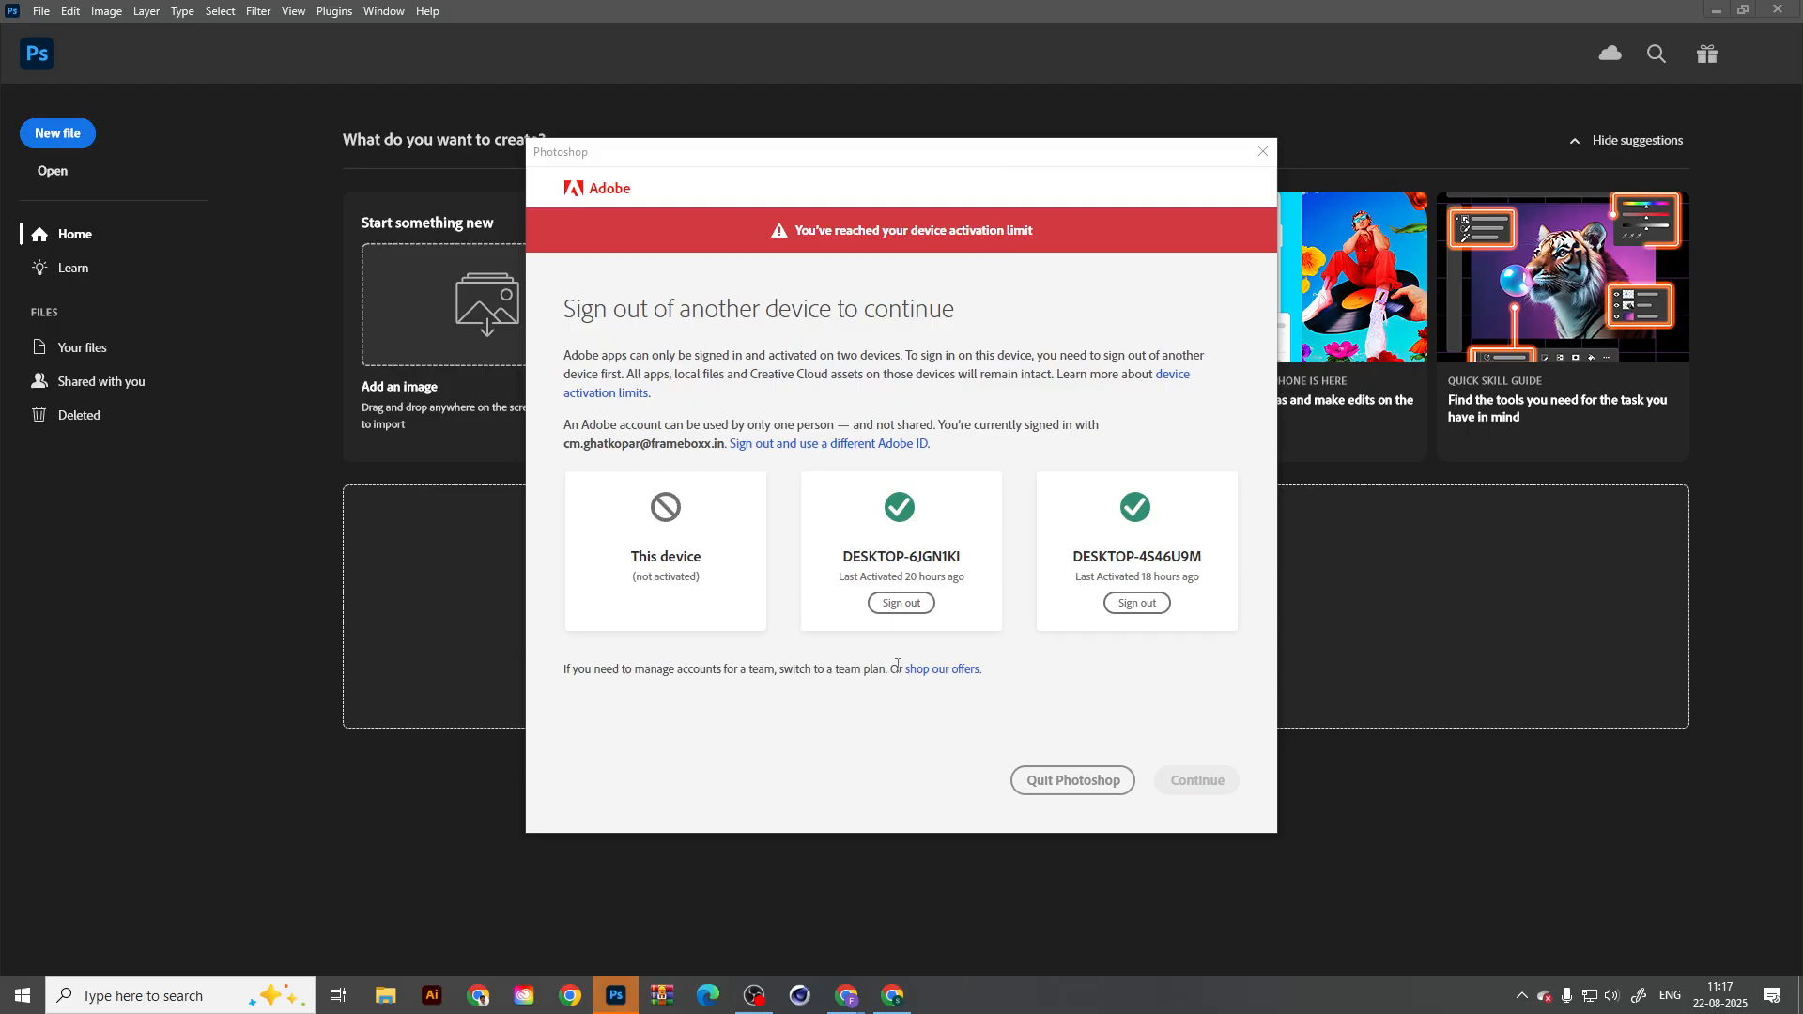
click(1134, 608)
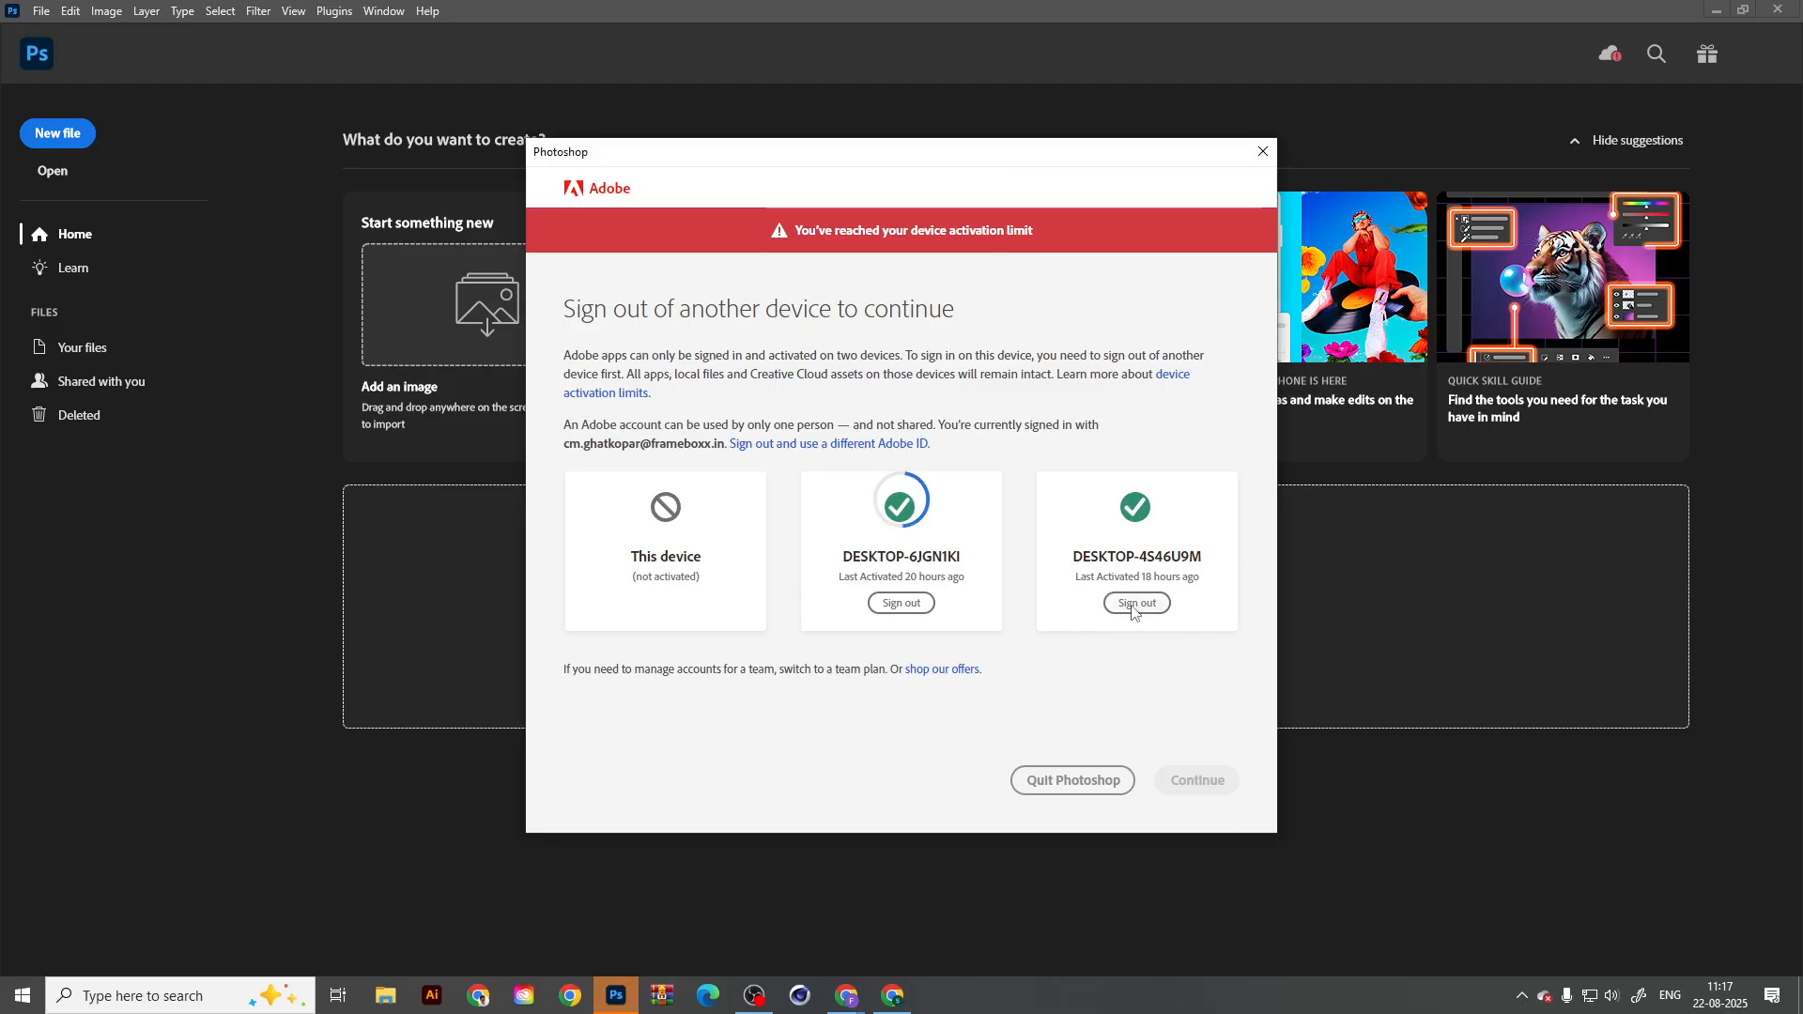
click(1196, 738)
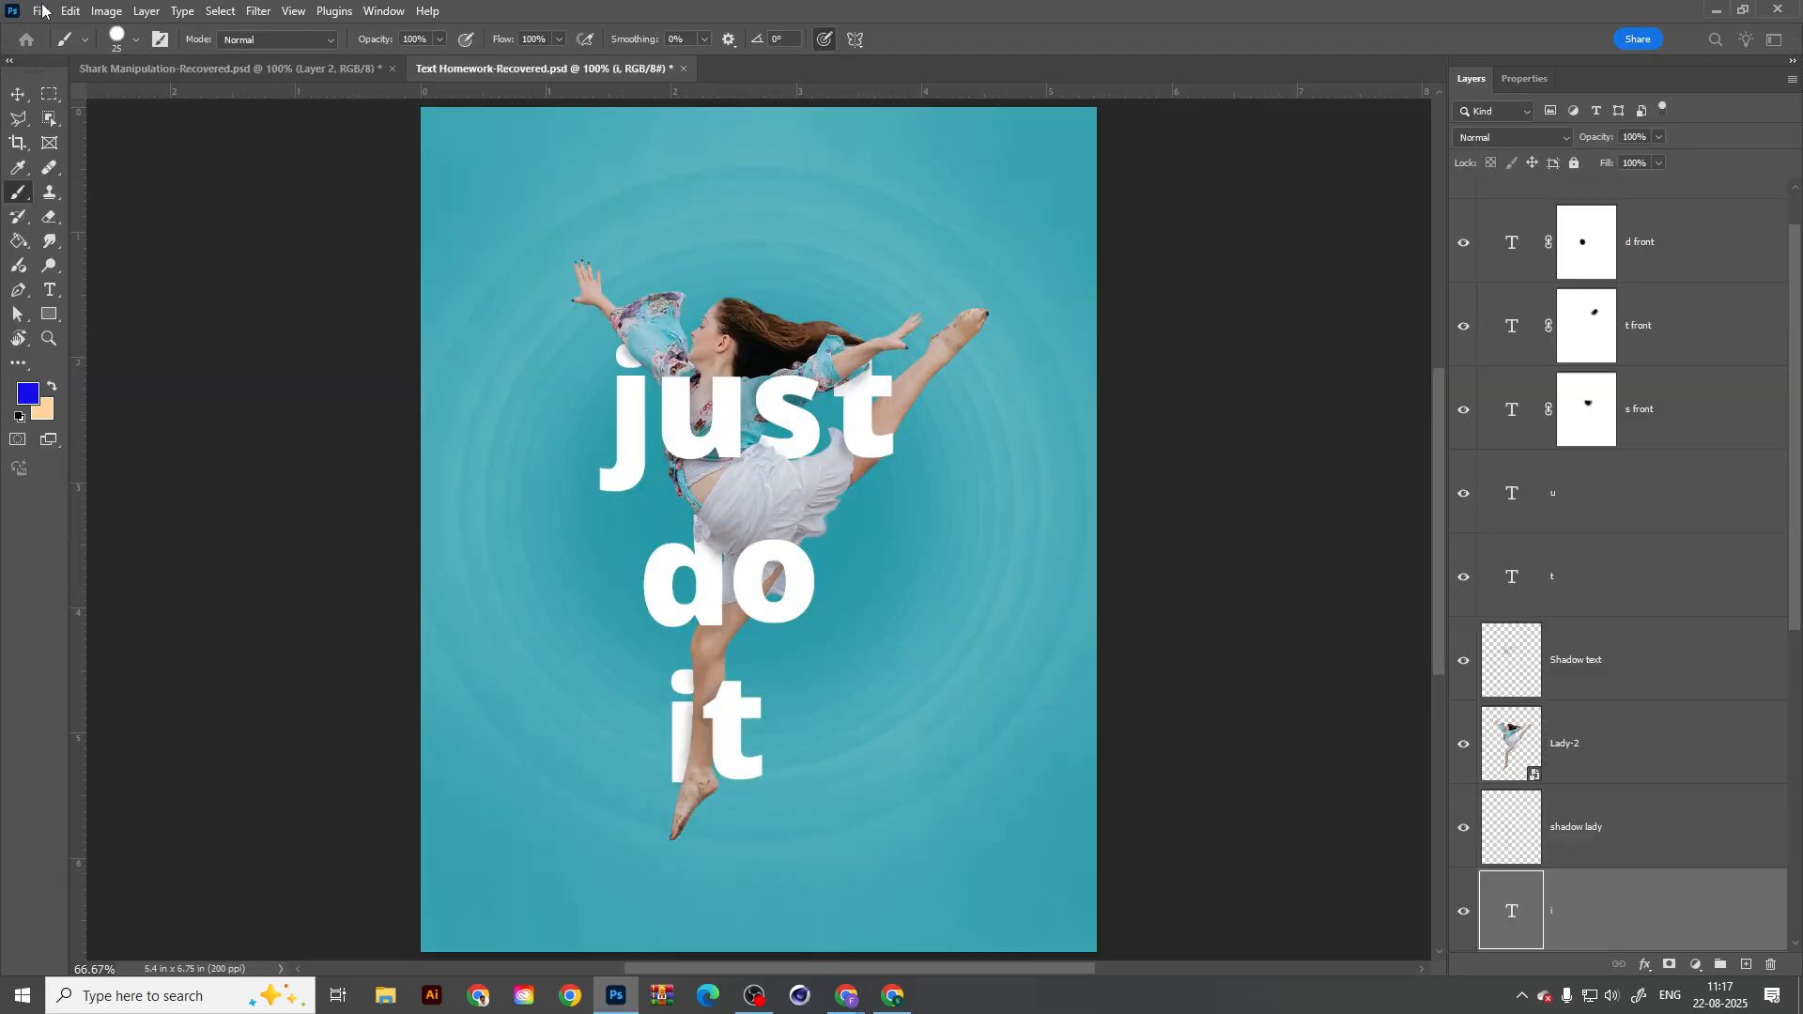
Step: Create a new A4 document in landscape orientation, 297 × 210 mm, at 300 pixels/inch in RGB with a white background
click(42, 12)
click(1194, 340)
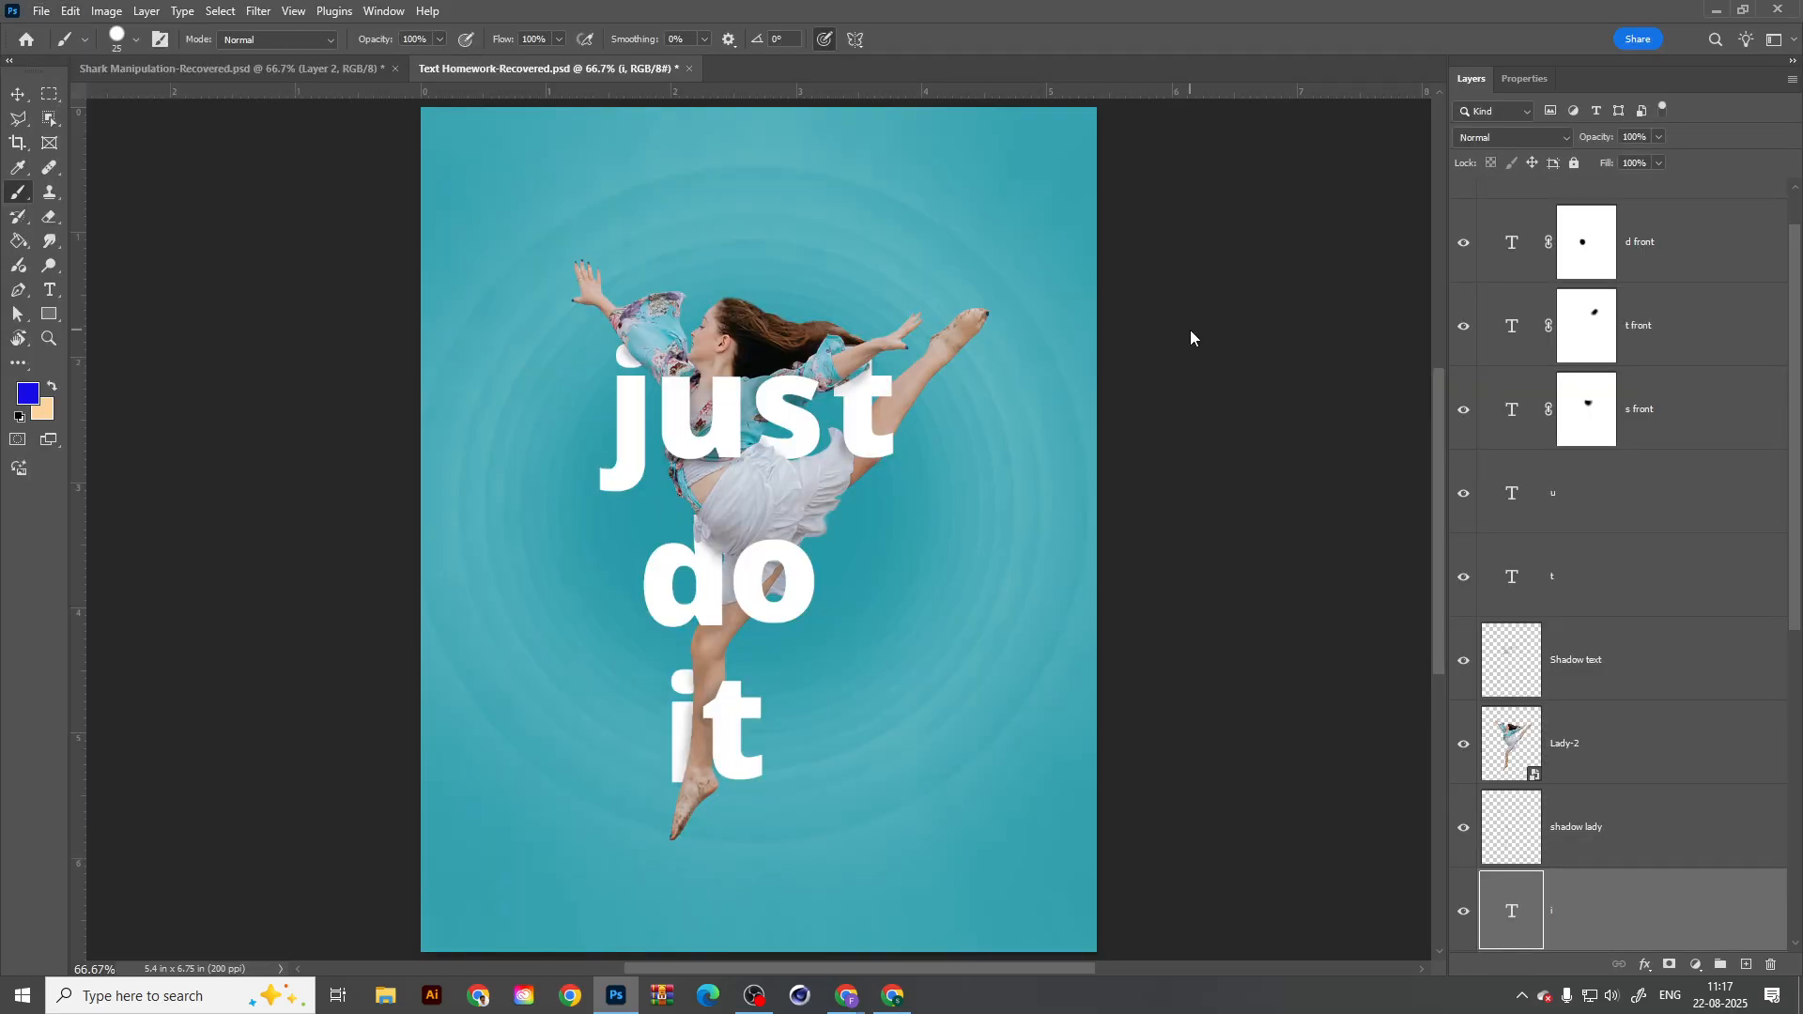
click(70, 11)
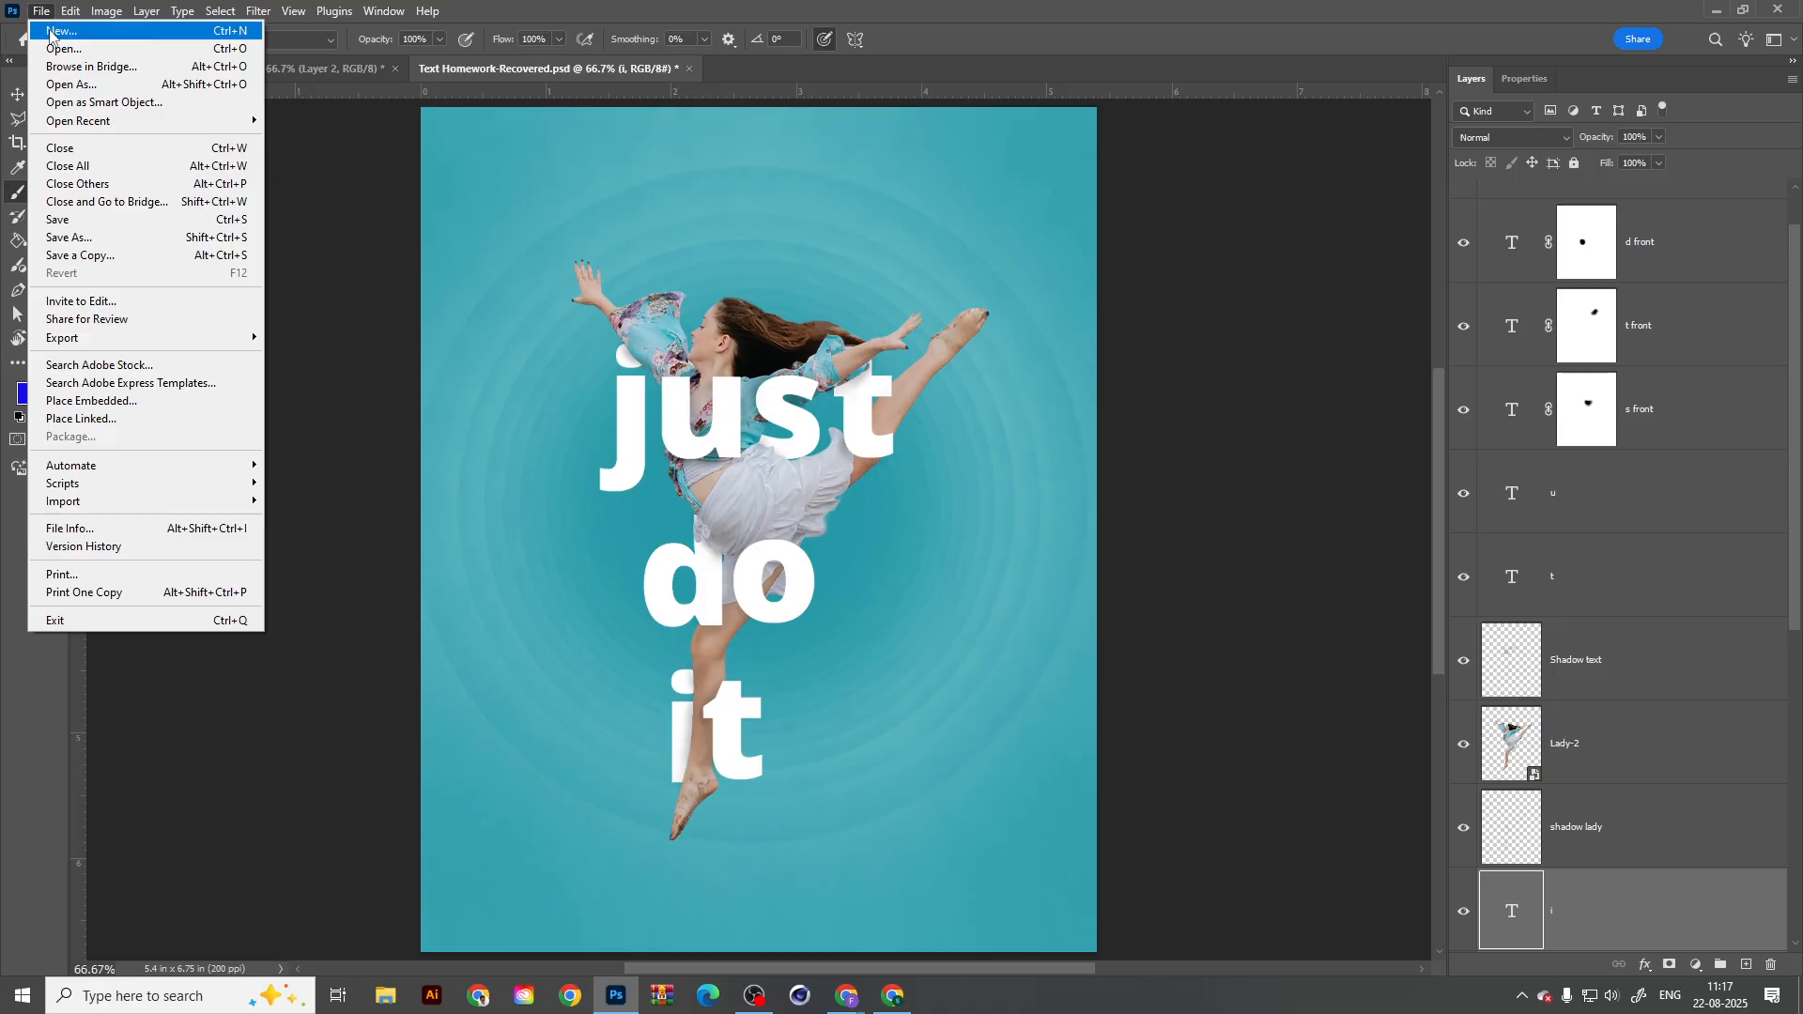
click(46, 31)
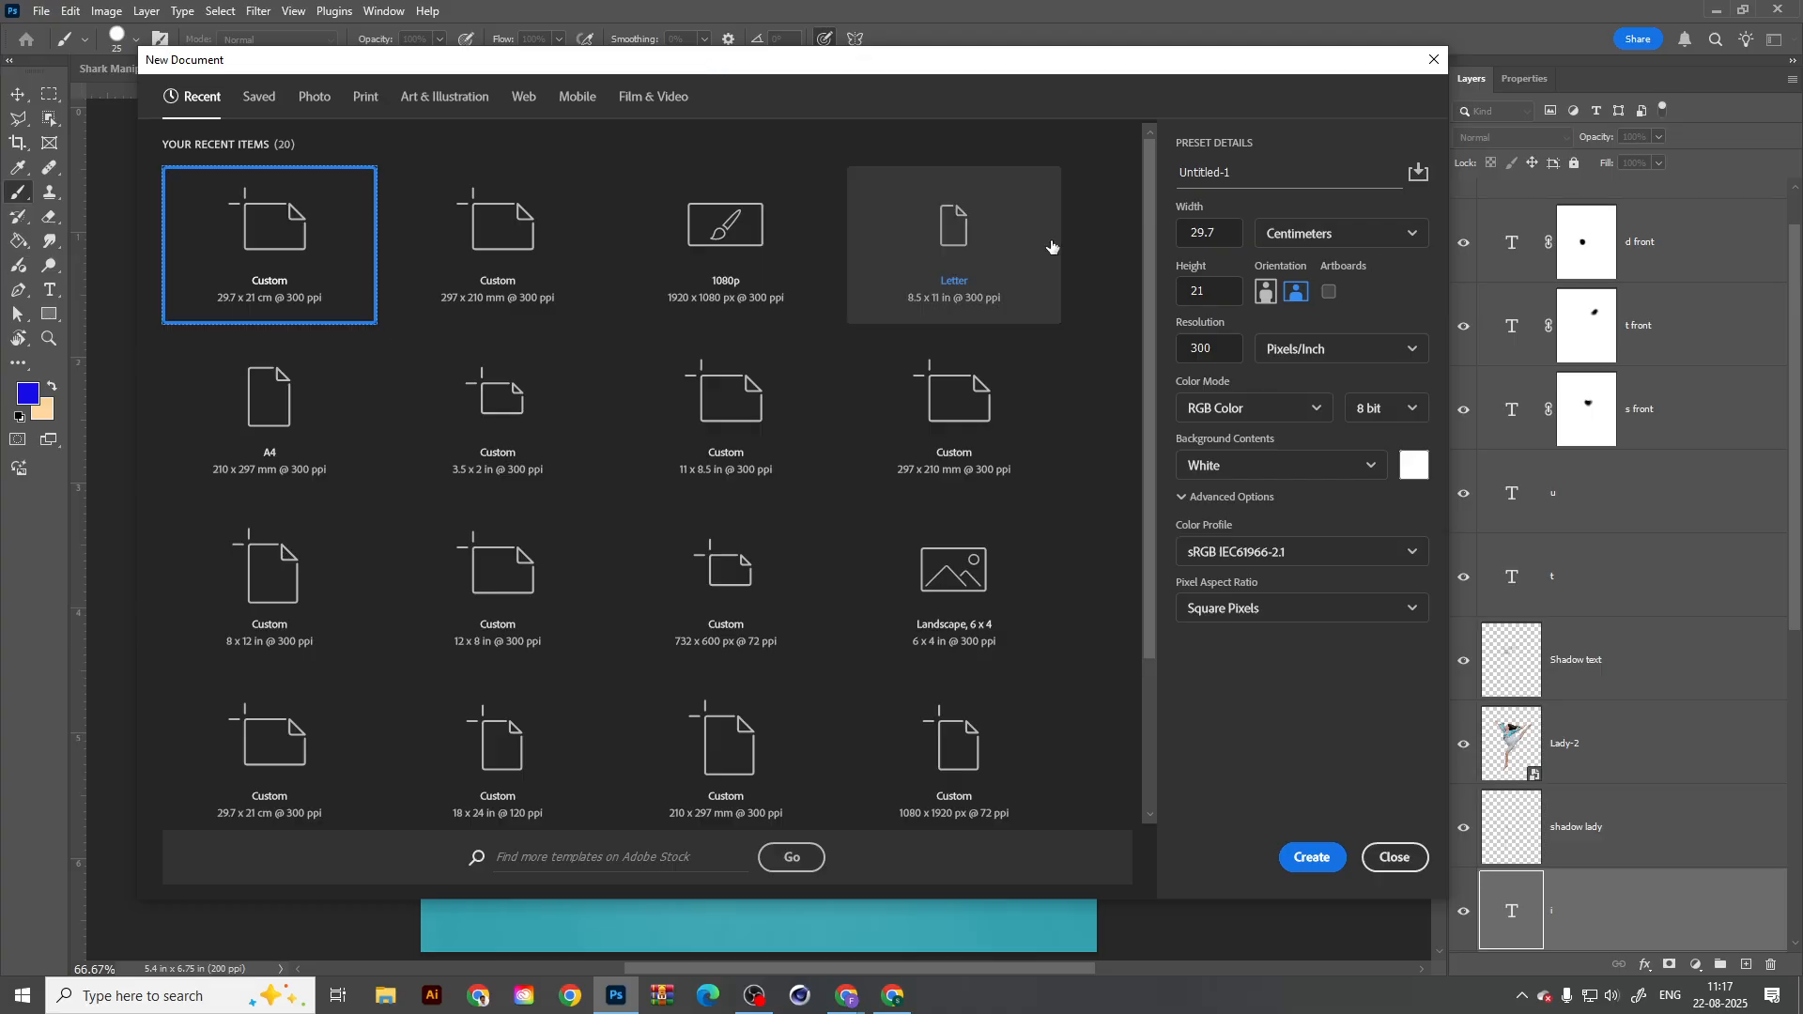
click(299, 410)
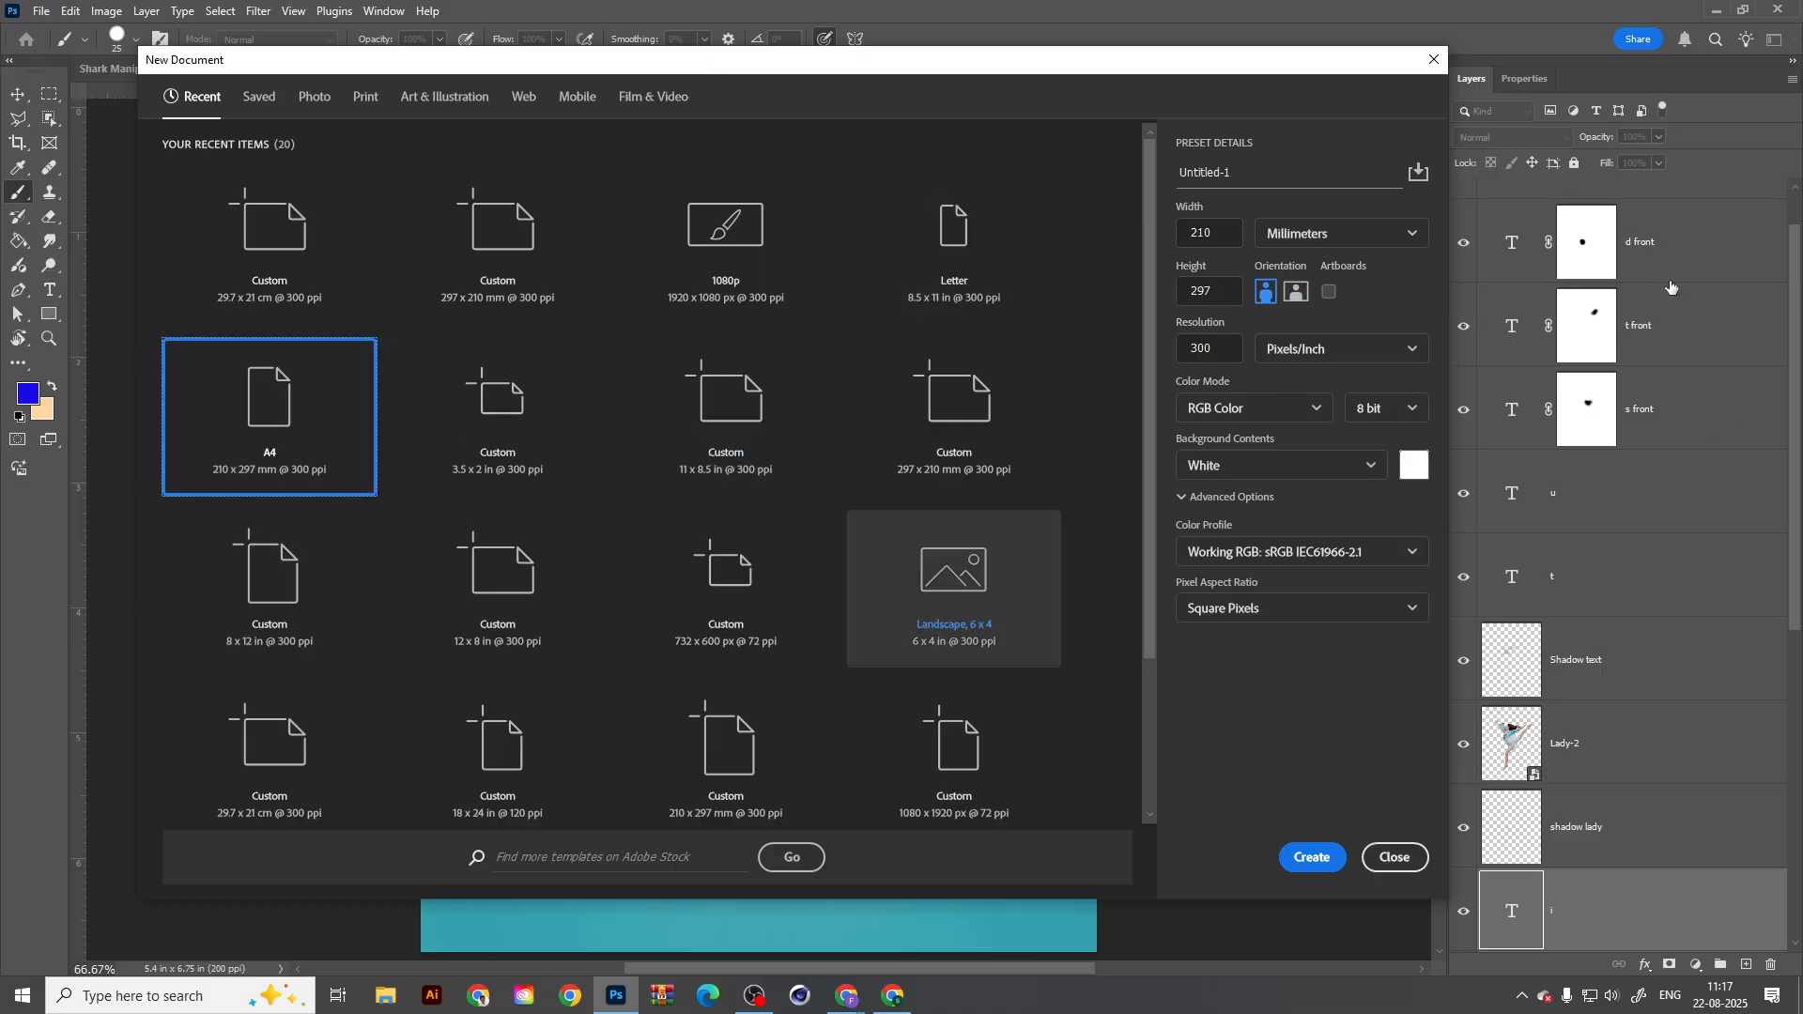
click(1294, 290)
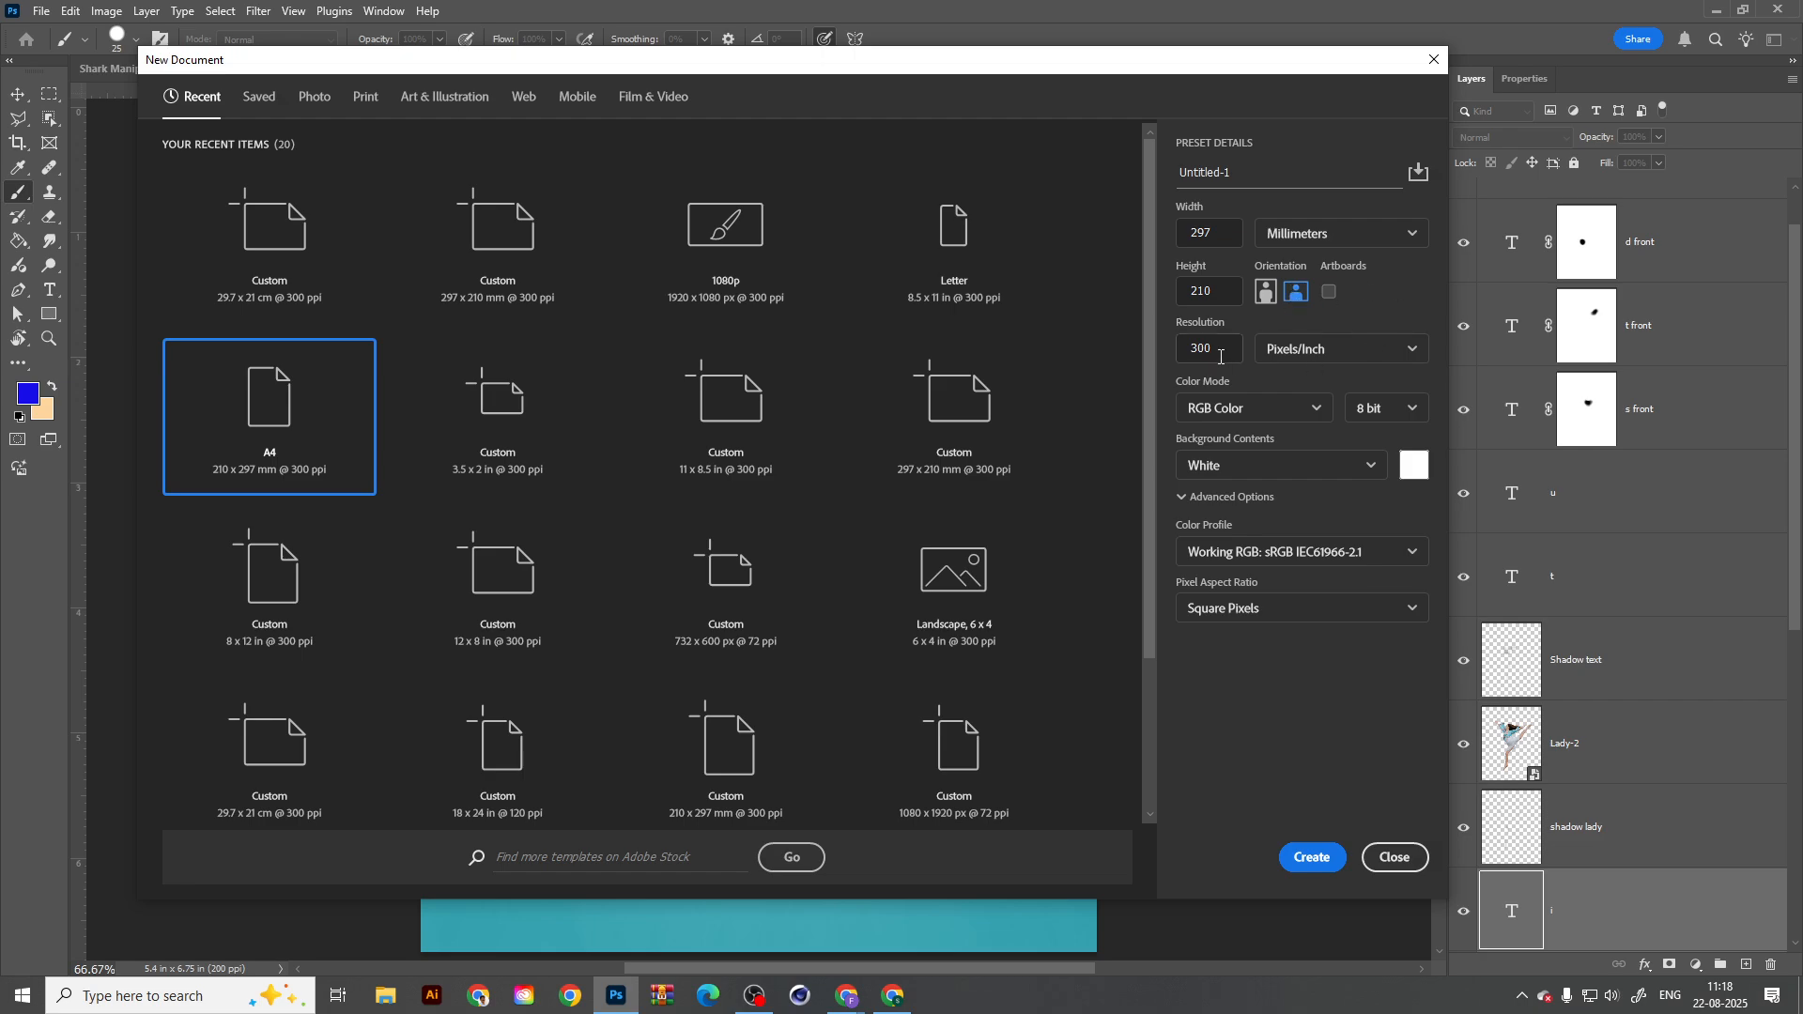
click(1307, 859)
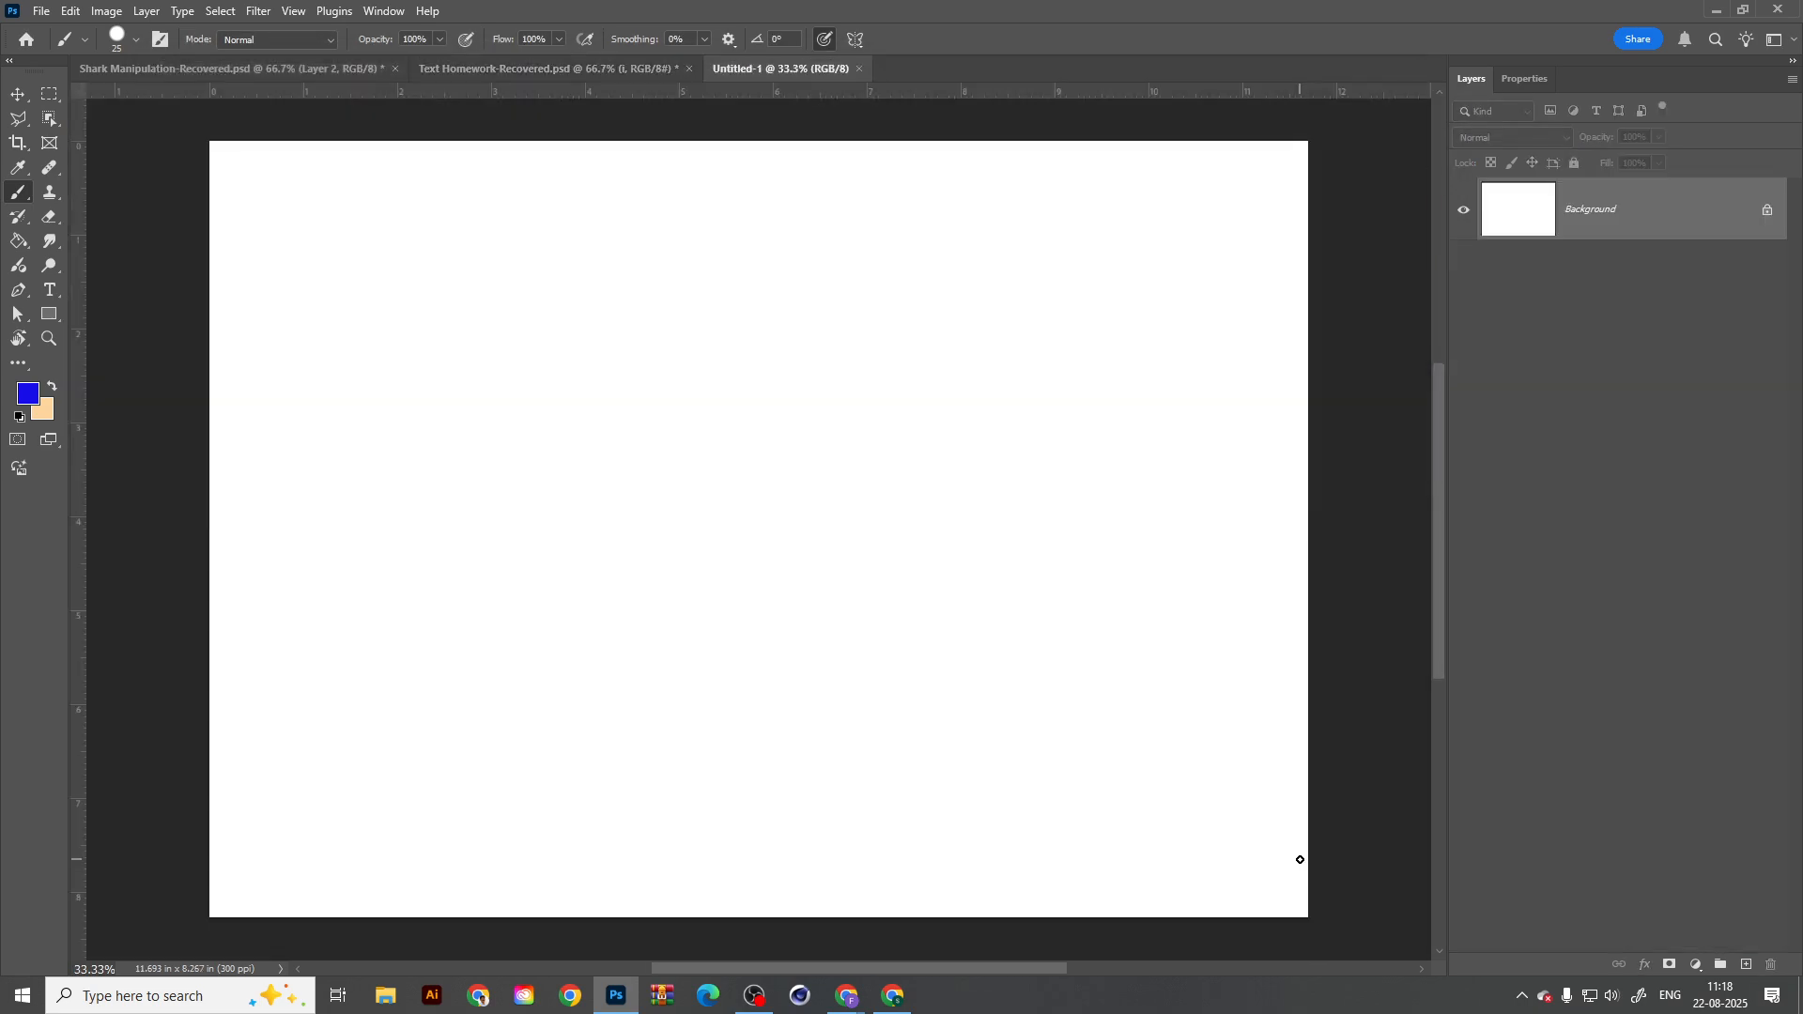
Step: Close the Text Homework-Recovered.psd document and return to the new blank document
click(18, 94)
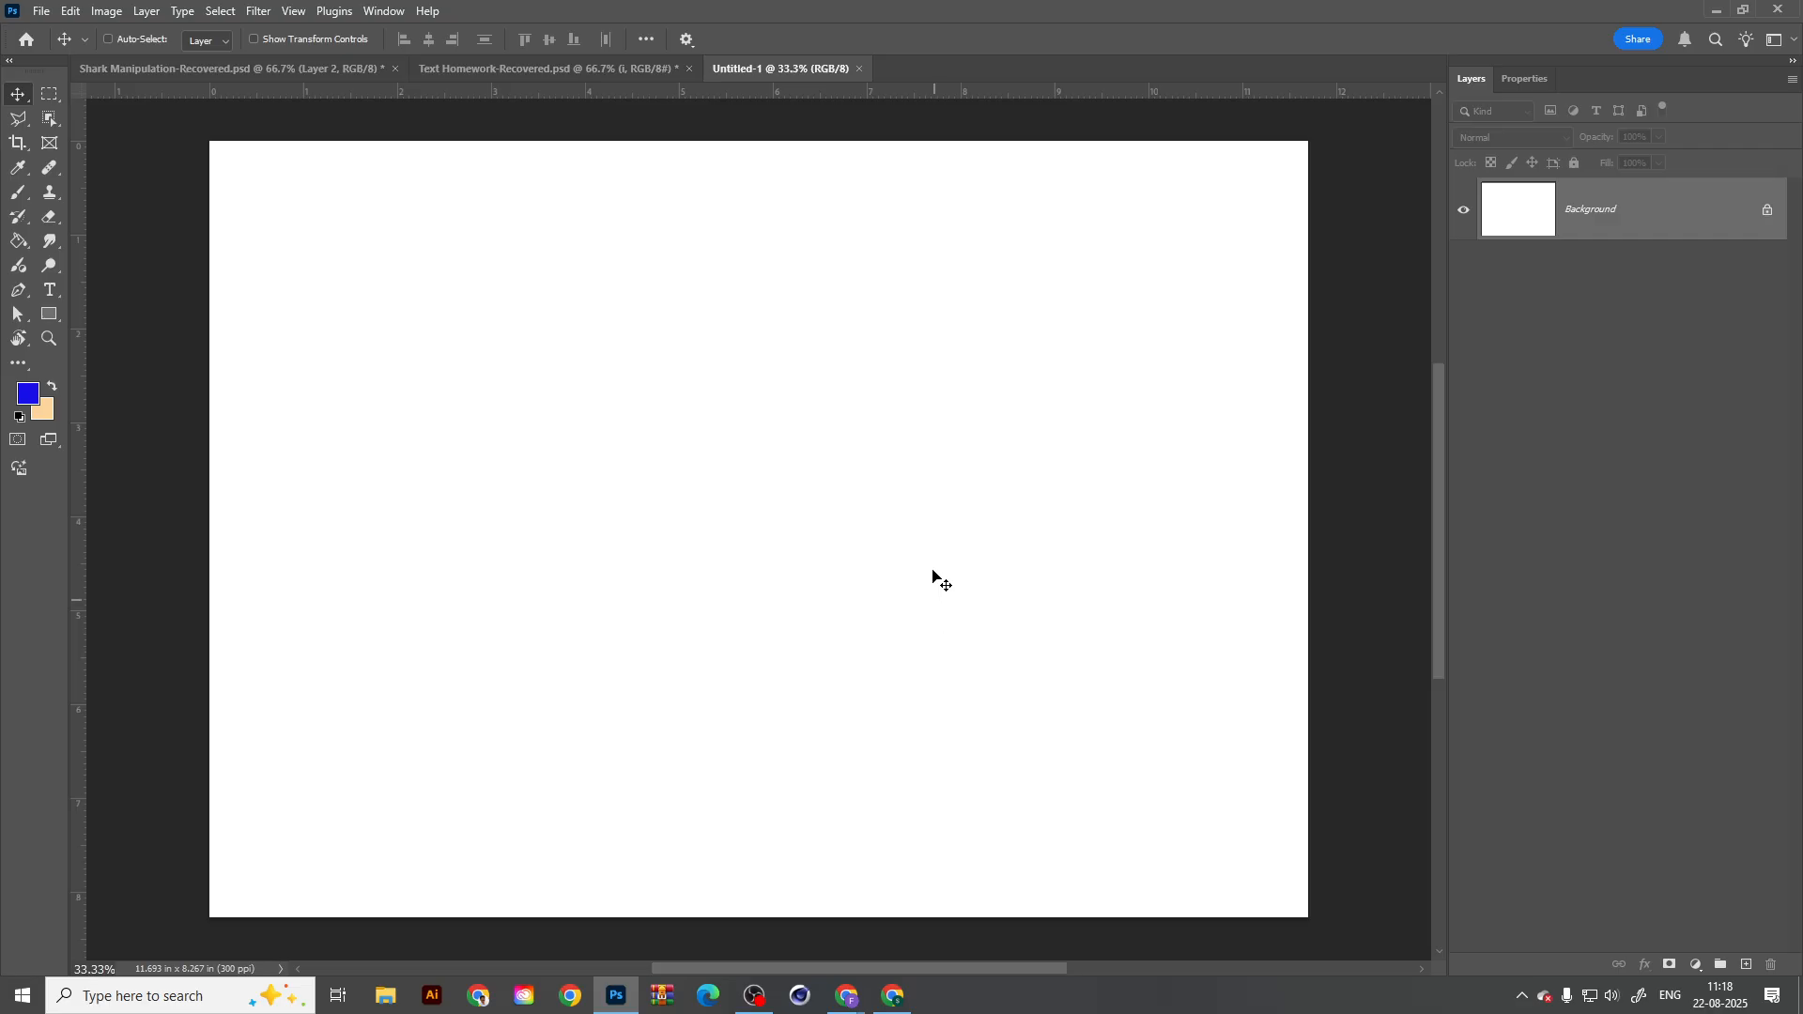
click(579, 66)
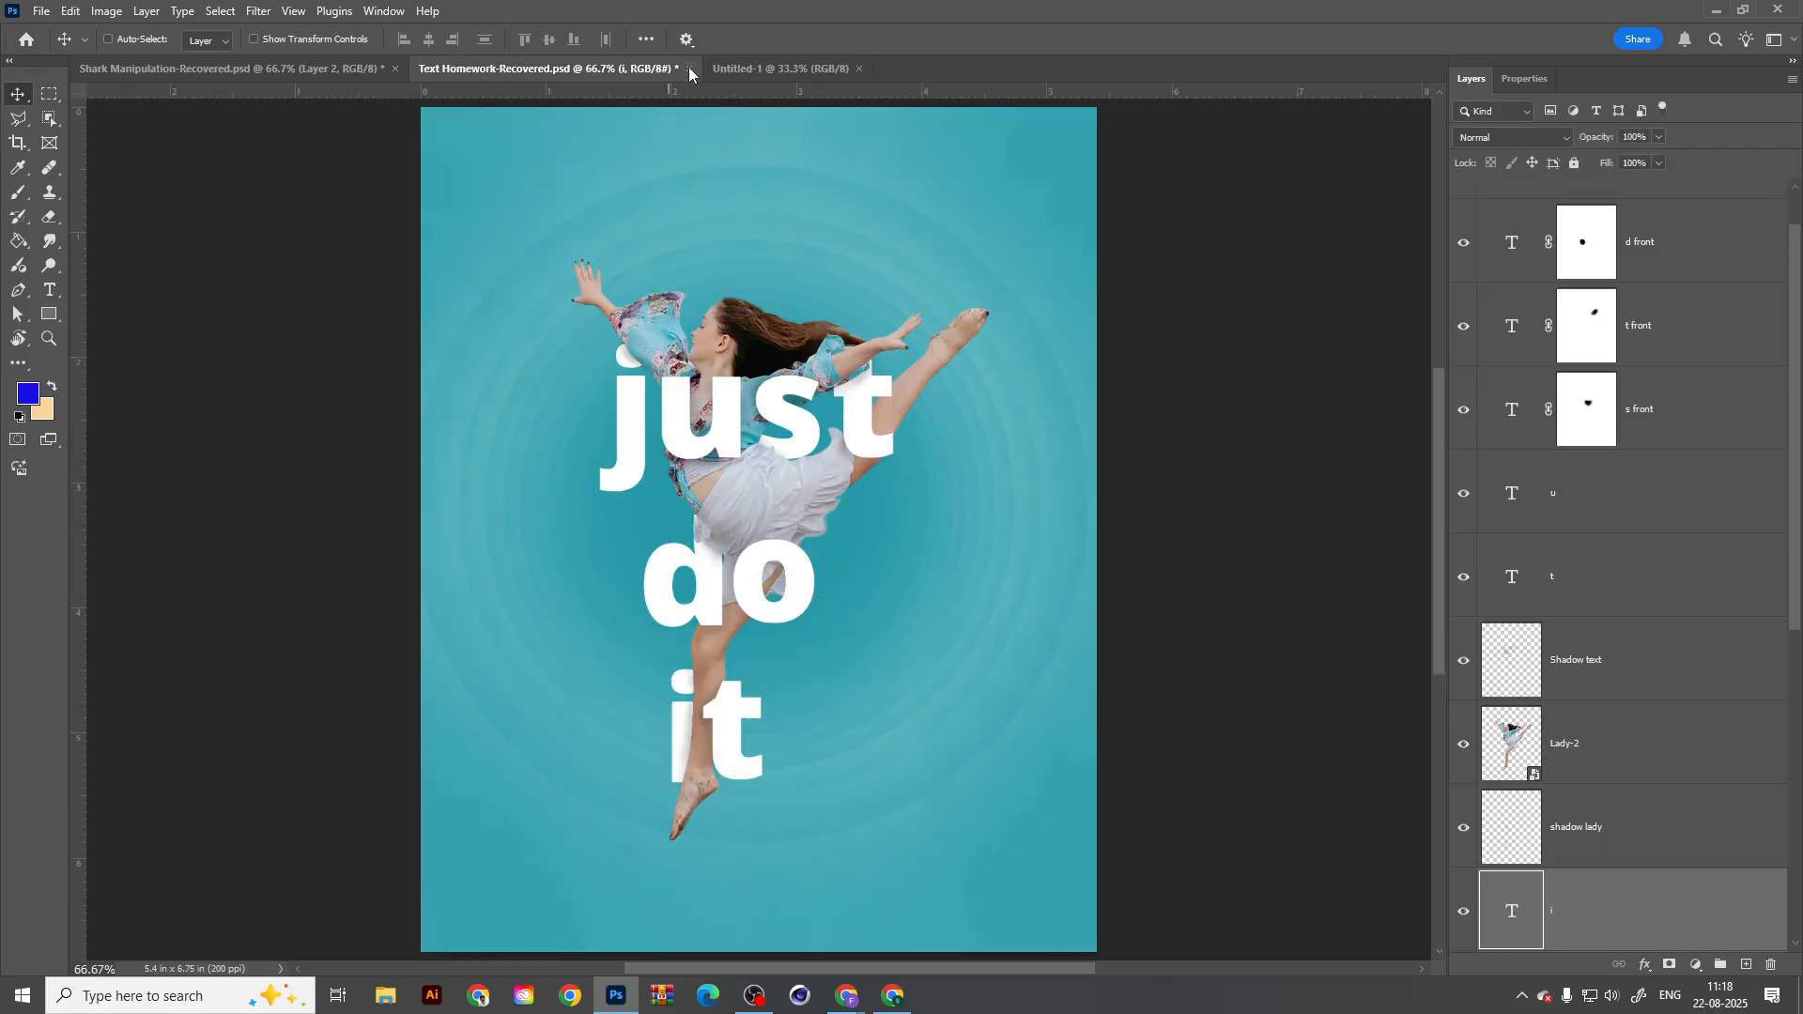
click(689, 68)
click(894, 370)
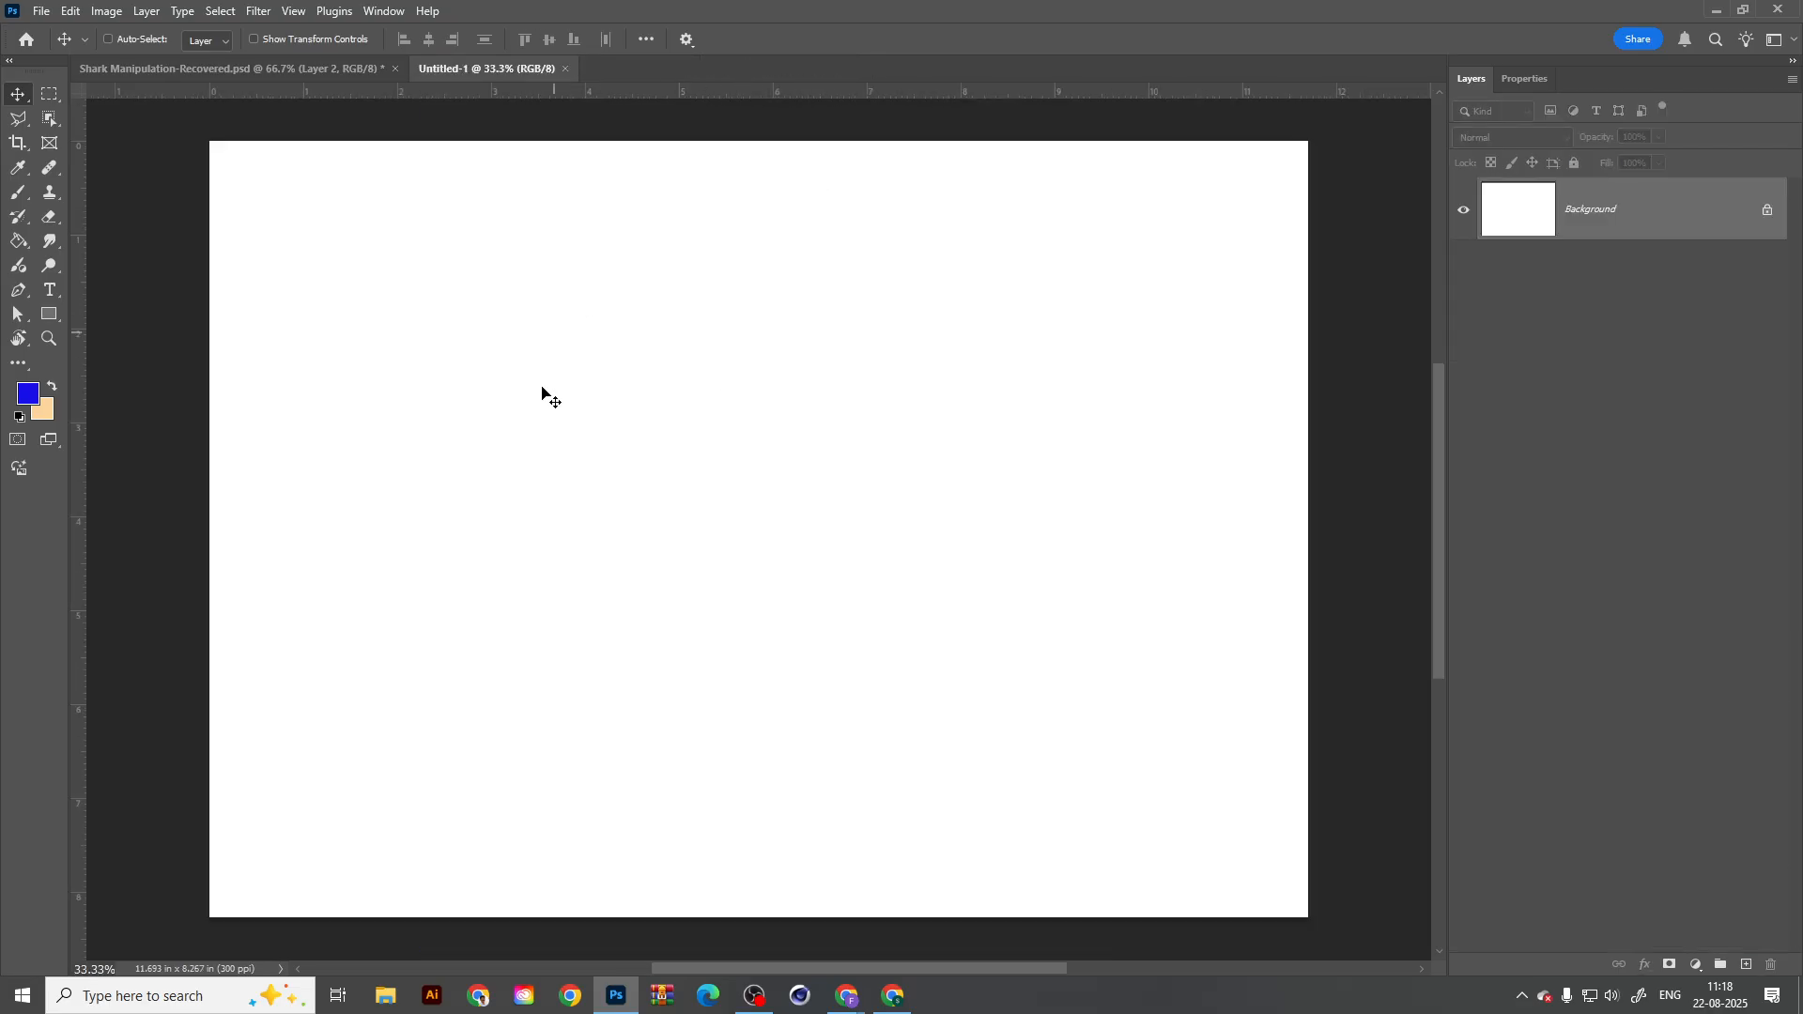
Step: Add a new layer and fill it with the blue foreground colour, then with the peach background colour
click(1746, 965)
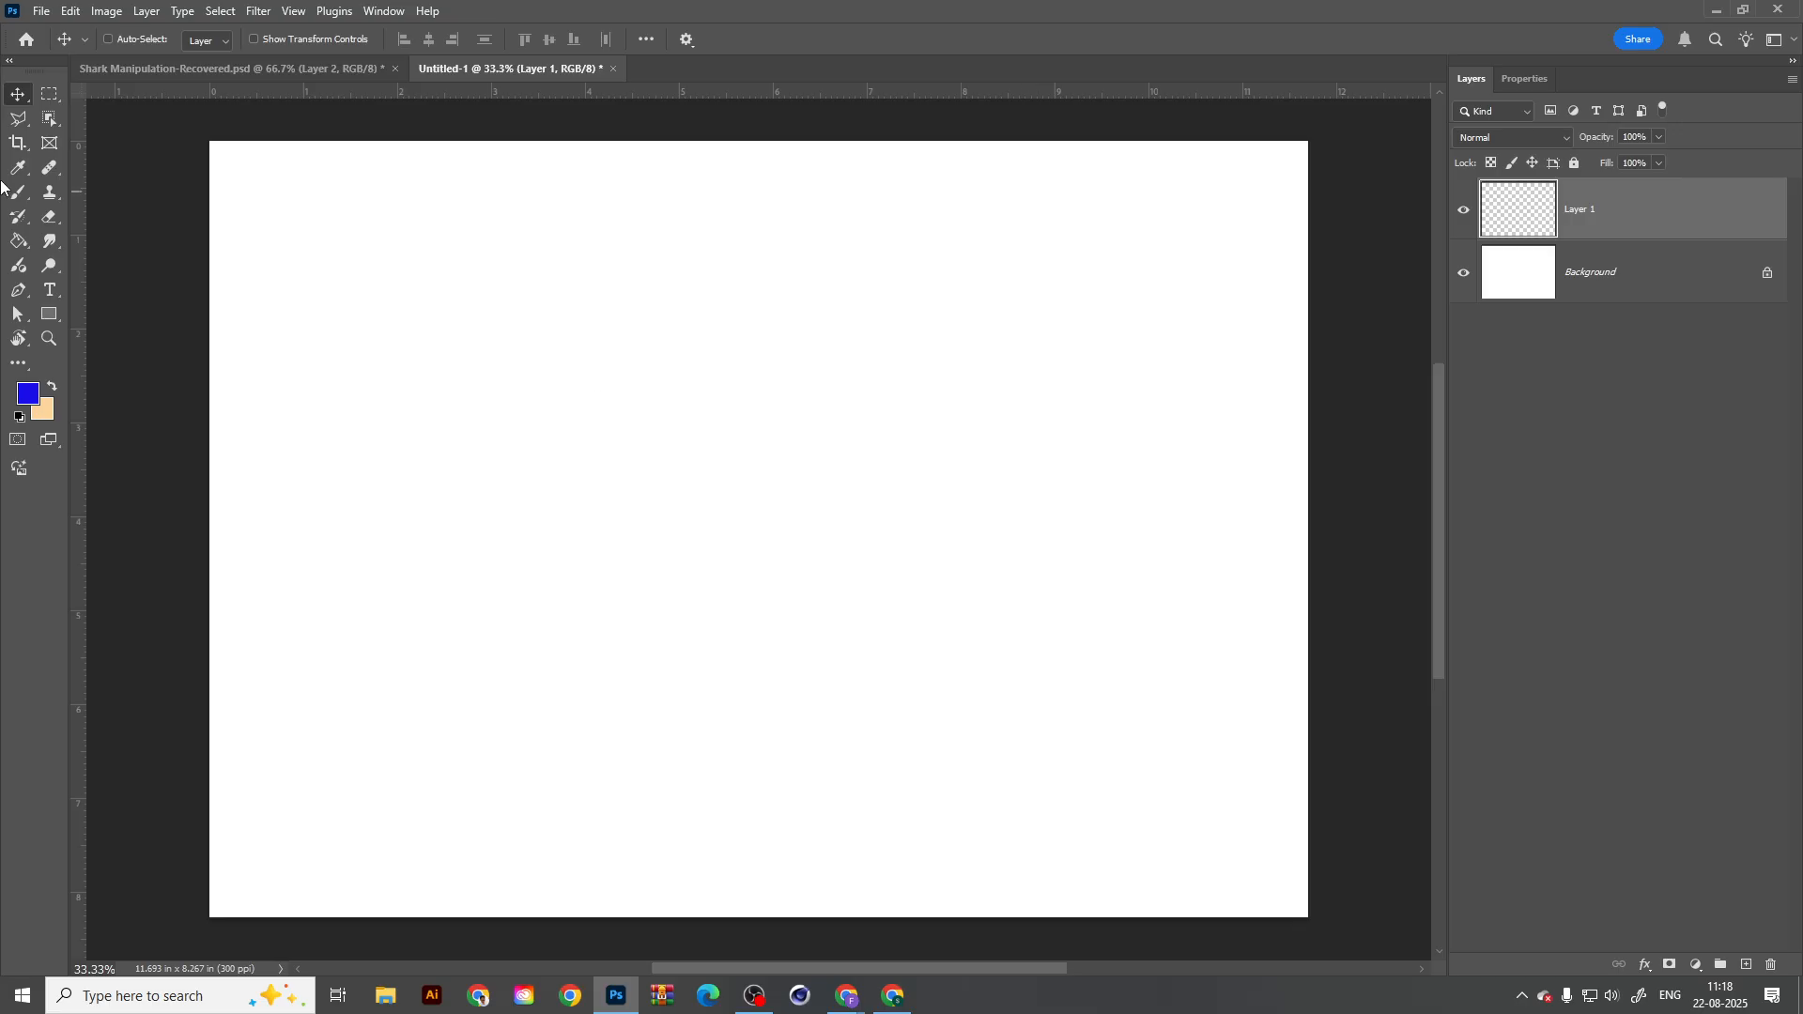
key(alt+BackSpace)
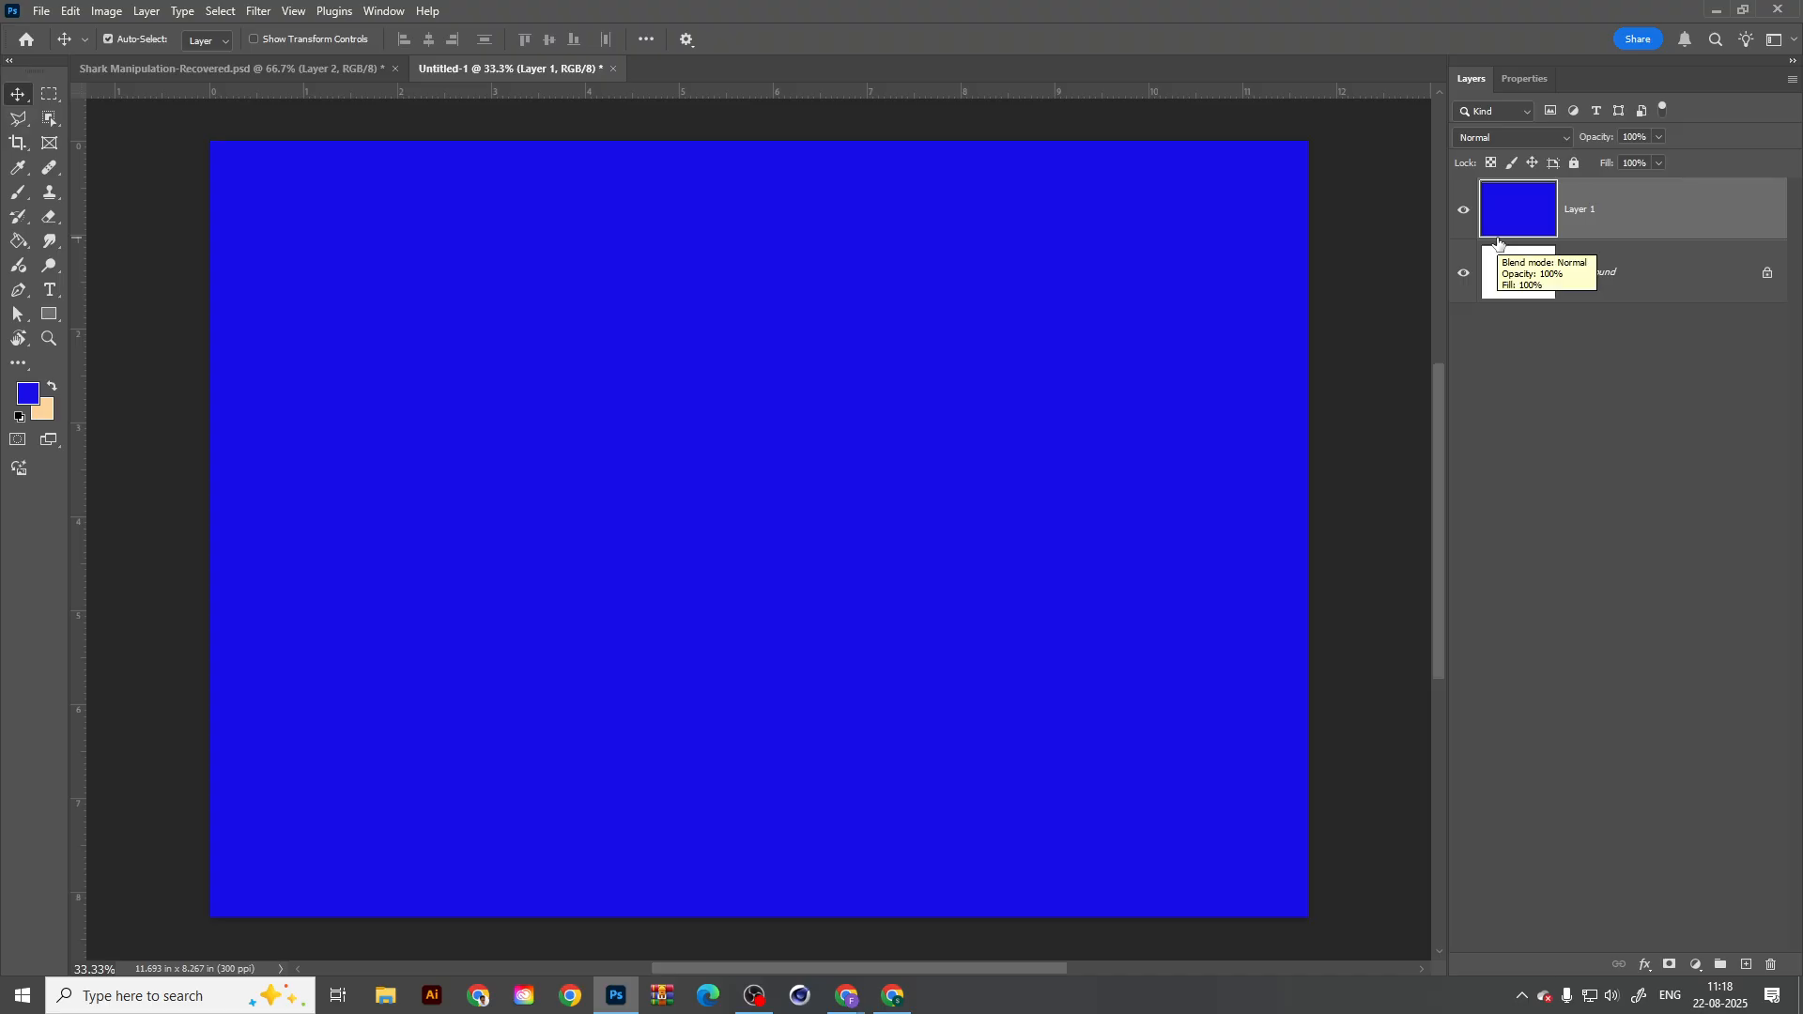
key(ctrl+BackSpace)
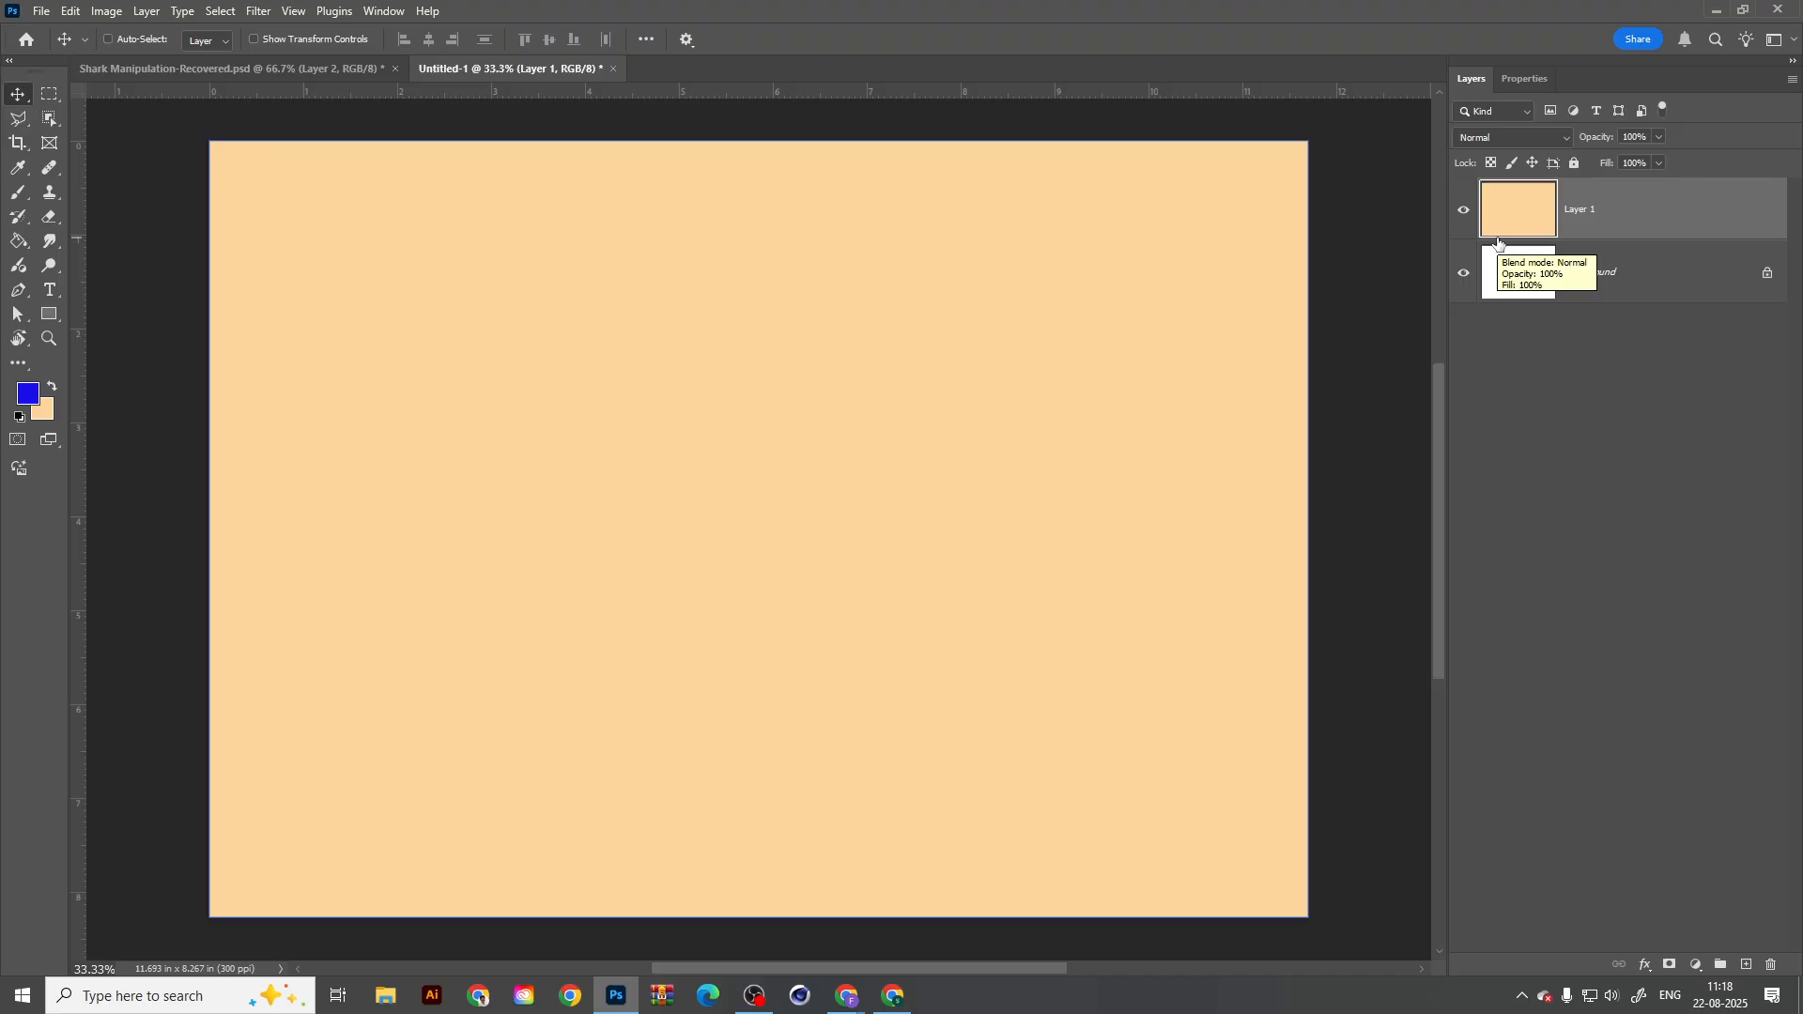
Step: Reset the foreground and background colours to the default black and white, swapping them repeatedly and ending with black in front
key(d)
key(x)
key(x)
key(x)
key(x)
key(x)
key(x)
key(x)
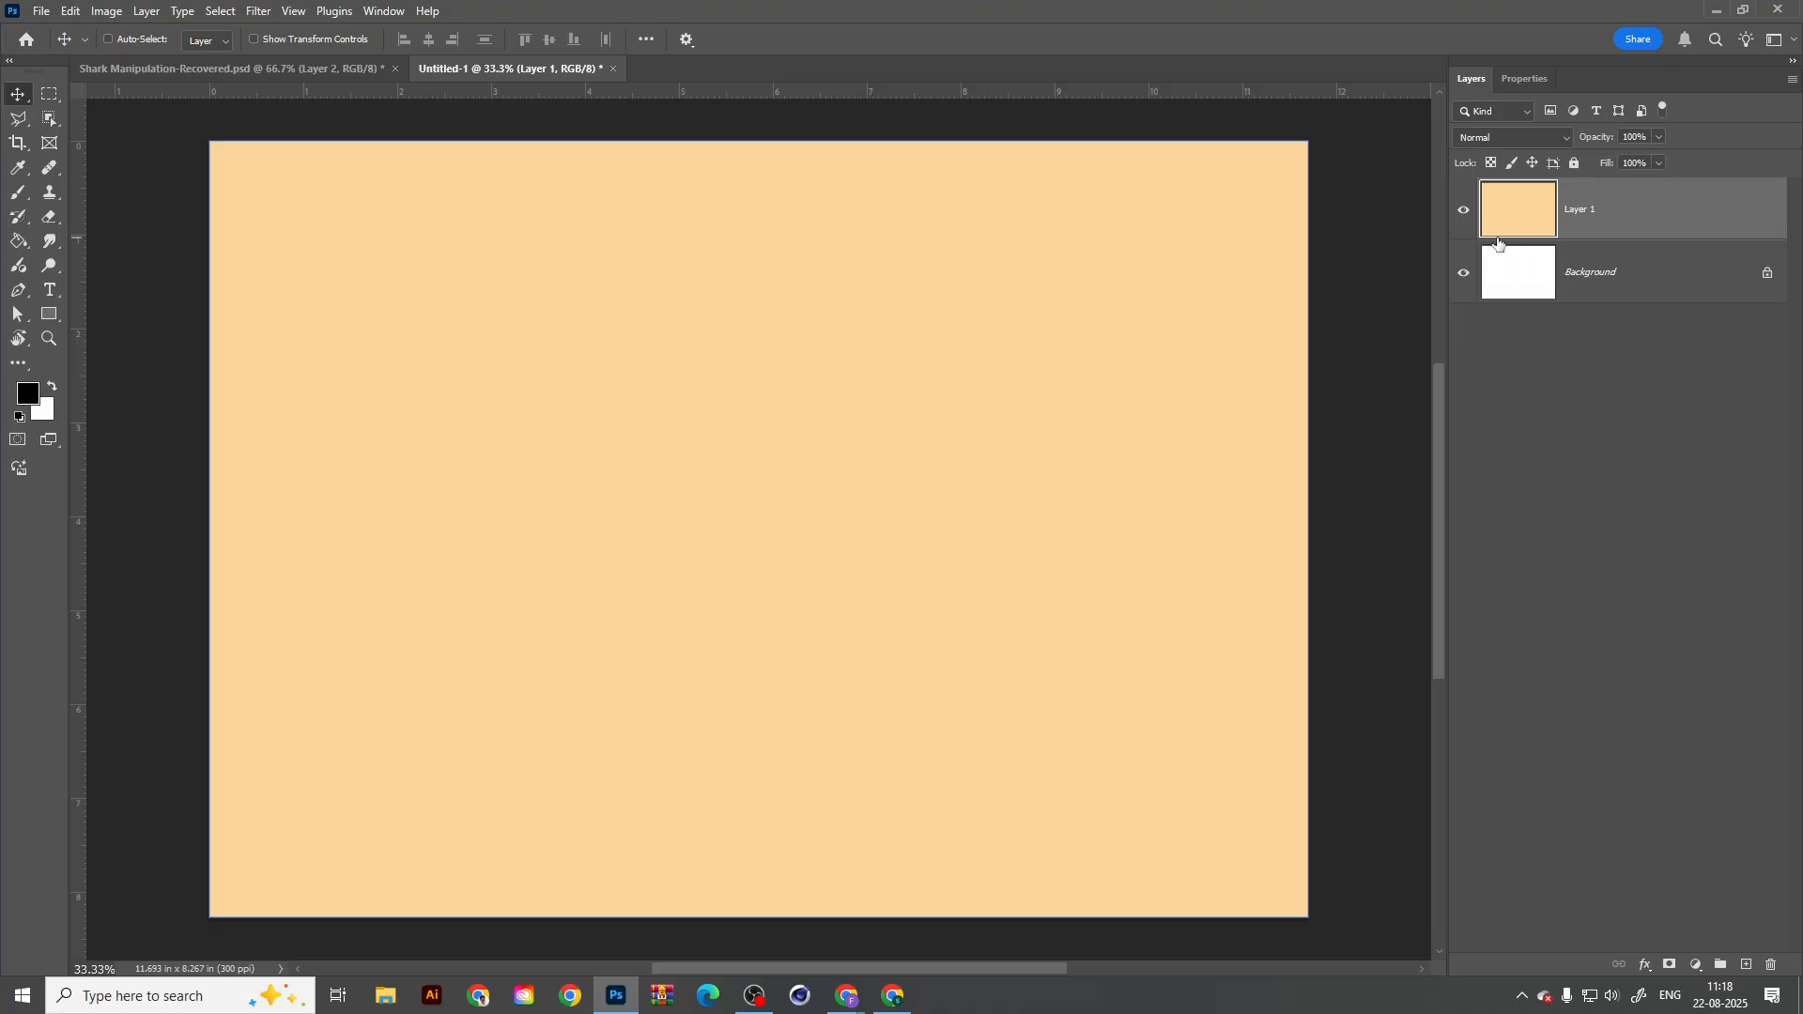
key(x)
Step: Replace the peach-filled layer with a new empty layer, and undo a test brush stroke on it
key(Delete)
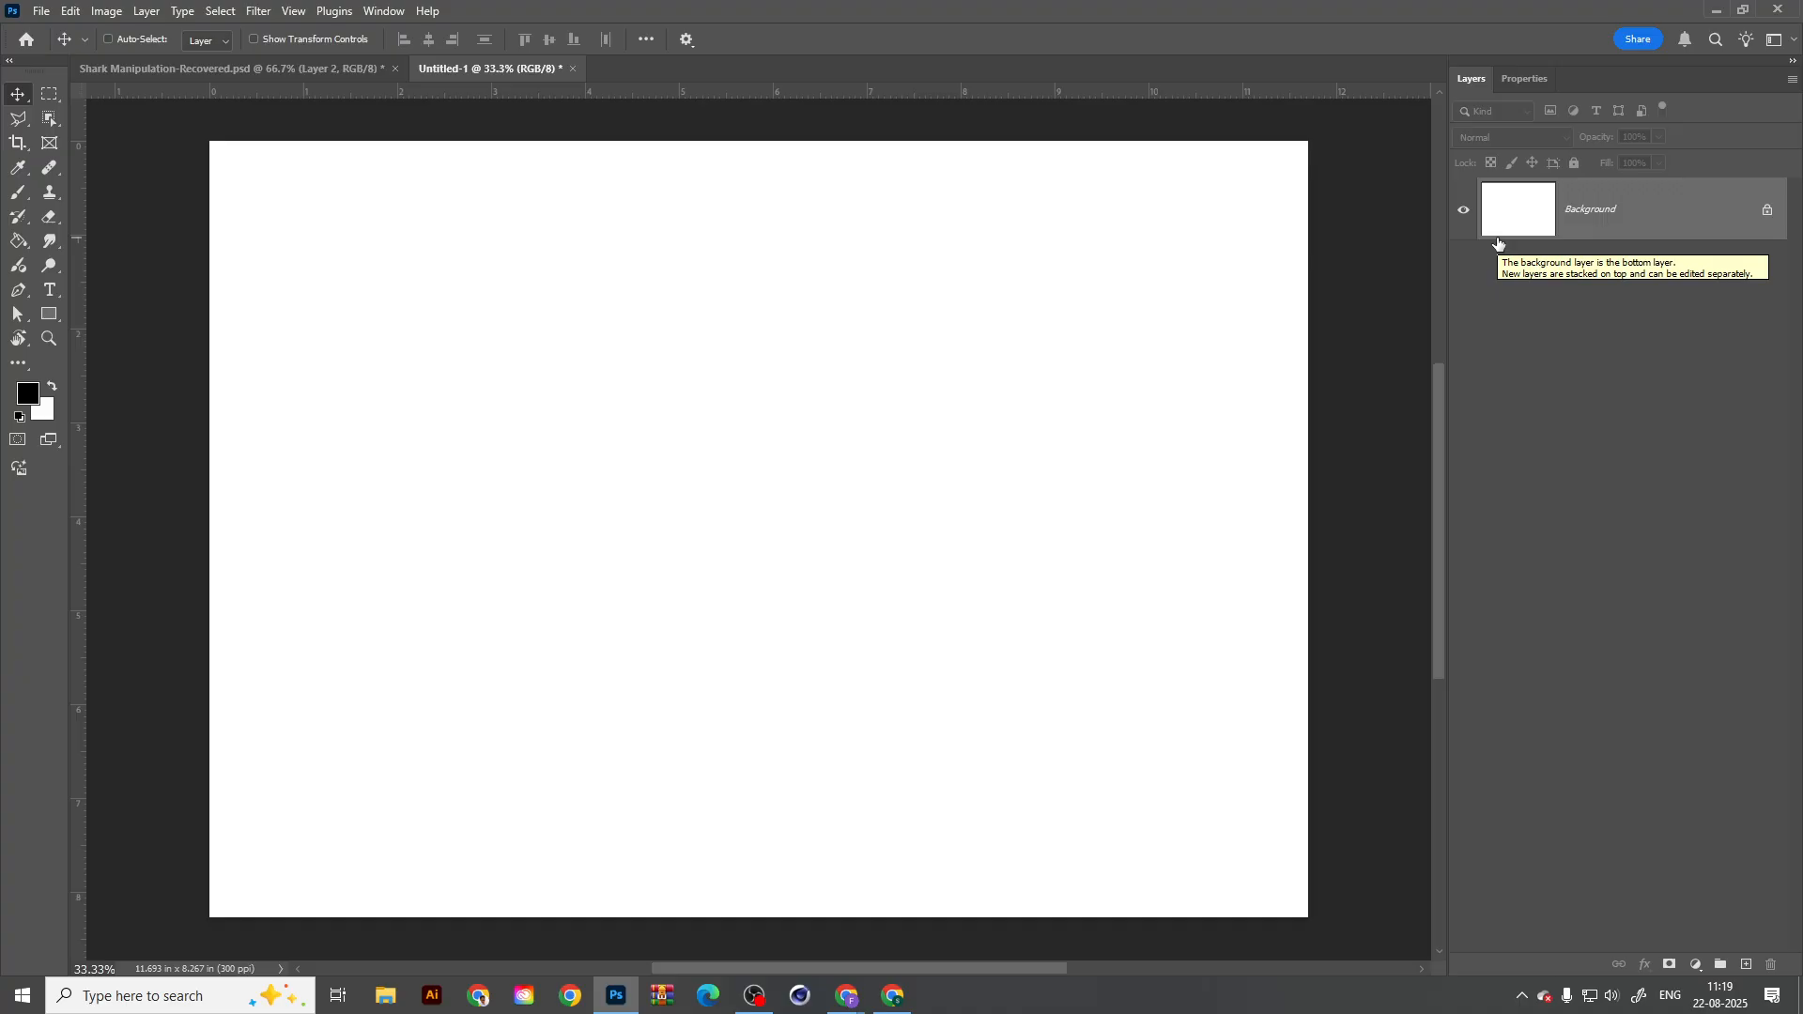
click(1747, 962)
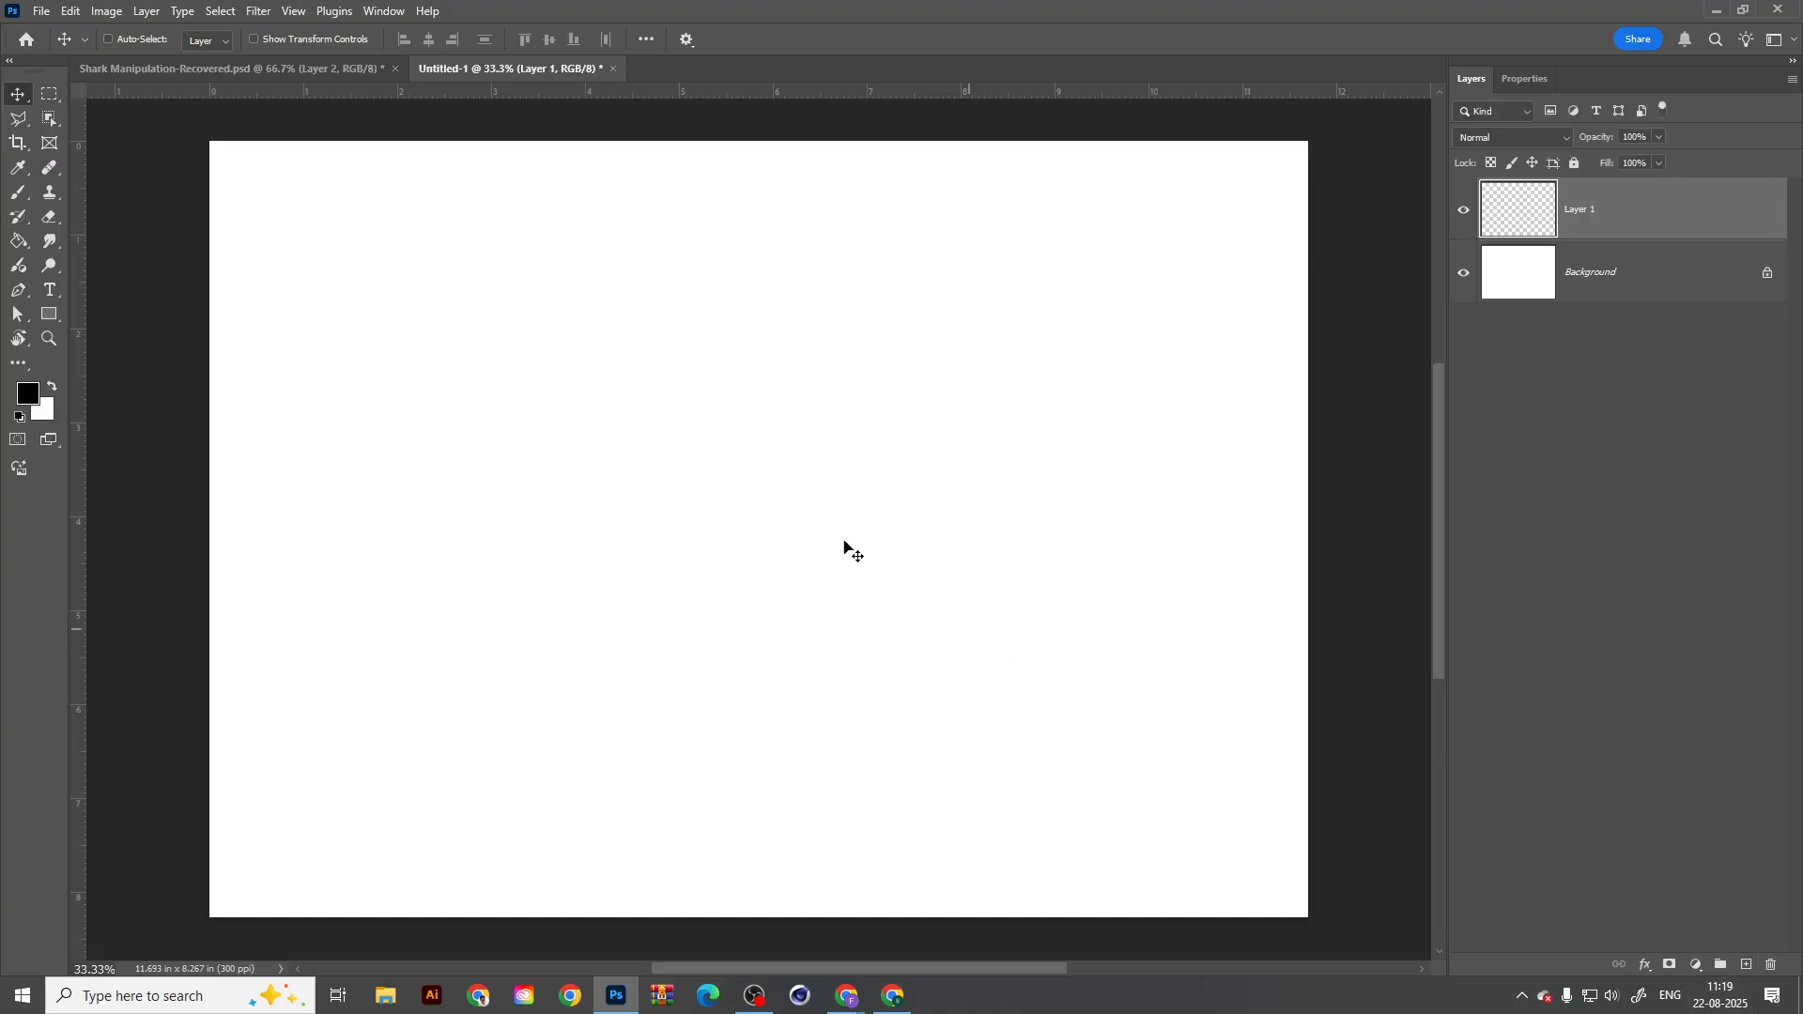
click(18, 198)
drag(540, 269, 654, 410)
key(ctrl+z)
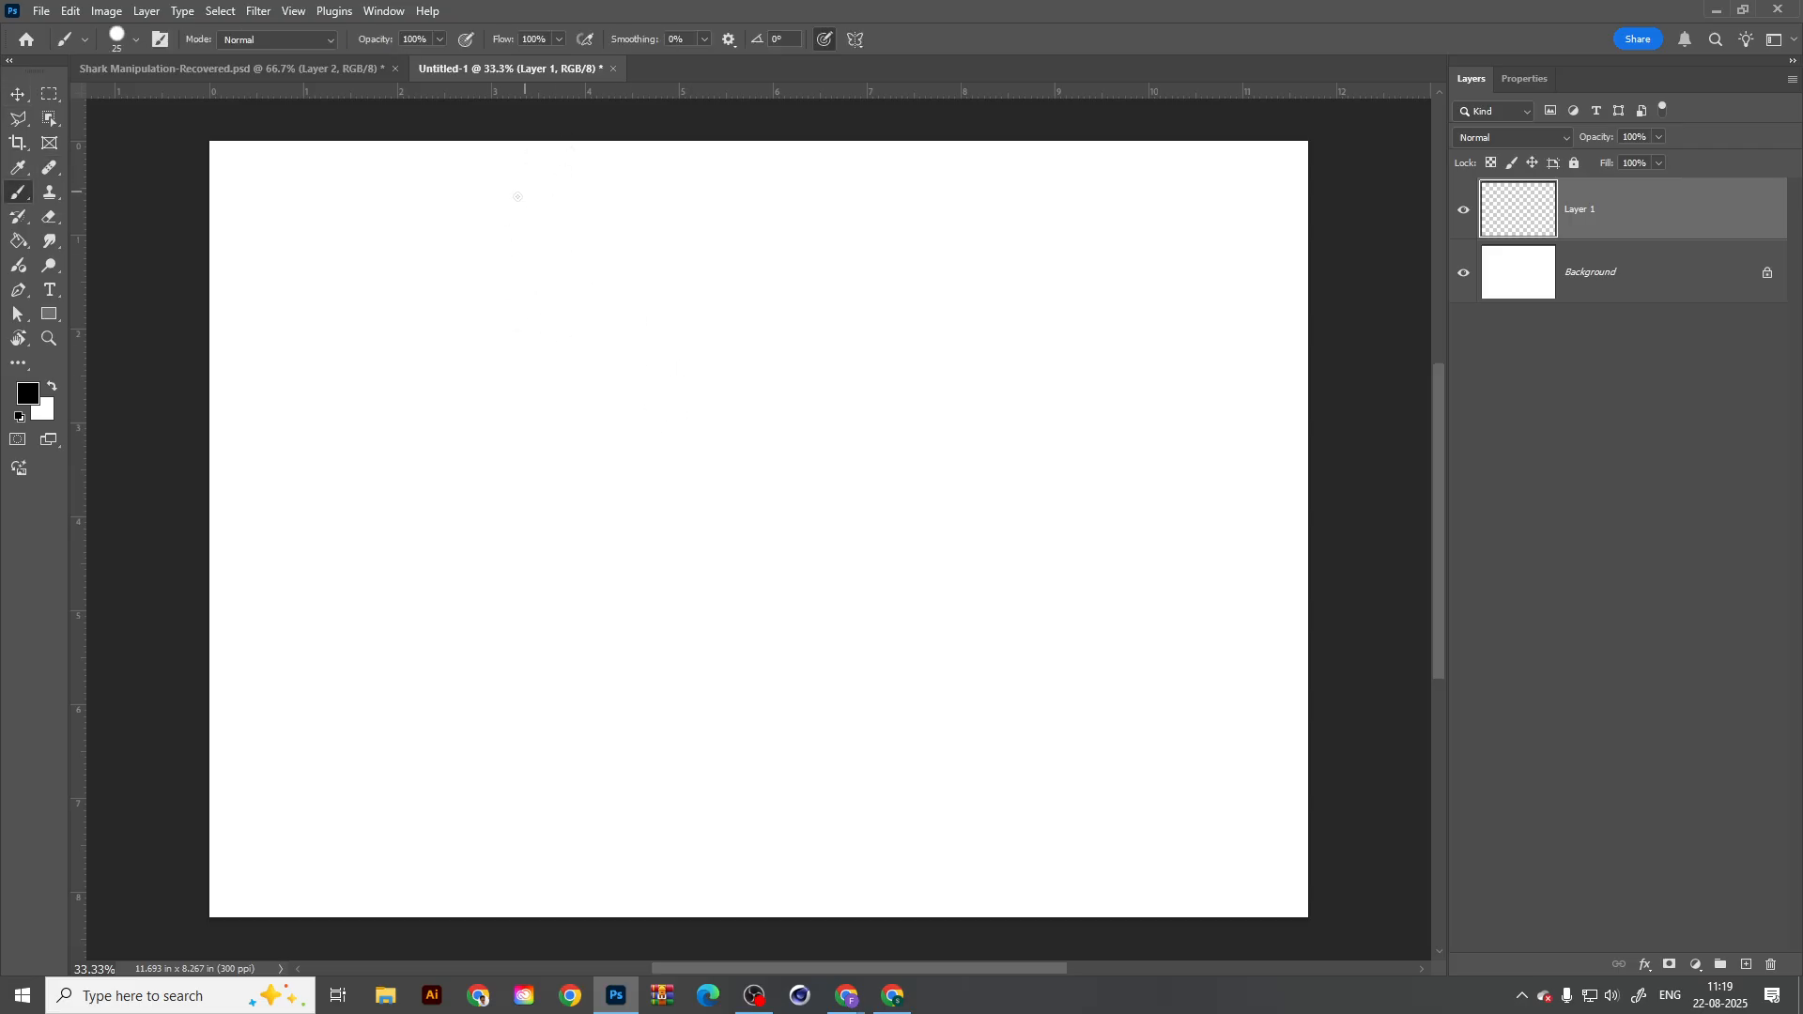
Step: Handwrite the heading "Types of layers-" in black brush strokes near the canvas's upper edge
mouse_move(488, 195)
mouse_down()
mouse_move(546, 188)
mouse_move(518, 230)
mouse_up()
drag(533, 209, 549, 222)
drag(564, 204, 553, 275)
drag(584, 216, 580, 270)
drag(576, 214, 643, 226)
drag(700, 205, 742, 175)
drag(721, 194, 873, 209)
mouse_move(883, 185)
mouse_down()
mouse_move(862, 242)
mouse_move(909, 209)
mouse_up()
mouse_move(916, 211)
mouse_down()
mouse_move(940, 187)
mouse_move(951, 204)
mouse_up()
drag(984, 184, 1001, 183)
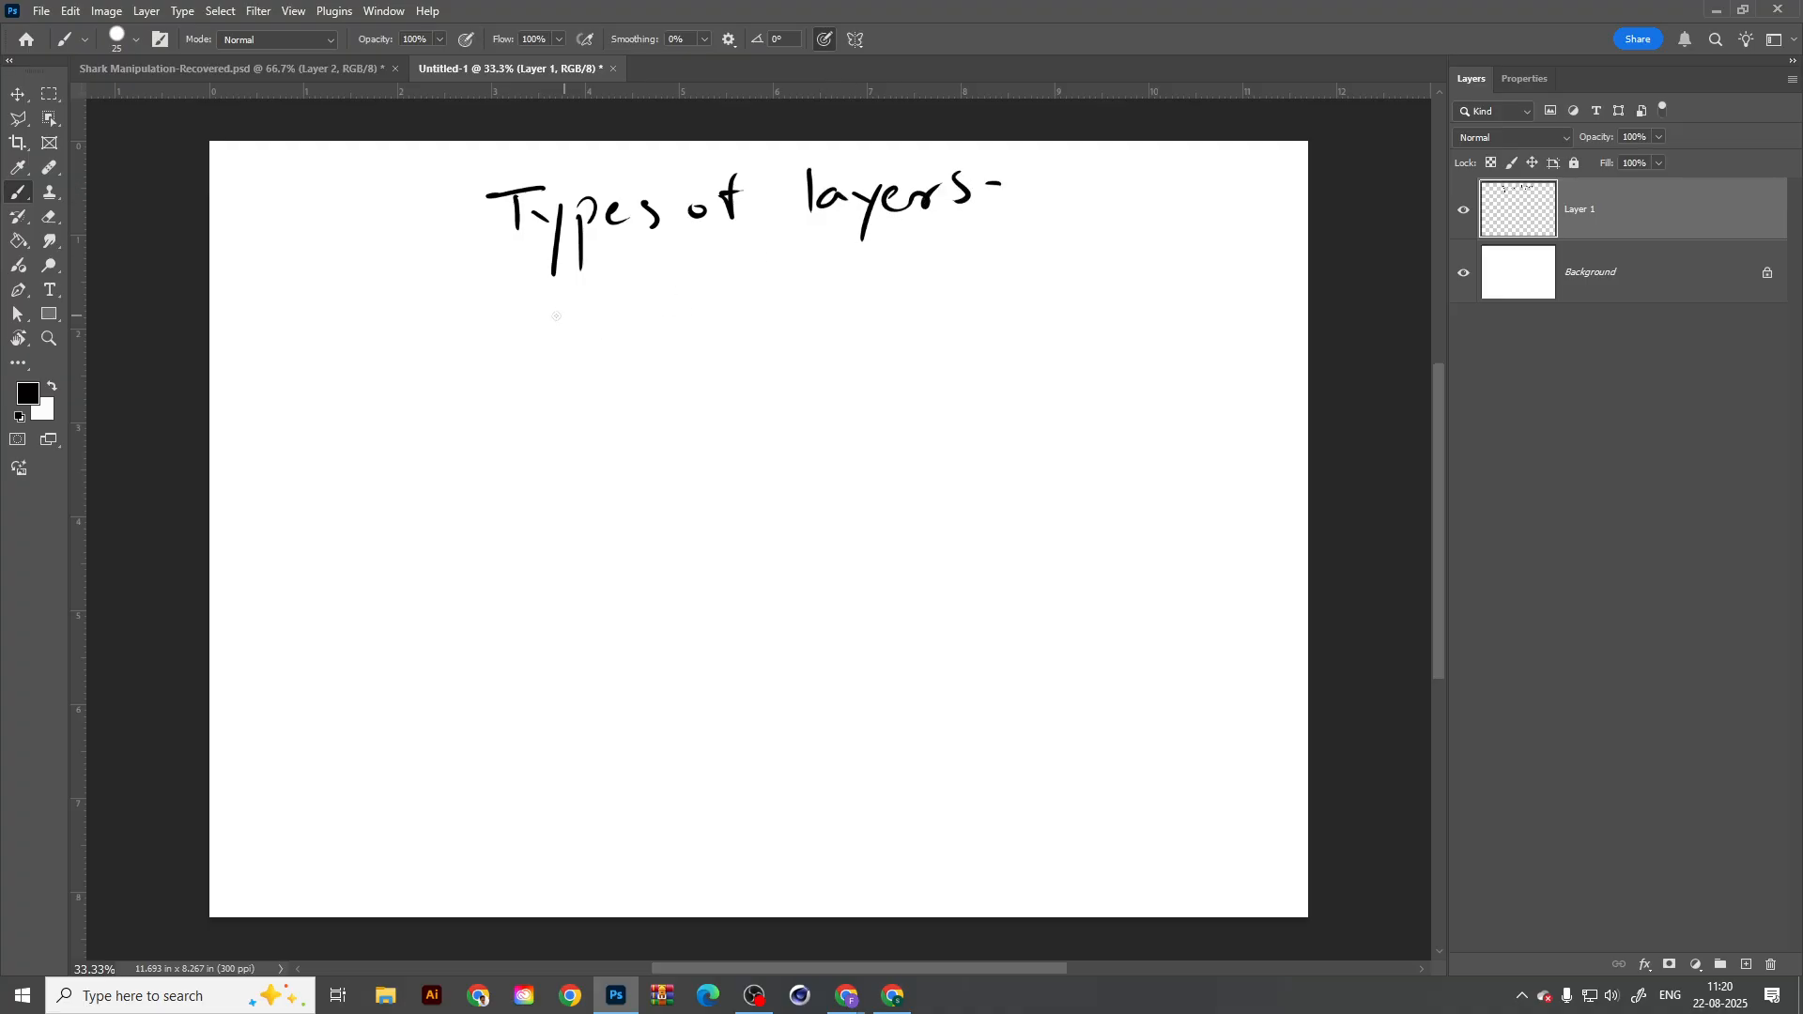
Step: Handwrite "1) smart object" with the brush beneath the heading
drag(454, 320, 452, 391)
drag(513, 322, 495, 359)
mouse_move(531, 336)
mouse_down()
mouse_move(589, 347)
mouse_move(662, 324)
mouse_up()
mouse_move(678, 272)
mouse_down()
mouse_move(674, 338)
mouse_move(700, 301)
mouse_move(785, 304)
mouse_up()
drag(811, 270, 827, 312)
mouse_move(848, 291)
mouse_down()
mouse_move(841, 334)
mouse_move(944, 268)
mouse_move(931, 299)
mouse_up()
Step: Handwrite "2) Rasterize layer" with the brush below the first list item
drag(439, 428, 465, 447)
mouse_move(470, 415)
mouse_down()
mouse_move(430, 486)
mouse_move(526, 490)
mouse_move(556, 464)
mouse_up()
drag(558, 451, 572, 462)
mouse_move(601, 436)
mouse_down()
mouse_move(587, 461)
mouse_move(619, 460)
mouse_up()
mouse_move(606, 440)
mouse_down()
mouse_move(660, 425)
mouse_move(706, 449)
mouse_up()
drag(719, 415, 770, 437)
drag(776, 424, 824, 427)
drag(892, 374, 903, 416)
drag(936, 395, 976, 394)
mouse_move(991, 373)
mouse_down()
mouse_move(977, 455)
mouse_move(1067, 352)
mouse_up()
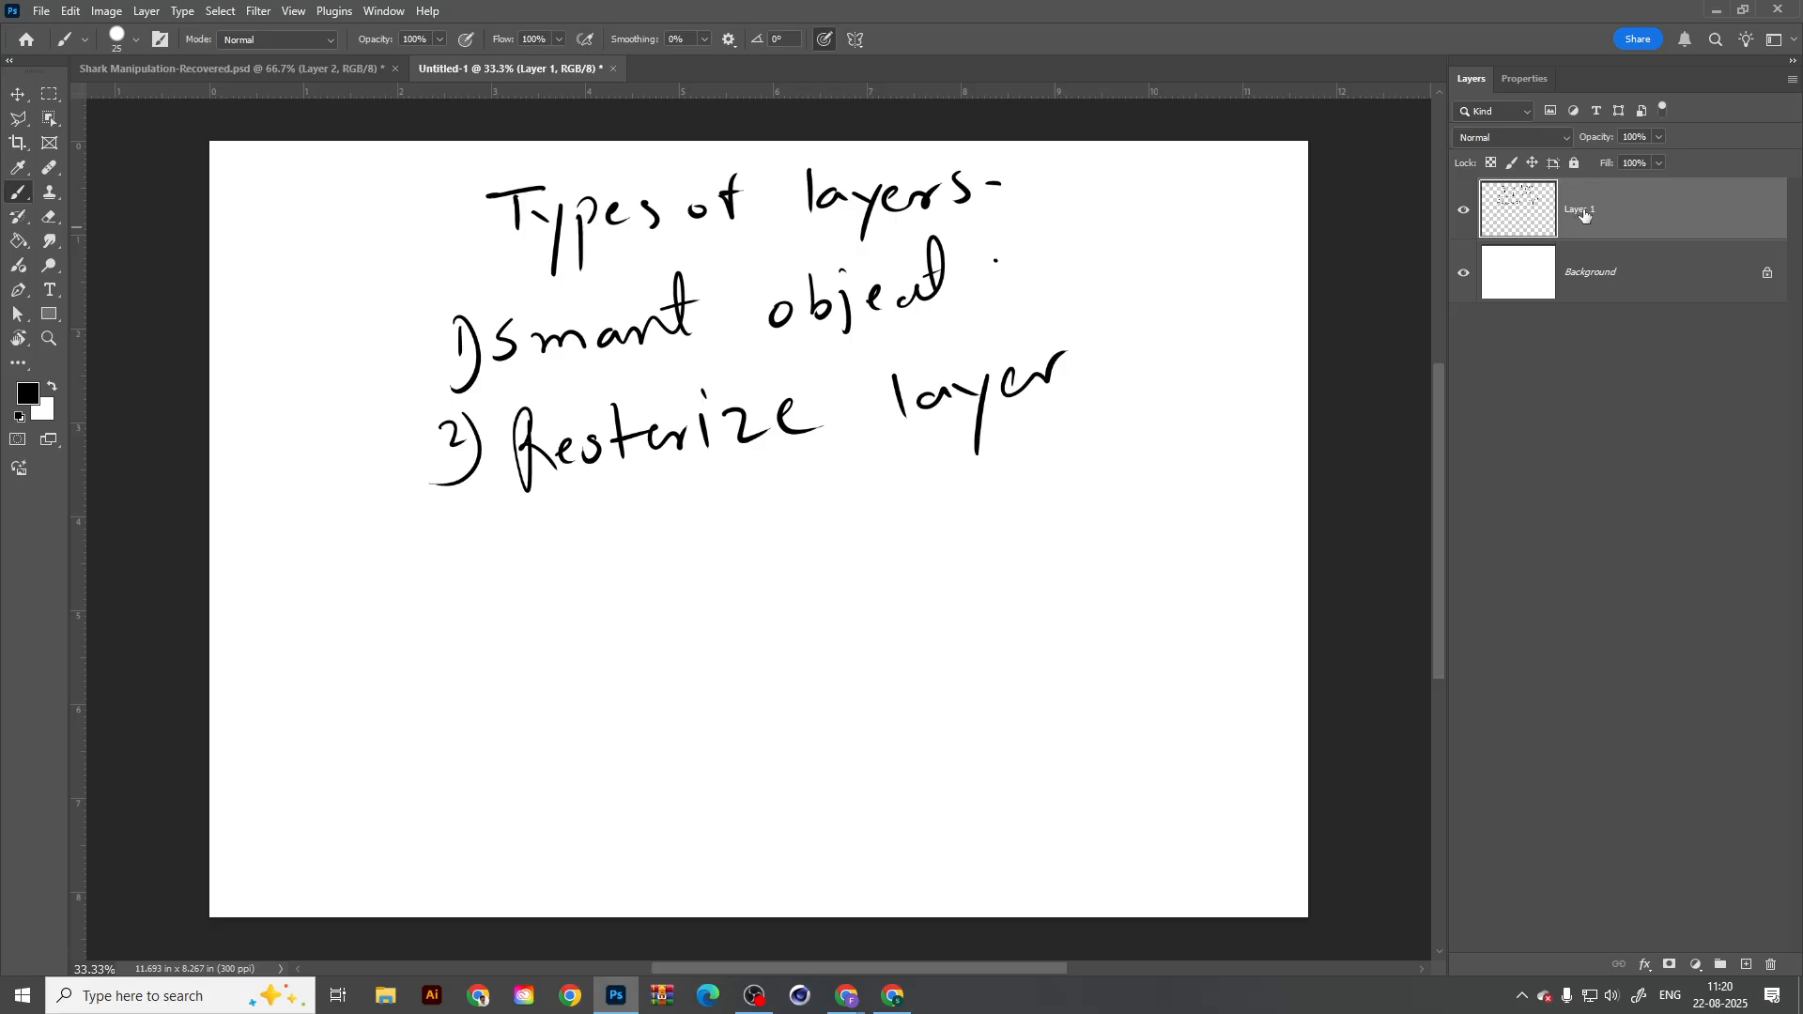
Step: Handwrite "3) vector layer." with the brush below the second list item
drag(449, 531, 457, 562)
drag(459, 524, 437, 619)
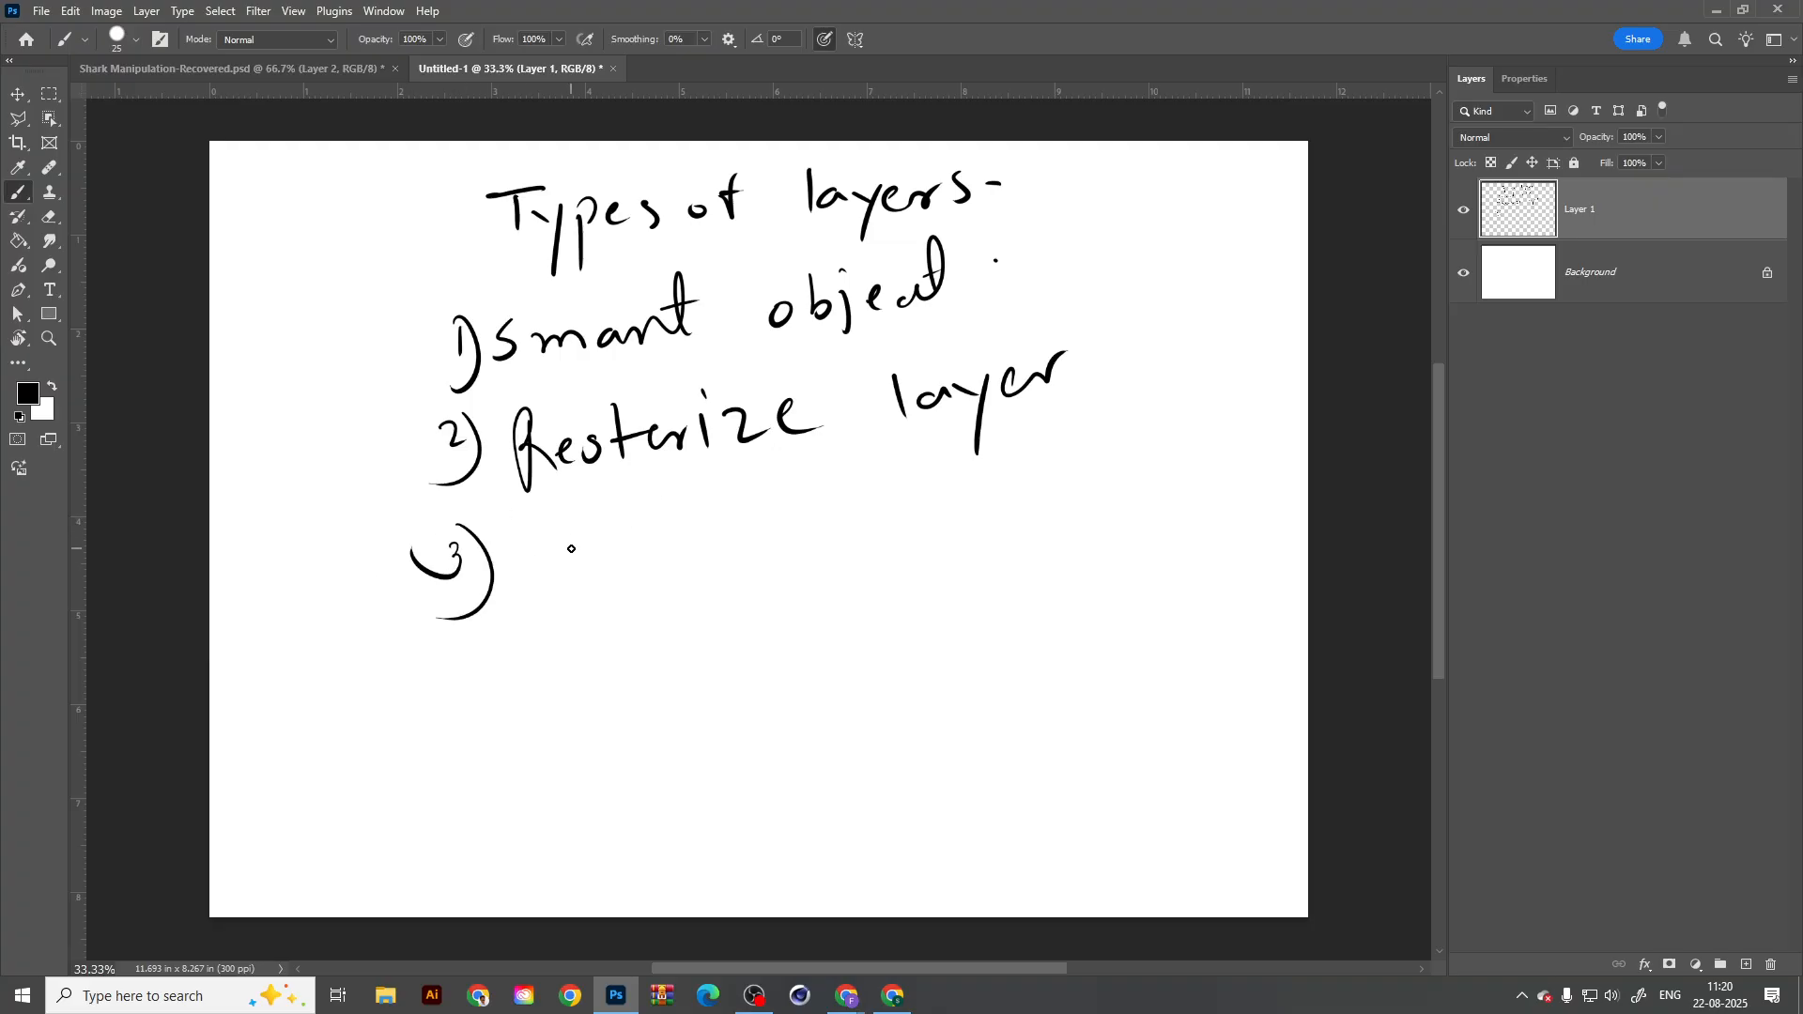
drag(523, 541, 606, 563)
mouse_move(627, 516)
mouse_down()
mouse_move(629, 556)
mouse_move(642, 537)
mouse_up()
drag(665, 532, 710, 514)
drag(782, 483, 791, 531)
drag(824, 505, 845, 516)
mouse_move(862, 490)
mouse_down()
mouse_move(851, 548)
mouse_move(882, 487)
mouse_move(918, 479)
mouse_up()
click(926, 482)
Step: Handwrite "4) Adjusment layer." with the brush below the third list item
drag(459, 644, 457, 665)
drag(462, 658, 469, 669)
drag(475, 624, 470, 699)
mouse_move(564, 627)
mouse_down()
mouse_move(561, 674)
mouse_move(594, 667)
mouse_up()
drag(566, 658, 586, 648)
mouse_move(616, 637)
mouse_down()
mouse_move(605, 662)
mouse_move(631, 676)
mouse_up()
drag(654, 627, 688, 644)
mouse_move(709, 608)
mouse_down()
mouse_move(693, 633)
mouse_move(755, 629)
mouse_move(845, 575)
mouse_move(856, 617)
mouse_up()
mouse_move(830, 596)
mouse_down()
mouse_move(875, 573)
mouse_move(968, 582)
mouse_up()
mouse_move(976, 553)
mouse_down()
mouse_move(997, 561)
mouse_move(999, 646)
mouse_up()
mouse_move(1018, 563)
mouse_down()
mouse_move(1040, 545)
mouse_move(1051, 560)
mouse_up()
mouse_move(1053, 563)
mouse_down()
mouse_move(1084, 532)
mouse_move(1115, 533)
mouse_up()
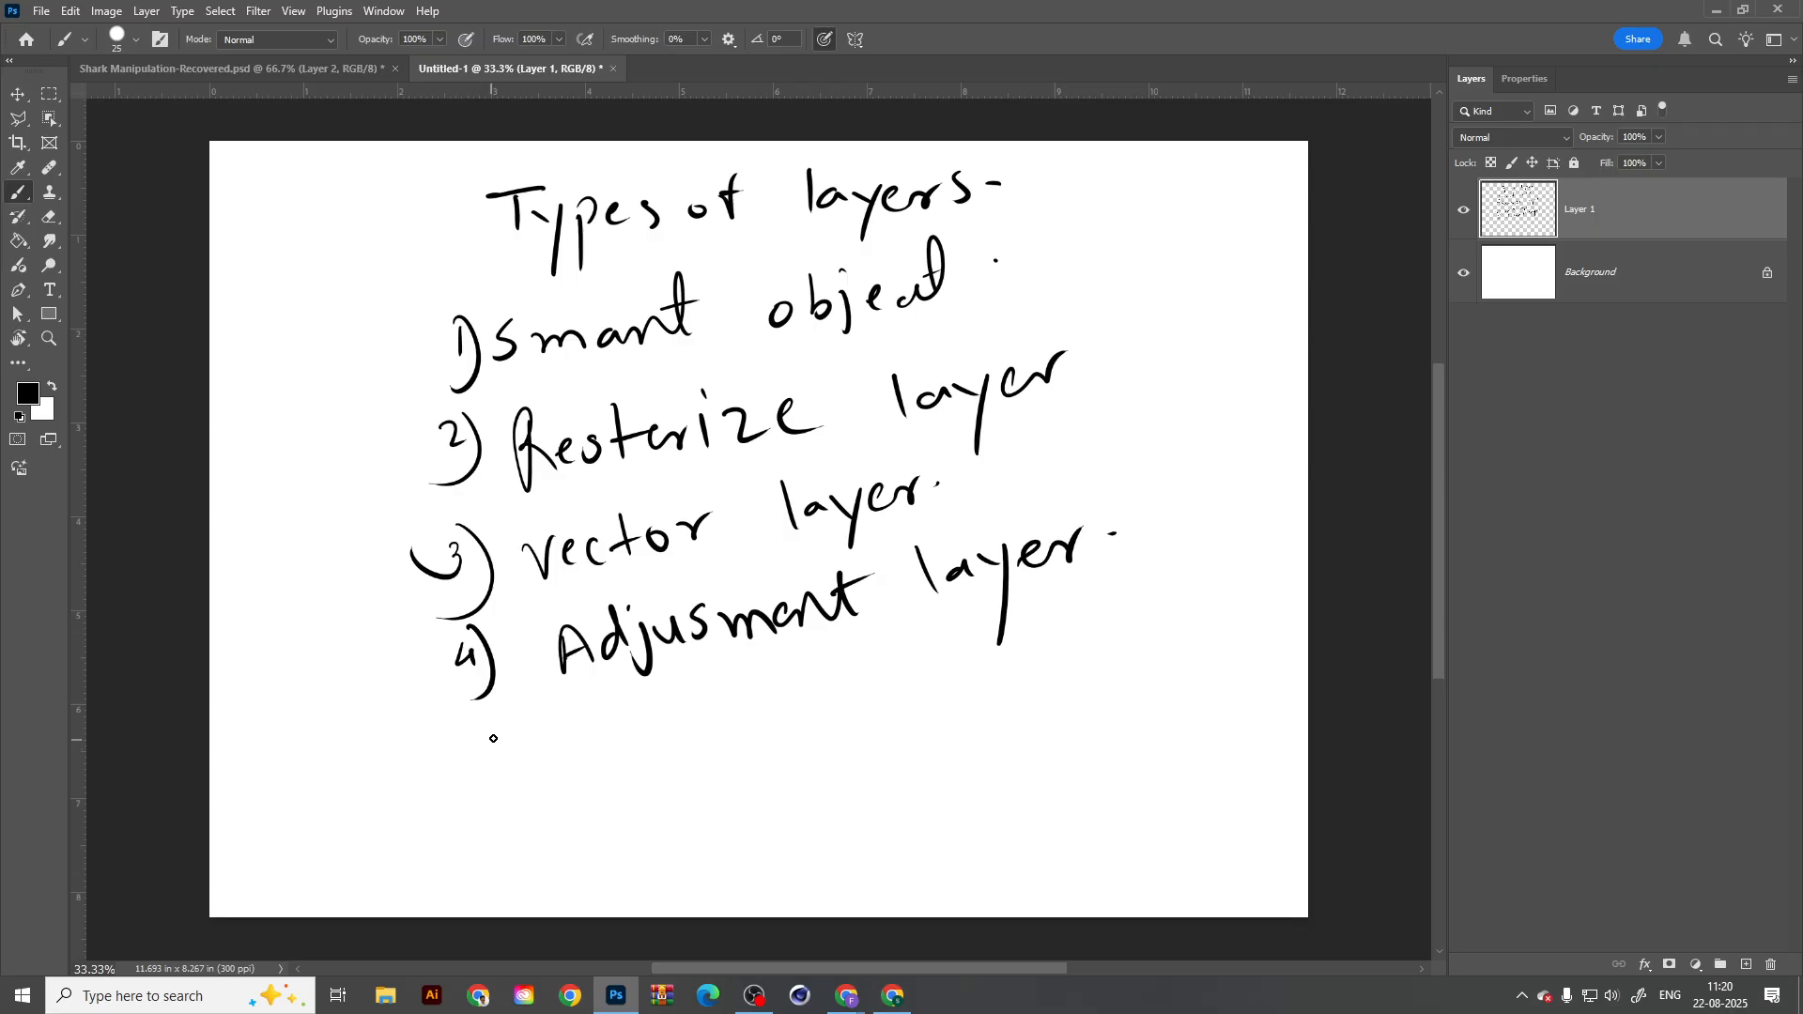
Step: Handwrite "5) Text layer." with the brush below the fourth list item
mouse_move(493, 738)
mouse_down()
mouse_move(472, 766)
mouse_move(514, 787)
mouse_up()
mouse_move(562, 725)
mouse_down()
mouse_move(636, 711)
mouse_move(611, 756)
mouse_up()
mouse_move(634, 735)
mouse_down()
mouse_move(648, 723)
mouse_move(653, 747)
mouse_up()
mouse_move(657, 734)
mouse_down()
mouse_move(701, 723)
mouse_move(691, 772)
mouse_up()
mouse_move(723, 695)
mouse_down()
mouse_move(740, 744)
mouse_move(744, 712)
mouse_up()
mouse_move(778, 688)
mouse_down()
mouse_move(795, 725)
mouse_move(847, 721)
mouse_up()
mouse_move(864, 693)
mouse_down()
mouse_move(848, 765)
mouse_move(899, 691)
mouse_up()
click(924, 693)
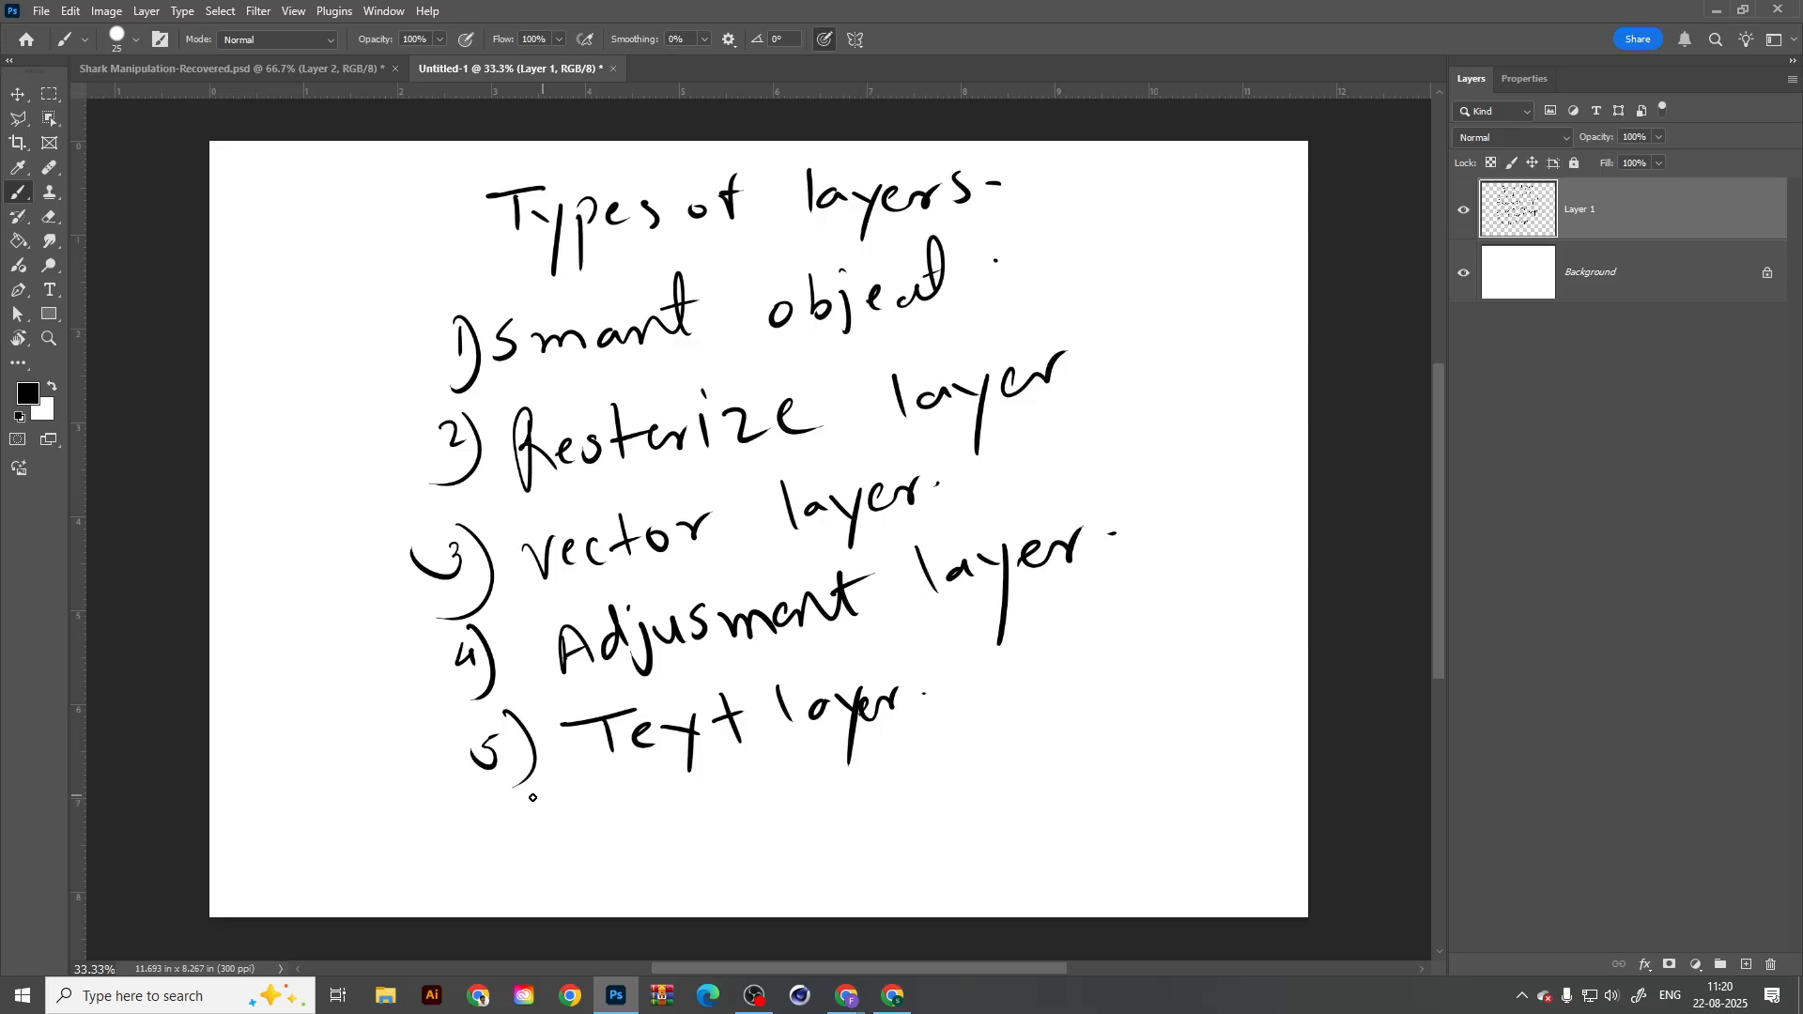
Step: Handwrite "6) Video layer." as the last list item, and add a divider with a non-destructive note beside the heading
mouse_move(514, 820)
mouse_down()
mouse_move(500, 850)
mouse_move(514, 843)
mouse_up()
drag(529, 803, 516, 883)
drag(586, 814, 627, 809)
click(640, 814)
mouse_move(639, 822)
mouse_down()
mouse_move(640, 847)
mouse_move(721, 841)
mouse_up()
mouse_move(730, 813)
mouse_down()
mouse_move(822, 802)
mouse_move(824, 832)
mouse_up()
drag(845, 805, 877, 815)
mouse_move(890, 789)
mouse_down()
mouse_move(882, 871)
mouse_move(918, 809)
mouse_up()
drag(922, 819, 946, 793)
click(972, 799)
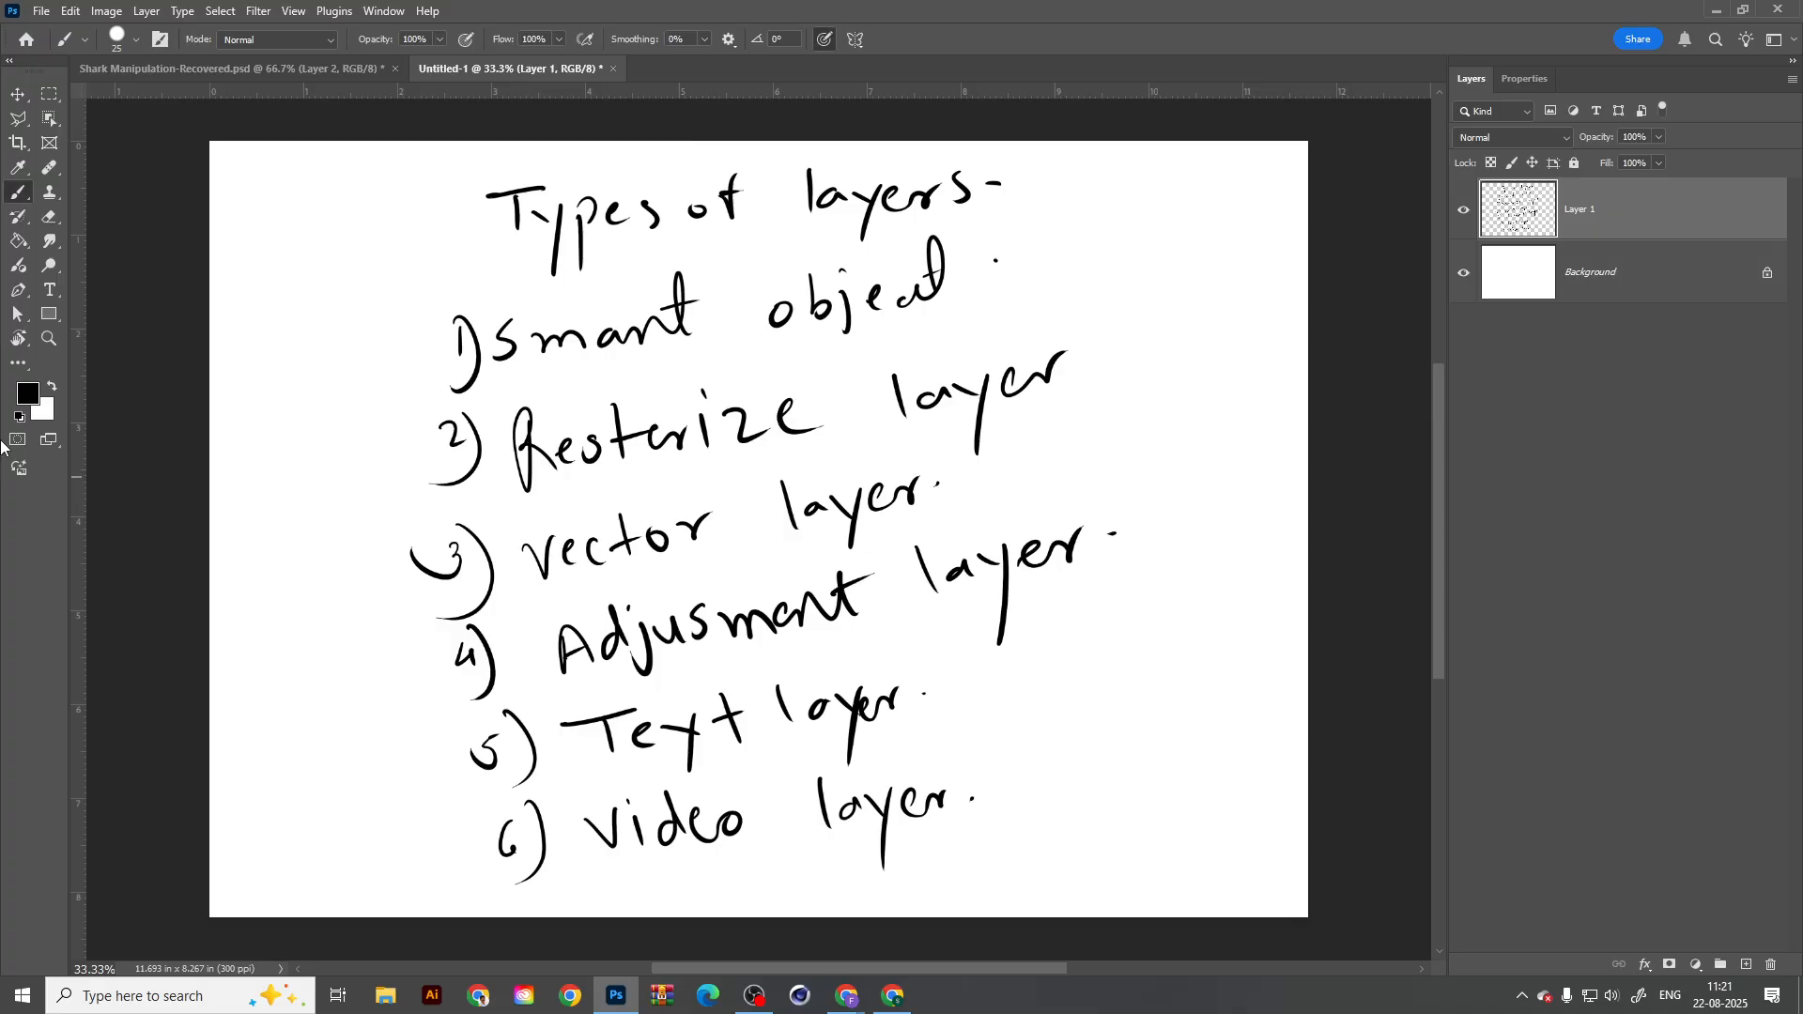
drag(1029, 161, 1030, 250)
mouse_move(1052, 229)
mouse_down()
mouse_move(1070, 201)
mouse_move(1131, 237)
mouse_move(1179, 204)
mouse_move(1269, 210)
mouse_move(1300, 192)
mouse_up()
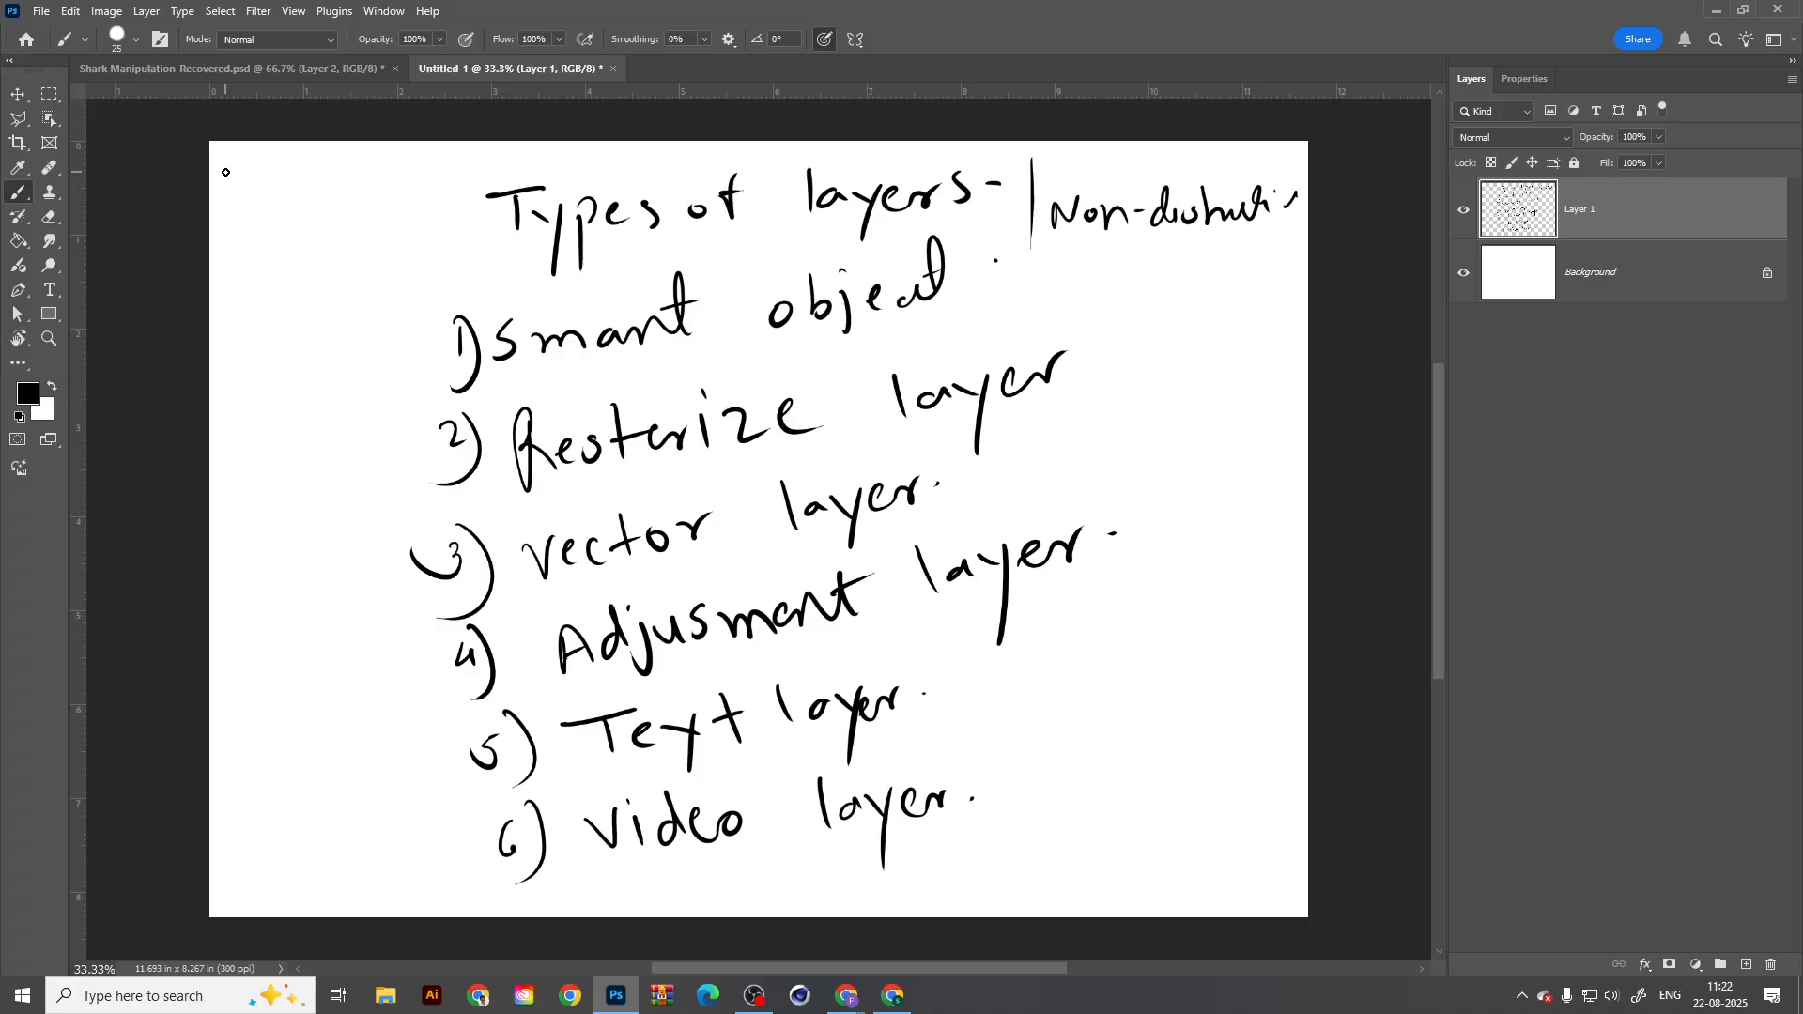
Step: Hide the layer with the handwritten notes and add a new empty layer above it
click(1463, 209)
click(1747, 965)
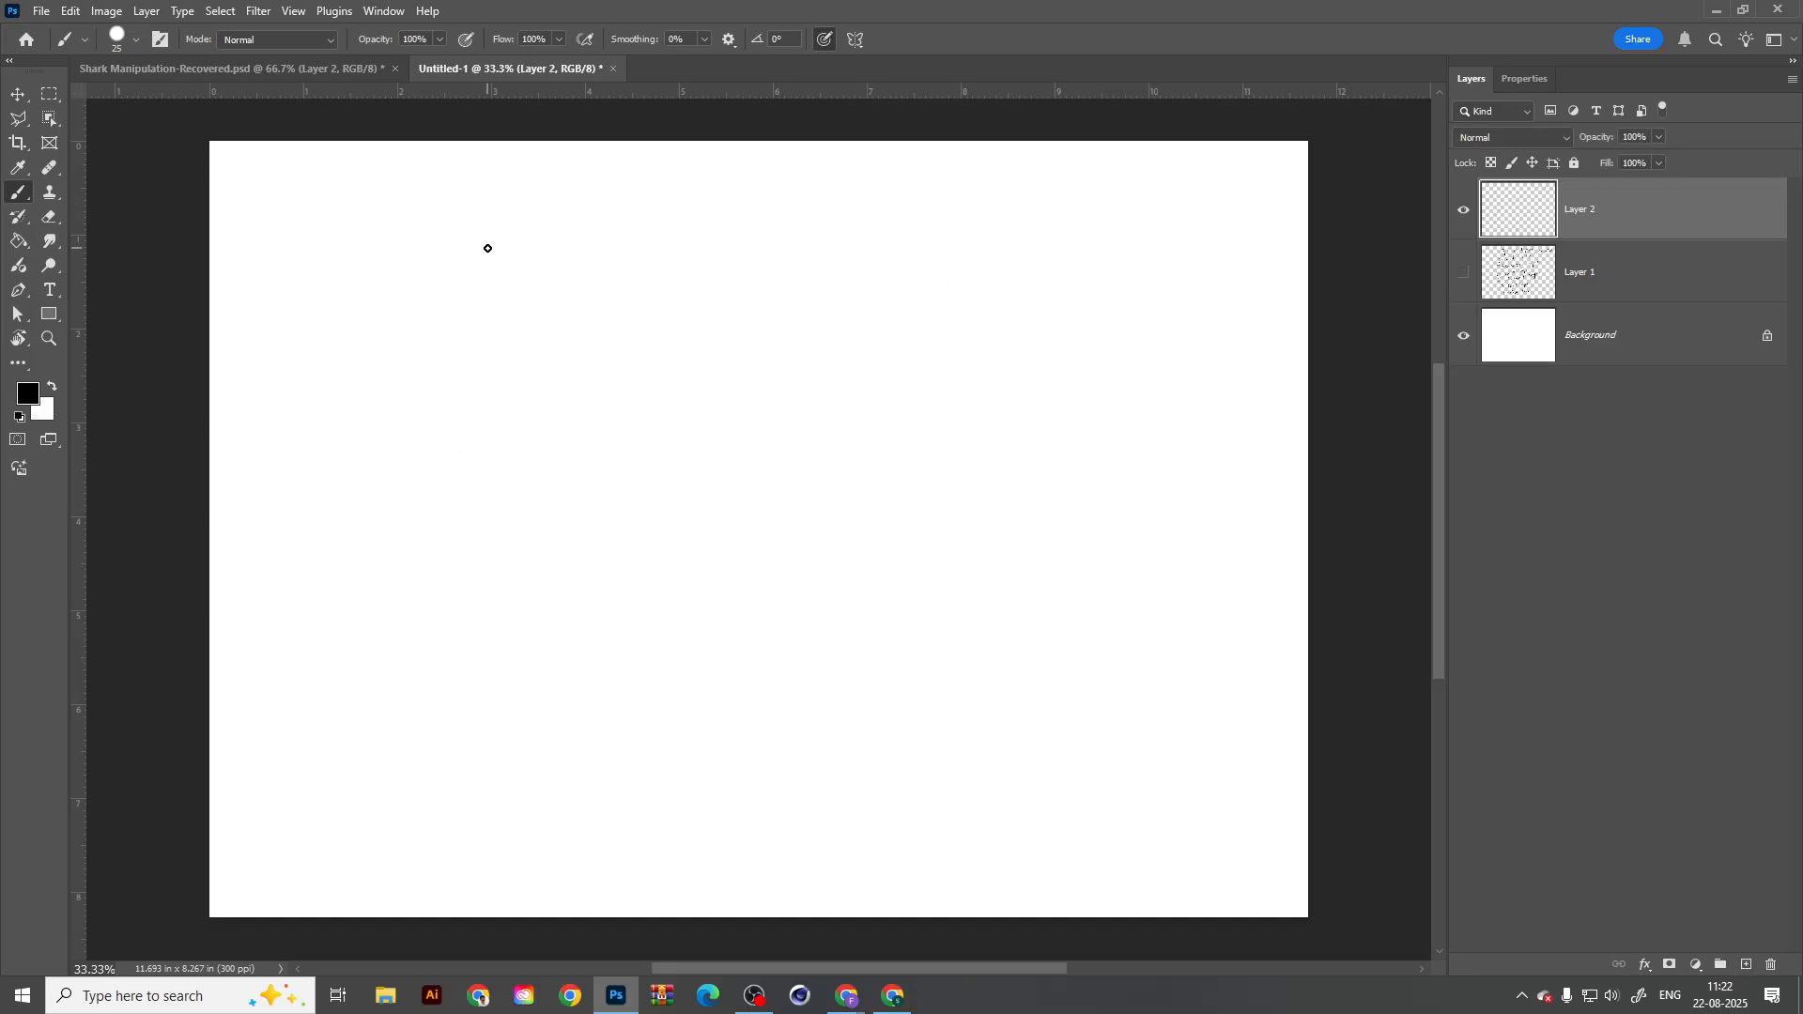
Step: Show the hidden notes layer and, on the empty layer above, draw a slanted line and handwrite "vector layer" beside items 1, 5 and 3
click(1462, 271)
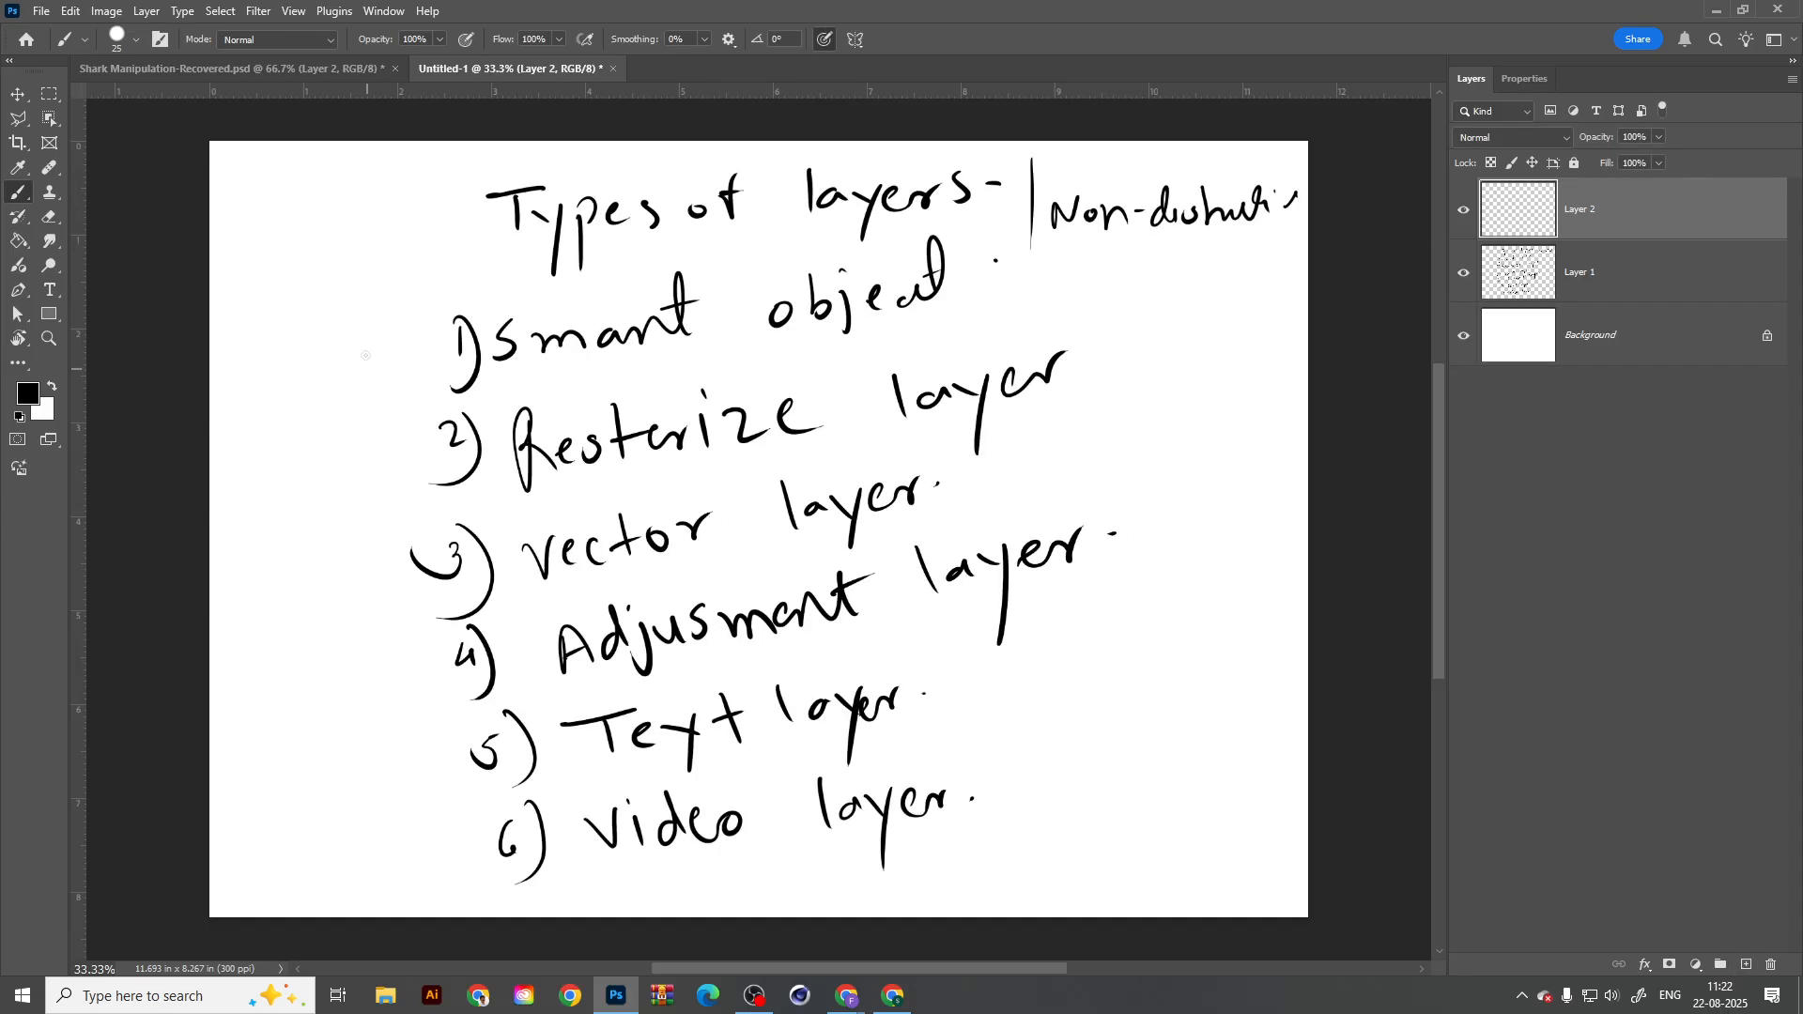
drag(347, 303, 481, 916)
mouse_move(950, 294)
mouse_down()
mouse_move(1122, 292)
mouse_move(1267, 261)
mouse_up()
drag(924, 702, 1293, 584)
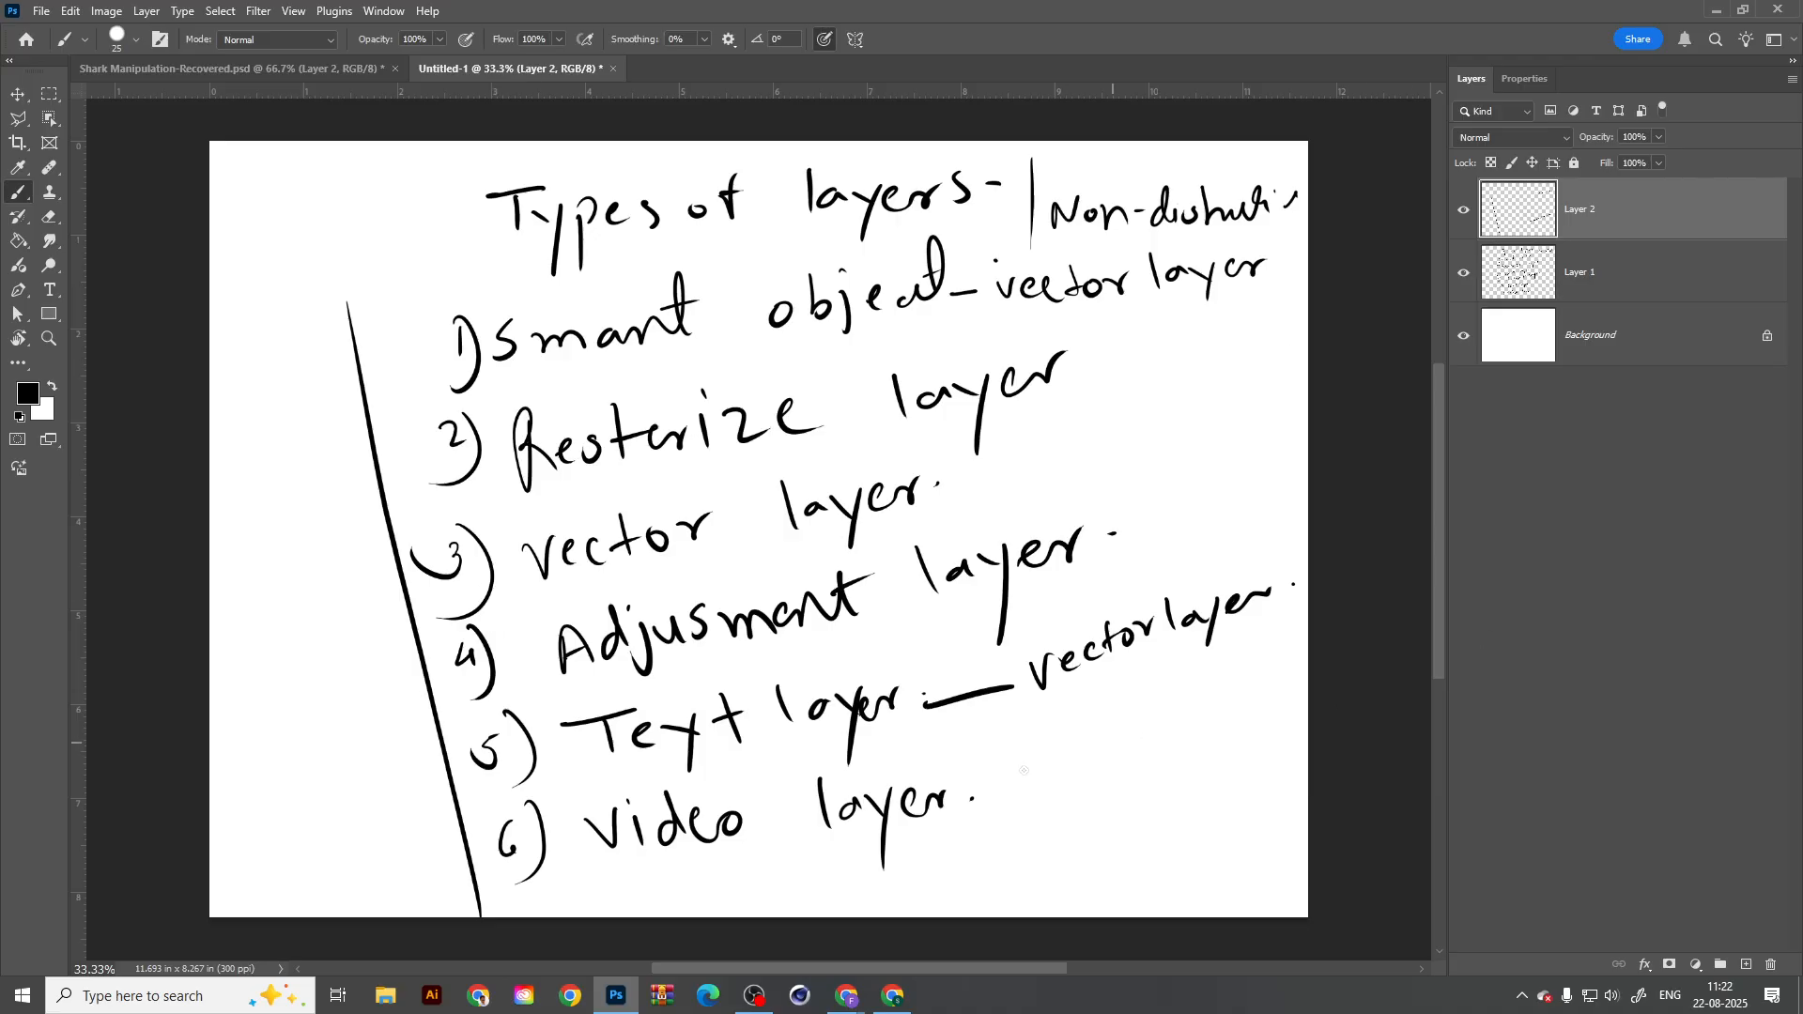
mouse_move(959, 474)
mouse_down()
mouse_move(1052, 430)
mouse_move(1054, 457)
mouse_move(1076, 459)
mouse_up()
mouse_move(1117, 421)
mouse_down()
mouse_move(1134, 440)
mouse_move(1168, 406)
mouse_move(1273, 379)
mouse_up()
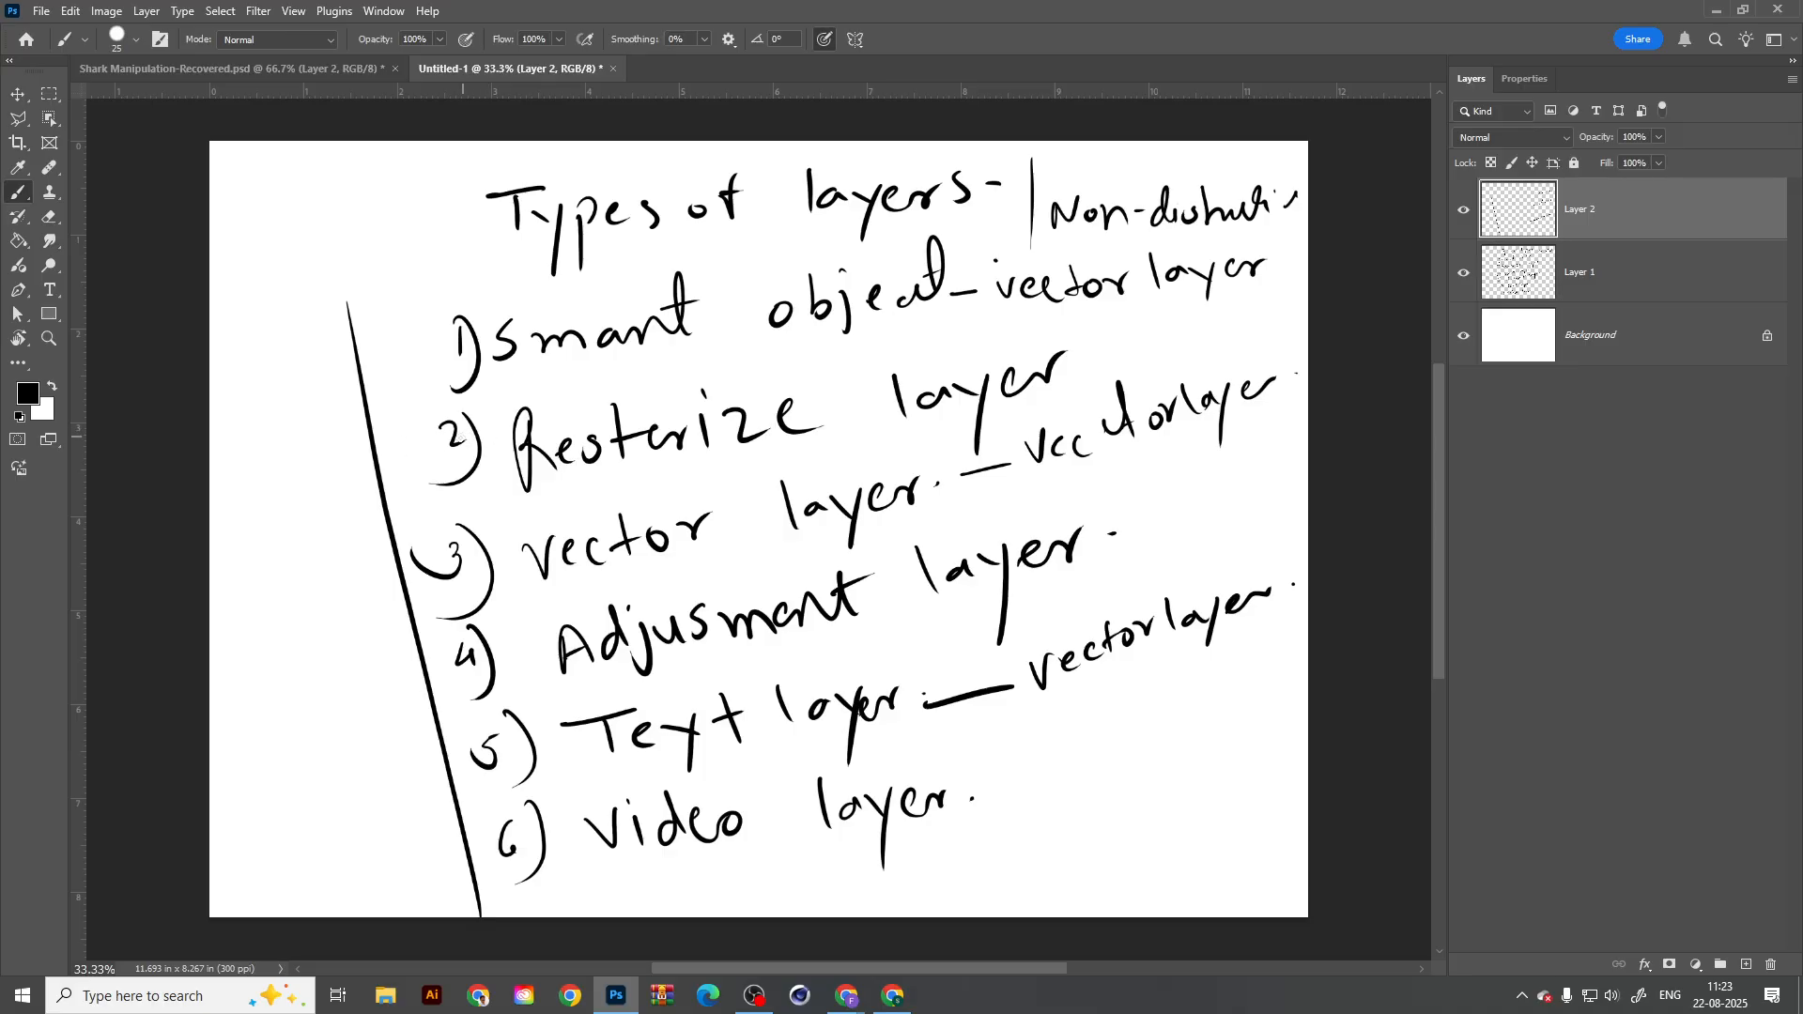
Step: Draw an arrow from item 2 across the slanted line, and try underlining the item's text, undoing the underline strokes
mouse_move(448, 441)
mouse_down()
mouse_move(331, 490)
mouse_move(351, 505)
mouse_up()
drag(561, 483, 753, 482)
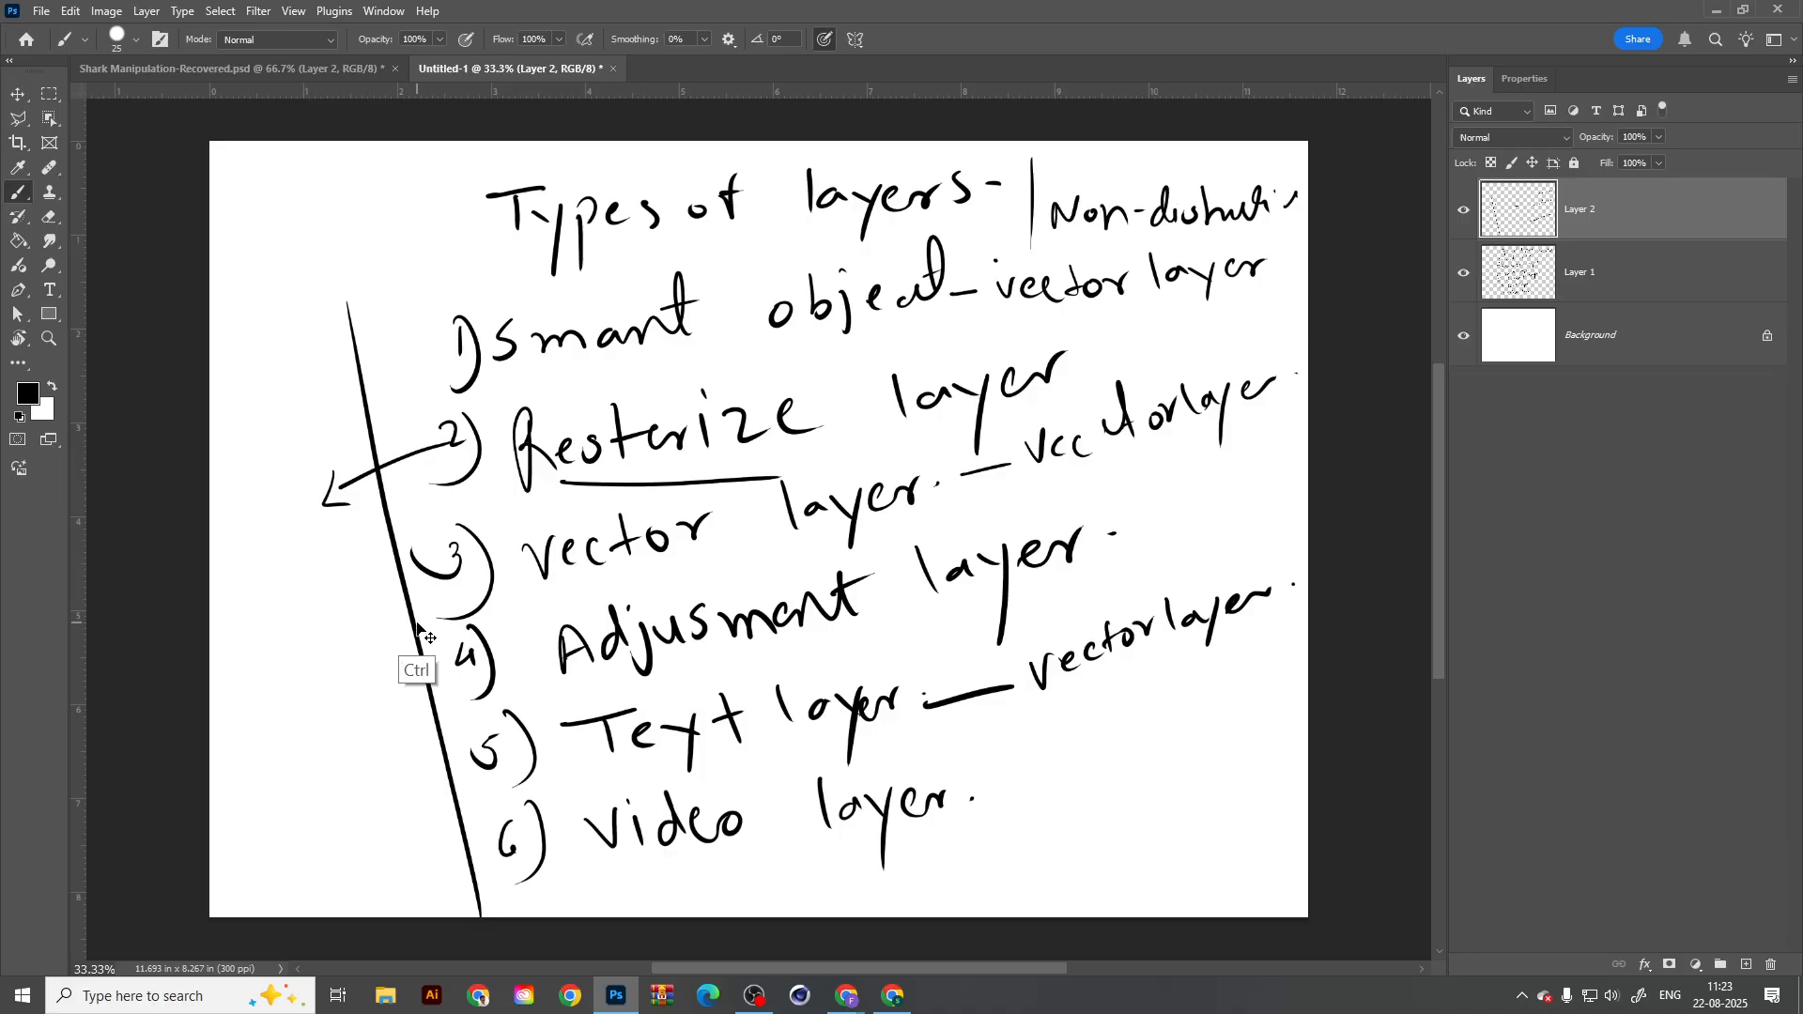
key(ctrl+z)
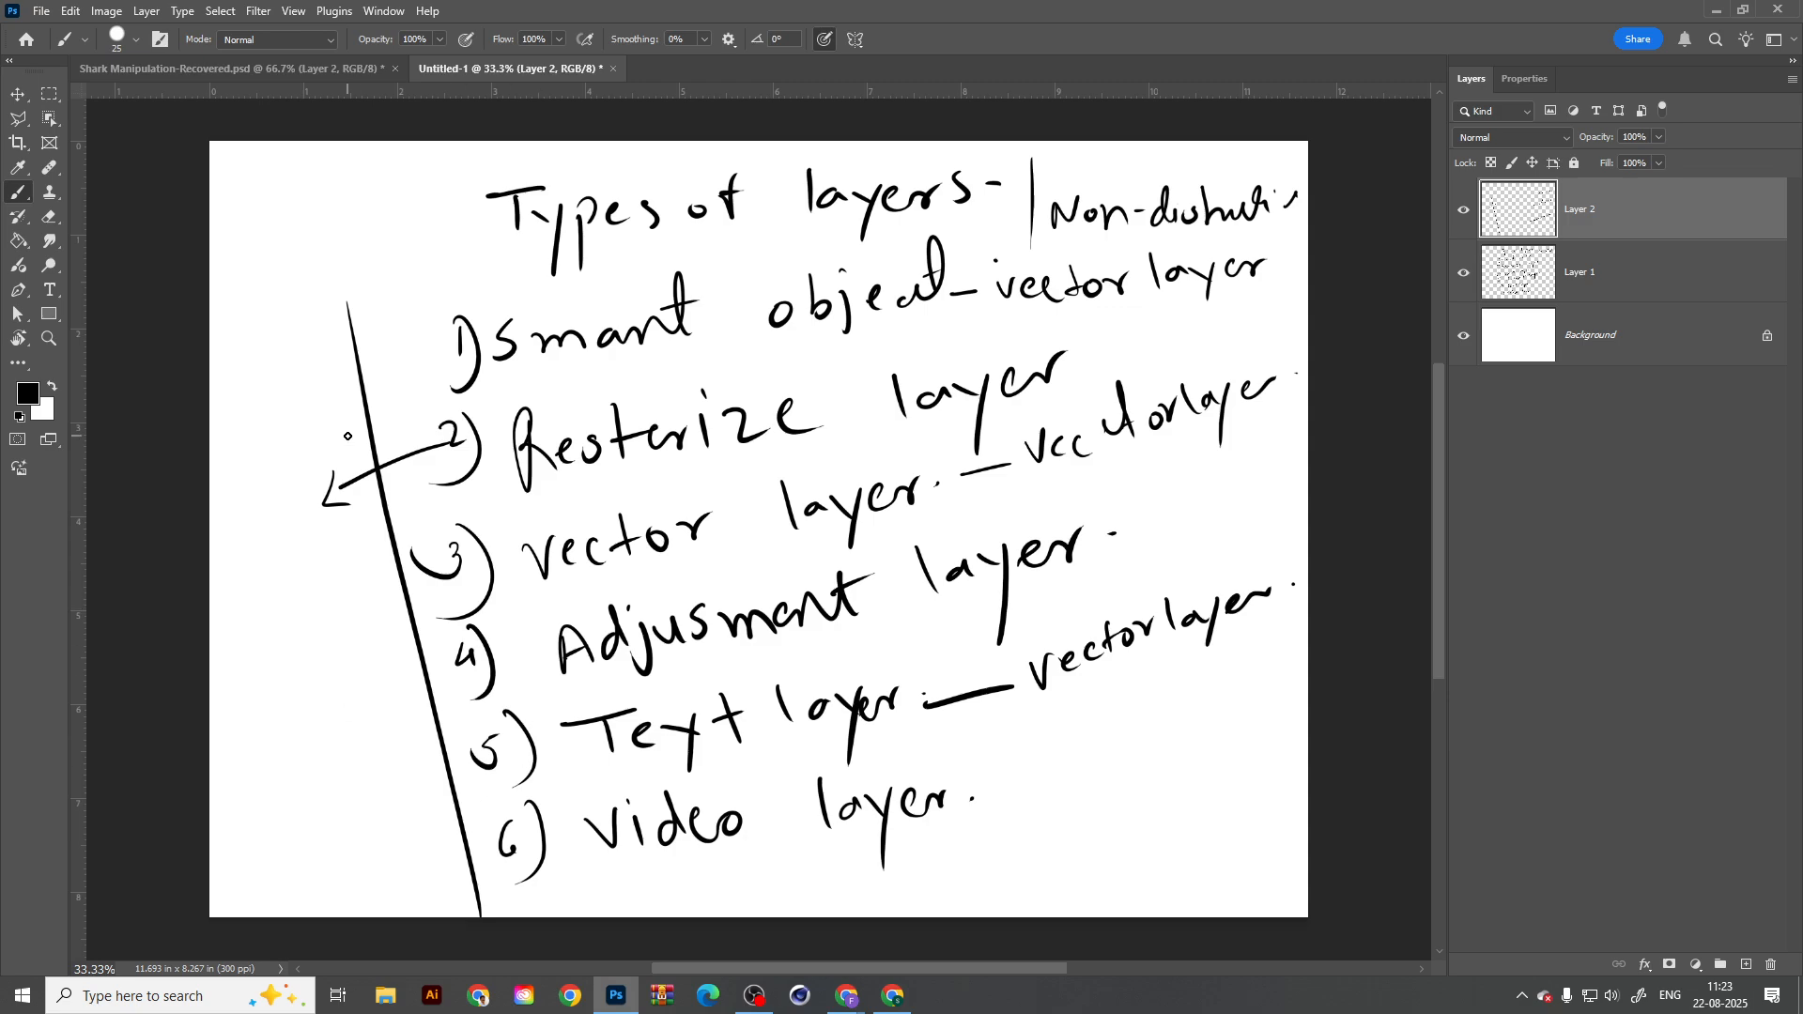
drag(583, 486, 567, 496)
key(ctrl+z)
Step: Delete both handwritten note layers and add two new empty layers above the Background
key(Delete)
key(Delete)
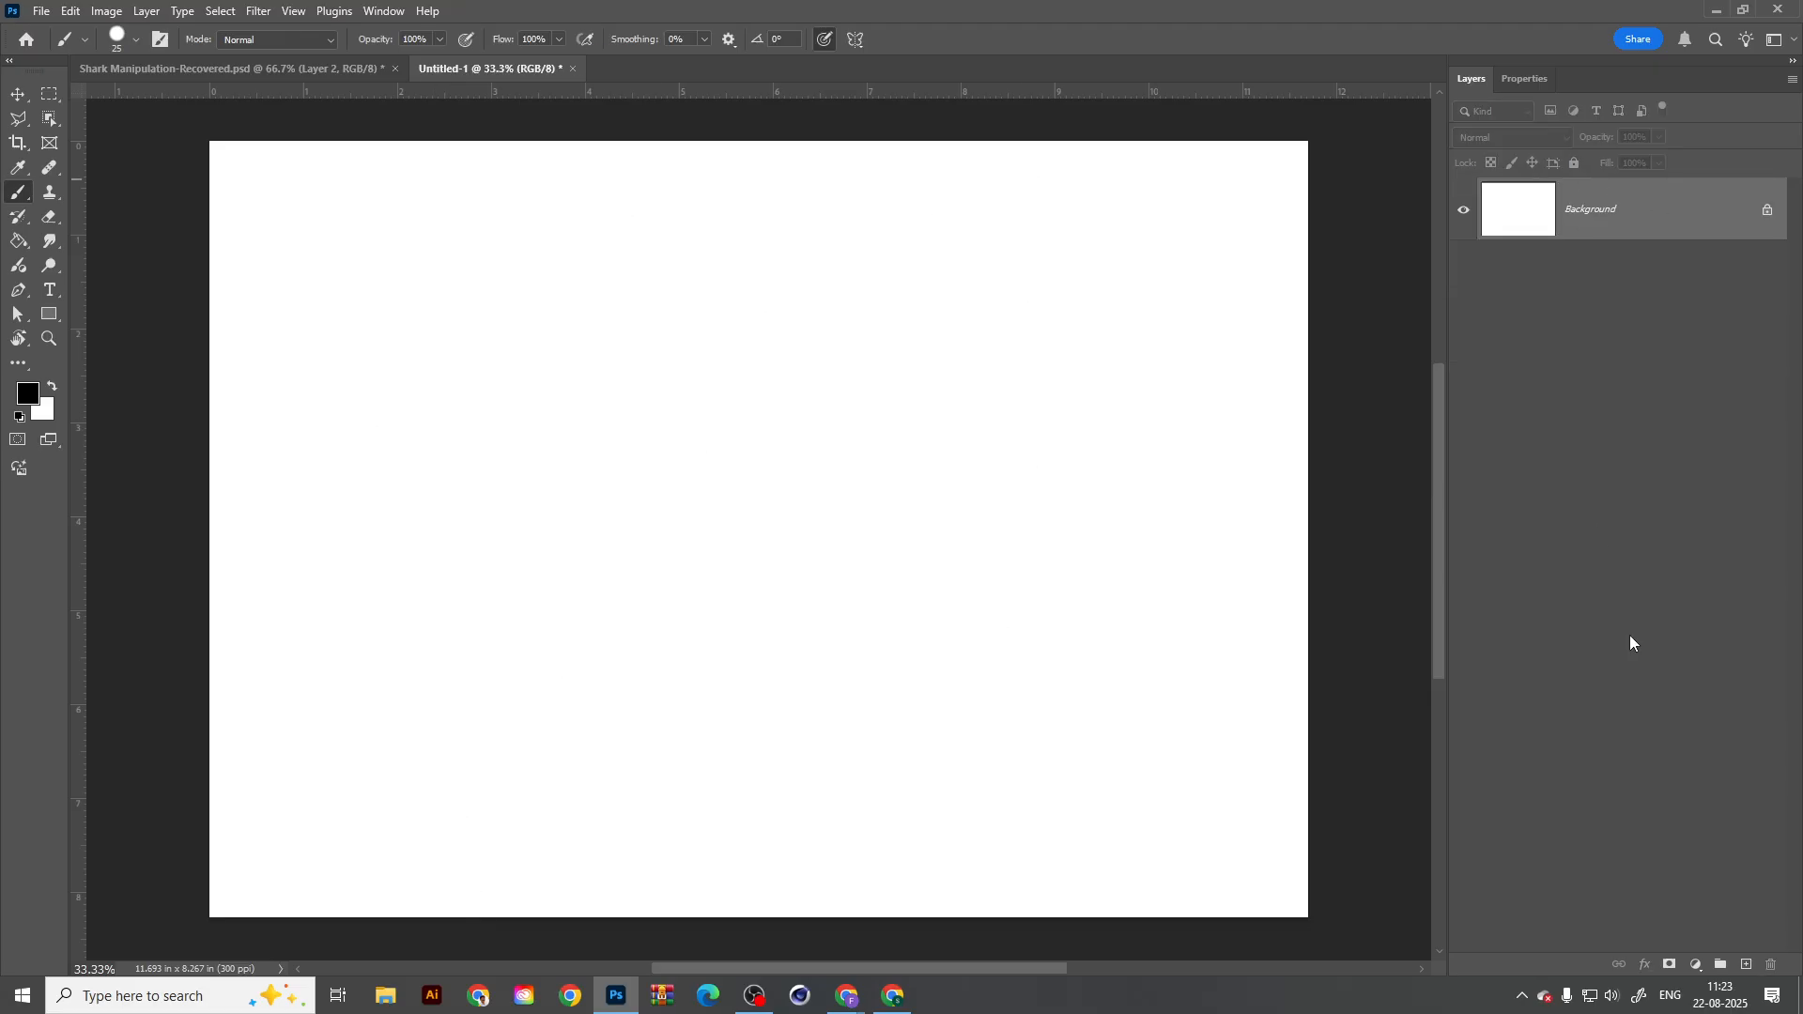
click(1747, 963)
click(1745, 966)
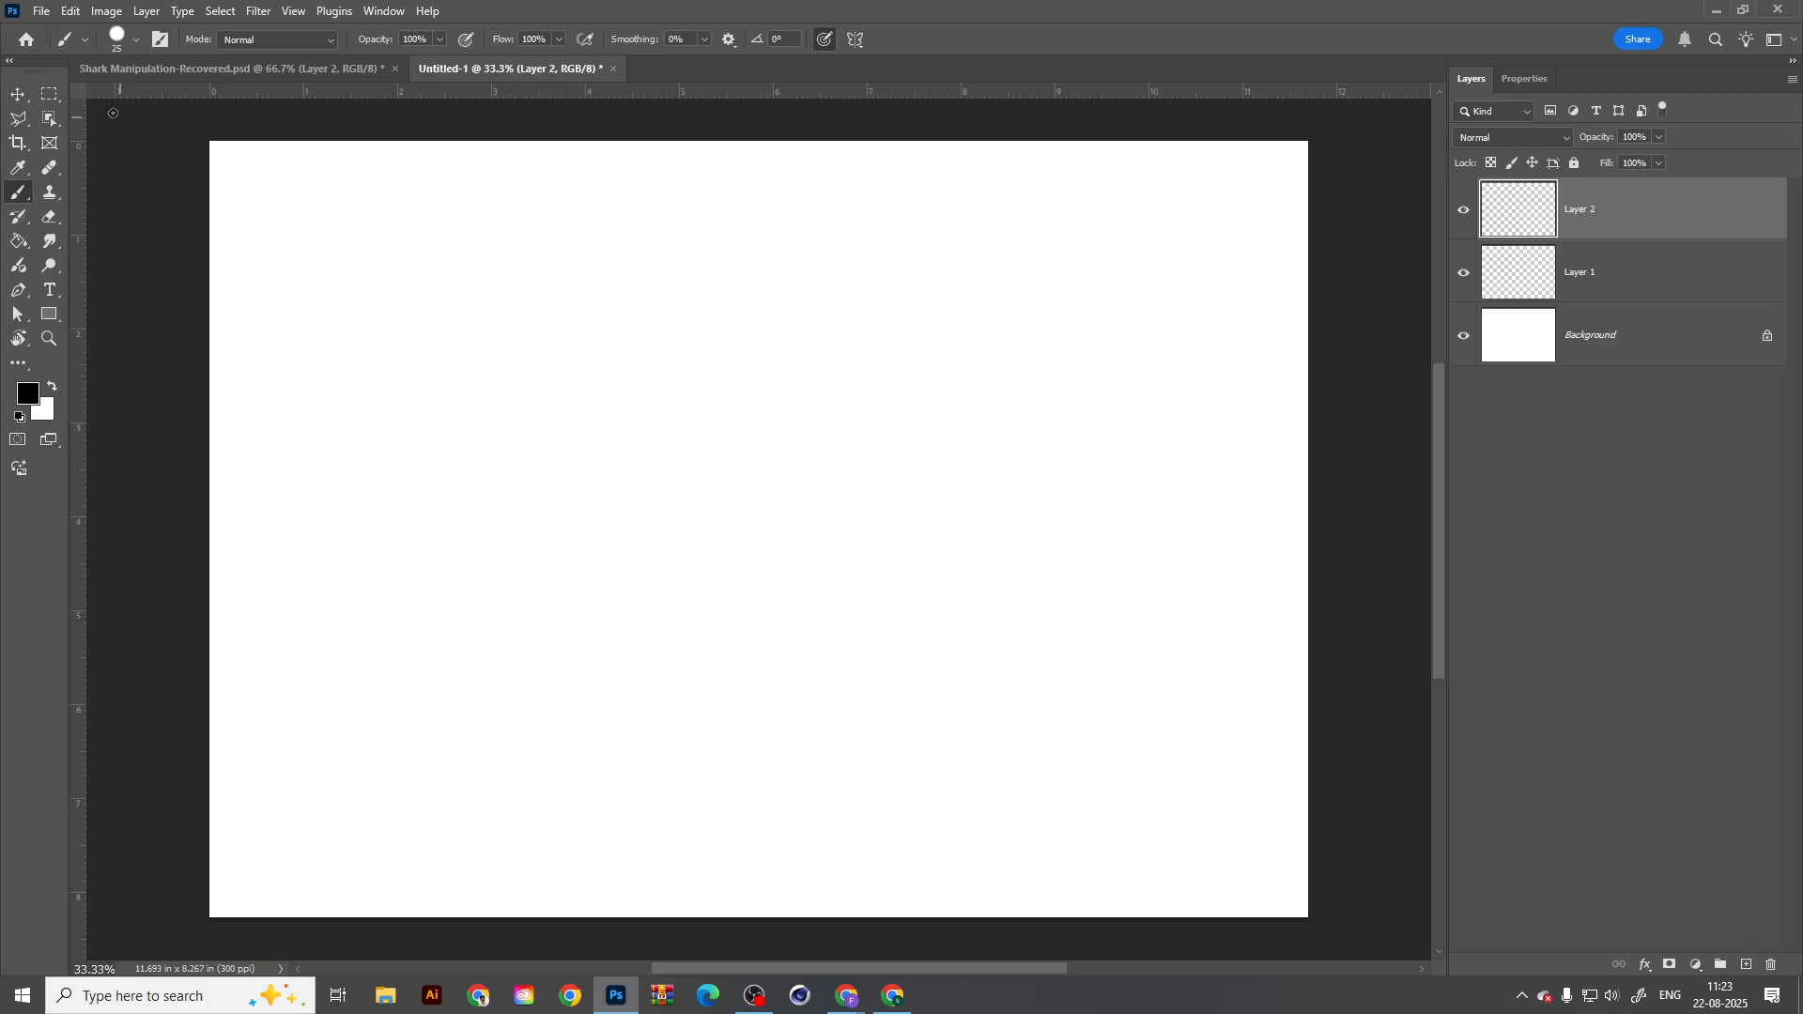
key(m)
drag(282, 301, 494, 527)
key(ctrl+d)
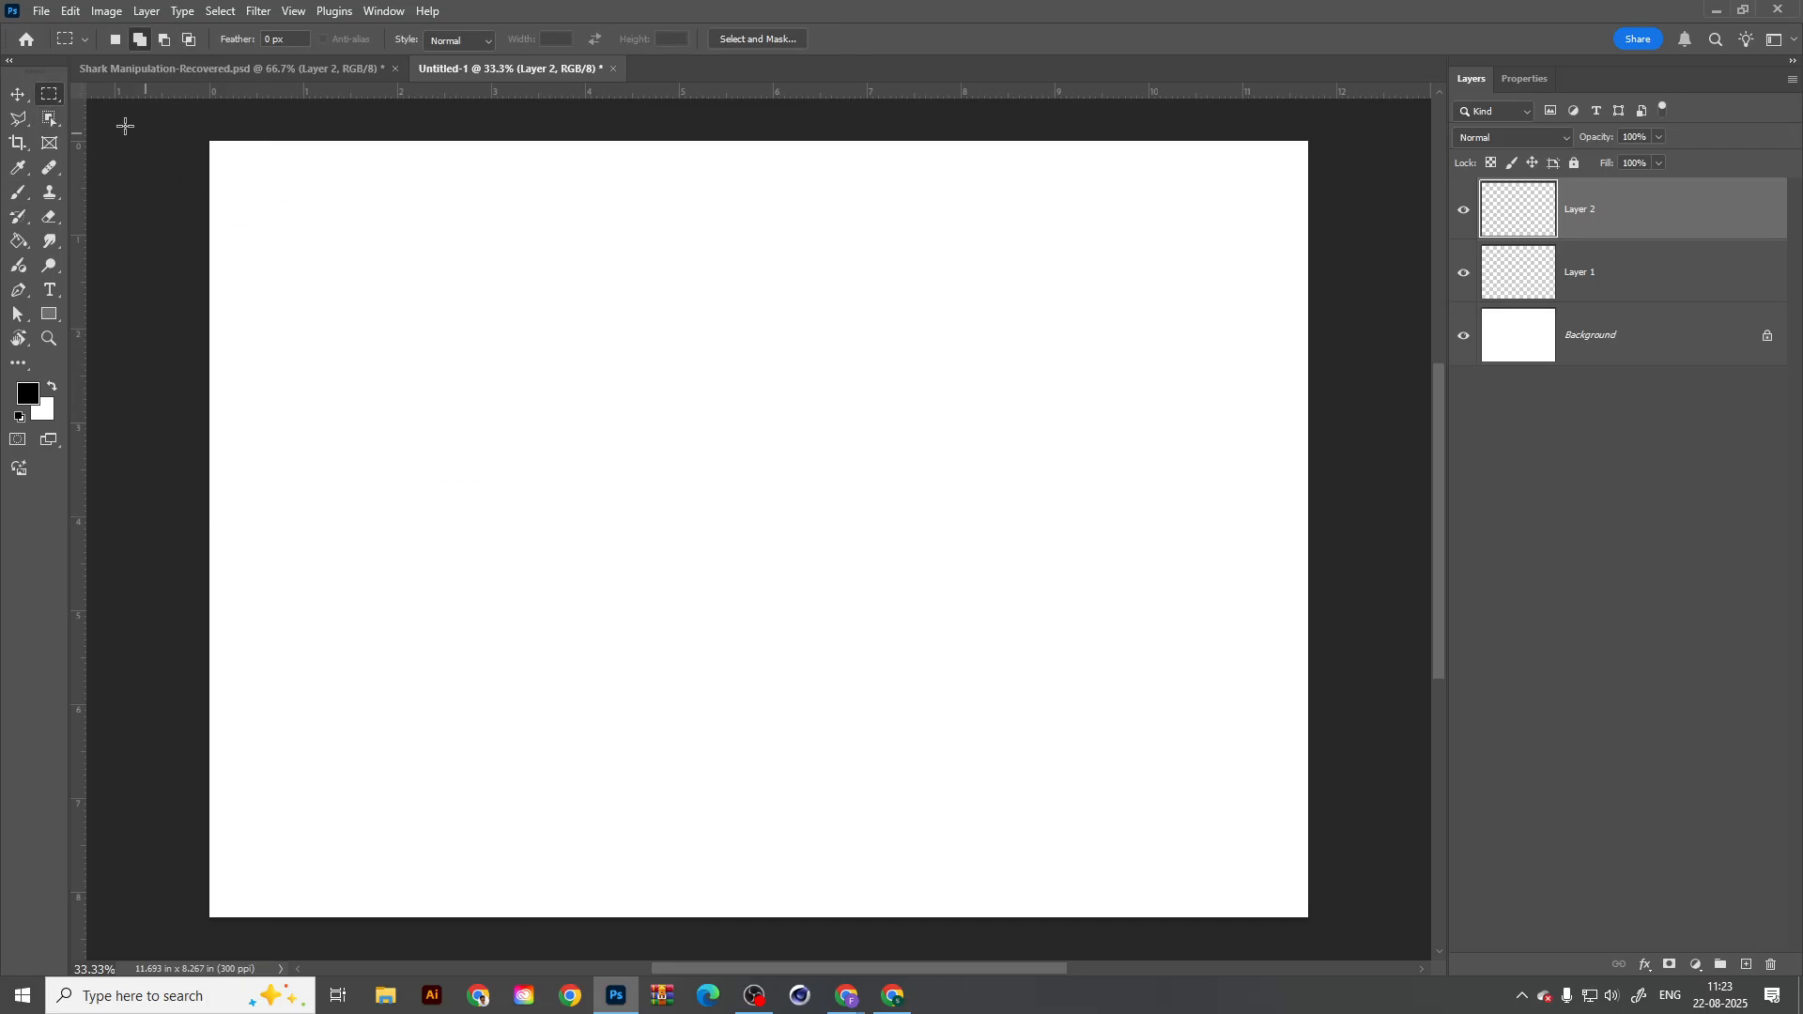
Step: Make a large circular Elliptical Marquee selection in the canvas's left half, fill it with red ff0000 on Layer 2, and deselect
click(52, 94)
click(151, 112)
drag(324, 324, 756, 756)
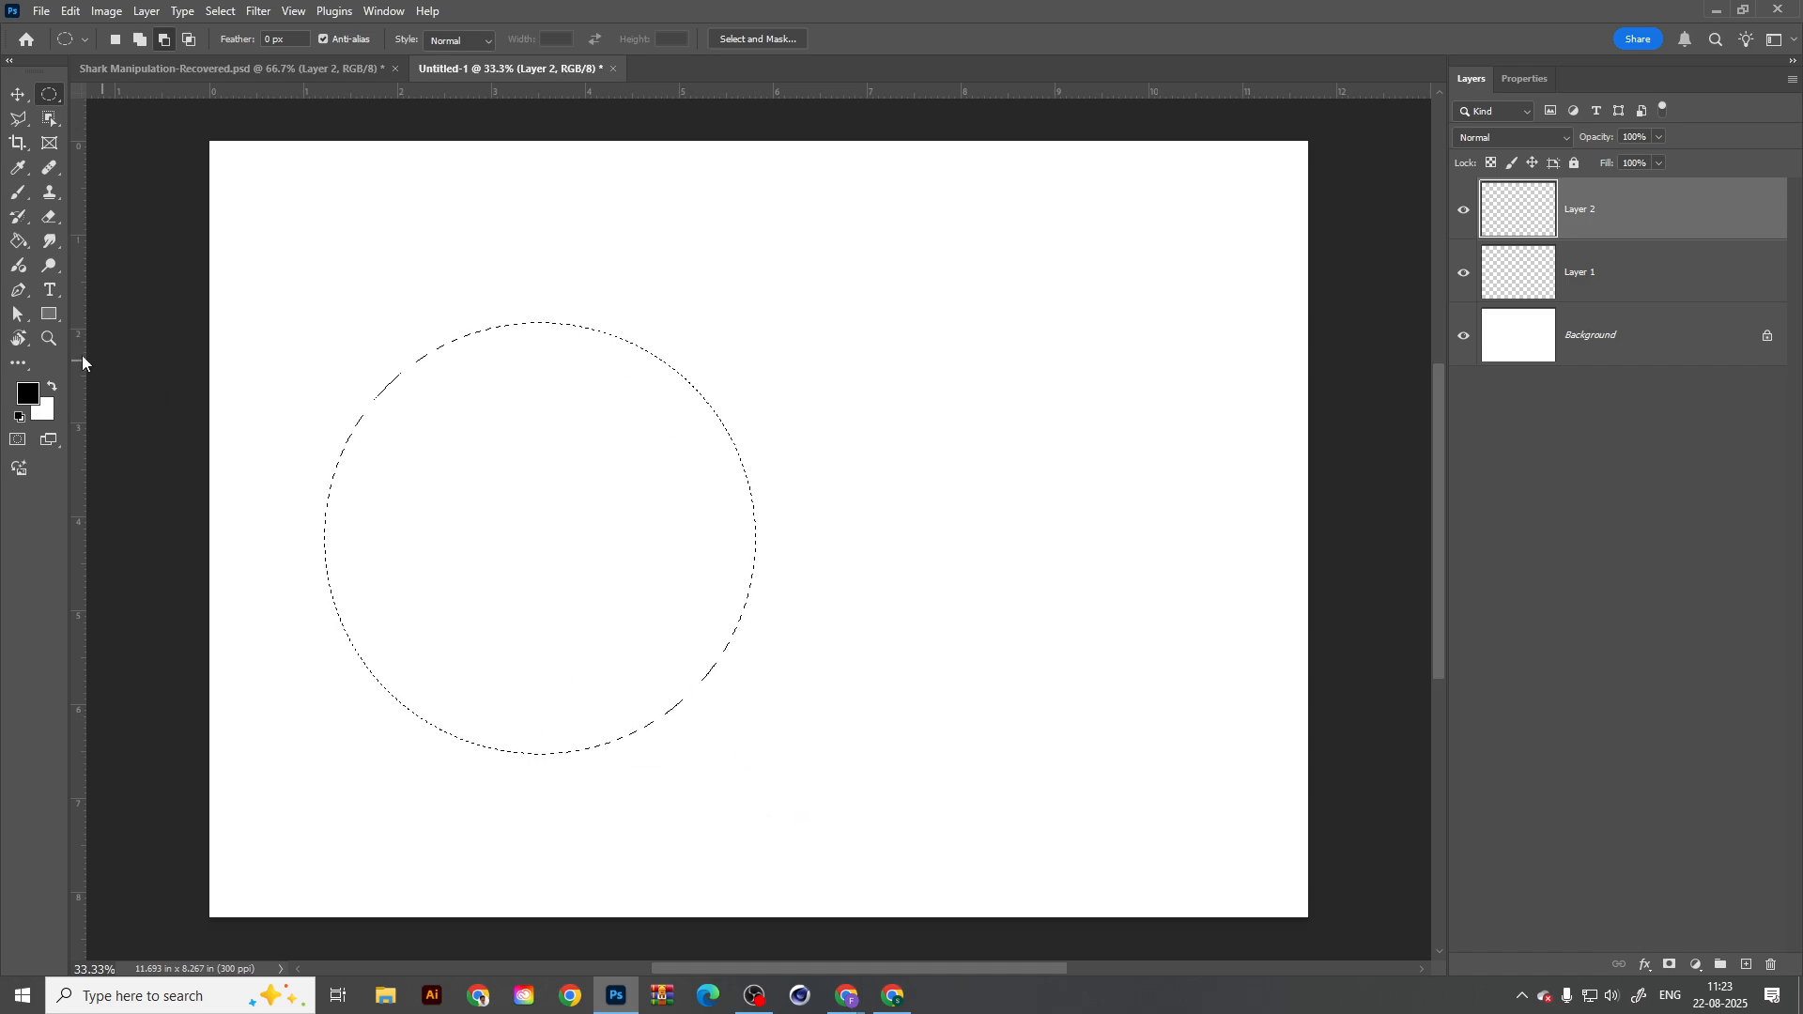
click(28, 394)
text(ff0000)
key(Return)
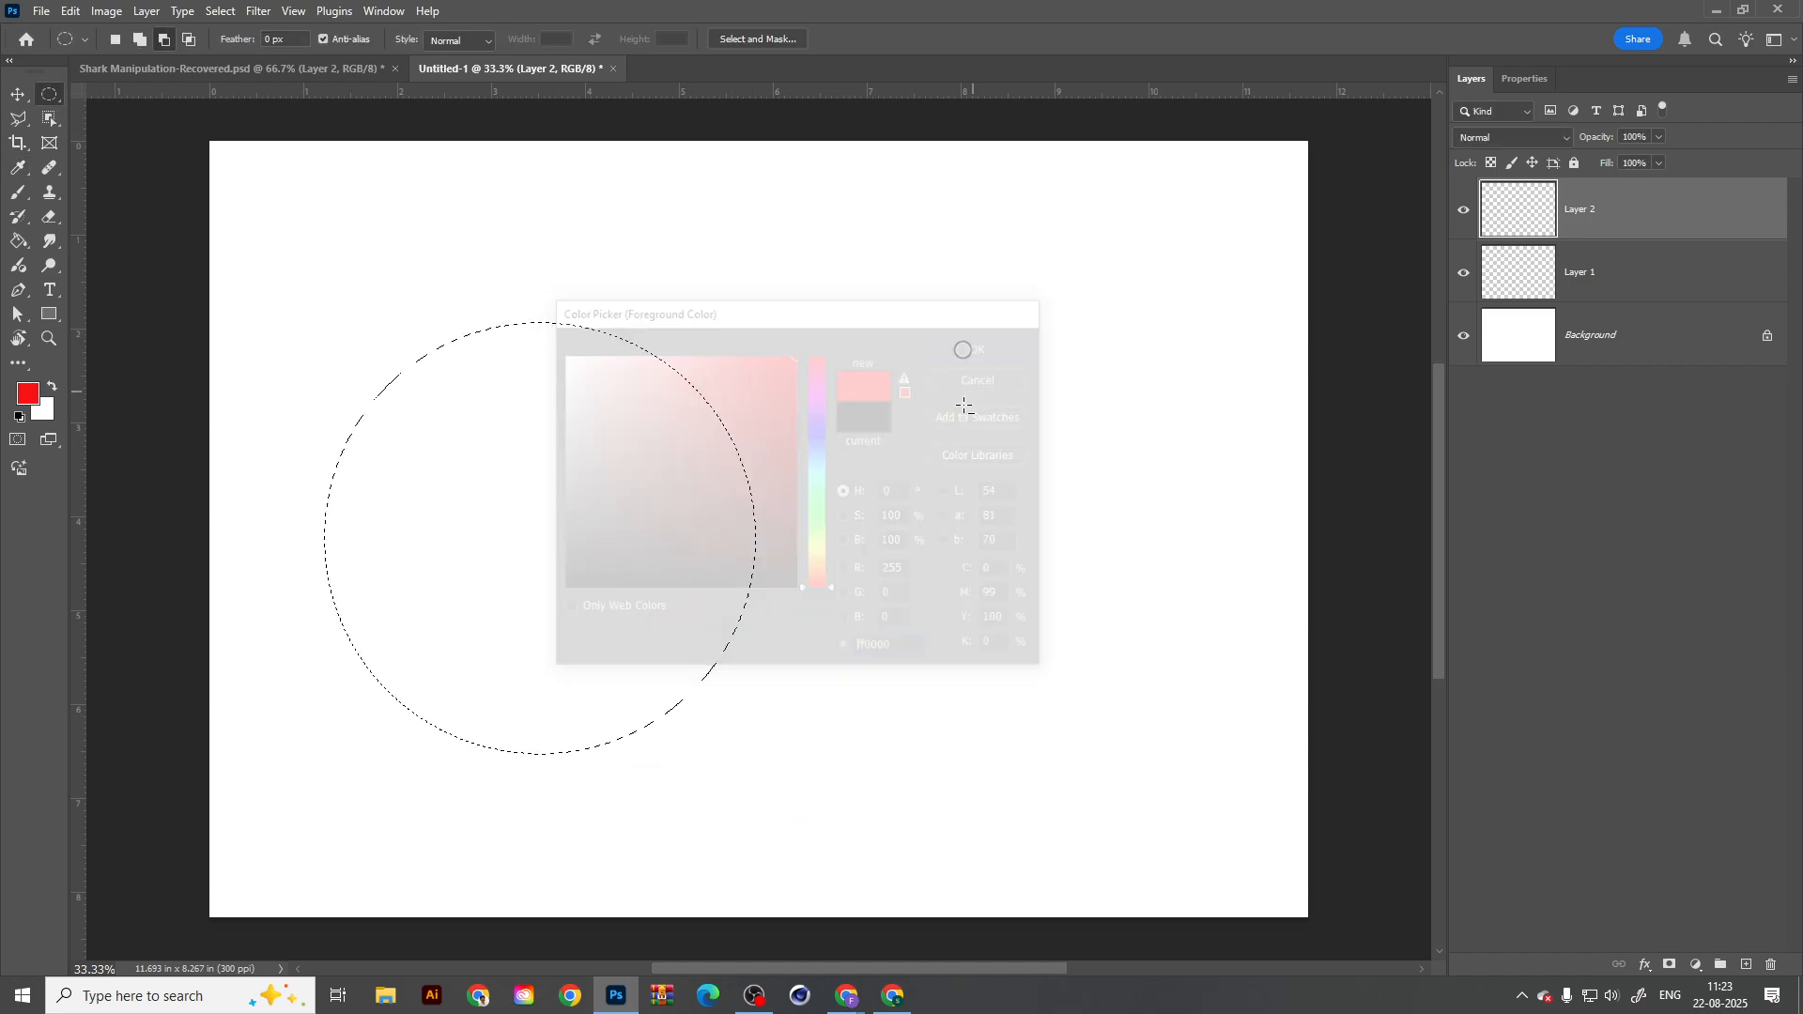
key(alt+BackSpace)
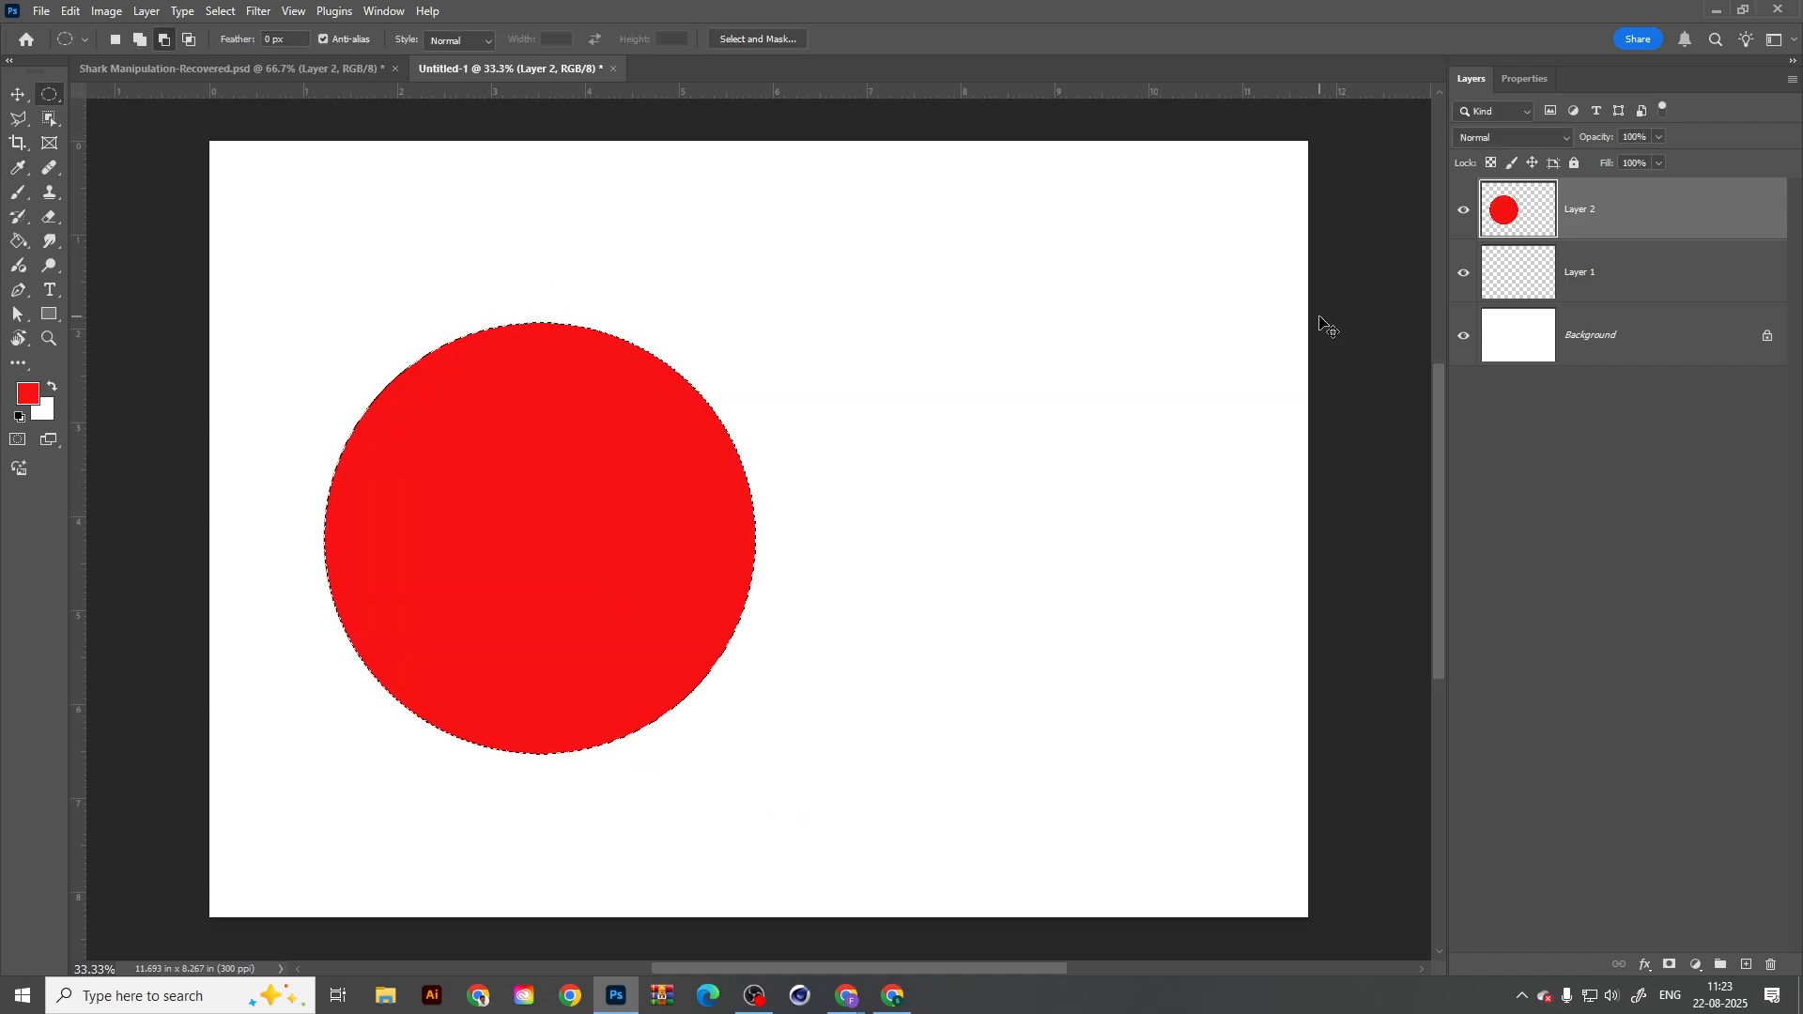
key(ctrl+d)
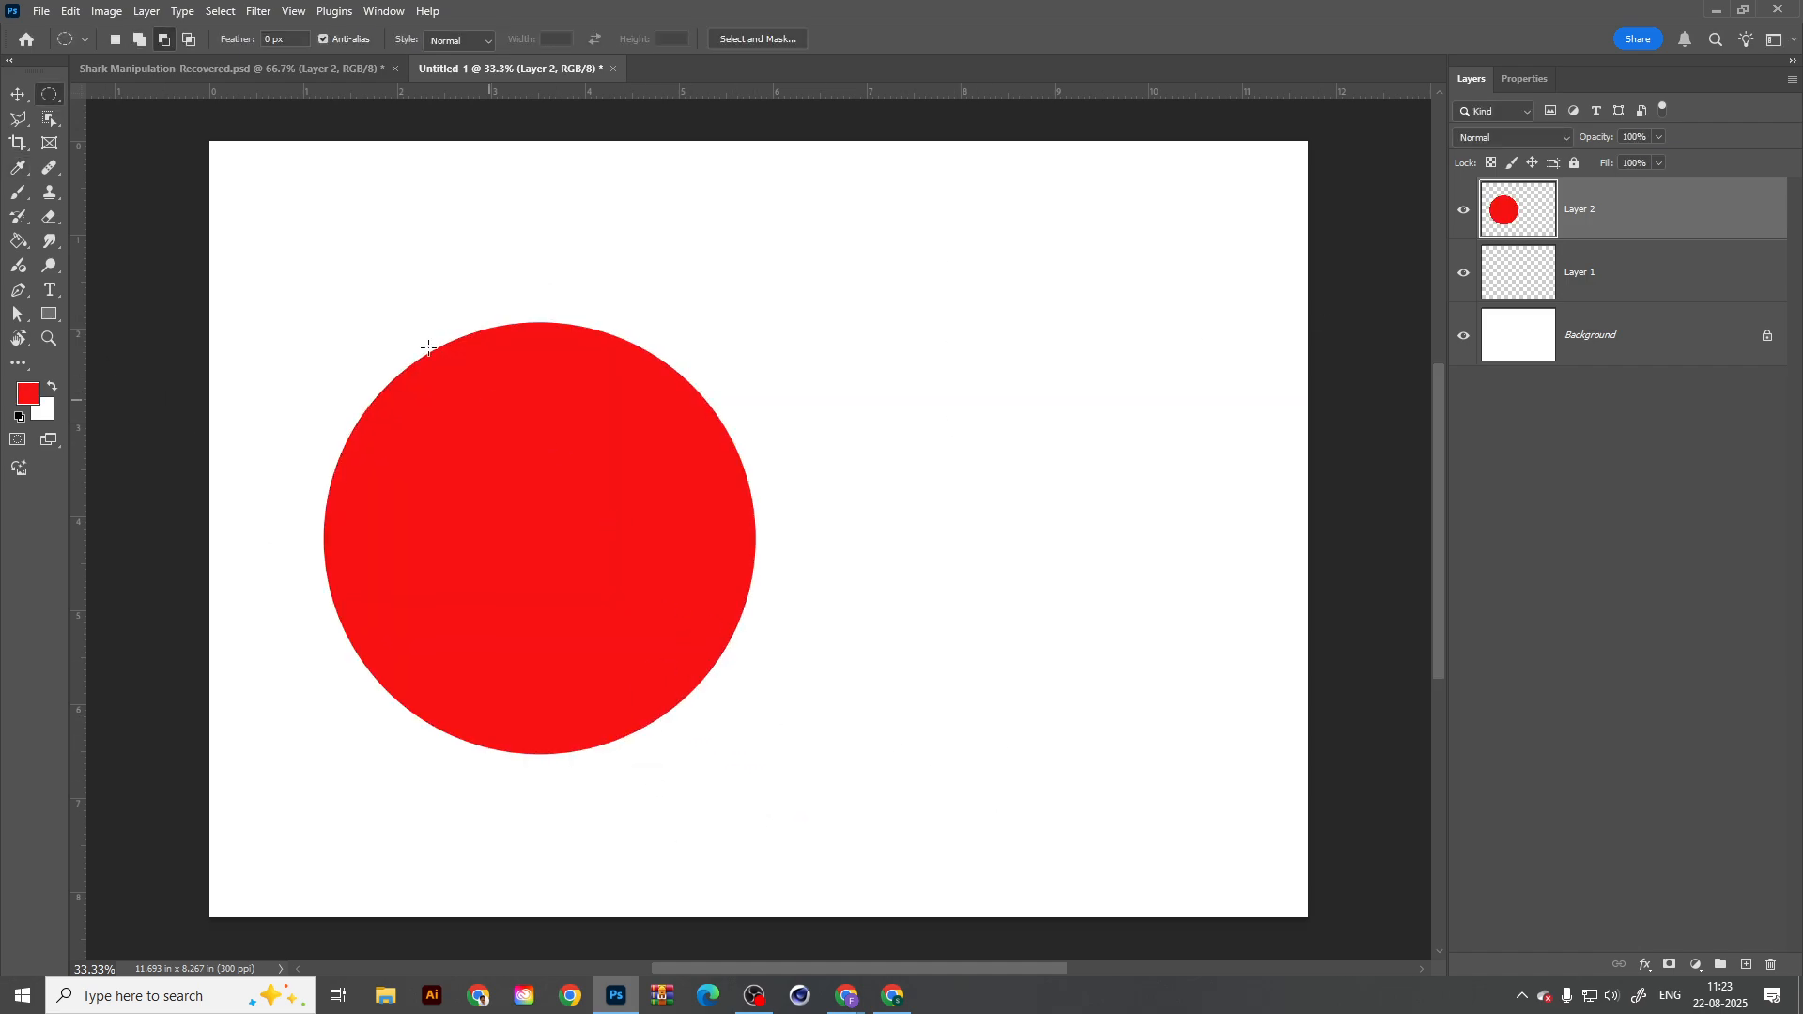
Step: Draw a red circle about 4.72 in wide with the Ellipse tool beside the filled circle, and move it level with that circle
click(49, 313)
click(111, 334)
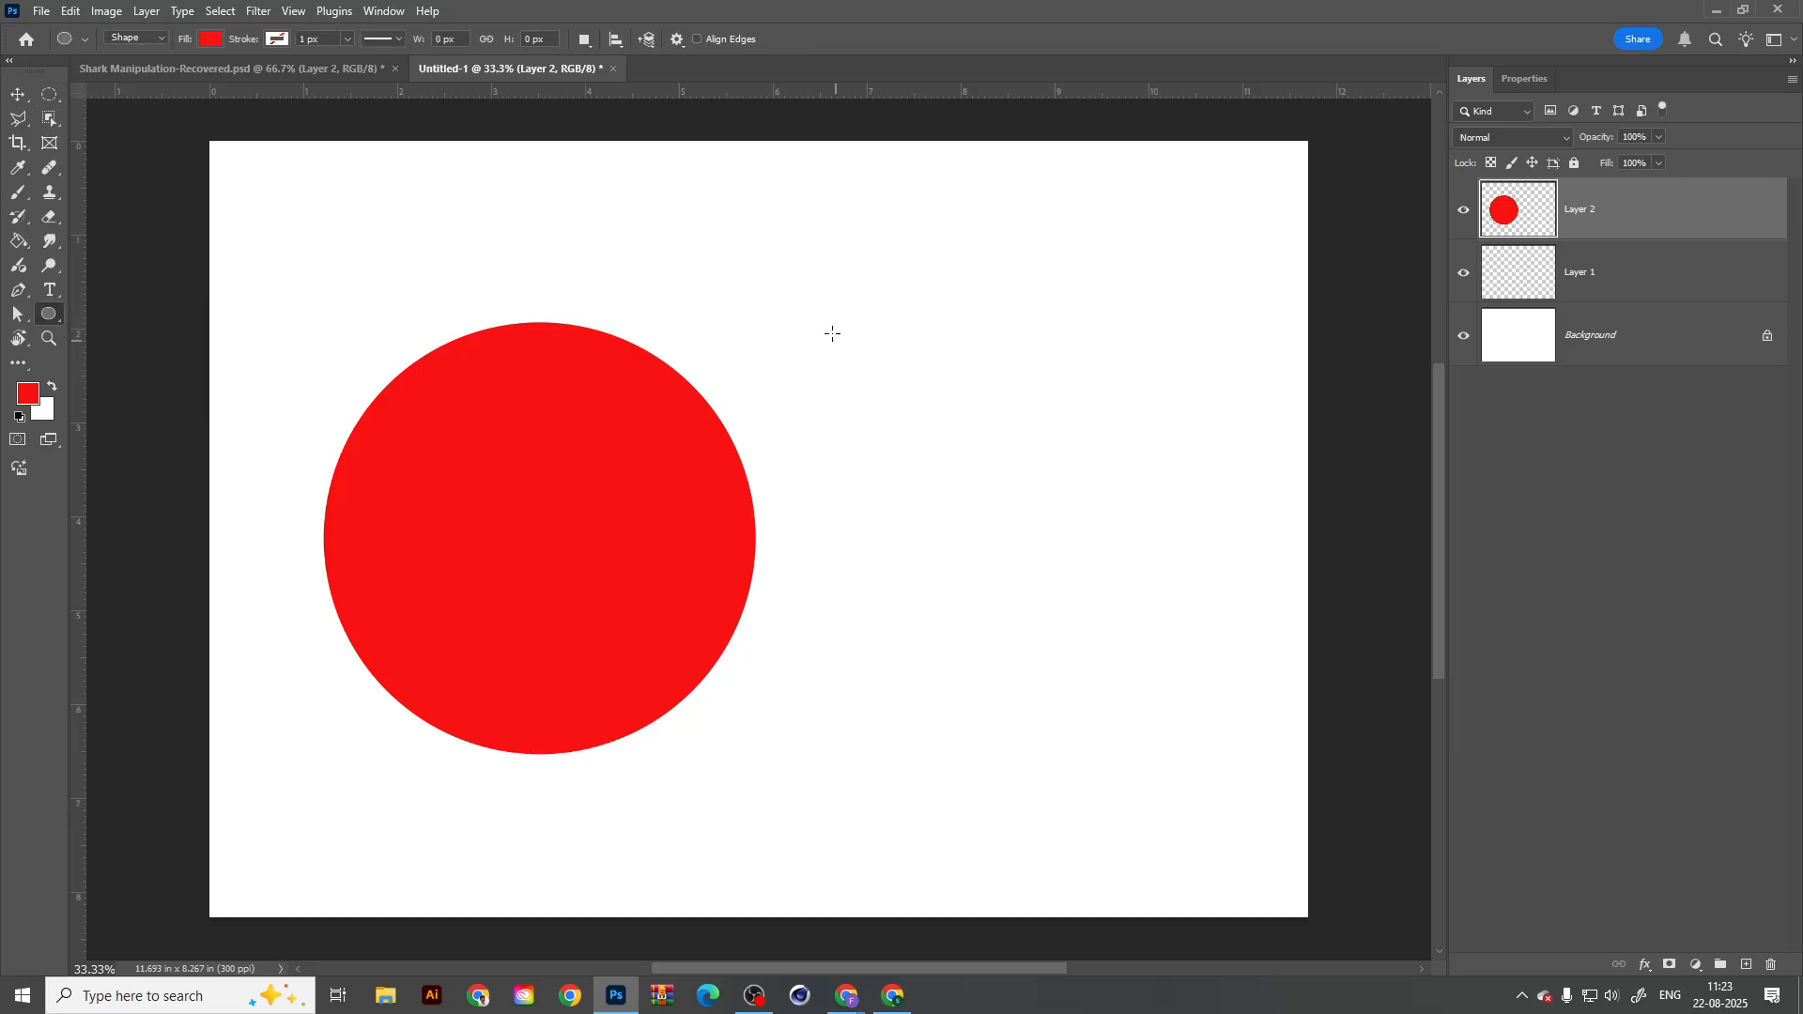
drag(823, 320, 1263, 761)
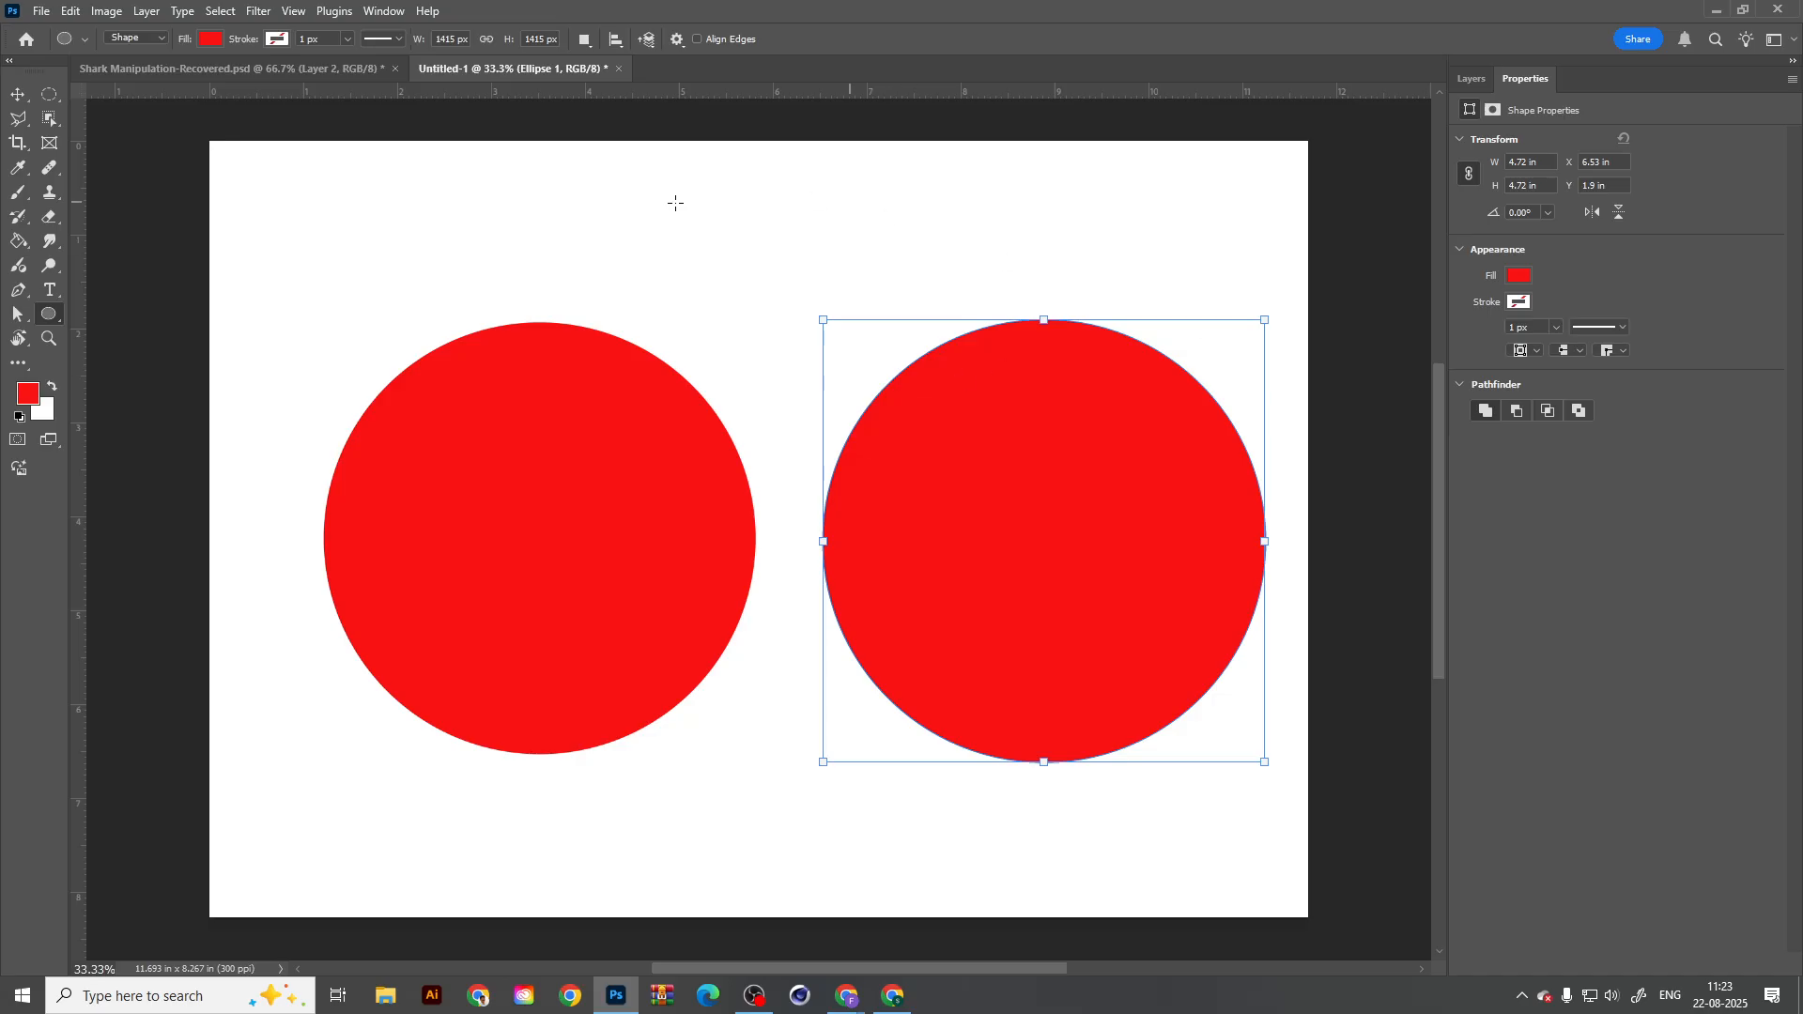
click(18, 94)
drag(568, 564, 522, 562)
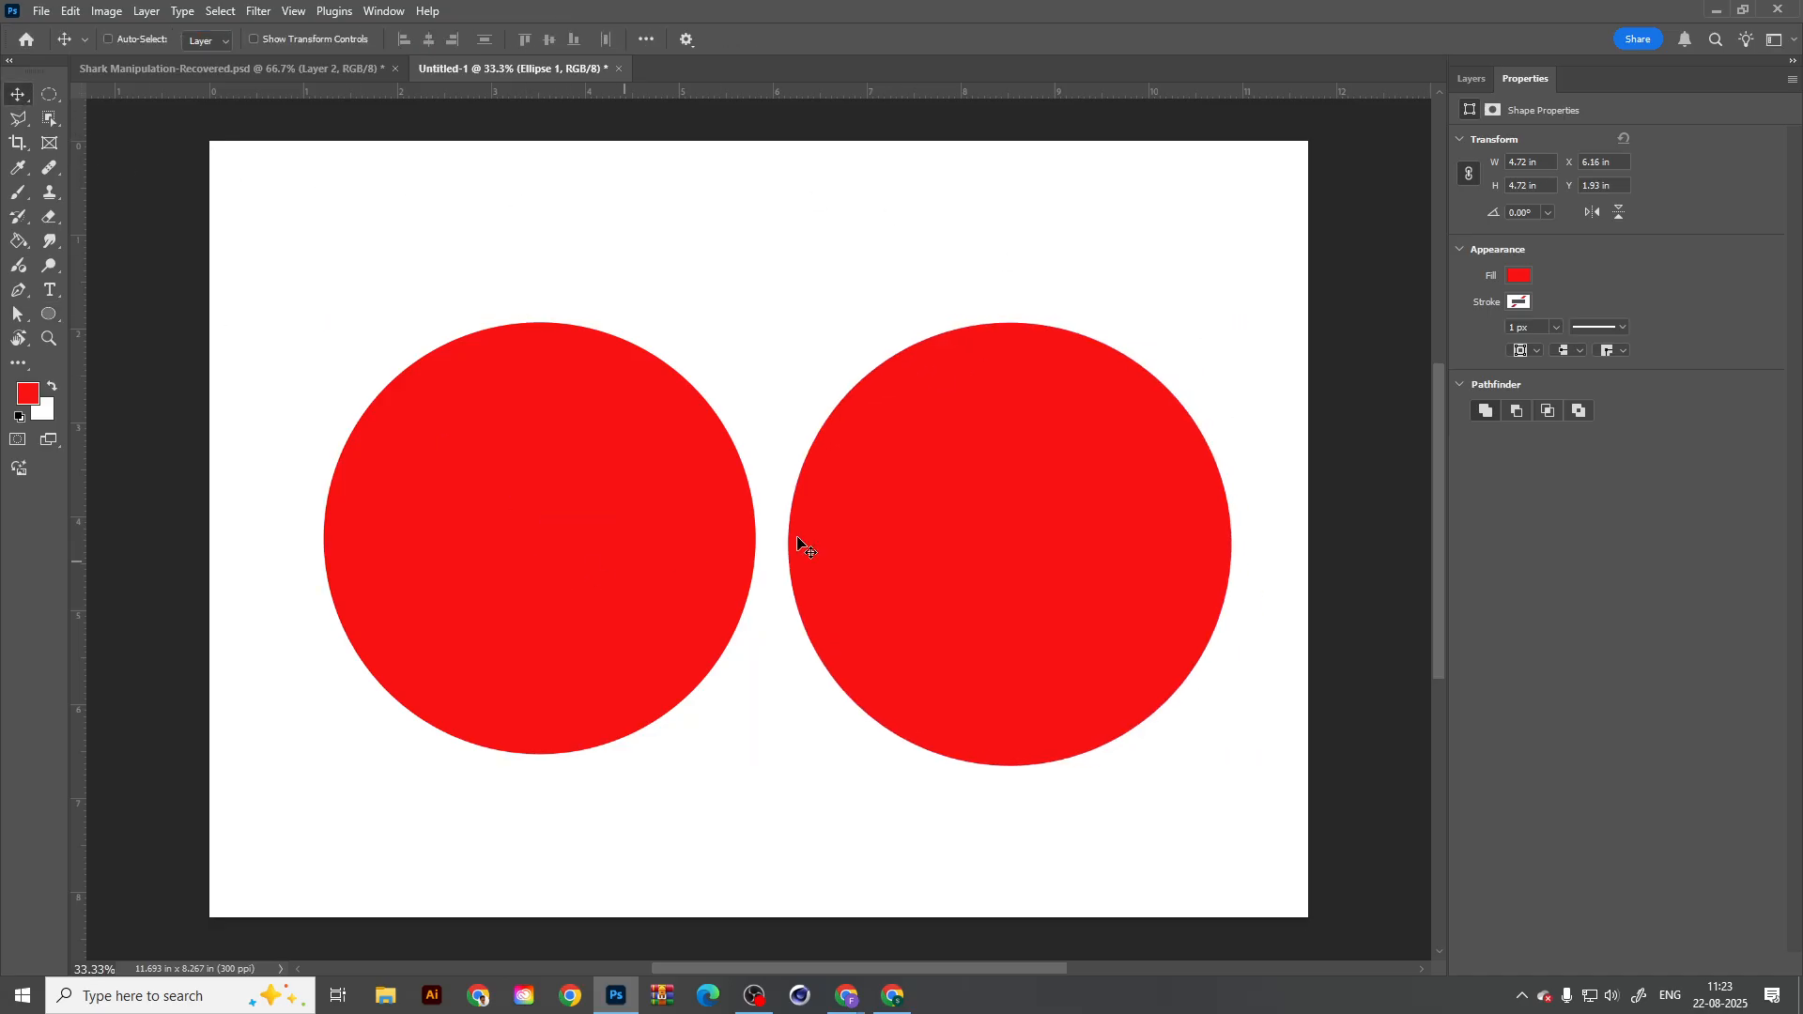
drag(1031, 556, 1052, 550)
Step: Move the raster circle on Layer 2 slightly to the left
click(1463, 85)
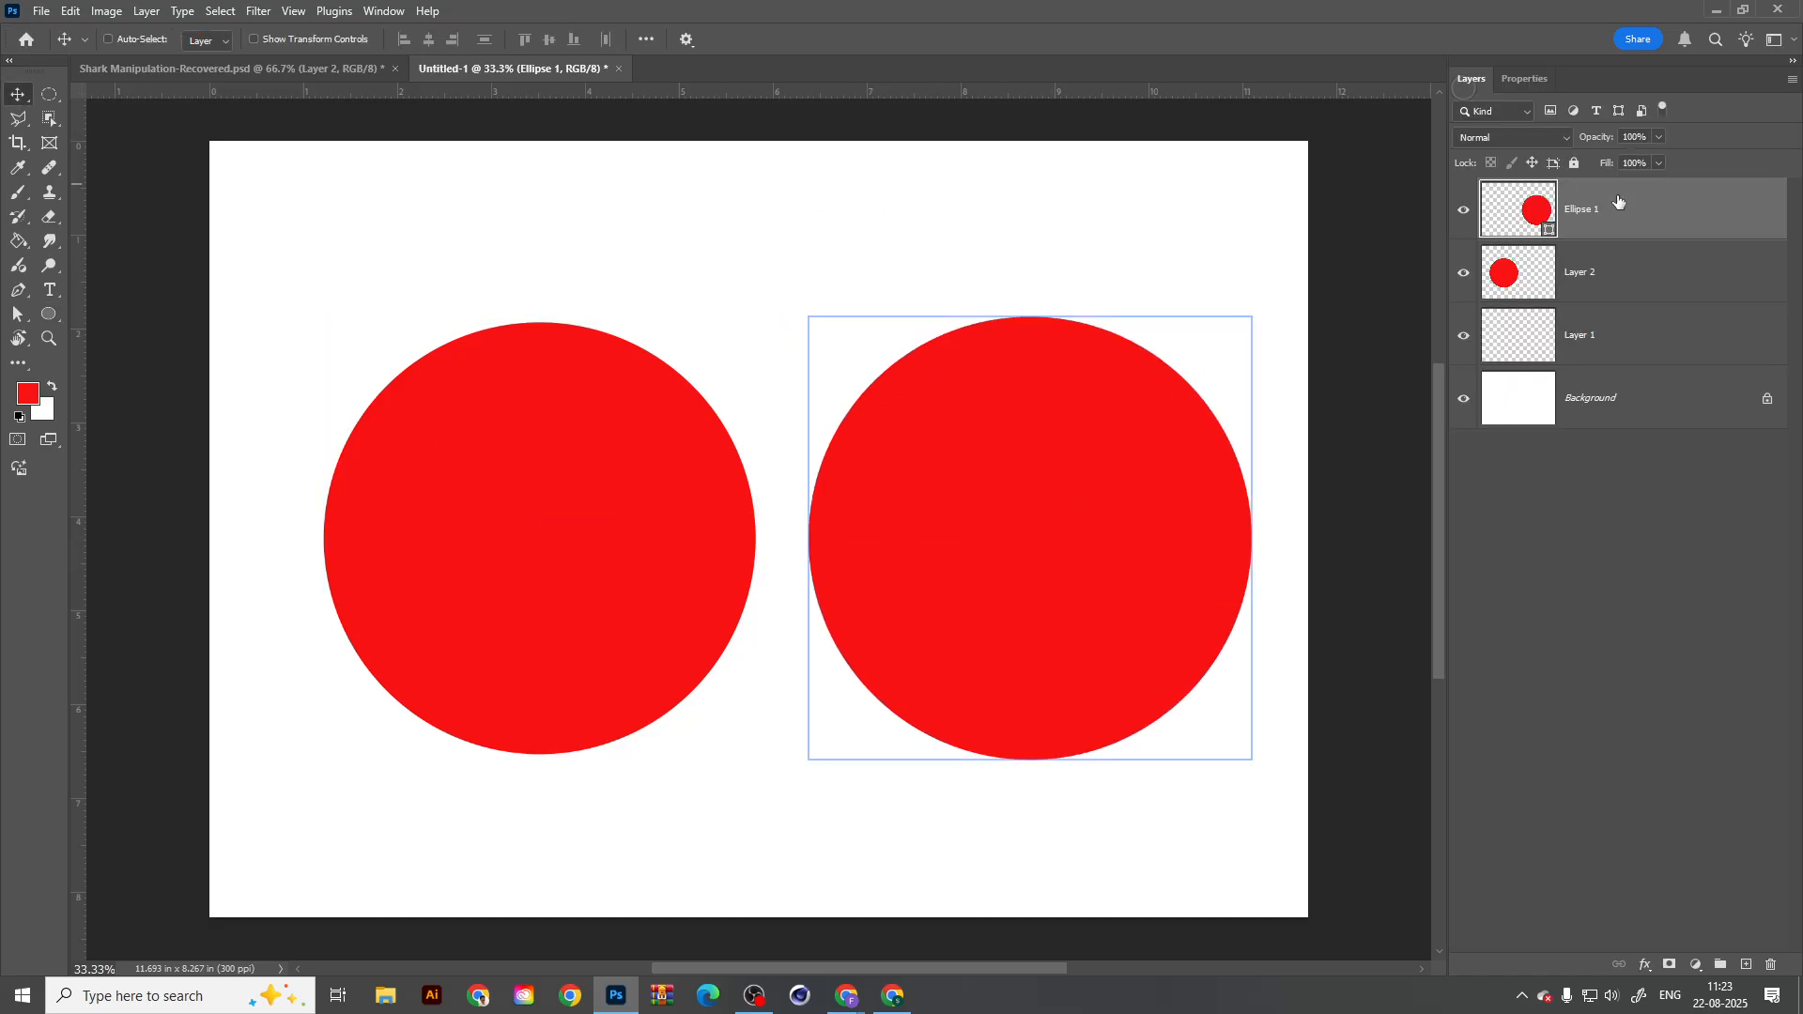
click(1591, 286)
drag(611, 575, 583, 598)
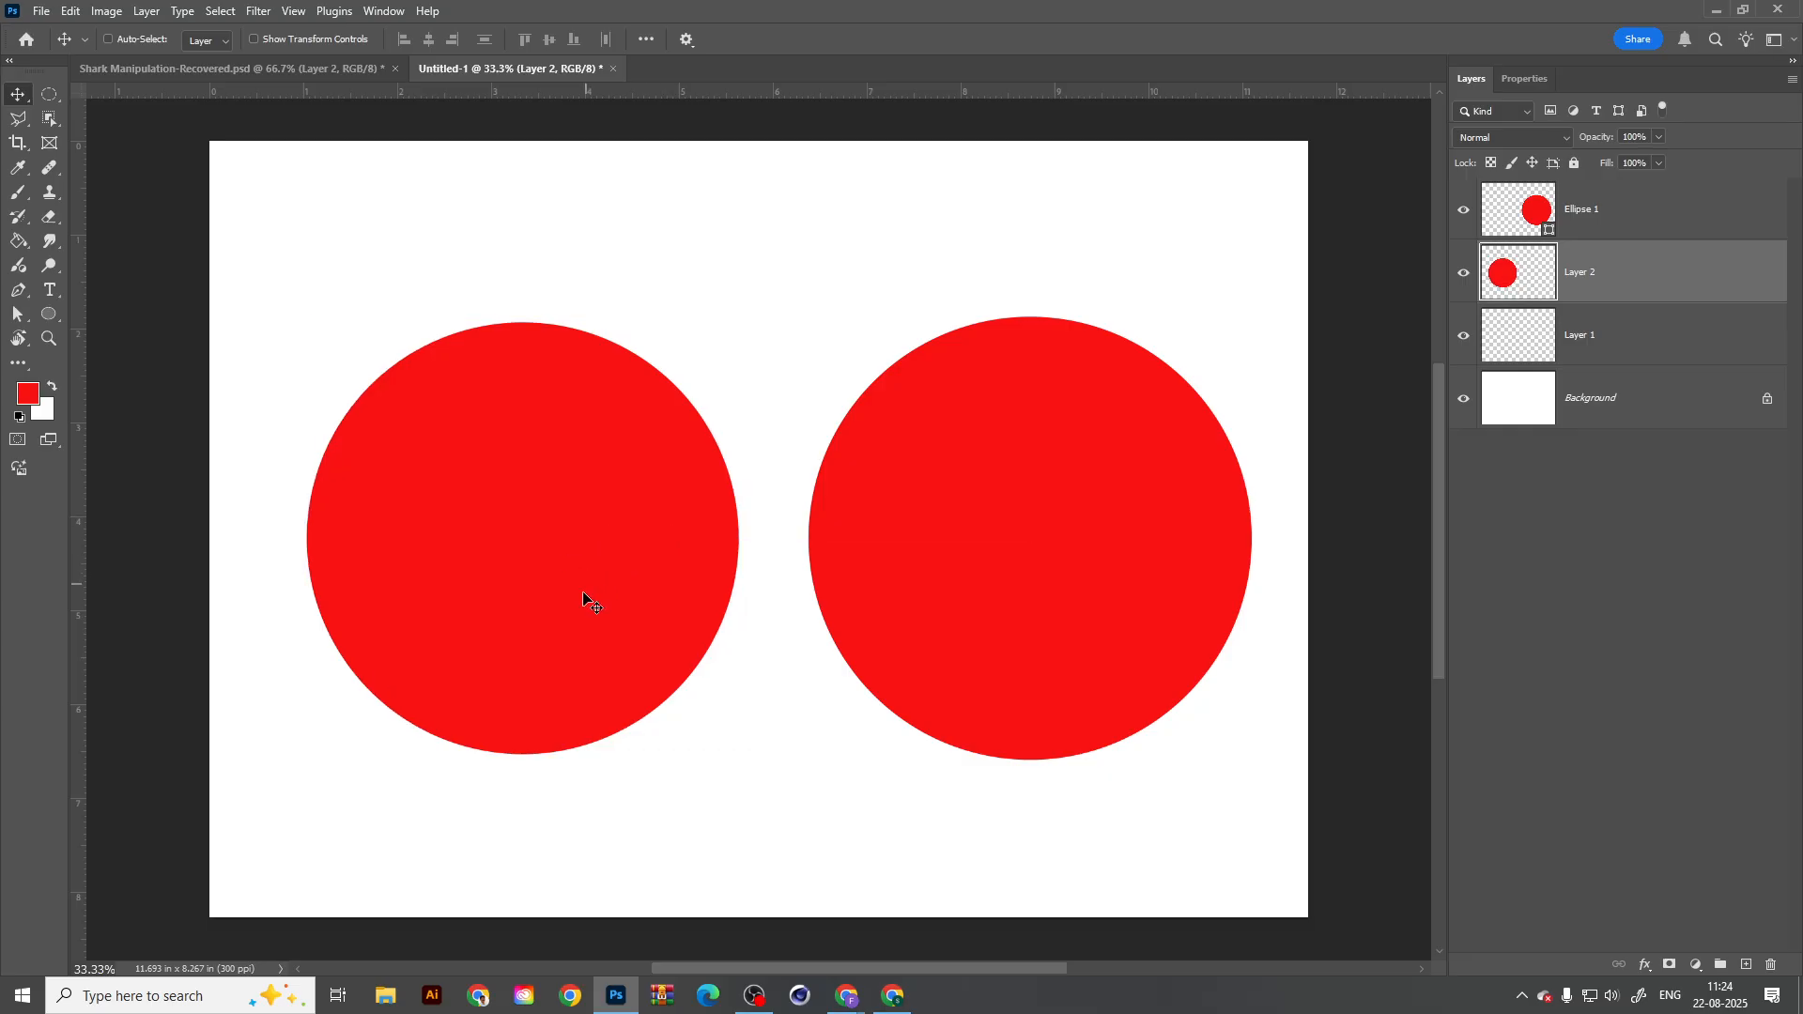
click(479, 522)
Step: Scale the Ellipse 1 shape down about its centre to about 4.19 in
click(1547, 208)
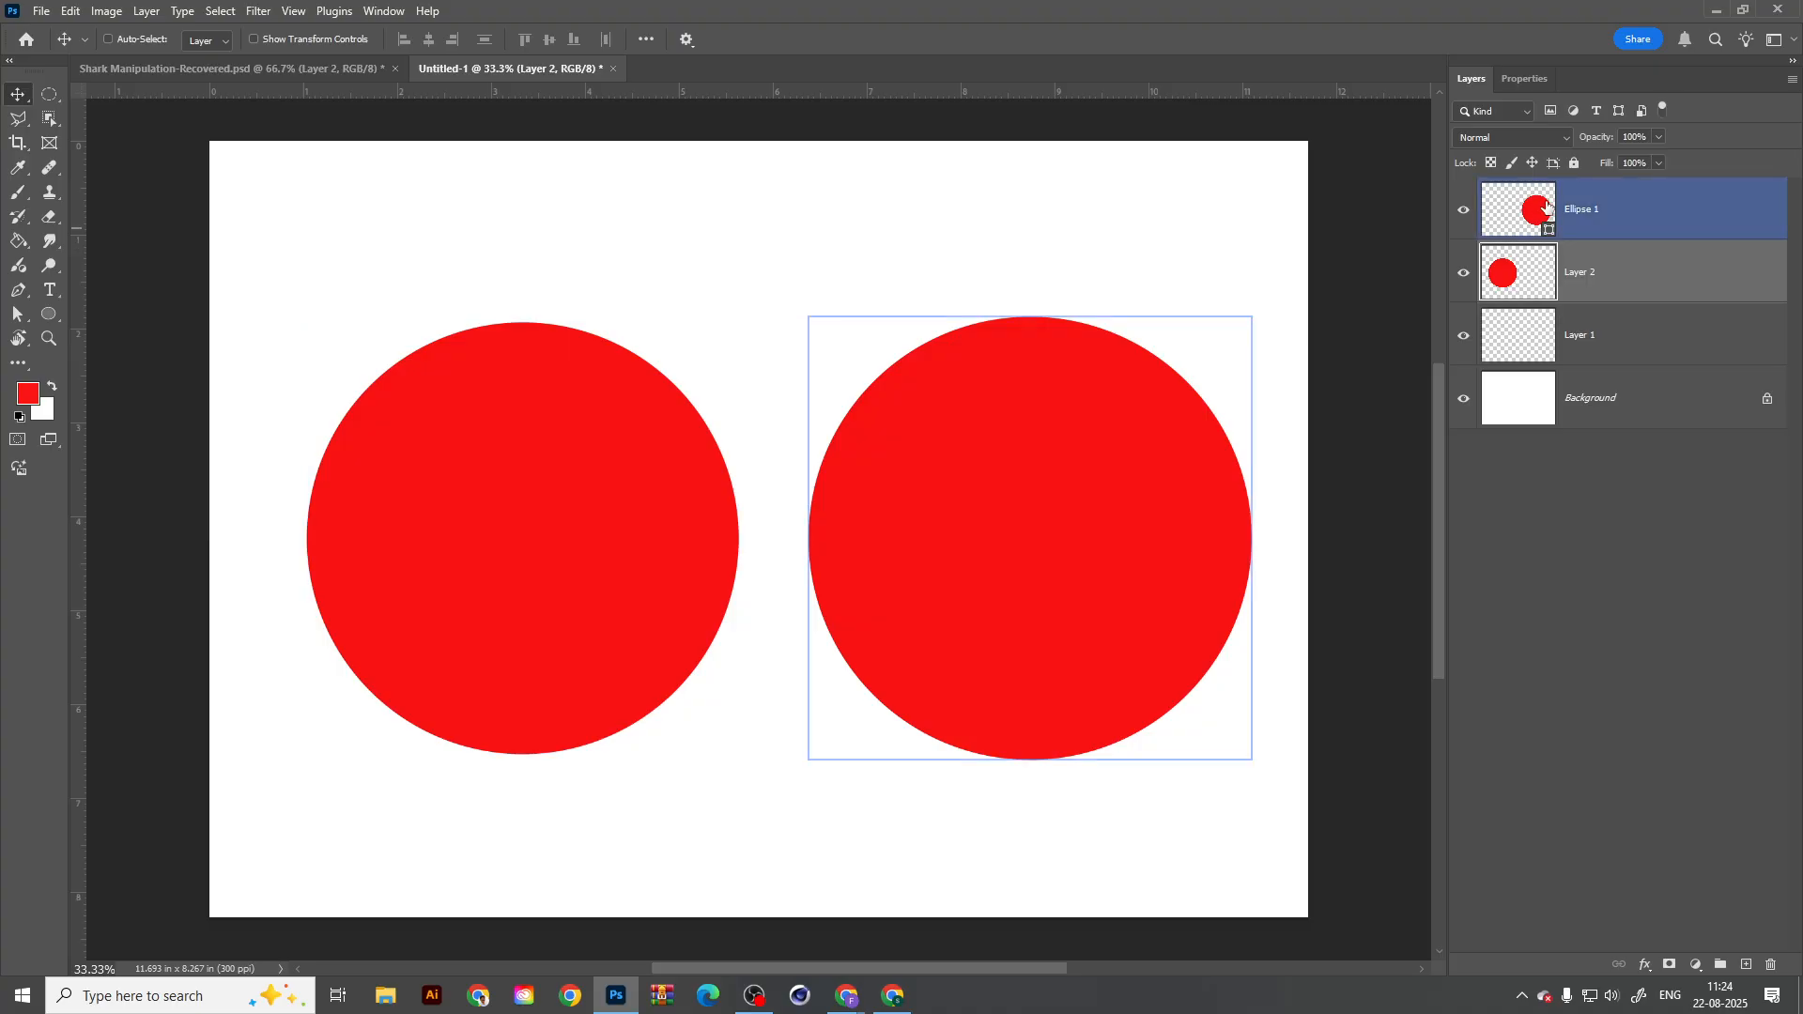
click(1607, 214)
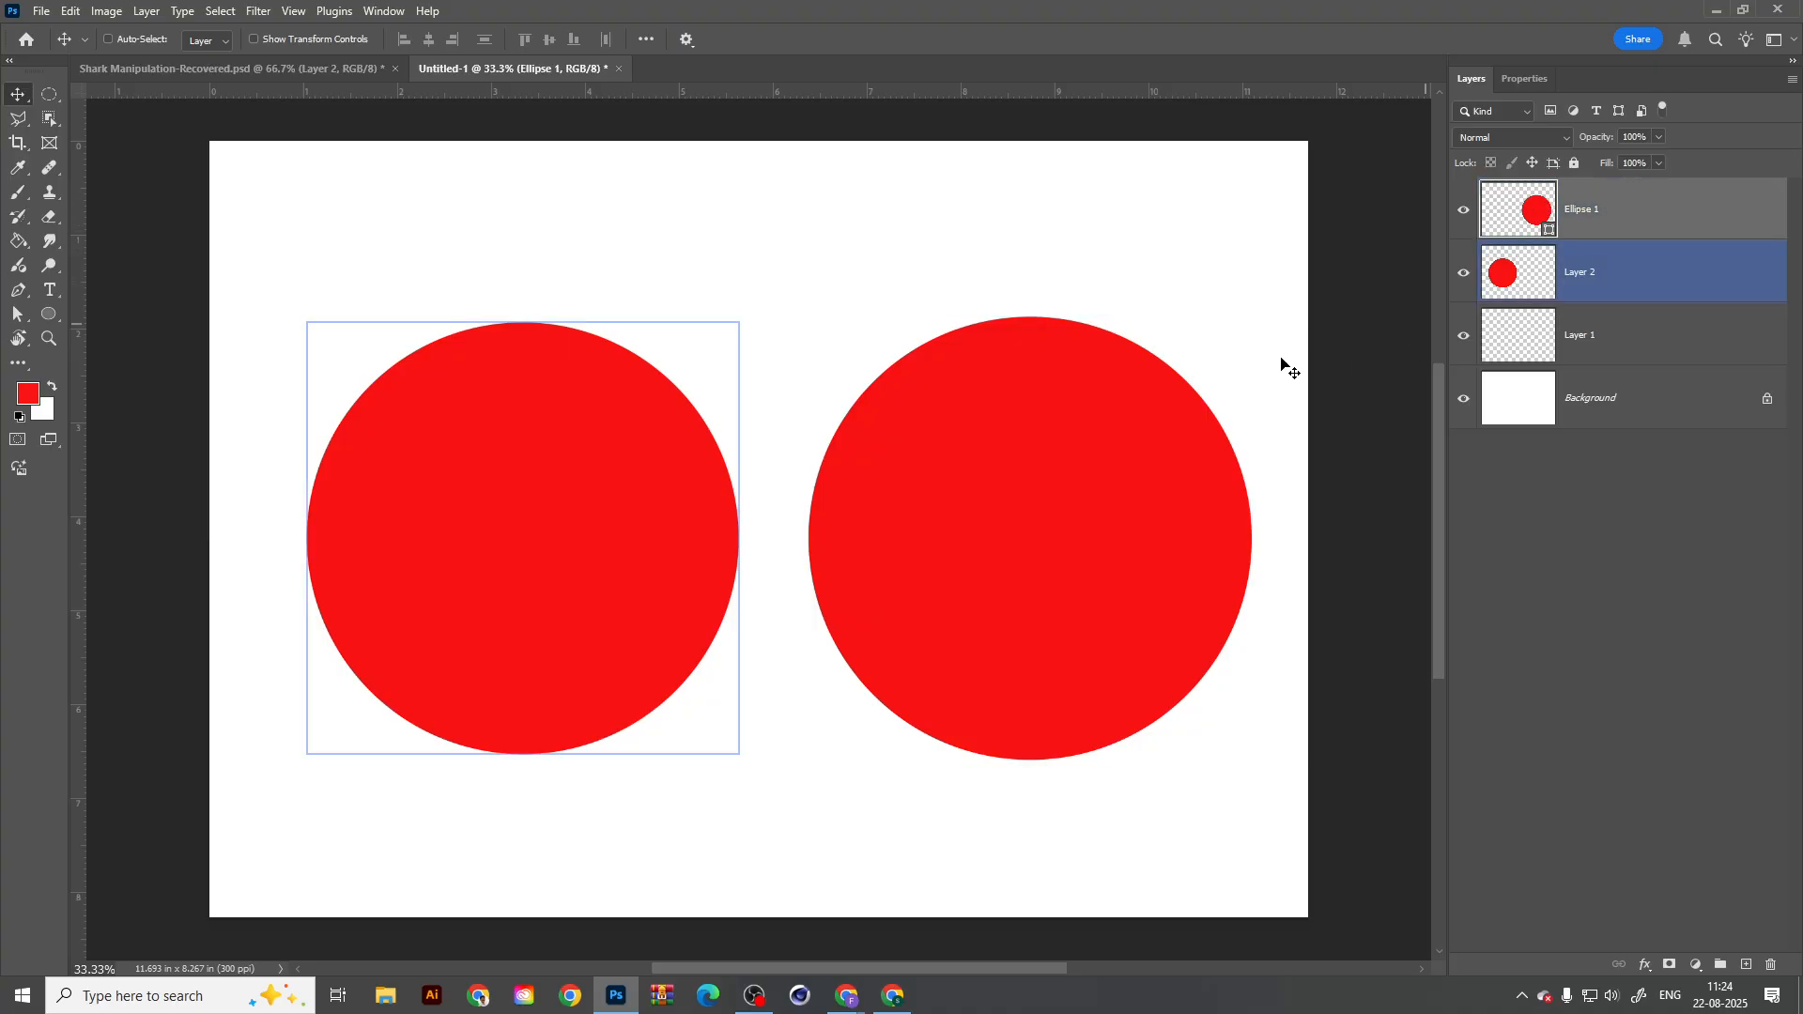
key(ctrl+t)
drag(1258, 310, 1226, 342)
key(Return)
Step: Try shrinking the Layer 2 raster circle to about 6.53% and enlarging it past its original size, and undo both transforms
click(1589, 282)
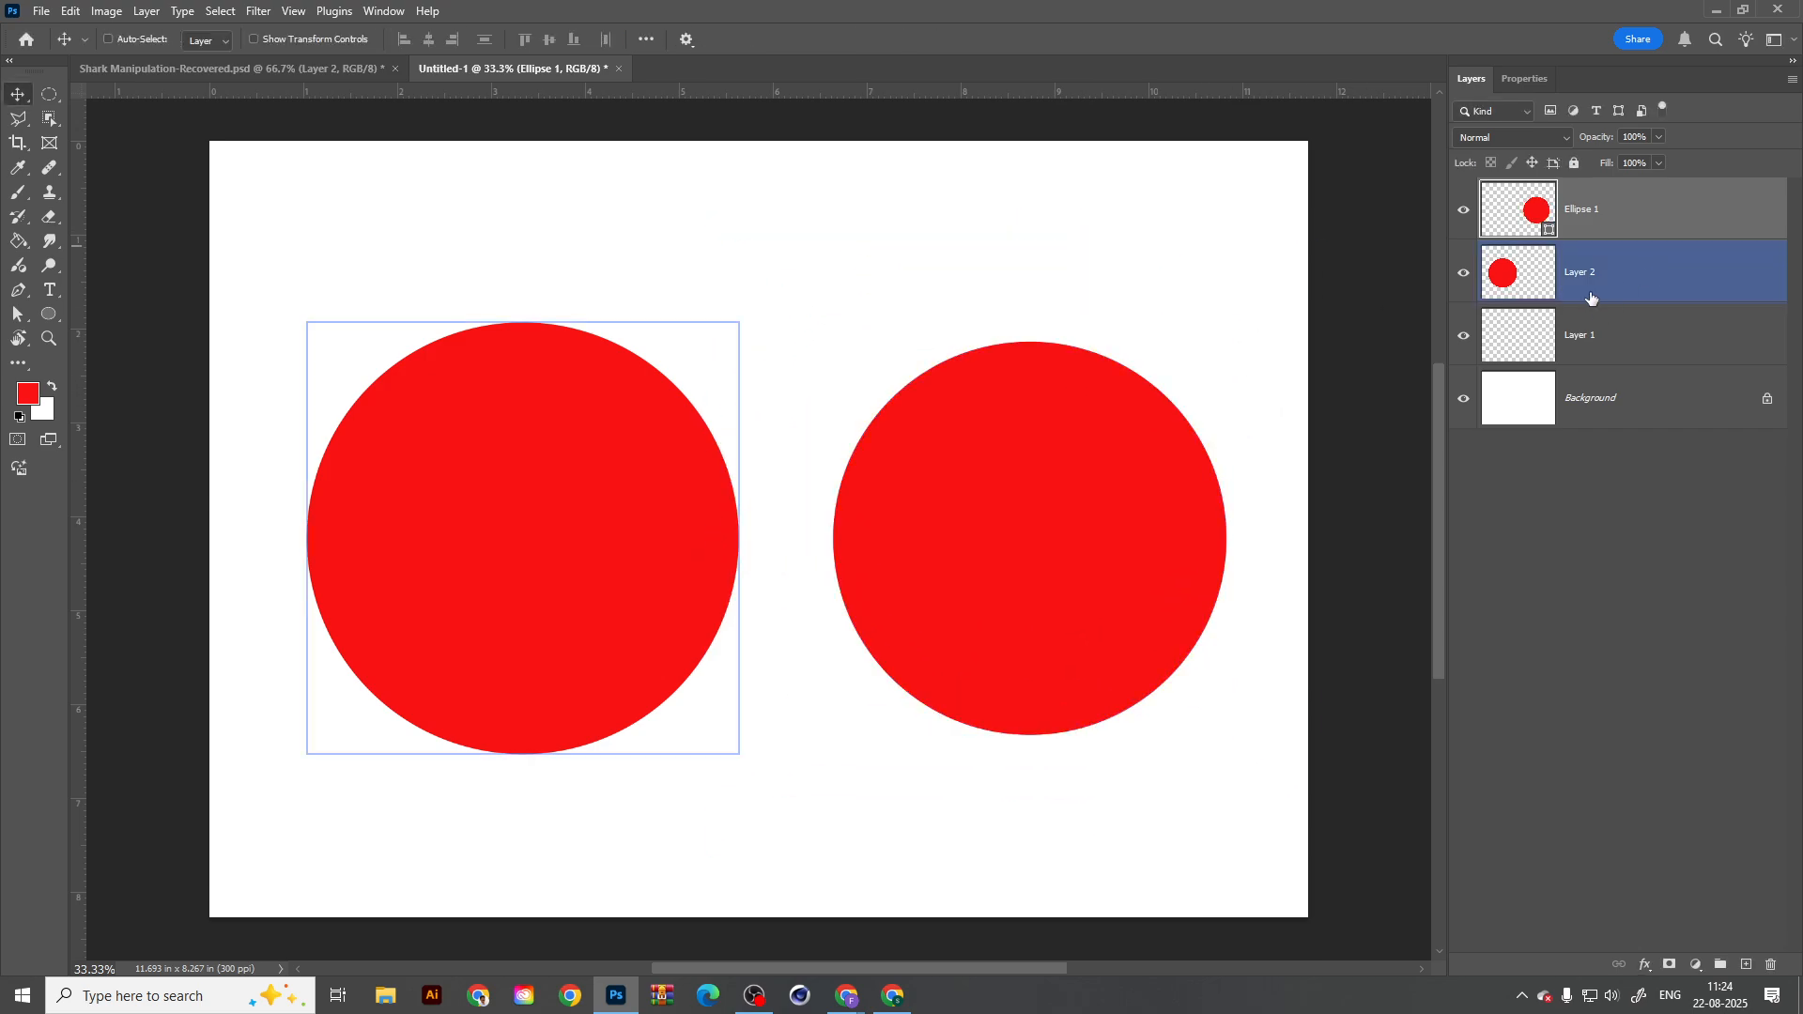
key(ctrl+t)
drag(736, 323, 604, 601)
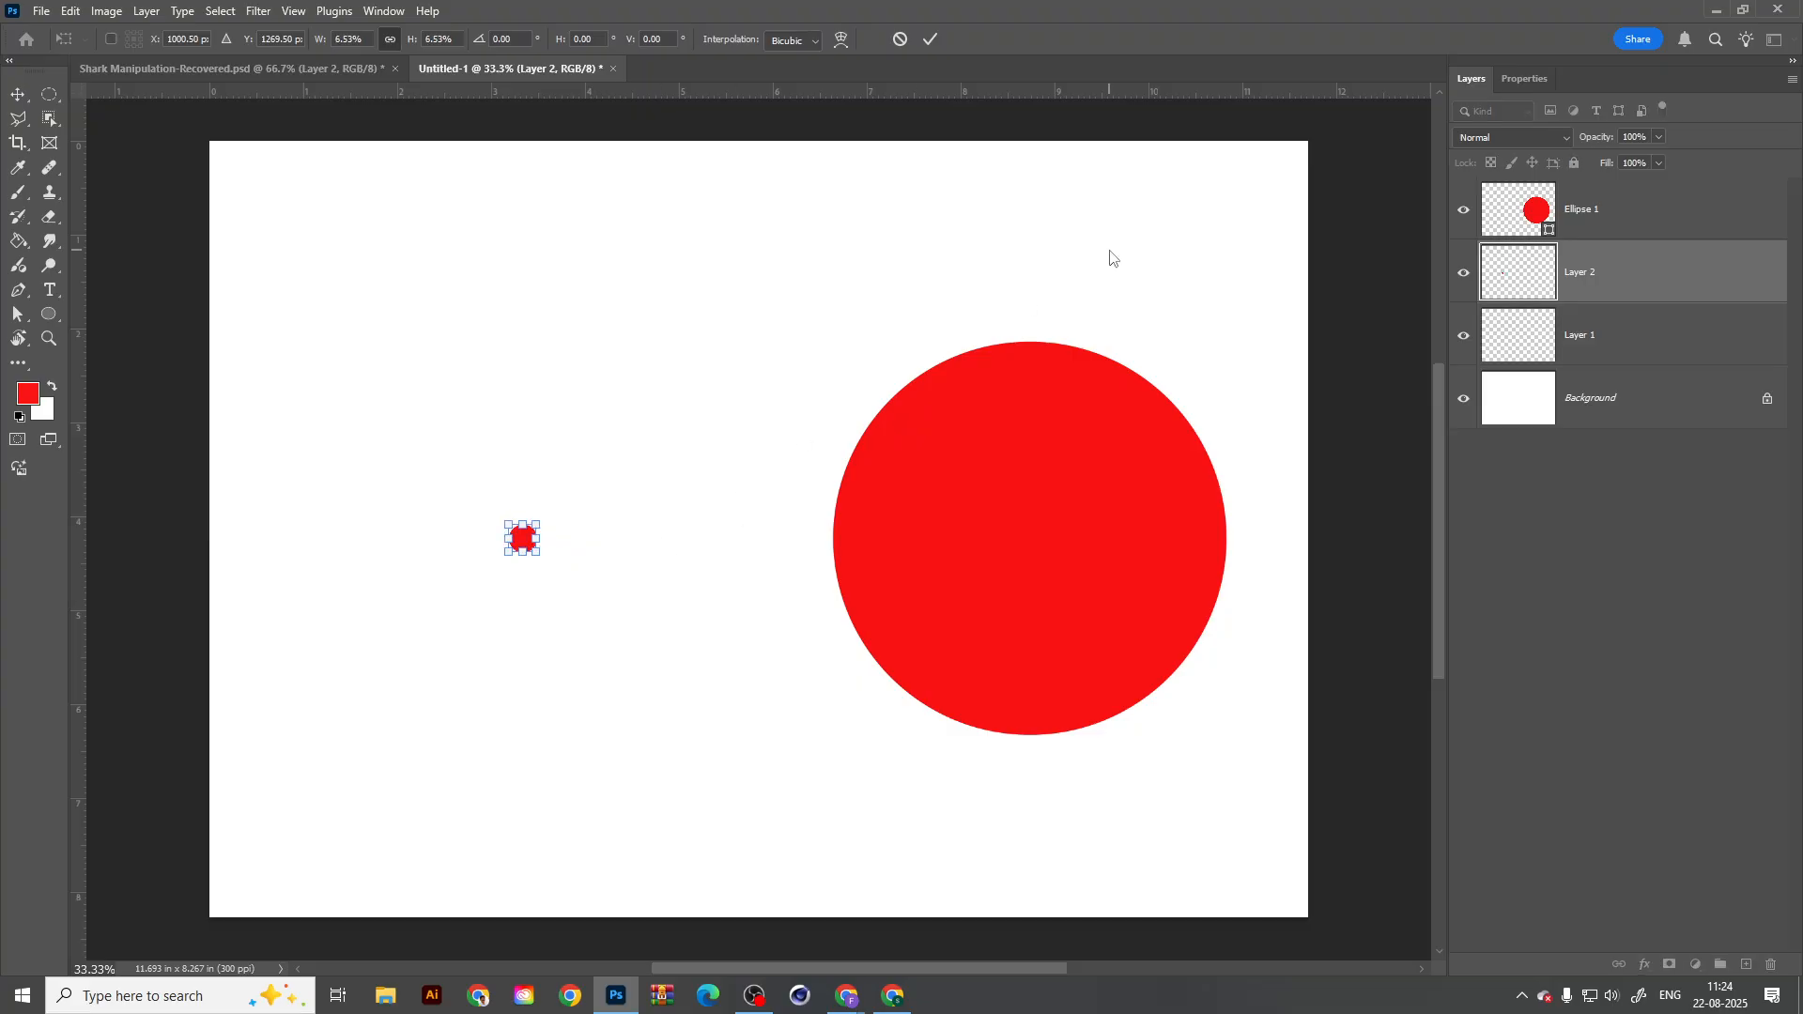
key(Return)
key(ctrl+t)
drag(538, 524, 831, 324)
key(Return)
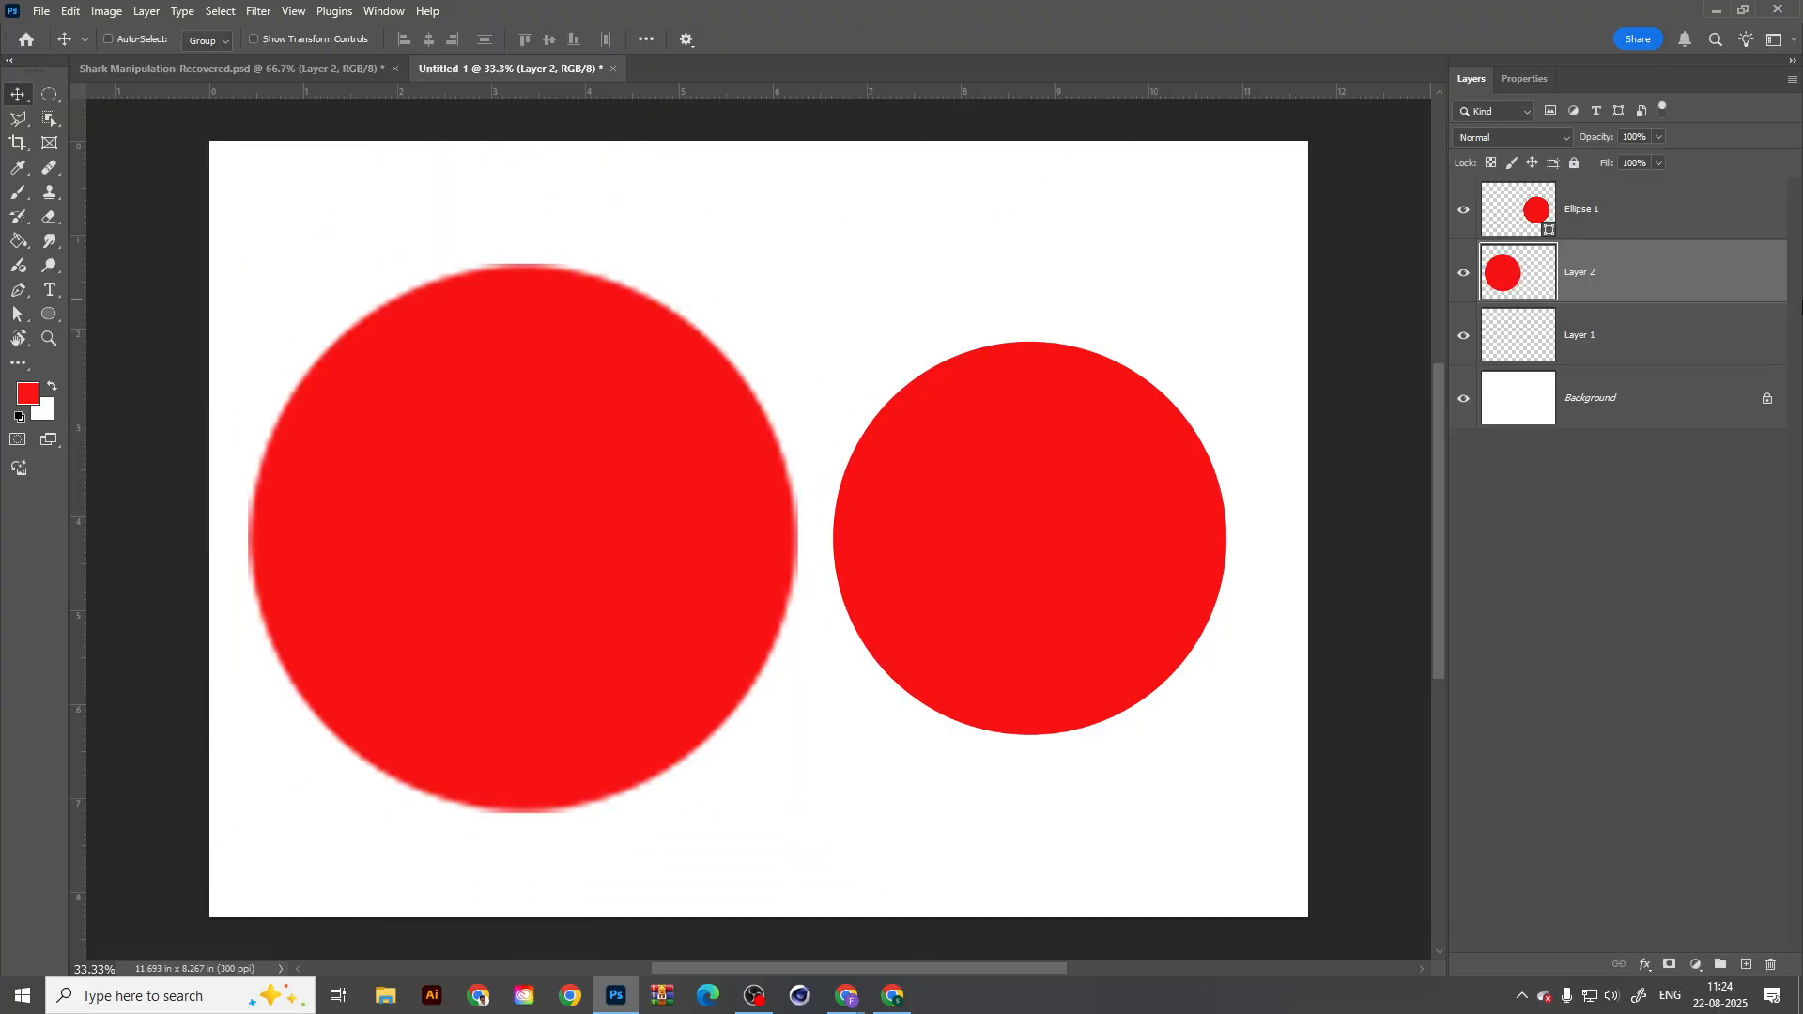
key(ctrl)
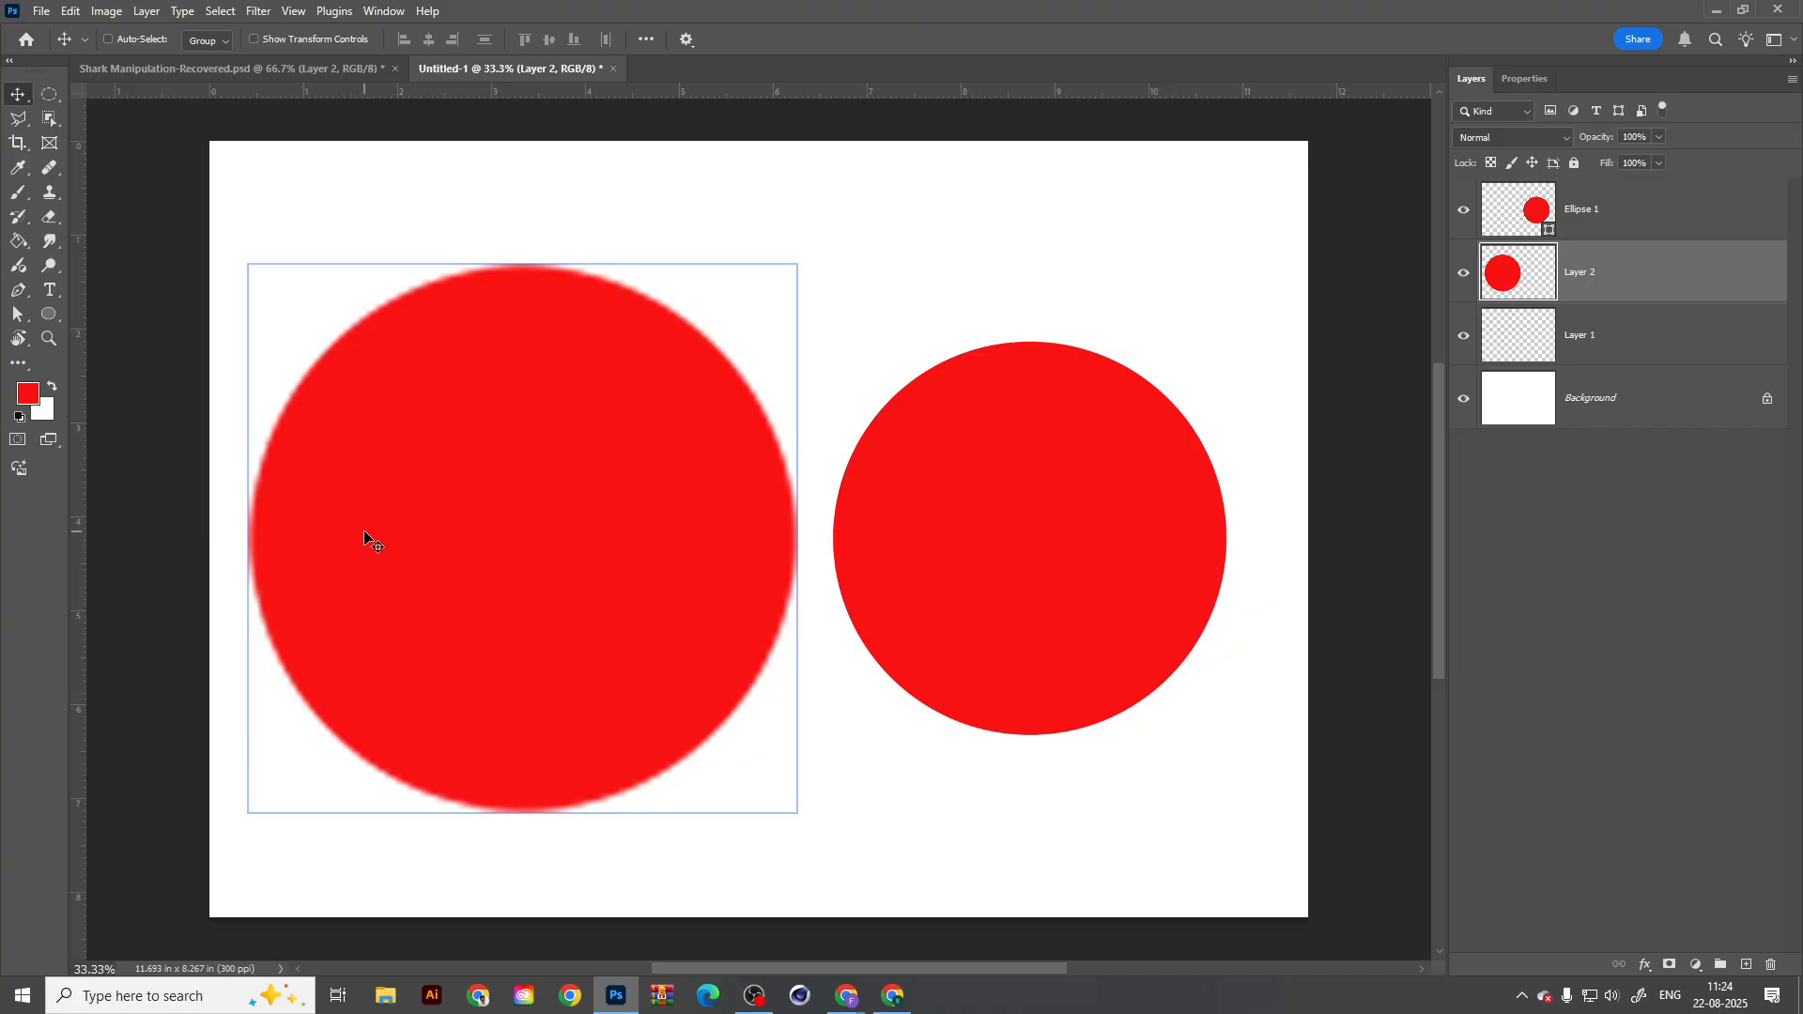
key(ctrl+z)
key(ctrl+z)
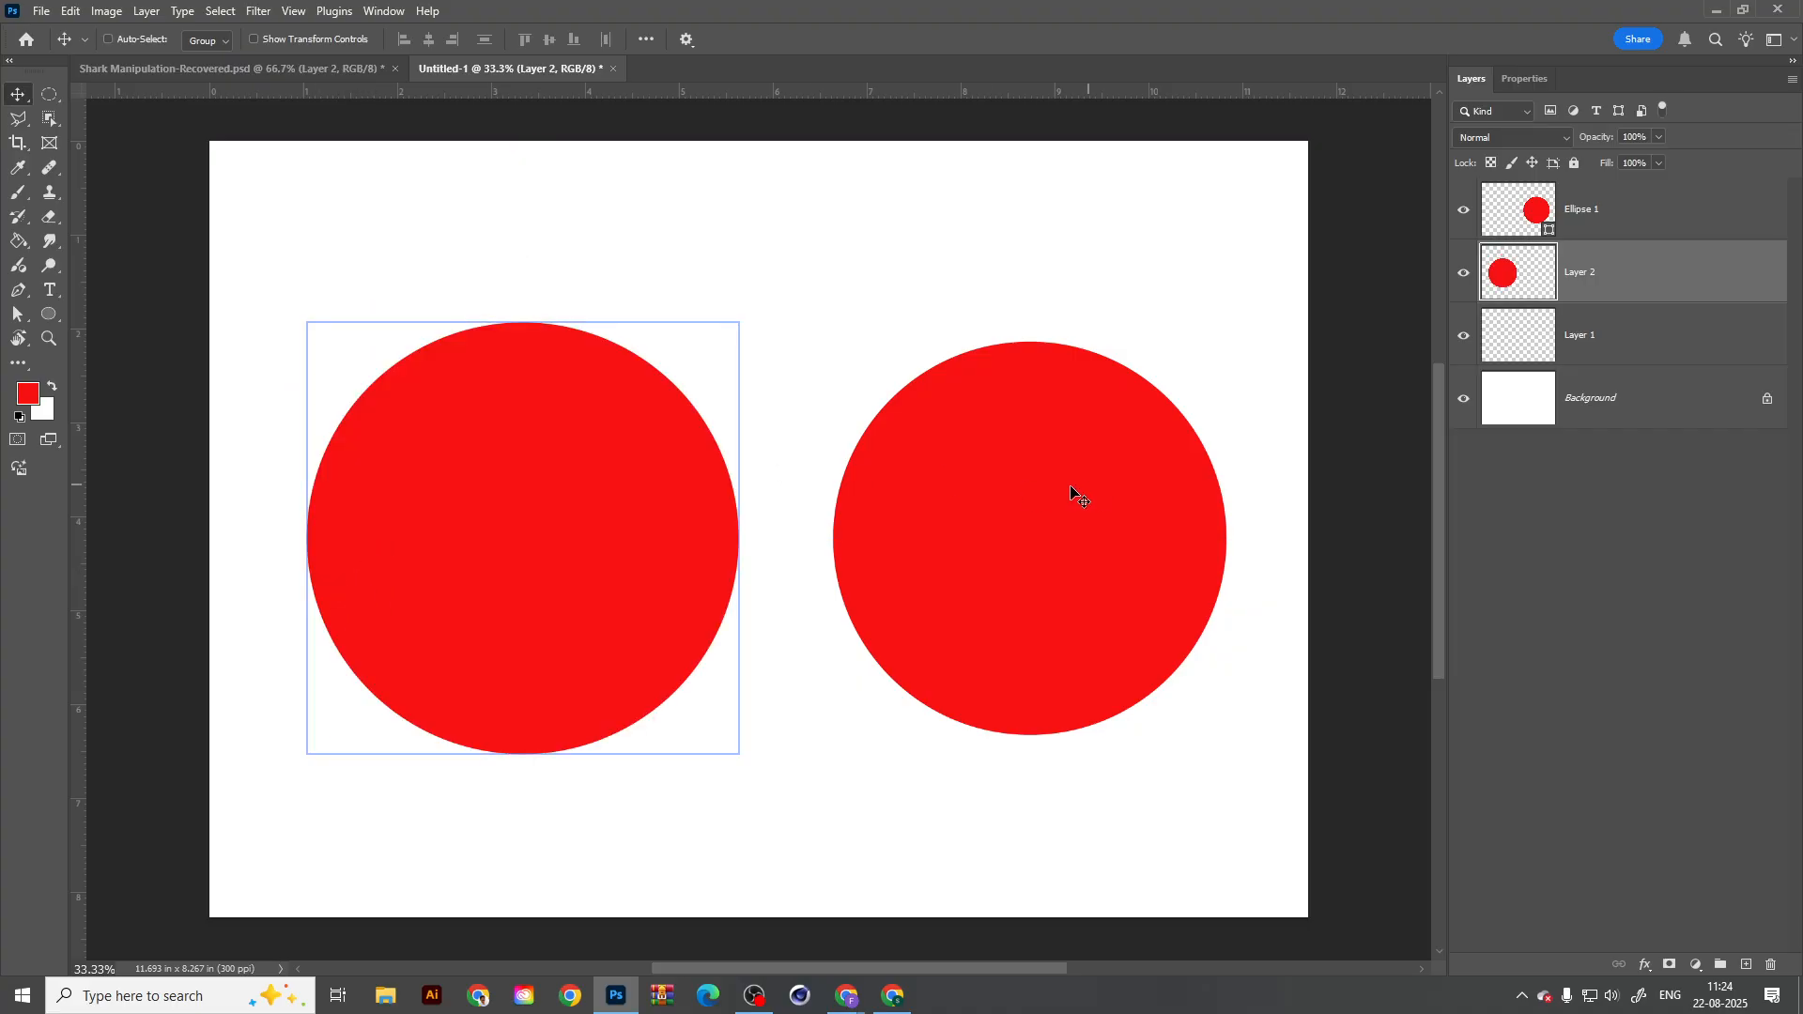
Step: Try a black fill on the Ellipse 1 shape and set its fill to blue
click(1598, 214)
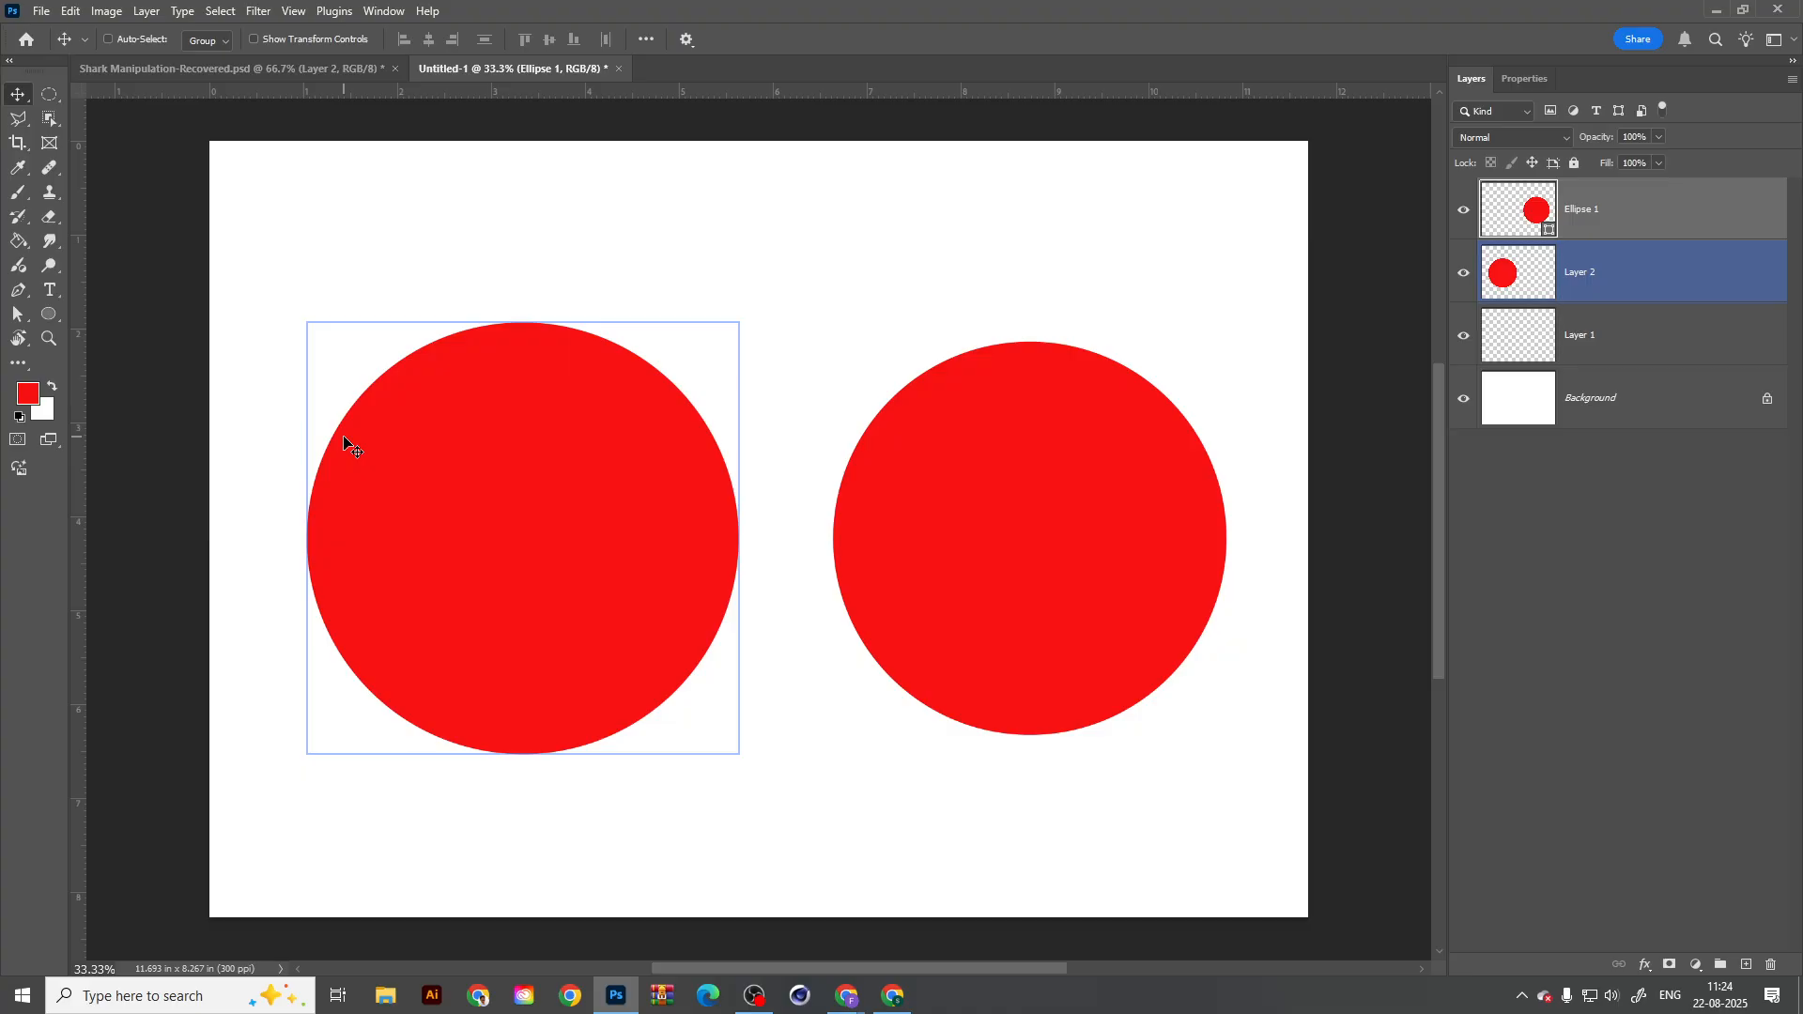
ctrl+click(1012, 540)
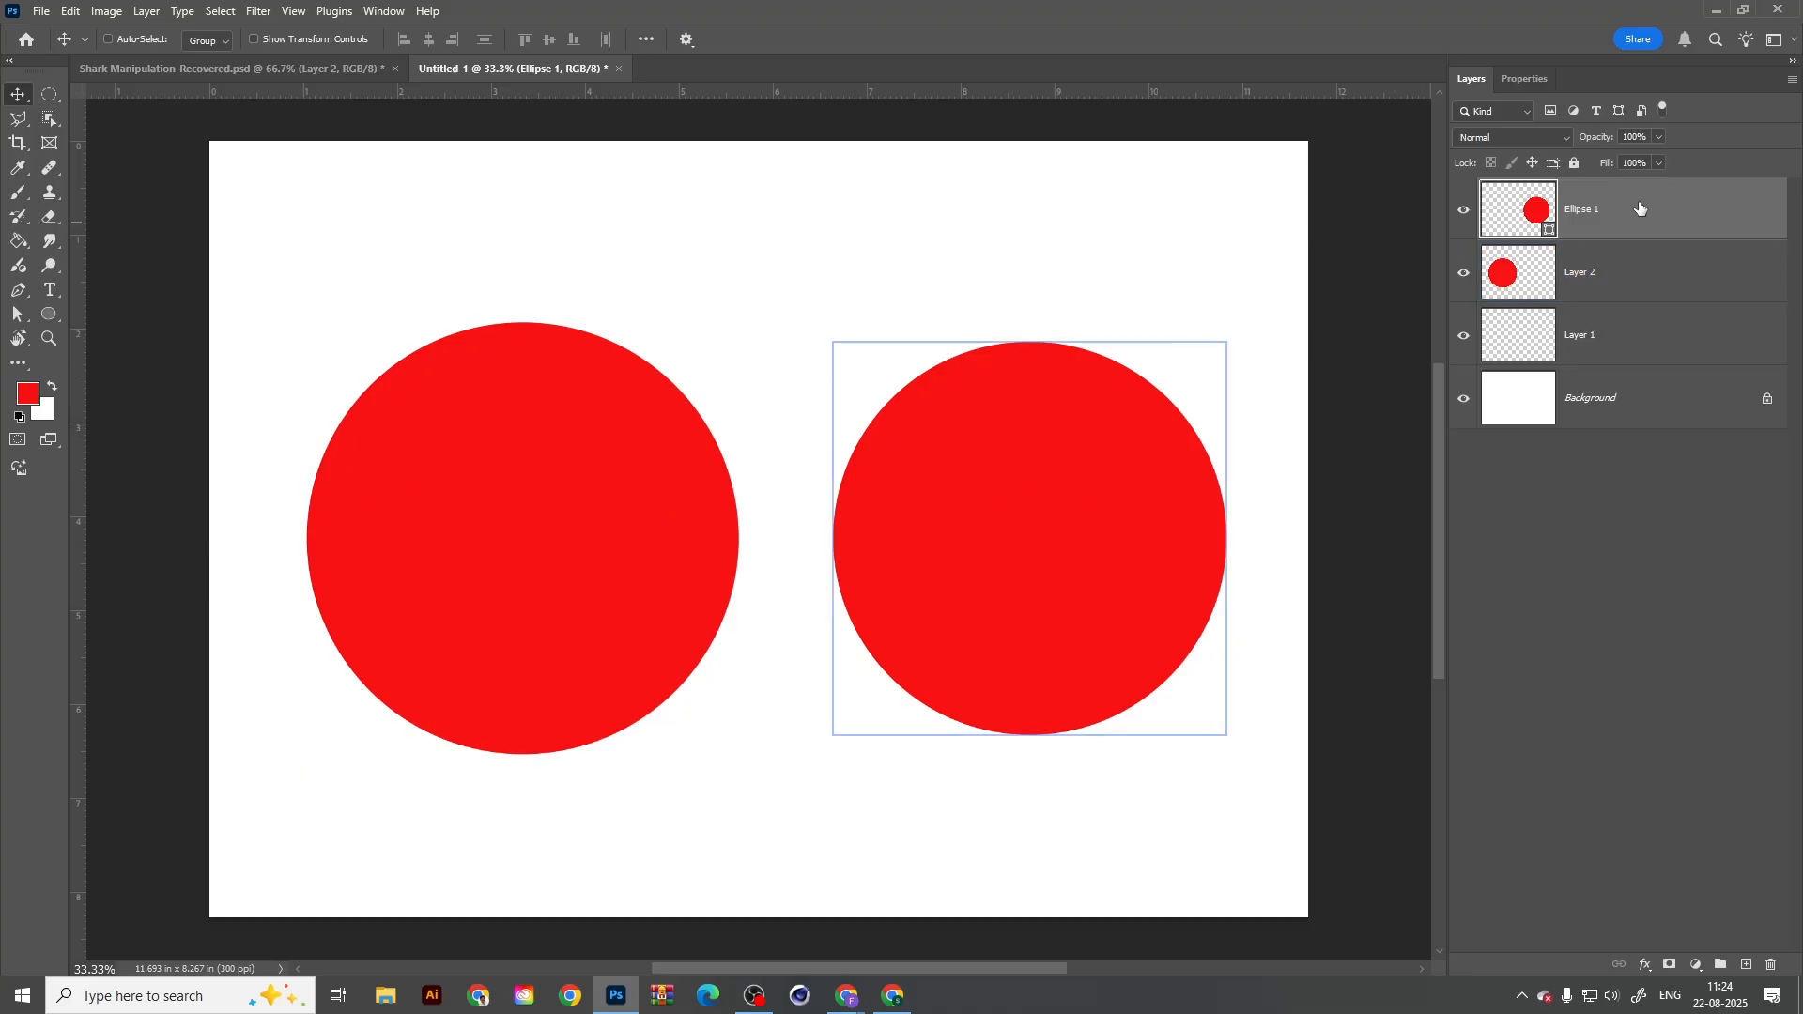
click(1525, 76)
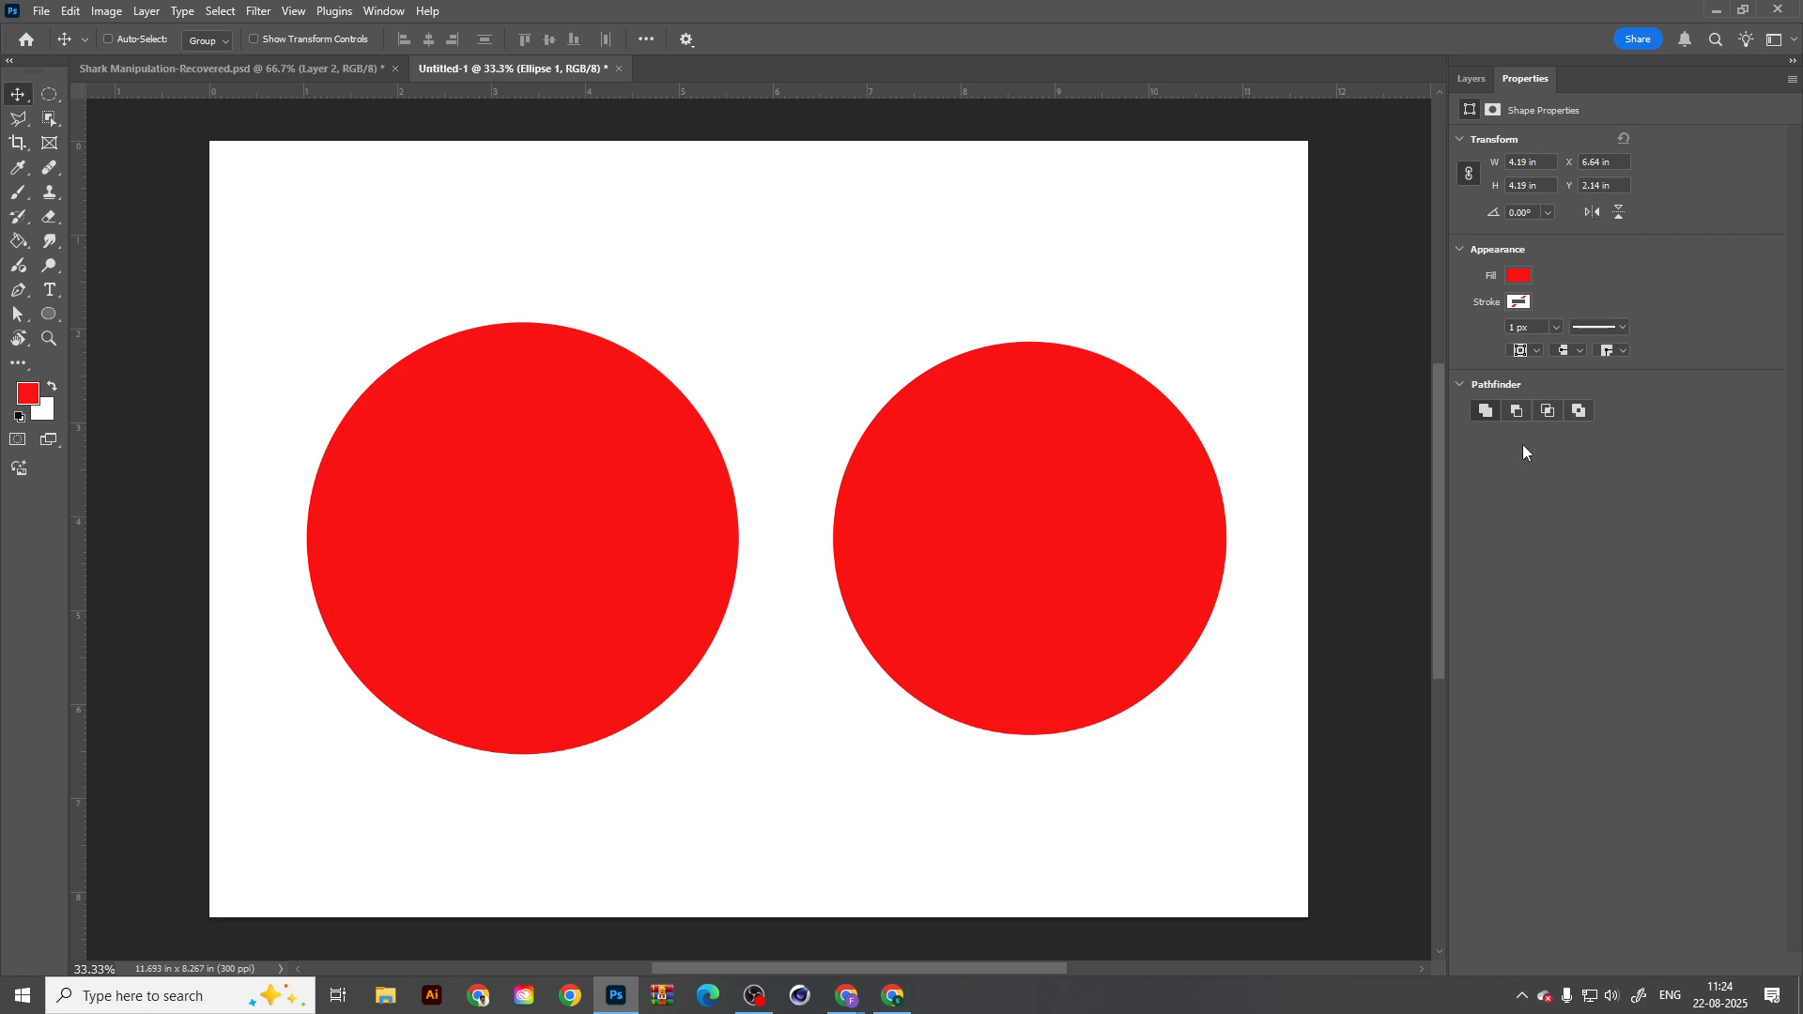
click(1519, 276)
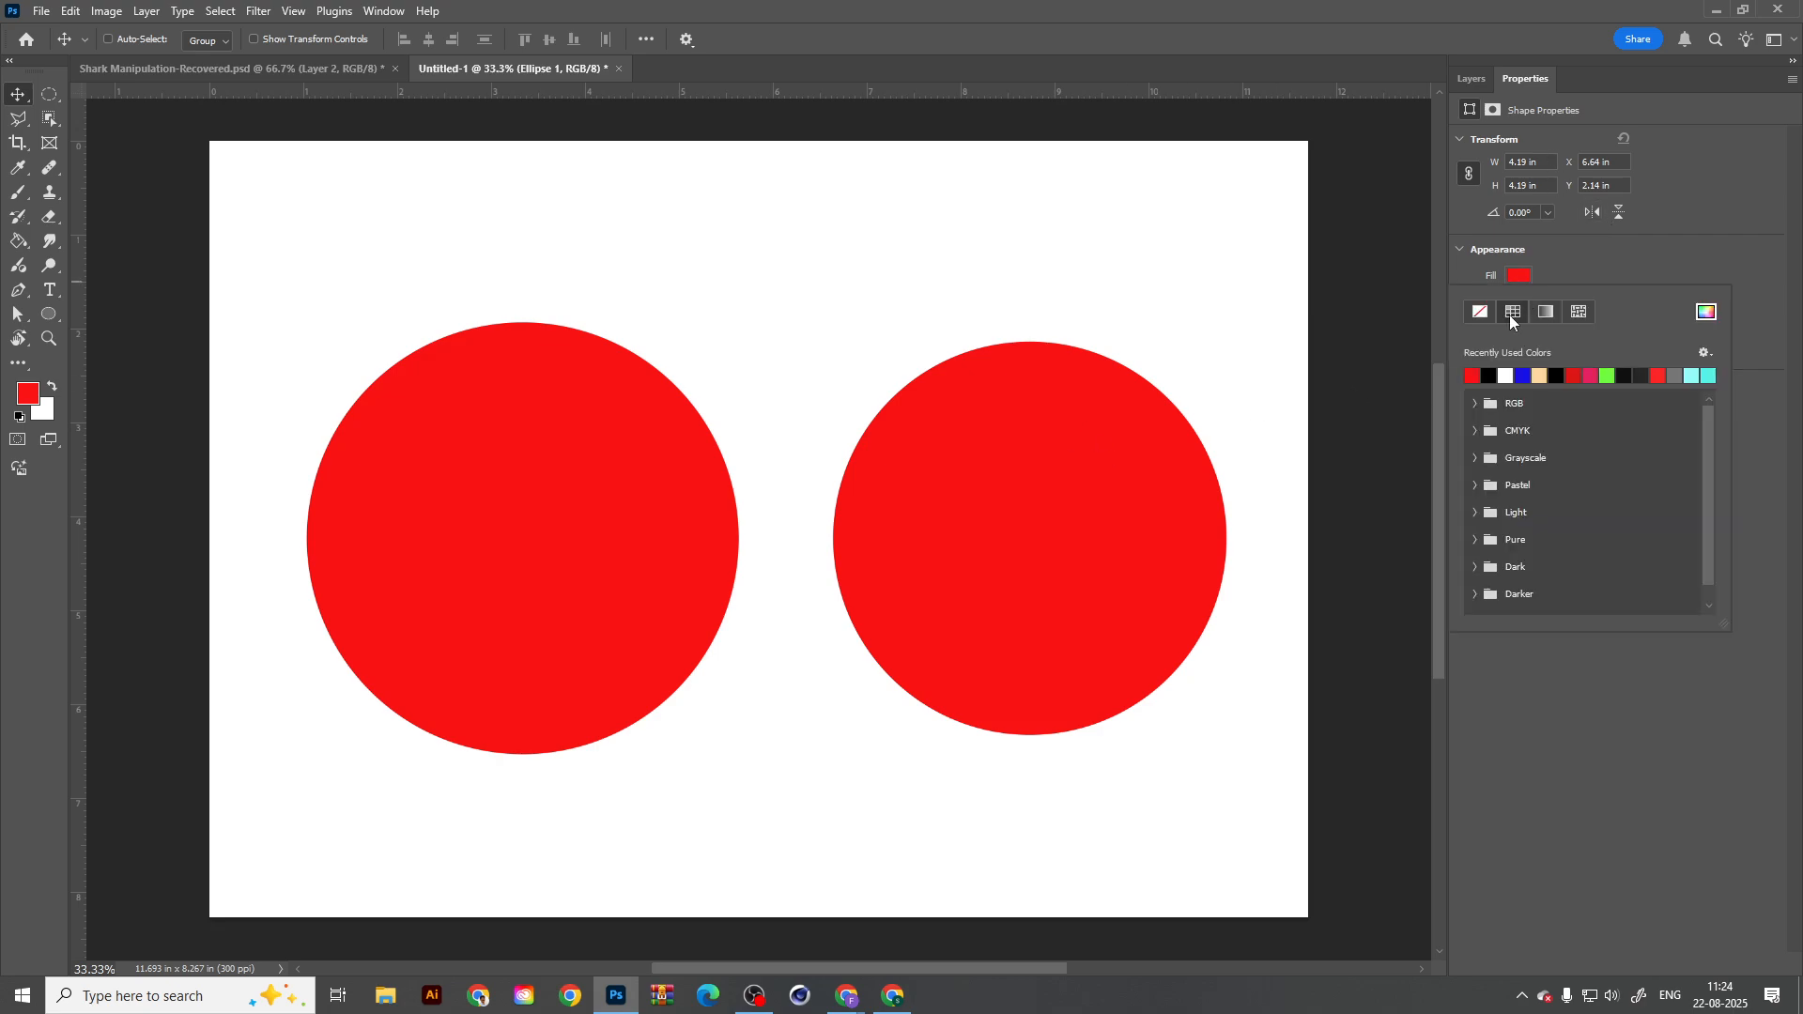
click(1490, 375)
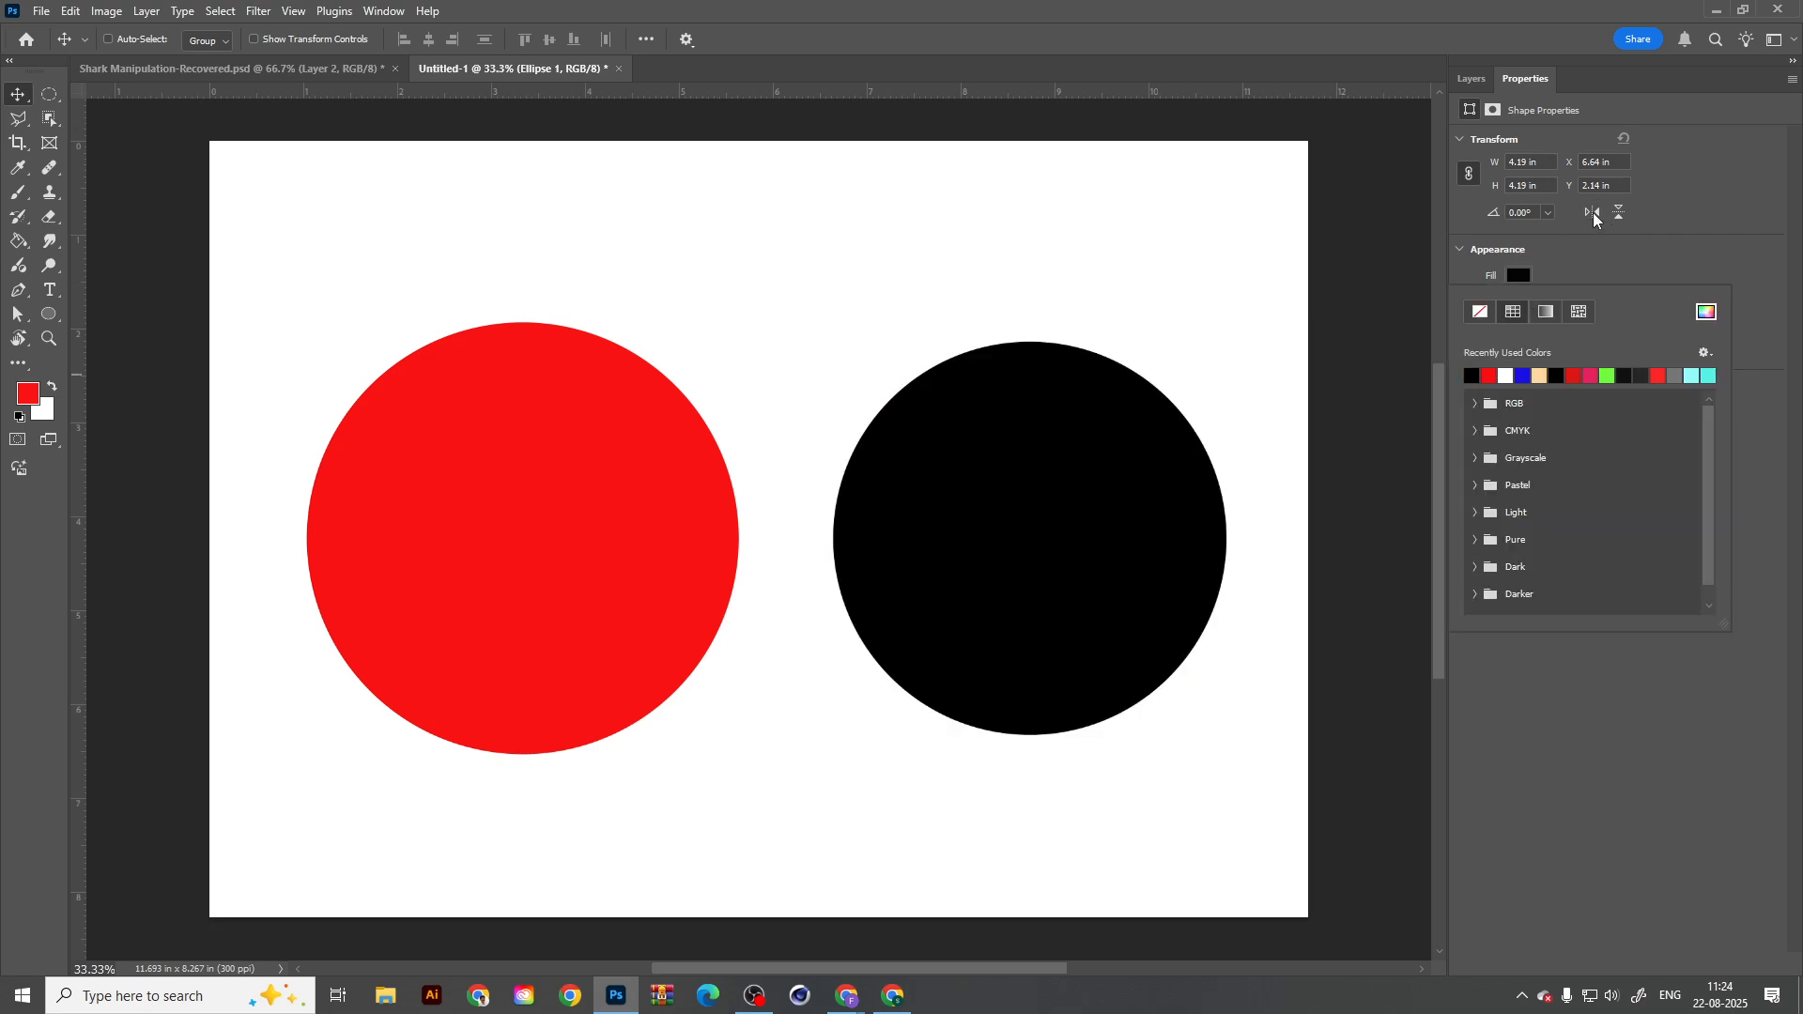
click(1522, 375)
Step: Give the Ellipse 1 shape a red stroke 59.26 px wide
click(1519, 301)
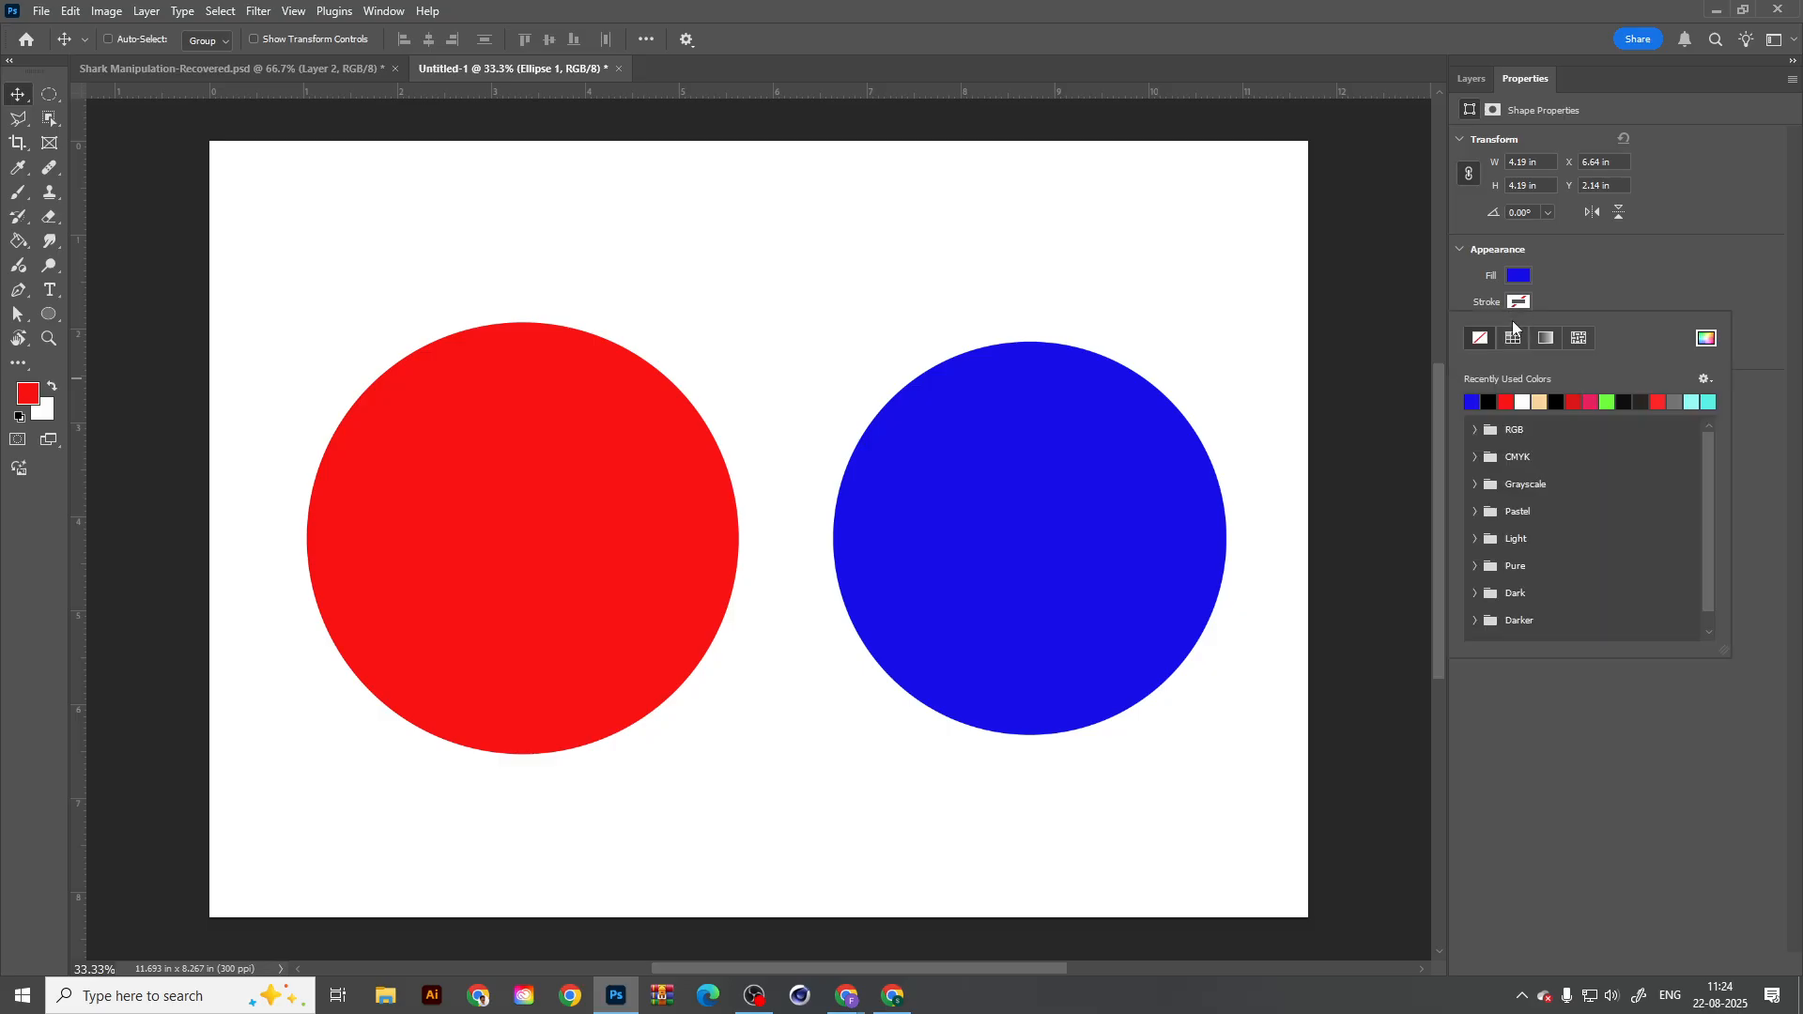
click(1505, 401)
click(1558, 326)
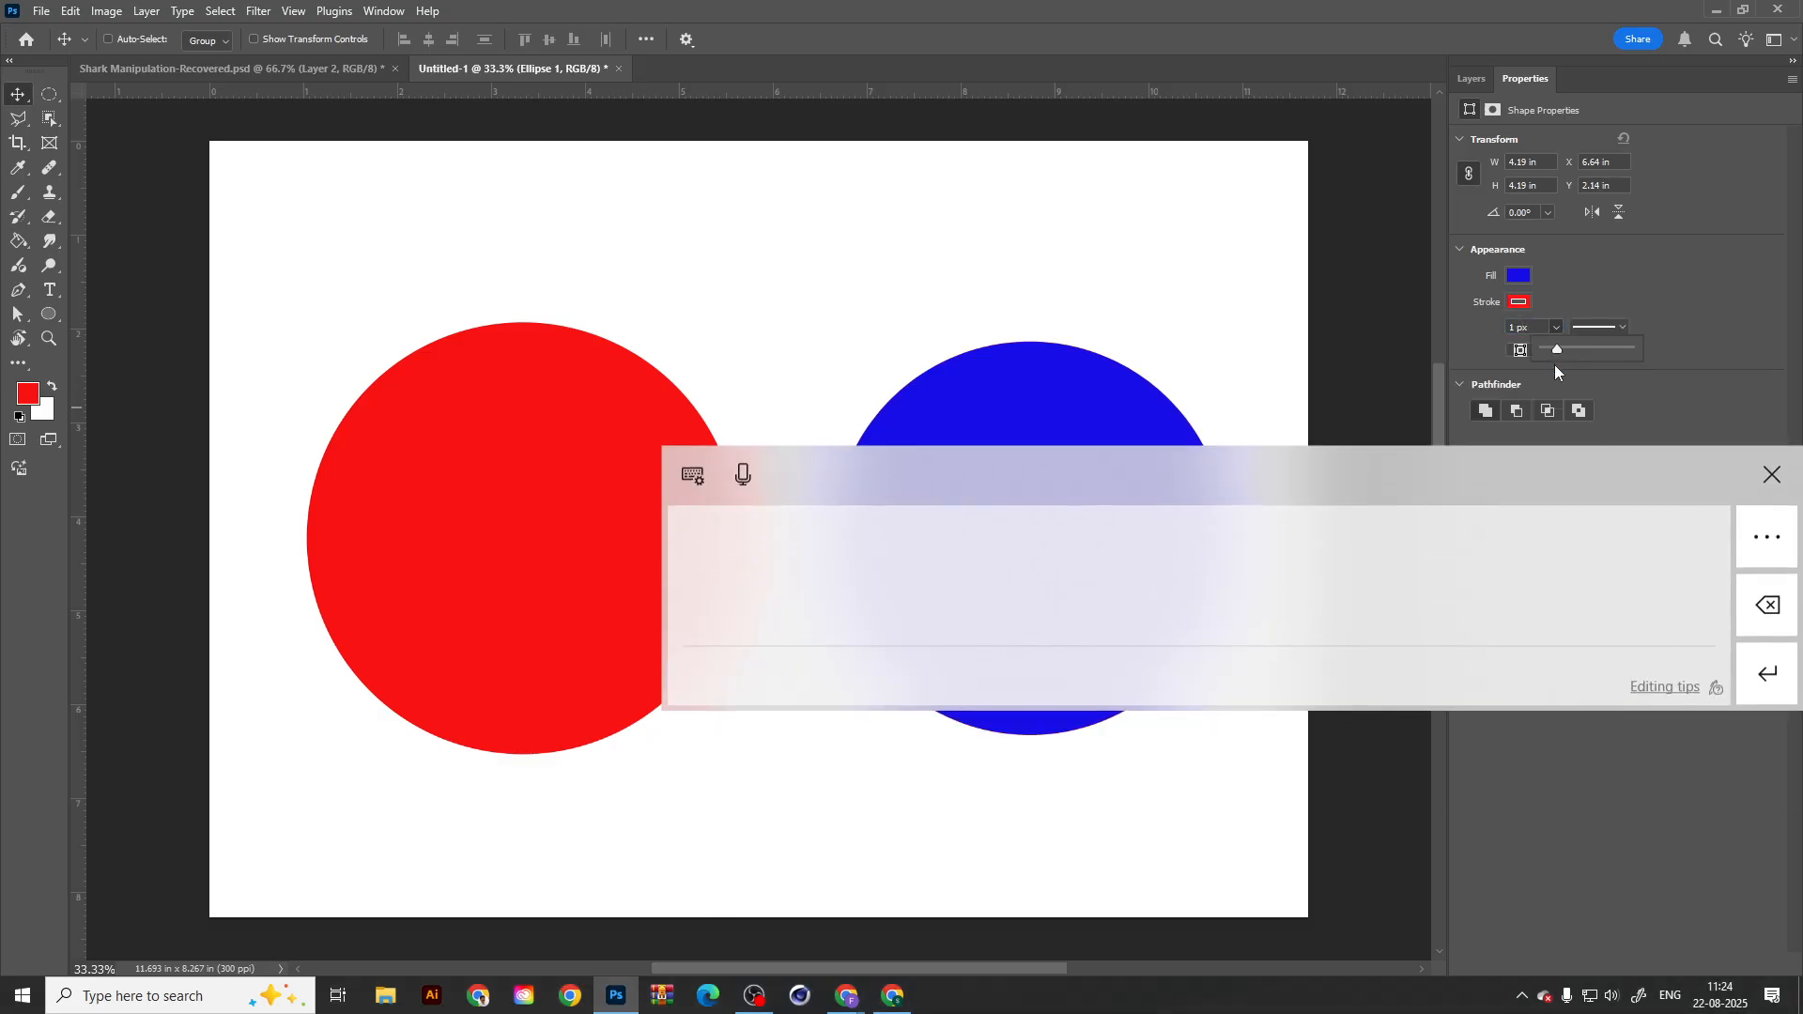
drag(1555, 349, 1576, 348)
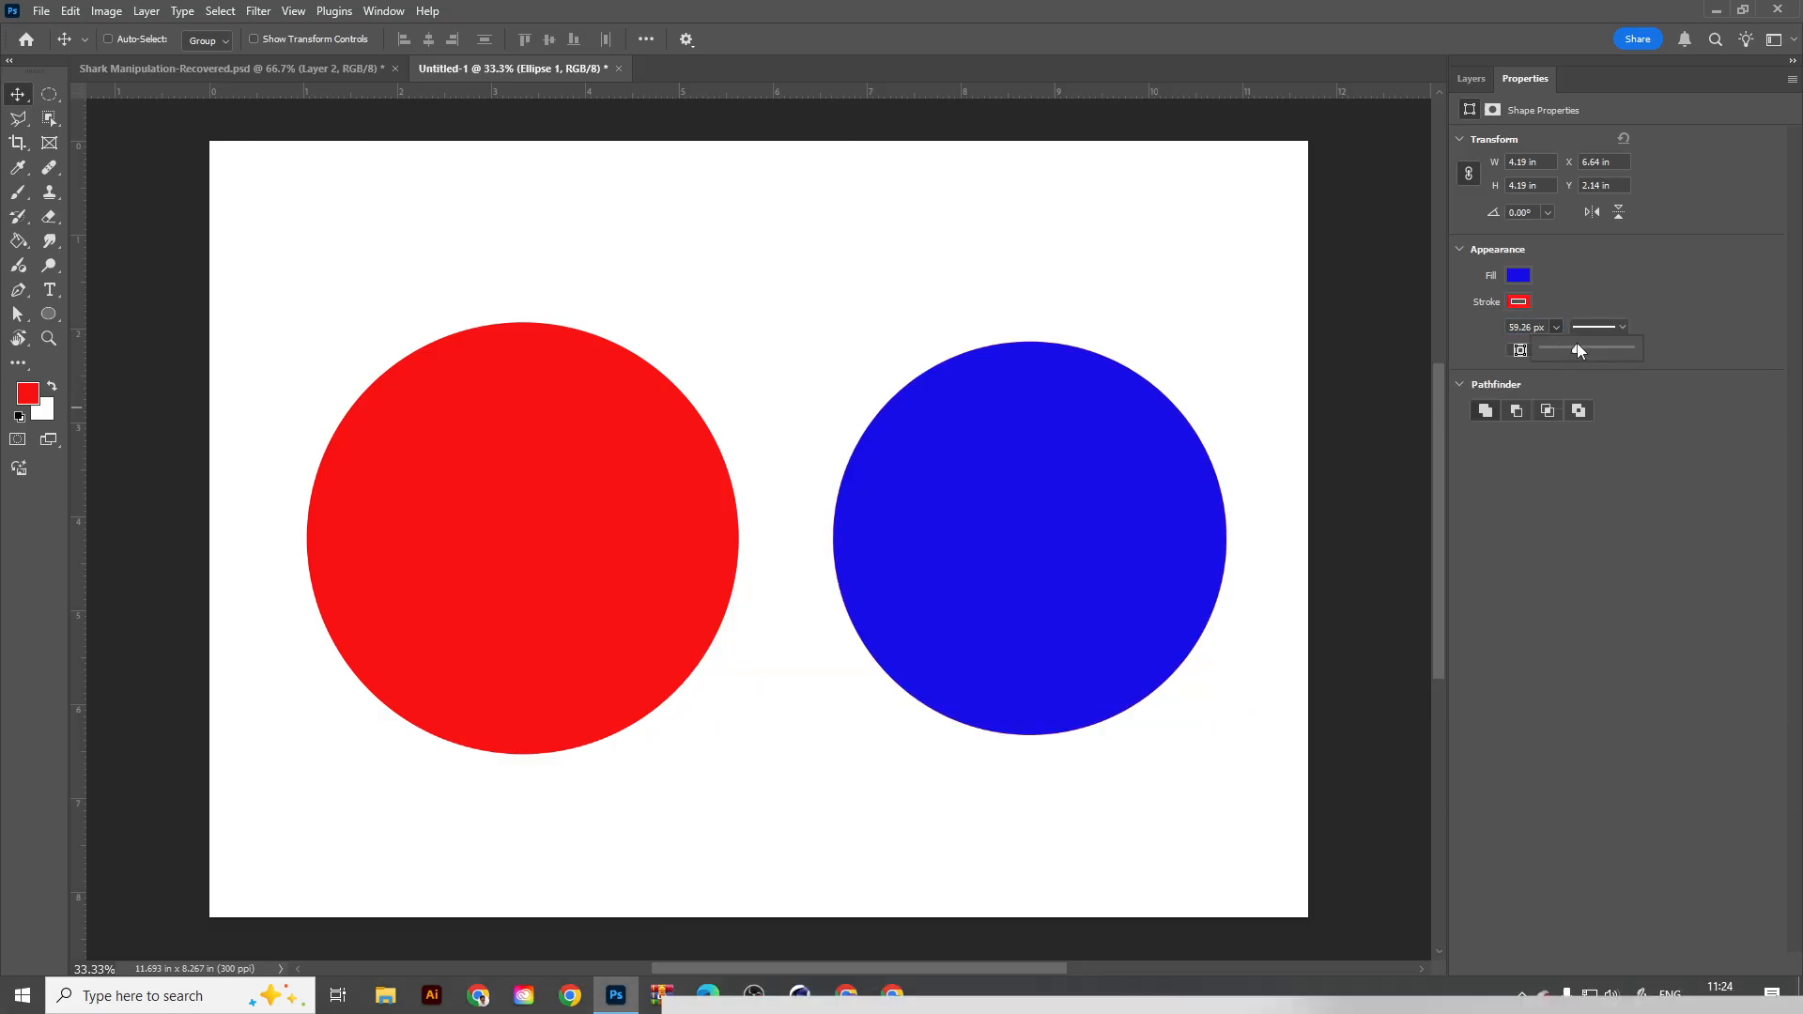
click(1598, 228)
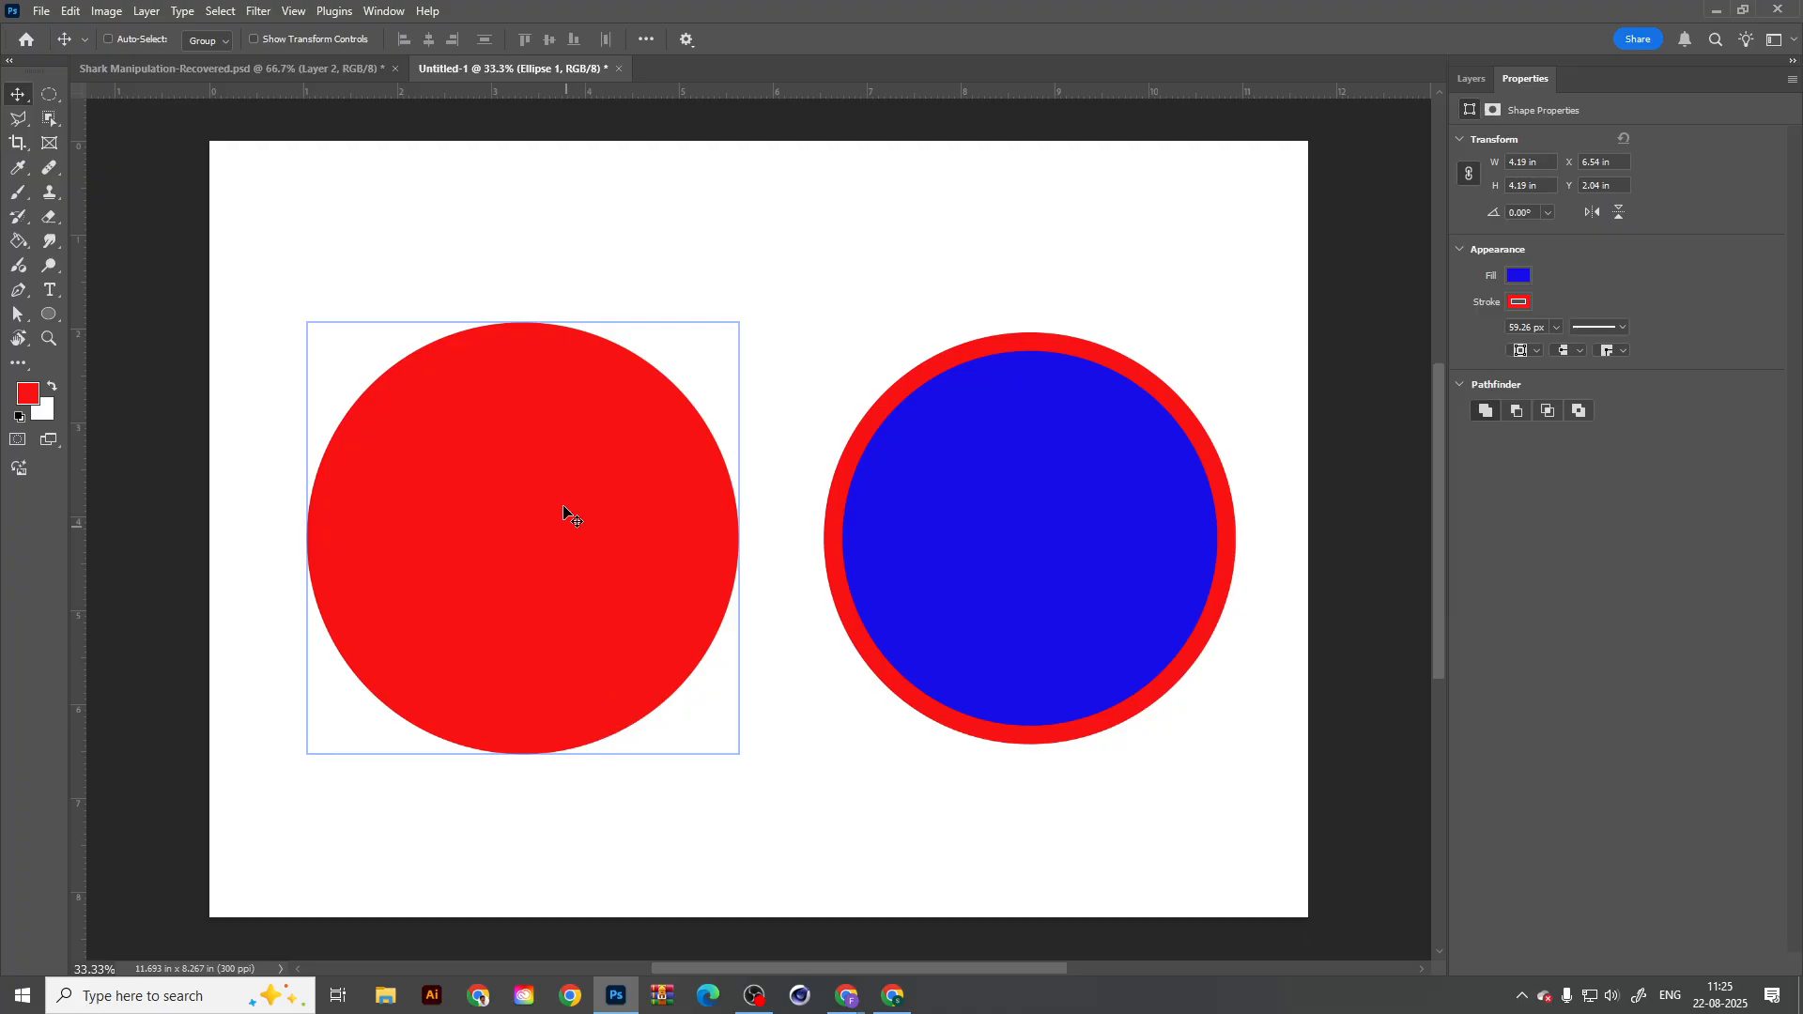
Step: Delete the Ellipse 1 and Layer 2 layers together
click(1471, 79)
shift+click(1610, 273)
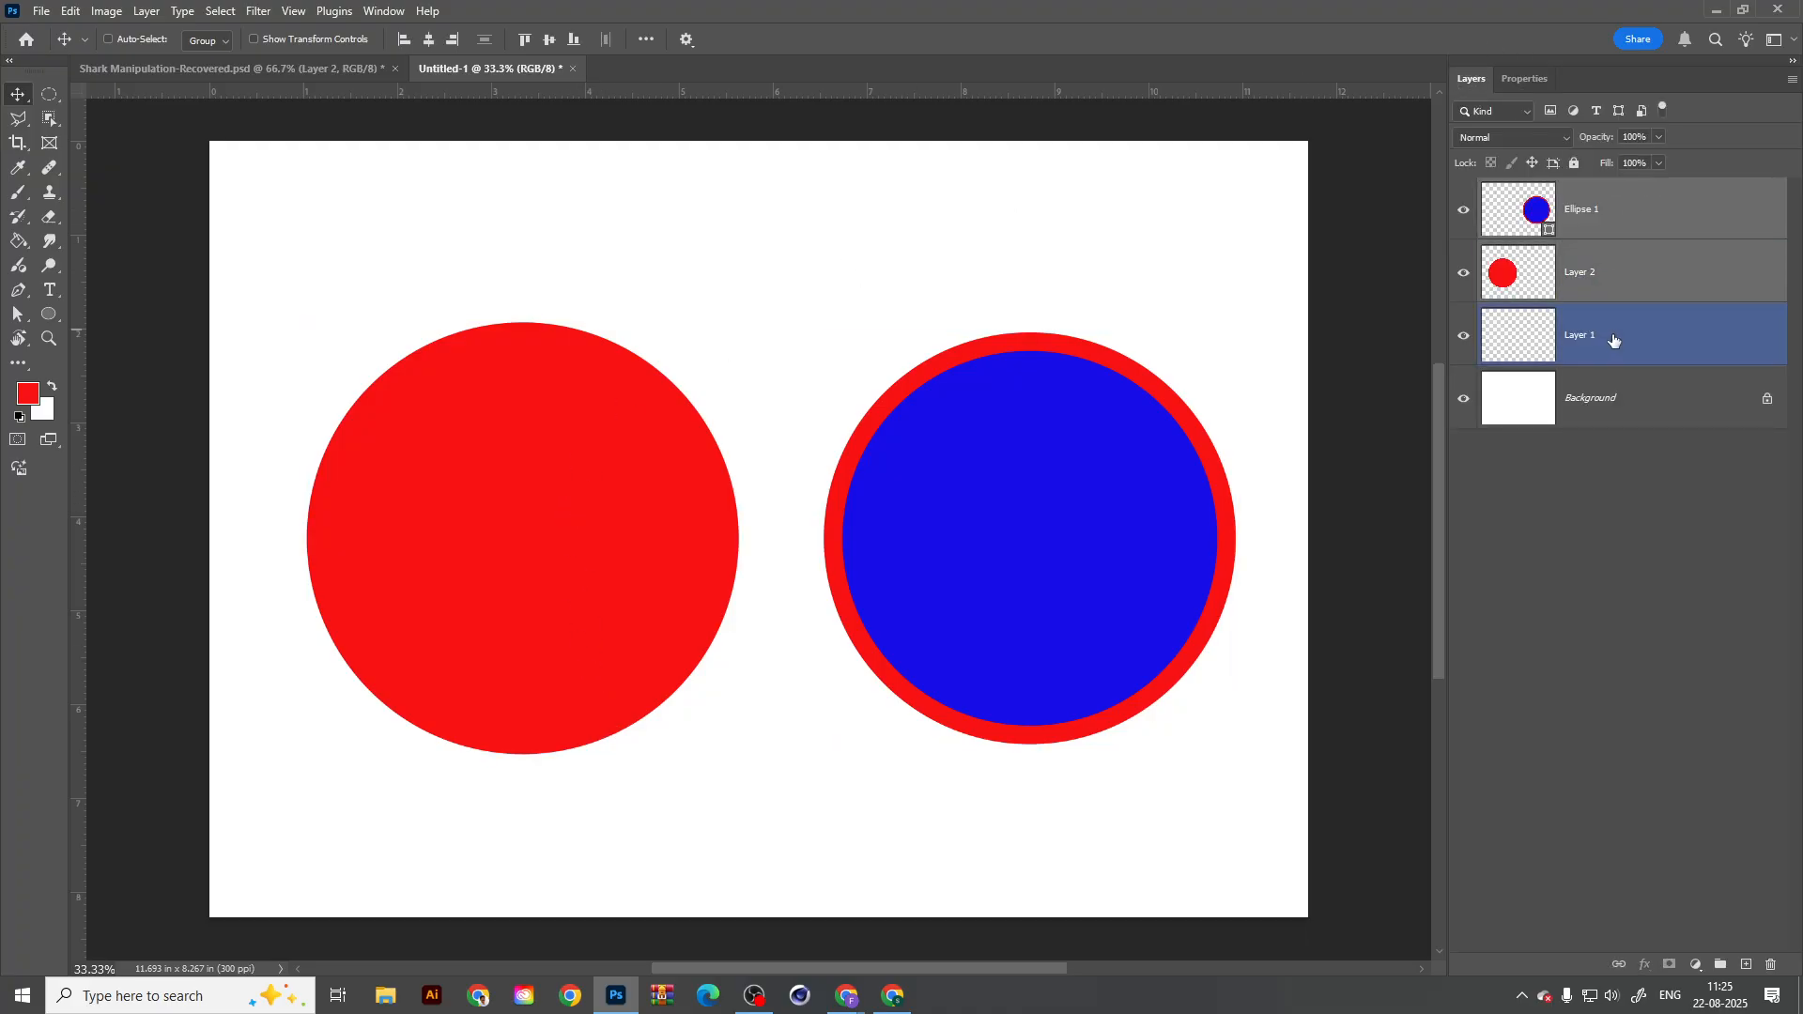
key(Delete)
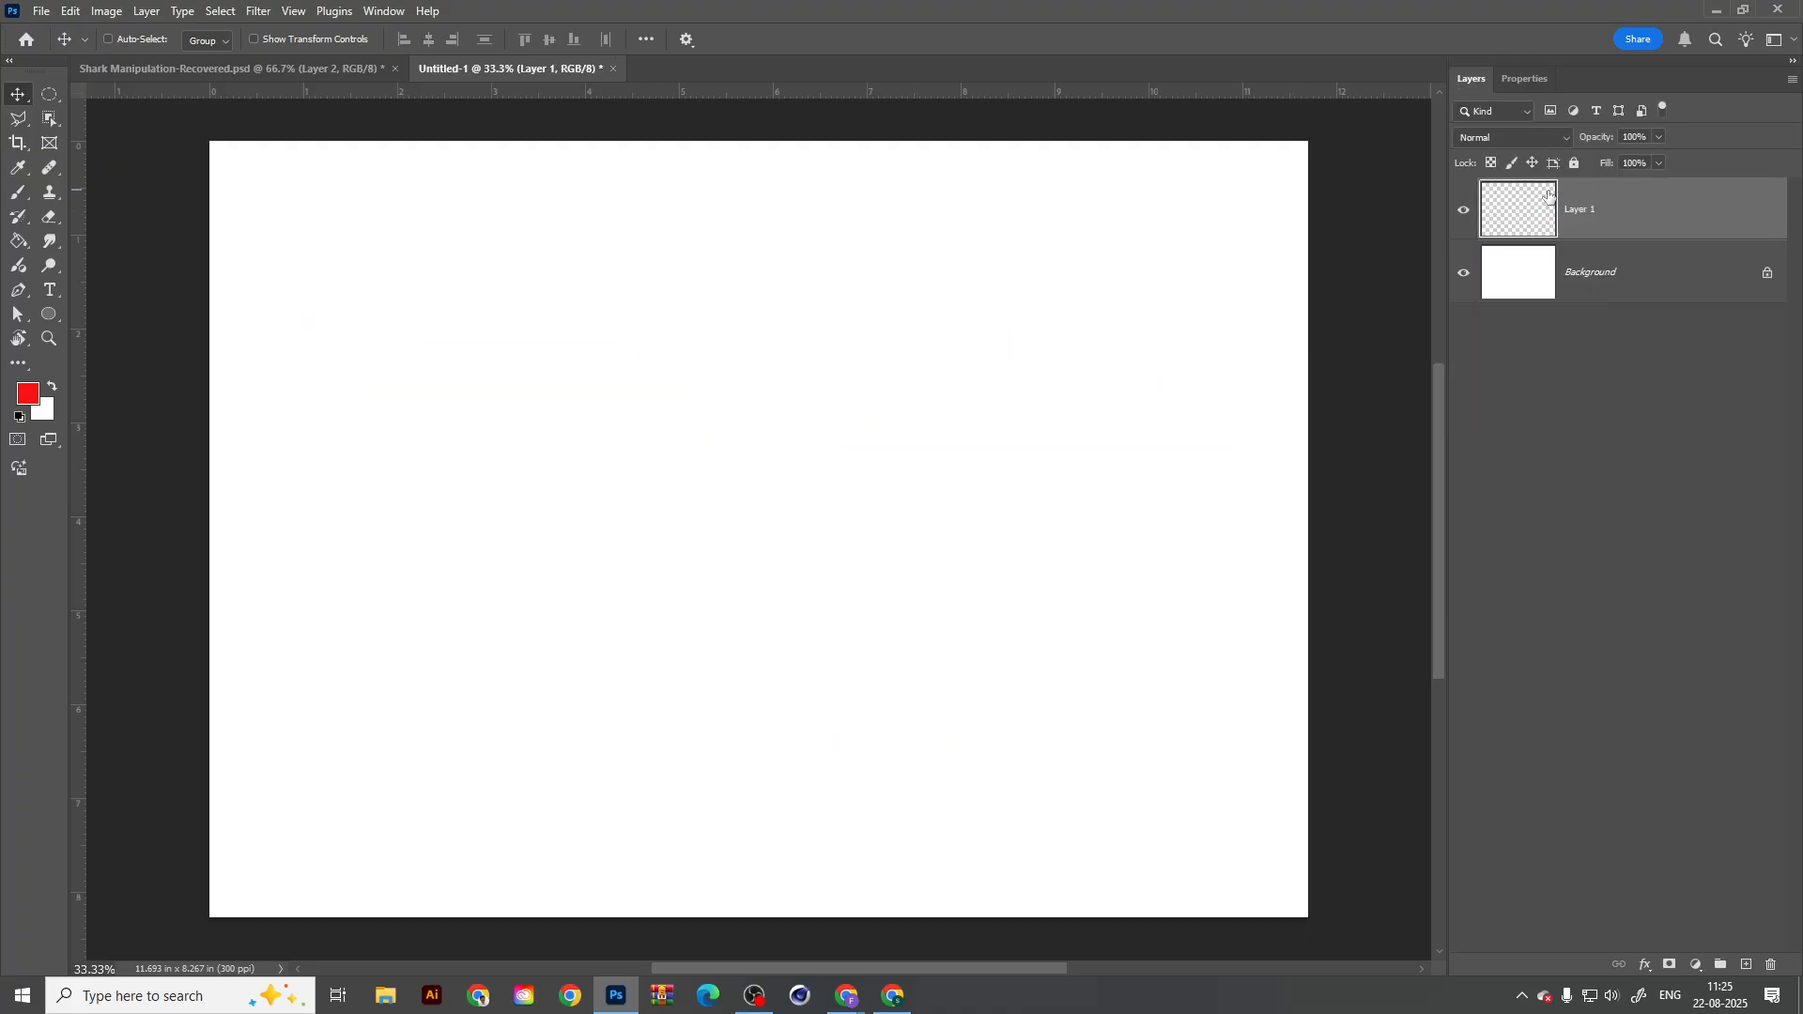
Step: Delete the empty Layer 1 and add a new blank layer above the Background
key(Delete)
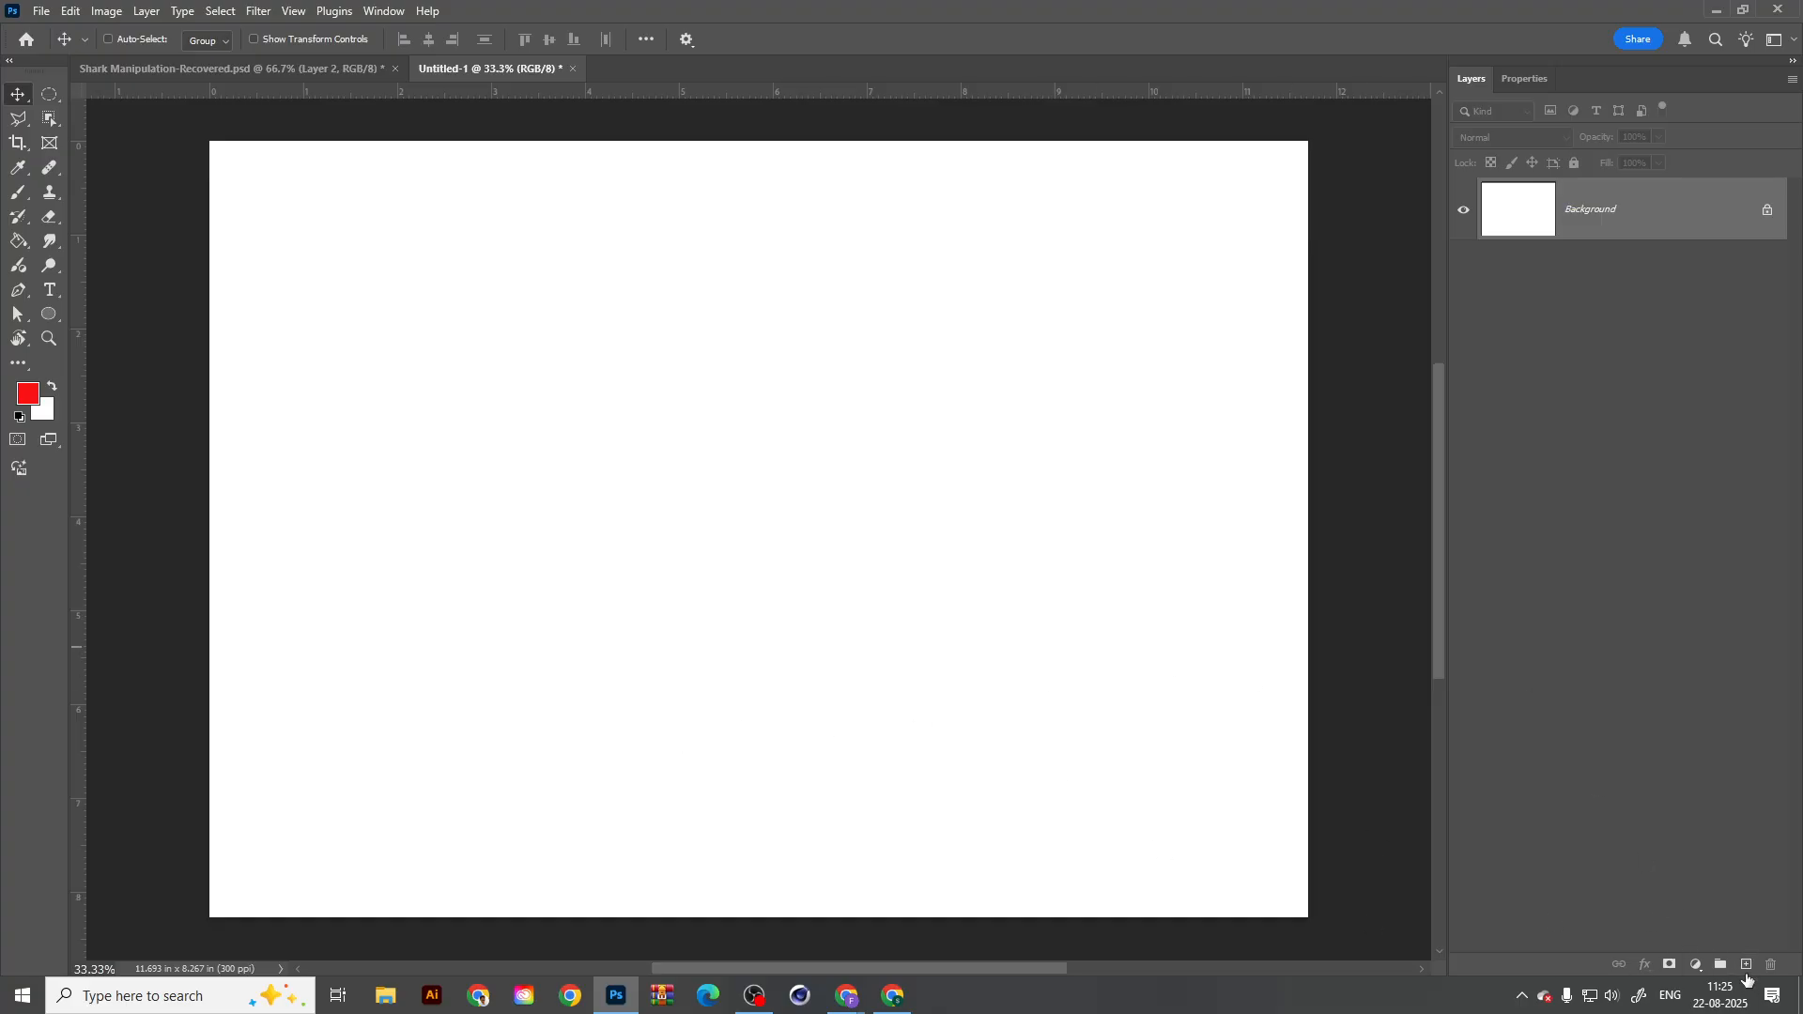
click(1747, 965)
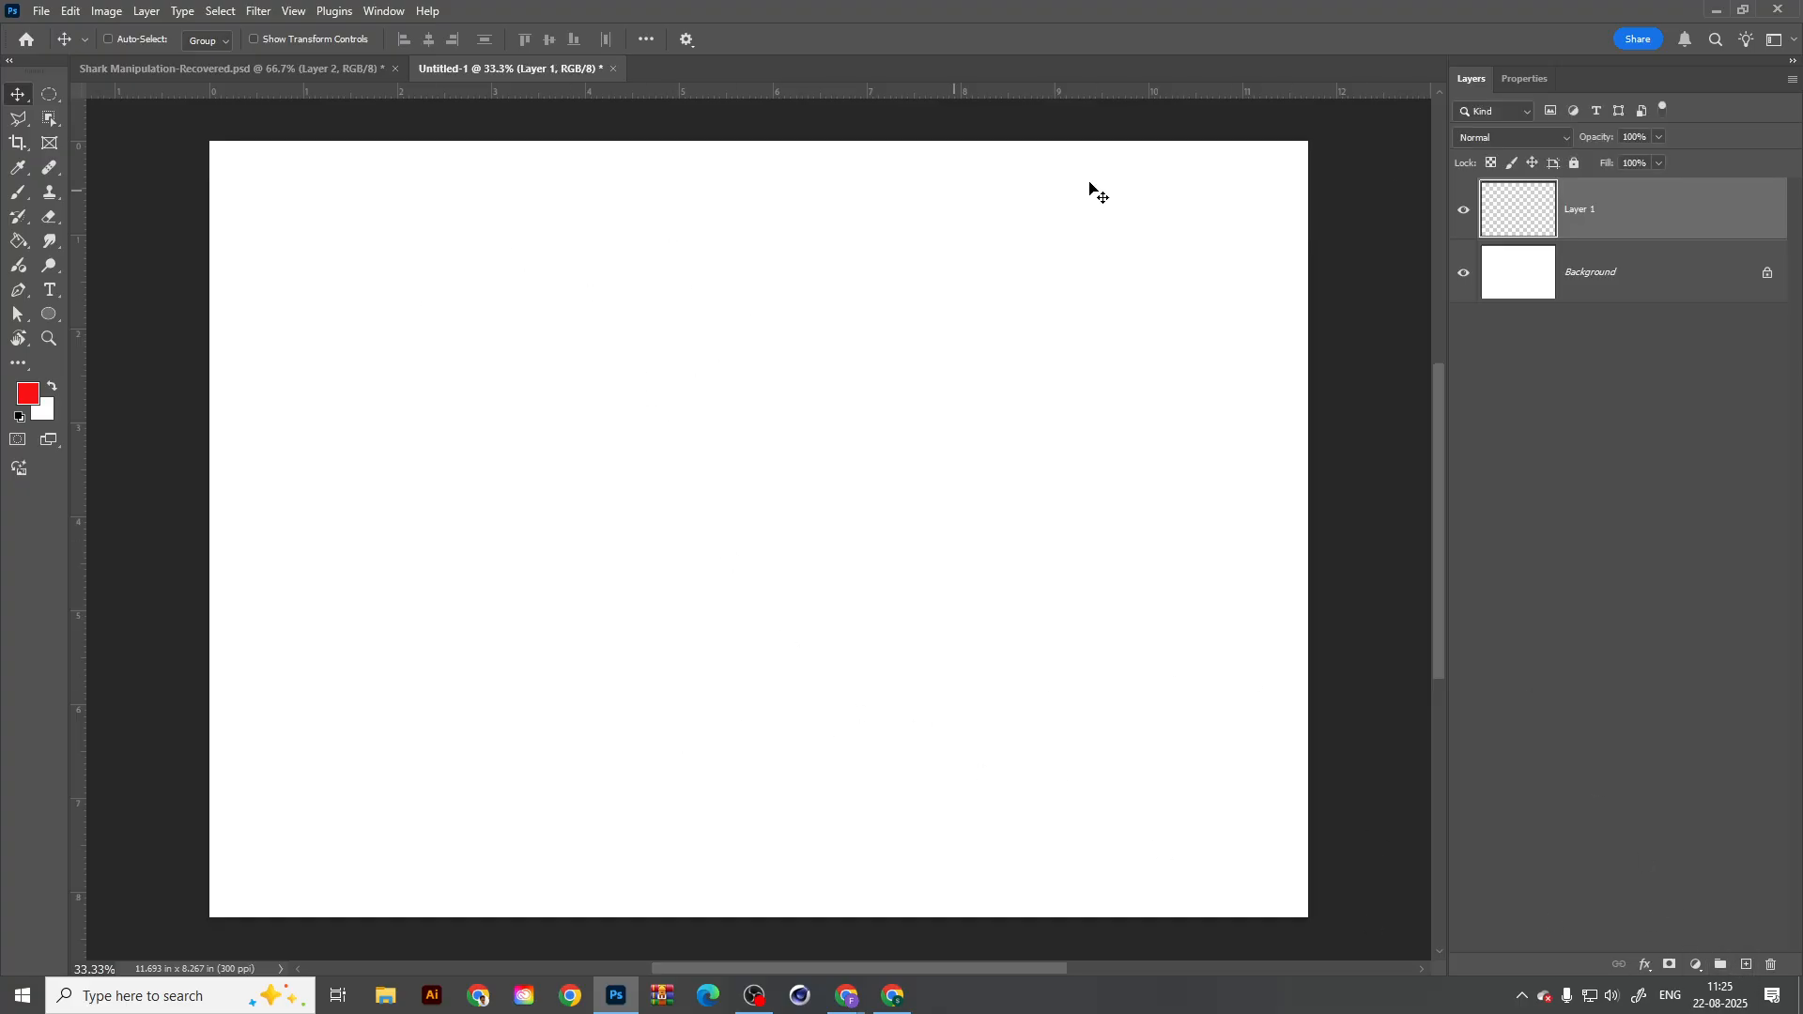
Step: Try filling Layer 1 with the red foreground colour and the white background colour, and undo both fills
key(alt+BackSpace)
key(ctrl+BackSpace)
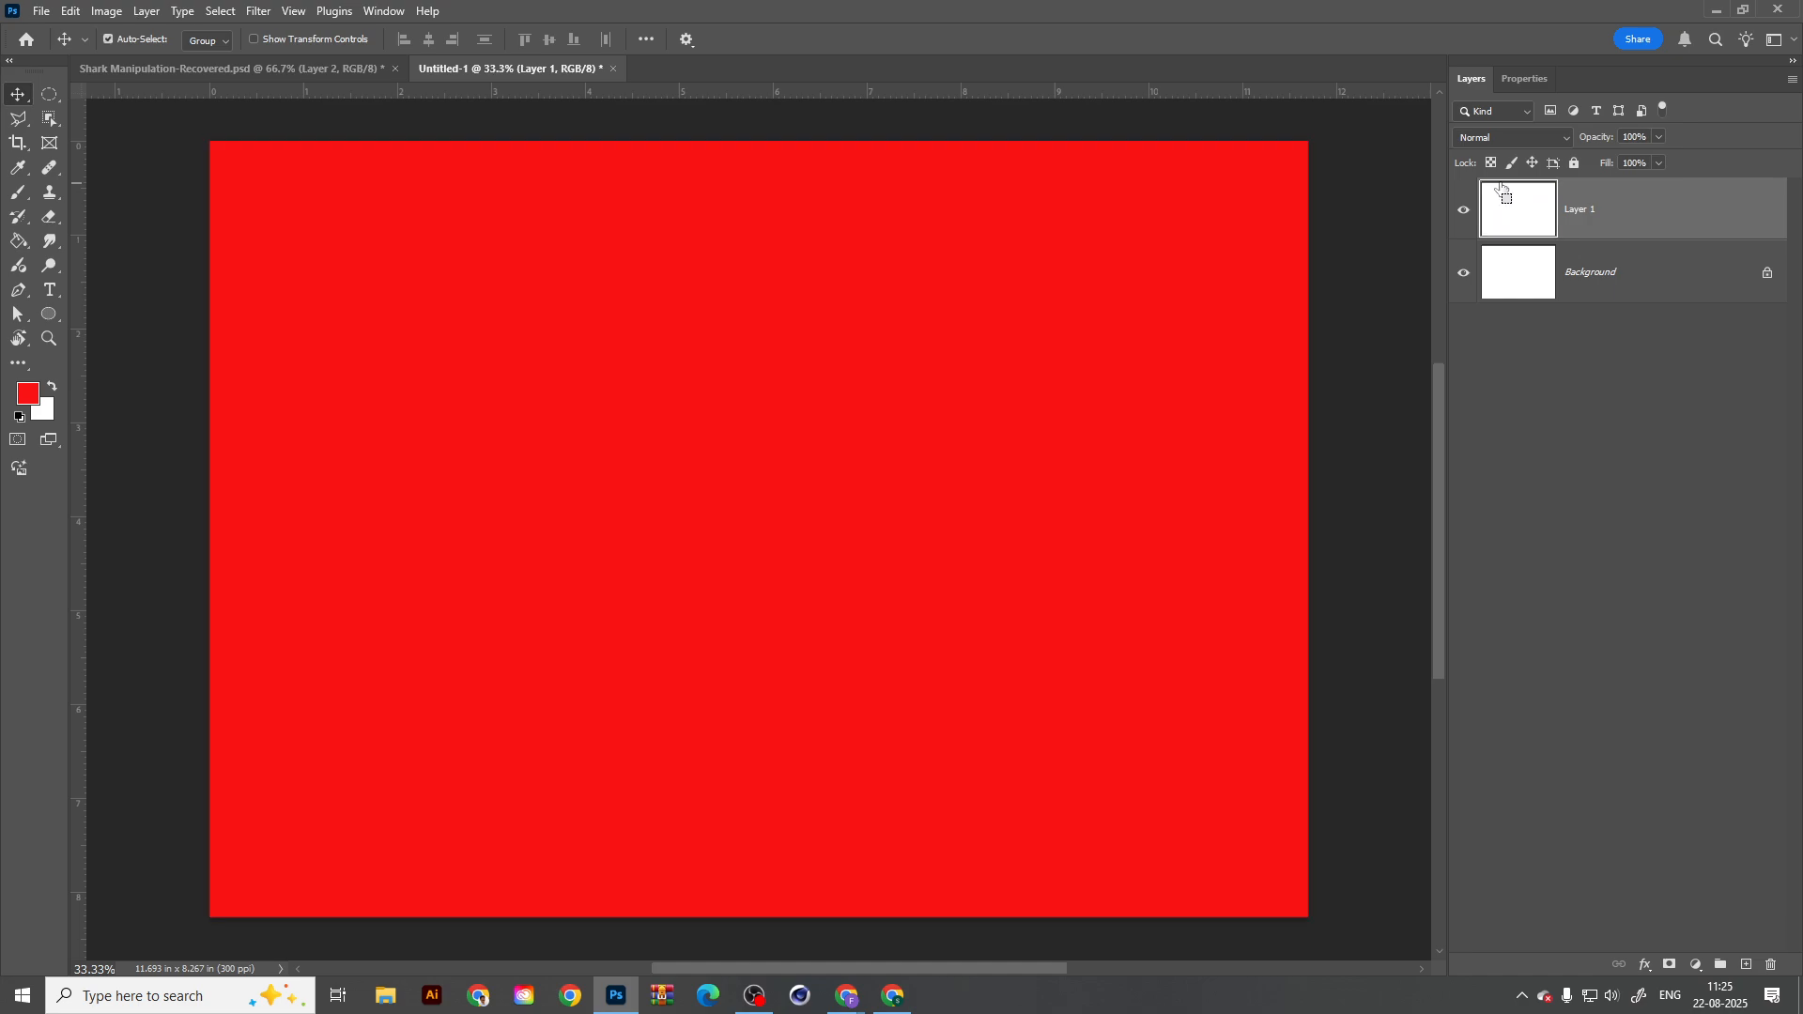
key(ctrl+z)
key(ctrl+z)
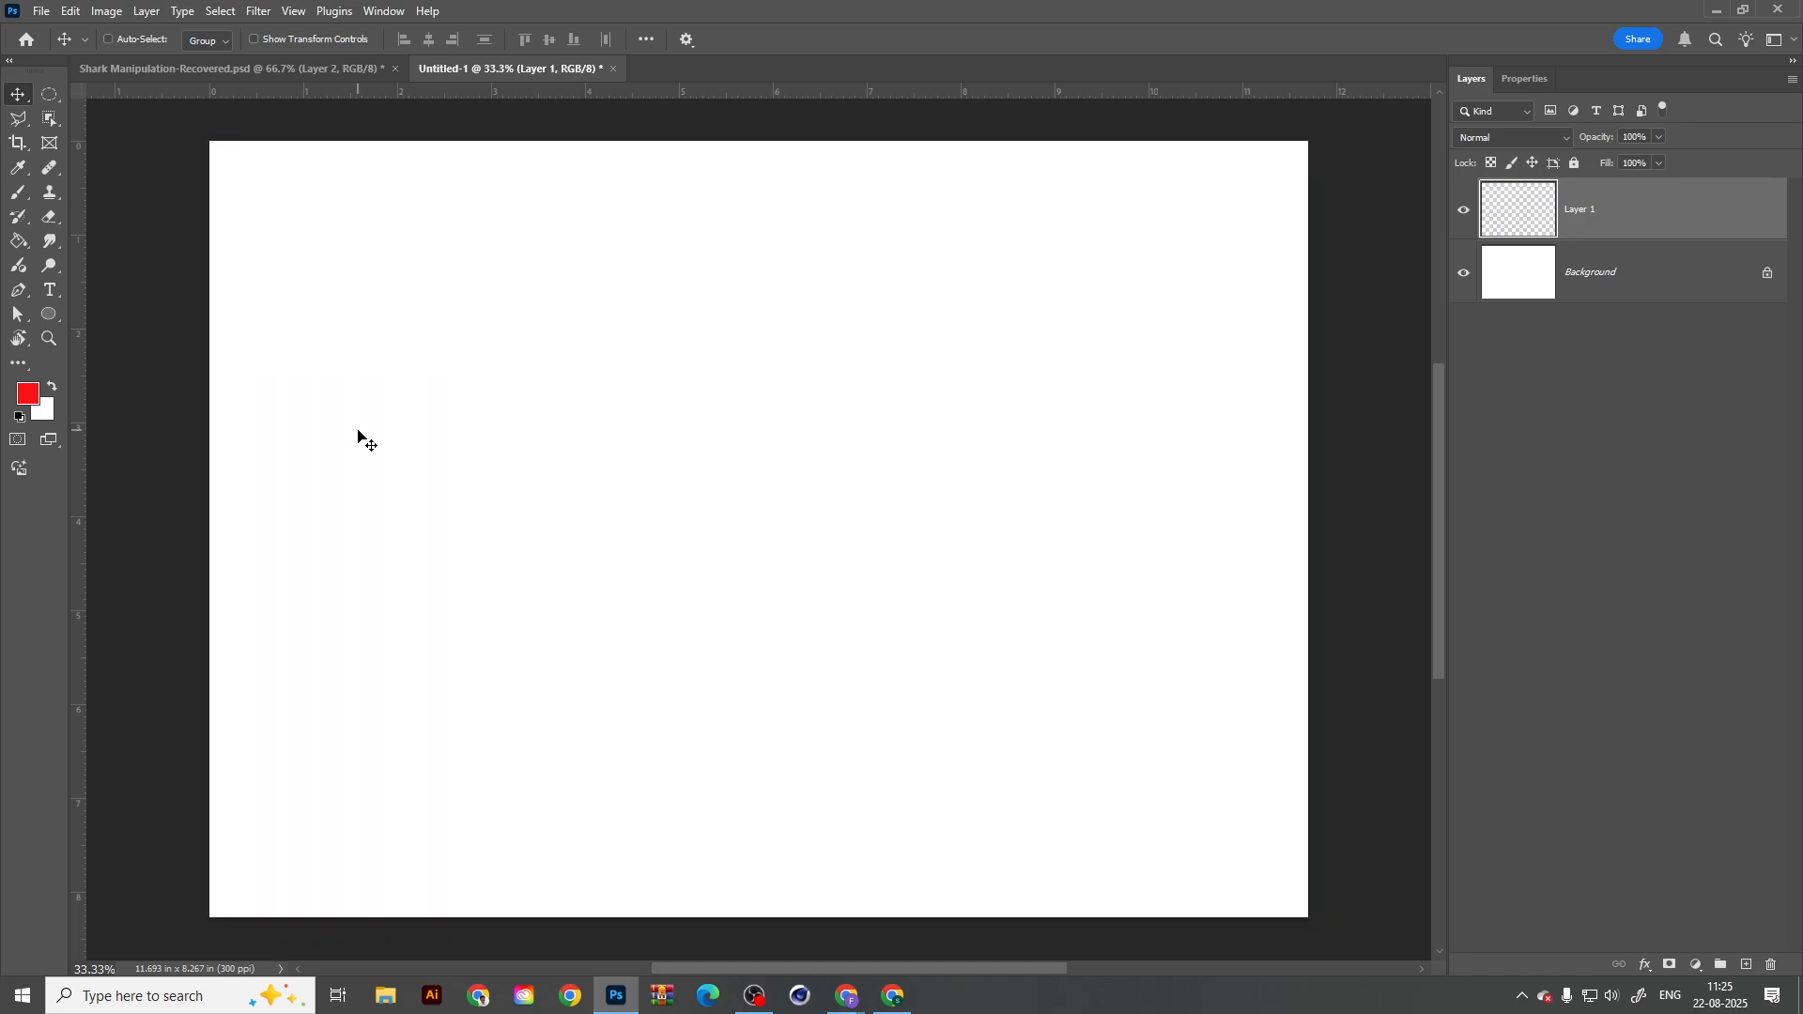
Step: With the red 25 px brush, handwrite "Selection tool - Raster tool" across the upper canvas and "vector tool" near the middle
click(18, 194)
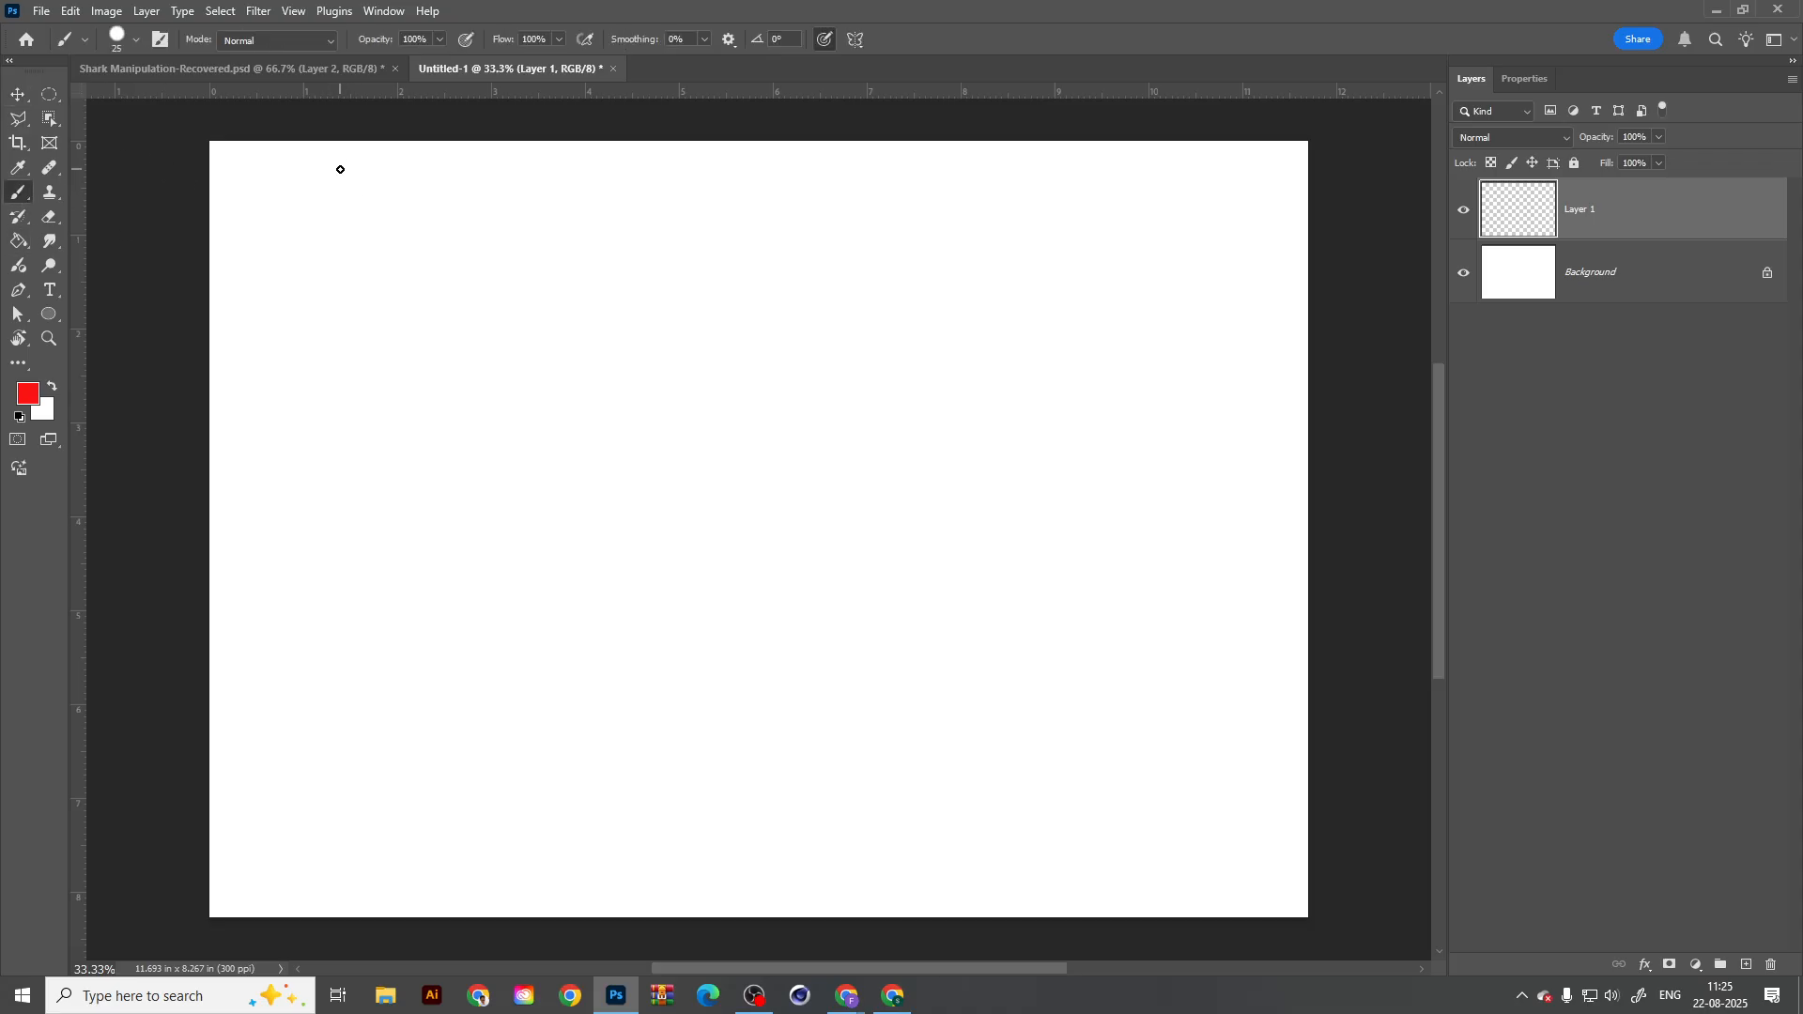
drag(441, 228, 396, 271)
mouse_move(462, 247)
mouse_down()
mouse_move(463, 273)
mouse_move(486, 271)
mouse_move(542, 213)
mouse_up()
drag(533, 249, 631, 258)
mouse_move(683, 199)
mouse_down()
mouse_move(678, 250)
mouse_move(744, 243)
mouse_up()
drag(781, 199, 787, 261)
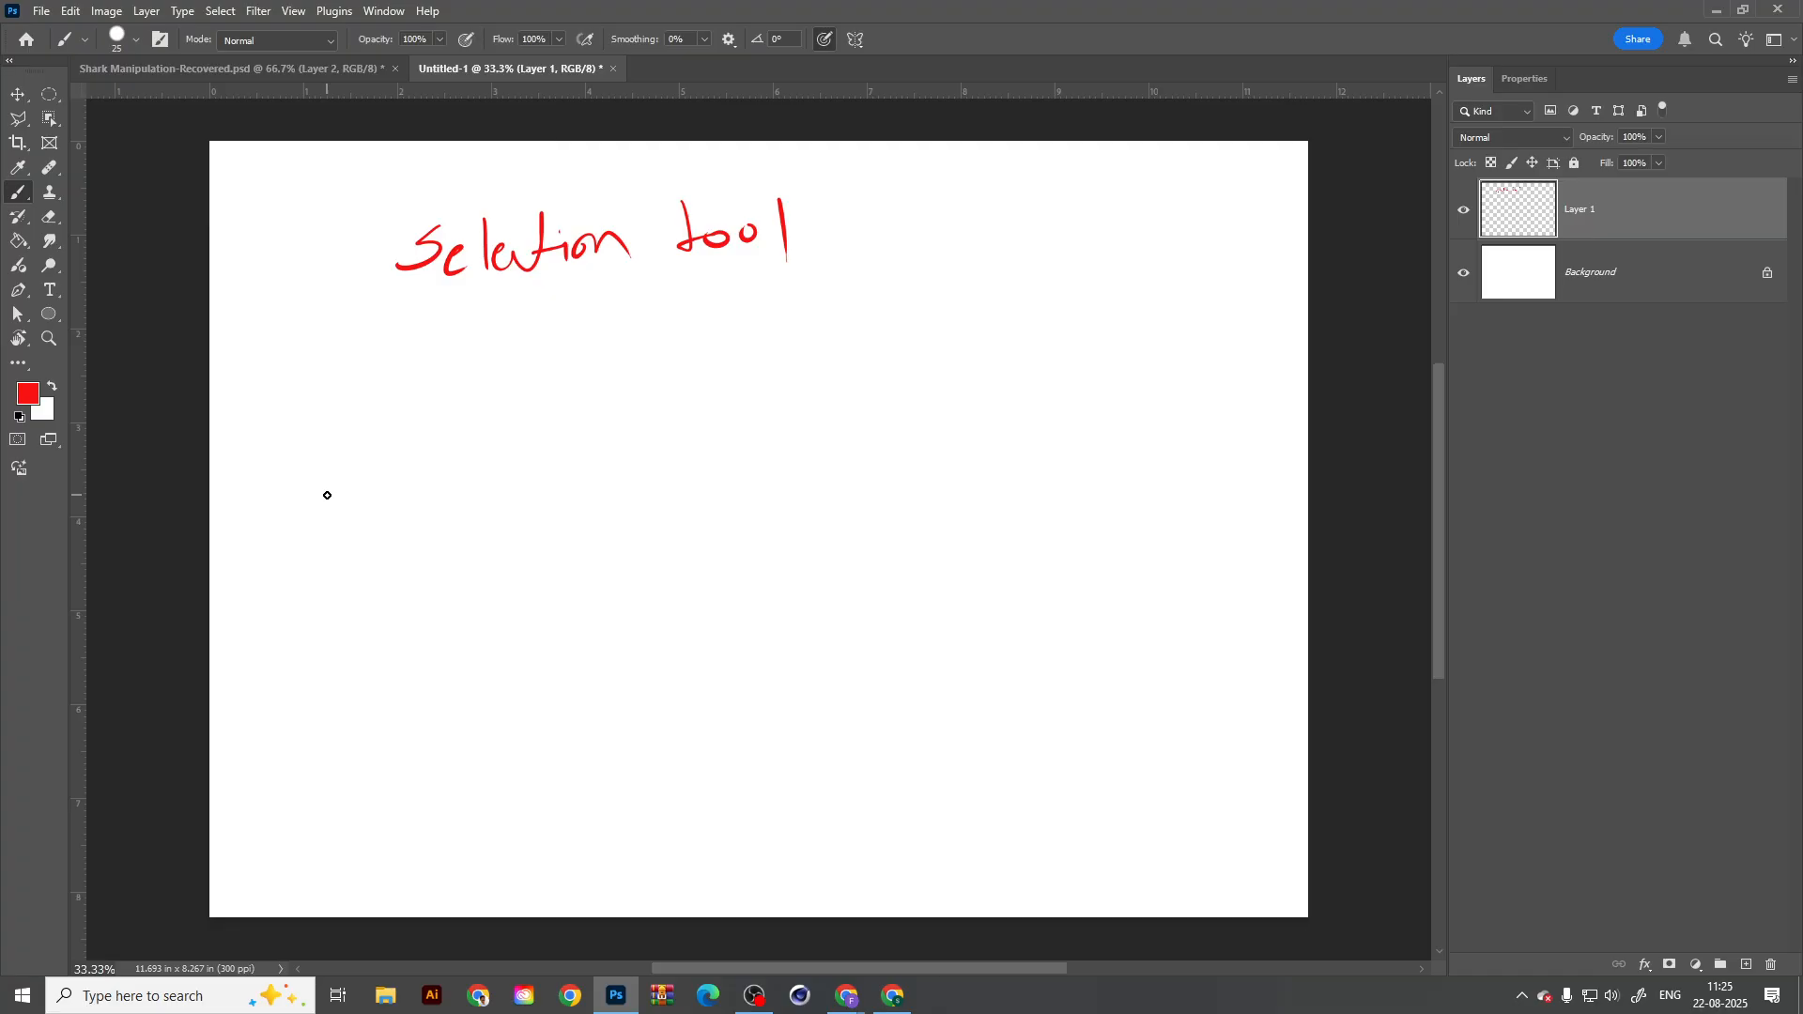
mouse_move(813, 240)
mouse_down()
mouse_move(848, 238)
mouse_move(908, 279)
mouse_up()
mouse_move(901, 212)
mouse_down()
mouse_move(944, 261)
mouse_move(1142, 224)
mouse_move(1171, 261)
mouse_up()
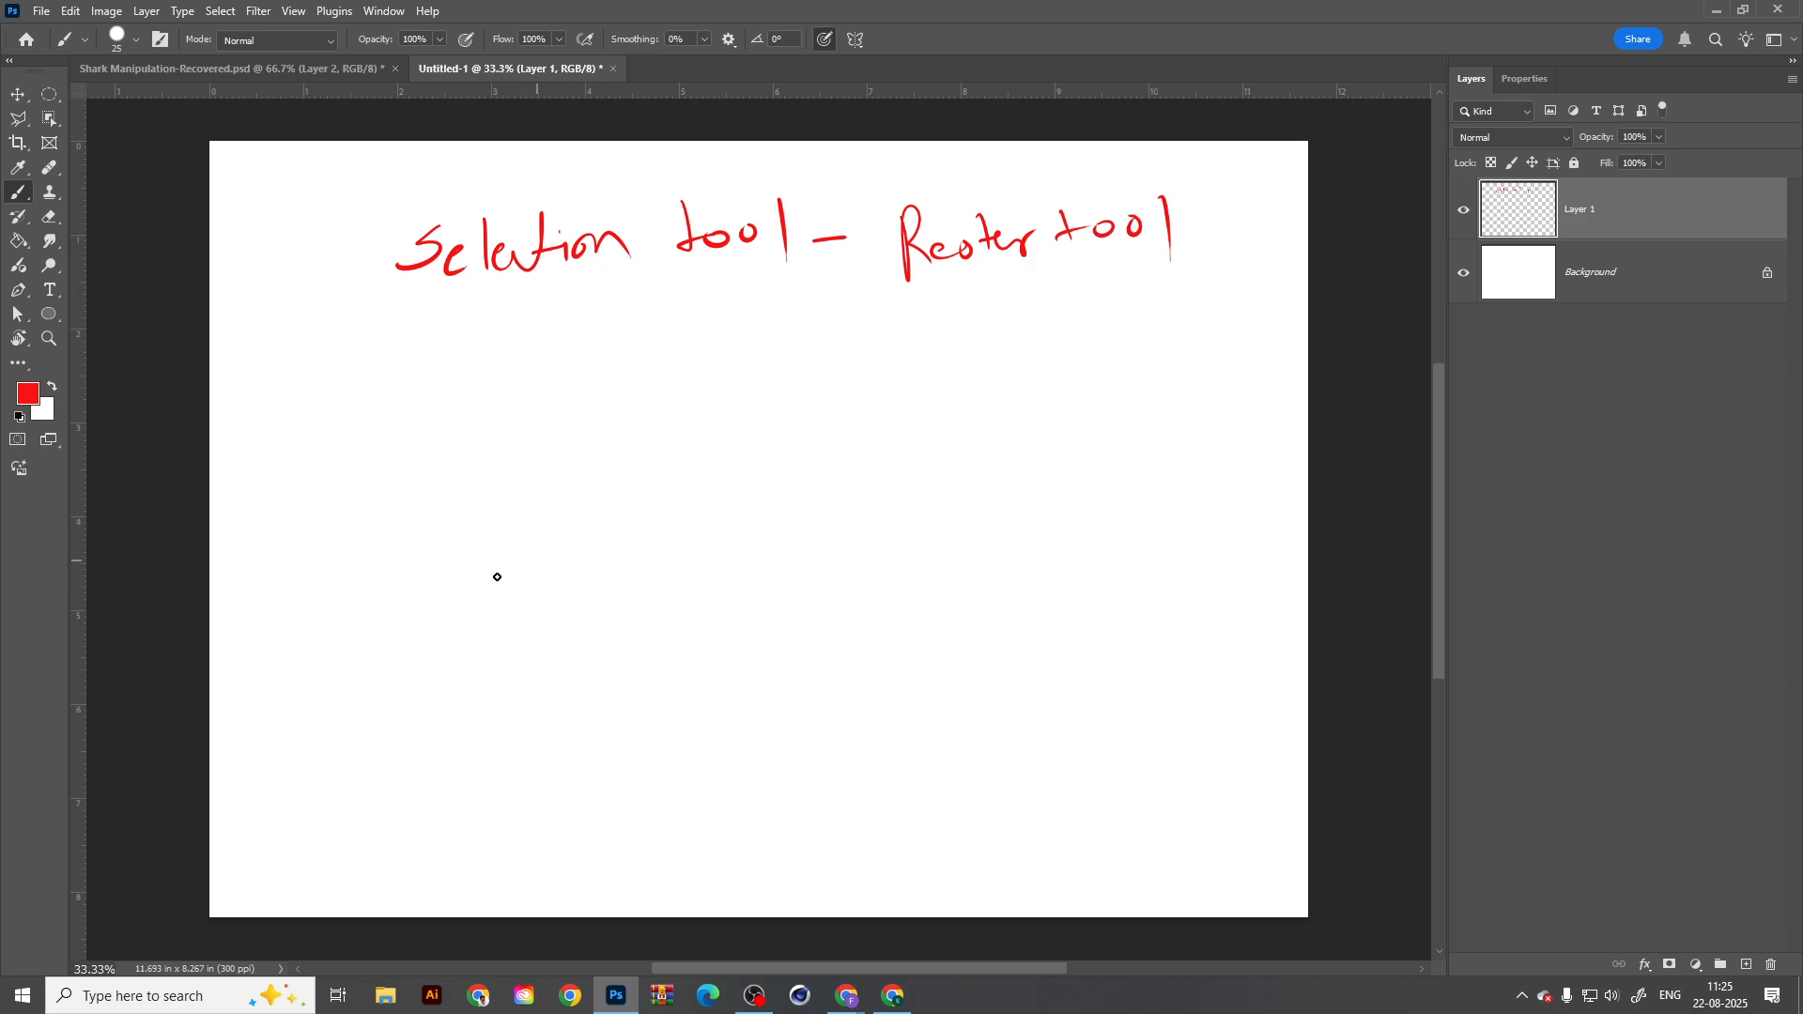
mouse_move(451, 579)
mouse_down()
mouse_move(559, 583)
mouse_move(544, 594)
mouse_move(549, 571)
mouse_move(734, 556)
mouse_up()
drag(767, 515, 772, 567)
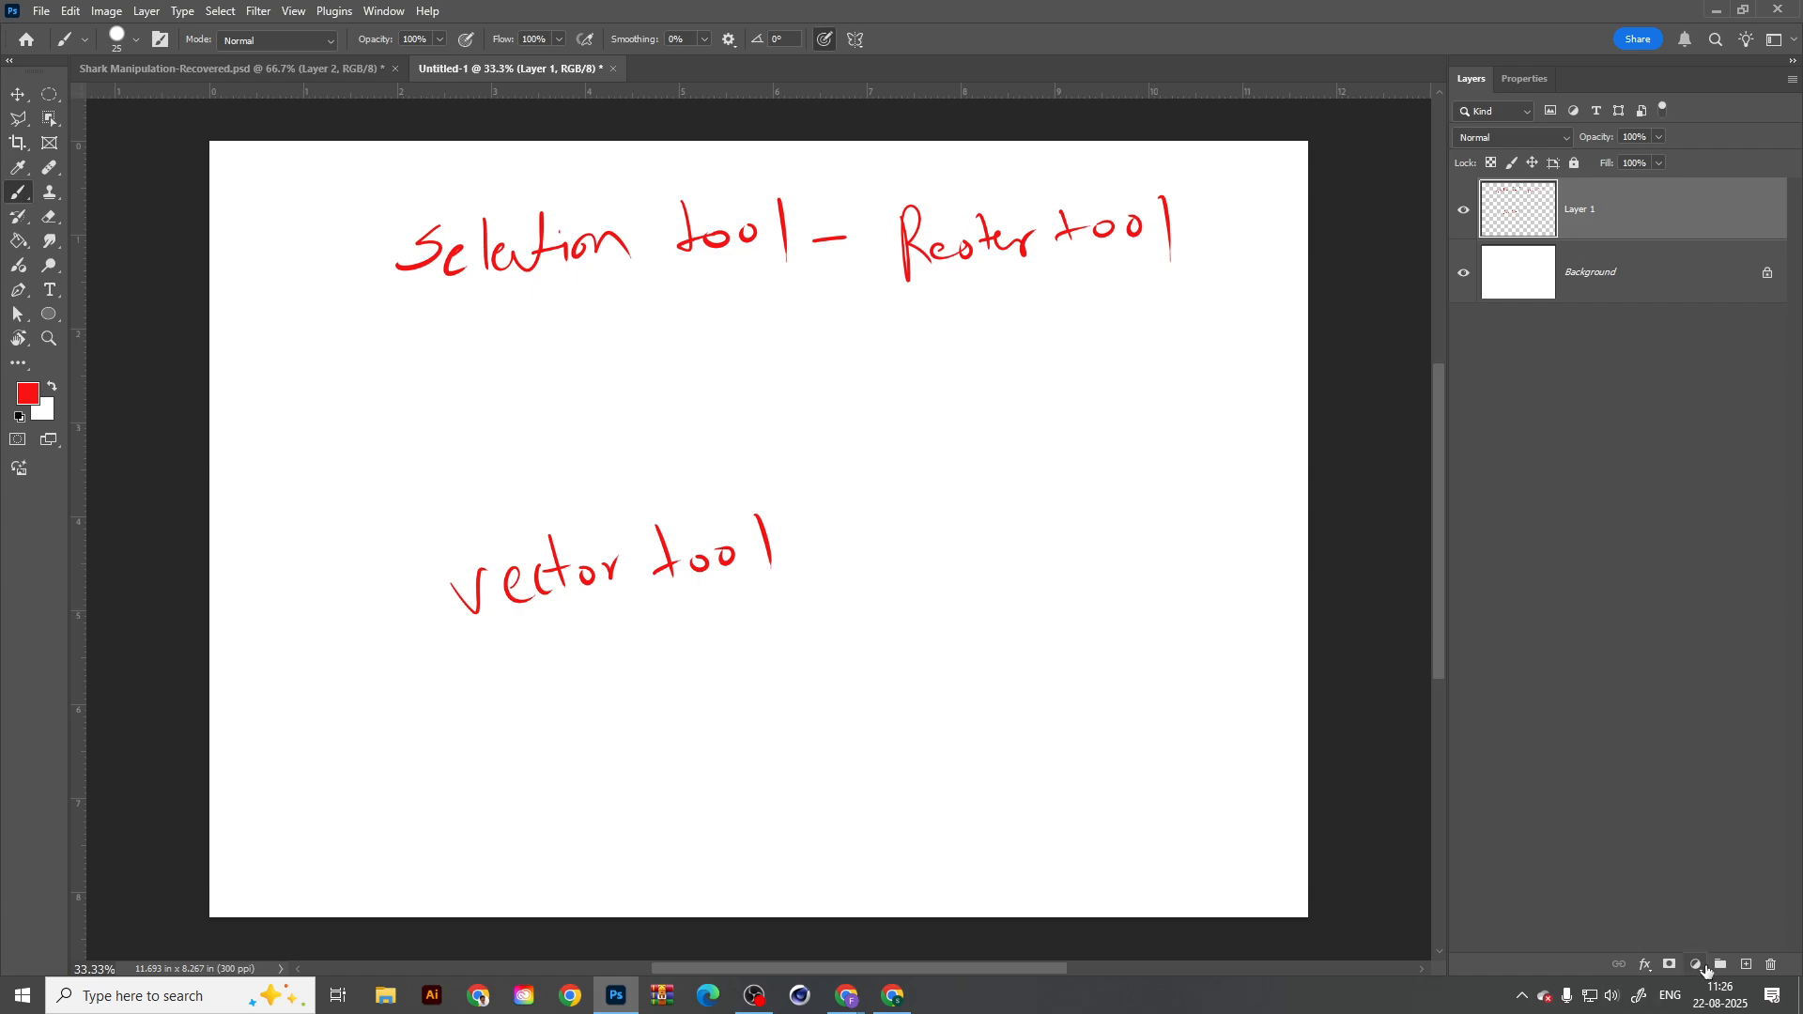
Step: Add a new layer, hide Layer 1, and handwrite "Brush family." across the upper part of the canvas
click(1745, 965)
click(1463, 273)
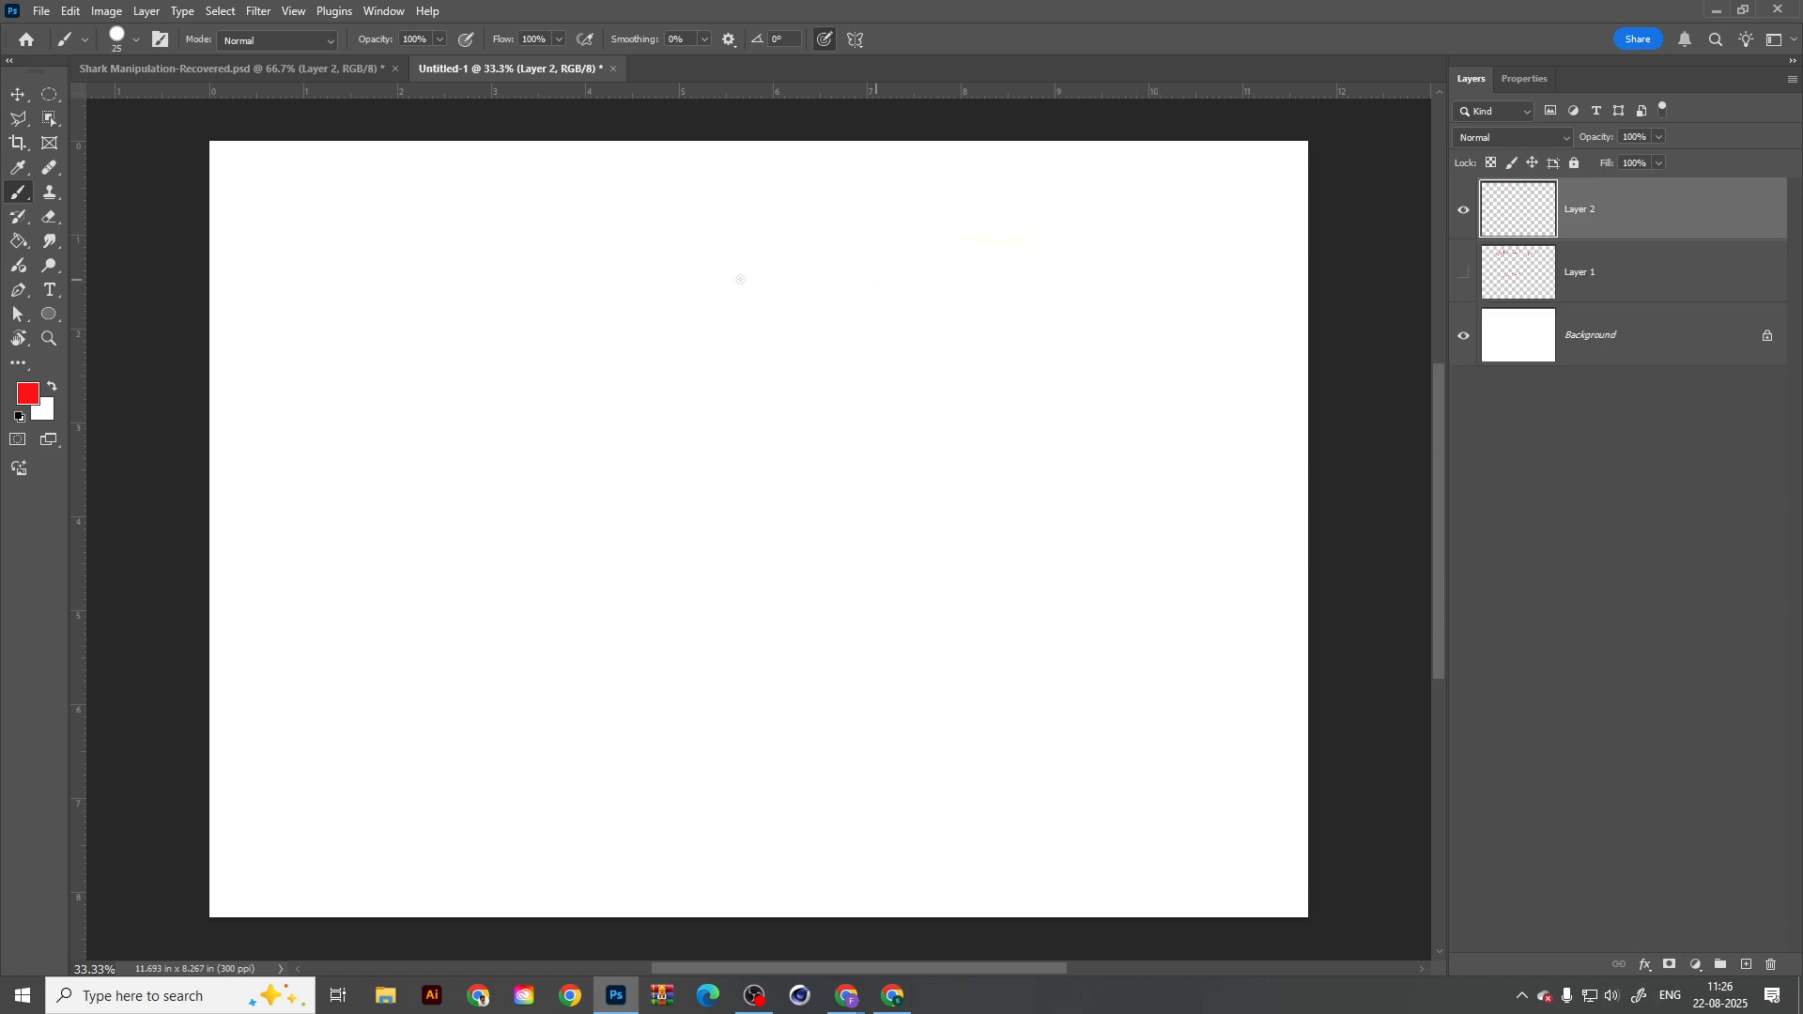
drag(457, 230, 466, 306)
drag(512, 287, 533, 279)
drag(543, 275, 570, 305)
drag(593, 274, 578, 302)
mouse_move(589, 233)
mouse_down()
mouse_move(638, 299)
mouse_move(762, 218)
mouse_move(797, 274)
mouse_move(885, 273)
mouse_up()
mouse_move(899, 246)
mouse_down()
mouse_move(928, 244)
mouse_move(898, 324)
mouse_up()
click(960, 269)
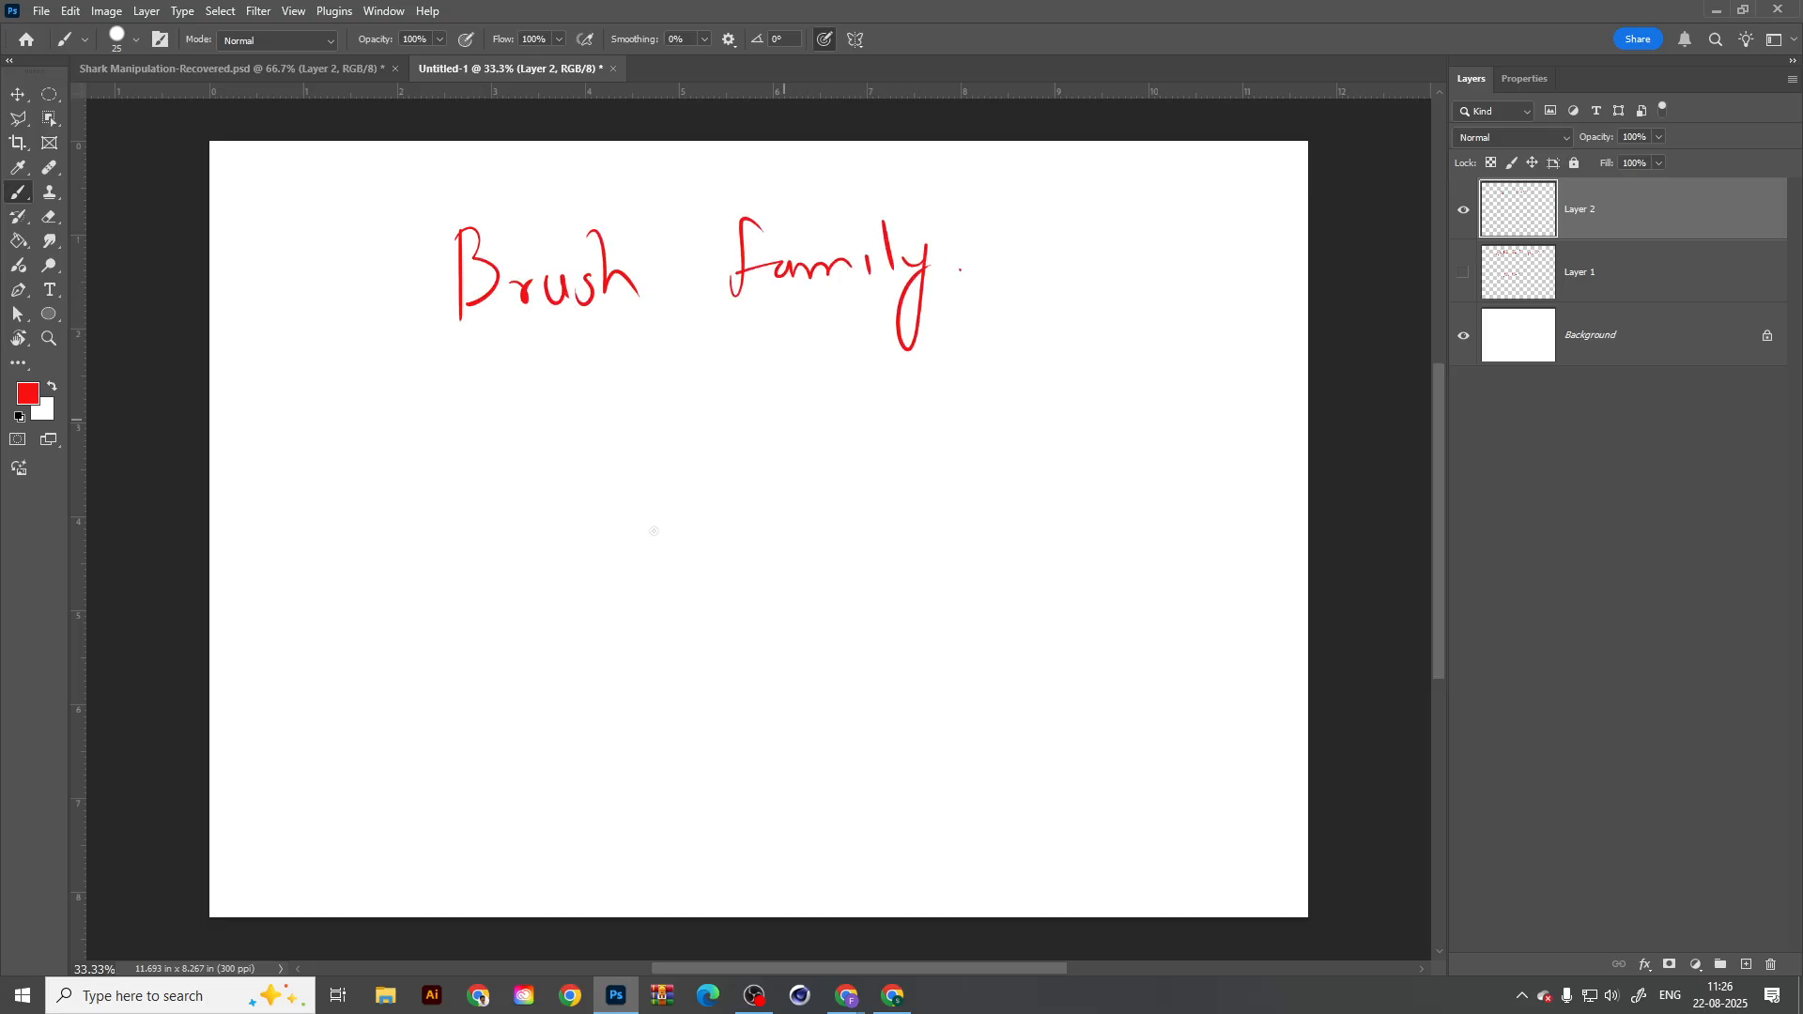
Step: Handwrite "Pen family." in the lower half of the canvas, below the brush note
mouse_move(498, 621)
mouse_down()
mouse_move(495, 694)
mouse_move(515, 632)
mouse_move(582, 662)
mouse_up()
mouse_move(676, 634)
mouse_down()
mouse_move(765, 627)
mouse_move(786, 591)
mouse_move(803, 681)
mouse_move(843, 612)
mouse_up()
click(857, 608)
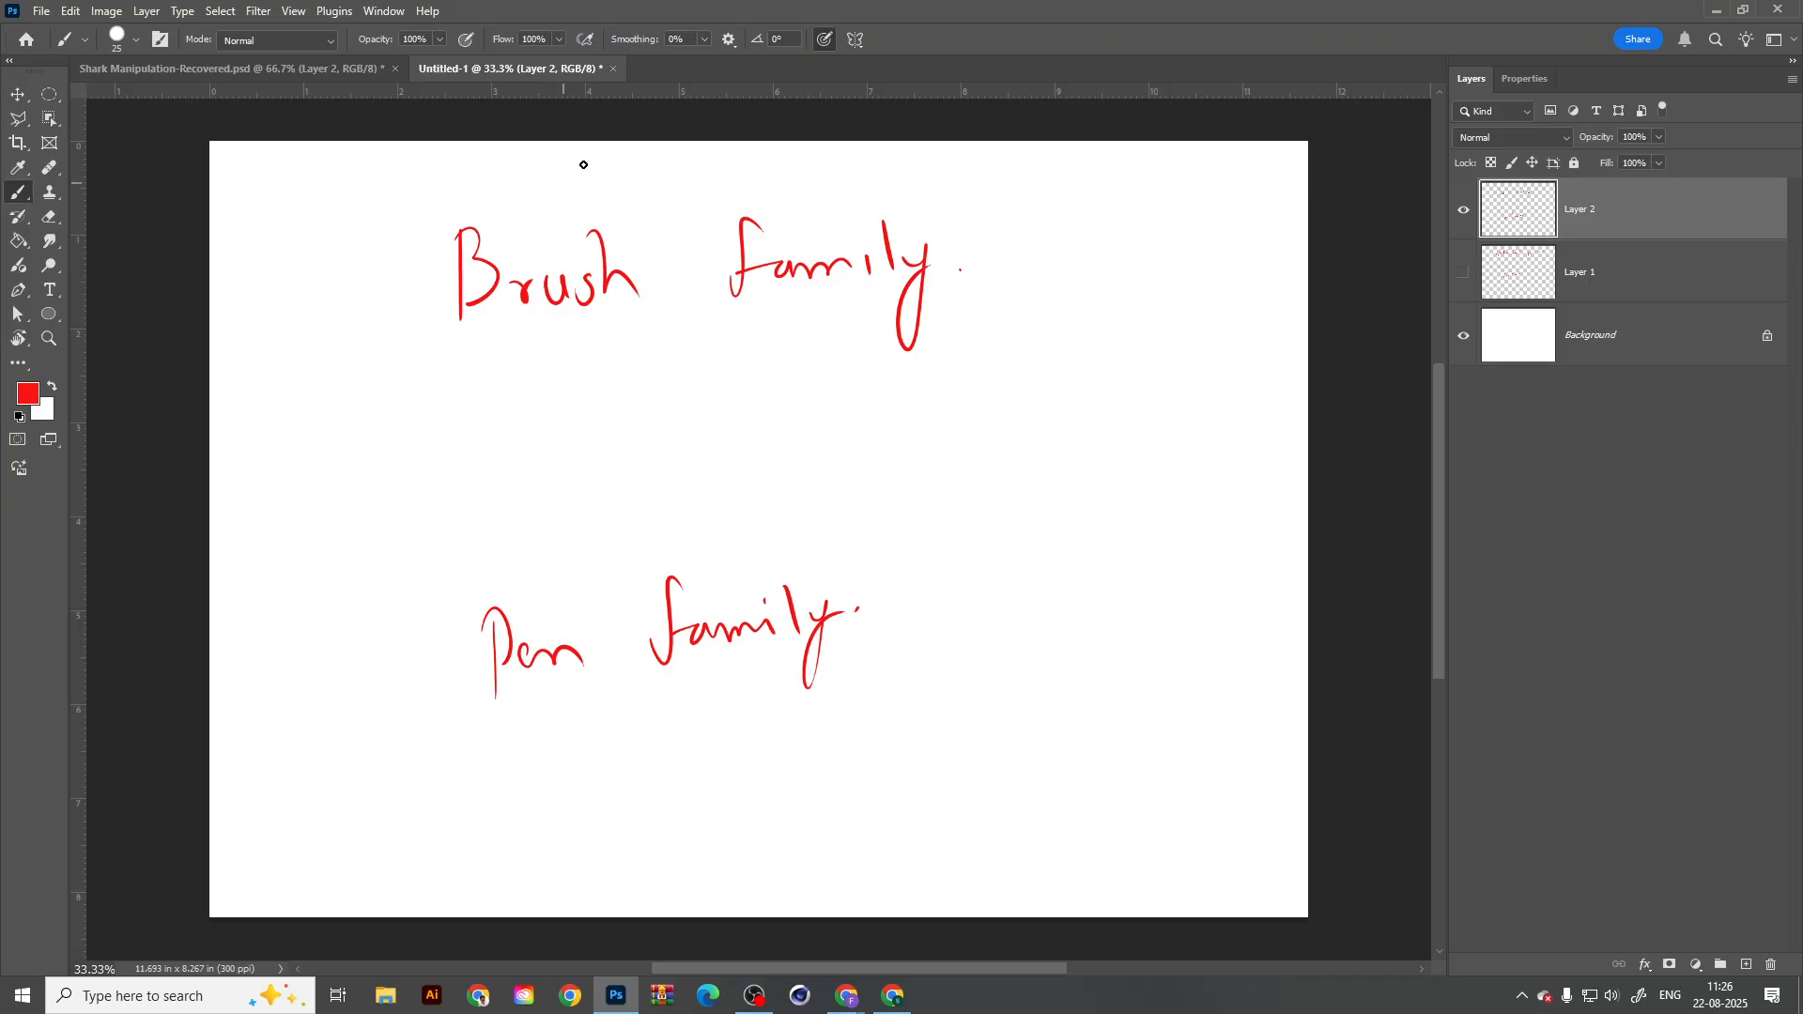
mouse_move(385, 359)
mouse_down()
mouse_move(416, 324)
mouse_move(424, 418)
mouse_up()
key(ctrl+z)
key(ctrl+z)
Step: Check the Brush tool variants, try a Spot Healing Brush stroke over the area around "Brush", and undo it
right_click(18, 196)
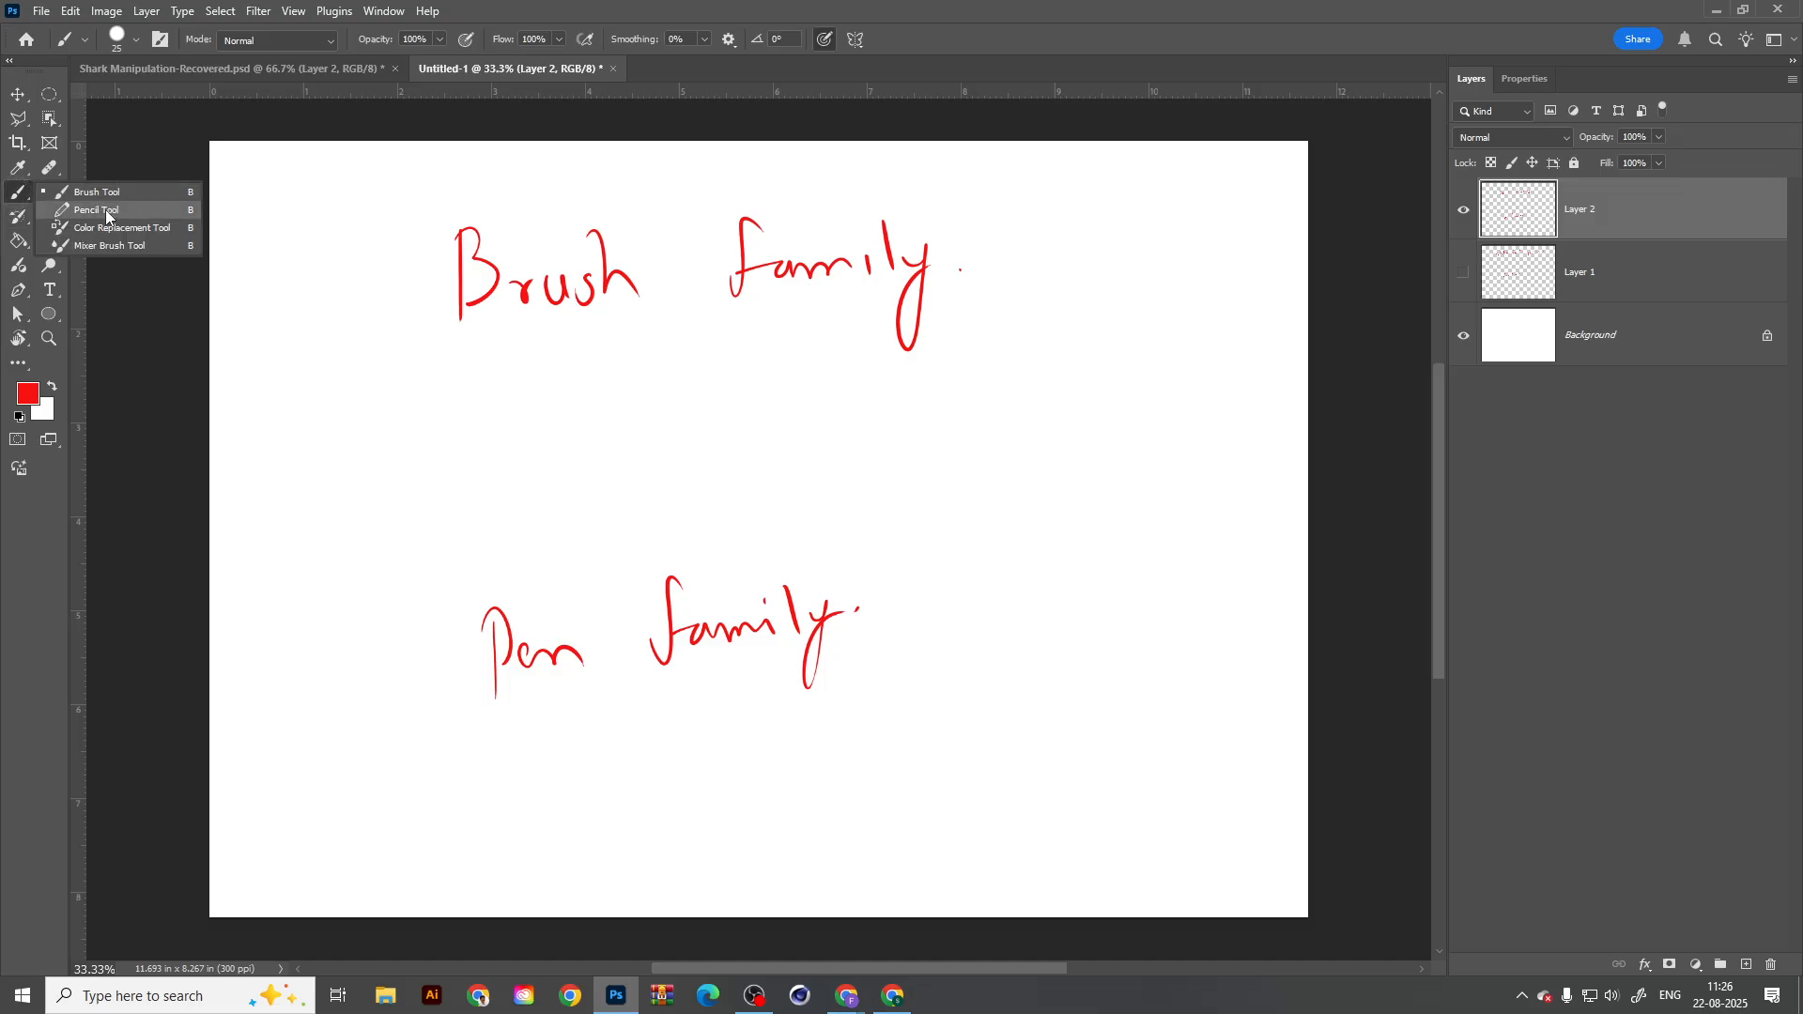
click(13, 197)
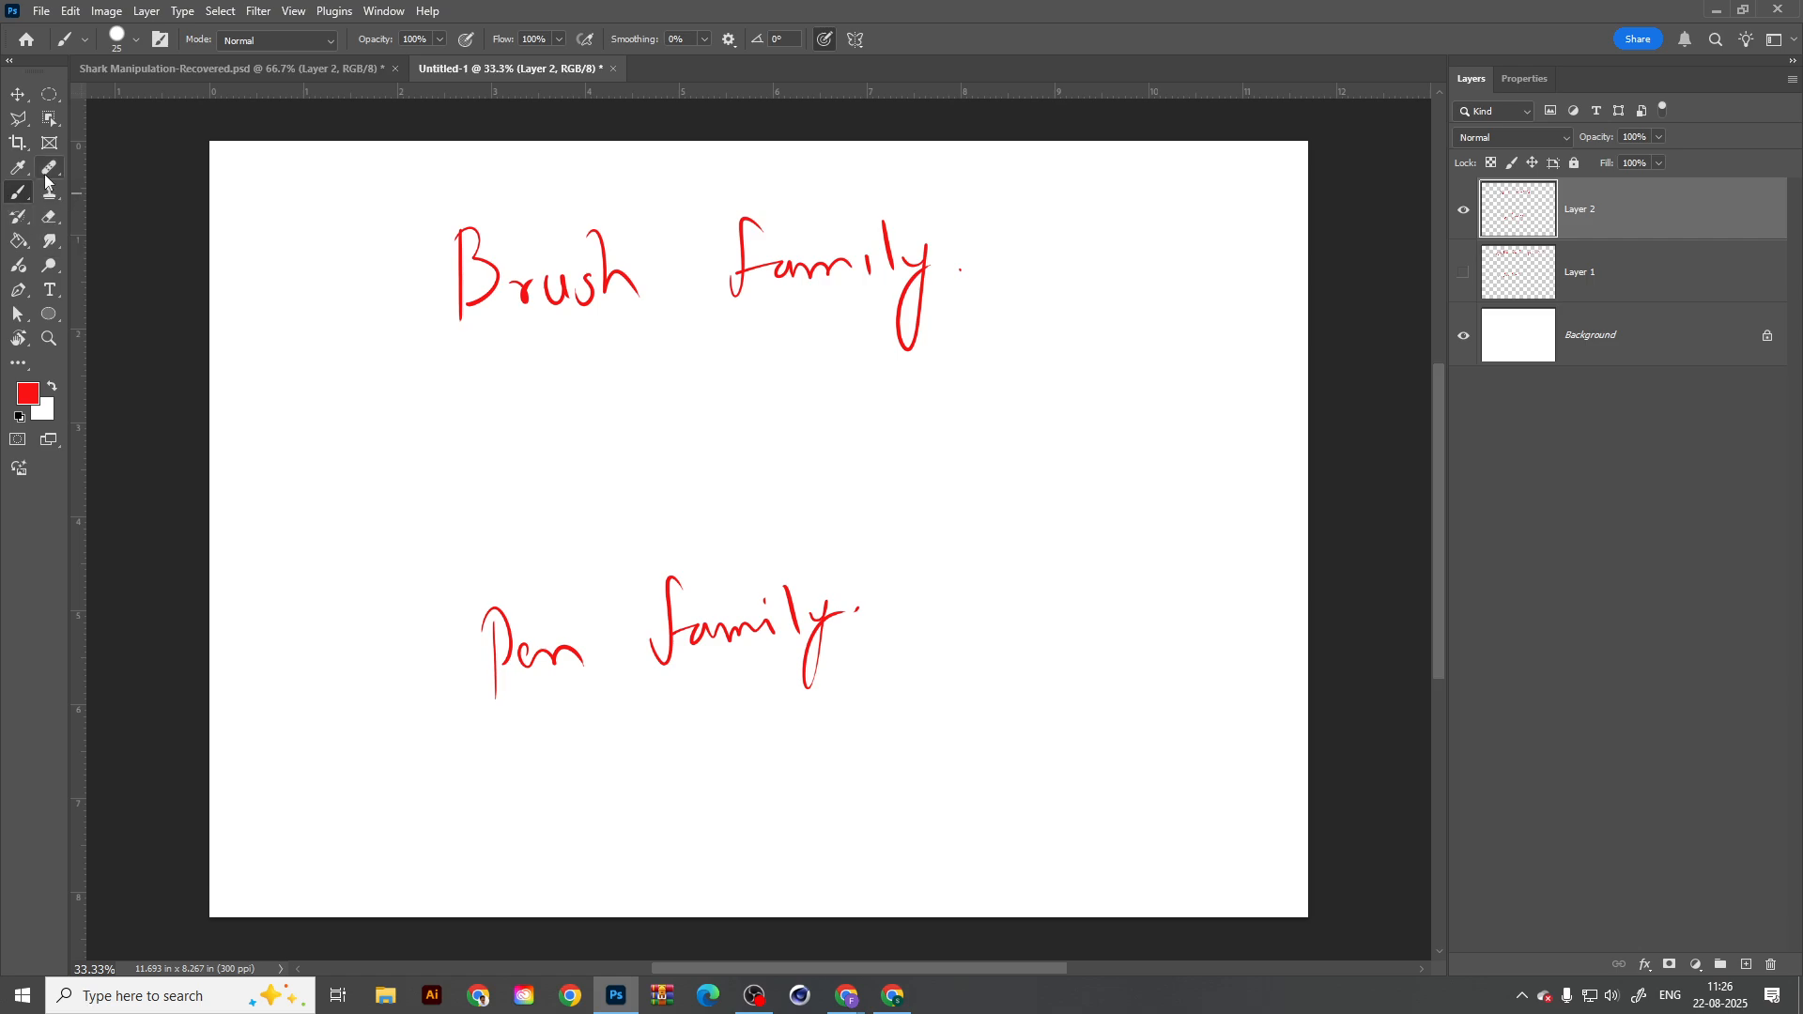
click(43, 173)
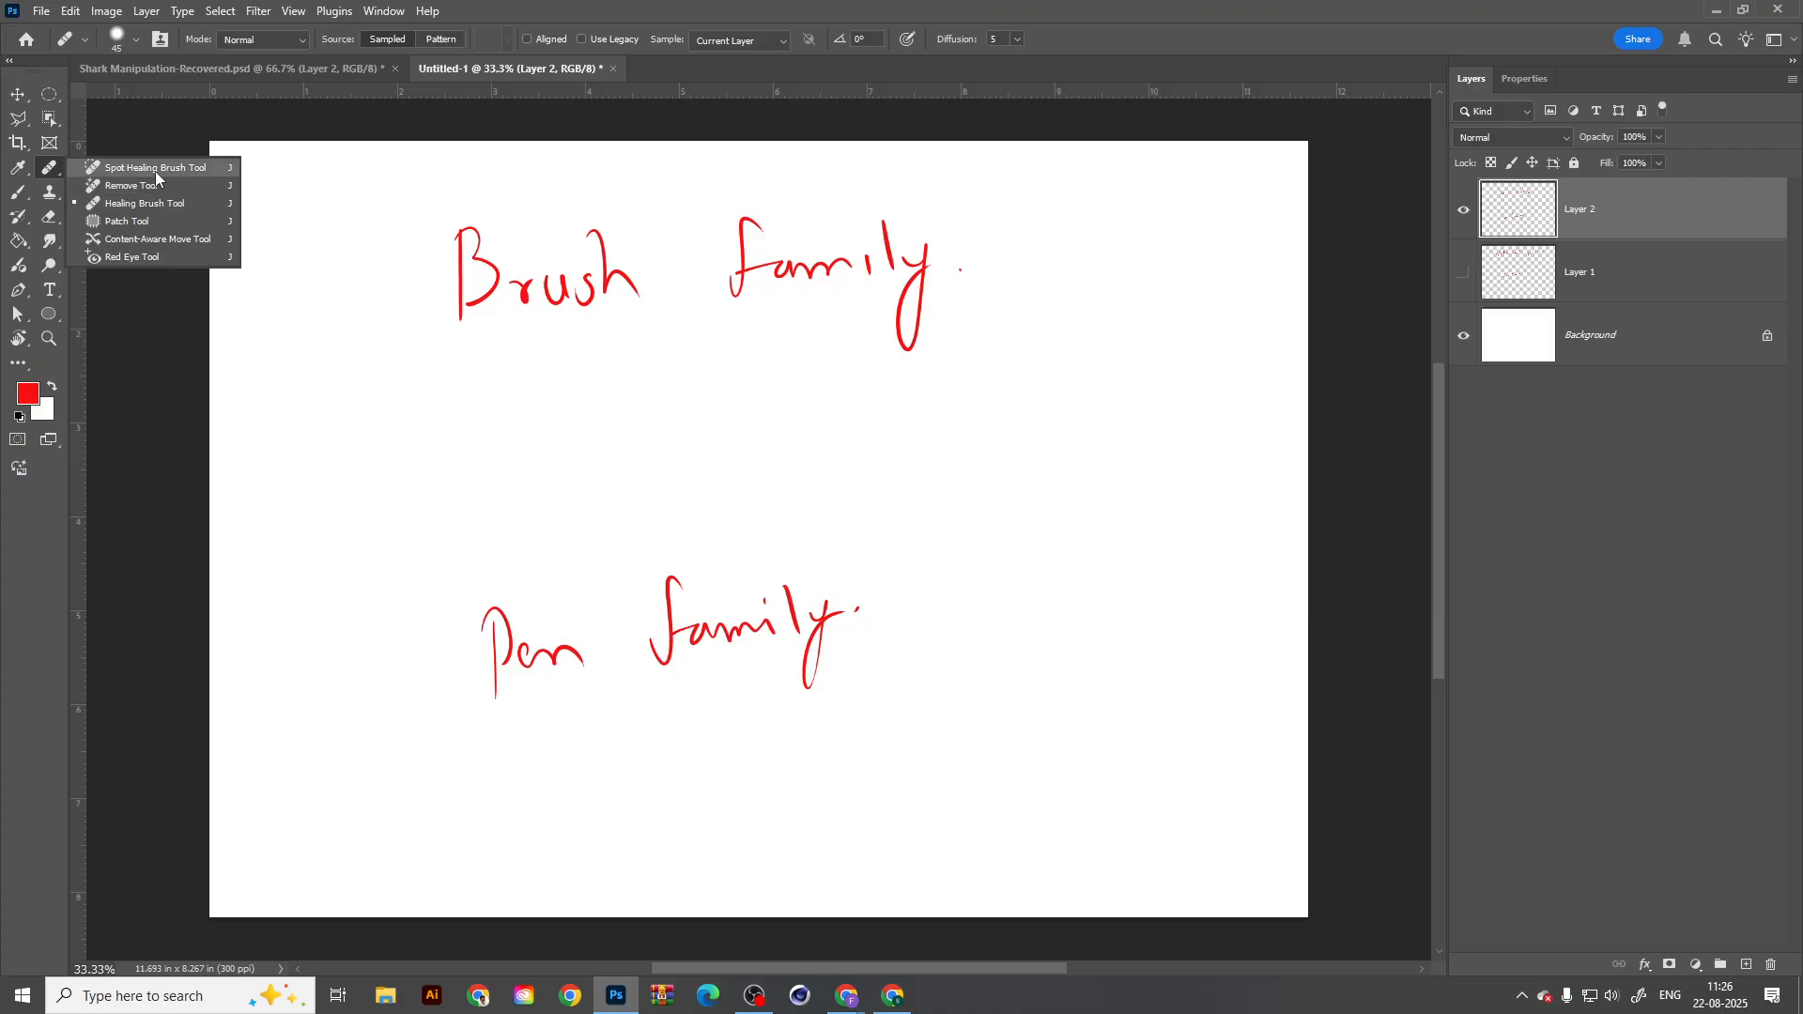
click(151, 173)
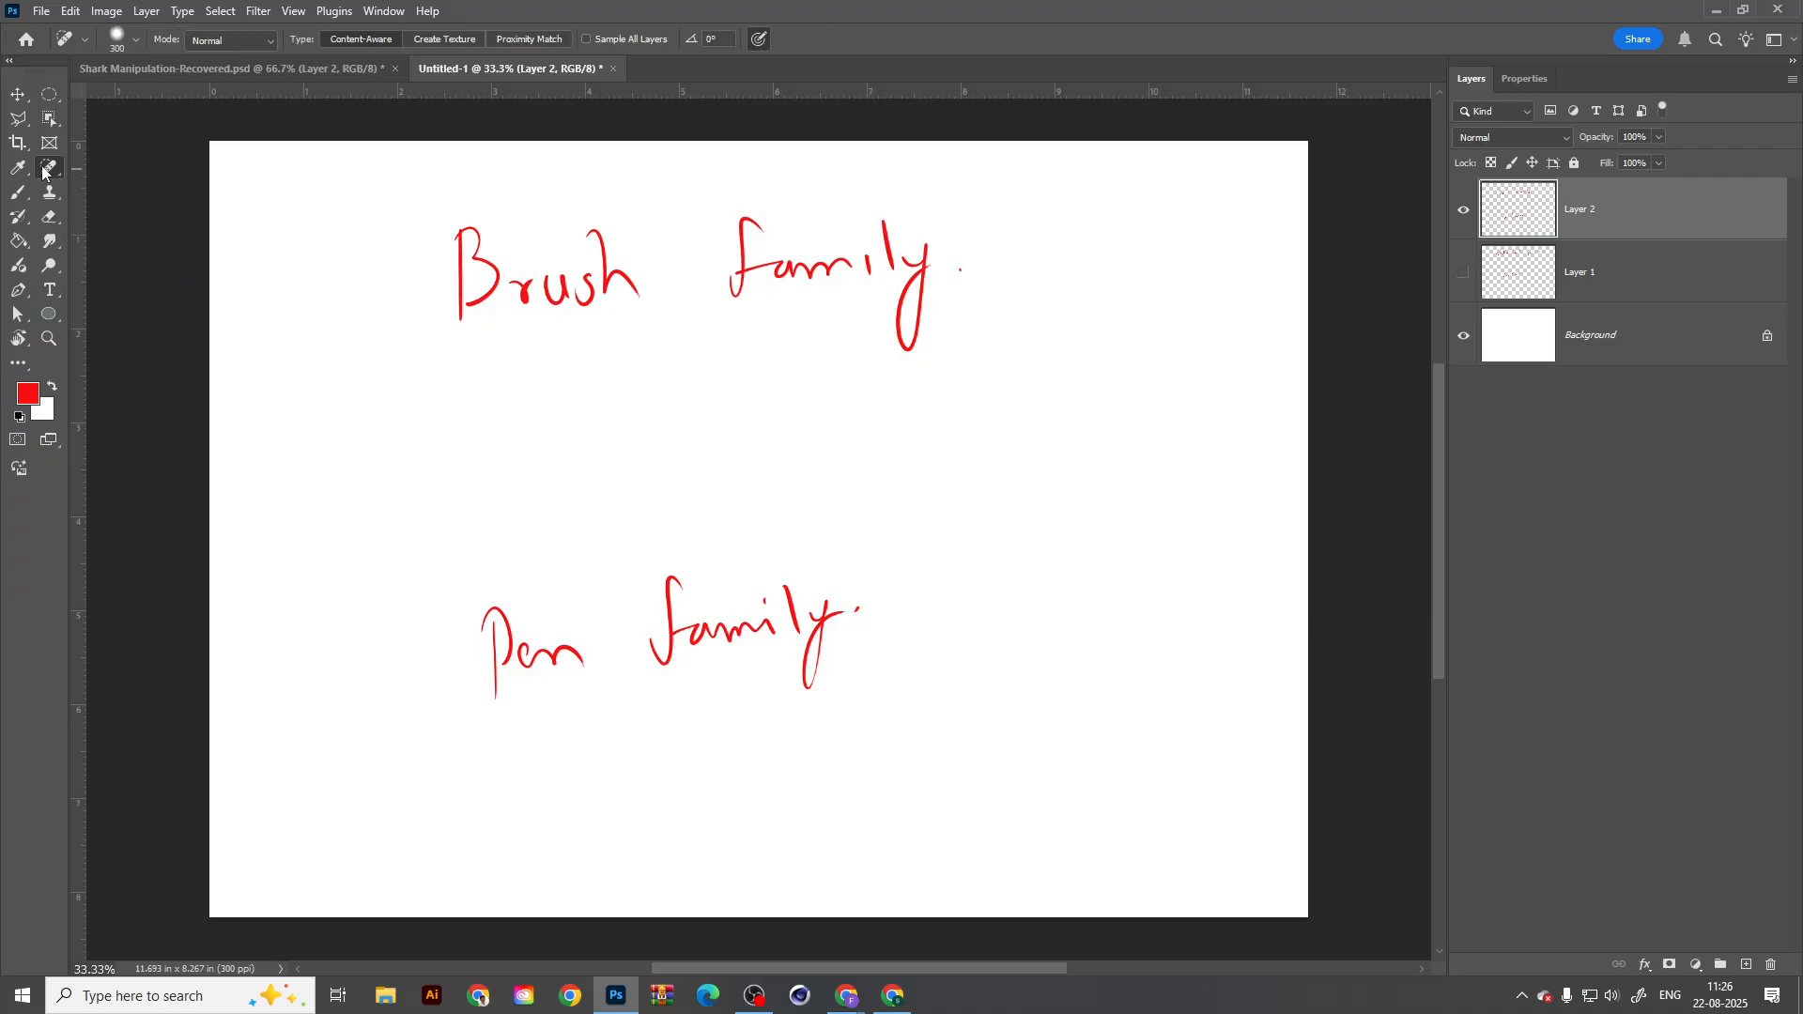
drag(314, 349, 587, 547)
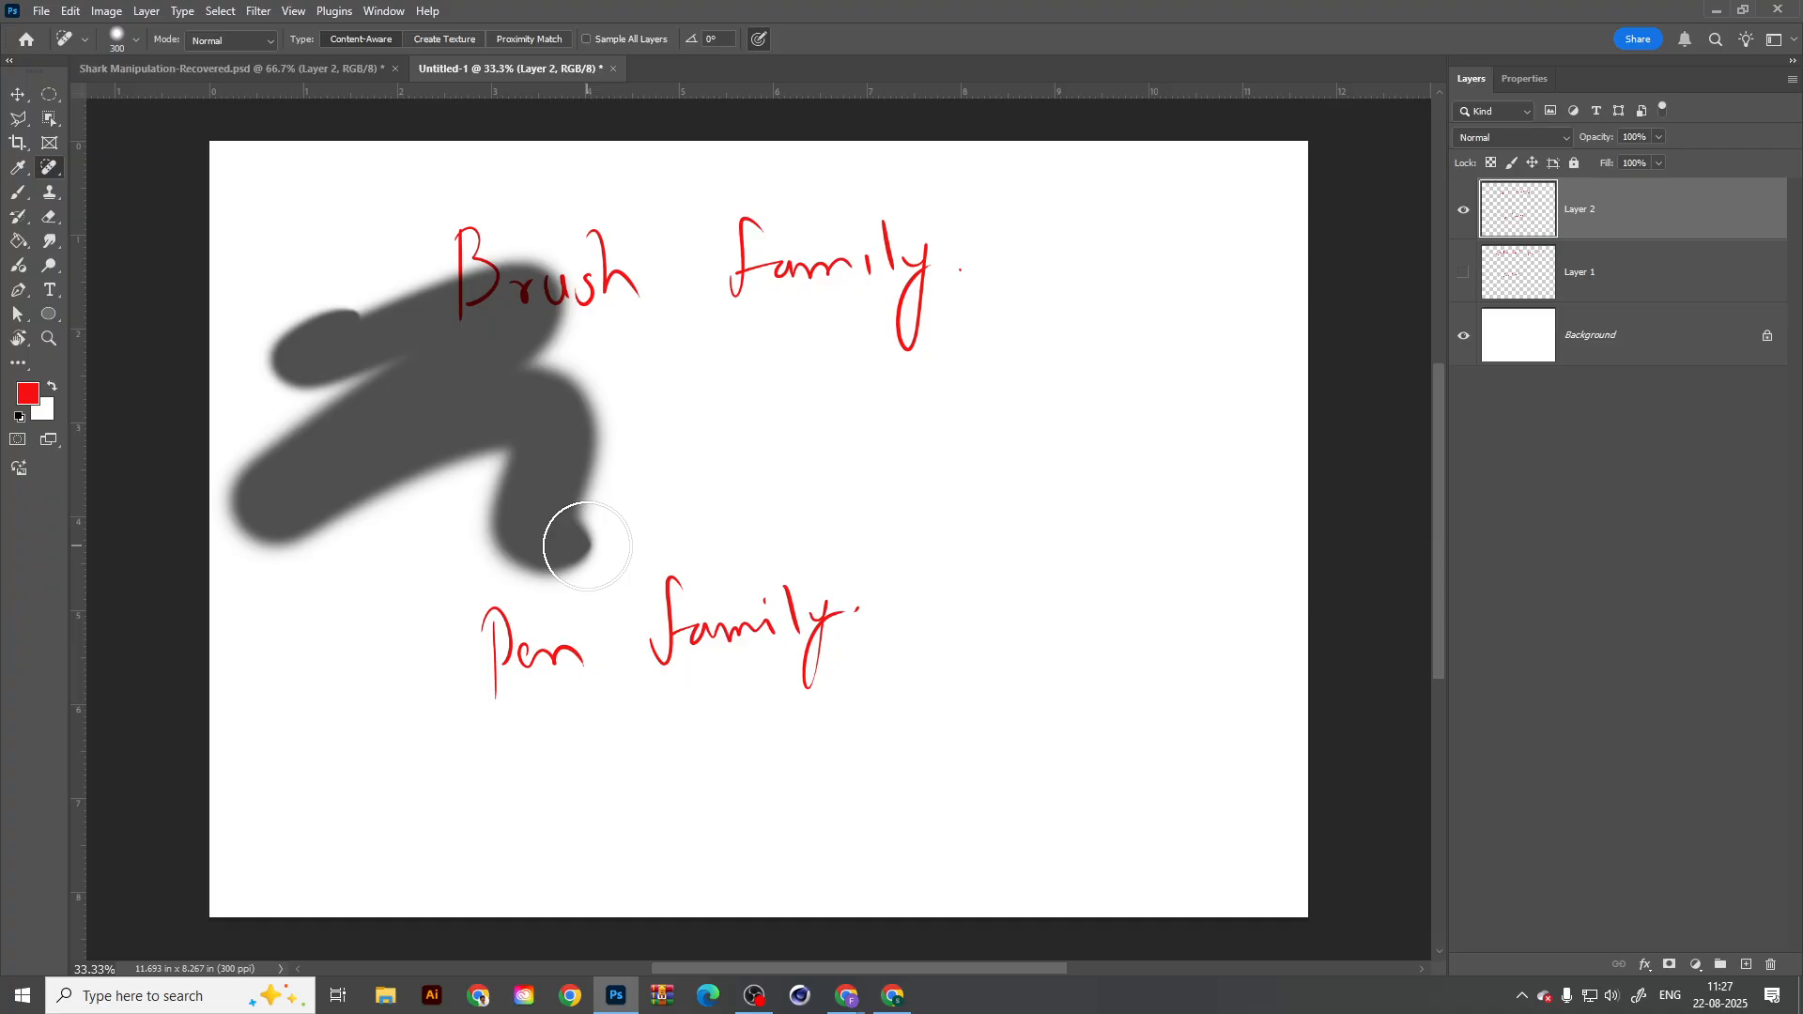
drag(586, 547, 584, 533)
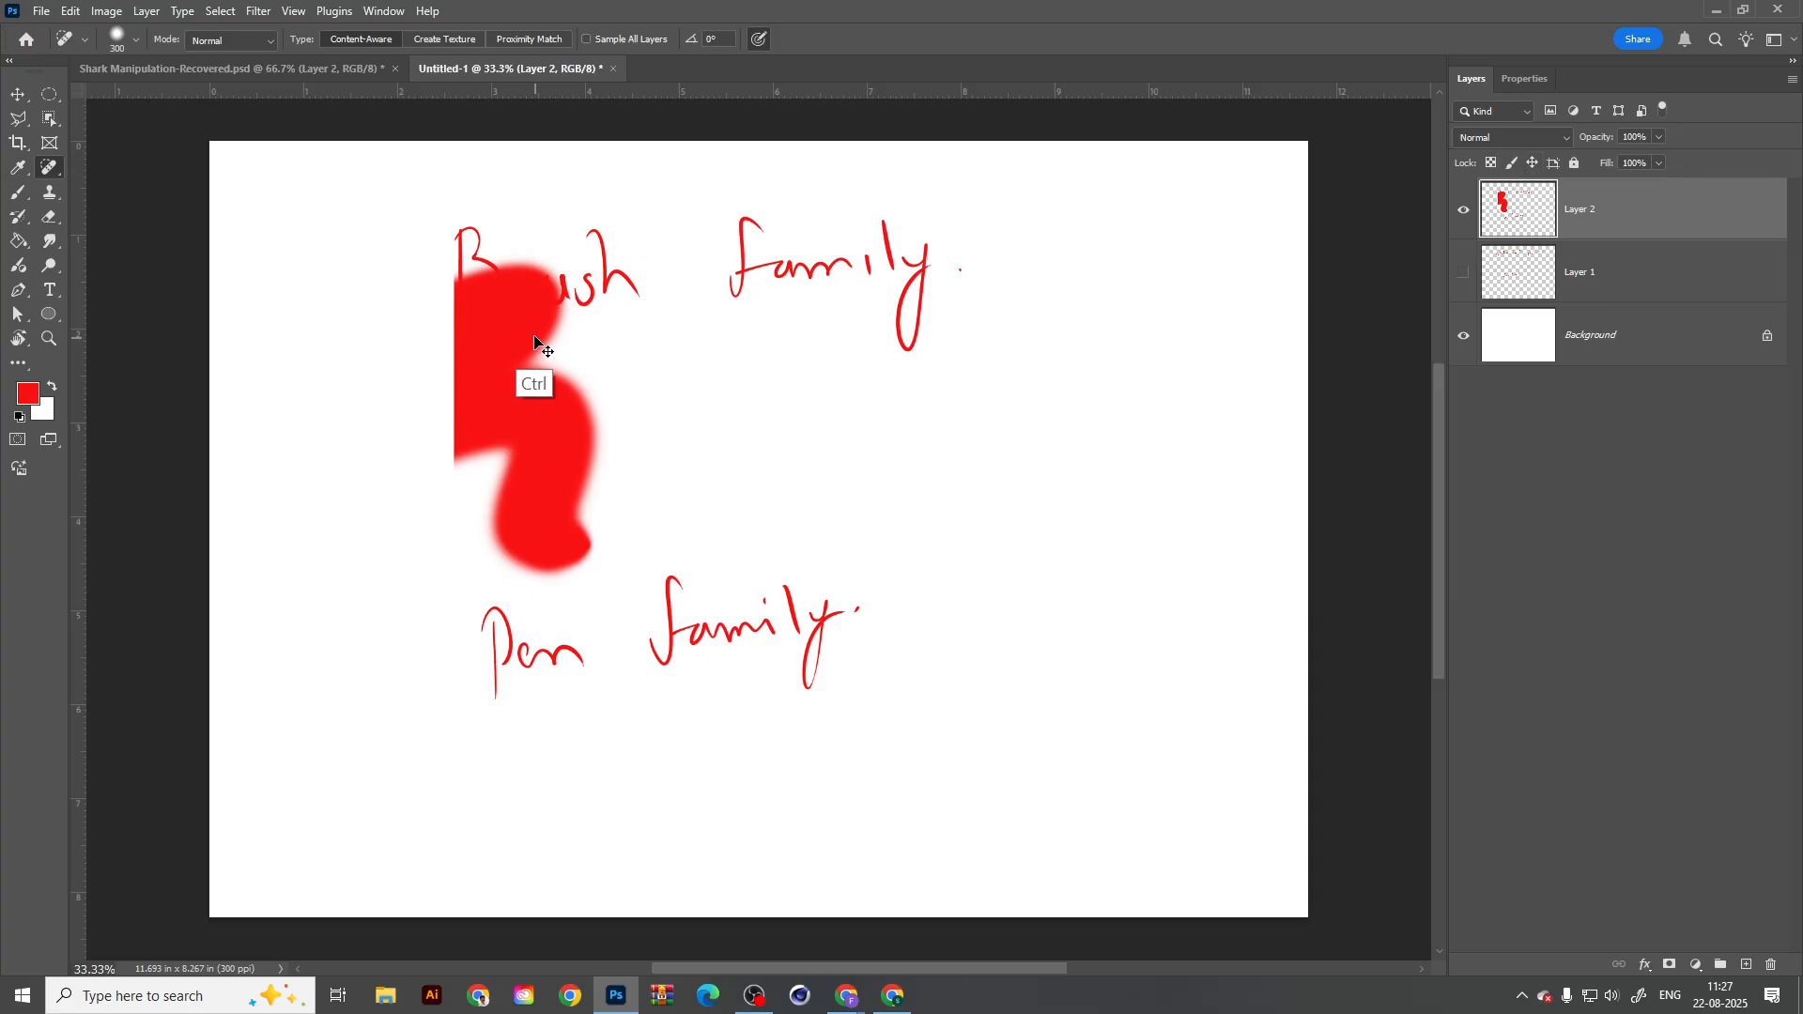
click(18, 93)
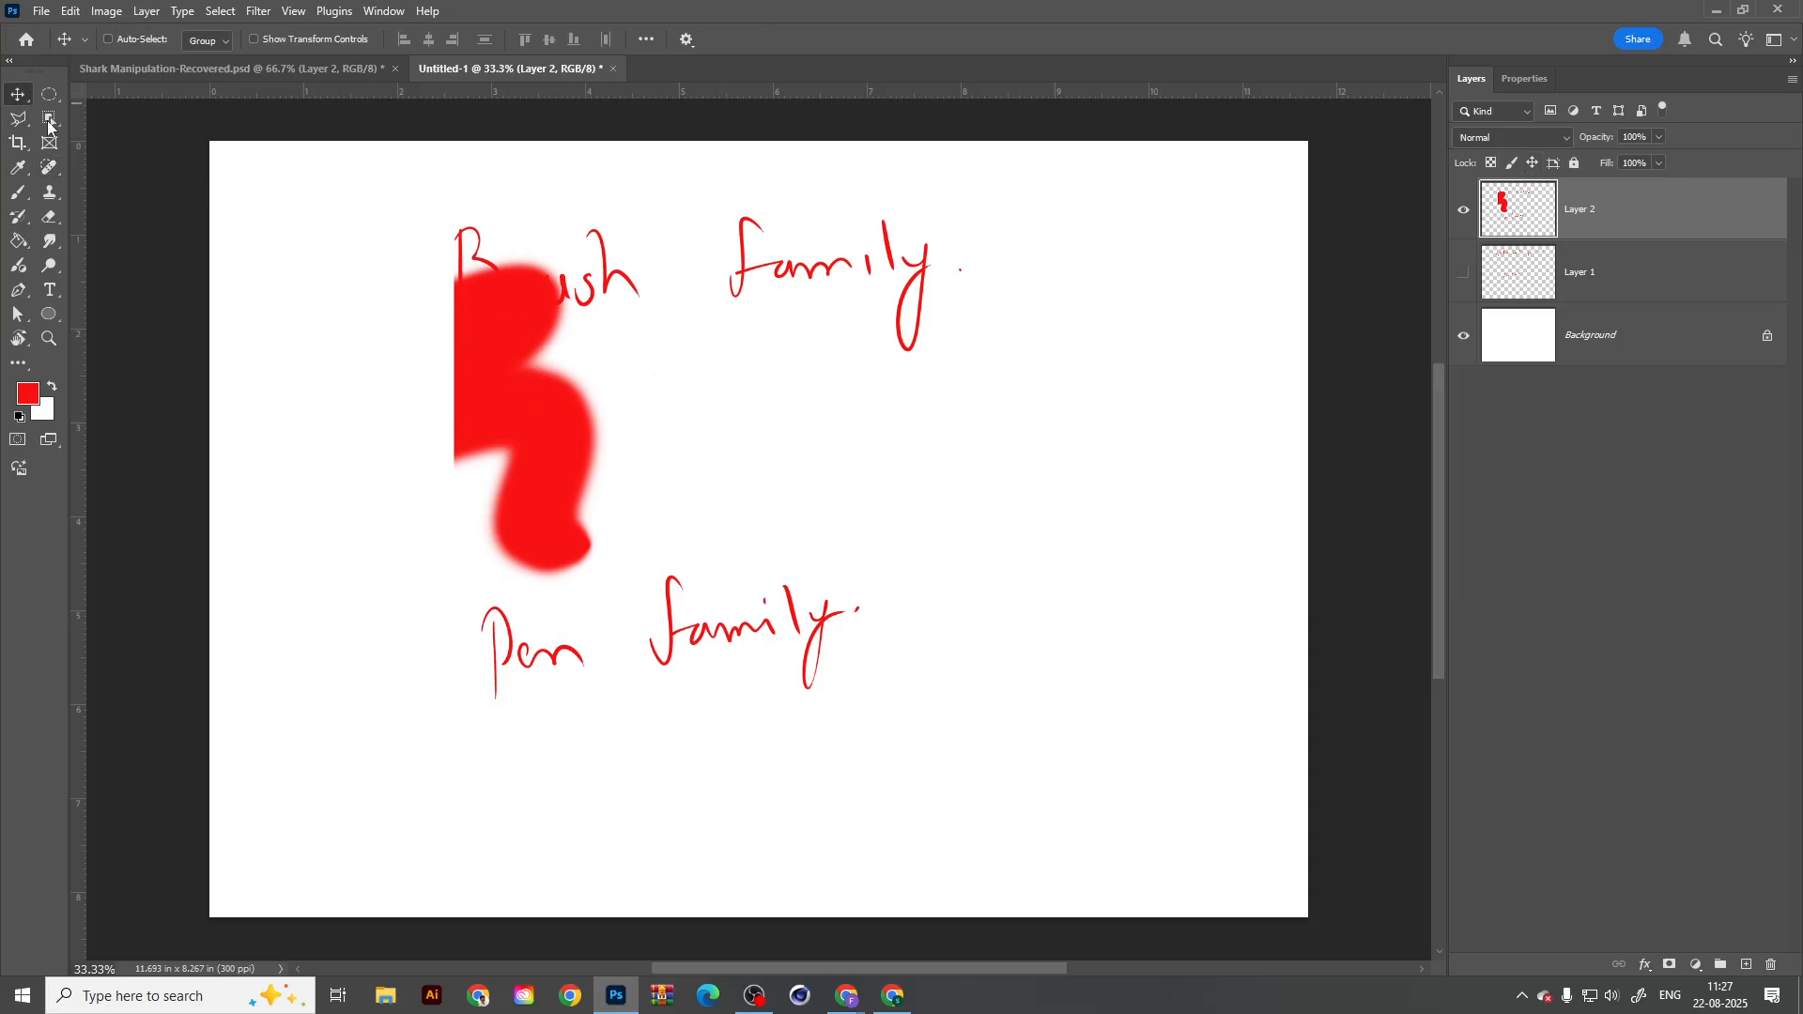
key(ctrl+z)
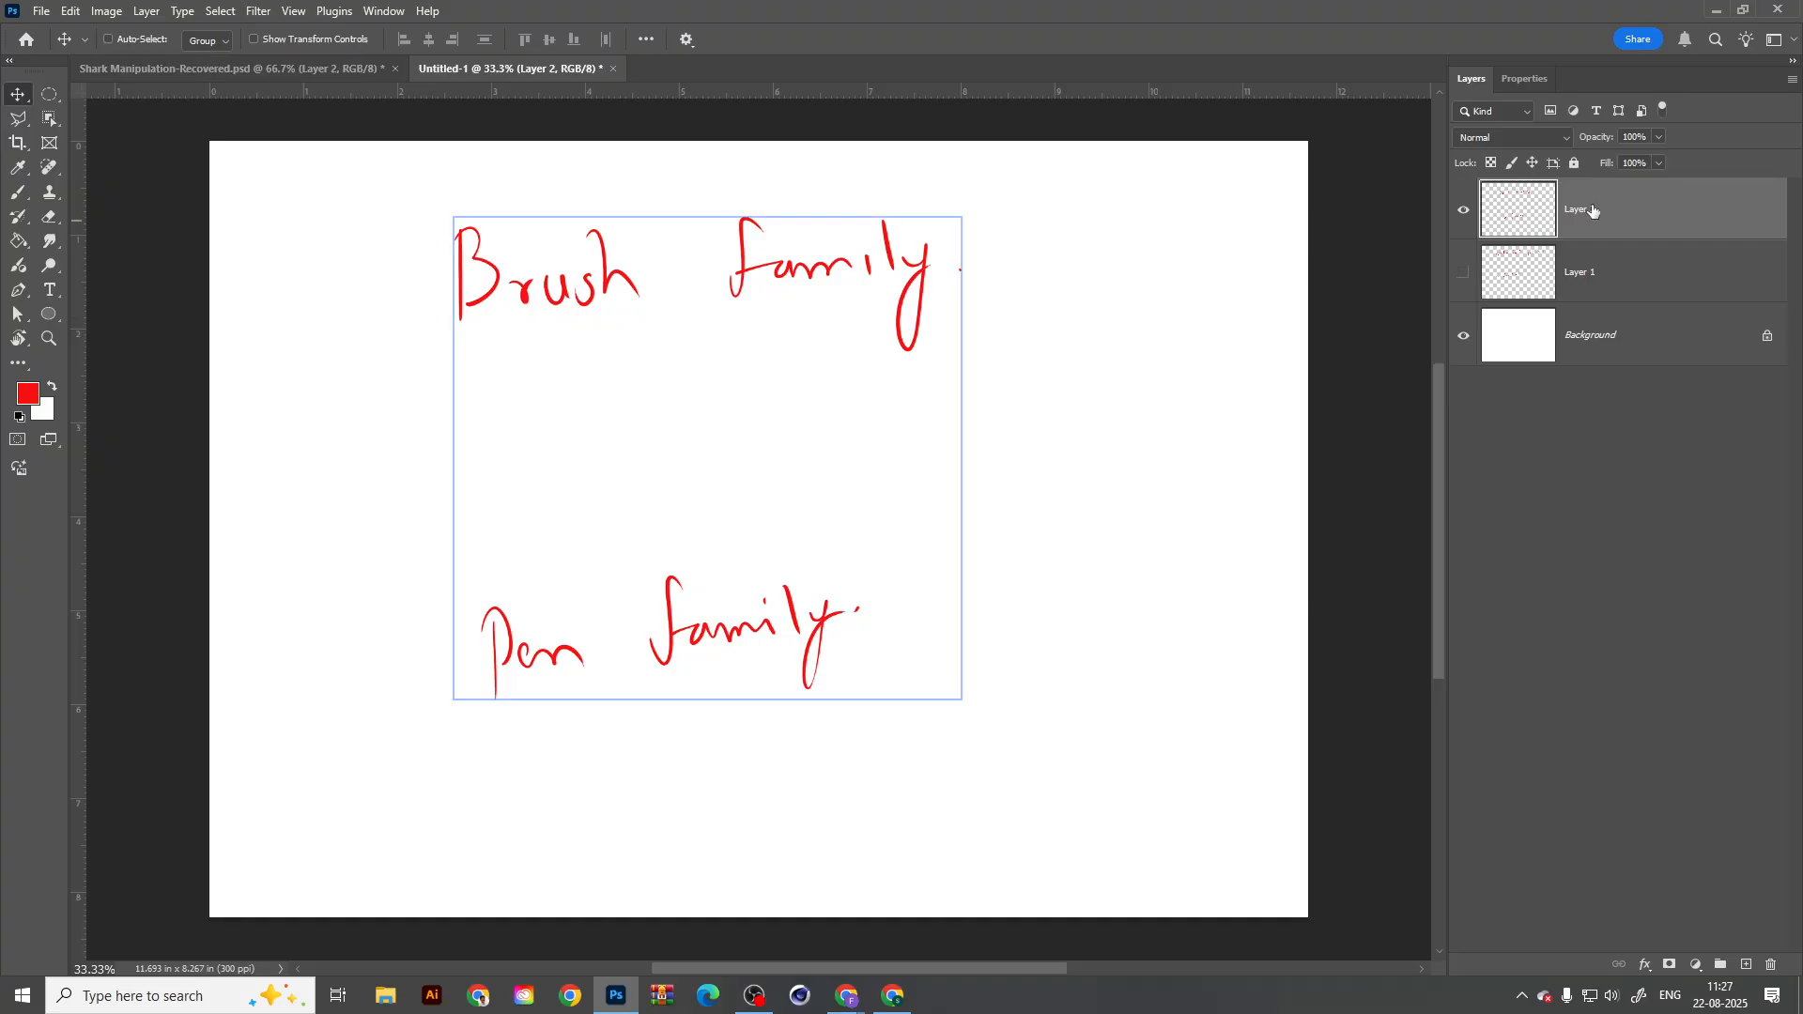
Step: Delete Layer 2 and the hidden Layer 1, and add a new blank layer
key(Delete)
key(Delete)
click(1747, 964)
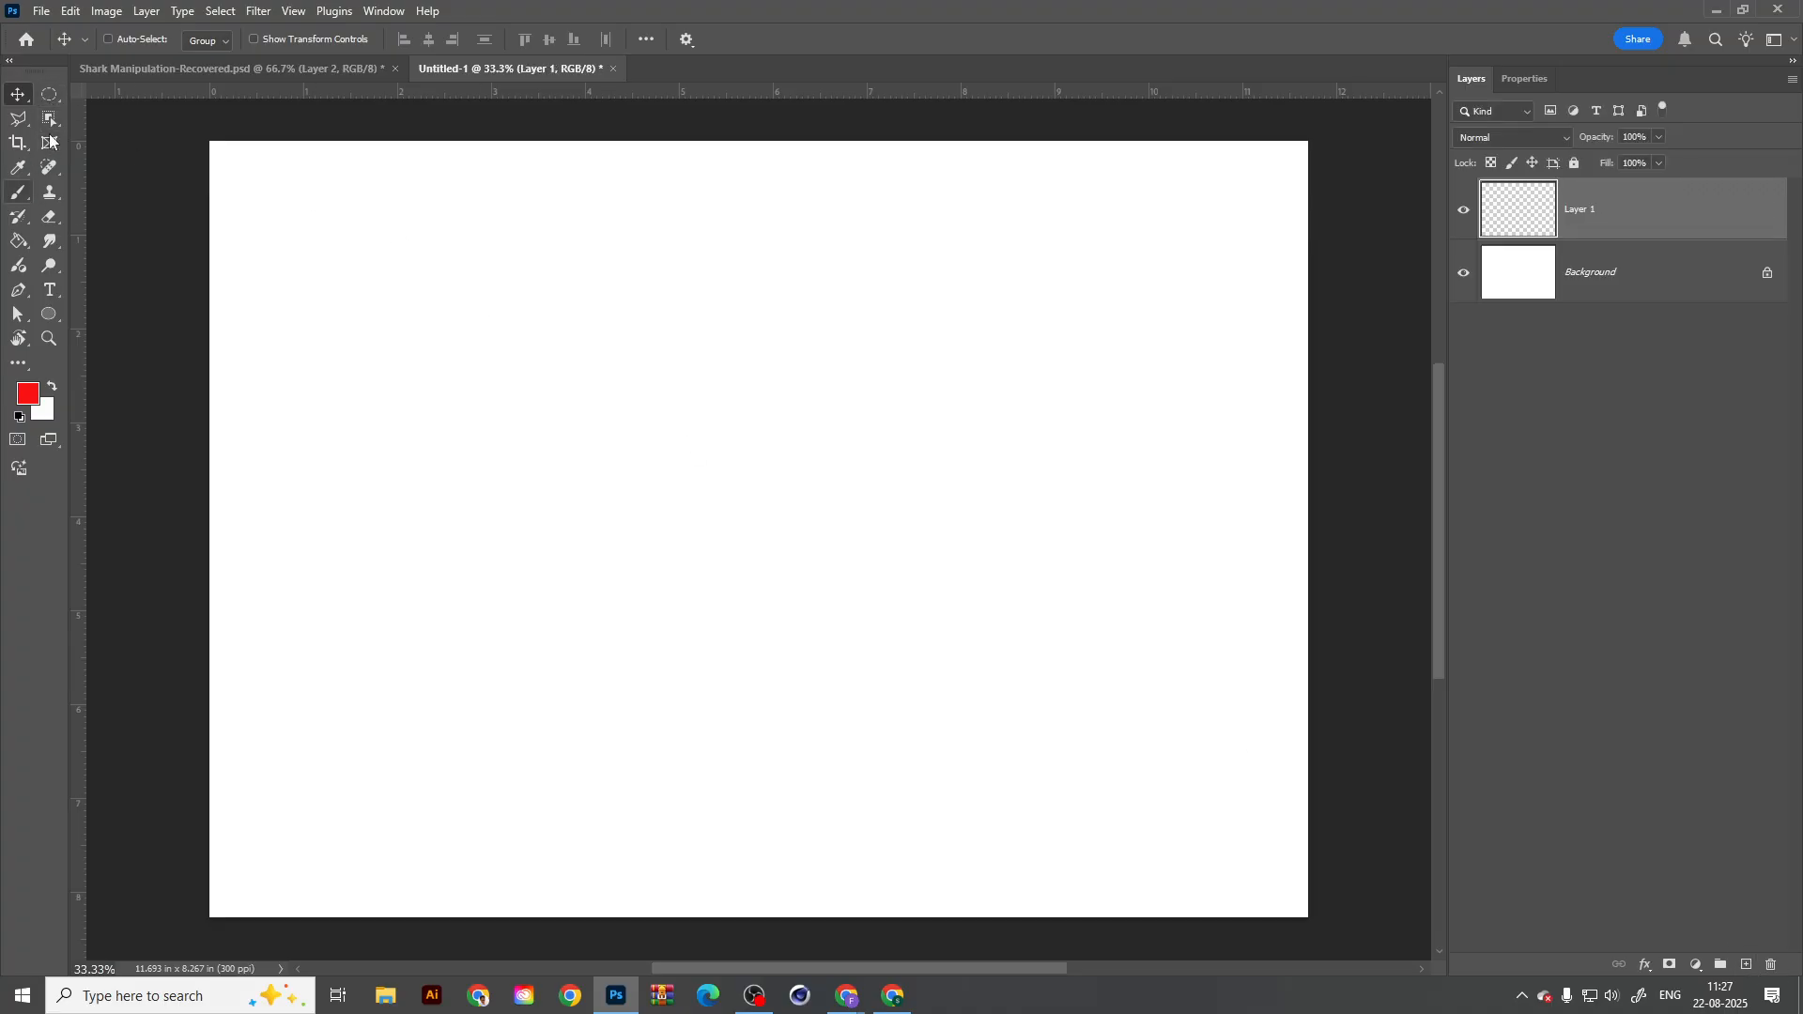
Step: Handwrite the heading "Selection tool" with the red brush near the canvas's upper edge
click(17, 192)
mouse_move(466, 169)
mouse_down()
mouse_move(429, 203)
mouse_move(483, 206)
mouse_up()
drag(495, 167, 543, 212)
drag(562, 156, 559, 212)
mouse_move(552, 189)
mouse_down()
mouse_move(588, 184)
mouse_move(584, 205)
mouse_up()
mouse_move(597, 200)
mouse_down()
mouse_move(608, 185)
mouse_move(706, 212)
mouse_up()
drag(702, 197, 741, 190)
drag(764, 188, 792, 199)
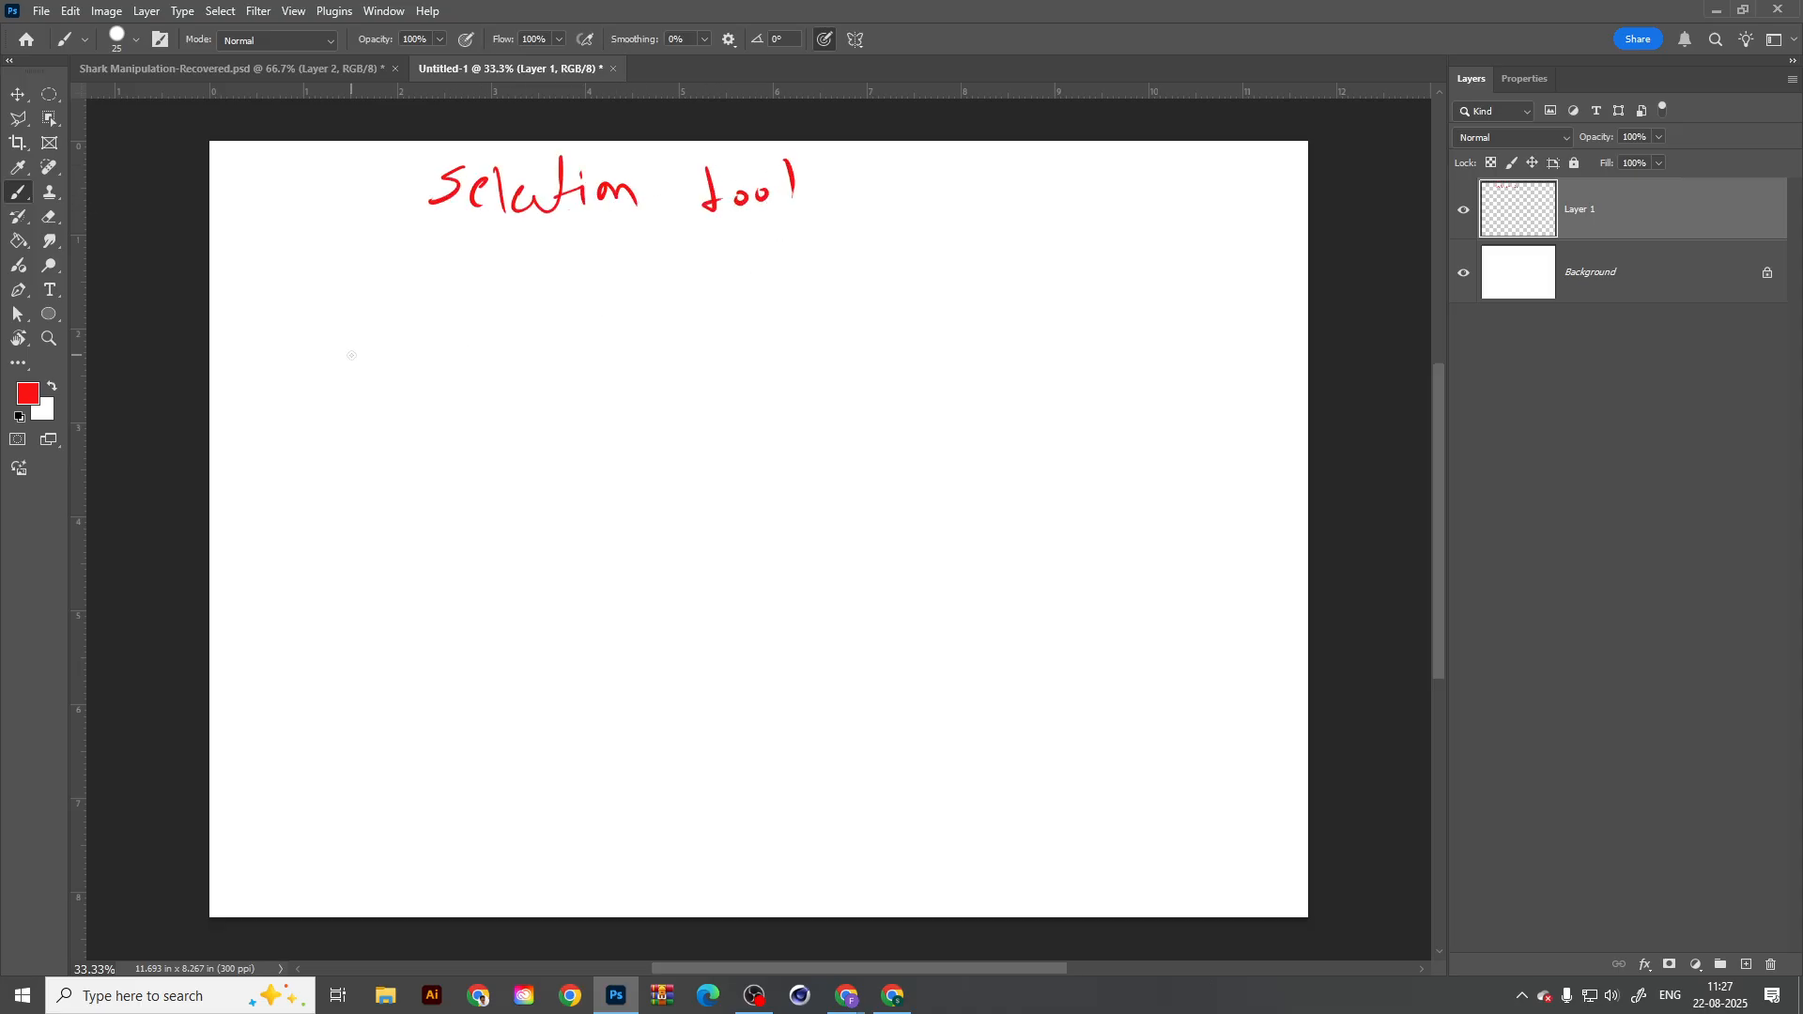
Step: Handwrite "rectangular marquee tool" as the first list line under the heading
drag(357, 297, 373, 314)
drag(385, 300, 399, 310)
drag(418, 283, 421, 318)
drag(445, 270, 442, 315)
drag(435, 299, 508, 318)
drag(535, 289, 522, 366)
drag(545, 293, 590, 306)
drag(612, 295, 754, 299)
mouse_move(772, 277)
mouse_down()
mouse_move(766, 291)
mouse_move(787, 282)
mouse_up()
mouse_move(791, 281)
mouse_down()
mouse_move(810, 278)
mouse_move(841, 322)
mouse_move(876, 281)
mouse_up()
mouse_move(886, 272)
mouse_down()
mouse_move(899, 259)
mouse_move(903, 282)
mouse_up()
mouse_move(930, 272)
mouse_down()
mouse_move(939, 246)
mouse_move(953, 278)
mouse_up()
mouse_move(1006, 209)
mouse_down()
mouse_move(1011, 268)
mouse_move(1049, 254)
mouse_up()
drag(1062, 249, 1068, 250)
drag(1106, 212, 1104, 283)
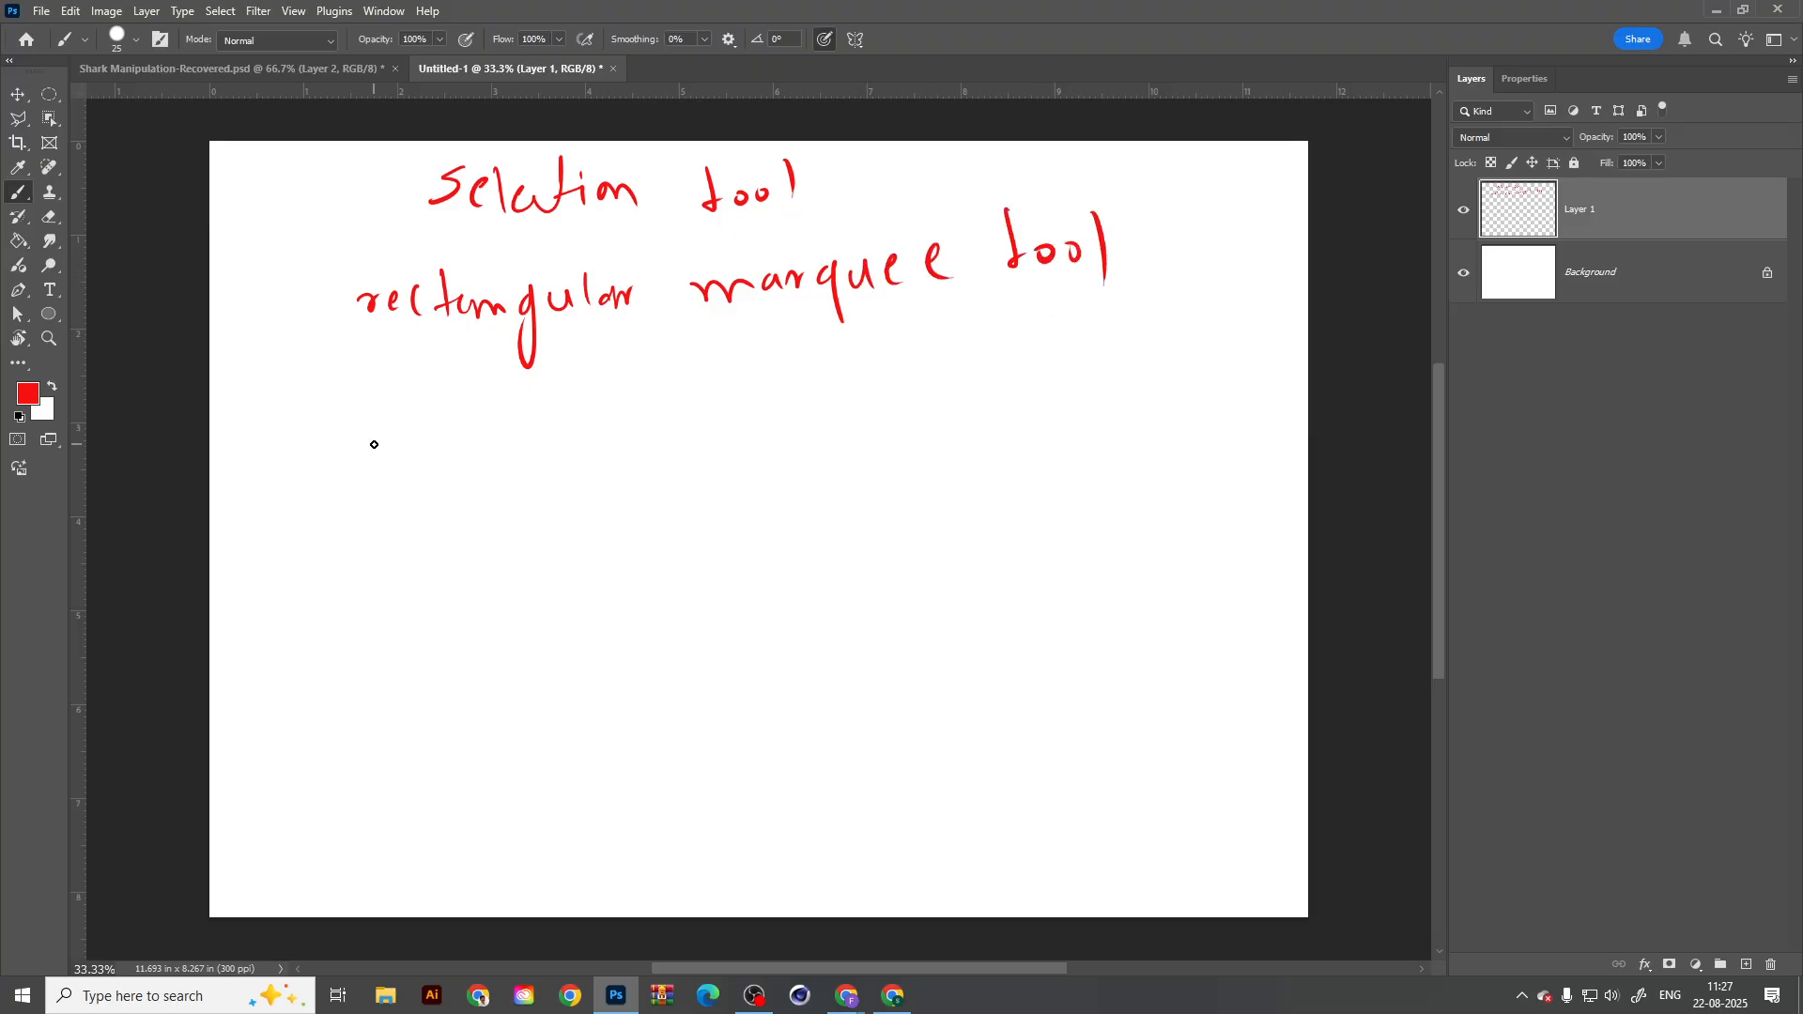
Step: Handwrite "eliptical" as the second list line, followed by ditto lines for the repeated words
drag(374, 444, 396, 469)
drag(420, 447, 458, 512)
drag(441, 439, 467, 477)
mouse_move(474, 457)
mouse_down()
mouse_move(510, 448)
mouse_move(491, 436)
mouse_move(545, 419)
mouse_move(574, 460)
mouse_up()
mouse_move(584, 398)
mouse_down()
mouse_move(593, 460)
mouse_move(806, 420)
mouse_up()
drag(815, 372, 830, 431)
drag(880, 410, 1115, 386)
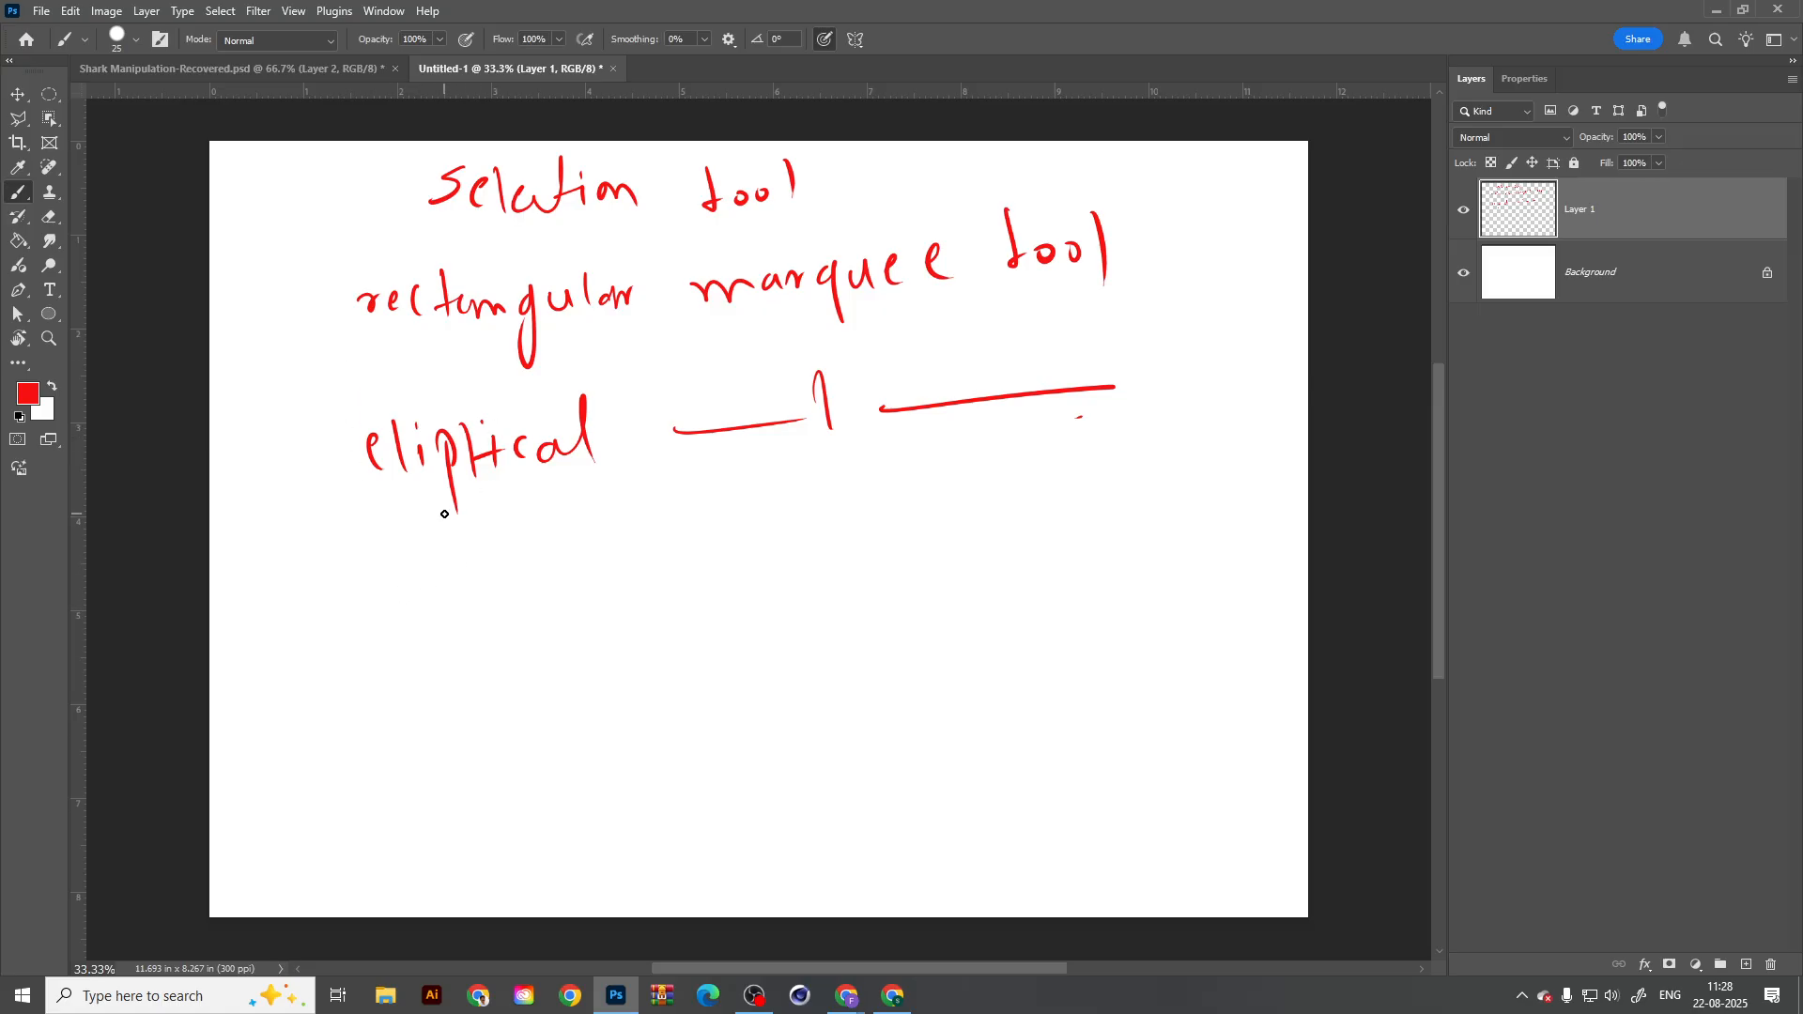
Step: Handwrite "polygon lasso tool" below the elliptical line of the list
mouse_move(392, 561)
mouse_down()
mouse_move(393, 627)
mouse_move(403, 587)
mouse_move(429, 594)
mouse_up()
drag(441, 558, 460, 644)
mouse_move(513, 577)
mouse_down()
mouse_move(497, 629)
mouse_move(528, 593)
mouse_up()
drag(544, 569, 570, 592)
mouse_move(644, 538)
mouse_down()
mouse_move(647, 589)
mouse_move(683, 575)
mouse_up()
mouse_move(720, 544)
mouse_down()
mouse_move(704, 574)
mouse_move(739, 554)
mouse_up()
drag(826, 517, 809, 566)
drag(813, 556, 856, 550)
drag(887, 533, 907, 541)
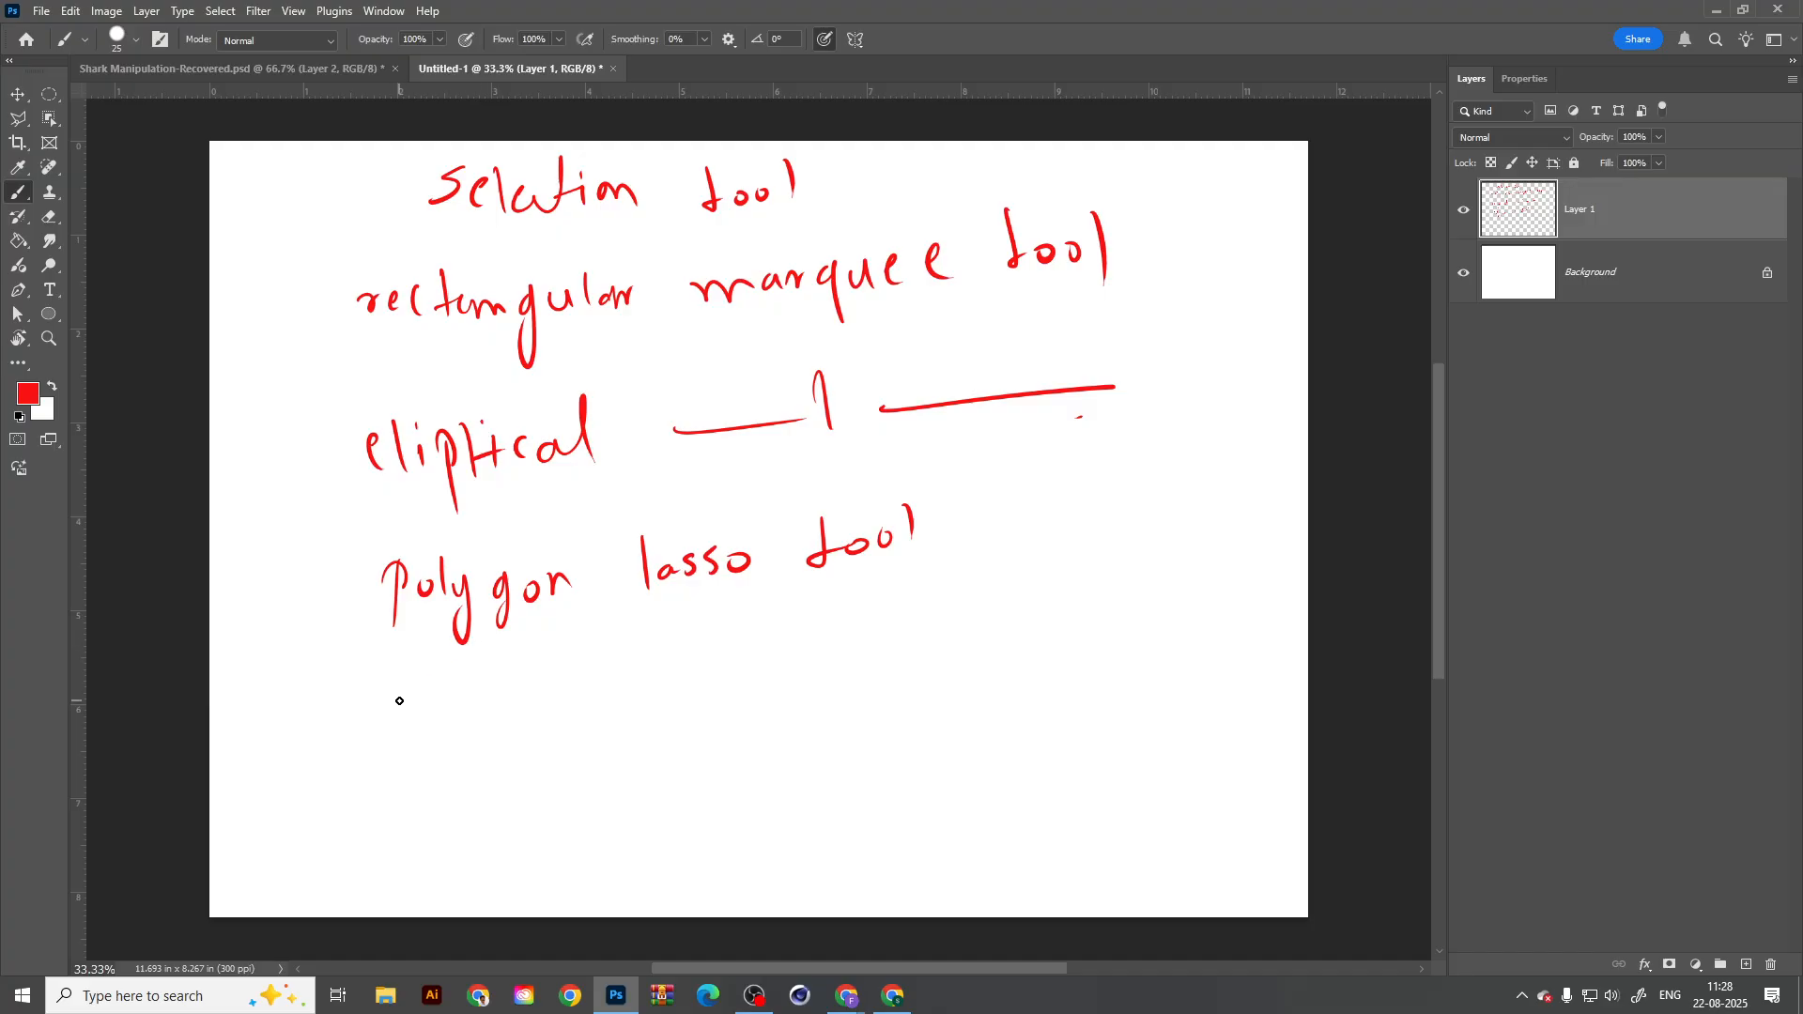
Step: Handwrite "Lasso tool" below the polygon lasso line of the list
mouse_move(400, 676)
mouse_down()
mouse_move(397, 718)
mouse_move(460, 723)
mouse_up()
drag(483, 685, 473, 718)
mouse_move(514, 683)
mouse_down()
mouse_move(499, 713)
mouse_move(550, 688)
mouse_up()
mouse_move(655, 641)
mouse_down()
mouse_move(650, 657)
mouse_move(706, 672)
mouse_up()
drag(738, 658, 735, 661)
drag(761, 632, 757, 659)
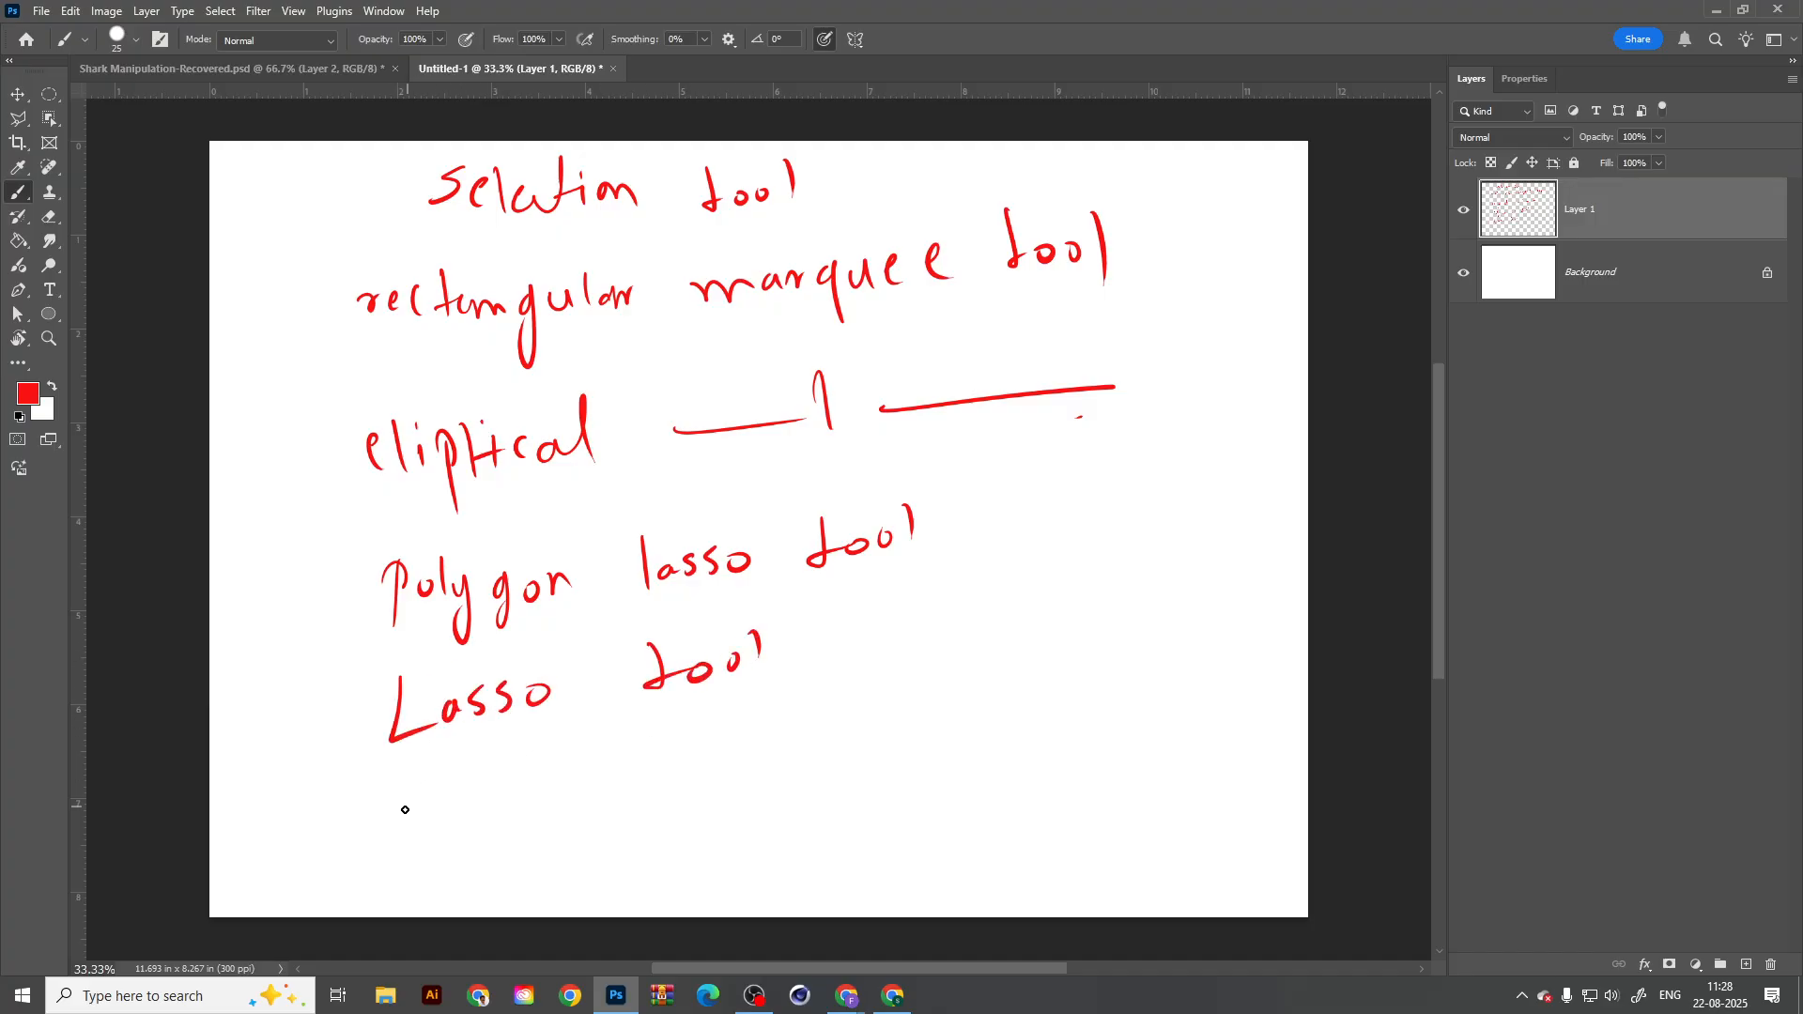
Step: Handwrite "magnetic lasso tool" as the last line of the list
mouse_move(402, 801)
mouse_down()
mouse_move(475, 809)
mouse_move(507, 846)
mouse_move(587, 784)
mouse_move(640, 795)
mouse_up()
drag(723, 732, 721, 784)
mouse_move(749, 772)
mouse_down()
mouse_move(807, 732)
mouse_move(938, 741)
mouse_move(991, 721)
mouse_up()
drag(1021, 697, 1023, 721)
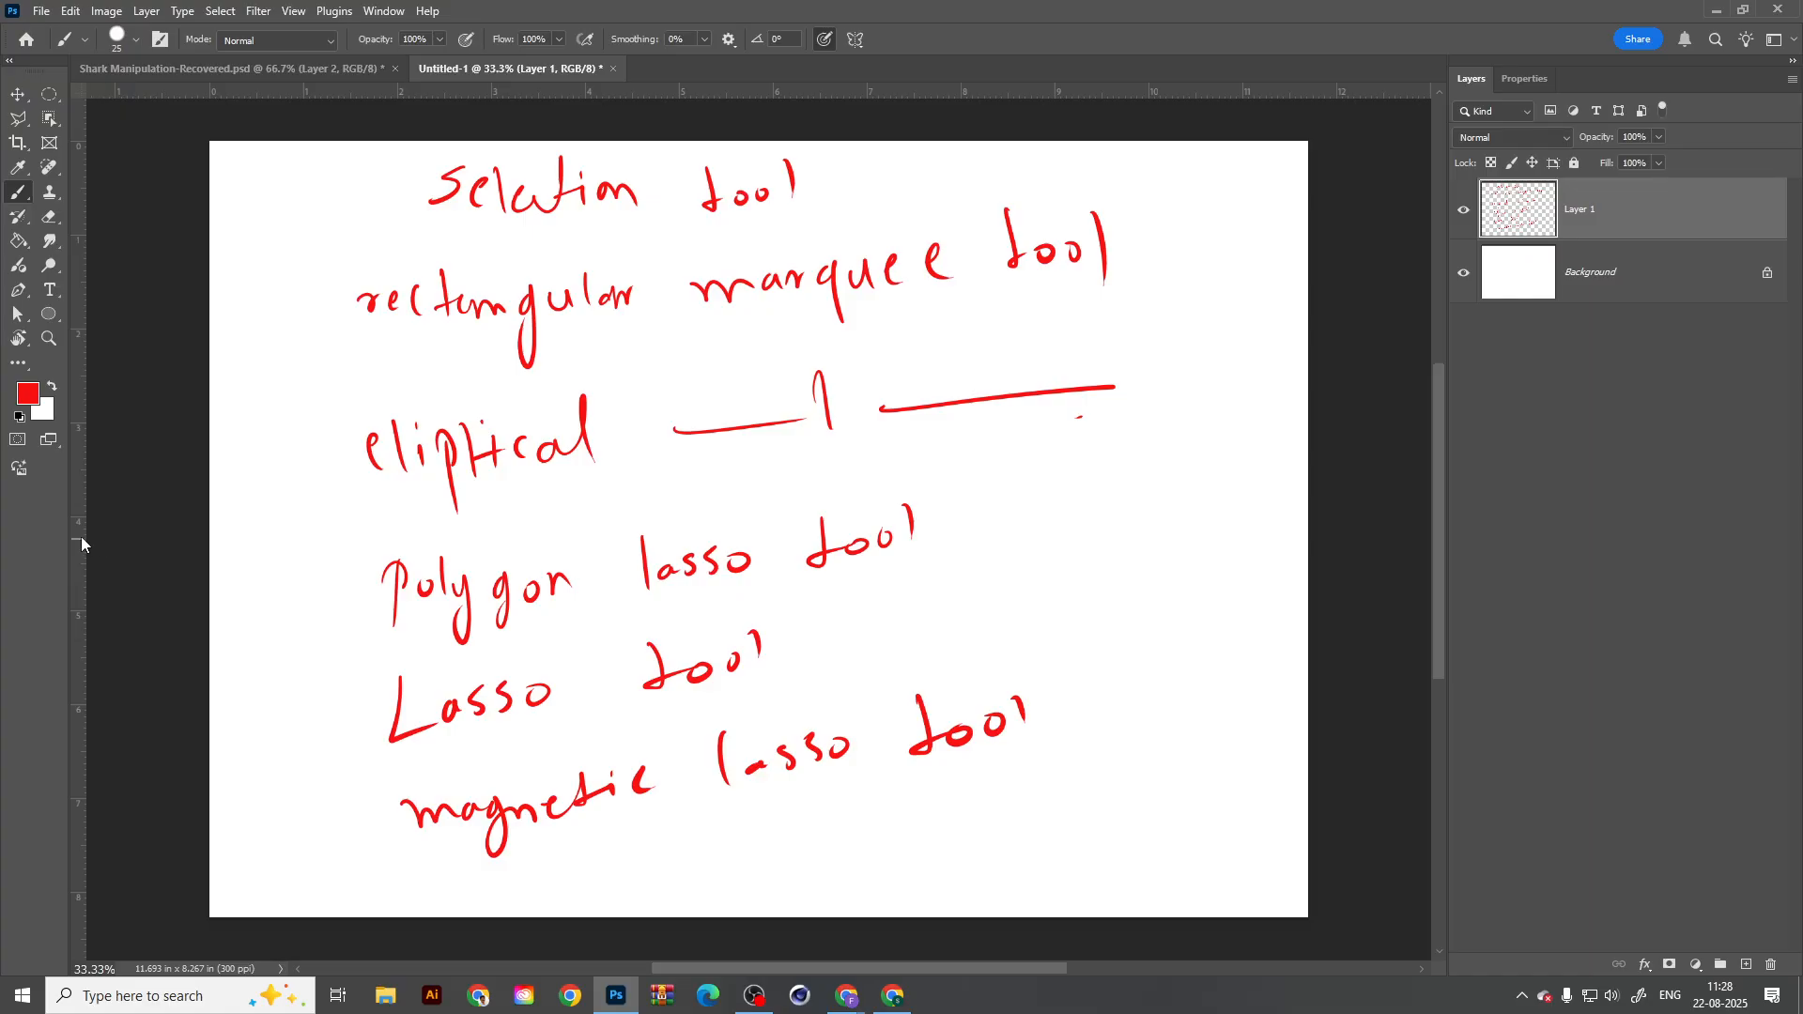
Step: Sketch a circle, a rectangle, a polygon of separate straight strokes and a large freehand loop beside the list
mouse_move(1034, 474)
mouse_down()
mouse_move(1023, 502)
mouse_move(1034, 478)
mouse_move(1192, 542)
mouse_up()
drag(1120, 452, 1191, 543)
drag(1032, 655, 1062, 617)
mouse_move(1090, 606)
mouse_down()
mouse_move(1146, 639)
mouse_move(1163, 727)
mouse_up()
mouse_move(1150, 740)
mouse_down()
mouse_move(1100, 750)
mouse_move(1072, 706)
mouse_up()
drag(1067, 694, 1061, 682)
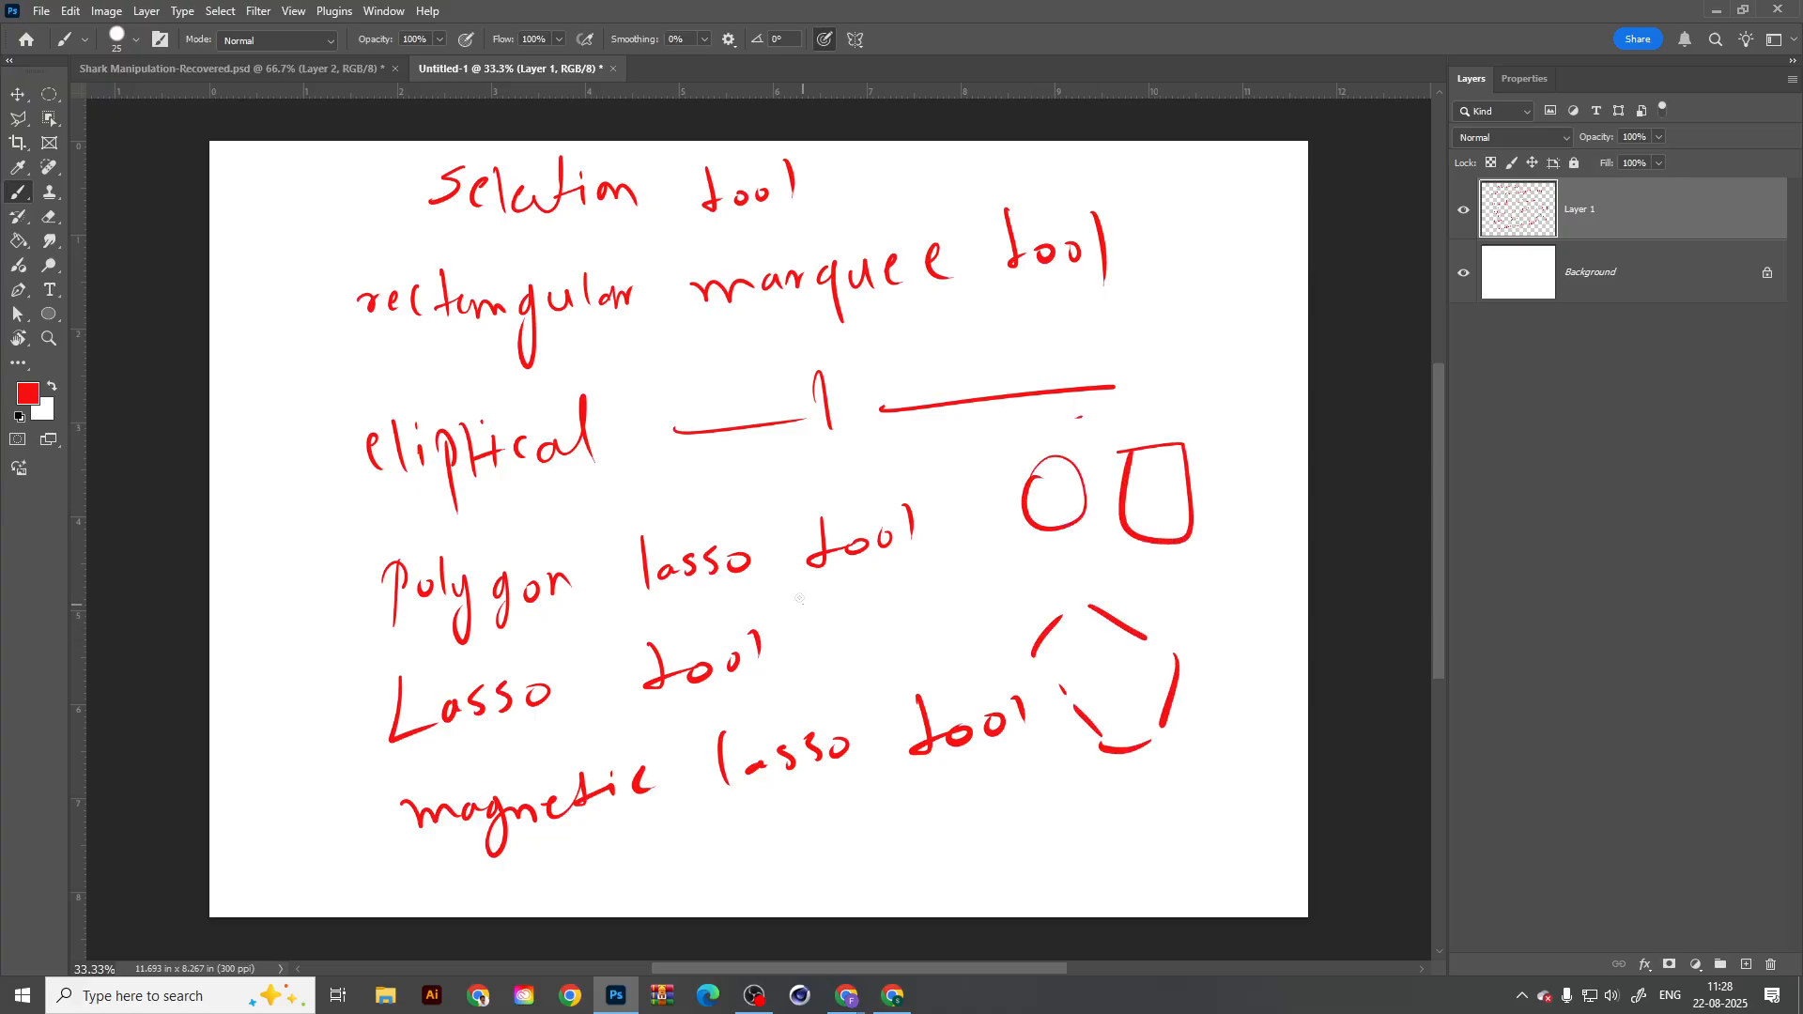
drag(798, 602, 802, 636)
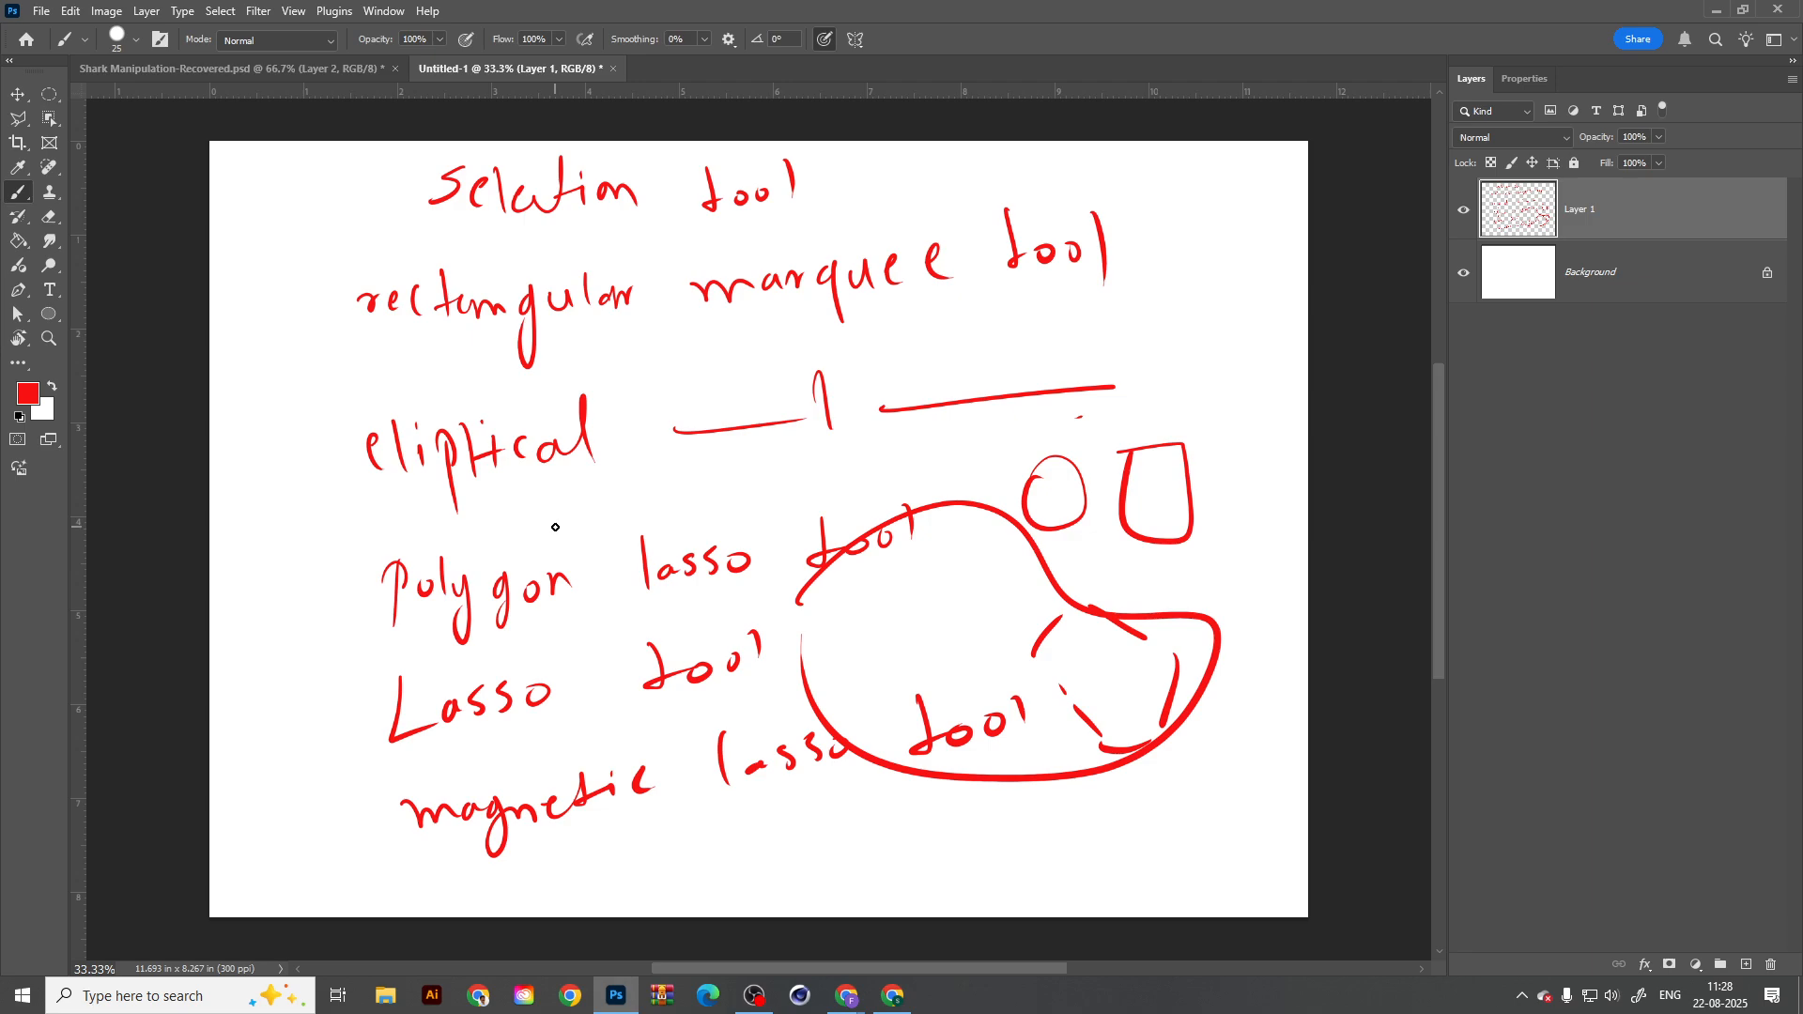
Step: Delete Layer 1 with the handwritten selection tool list and sketches
key(Delete)
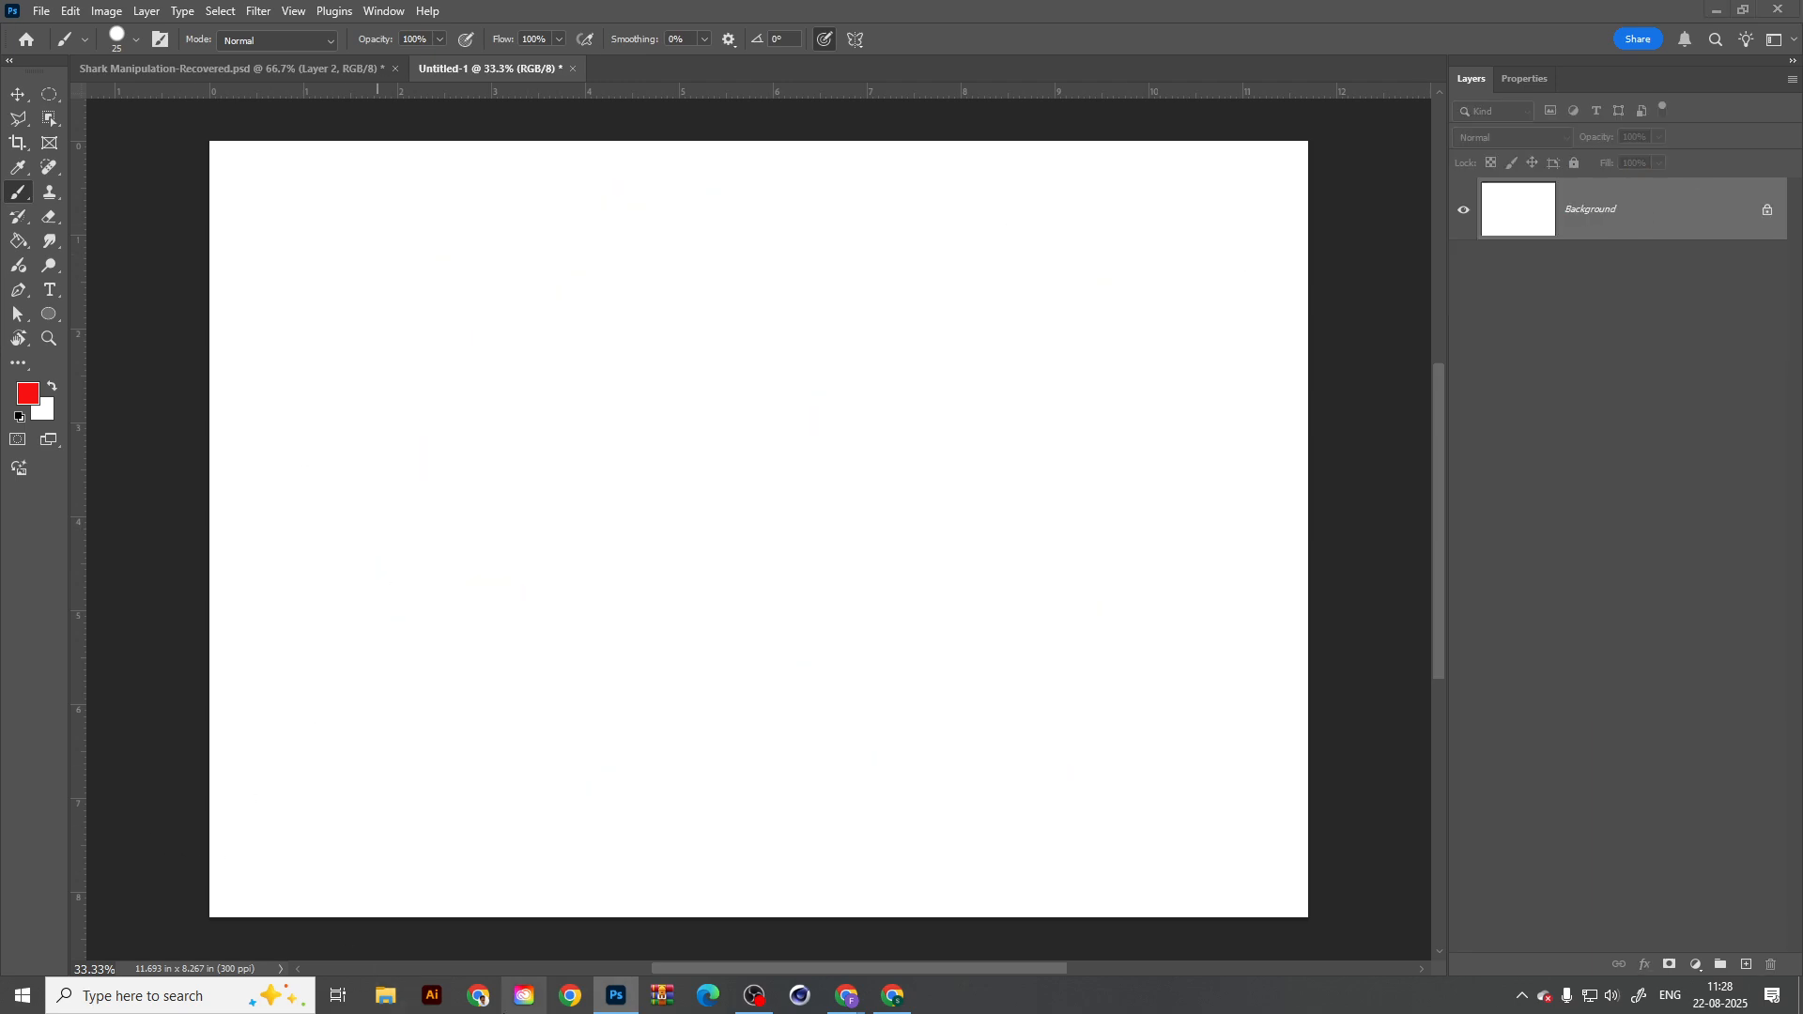
Step: Browse the Downloads folder in File Explorer for example images
click(381, 993)
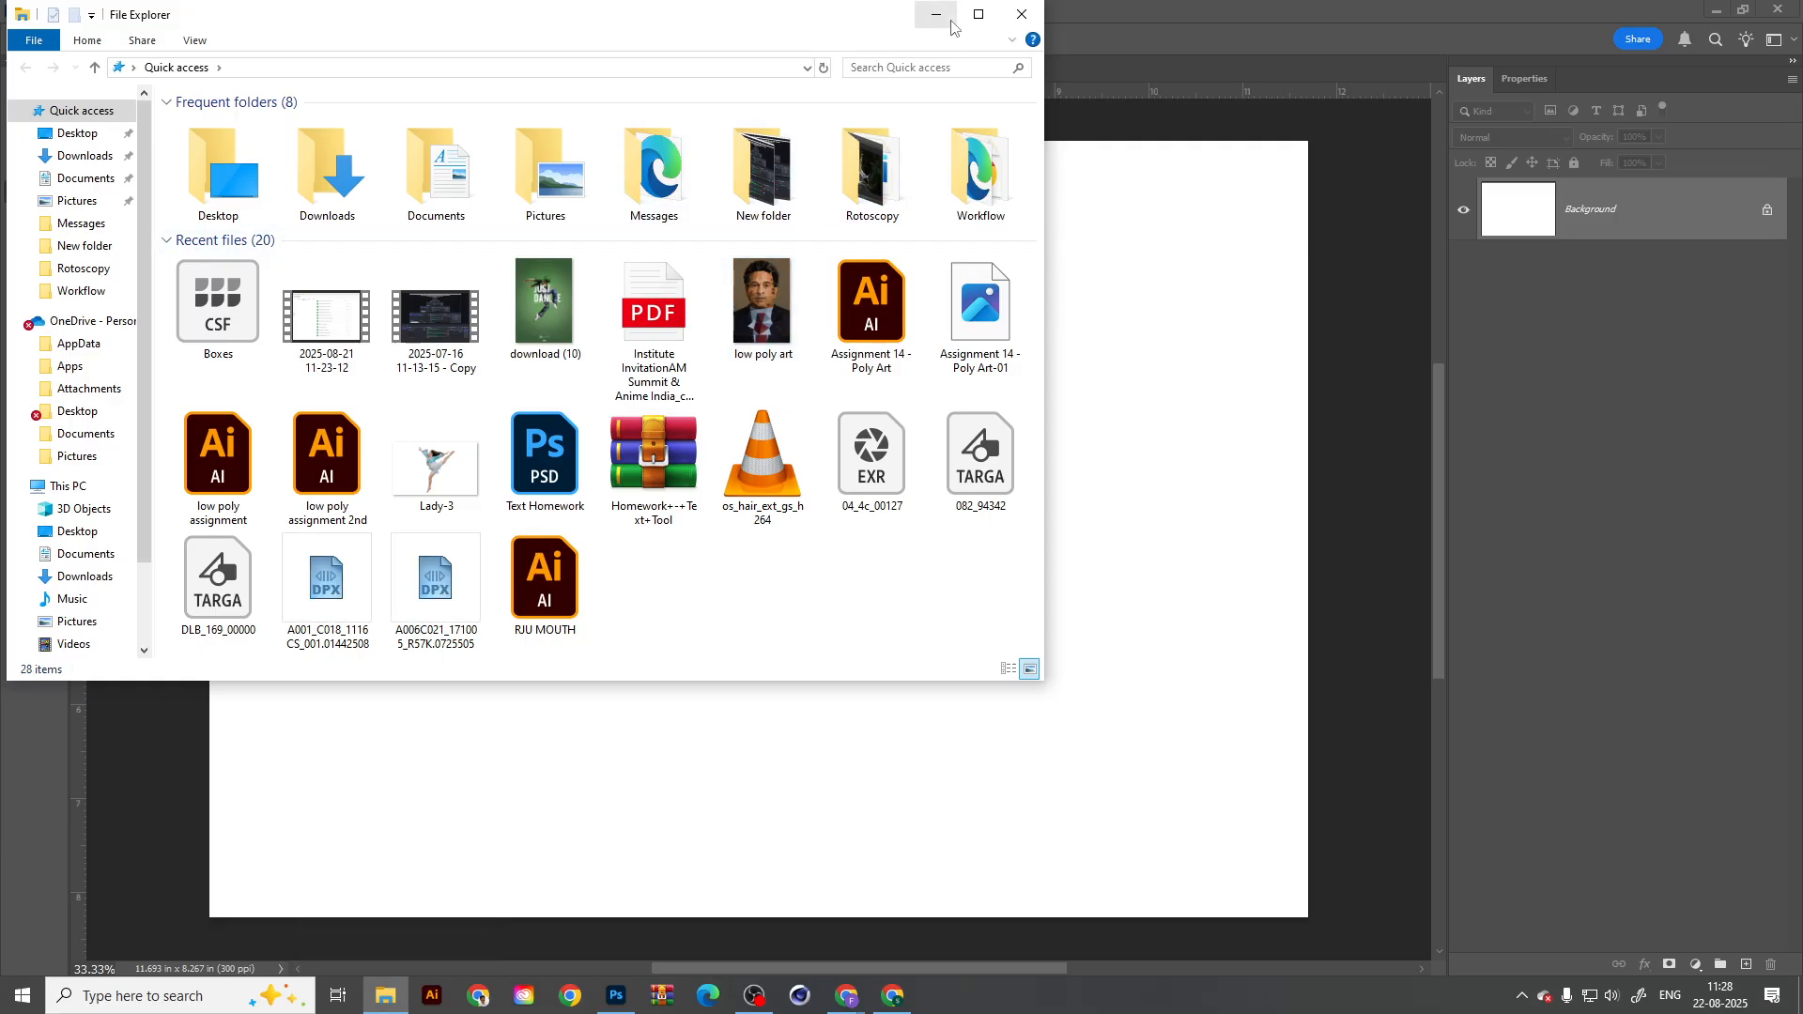
click(81, 157)
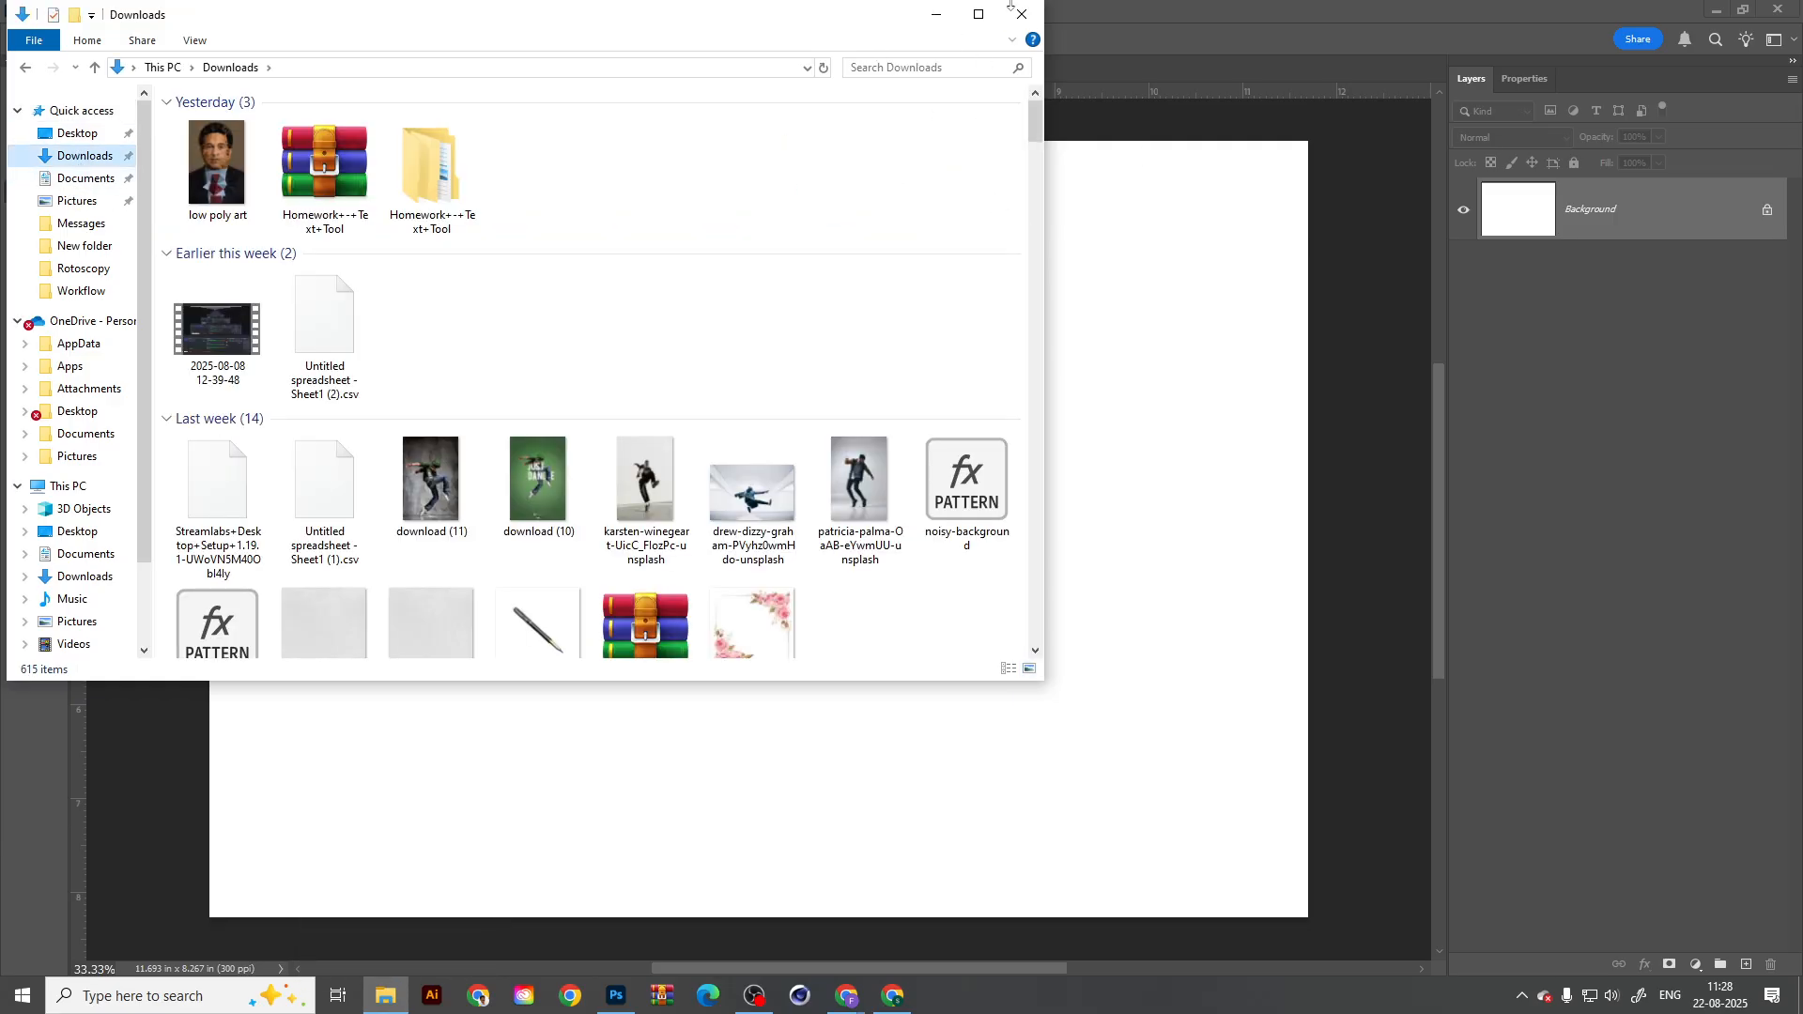
click(978, 14)
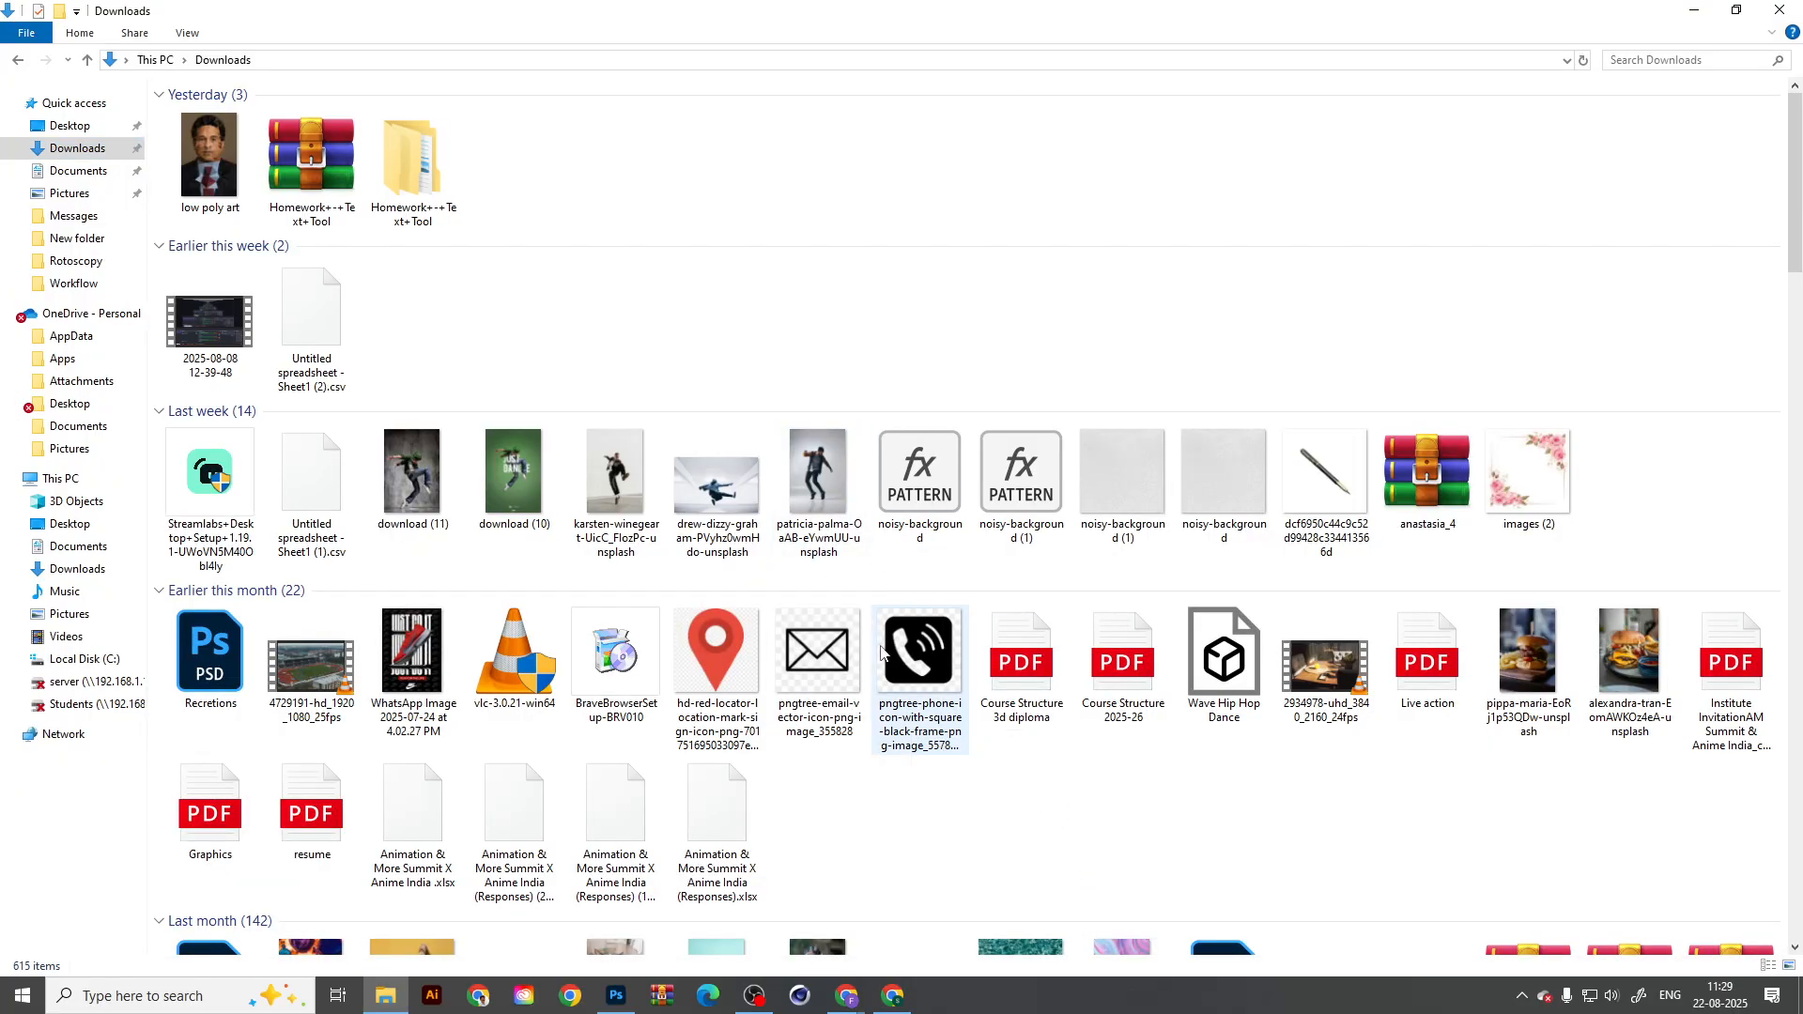
scroll(883, 718, down, 5)
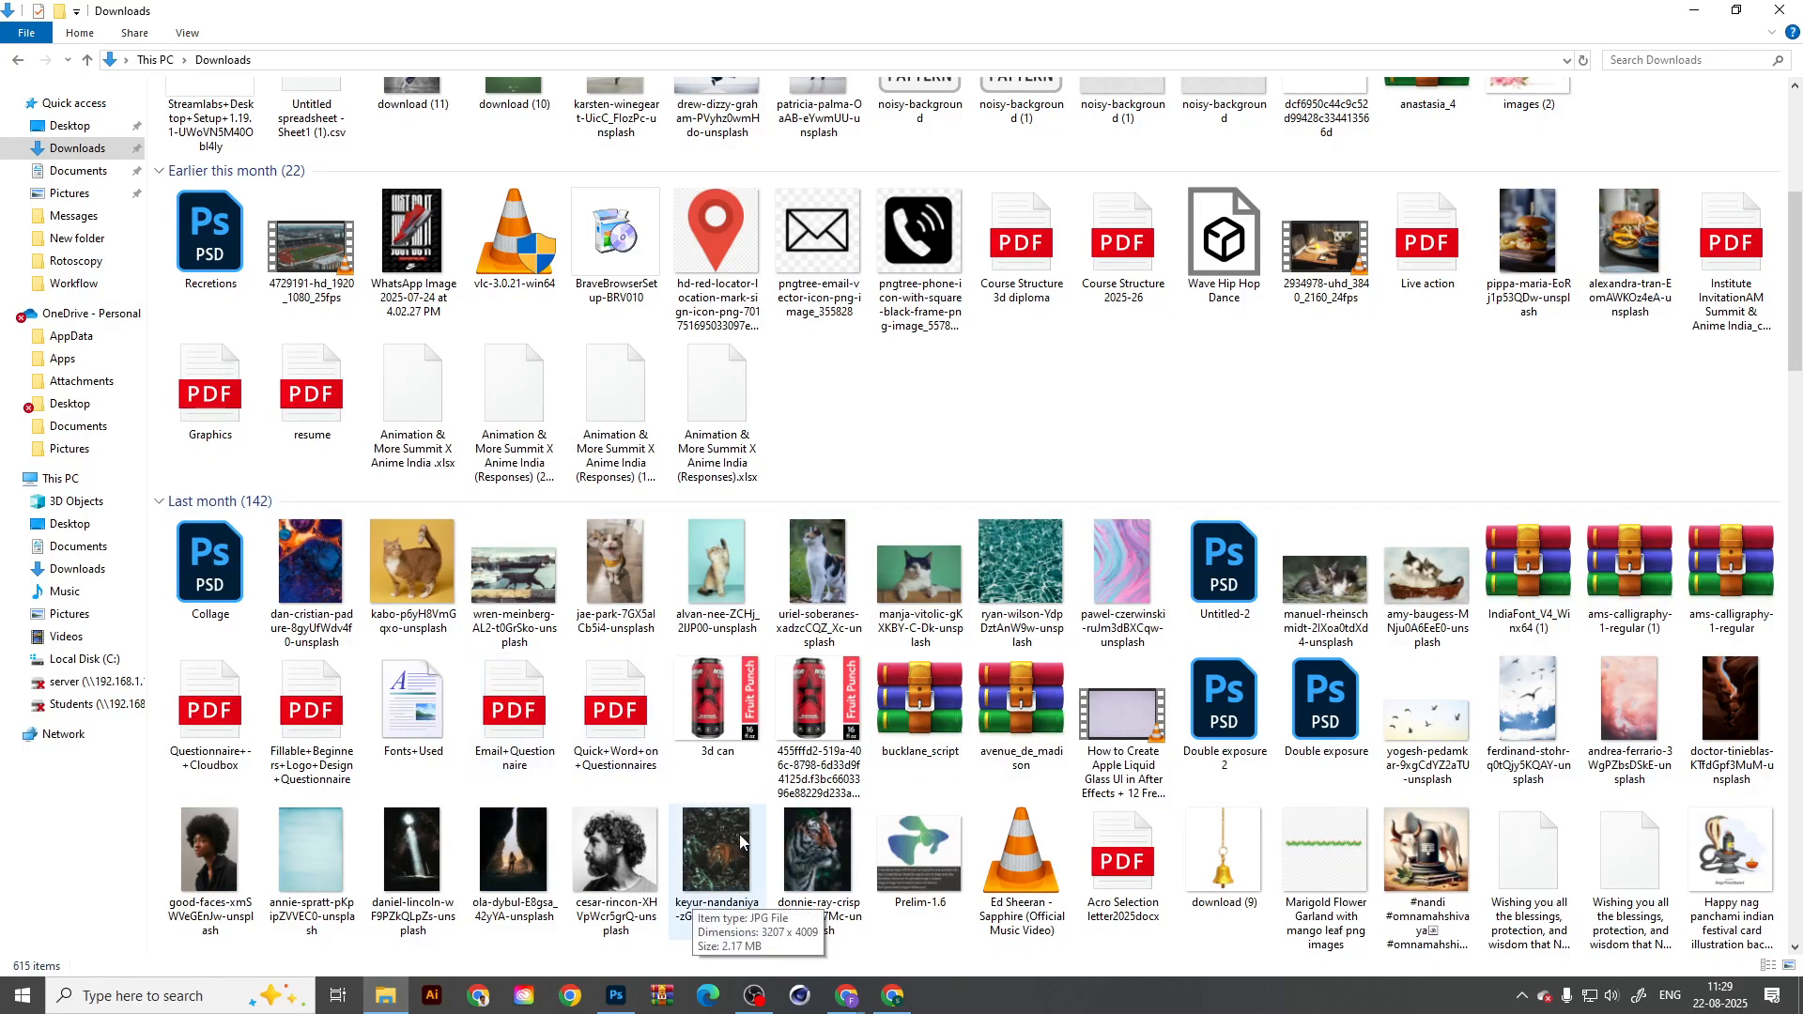
scroll(740, 836, down, 5)
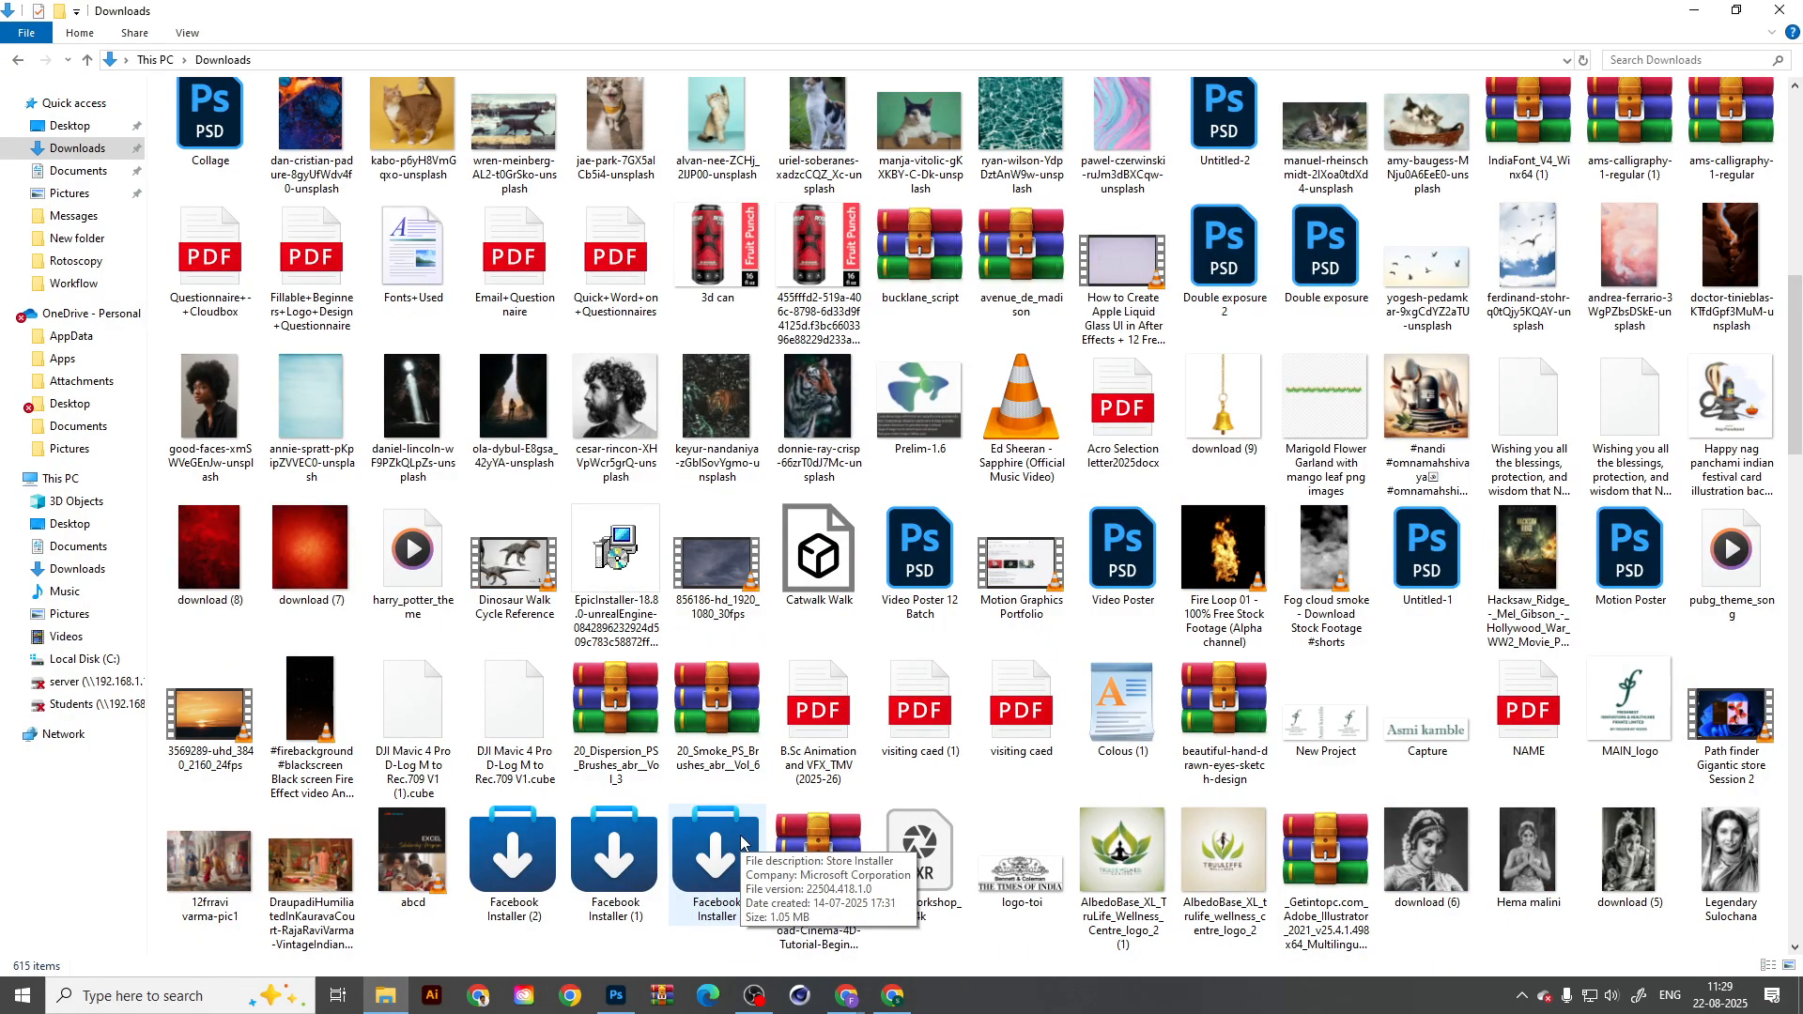
scroll(740, 836, down, 5)
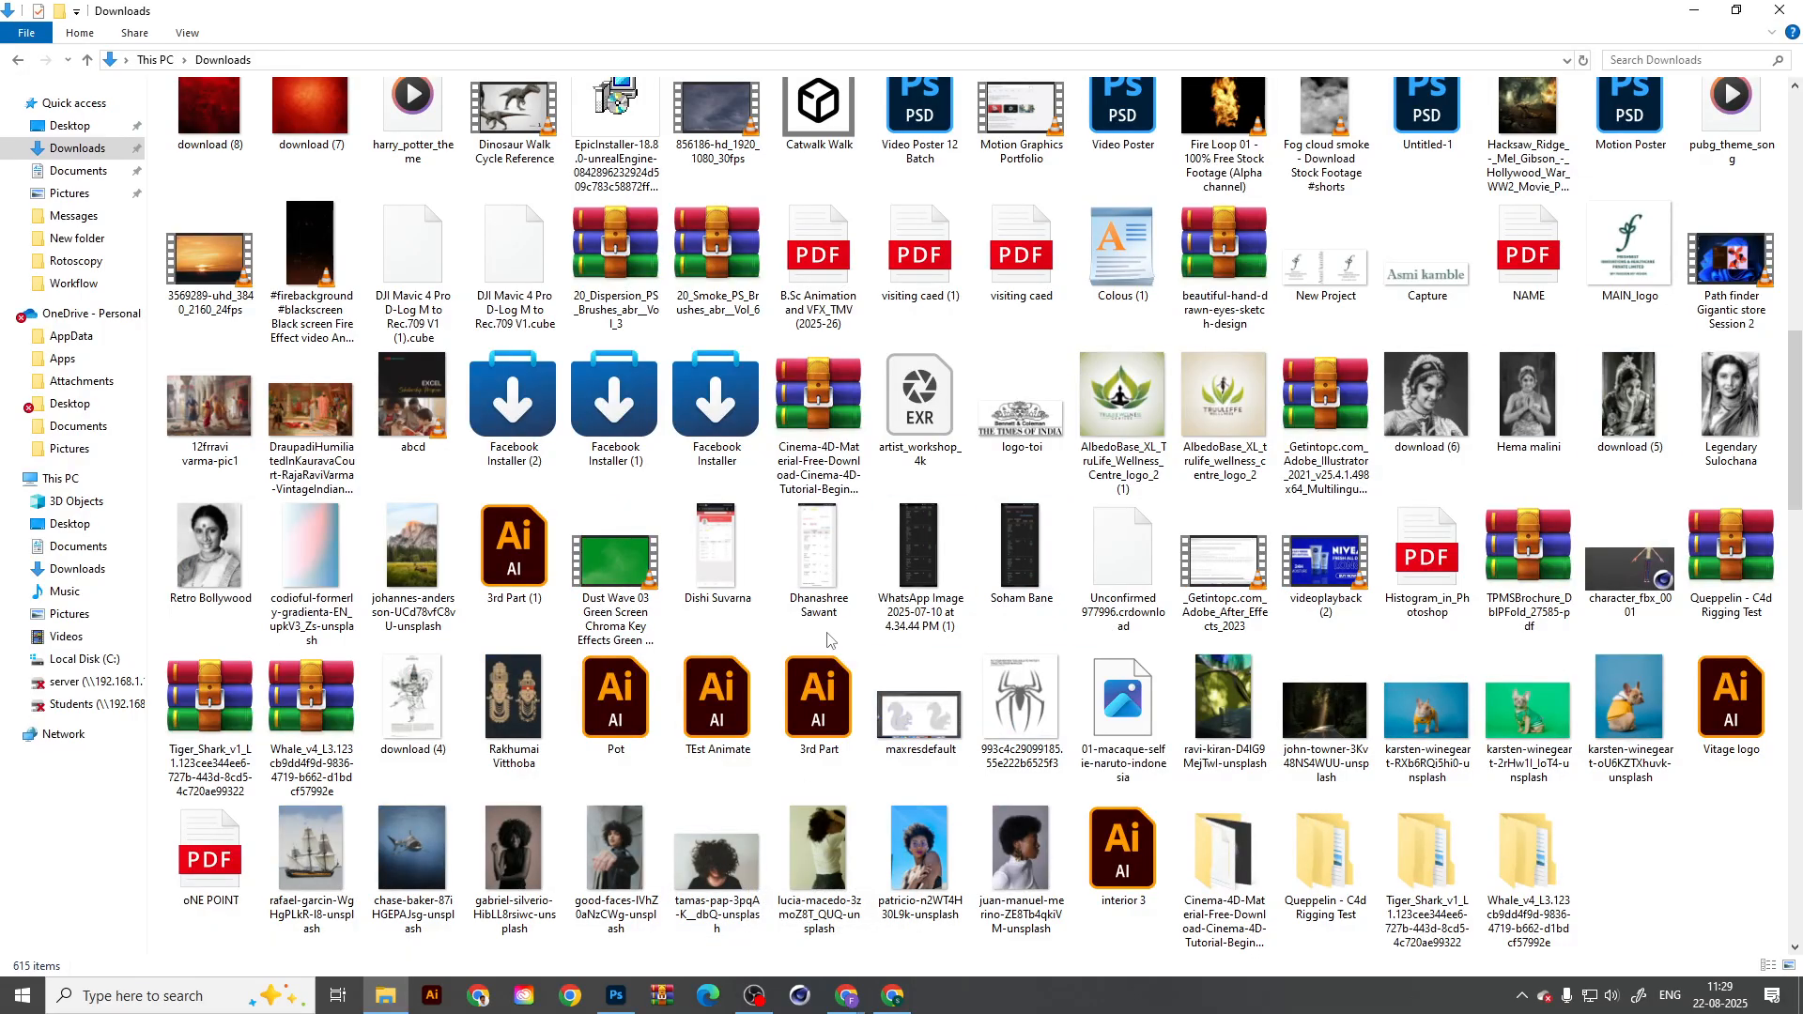
scroll(835, 641, down, 3)
scroll(834, 641, down, 6)
scroll(838, 657, down, 6)
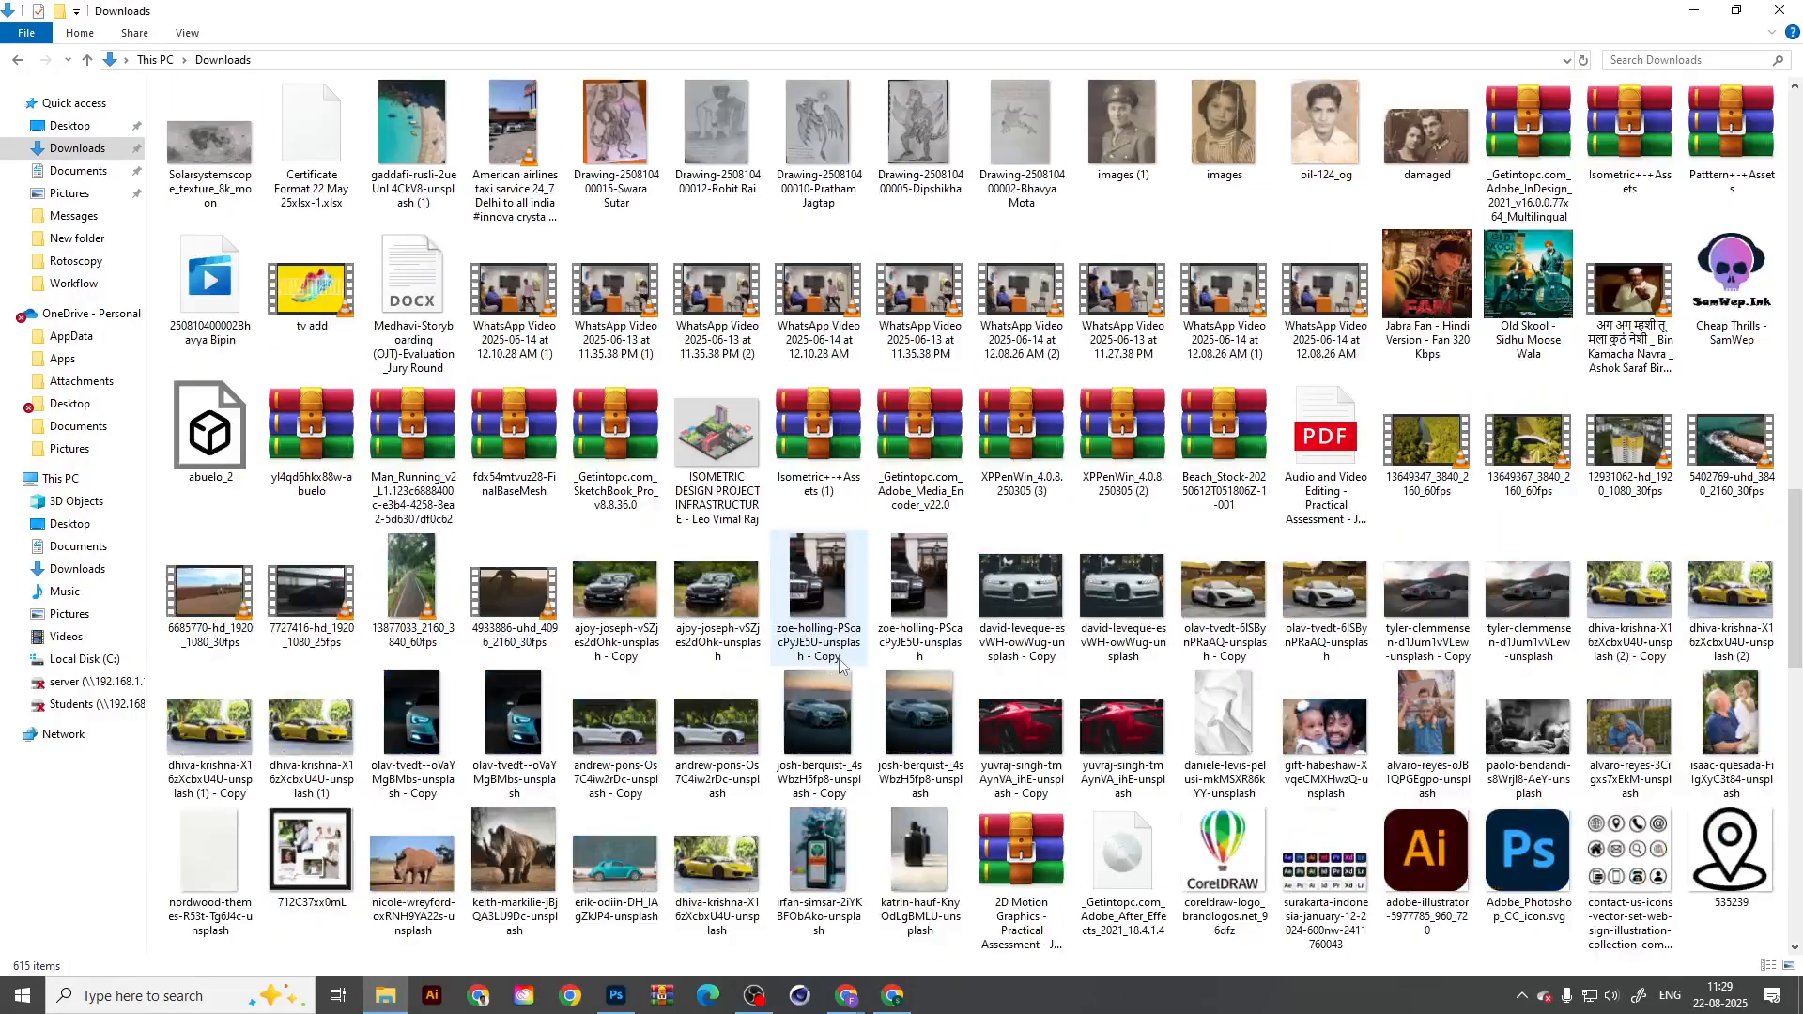
click(58, 141)
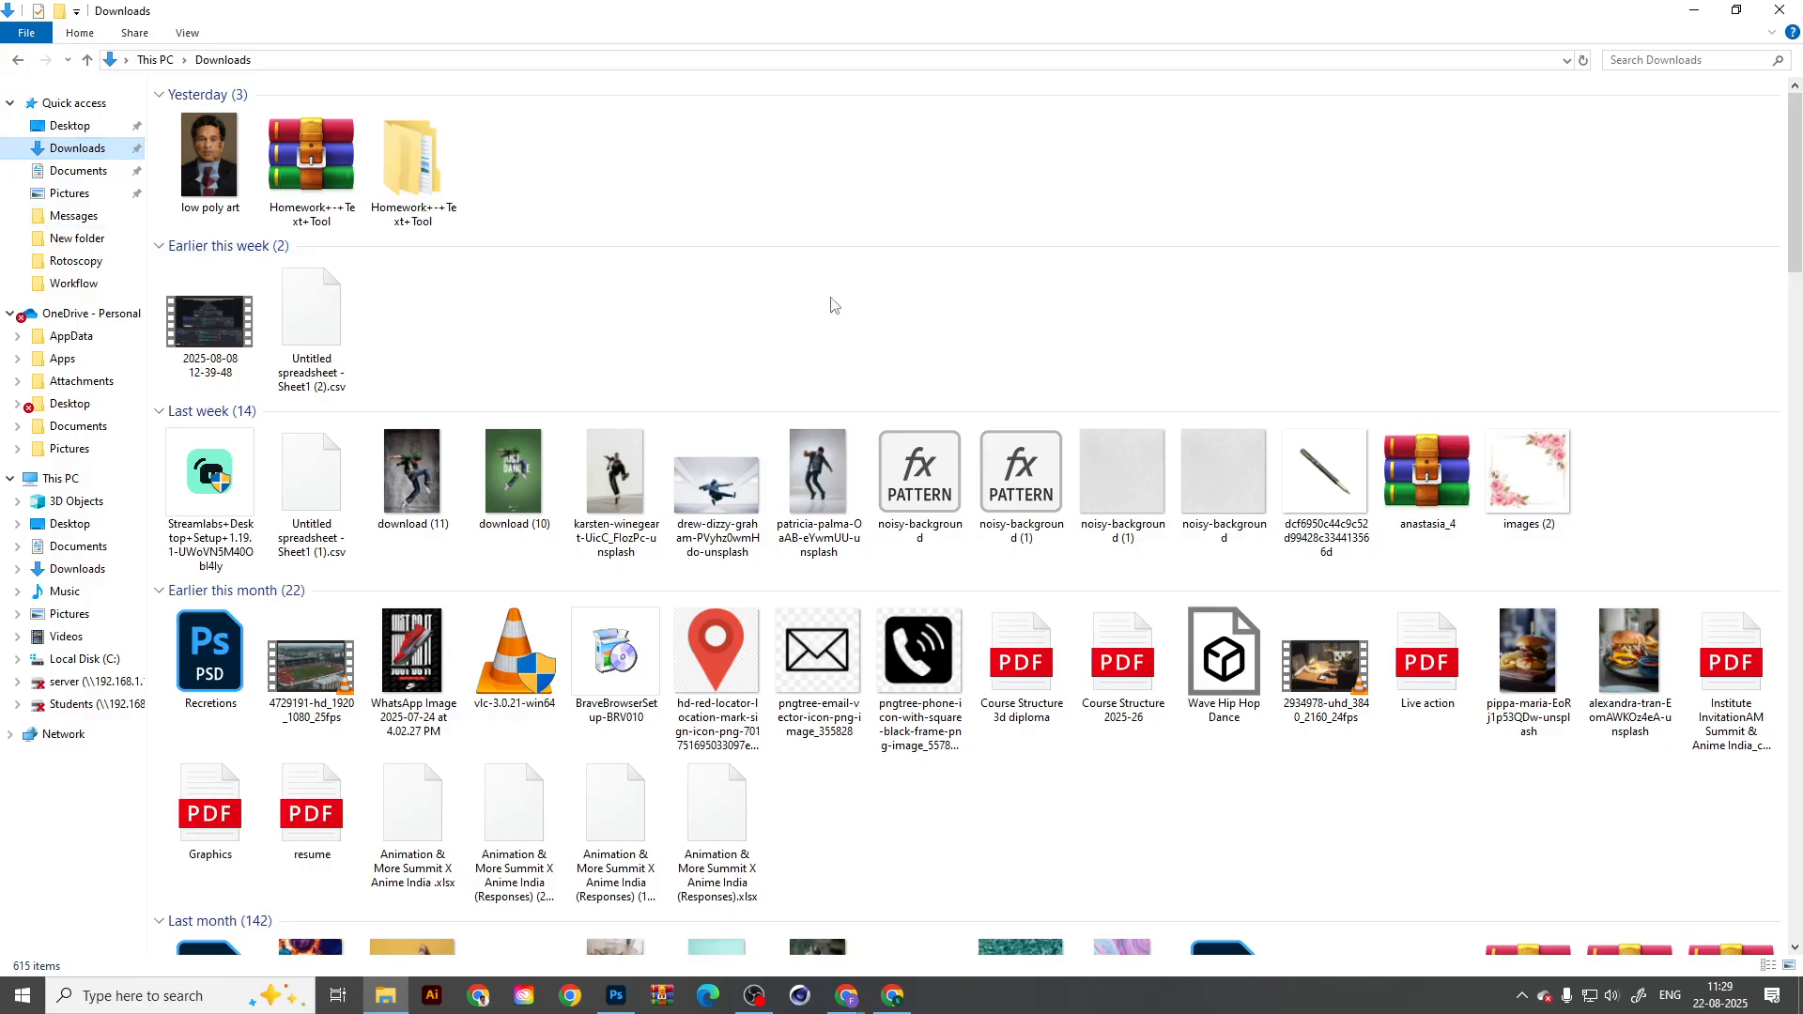
scroll(861, 526, down, 4)
scroll(470, 498, up, 4)
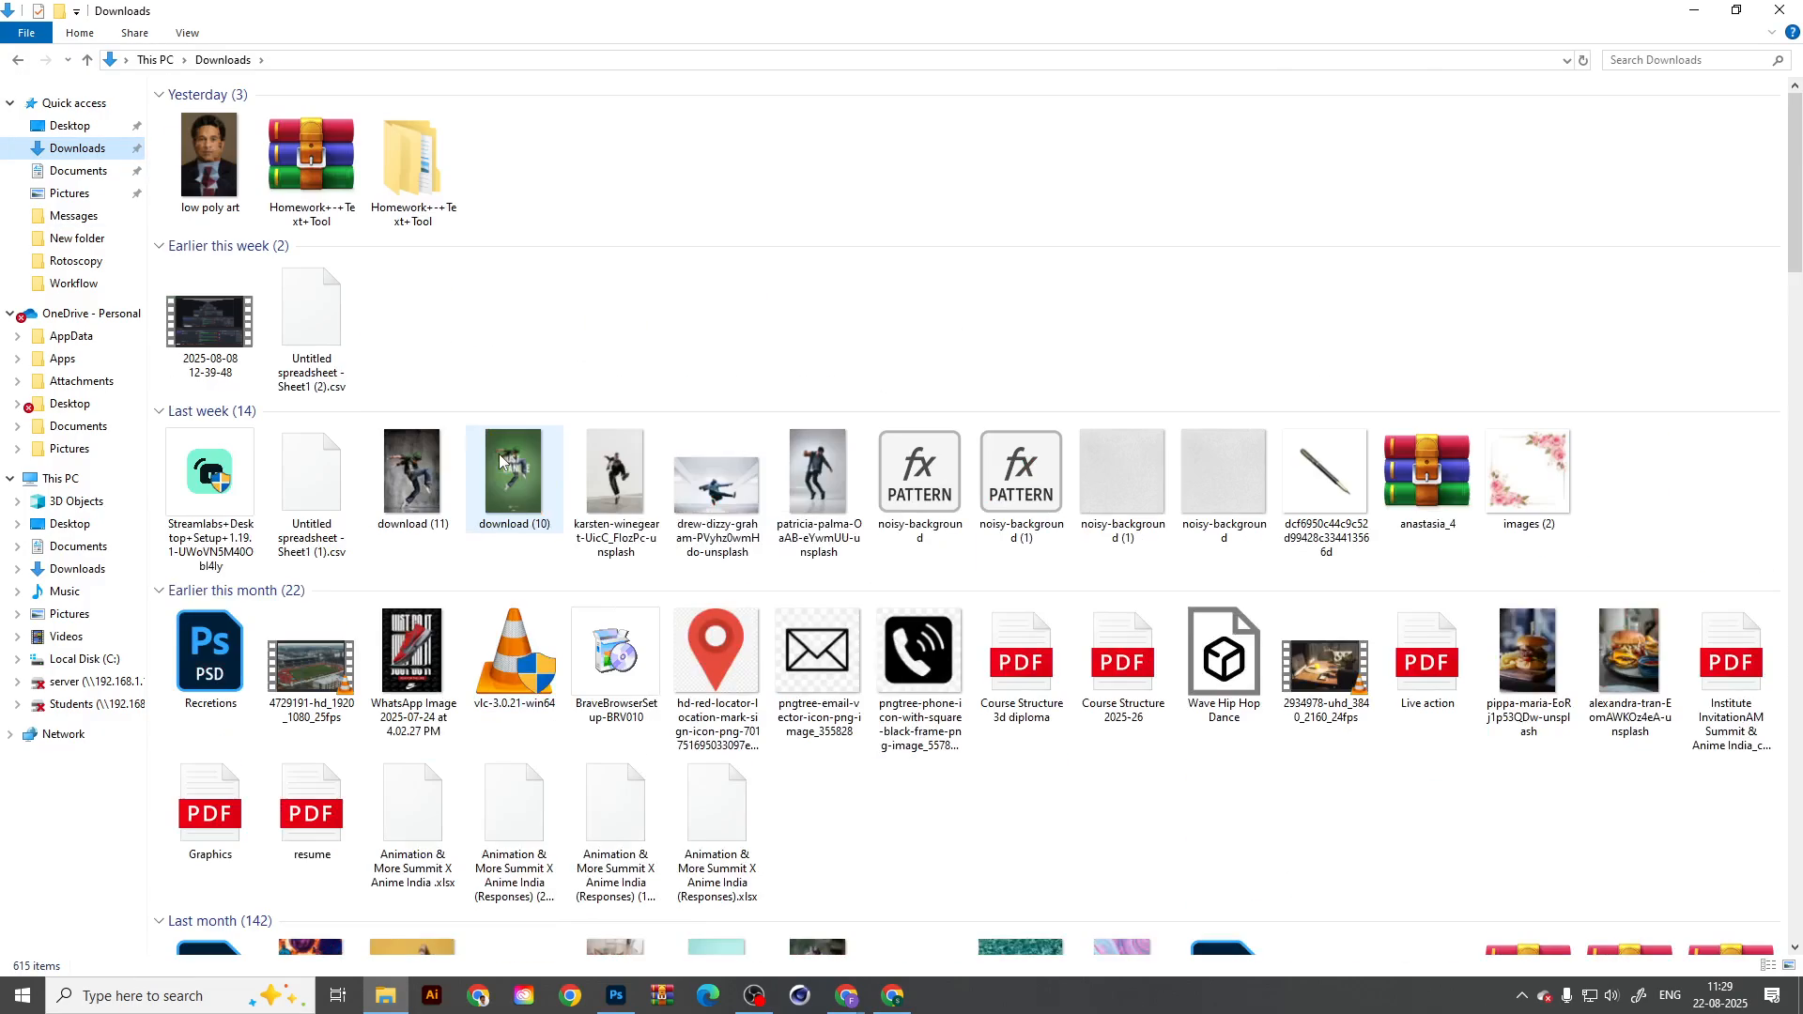
Step: View the dancer photo download (11) and the Just Dance poster download (10), and close the viewer
double_click(419, 496)
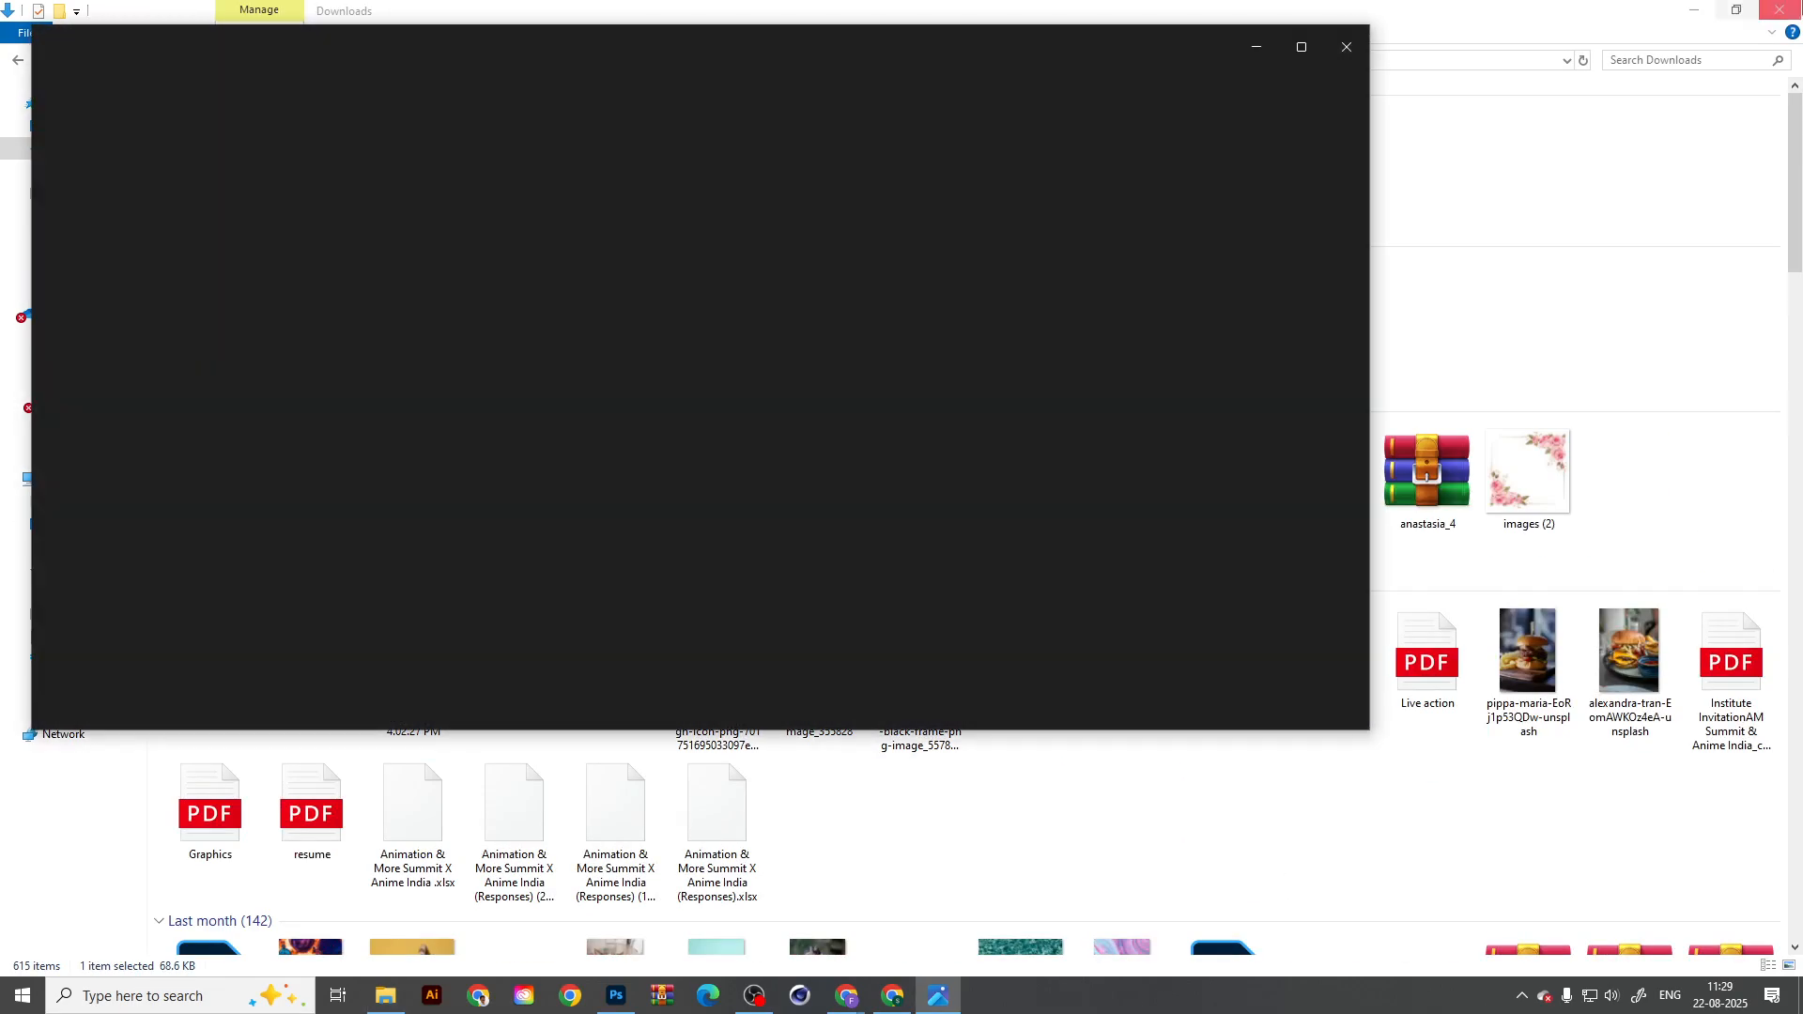
click(1300, 49)
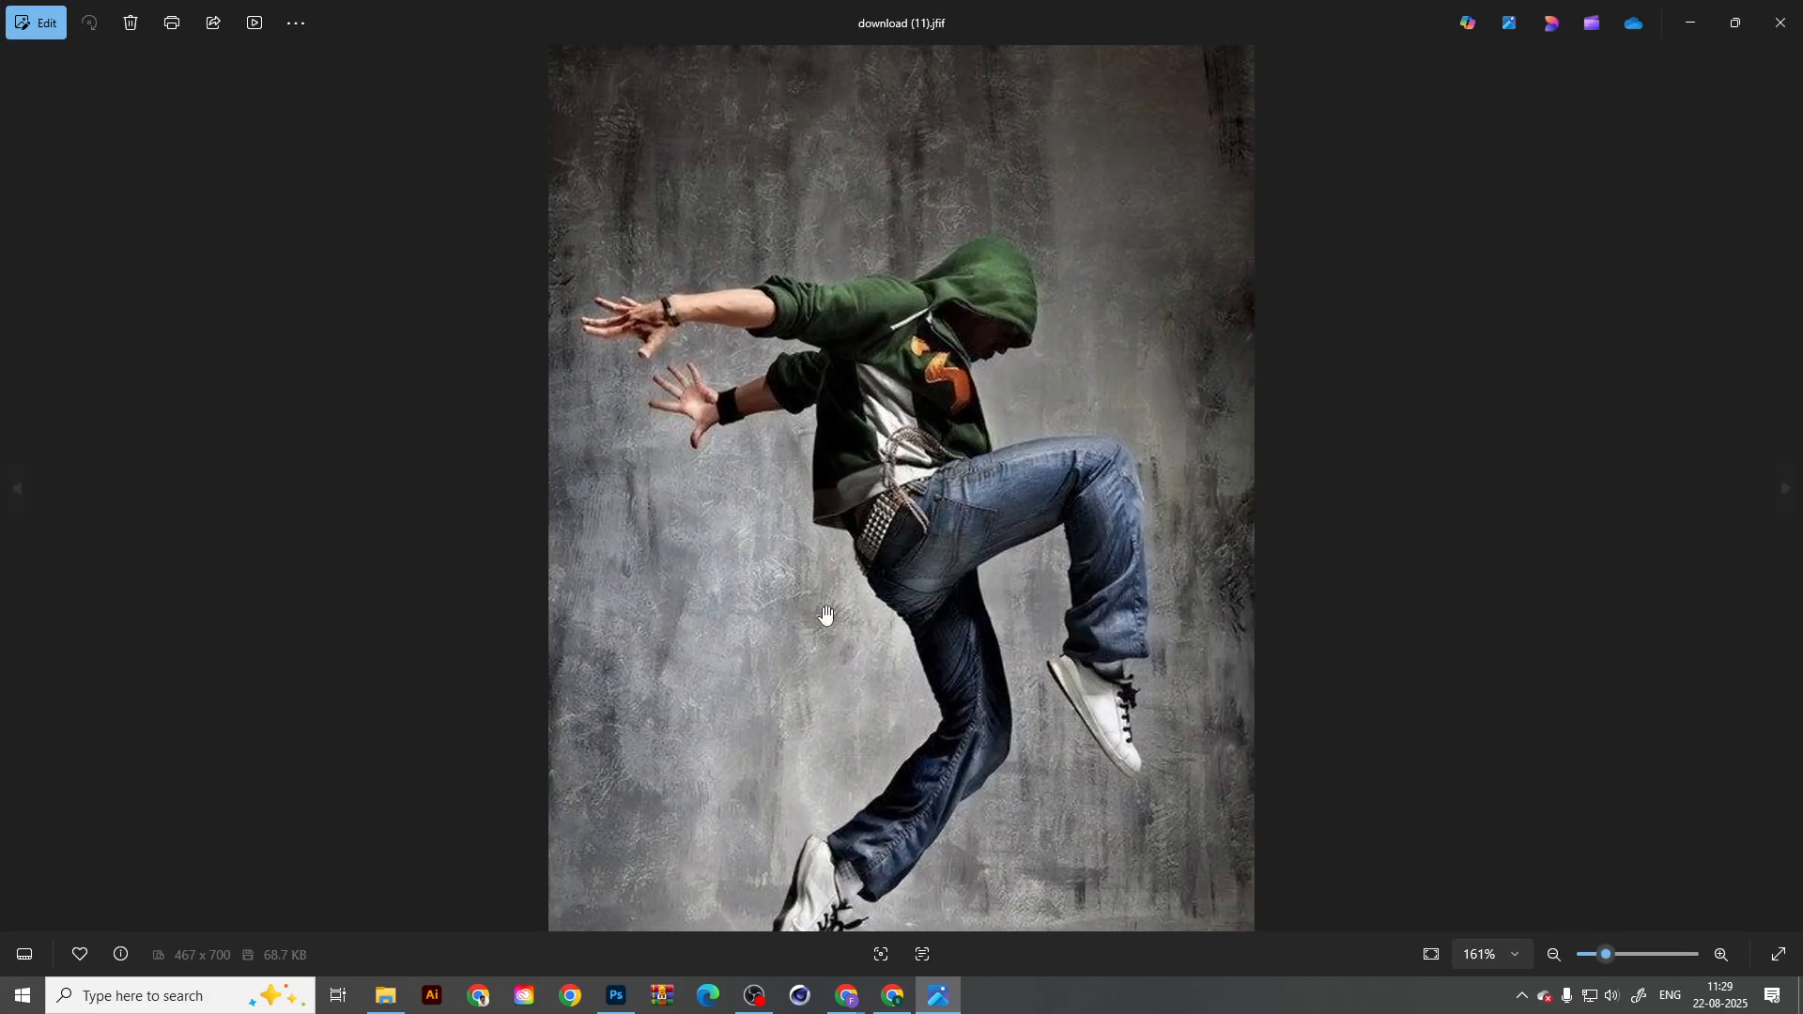
click(1690, 23)
double_click(511, 483)
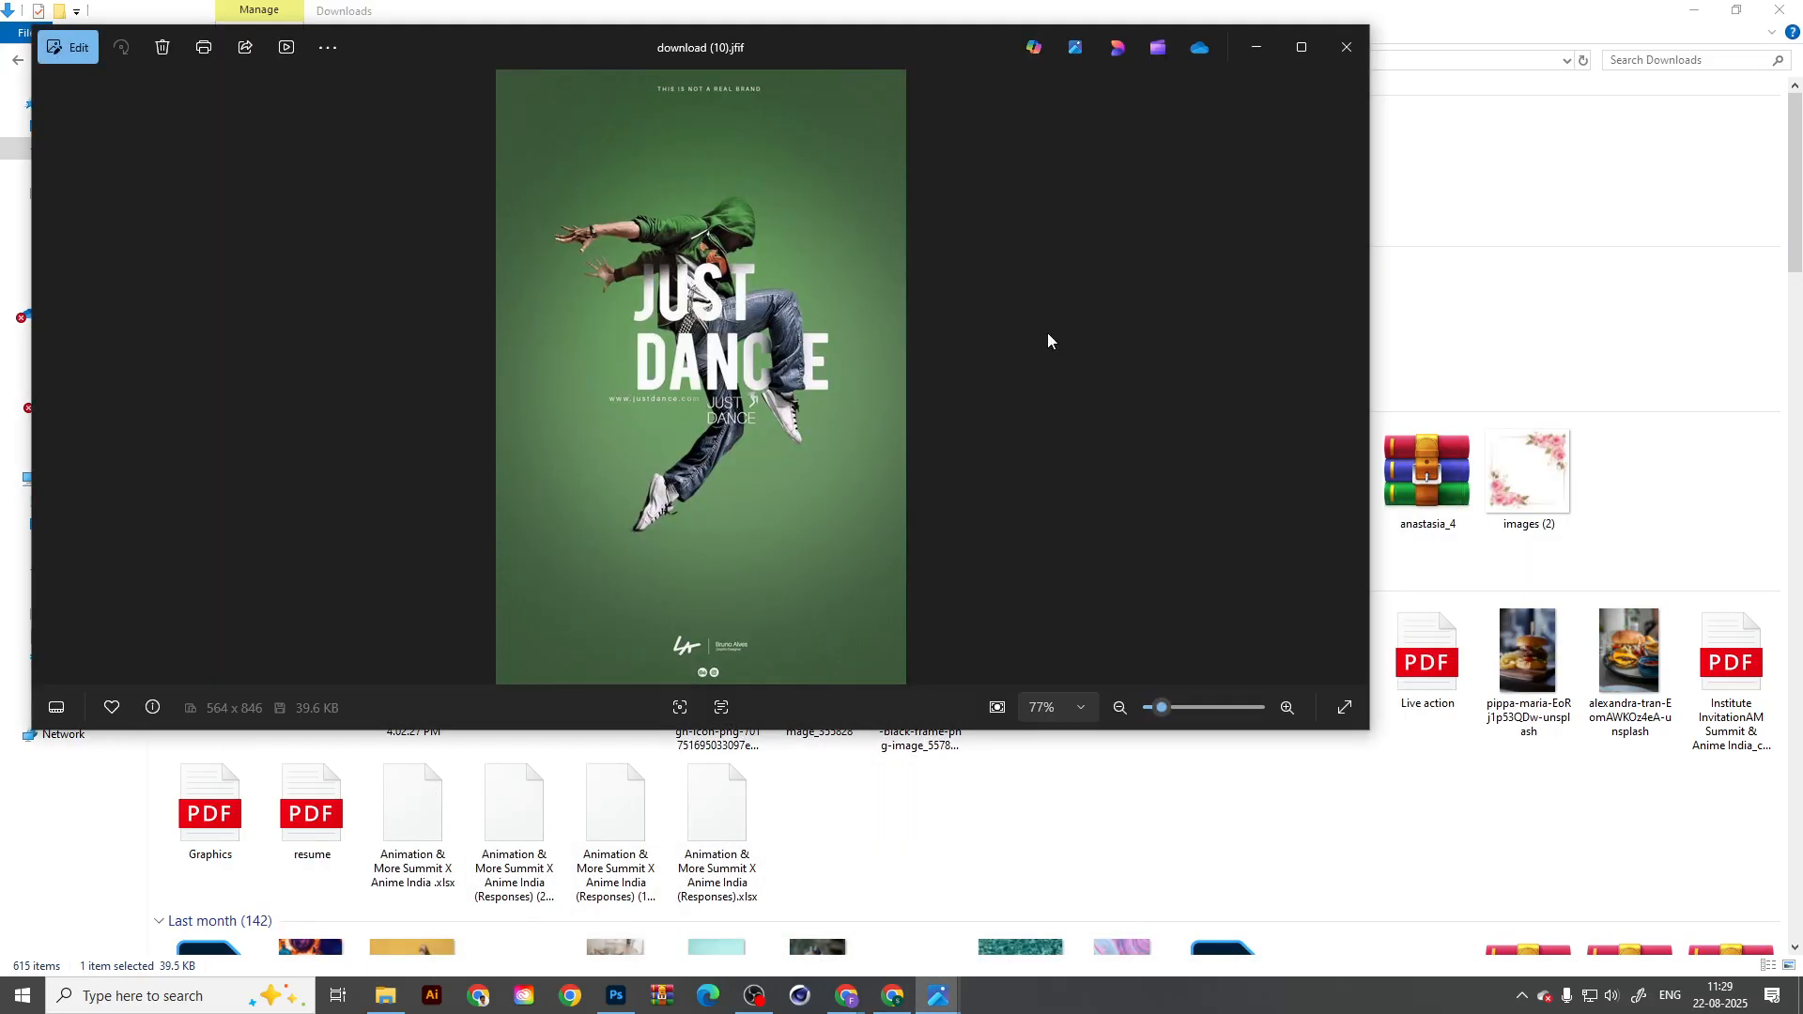
scroll(684, 357, up, 1)
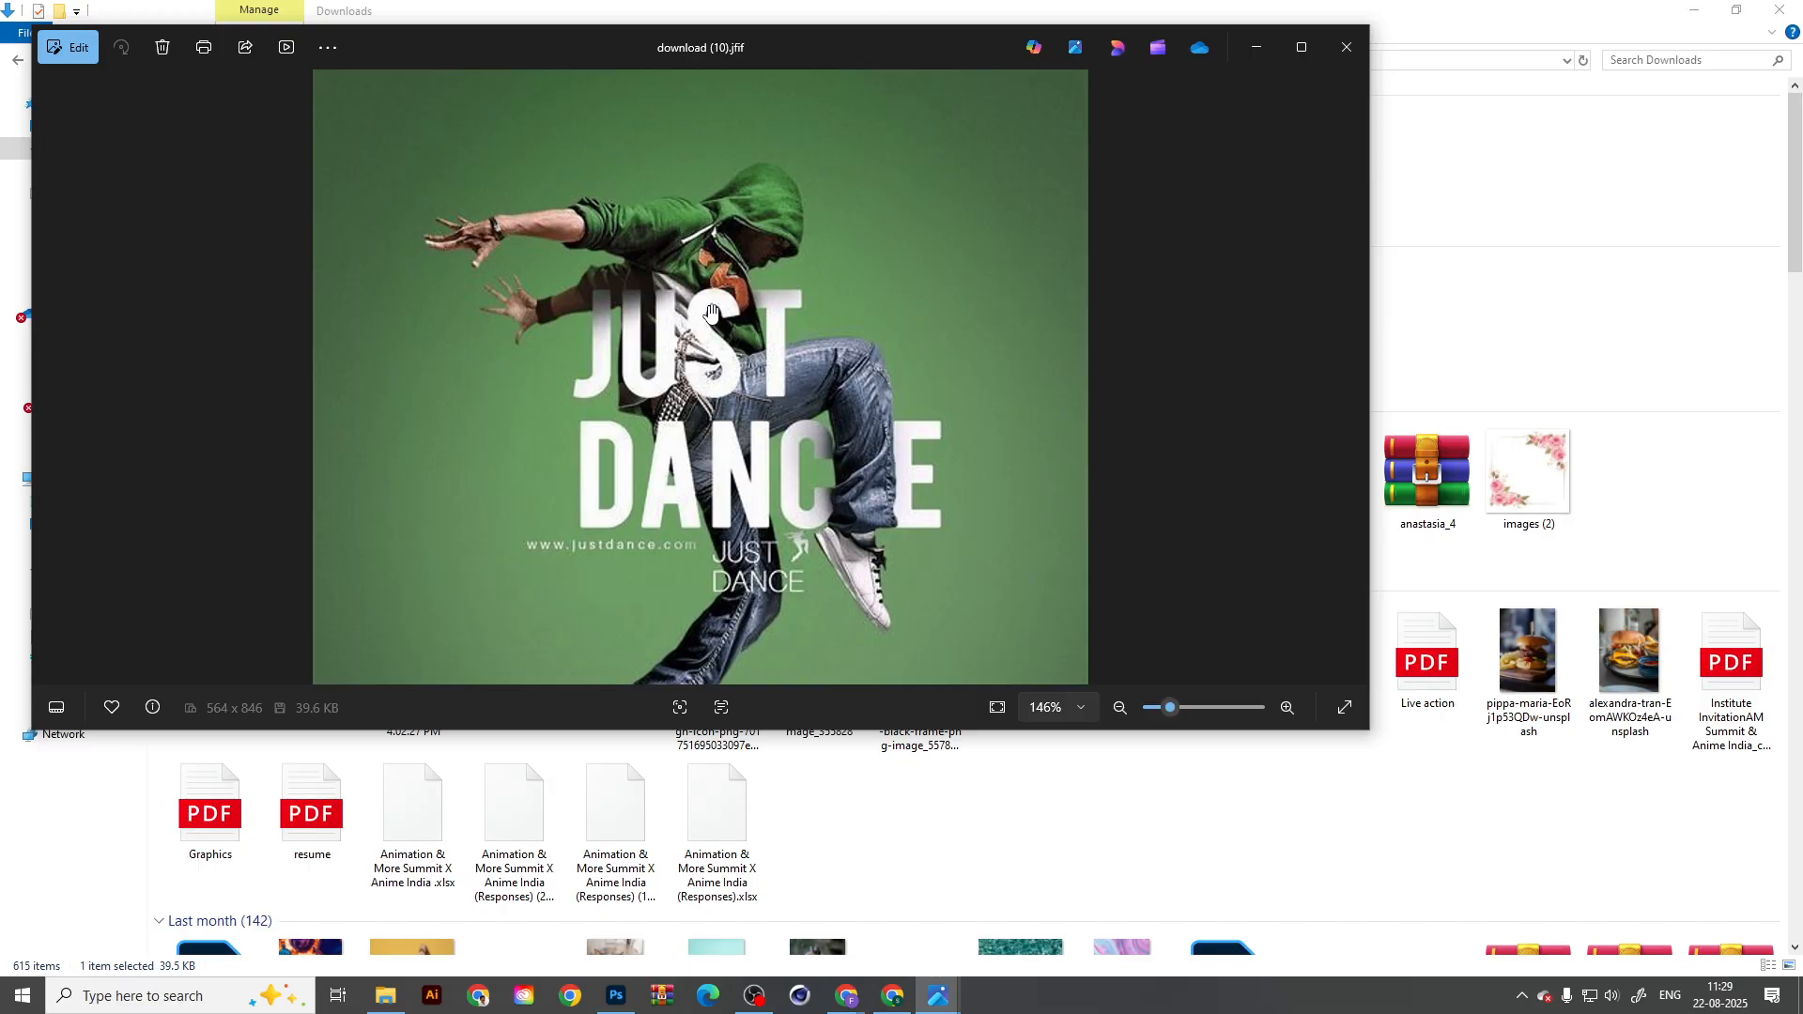
click(1347, 47)
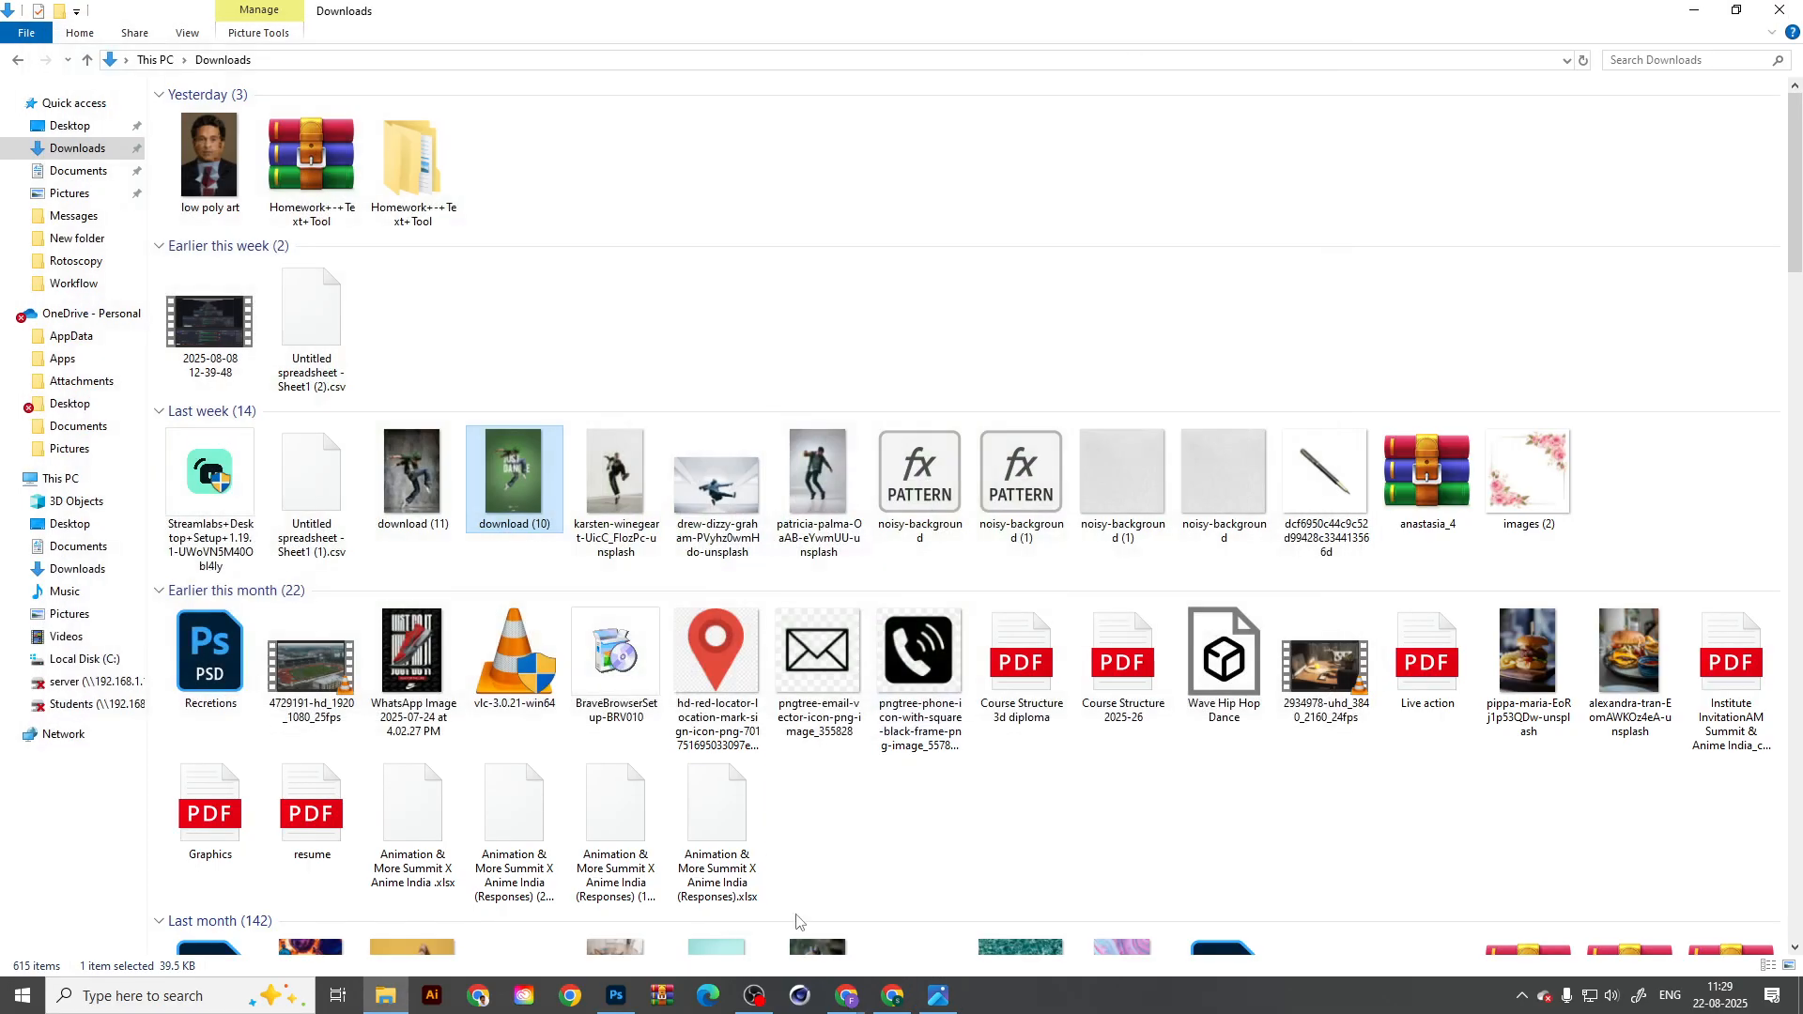
Step: Return to Photoshop and try a rectangular marquee selection on the blank canvas, clearing it again
click(616, 995)
click(51, 95)
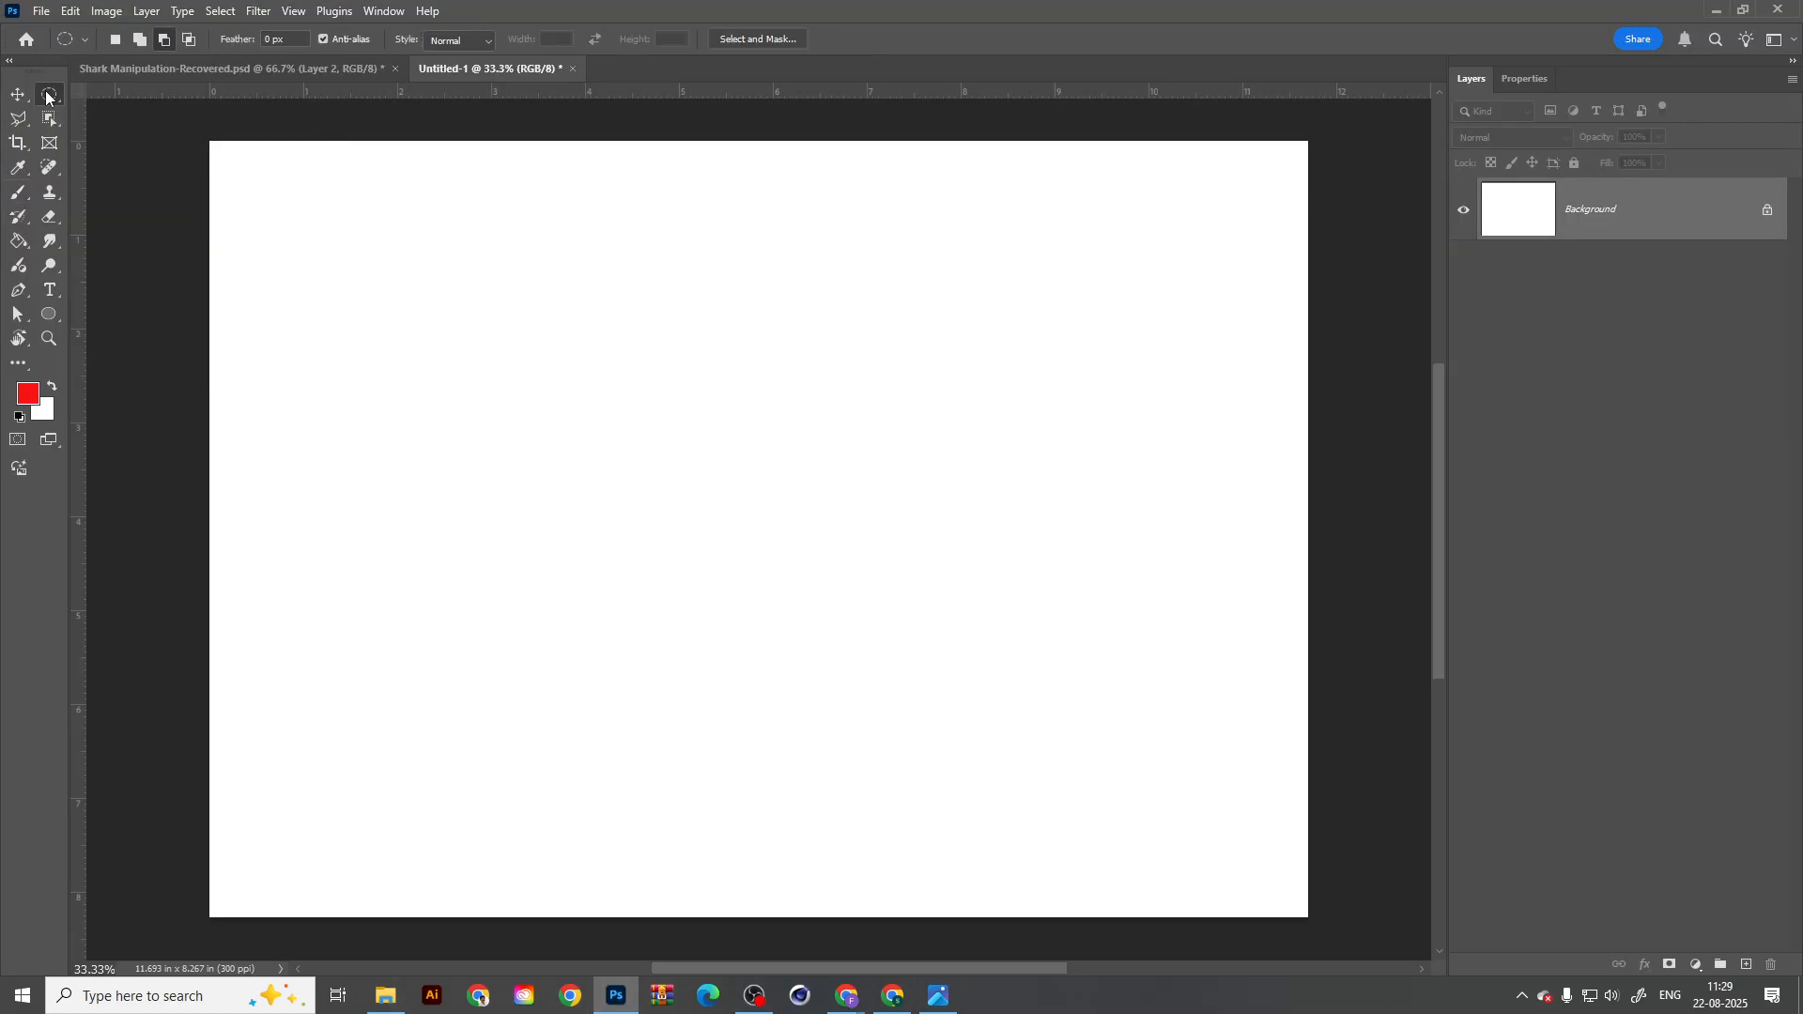
right_click(51, 98)
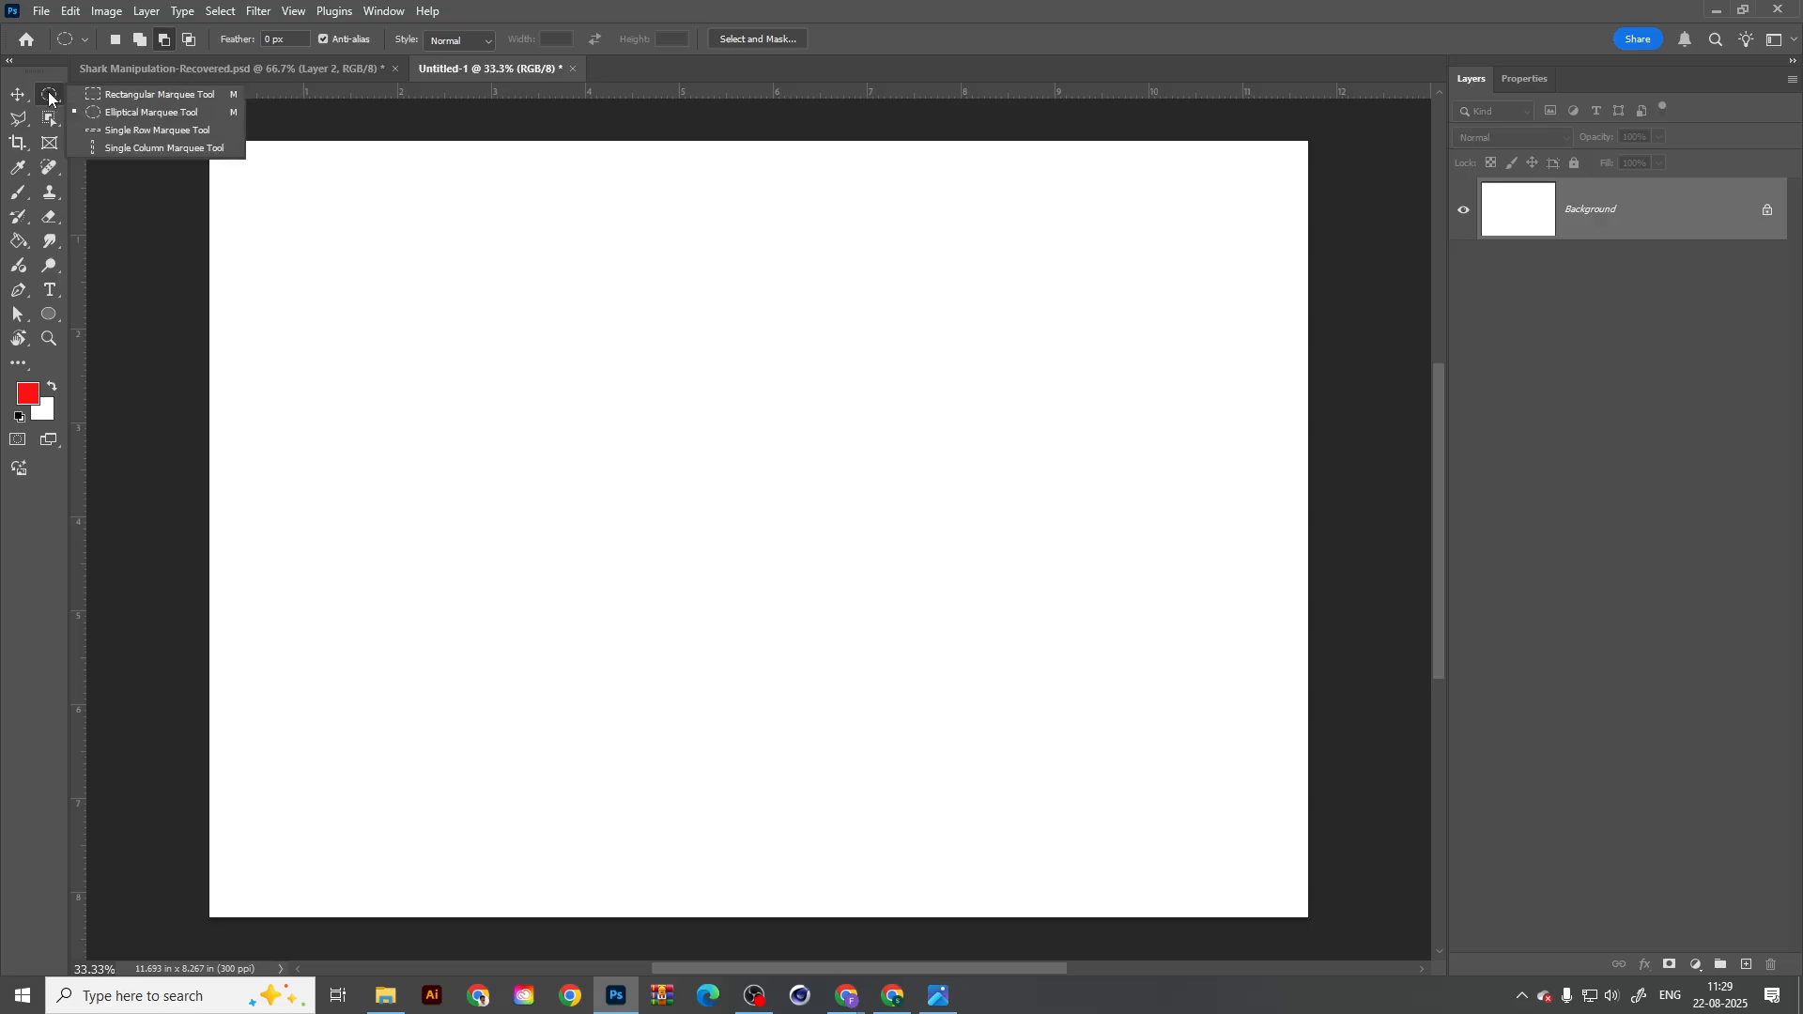
click(158, 96)
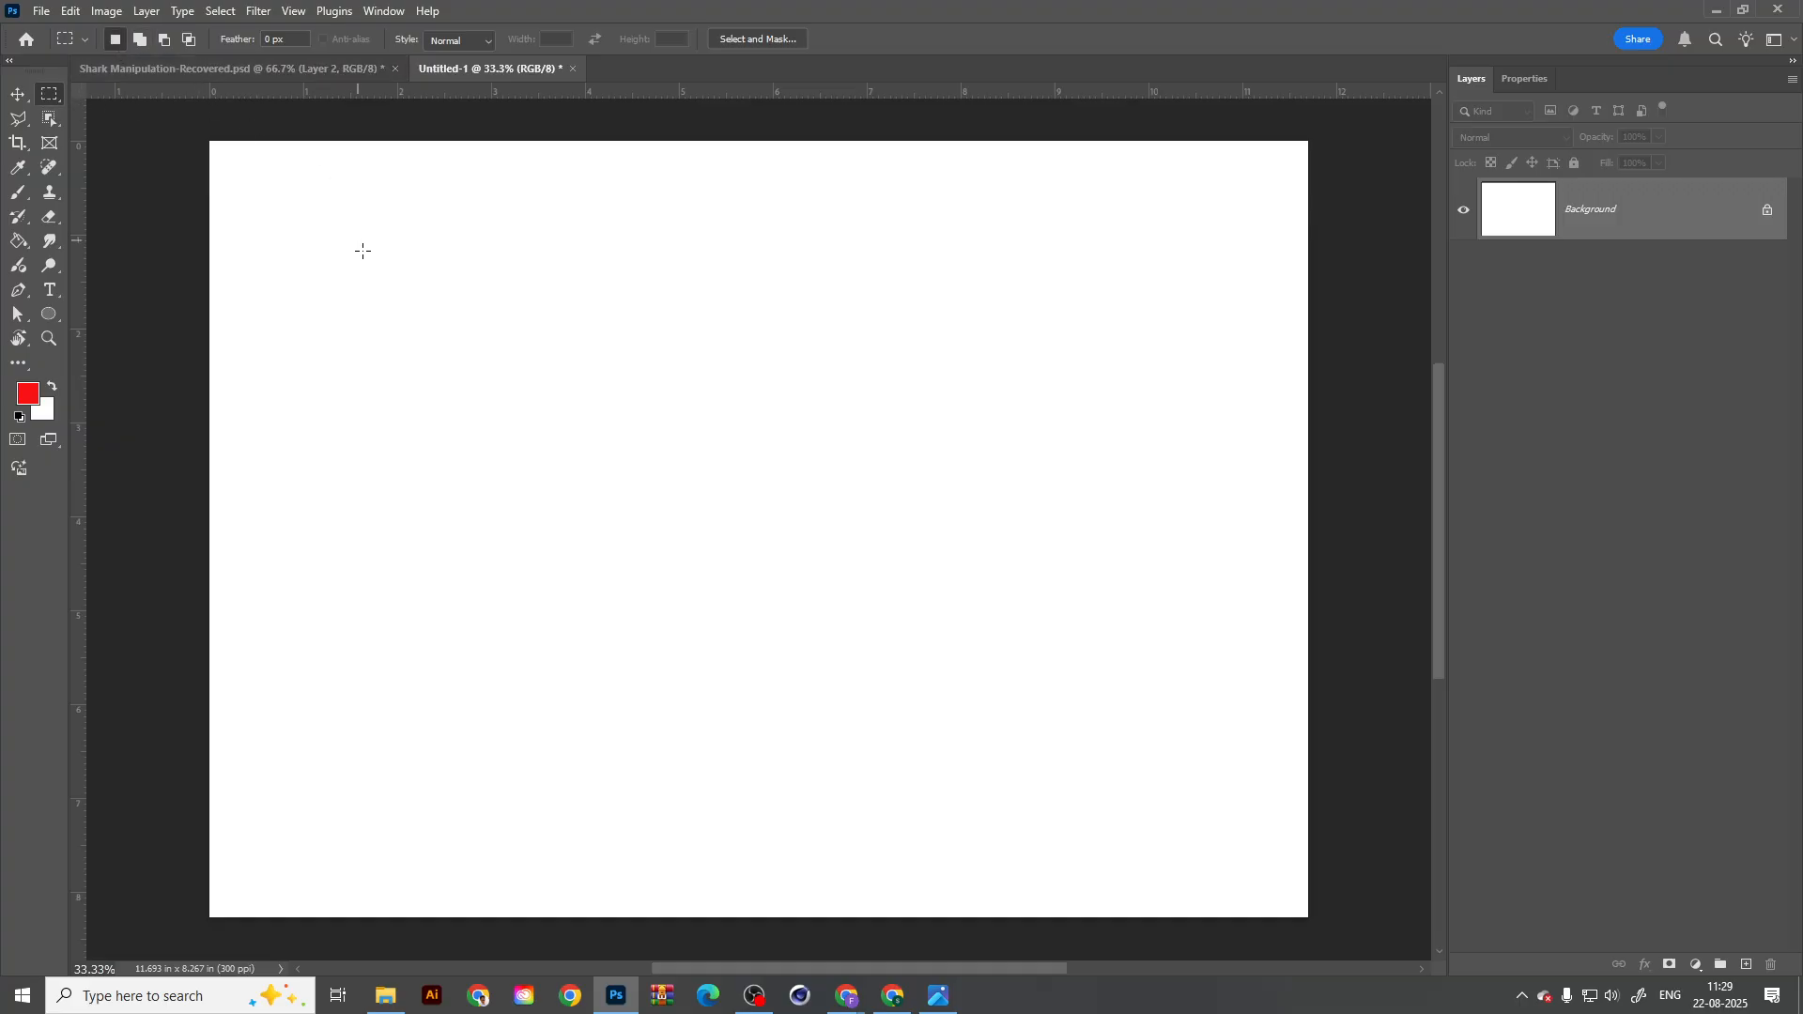
drag(407, 213, 656, 519)
key(ctrl+d)
Step: Add a new layer and fill it alternately with the white background colour and the red foreground colour, ending on white
click(1748, 965)
key(ctrl+BackSpace)
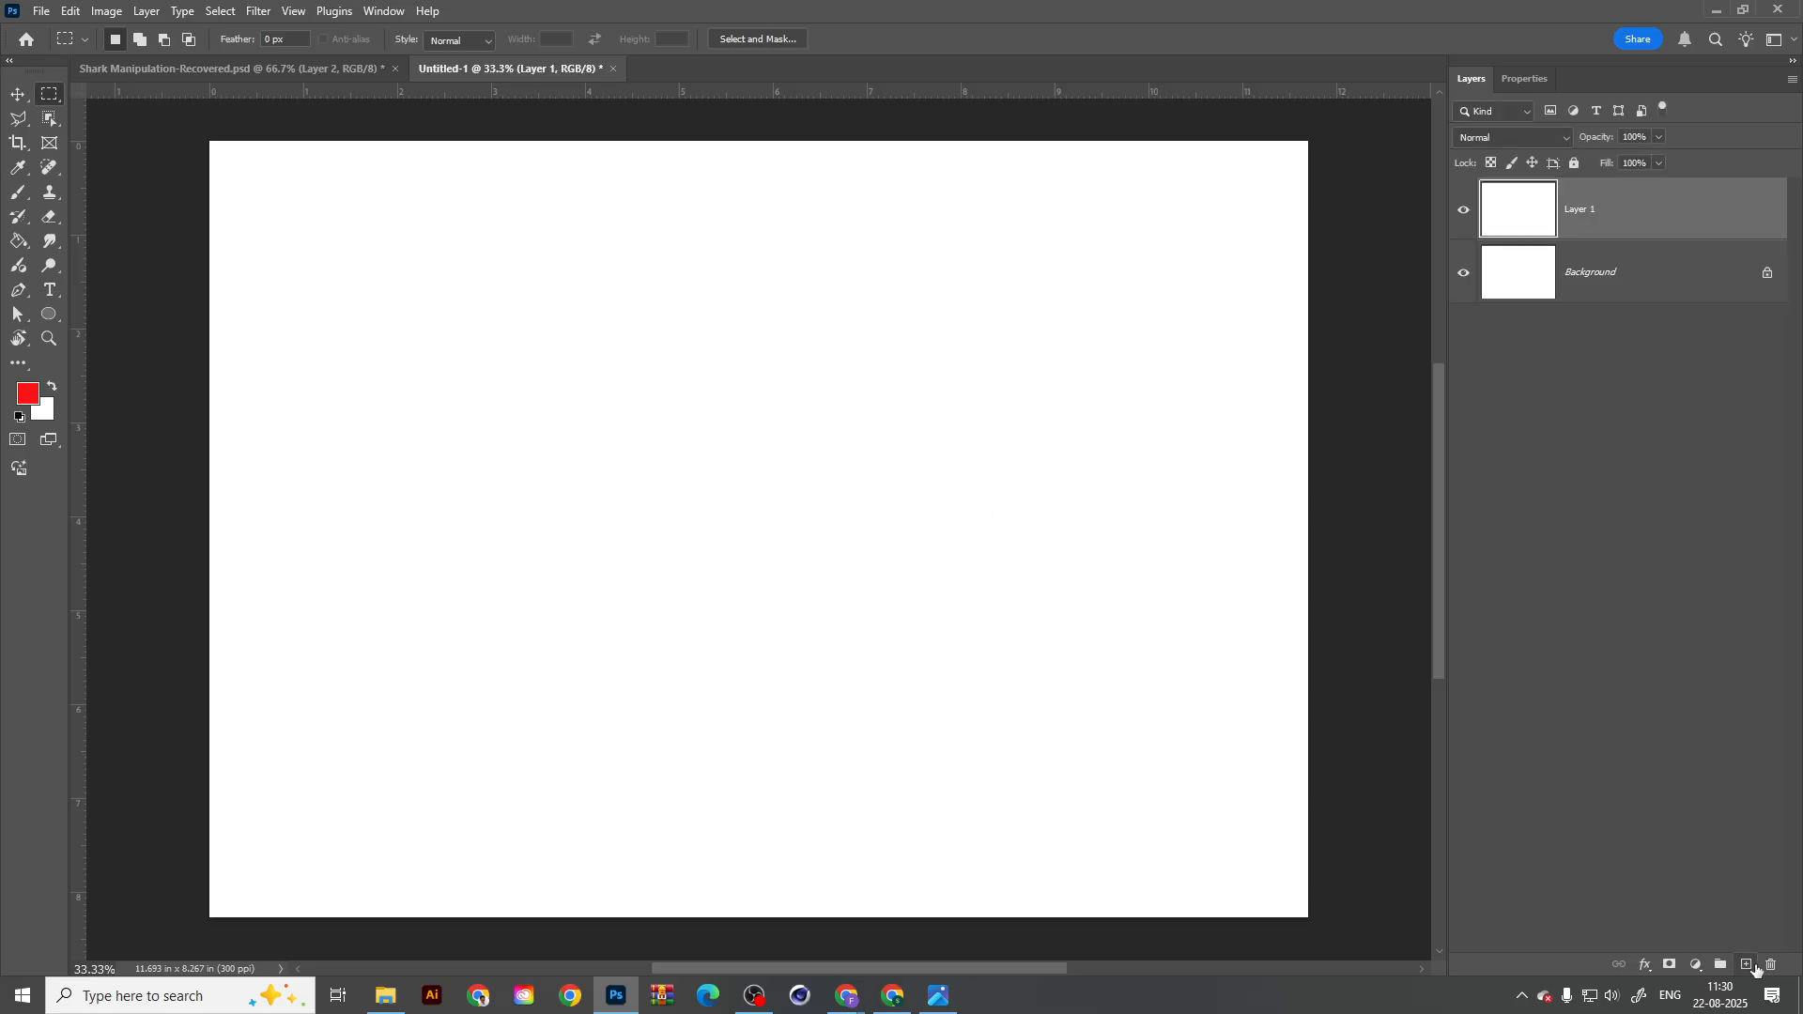
key(alt+BackSpace)
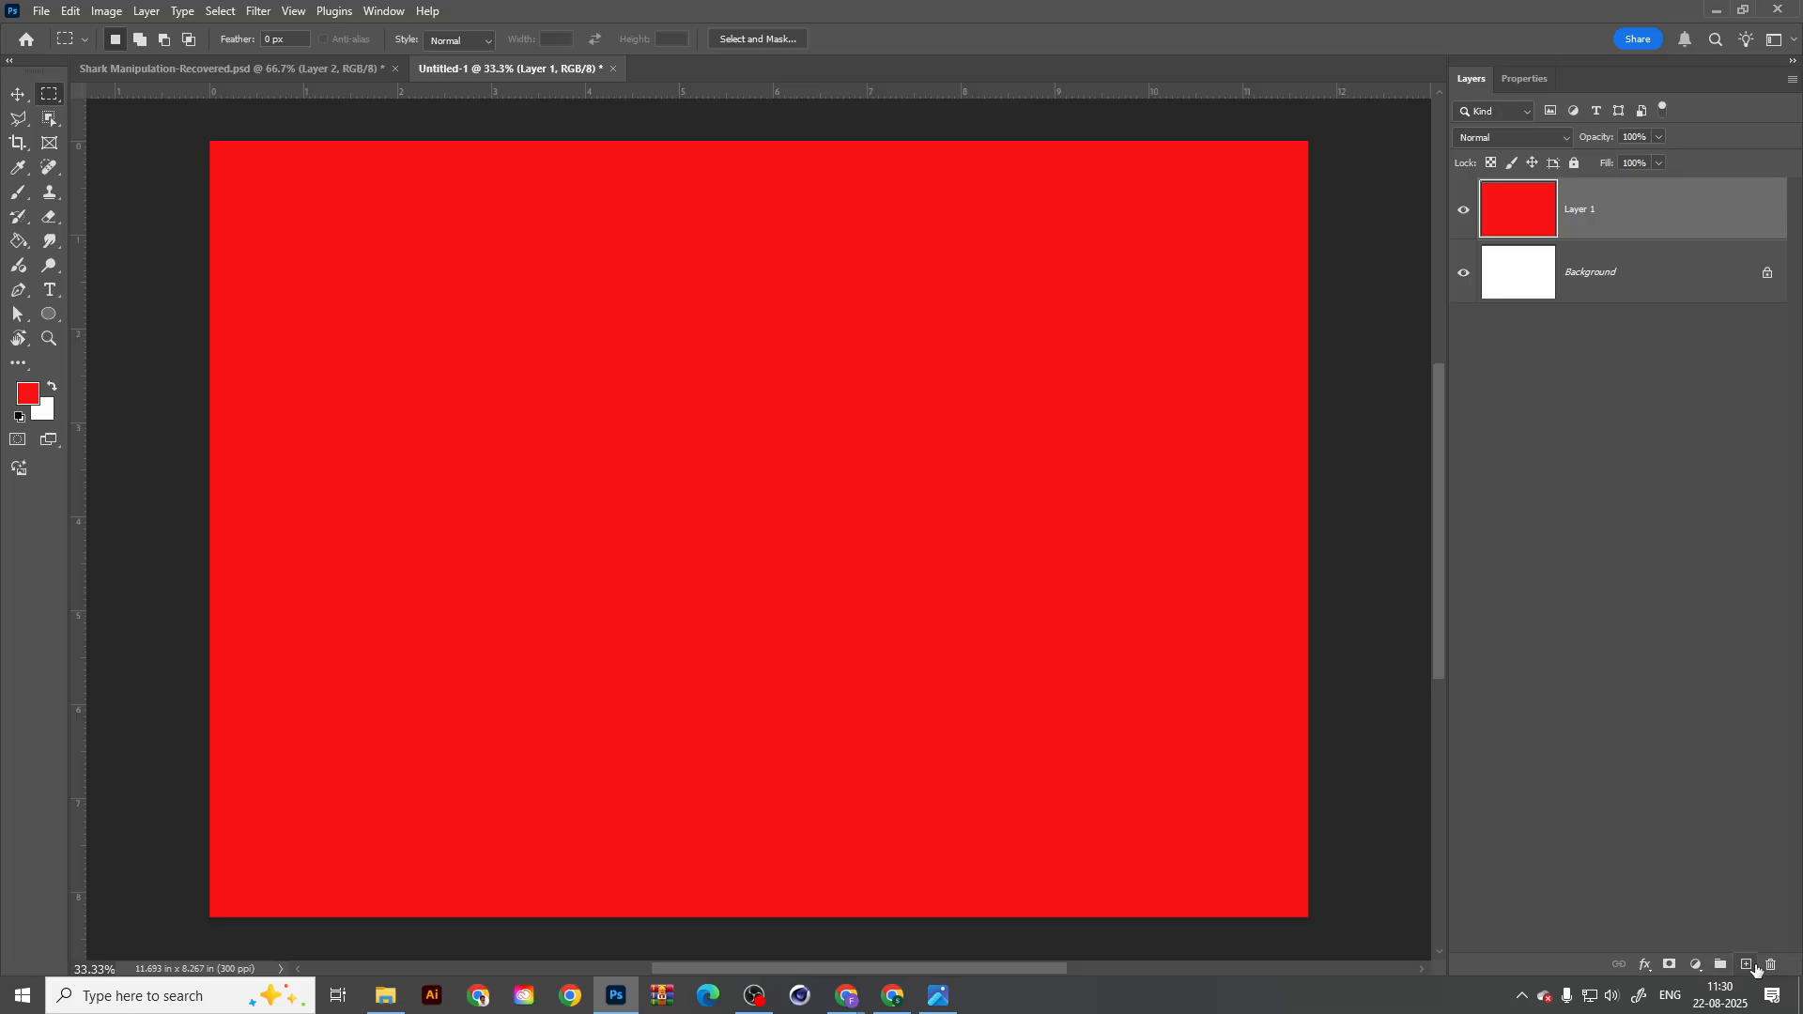
key(ctrl+BackSpace)
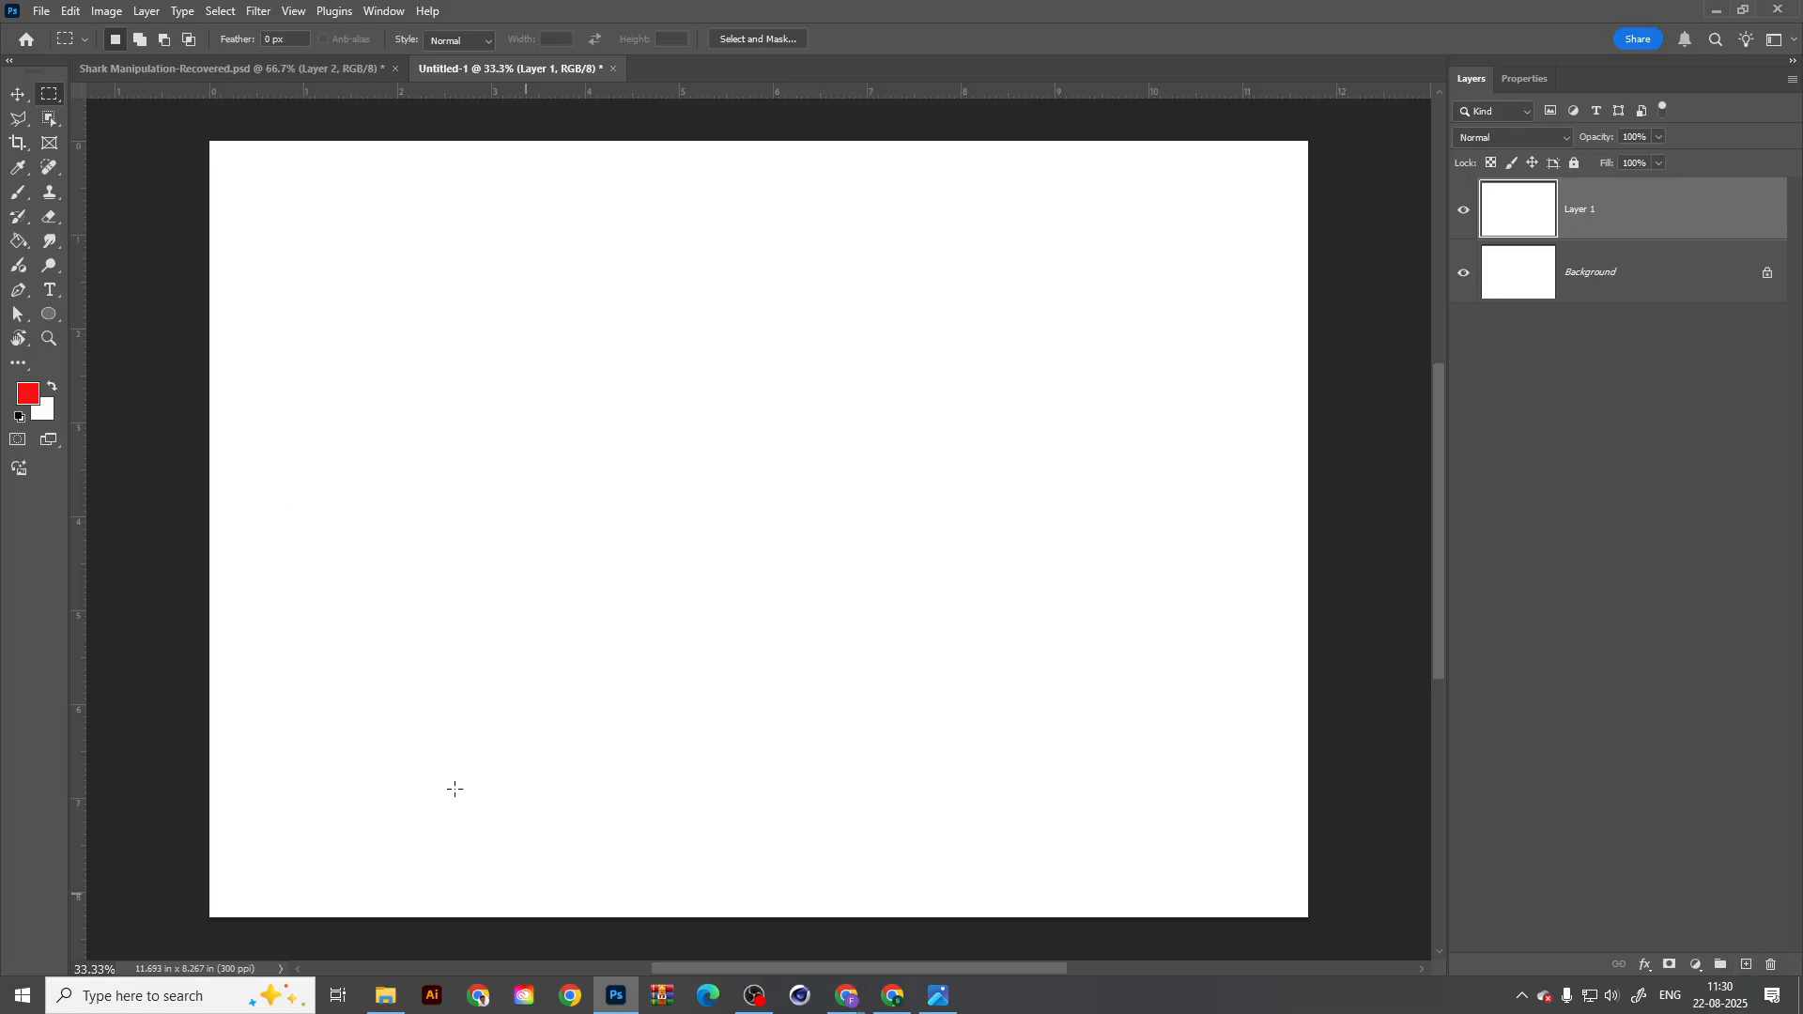
Step: Select a roughly square area left of the canvas centre with the rectangular marquee and fill it with the red foreground colour
drag(472, 270, 770, 564)
key(alt+space)
key(alt+BackSpace)
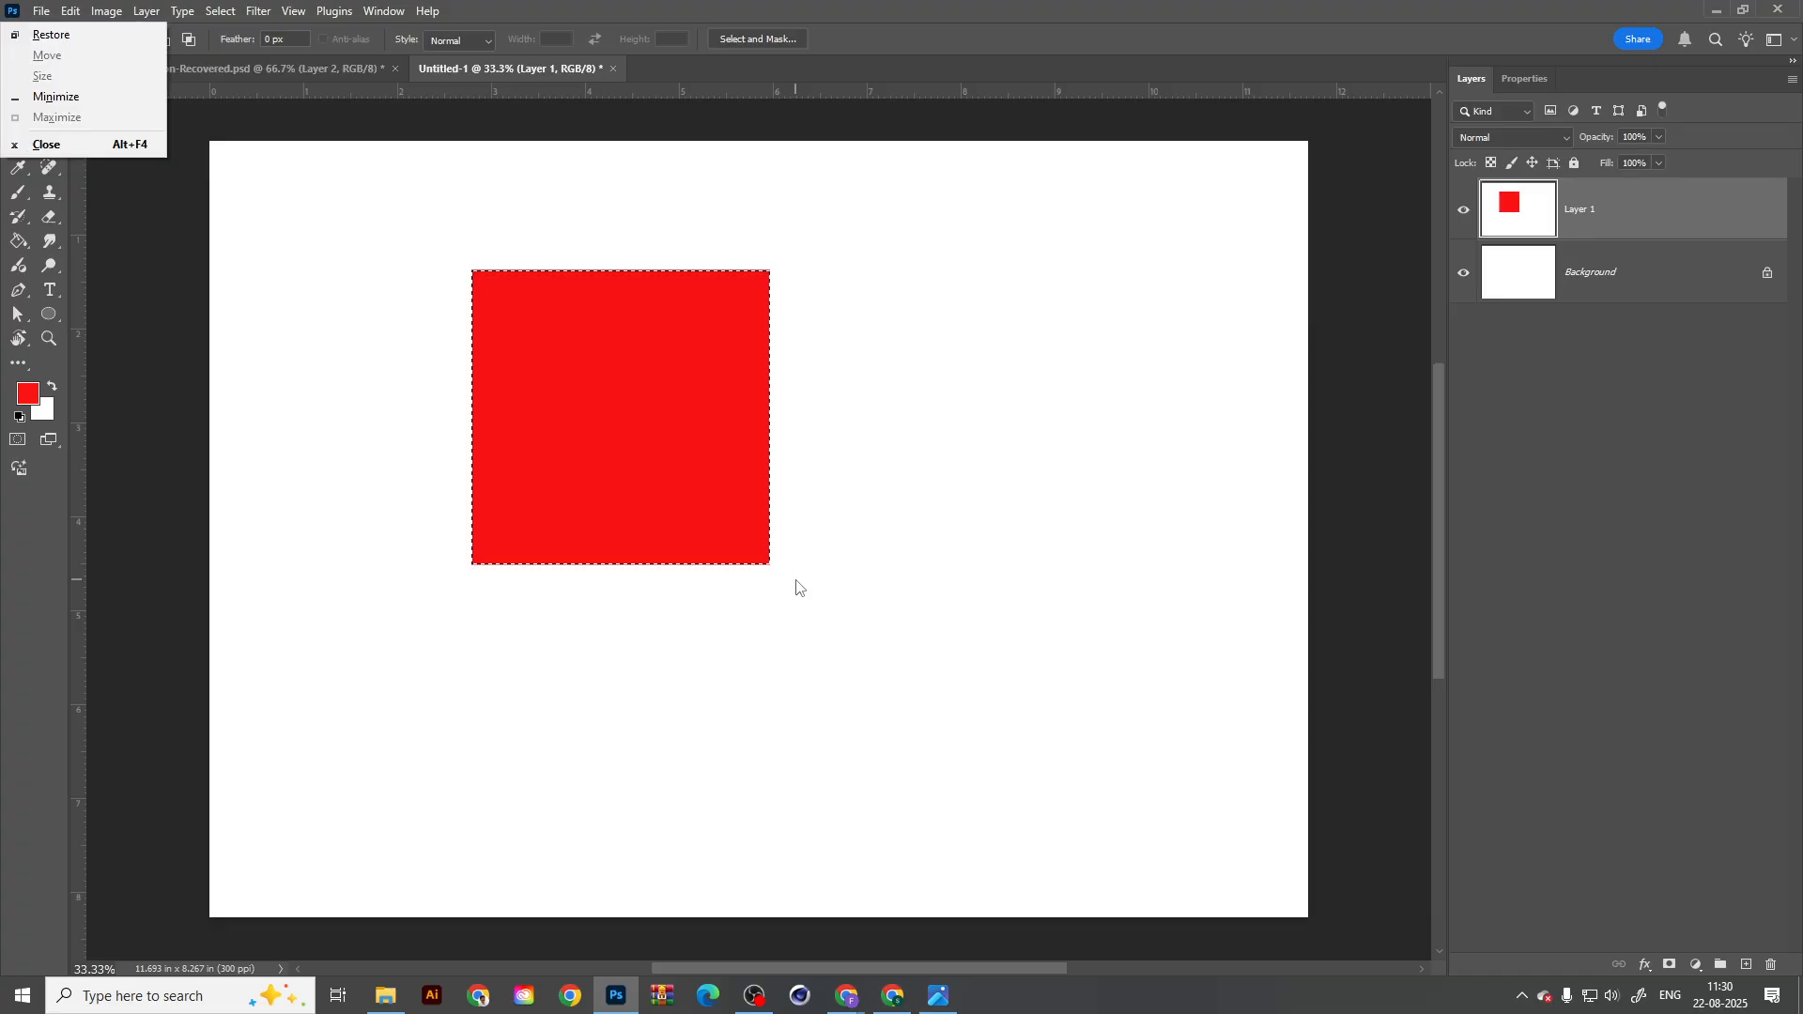
key(Escape)
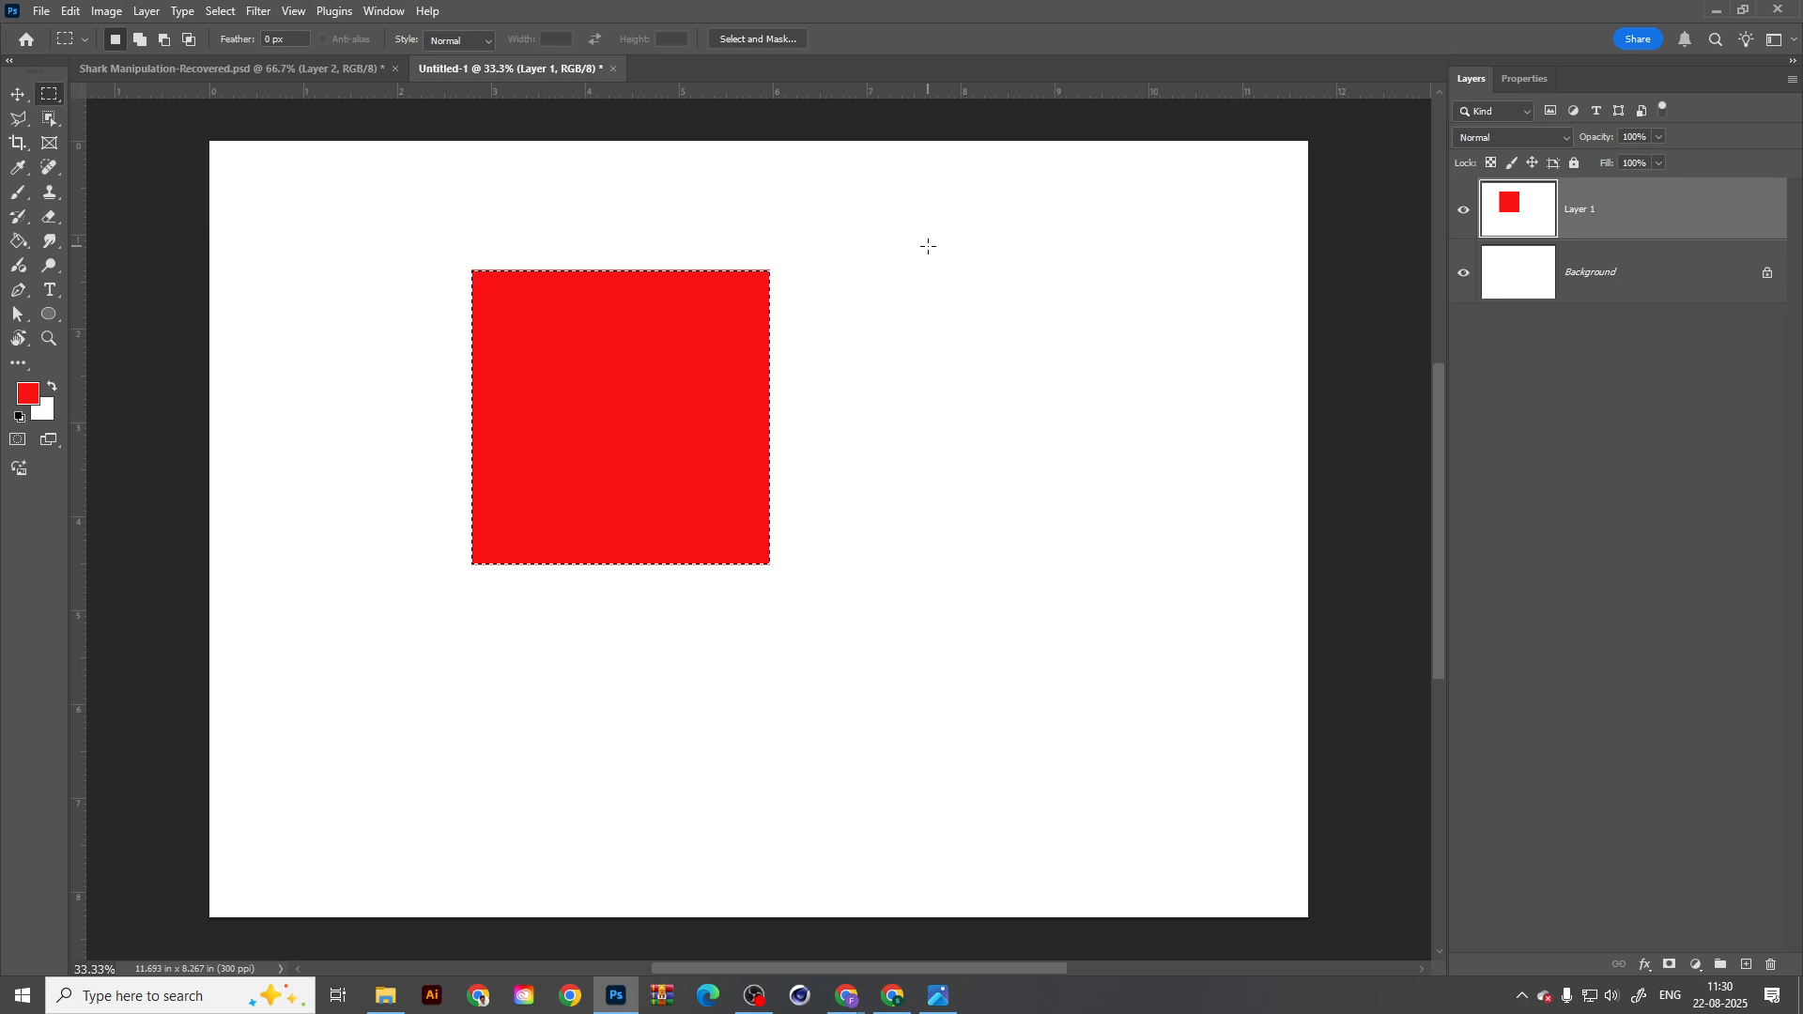
Step: Replace the red fill in the square selection with crossing red brush strokes swept past its edges
key(Delete)
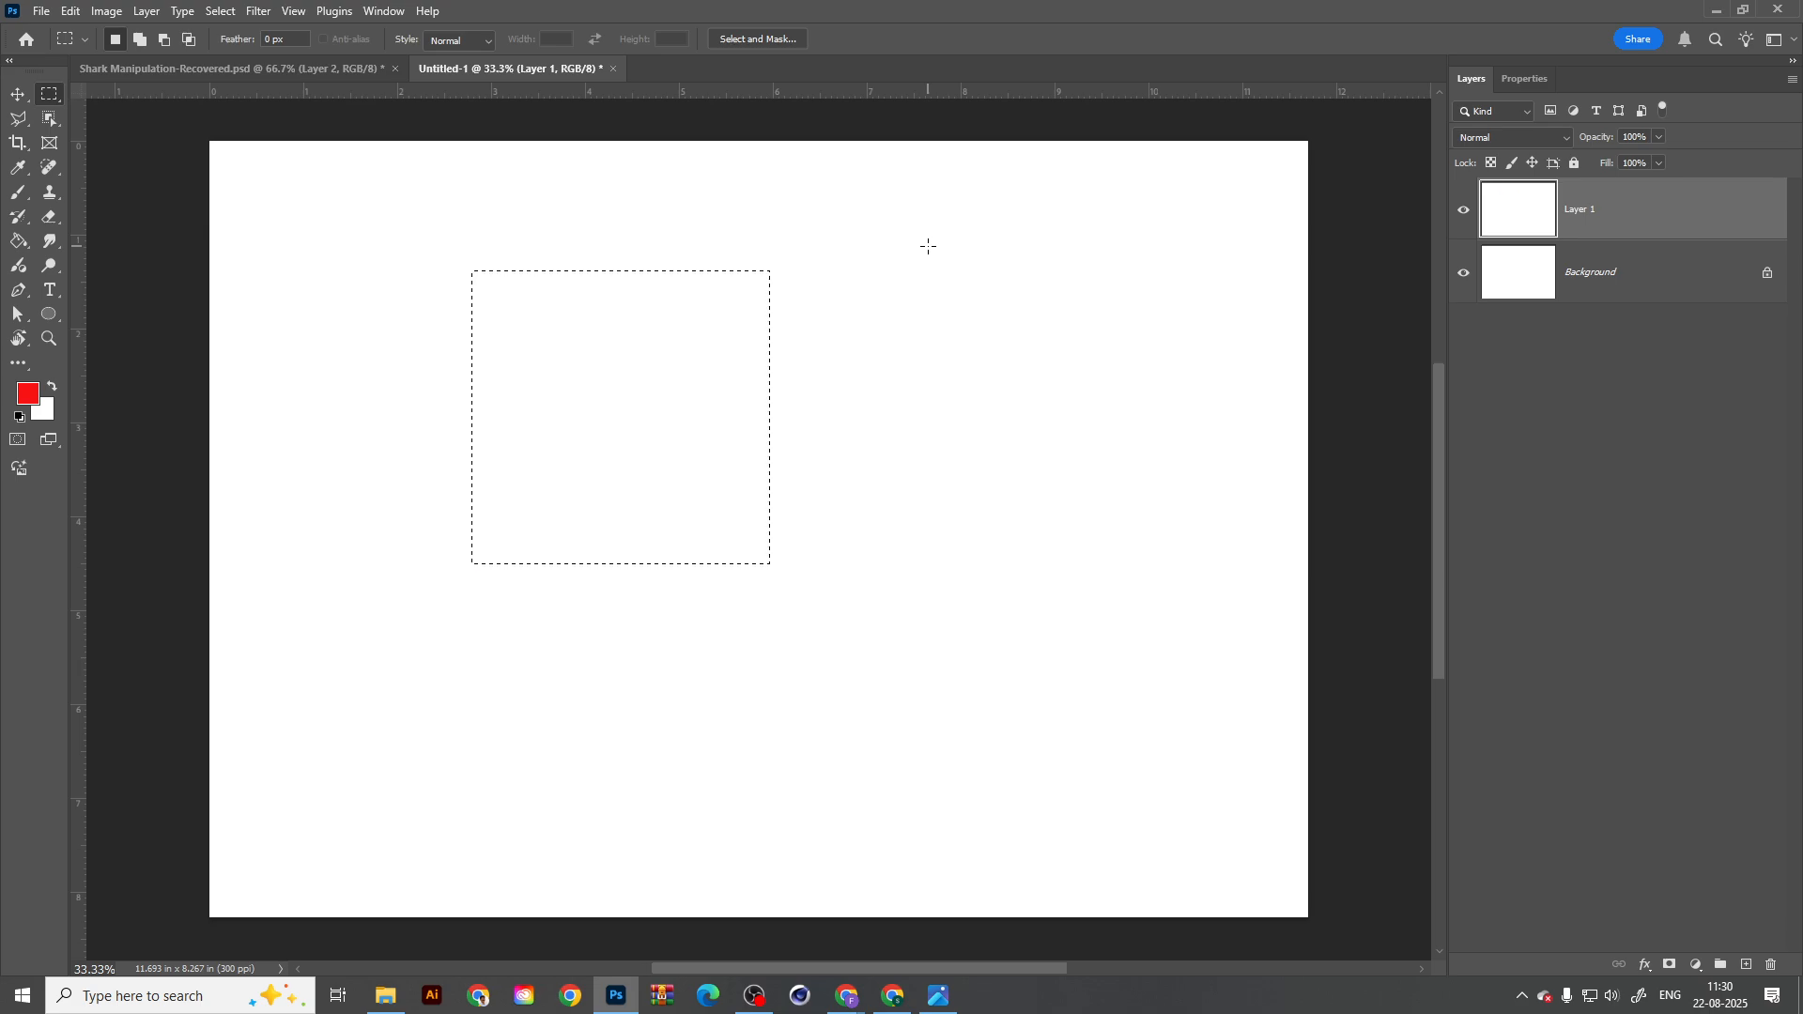
click(18, 192)
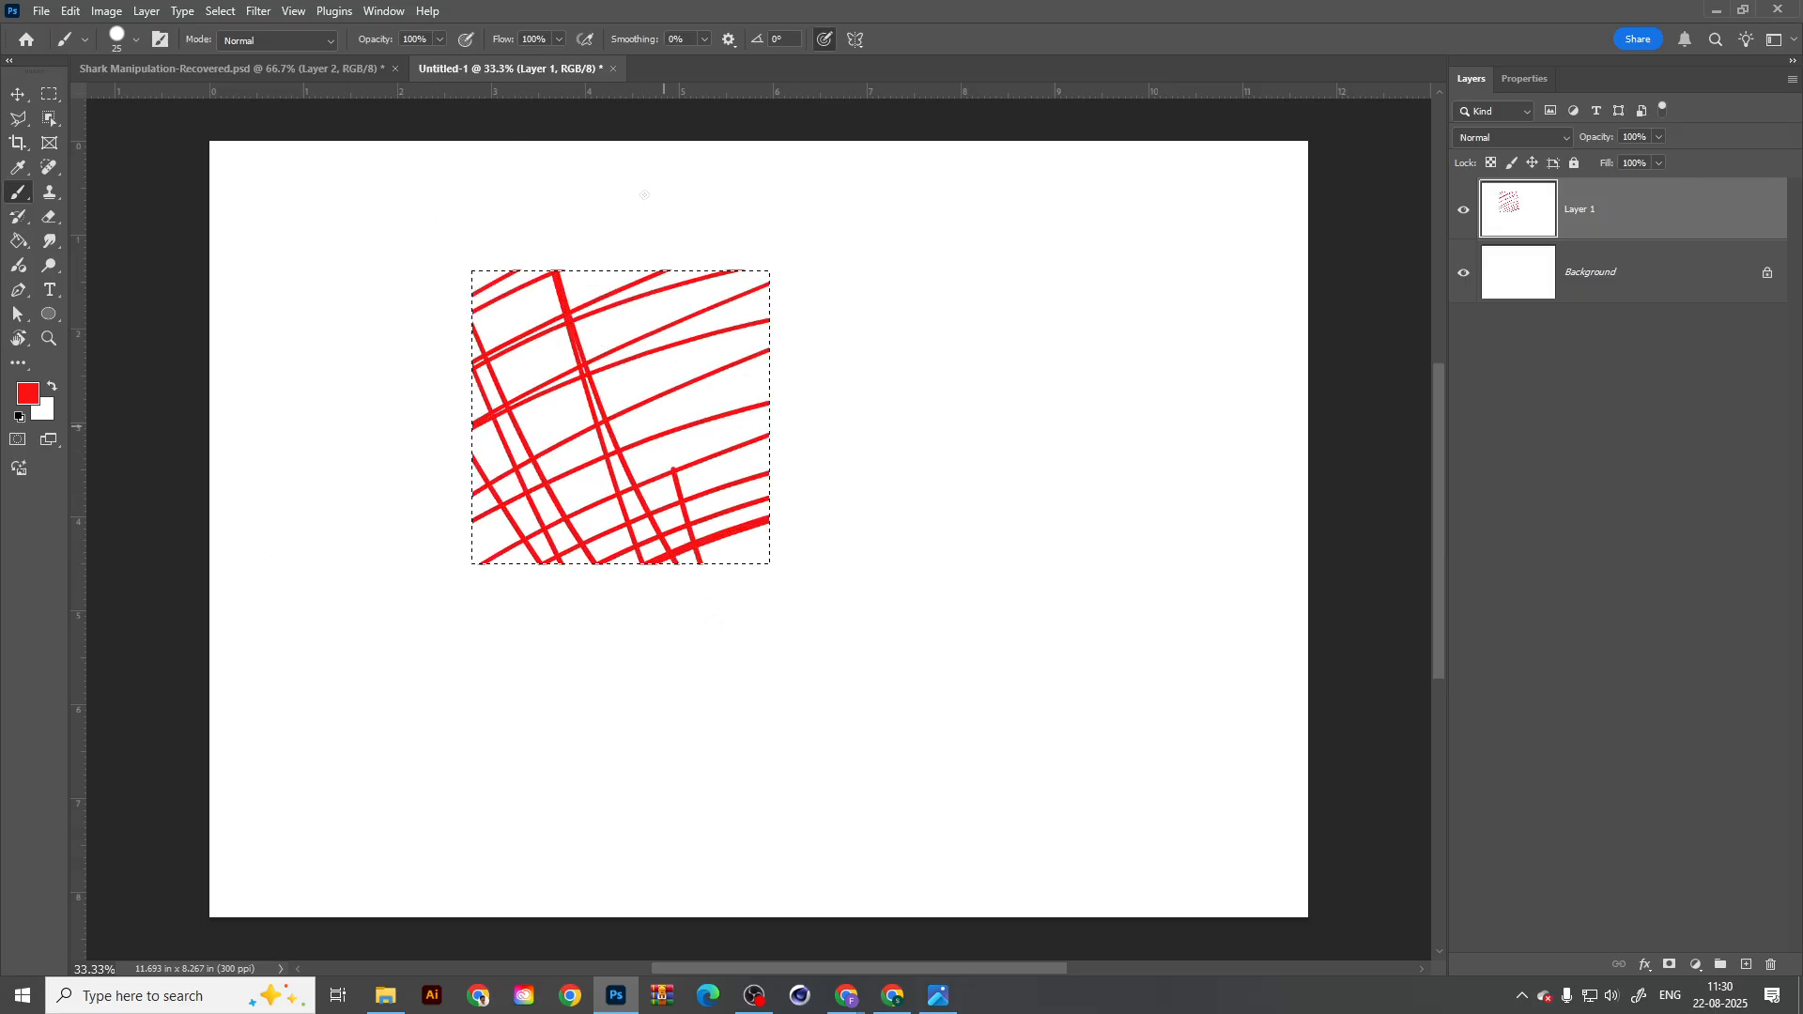
drag(780, 461, 731, 270)
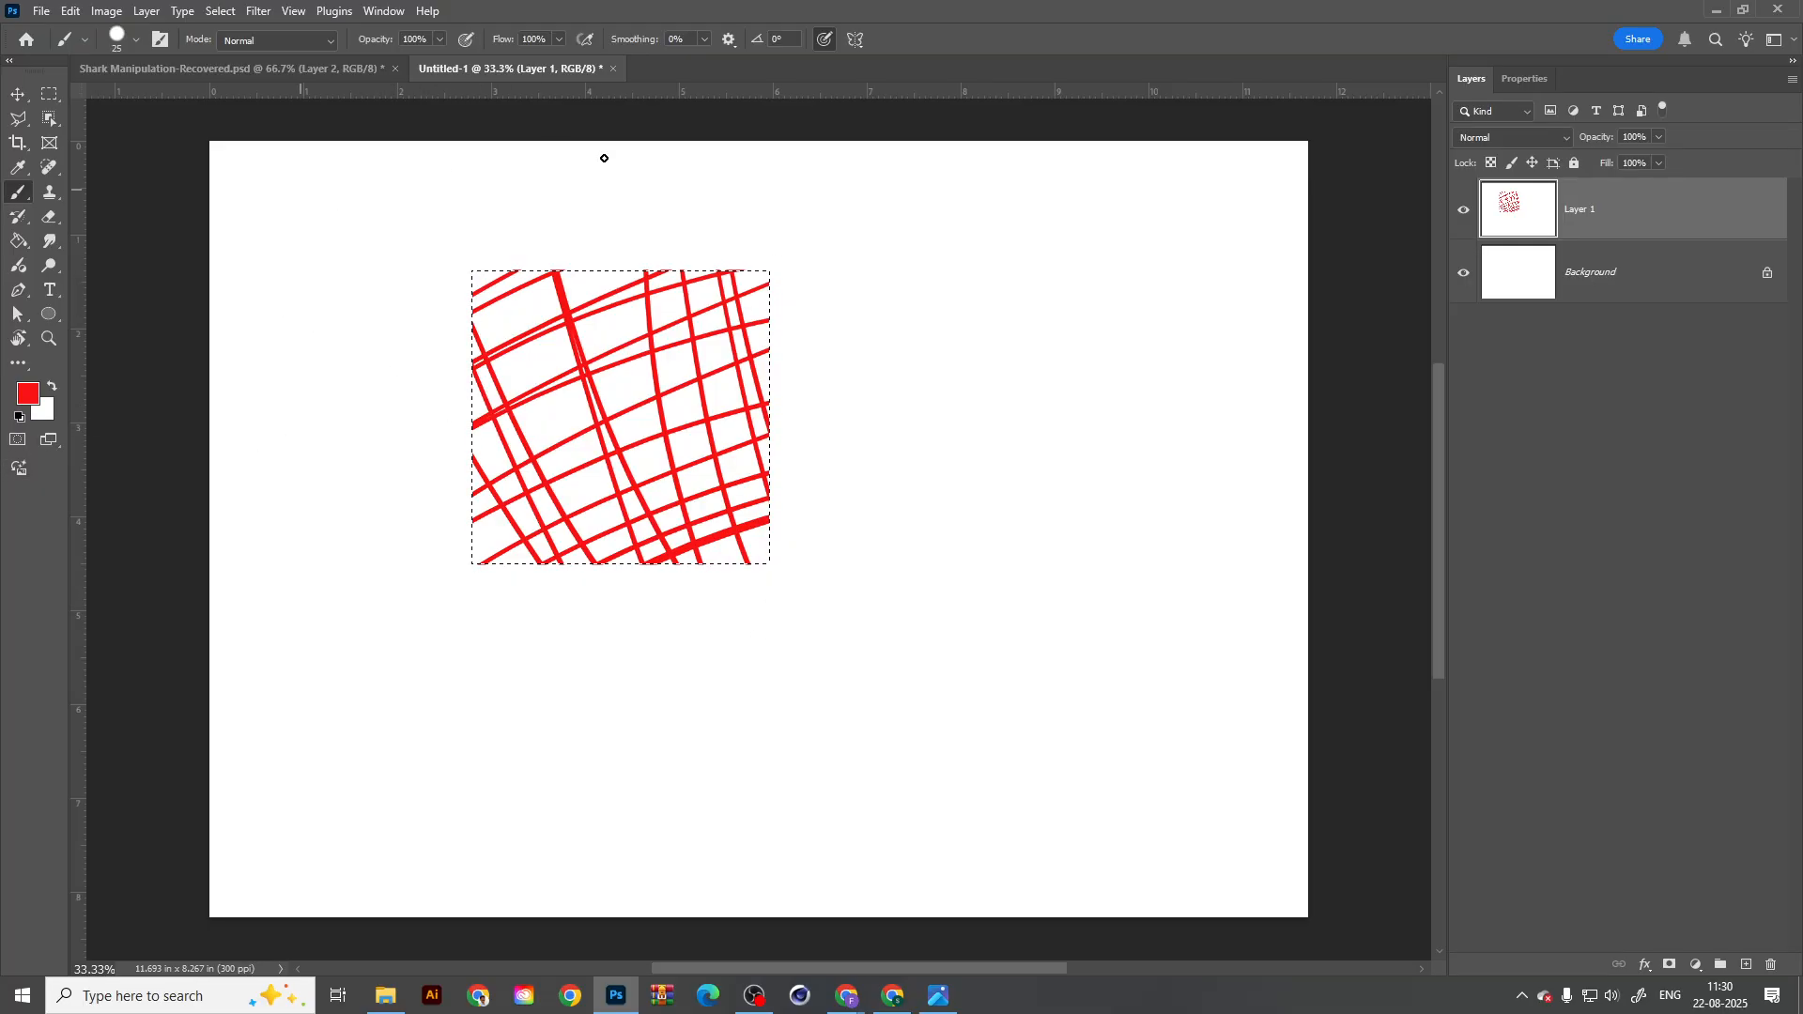
mouse_move(424, 340)
mouse_down()
mouse_move(727, 246)
mouse_move(347, 472)
mouse_move(844, 359)
mouse_move(540, 469)
mouse_move(403, 584)
mouse_move(733, 485)
mouse_move(672, 579)
mouse_up()
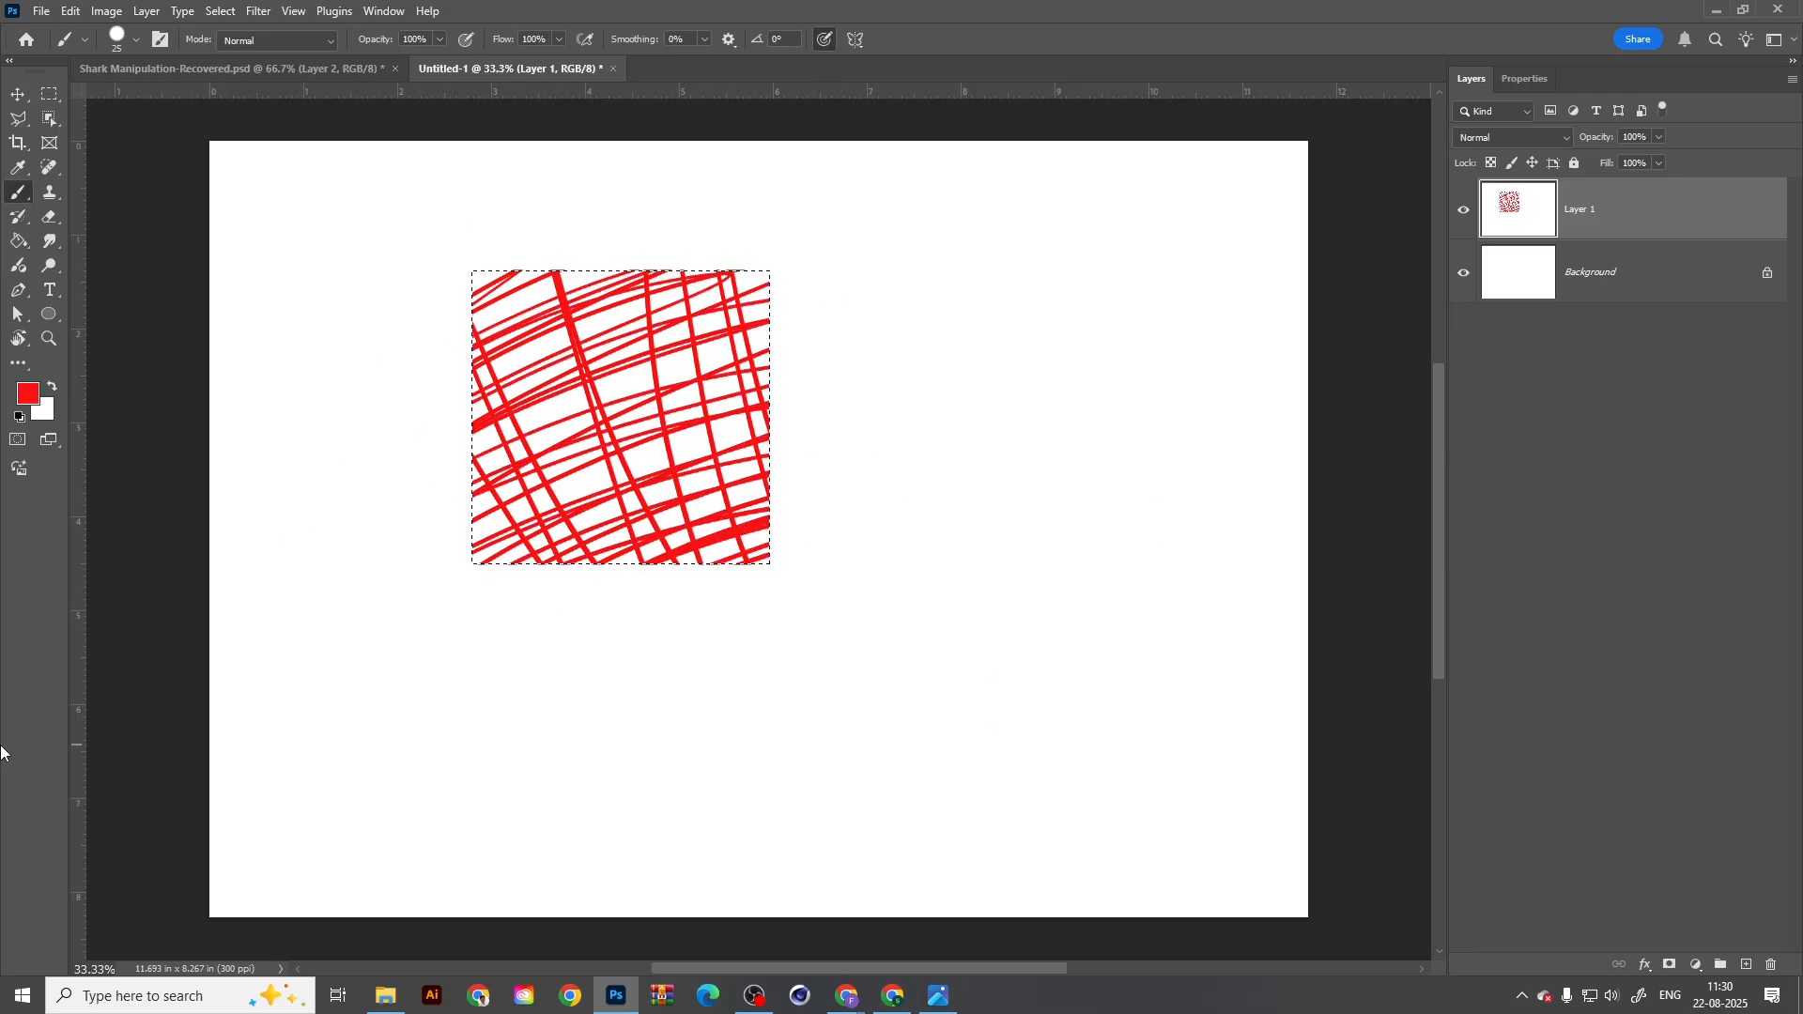
Step: Reset the colours to default black and white, and try a tall rectangular selection beside the hatched square before deselecting it
key(d)
key(m)
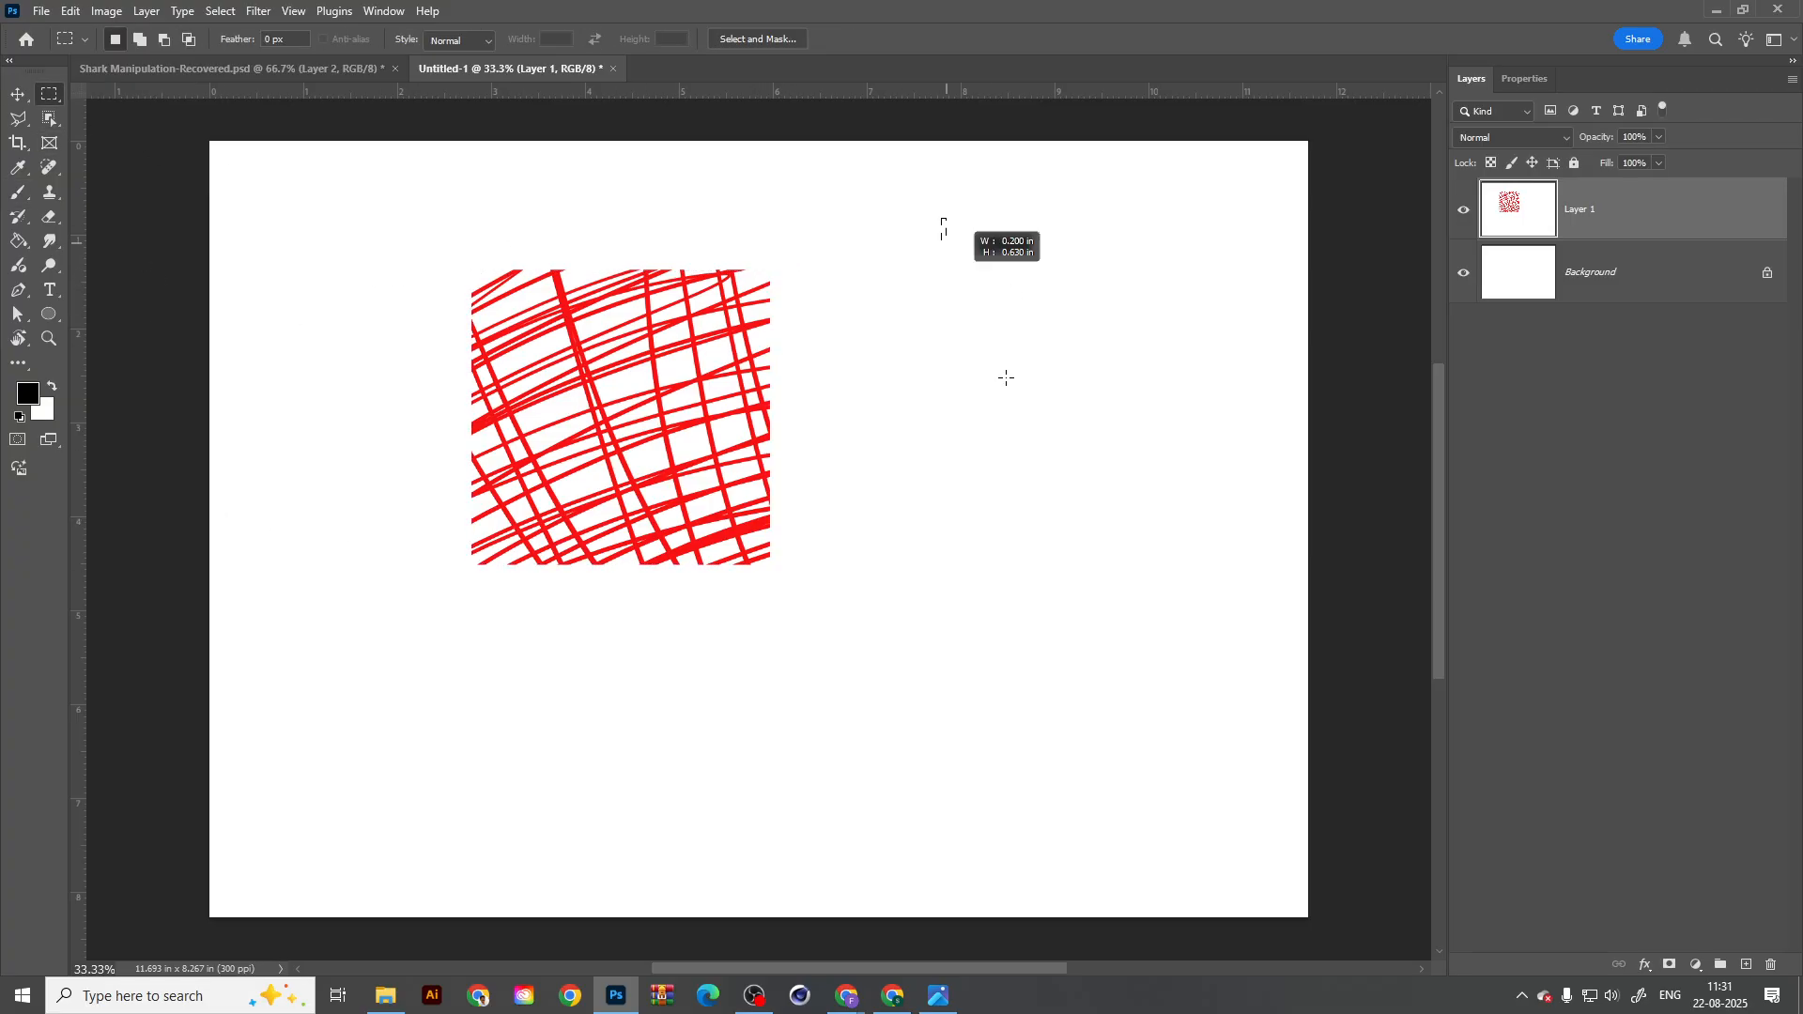
drag(942, 218, 1074, 505)
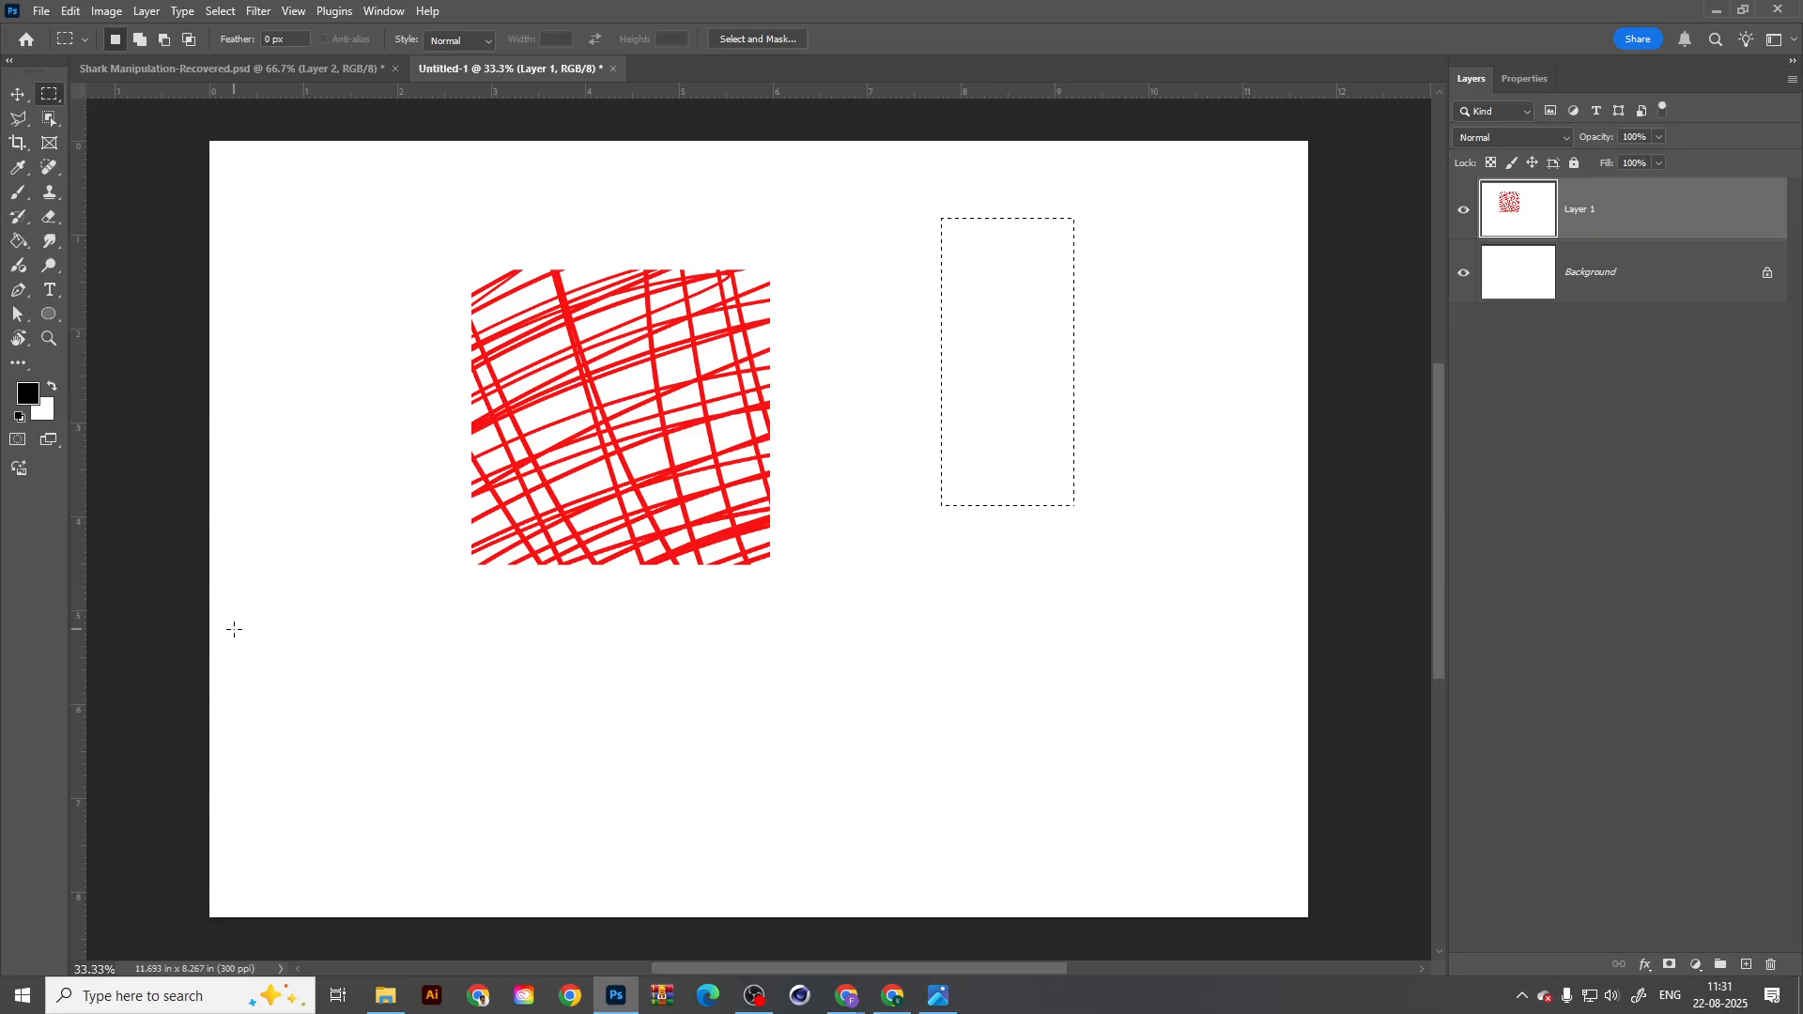
click(18, 192)
key(ctrl+d)
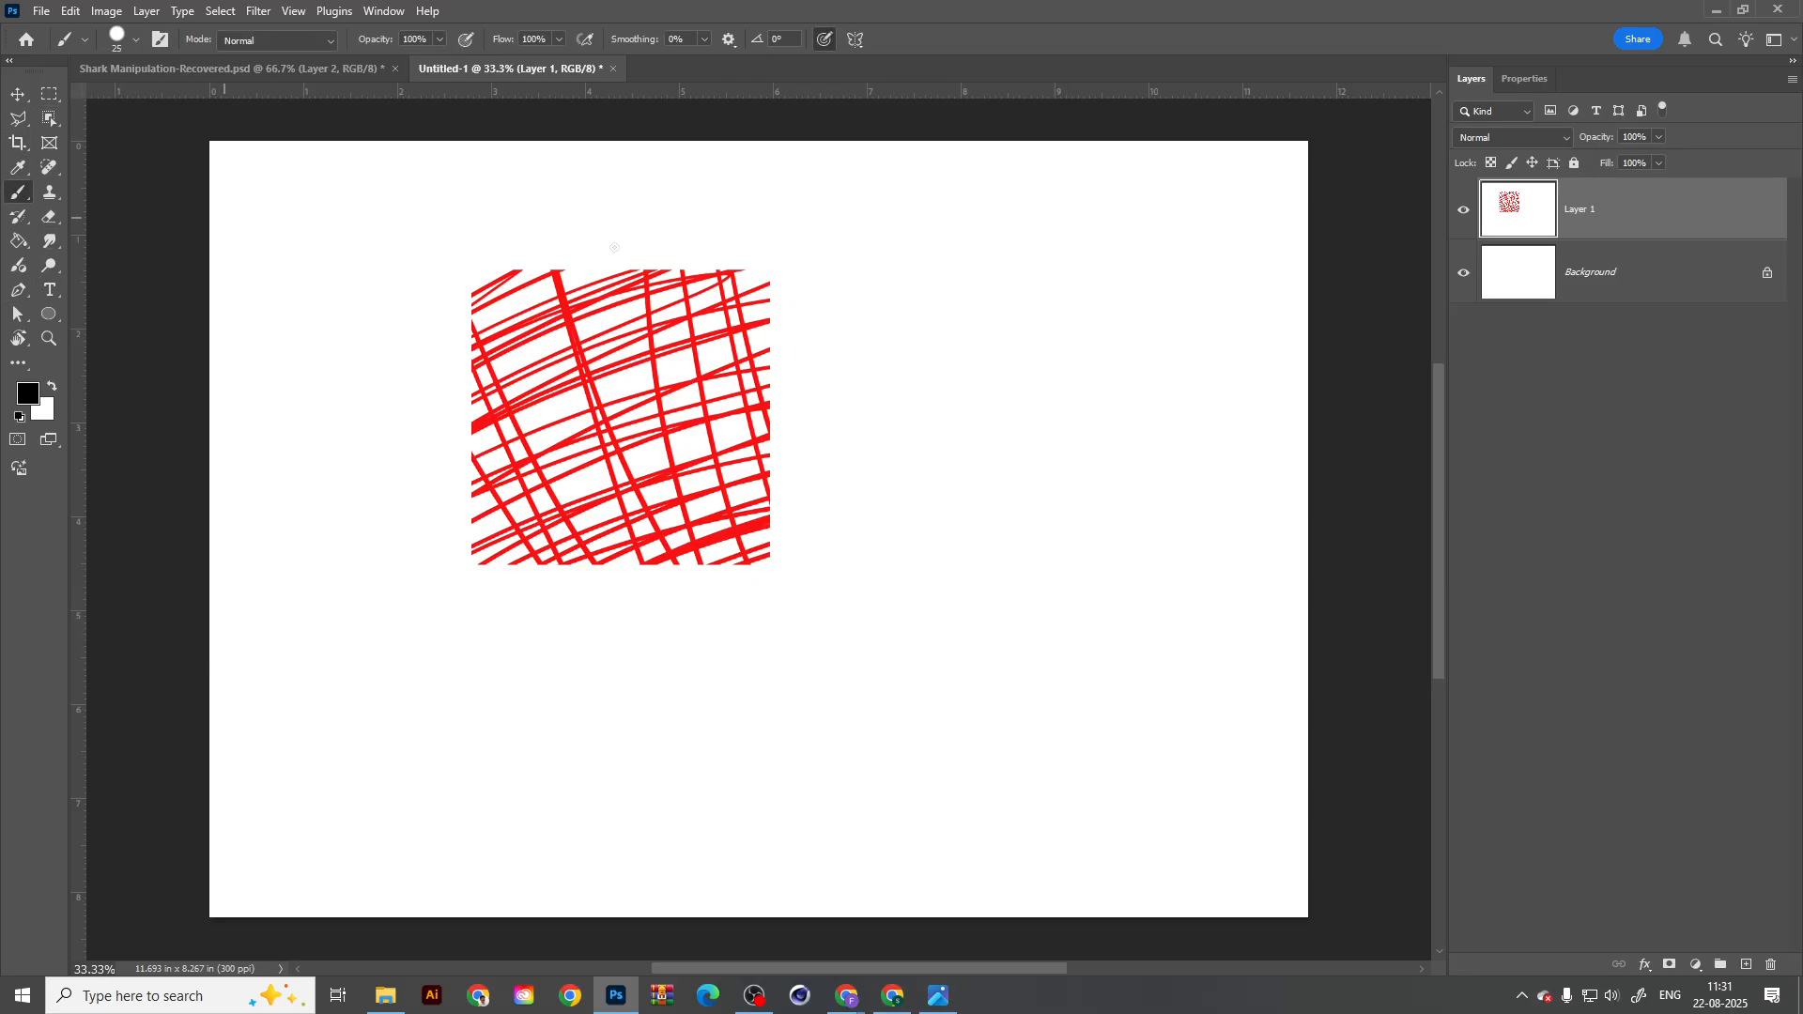
Step: Handwrite "Ant march line" in black with the Brush tool beside the hatched square and underline the last word
drag(854, 230, 843, 344)
mouse_move(855, 229)
mouse_down()
mouse_move(847, 338)
mouse_move(886, 297)
mouse_up()
mouse_move(907, 325)
mouse_down()
mouse_move(917, 299)
mouse_move(939, 324)
mouse_up()
mouse_move(957, 253)
mouse_down()
mouse_move(971, 311)
mouse_move(976, 282)
mouse_up()
mouse_move(877, 429)
mouse_down()
mouse_move(942, 451)
mouse_move(1033, 380)
mouse_move(1087, 424)
mouse_up()
mouse_move(922, 507)
mouse_down()
mouse_move(956, 594)
mouse_move(991, 576)
mouse_up()
drag(978, 532, 986, 543)
drag(1003, 542, 1080, 539)
click(1126, 519)
drag(880, 649, 1143, 574)
click(1071, 613)
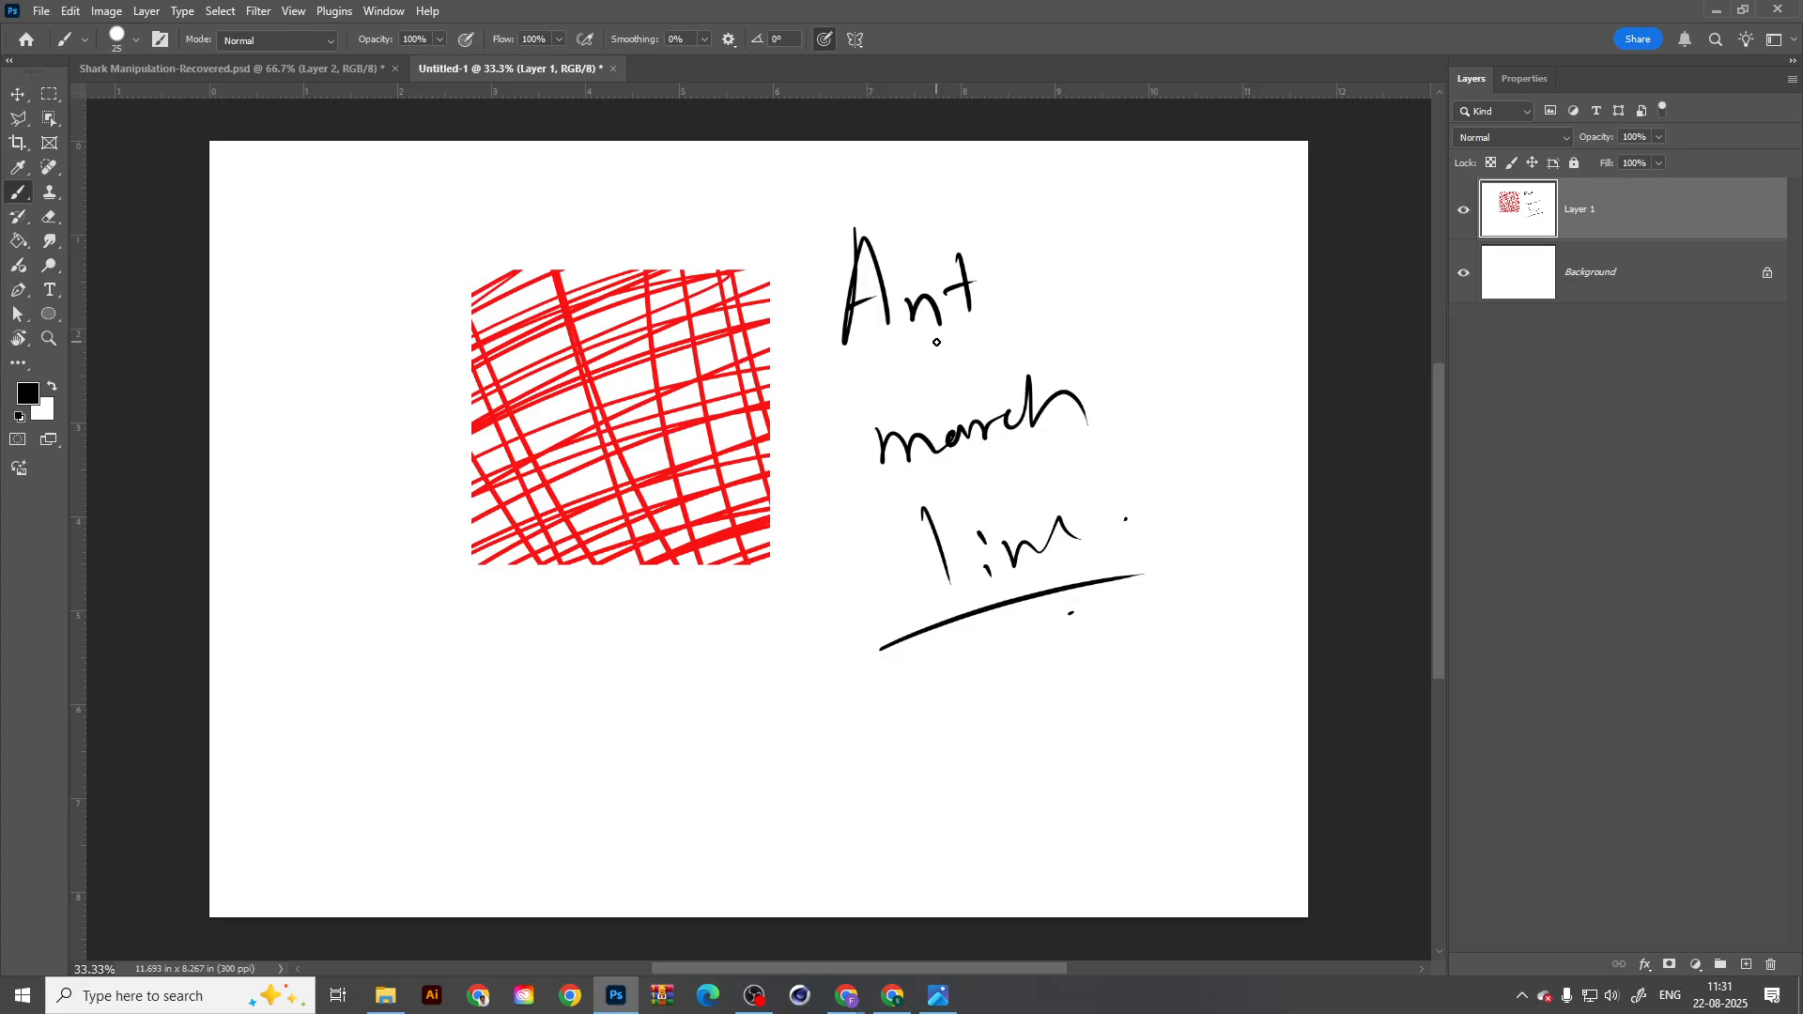
Step: Draw several long slanted underlines beneath the handwritten word "Ant"
mouse_move(830, 393)
mouse_down()
mouse_move(1086, 300)
mouse_move(1075, 318)
mouse_up()
drag(929, 409, 958, 400)
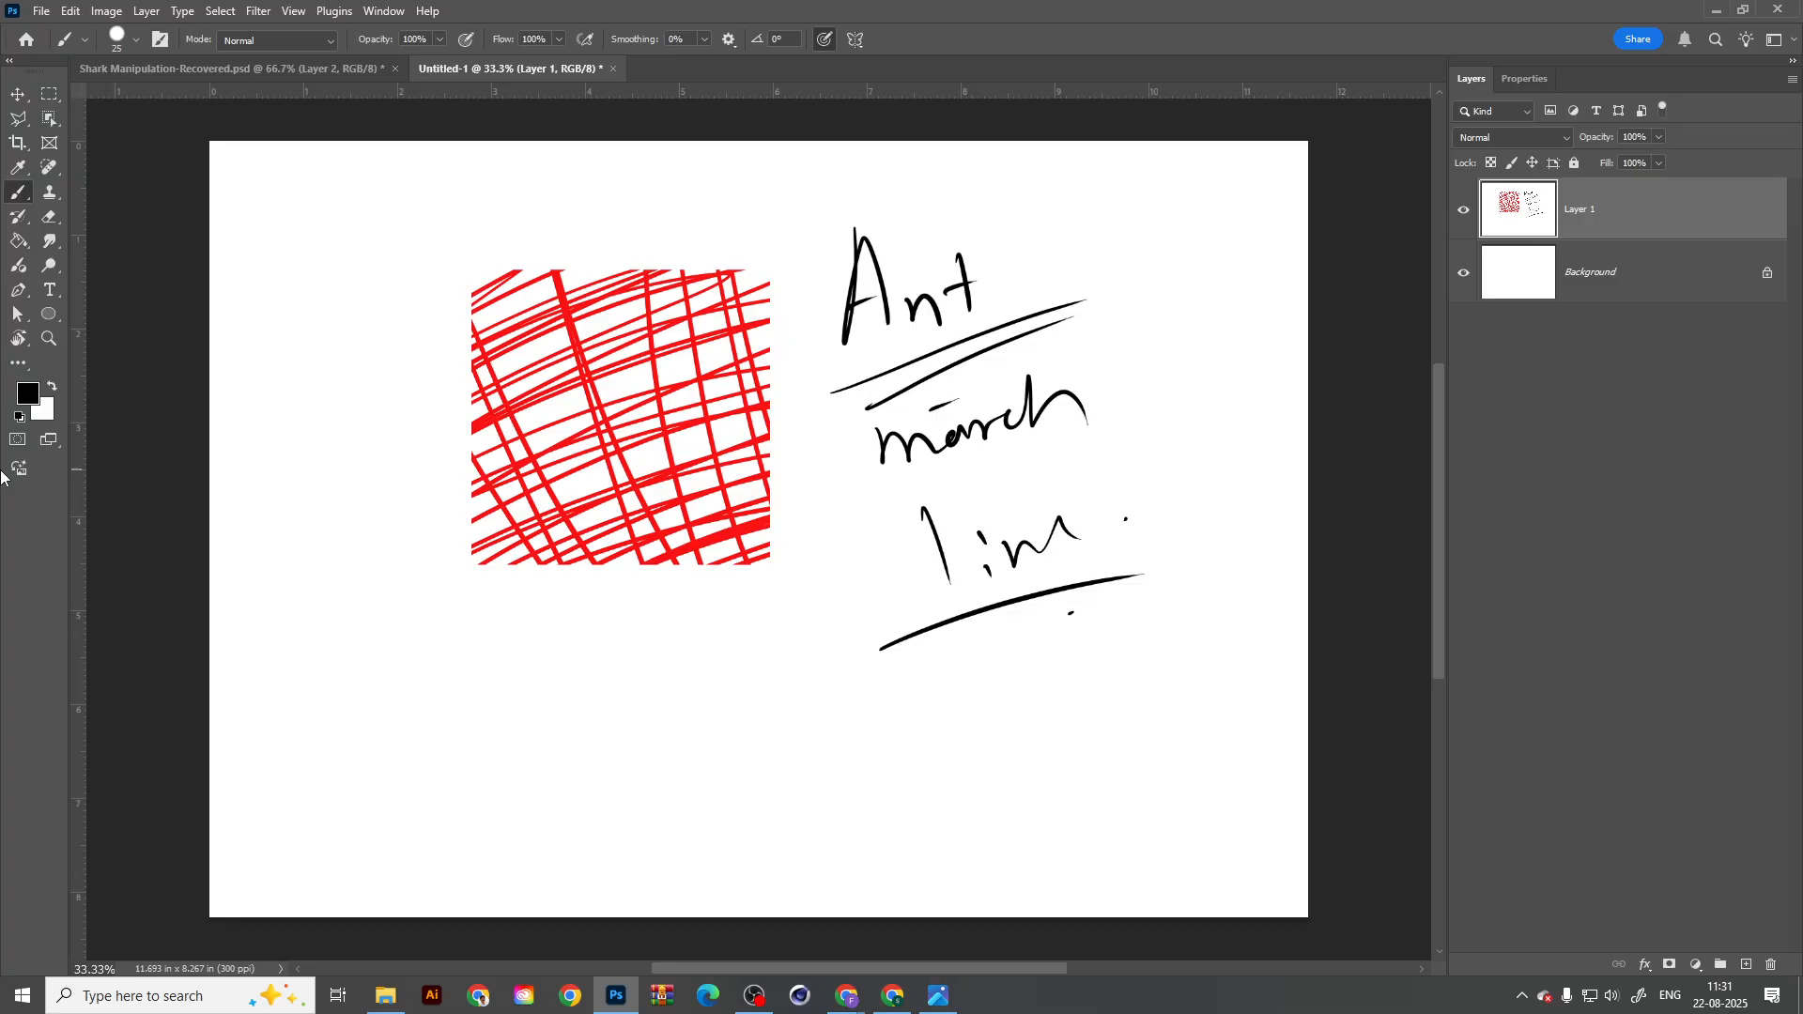
drag(768, 399, 1198, 260)
drag(819, 430, 1173, 291)
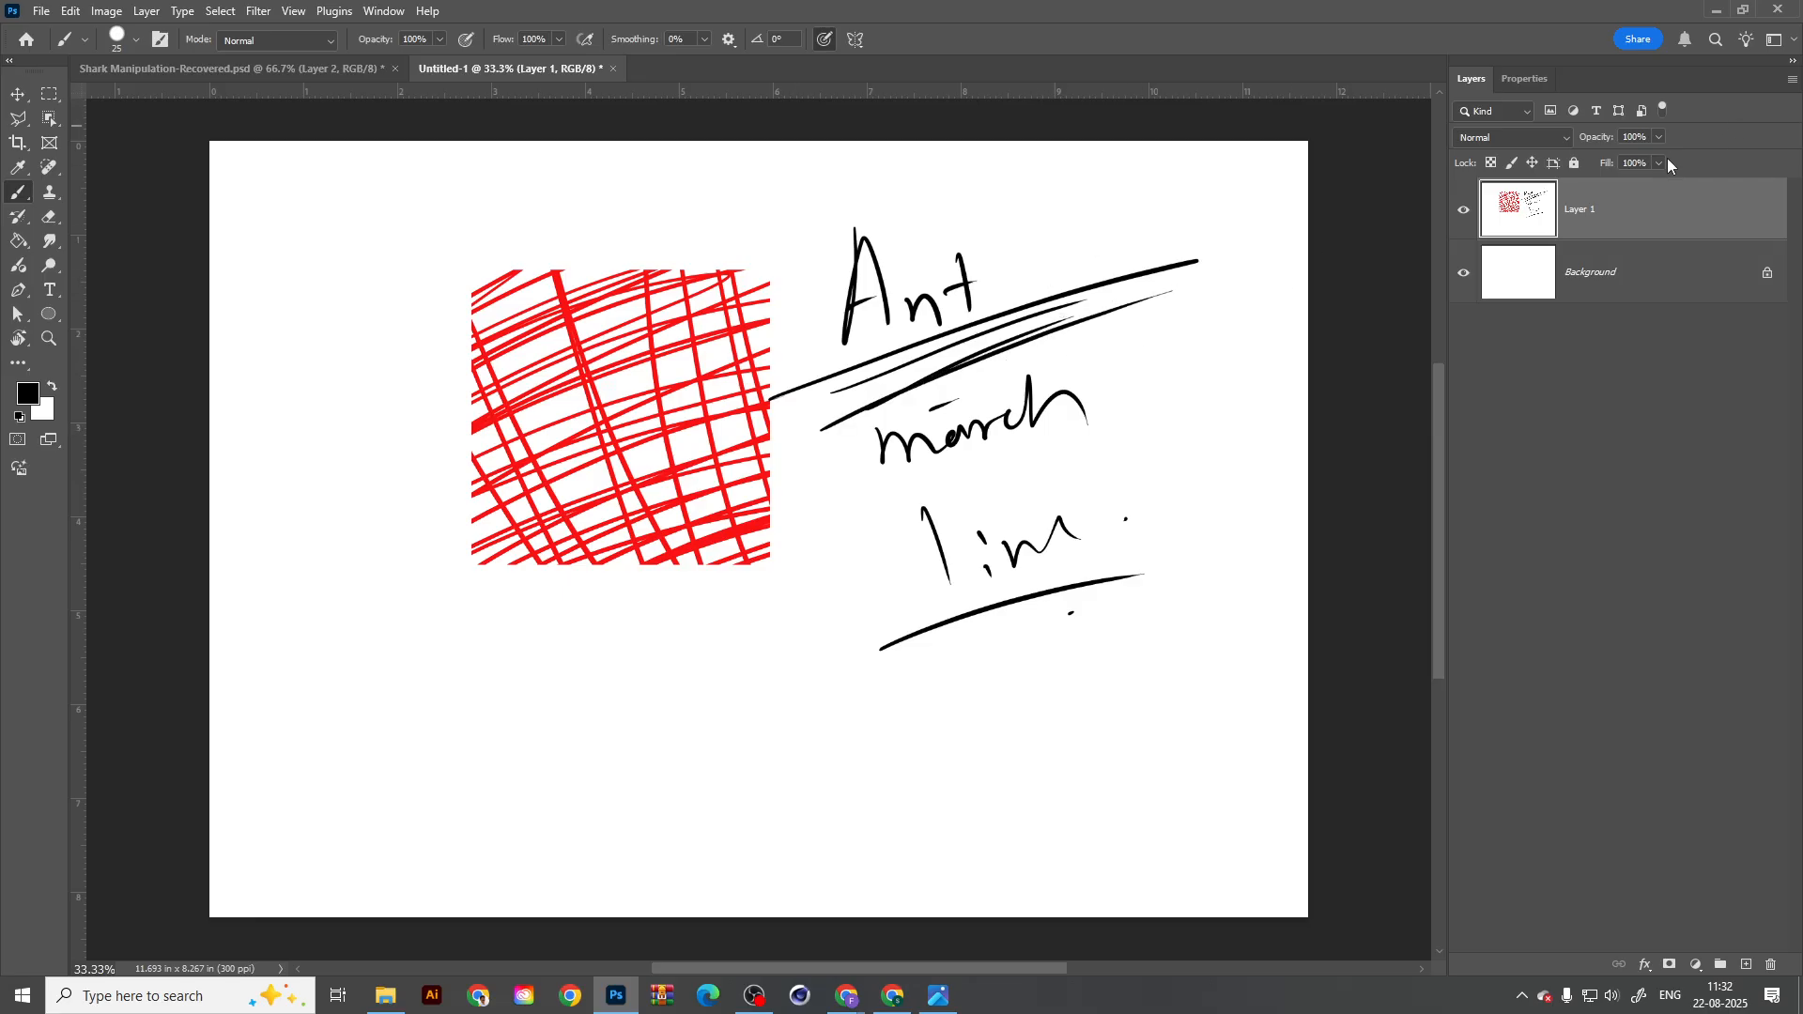
Step: Delete Layer 1 with its hatching and handwriting, and add a new empty layer
key(Delete)
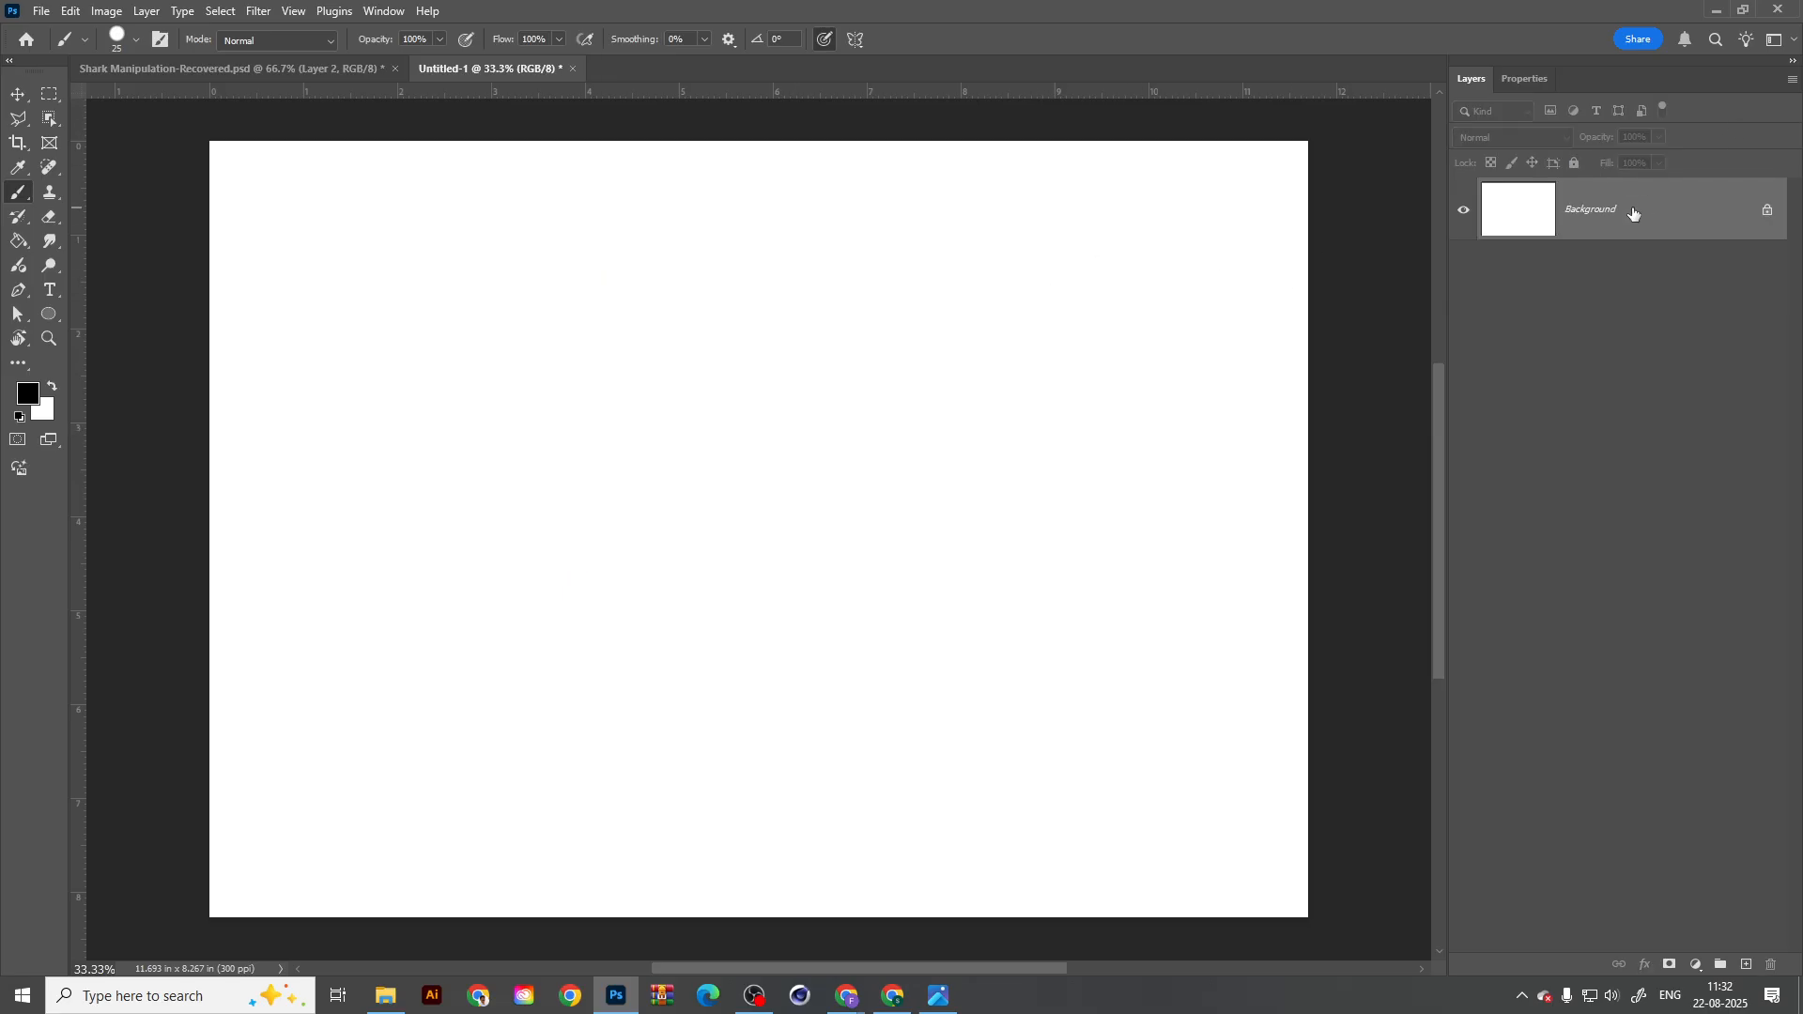
click(1749, 965)
Step: Draw a large, wide elliptical marquee selection across the middle of the canvas on the empty layer
right_click(49, 94)
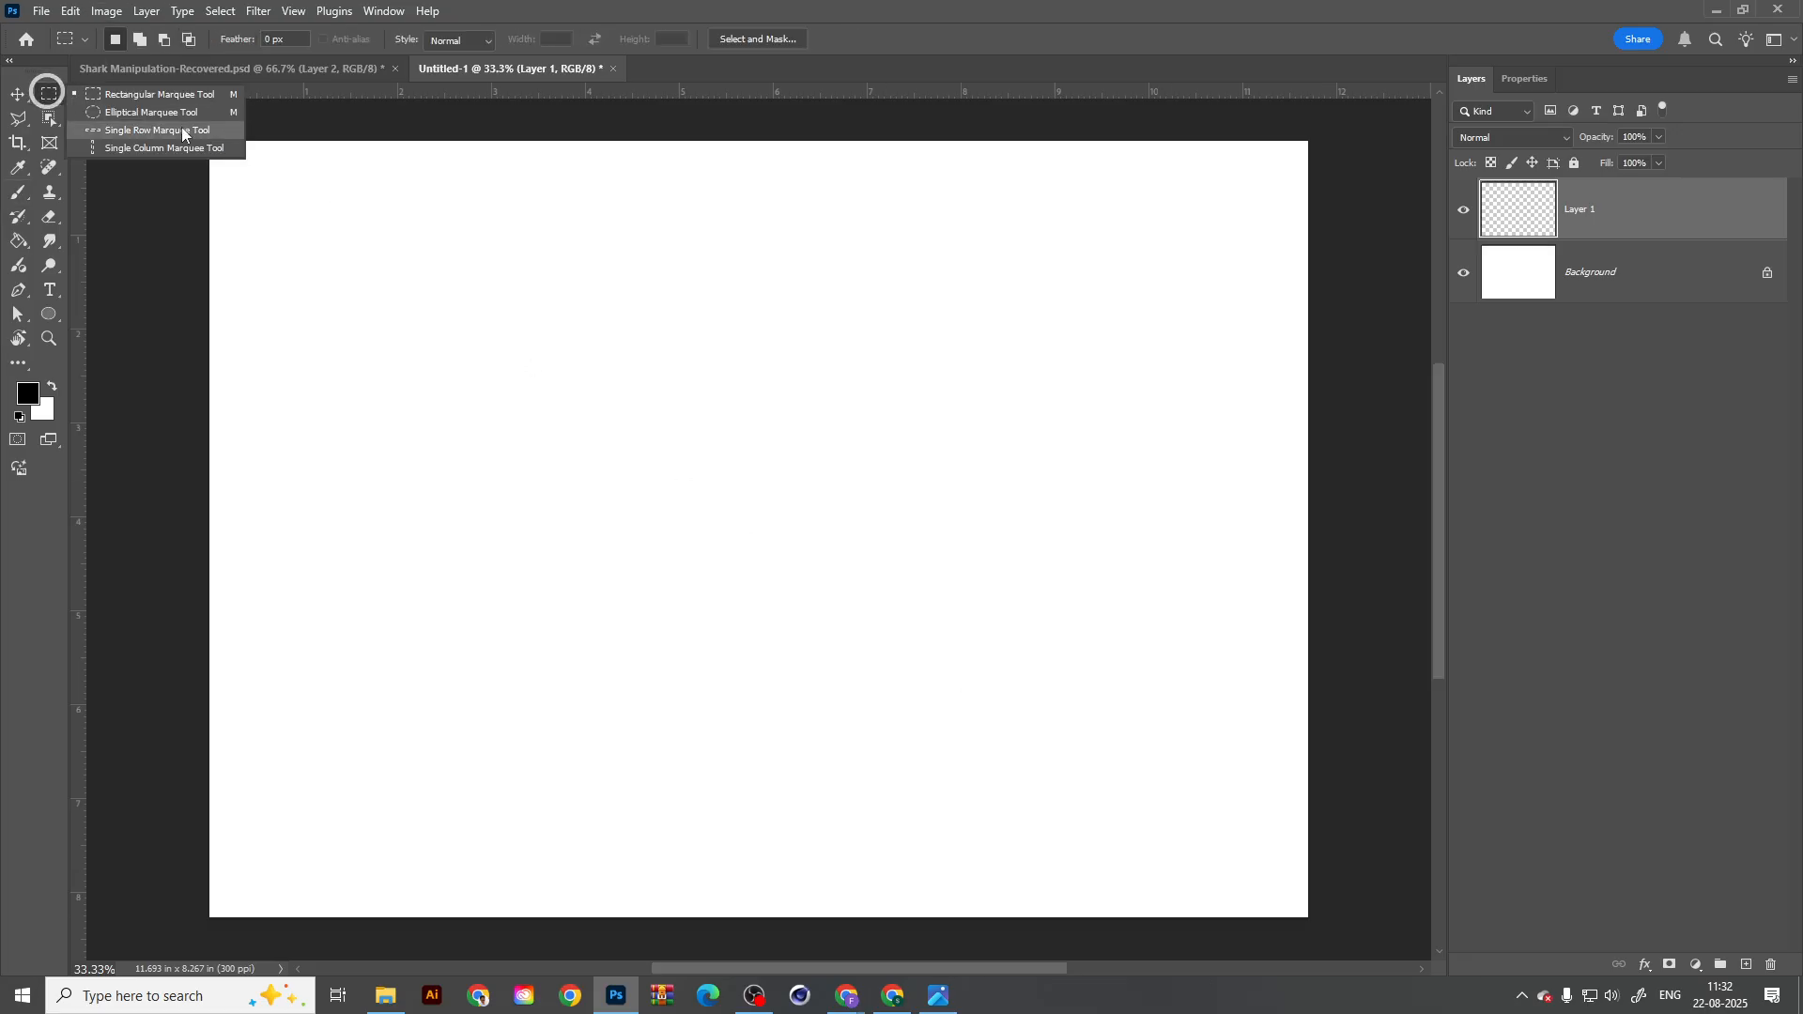
click(132, 112)
drag(431, 244, 994, 691)
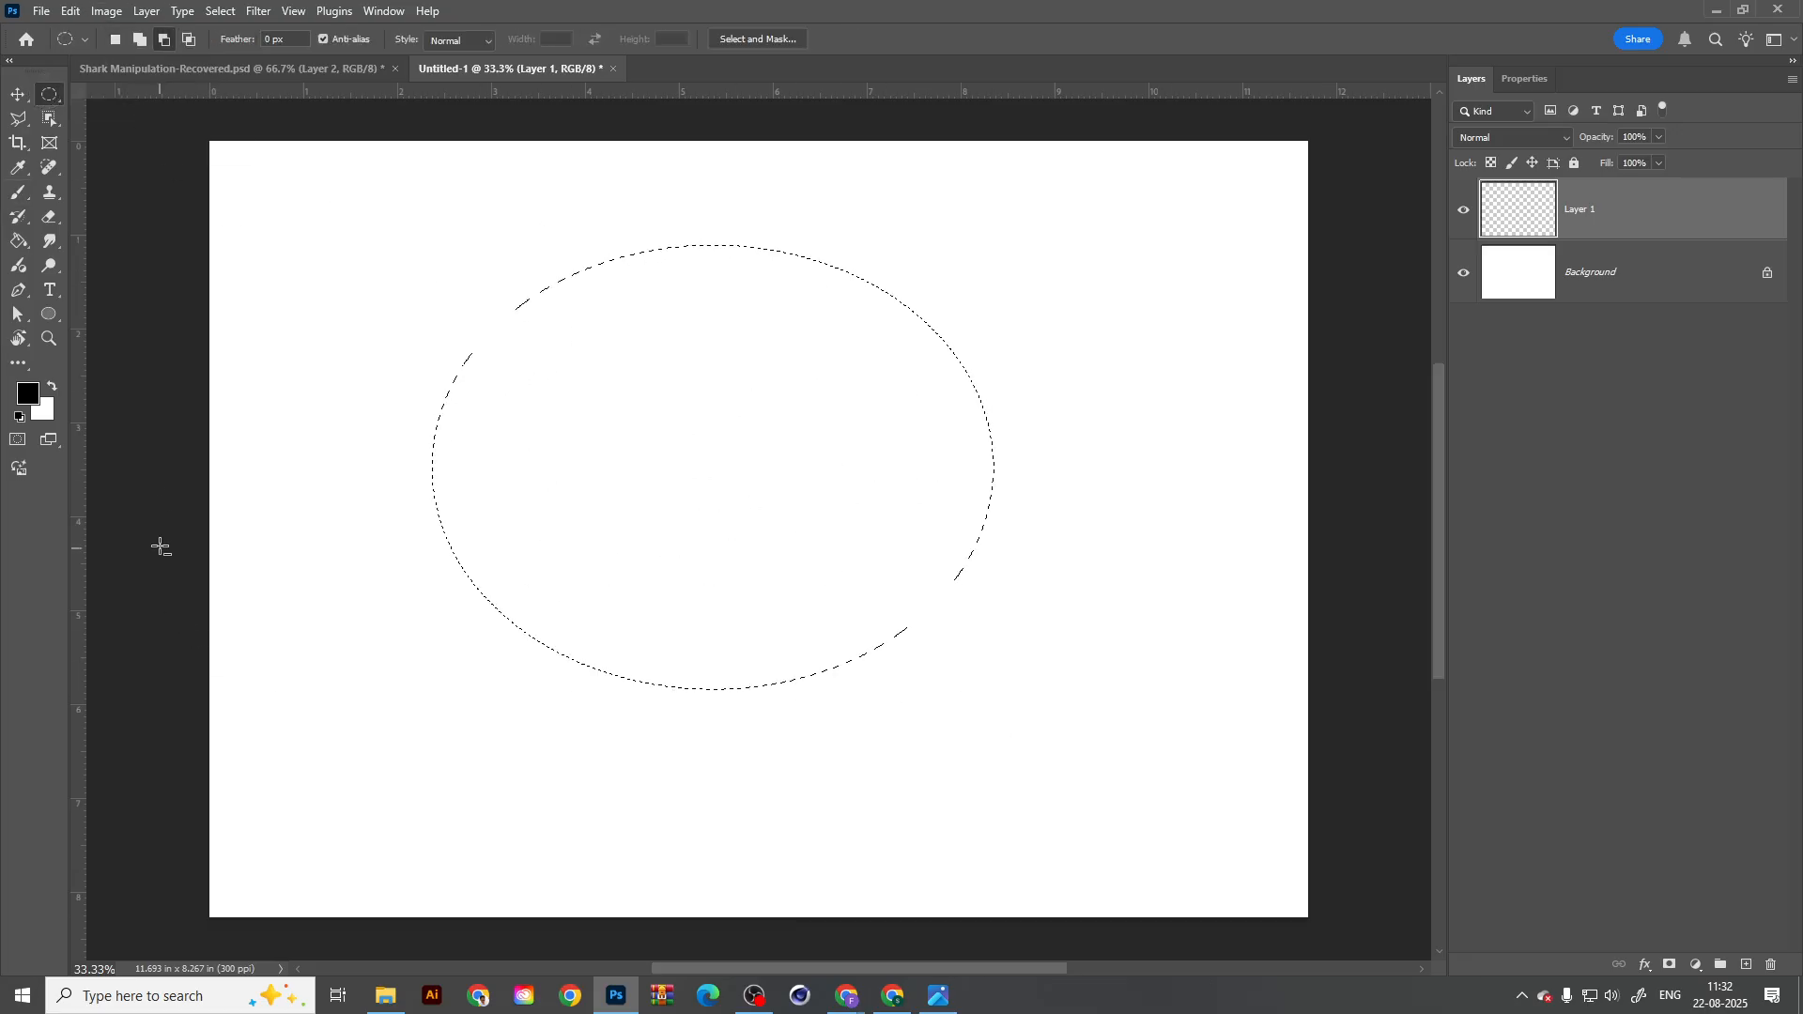
Step: Fill the elliptical selection alternately with the black foreground and white background colors, undo the fill, and activate the Brush tool
key(alt+space)
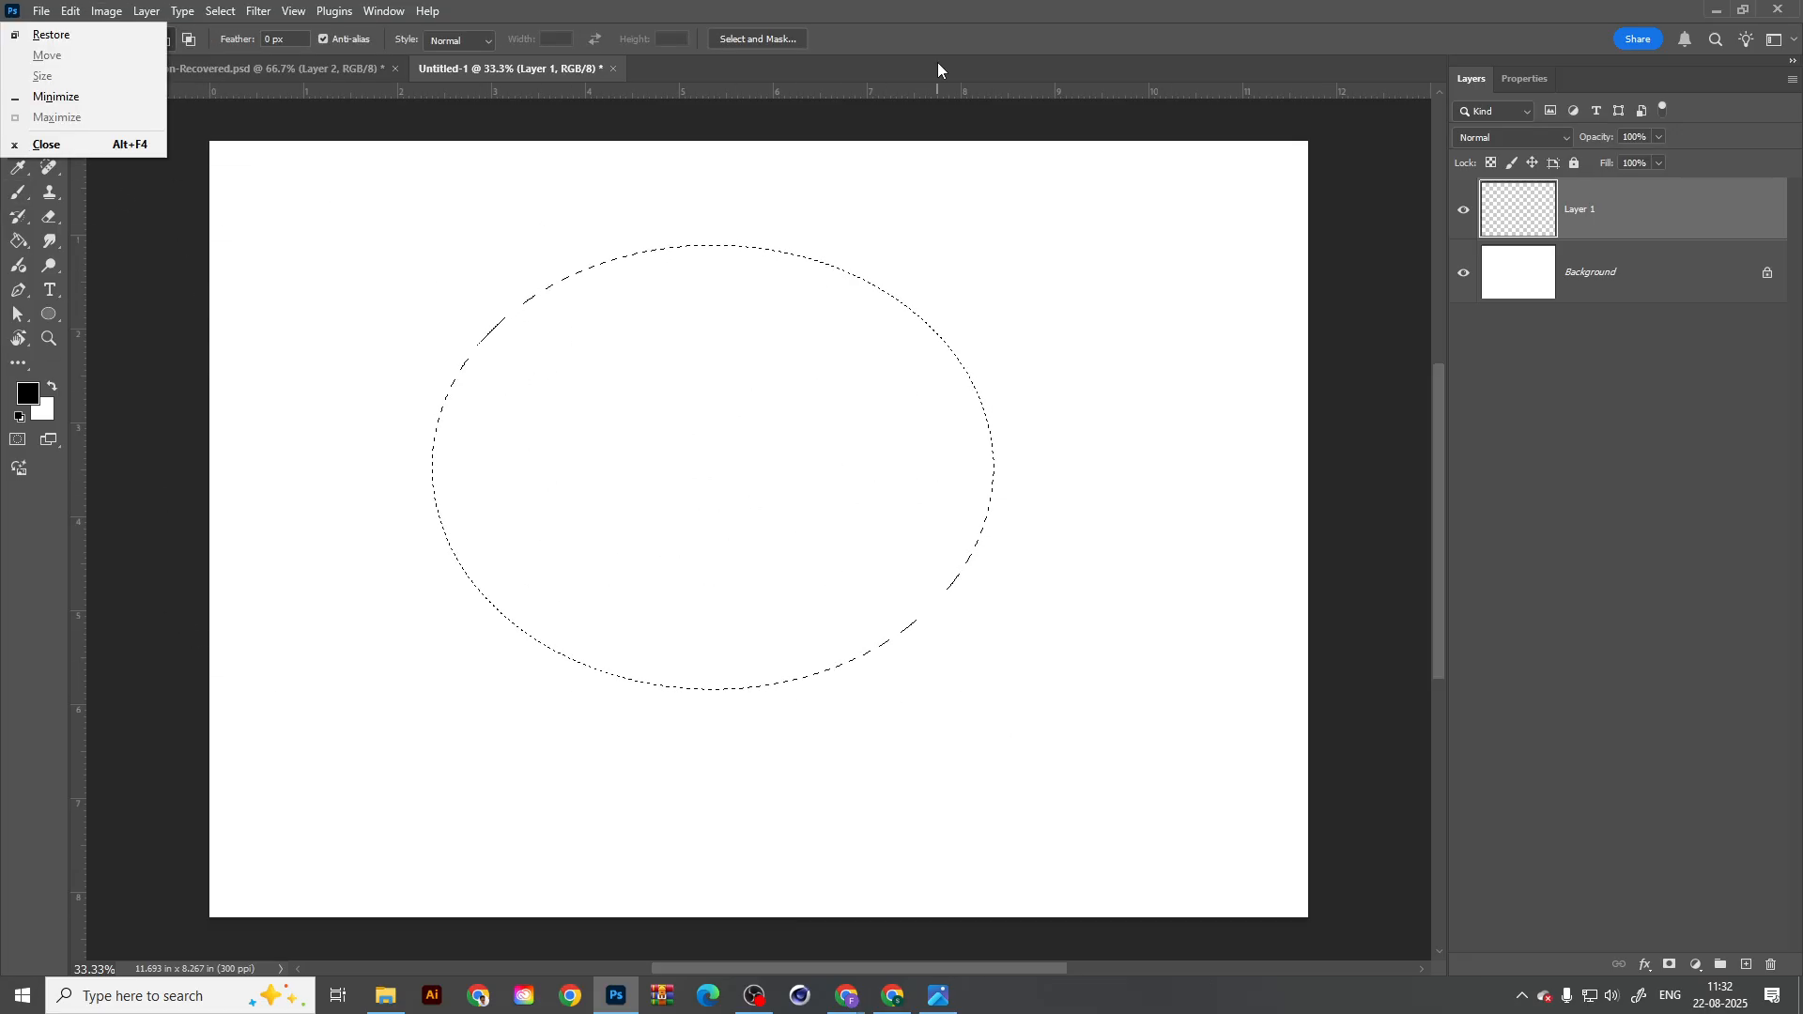
key(Escape)
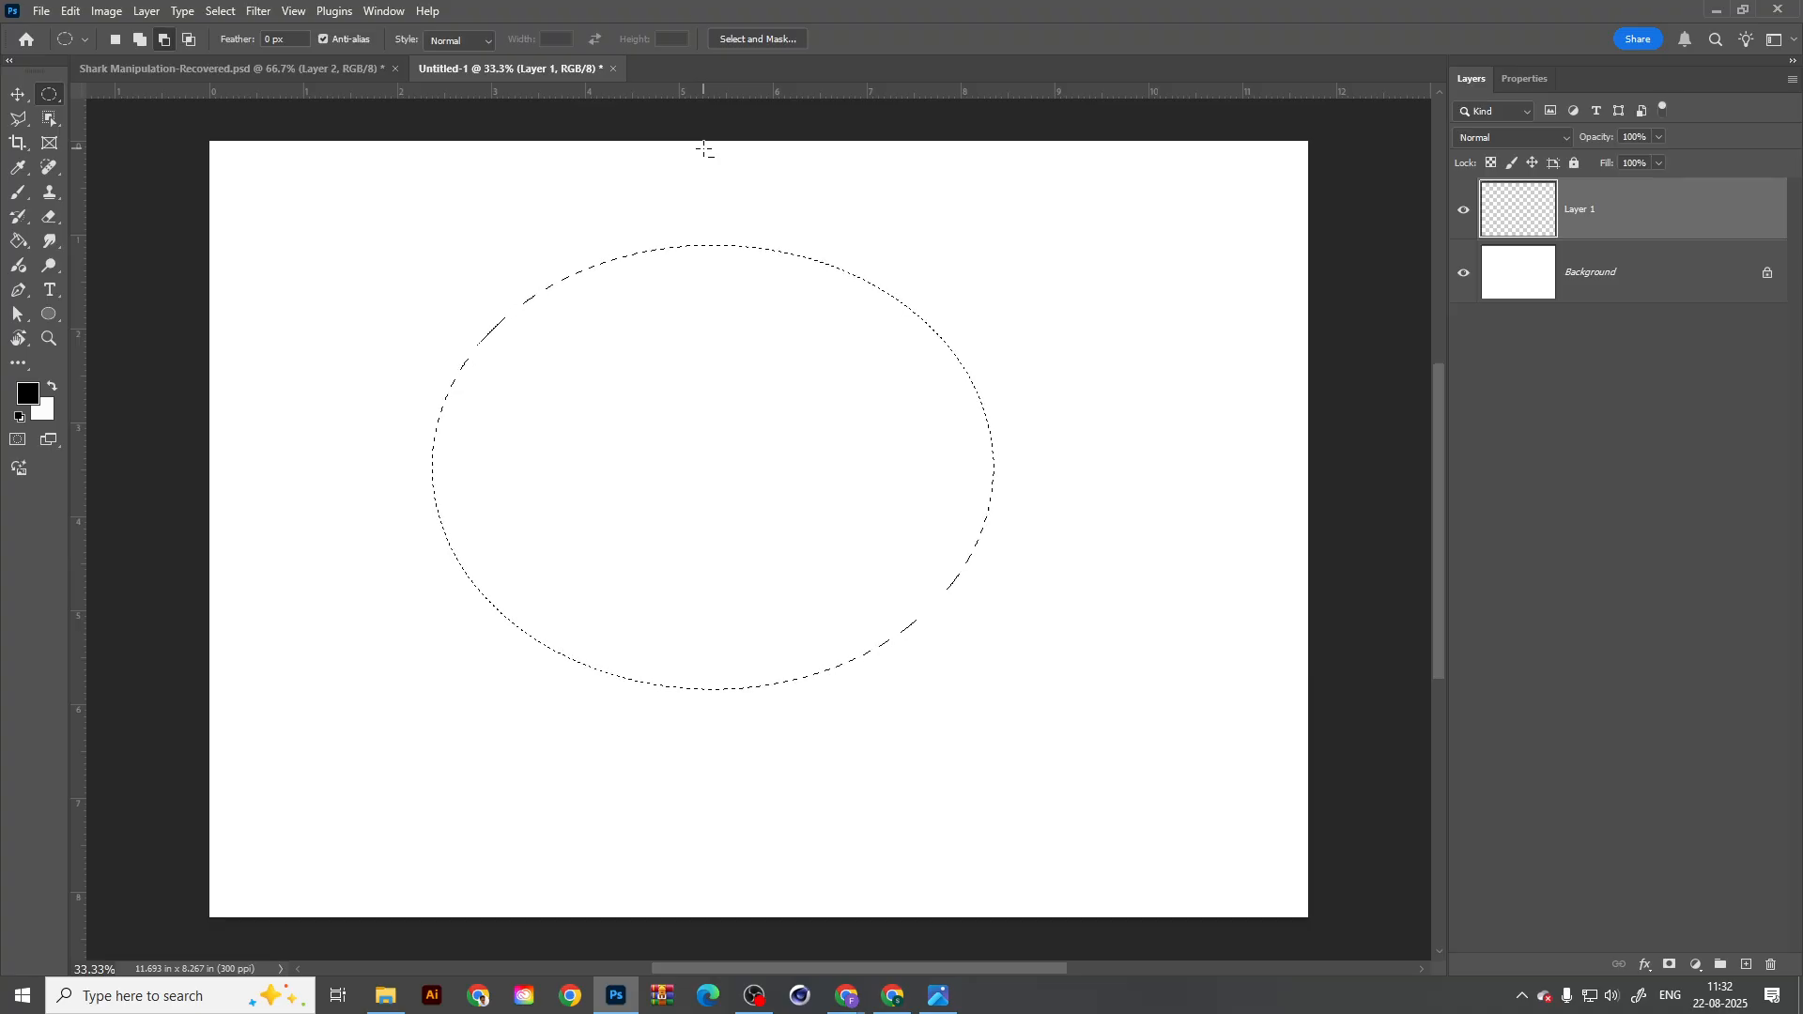
key(alt+BackSpace)
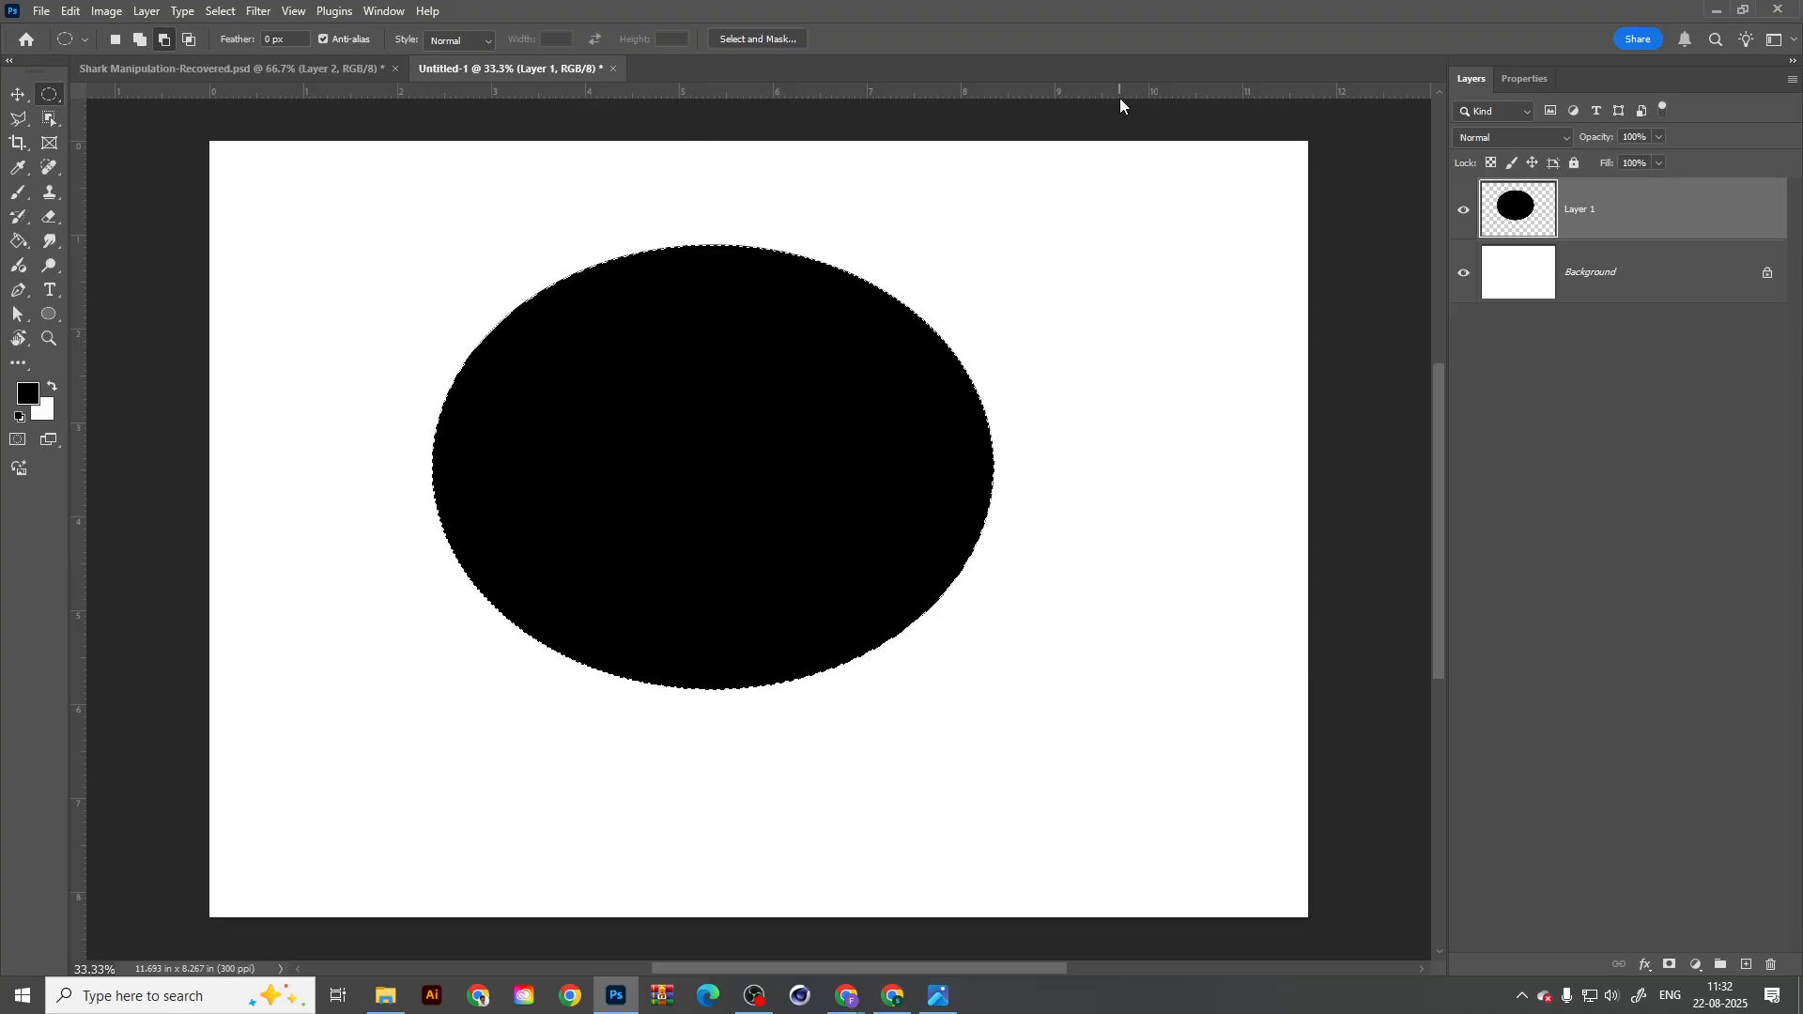
key(ctrl+BackSpace)
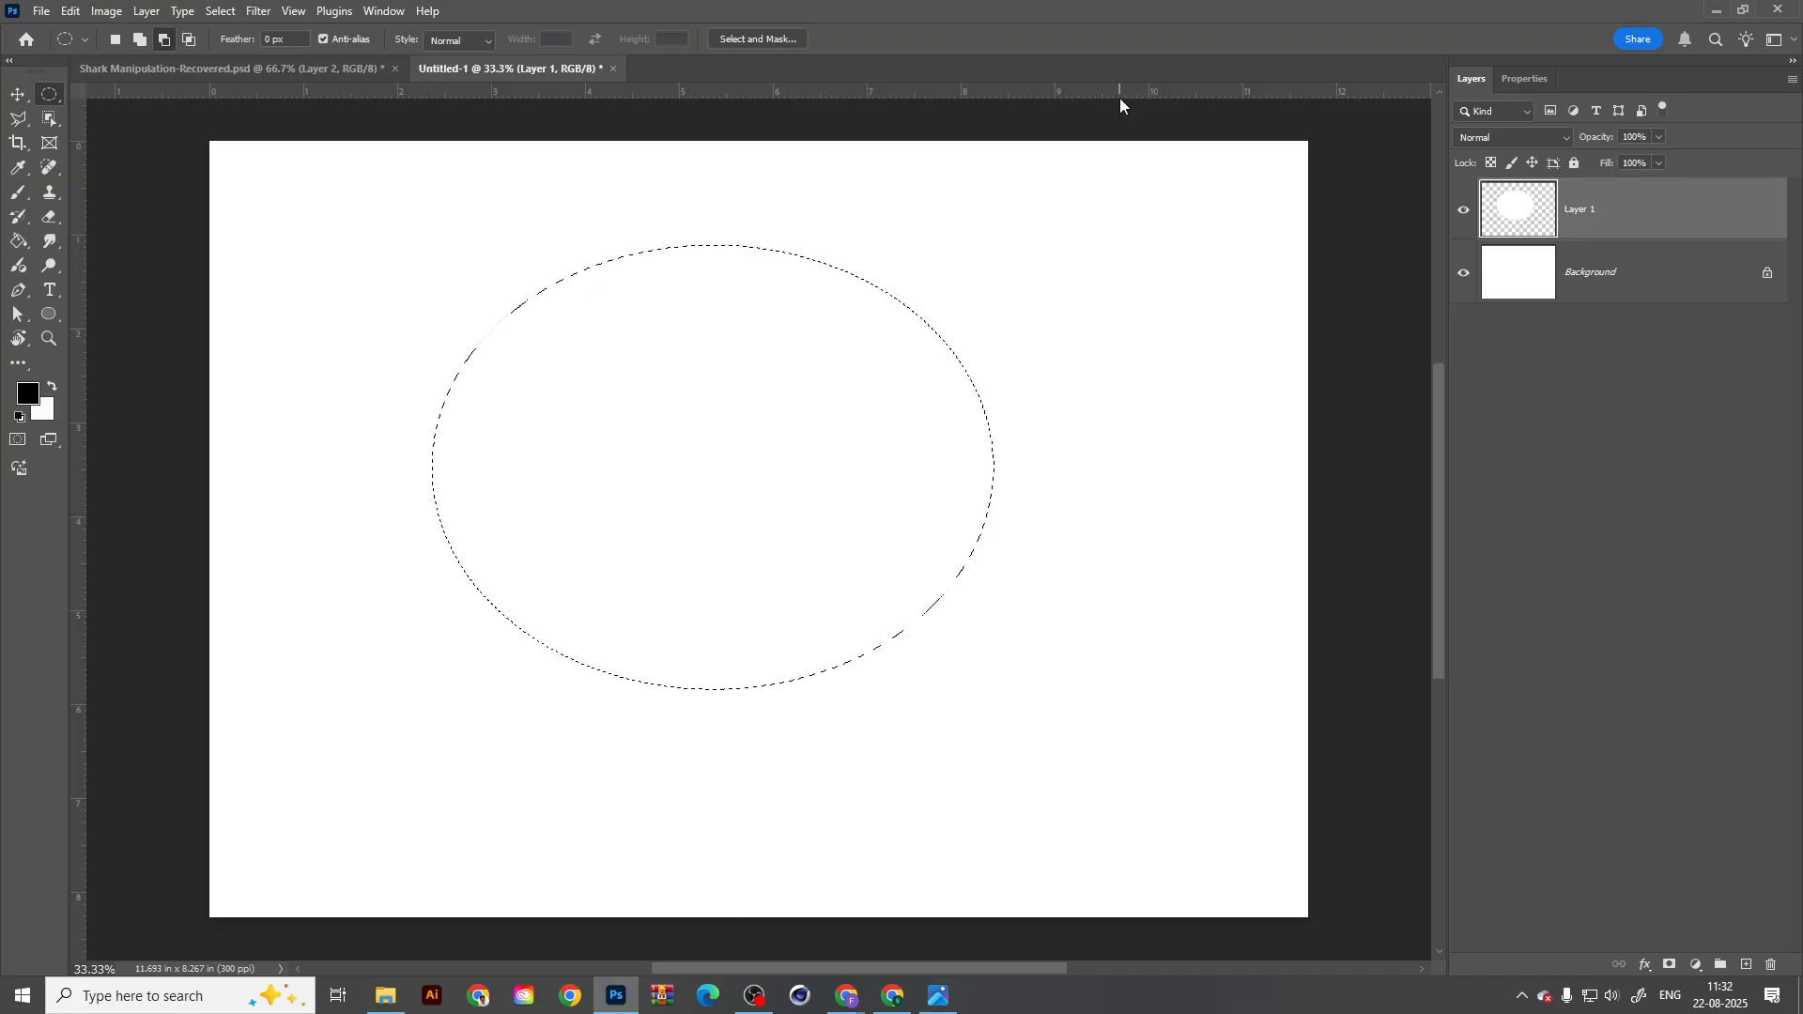
key(alt+BackSpace)
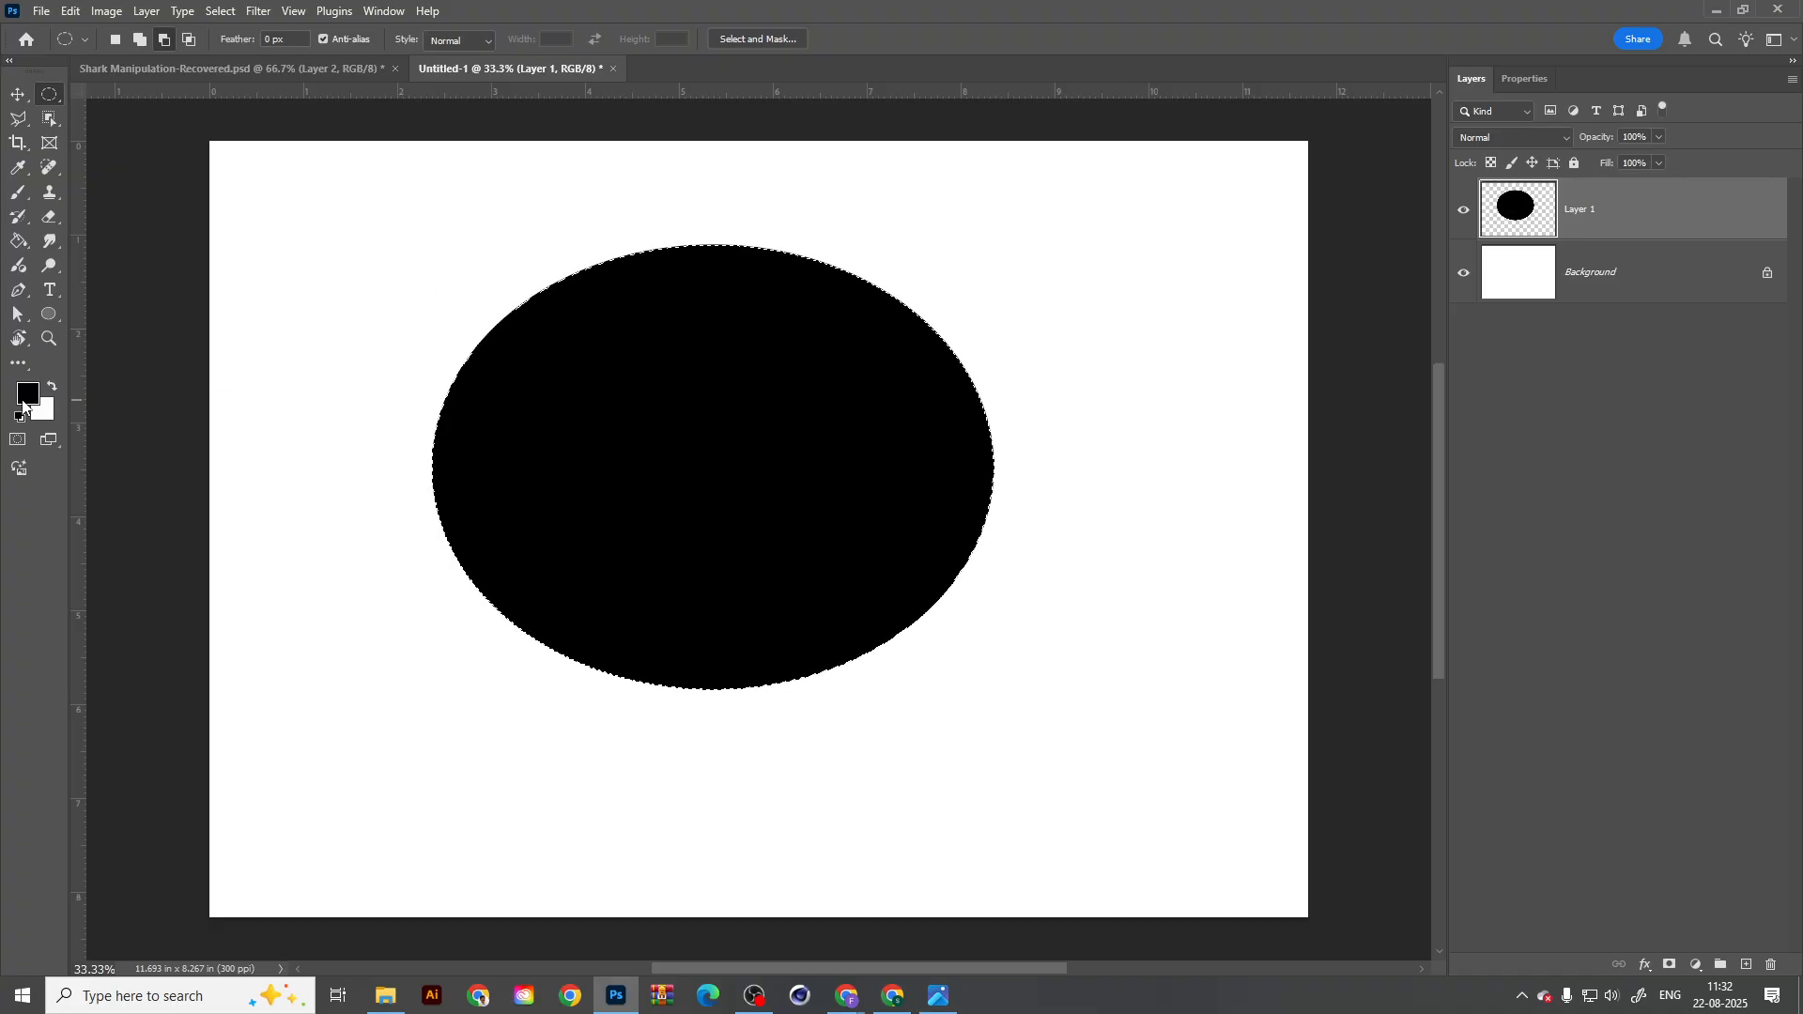
key(ctrl+BackSpace)
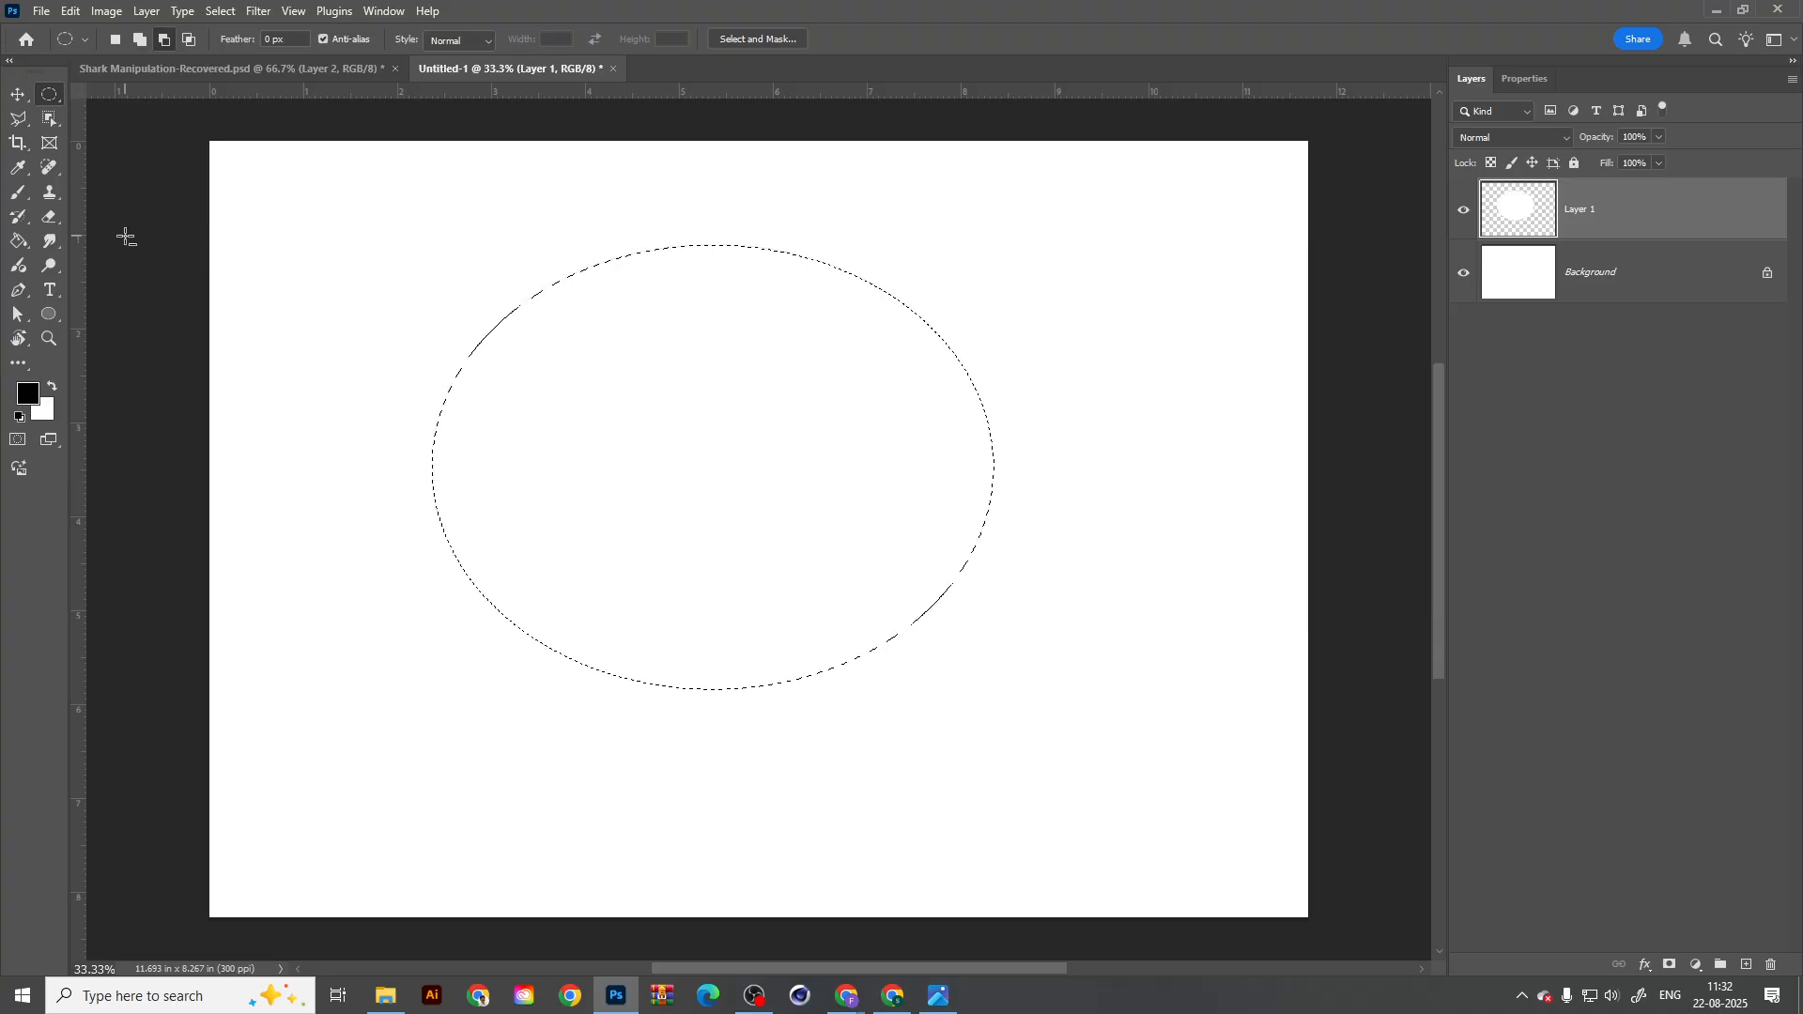
key(alt+BackSpace)
key(ctrl+z)
click(17, 190)
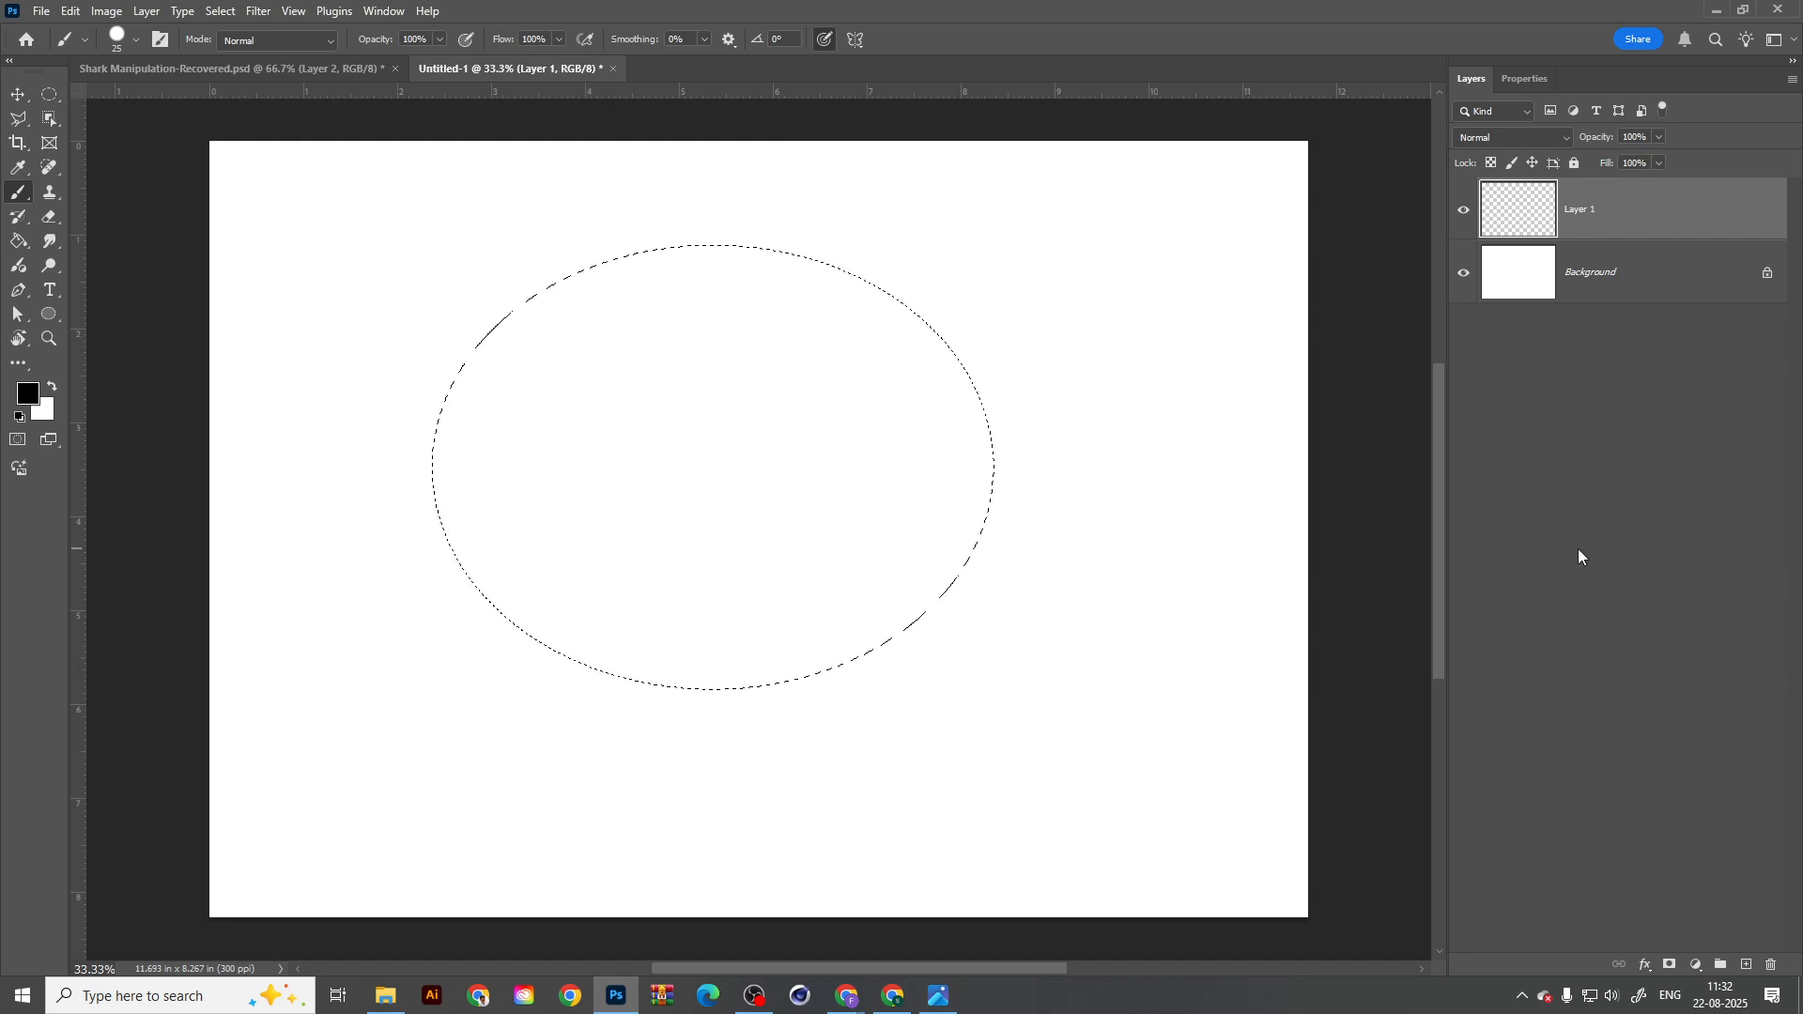
Step: Find the Jägermeister bottle photo in the Downloads folder and place it in the Untitled-1 document
click(385, 995)
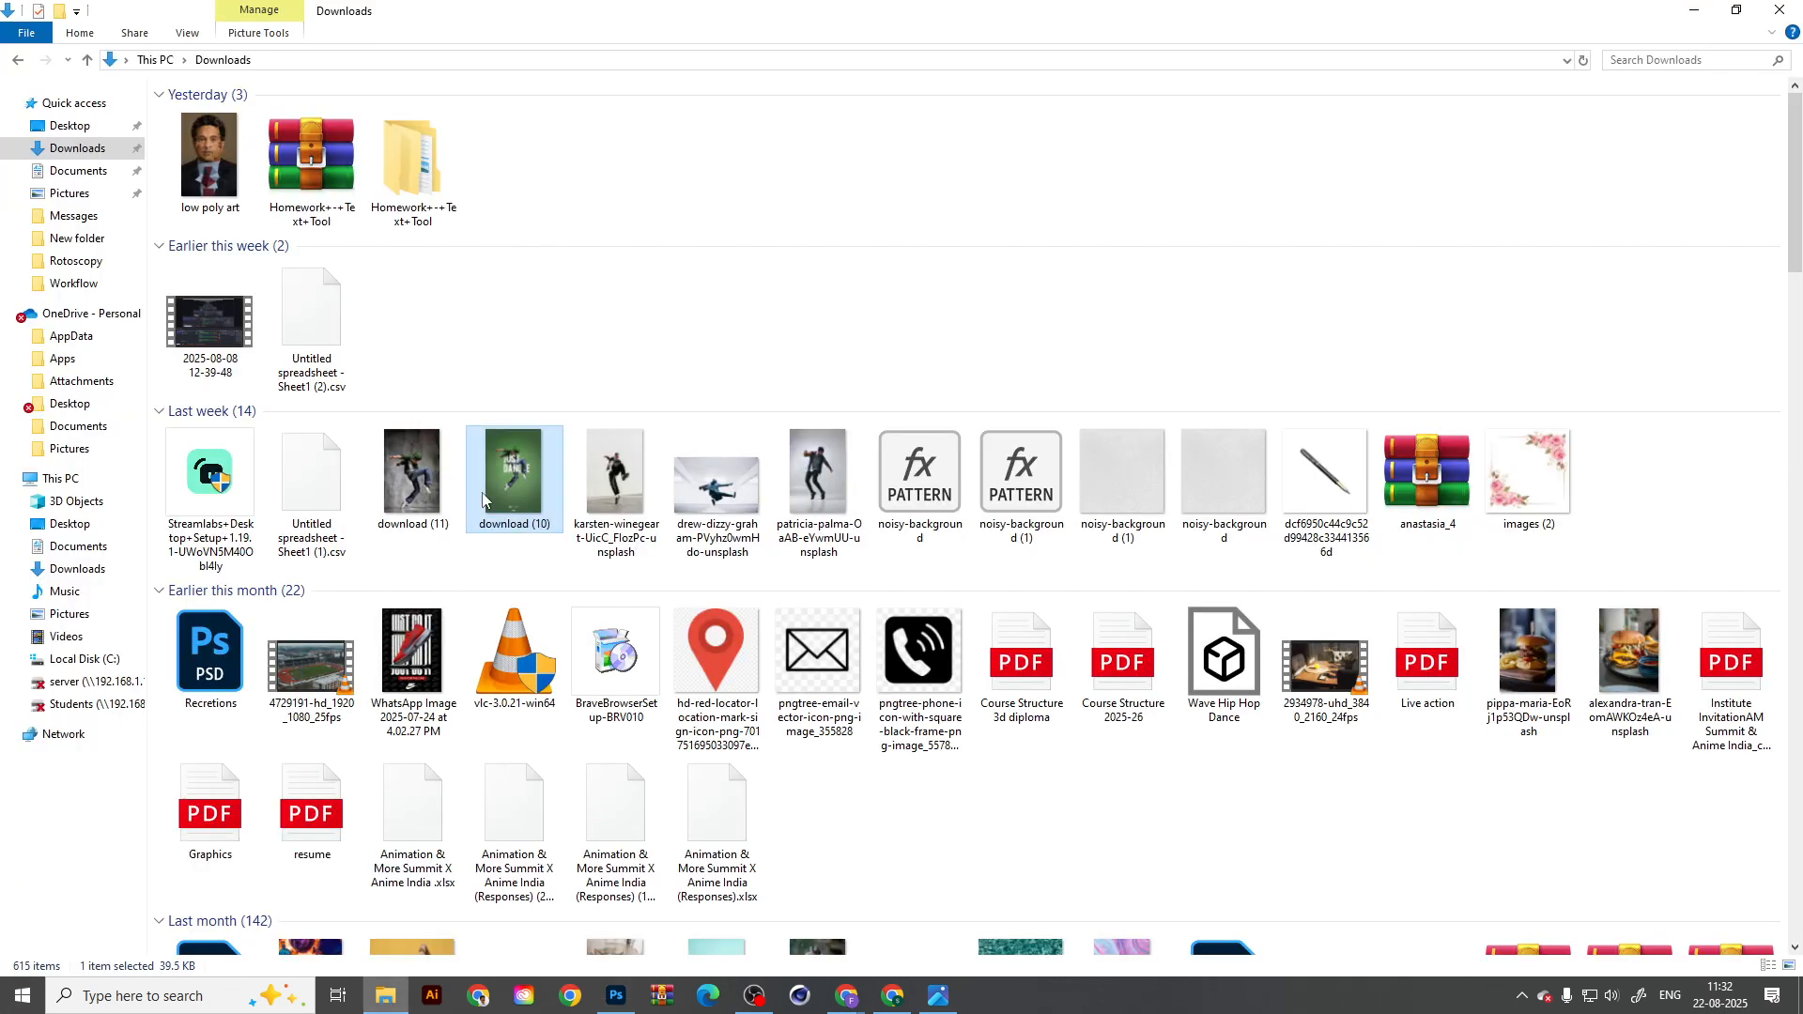
scroll(1258, 657, down, 3)
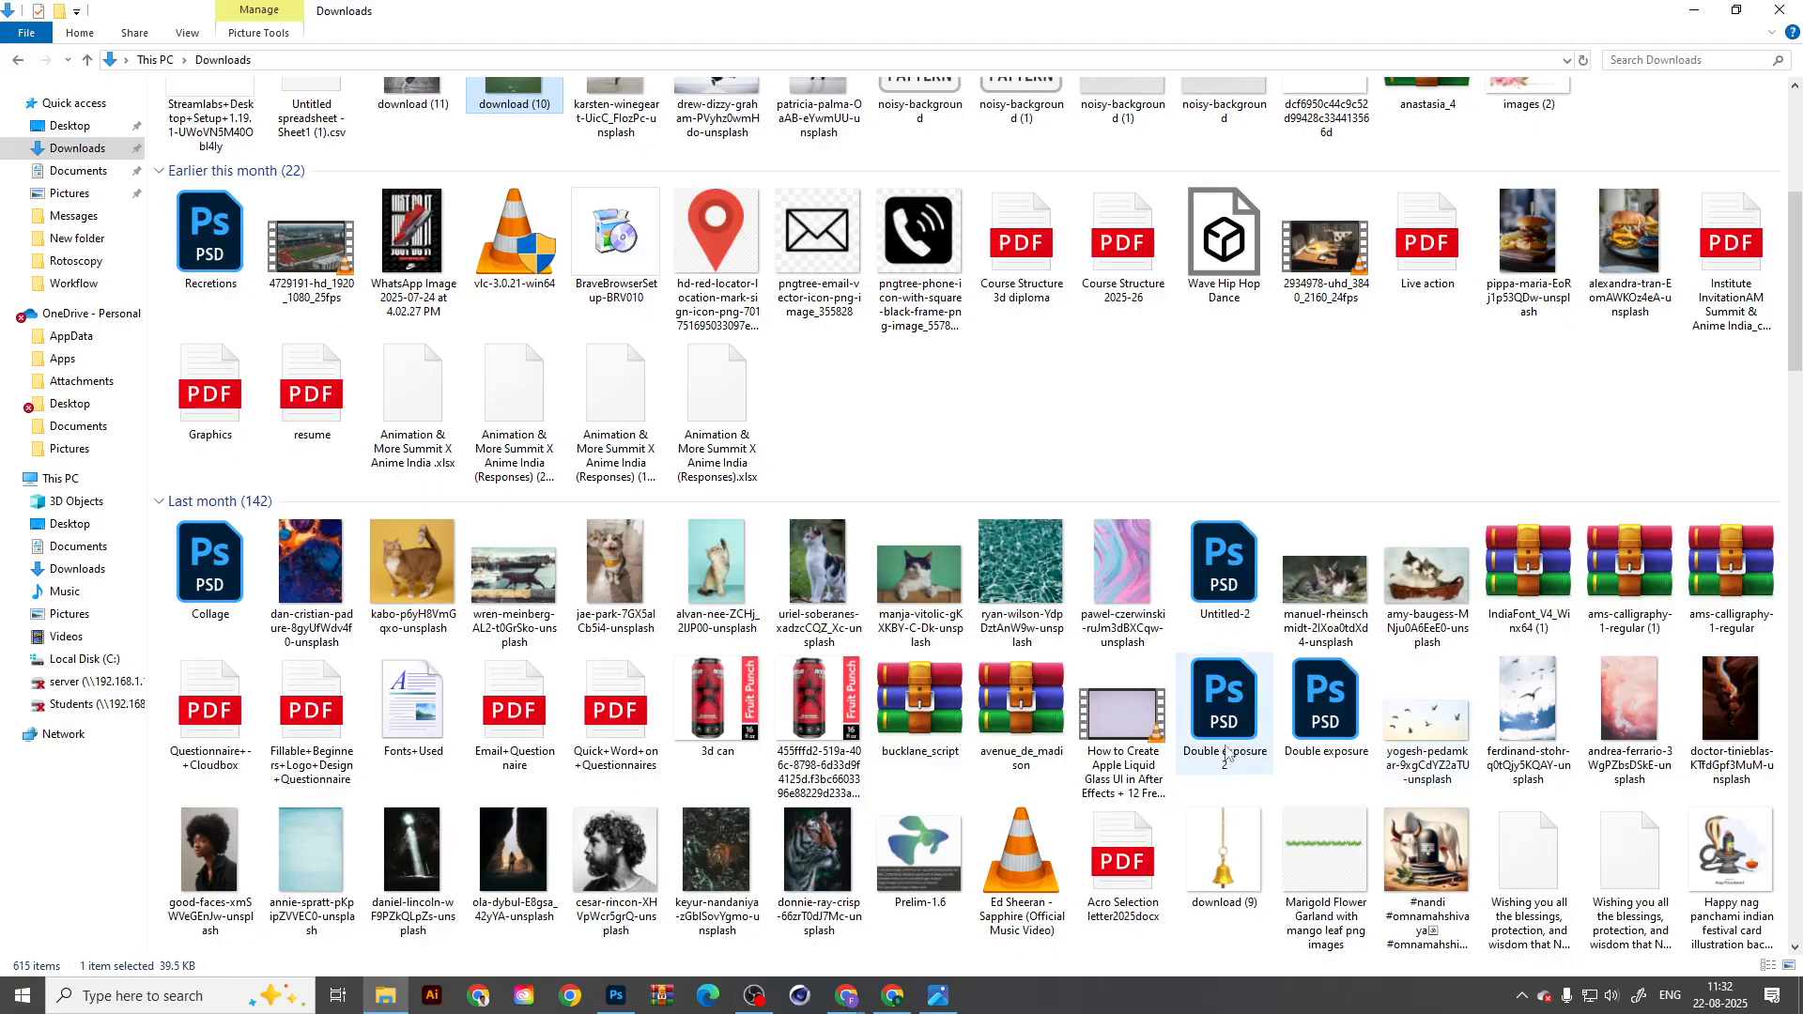
drag(1799, 261, 1796, 516)
drag(1799, 544, 1800, 633)
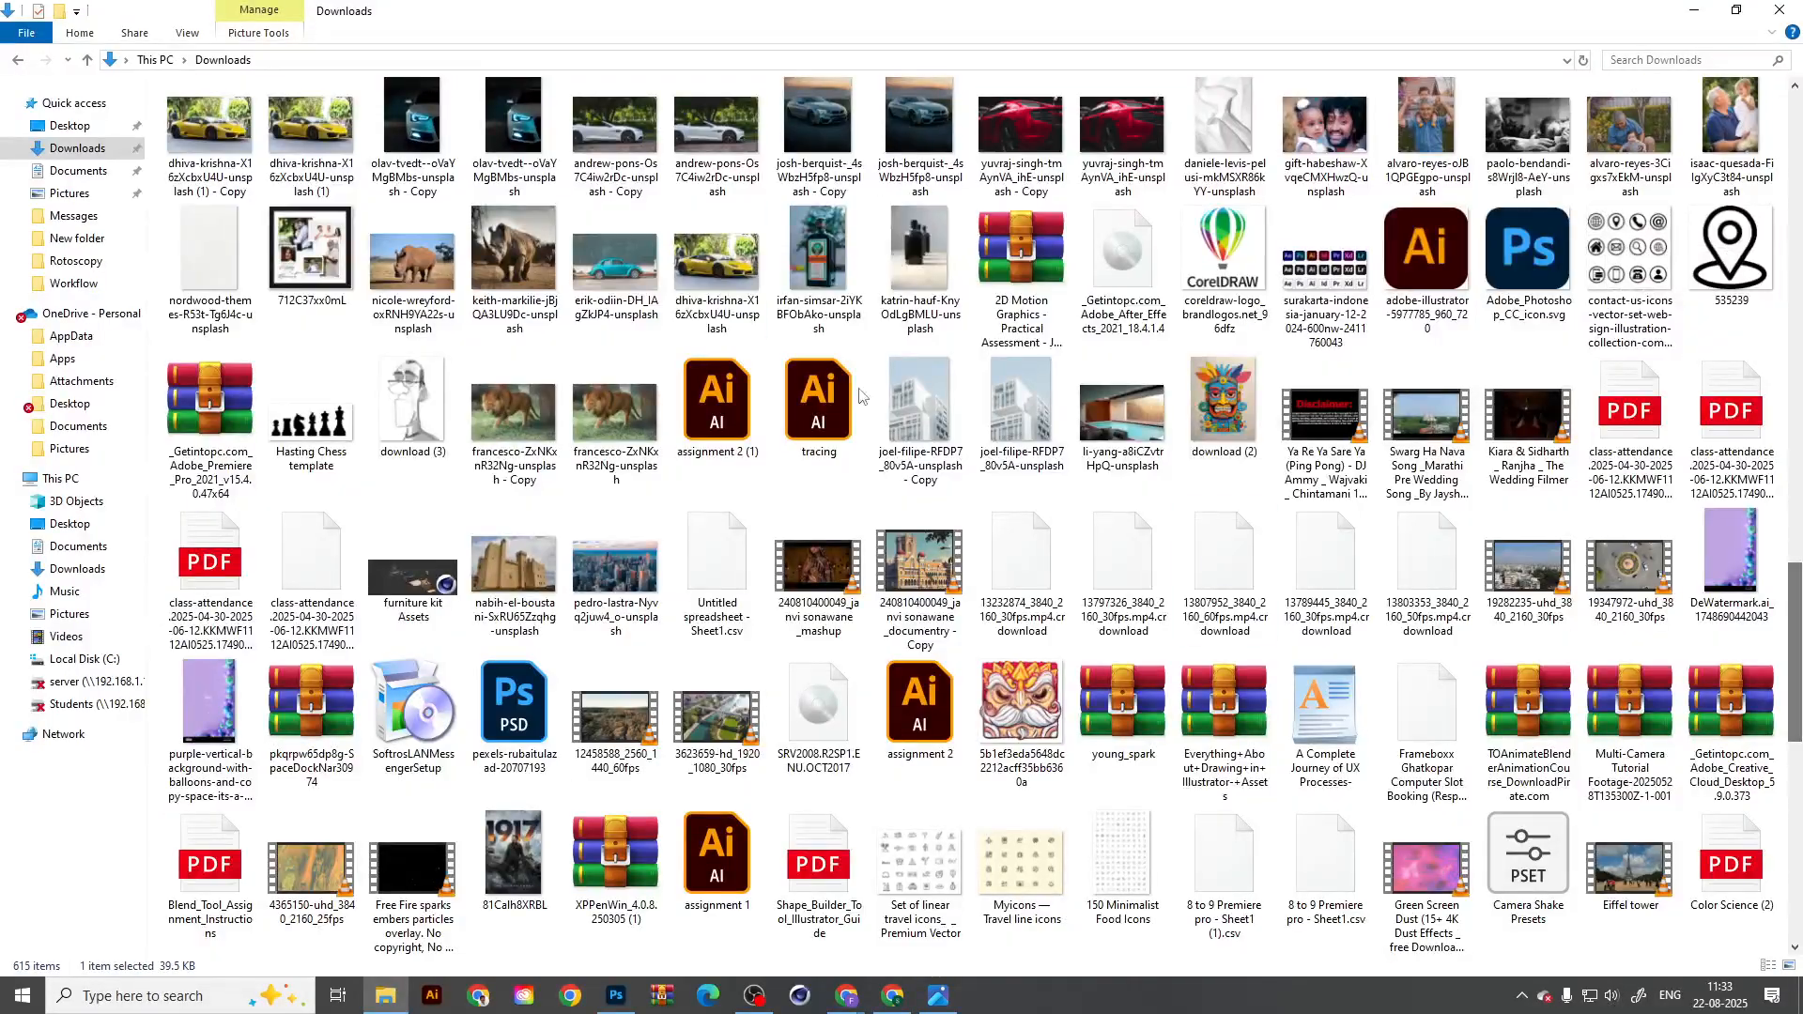
drag(839, 282, 887, 460)
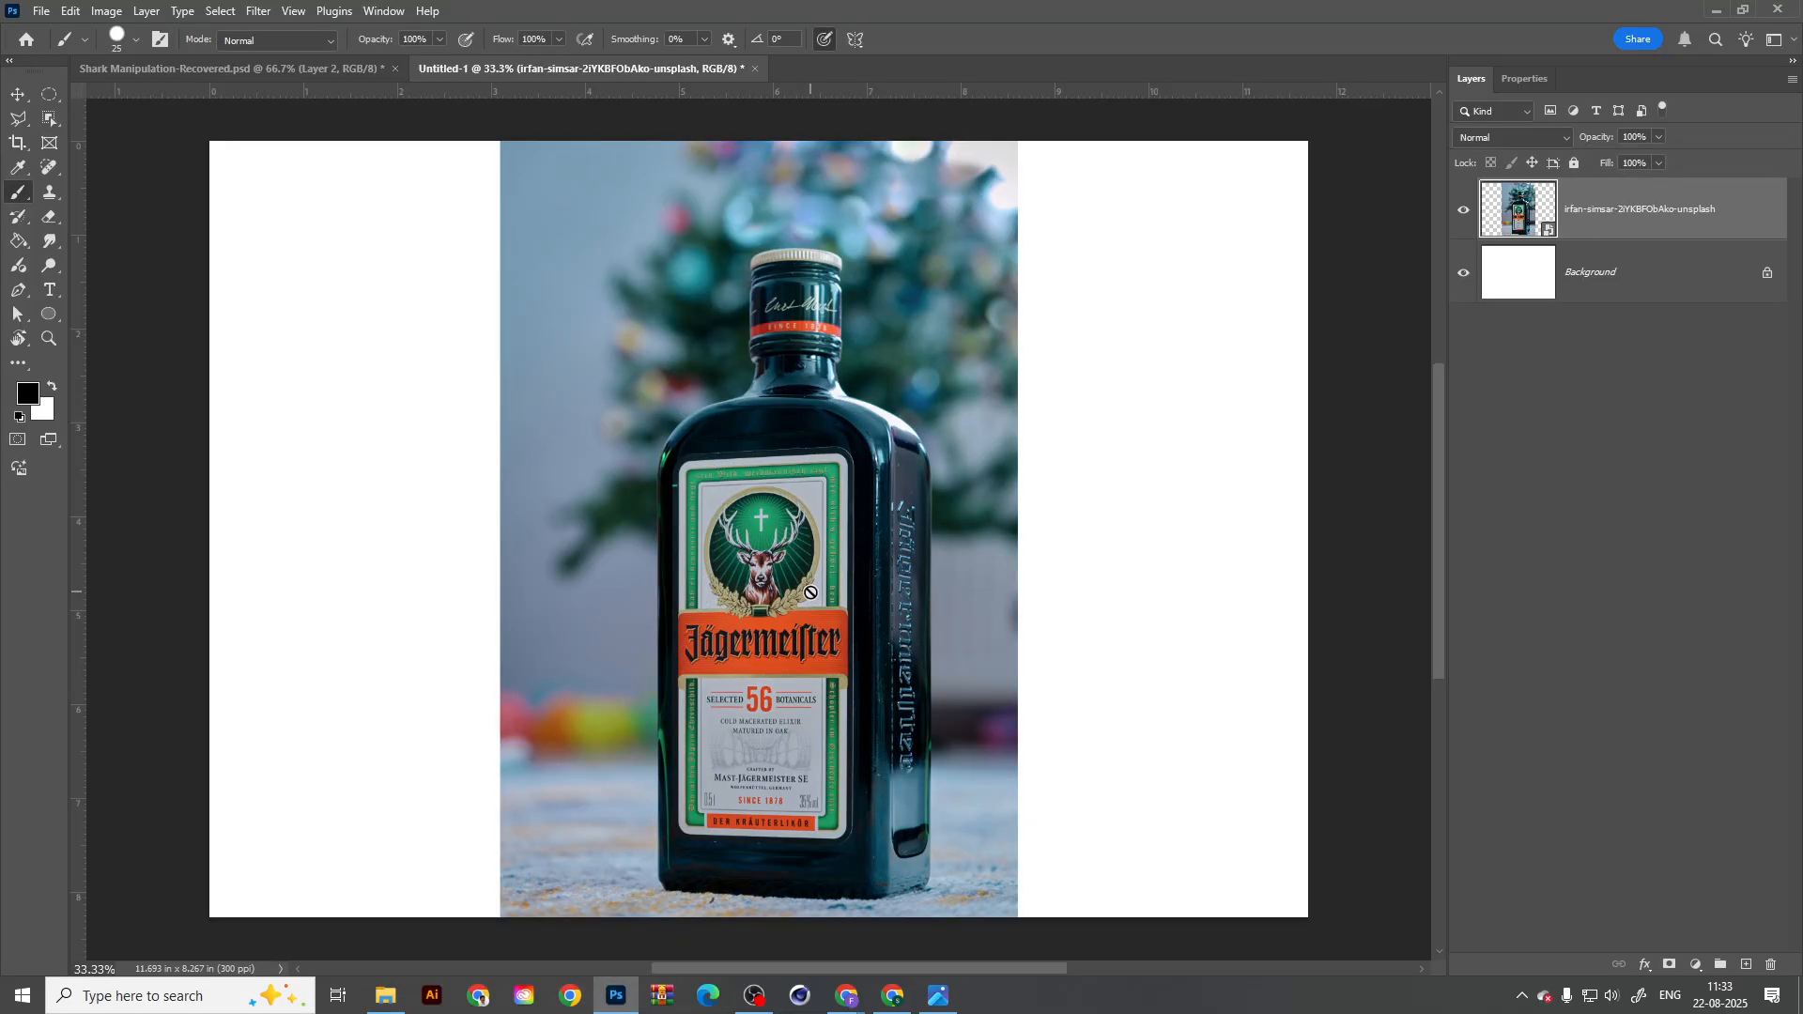
Step: Draw an elliptical marquee selection over the bottle's neck and shoulder, and deselect it
click(49, 94)
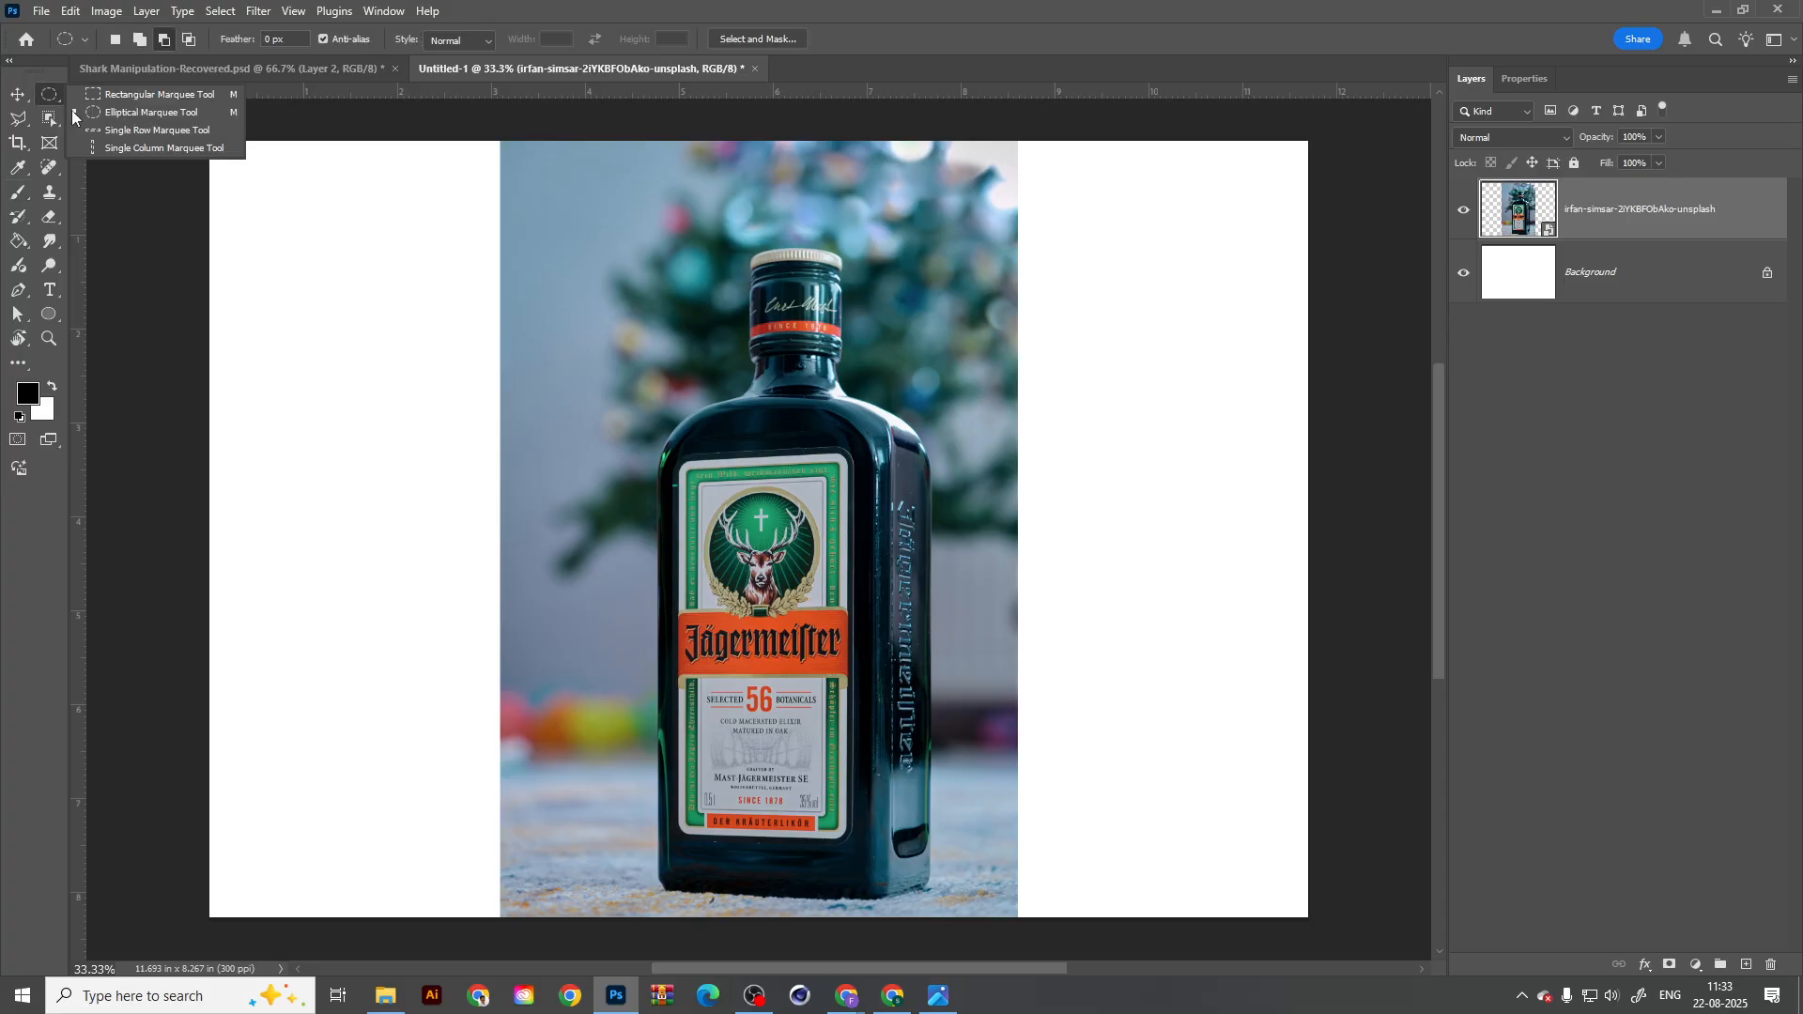
click(110, 111)
drag(657, 282, 789, 474)
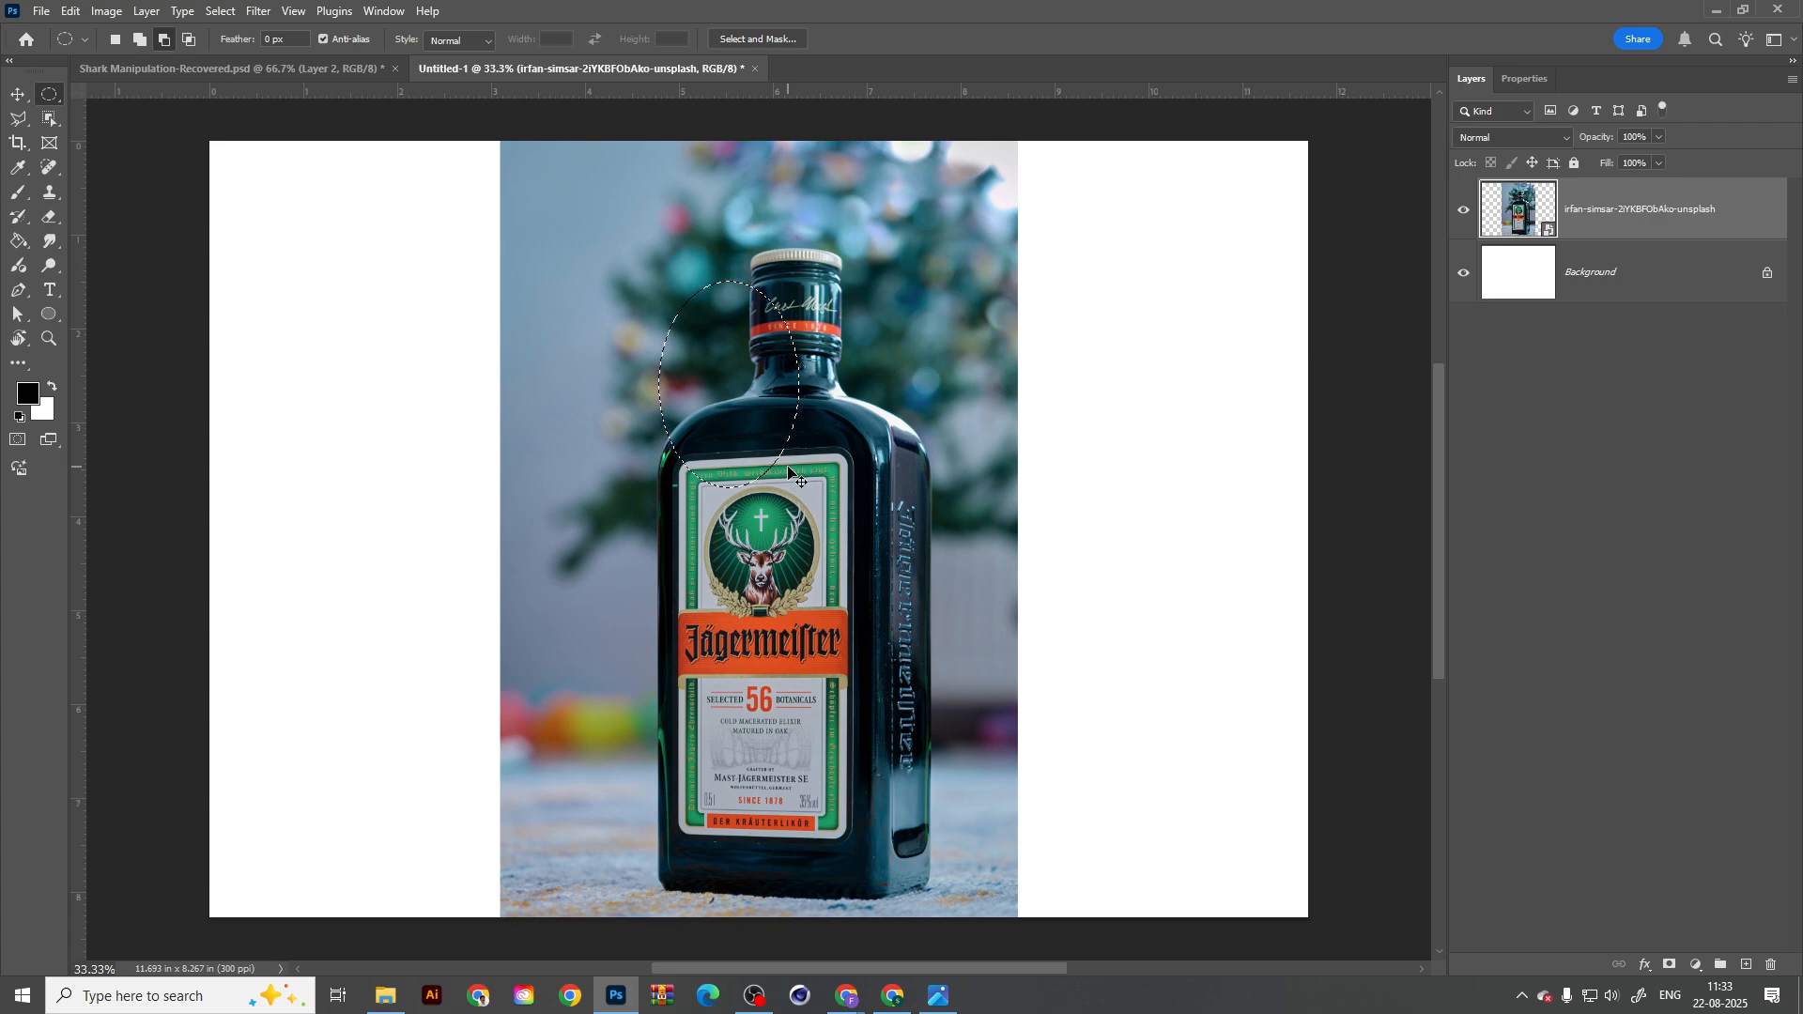
click(788, 467)
Step: Hide the bottle photo layer and add a new empty layer above it
click(1463, 209)
click(1746, 964)
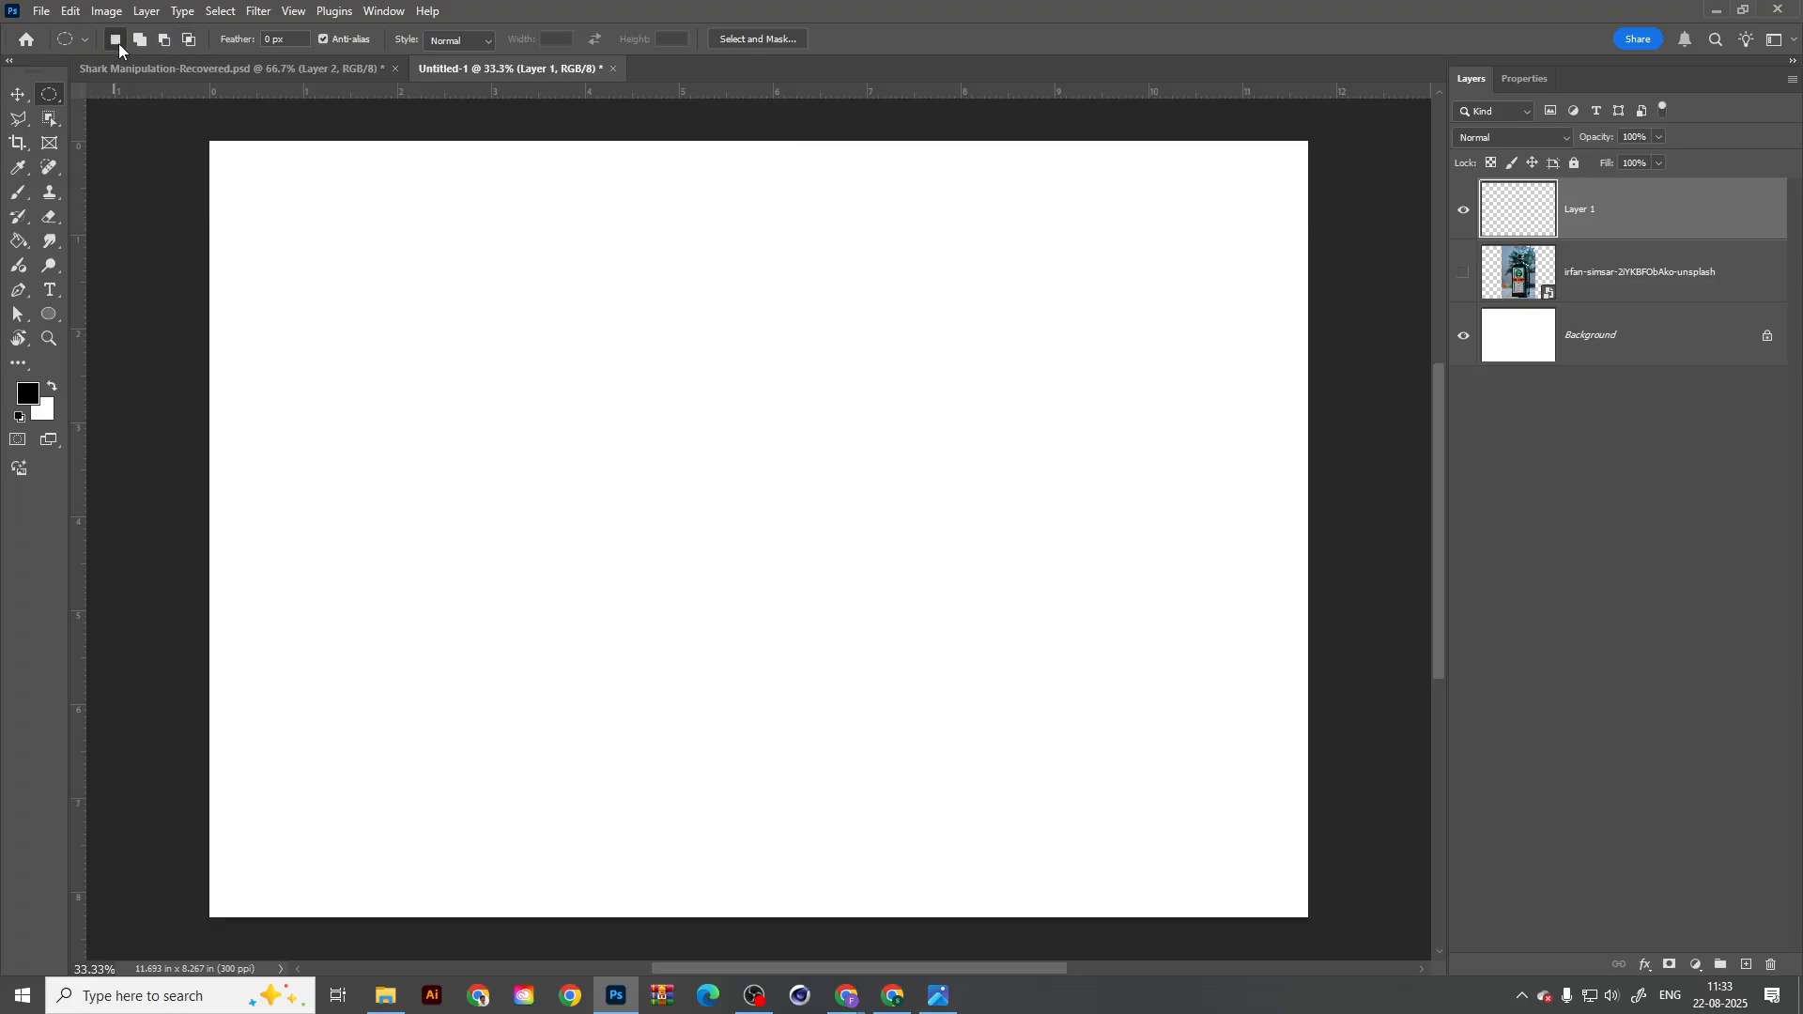
Step: Draw several elliptical selections in New Selection mode, each replacing the last, ending with a small flat ellipse in the canvas's upper-left area
drag(345, 207, 506, 421)
drag(576, 237, 823, 598)
drag(338, 216, 596, 402)
drag(617, 254, 776, 383)
drag(428, 336, 605, 395)
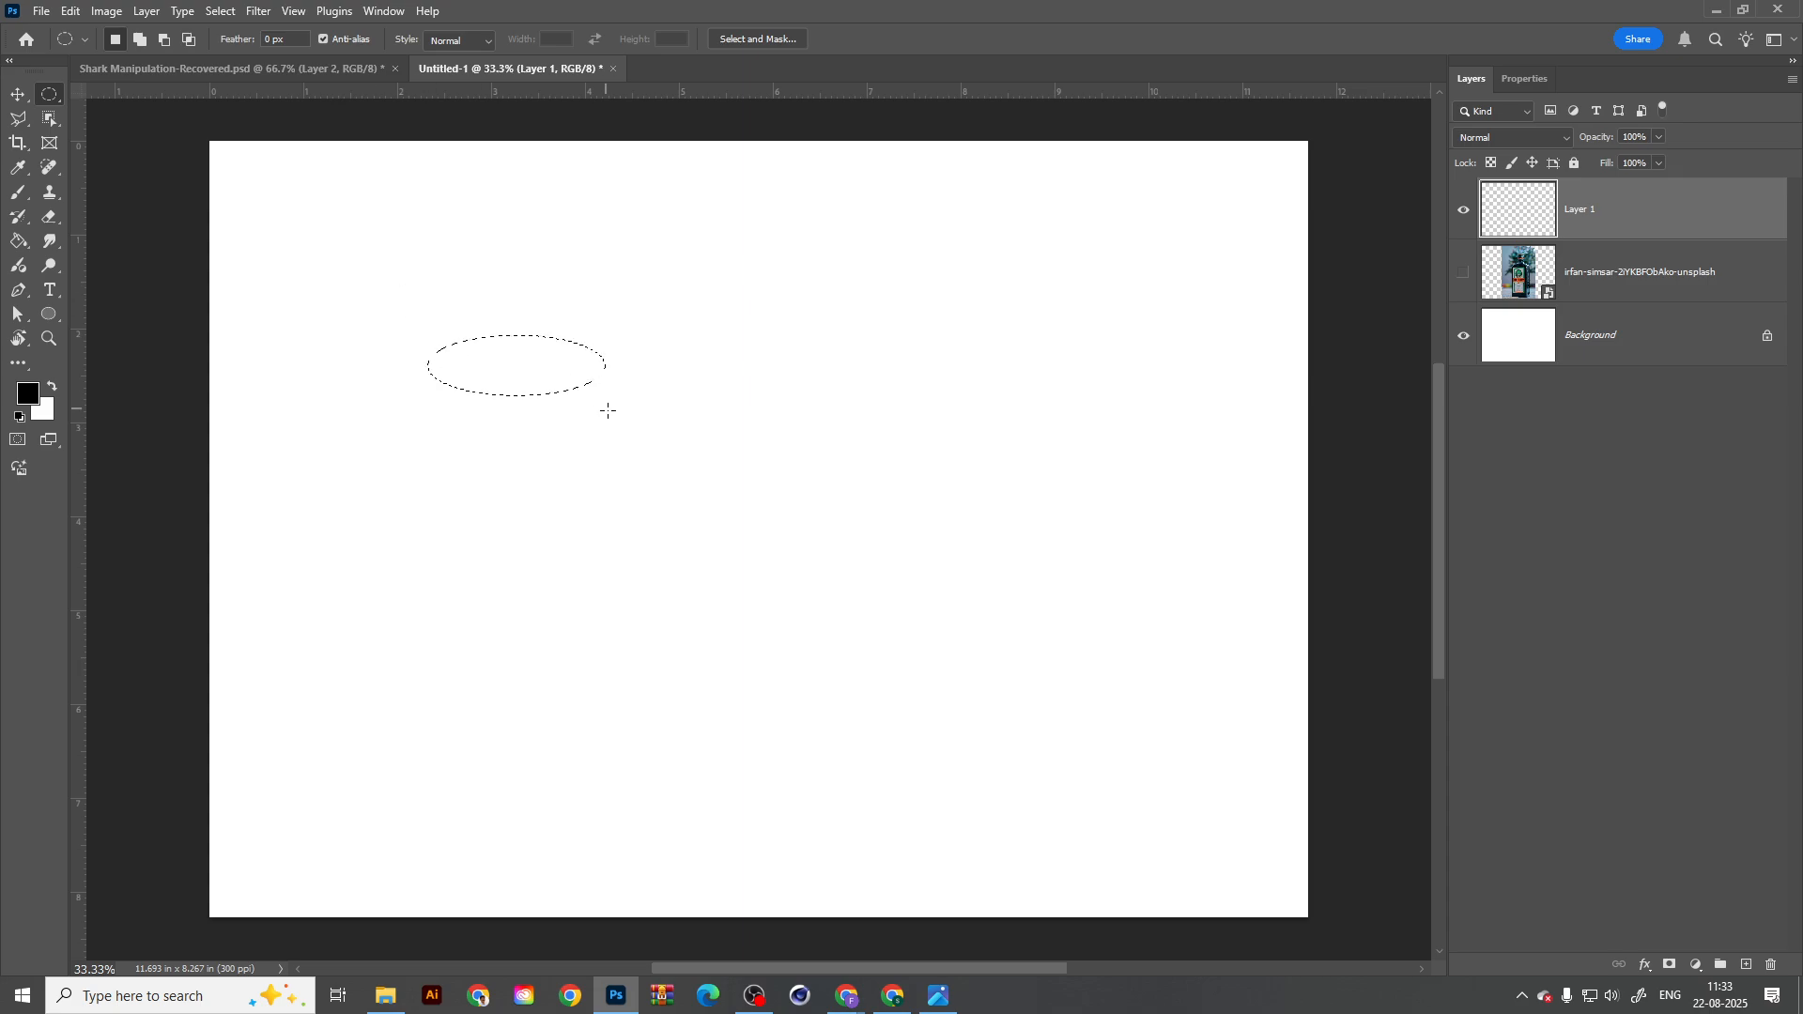
Step: Extend the flat ellipse into a long wavy selection by adding overlapping ellipses in Add to Selection mode
click(138, 44)
drag(495, 319, 676, 399)
drag(526, 377, 623, 404)
drag(584, 330, 757, 373)
drag(648, 350, 798, 397)
drag(716, 339, 979, 371)
drag(857, 374, 975, 413)
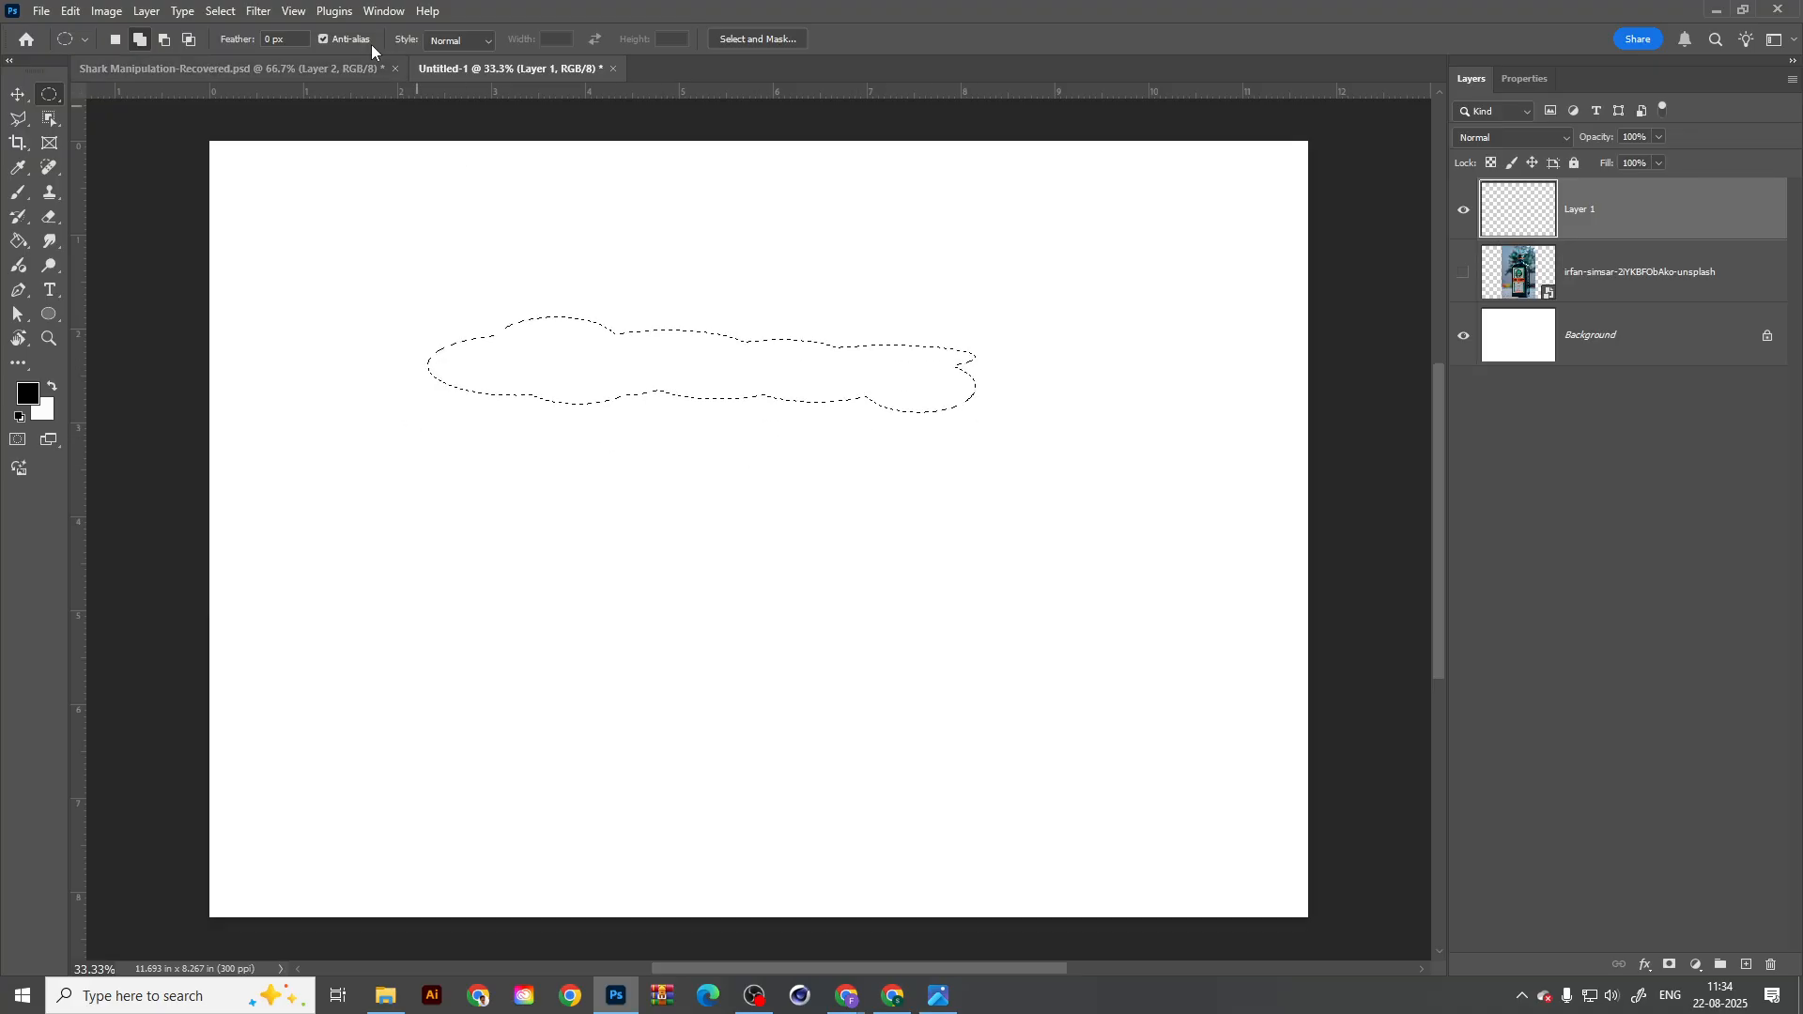
Step: Cut ellipses out of both ends of the wavy selection in Subtract from Selection mode
click(164, 40)
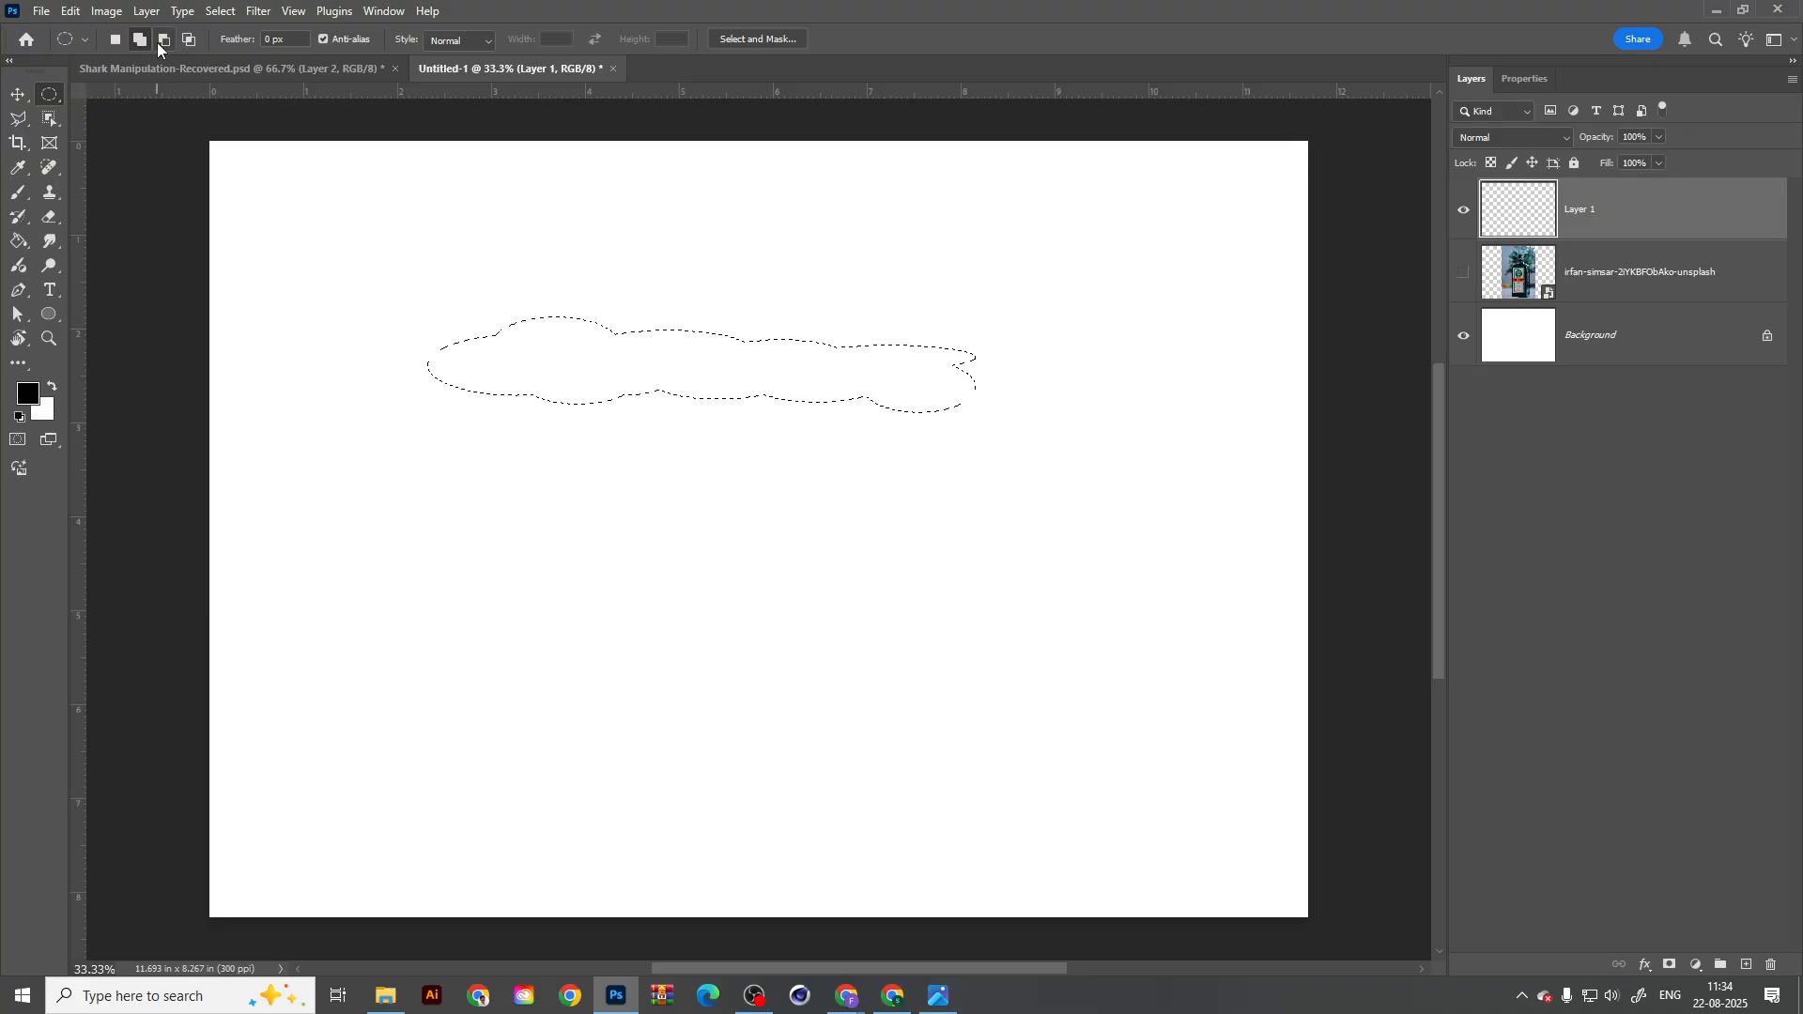
drag(346, 269, 612, 367)
drag(1211, 373, 921, 464)
drag(986, 274, 845, 384)
Step: Draw ellipses over the remaining selection in Intersect with Selection mode
click(189, 39)
drag(374, 262, 724, 546)
drag(776, 231, 628, 470)
Step: Build a large cloud-shaped selection from many overlapping added ellipses and fill it with the black foreground color
drag(523, 250, 678, 497)
drag(526, 228, 768, 358)
drag(760, 521, 562, 379)
drag(806, 313, 561, 402)
drag(489, 324, 659, 421)
drag(576, 537, 496, 334)
drag(840, 401, 699, 447)
drag(876, 552, 721, 434)
drag(762, 573, 661, 462)
drag(683, 612, 598, 612)
drag(460, 362, 538, 505)
drag(431, 297, 508, 402)
drag(448, 231, 556, 370)
drag(820, 265, 718, 343)
drag(915, 355, 725, 413)
drag(746, 274, 854, 362)
drag(946, 278, 819, 421)
drag(965, 414, 804, 474)
drag(849, 611, 719, 499)
drag(925, 570, 809, 479)
drag(1033, 342, 886, 430)
drag(622, 190, 740, 267)
drag(503, 194, 649, 304)
drag(389, 186, 526, 253)
drag(327, 240, 479, 343)
drag(292, 326, 475, 427)
drag(361, 481, 496, 398)
drag(318, 560, 501, 432)
drag(453, 637, 357, 485)
drag(579, 646, 502, 601)
drag(513, 672, 409, 598)
drag(577, 693, 475, 599)
drag(674, 702, 564, 584)
drag(749, 644, 624, 527)
drag(822, 690, 646, 555)
key(alt+BackSpace)
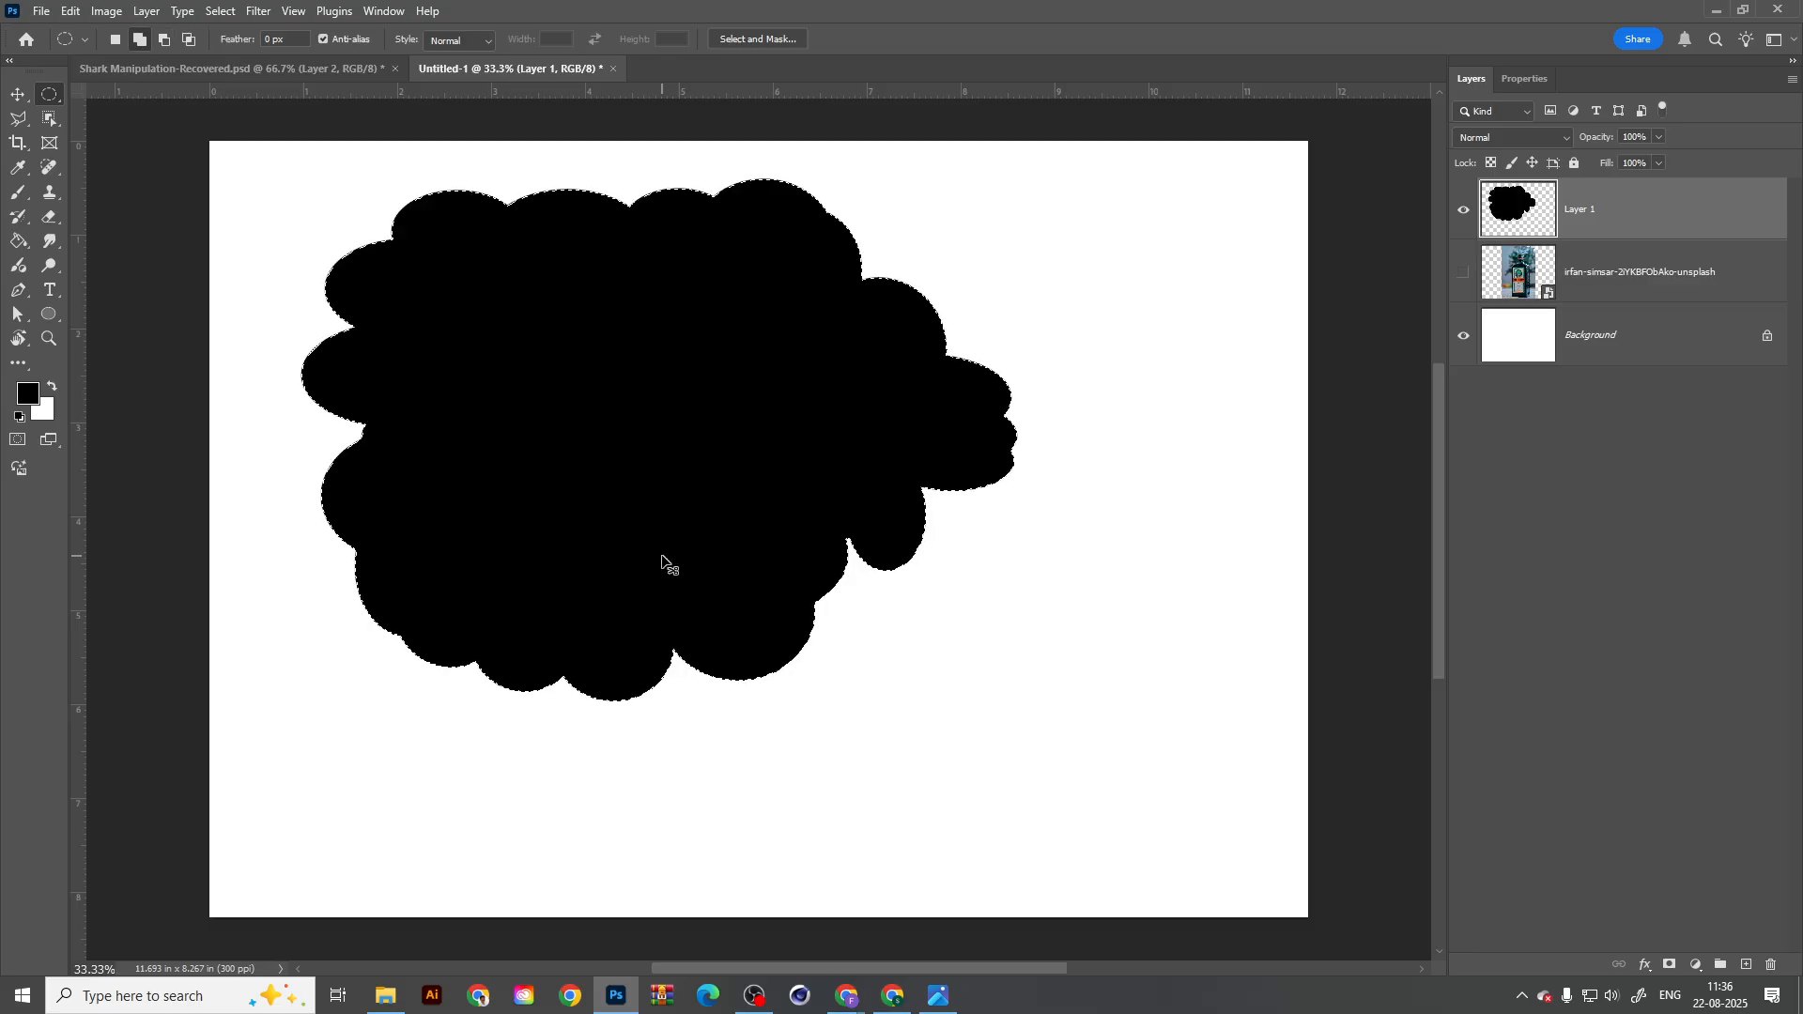
Step: Deselect and delete the layer holding the black cloud, and show the bottle photo layer again
key(ctrl+d)
key(Delete)
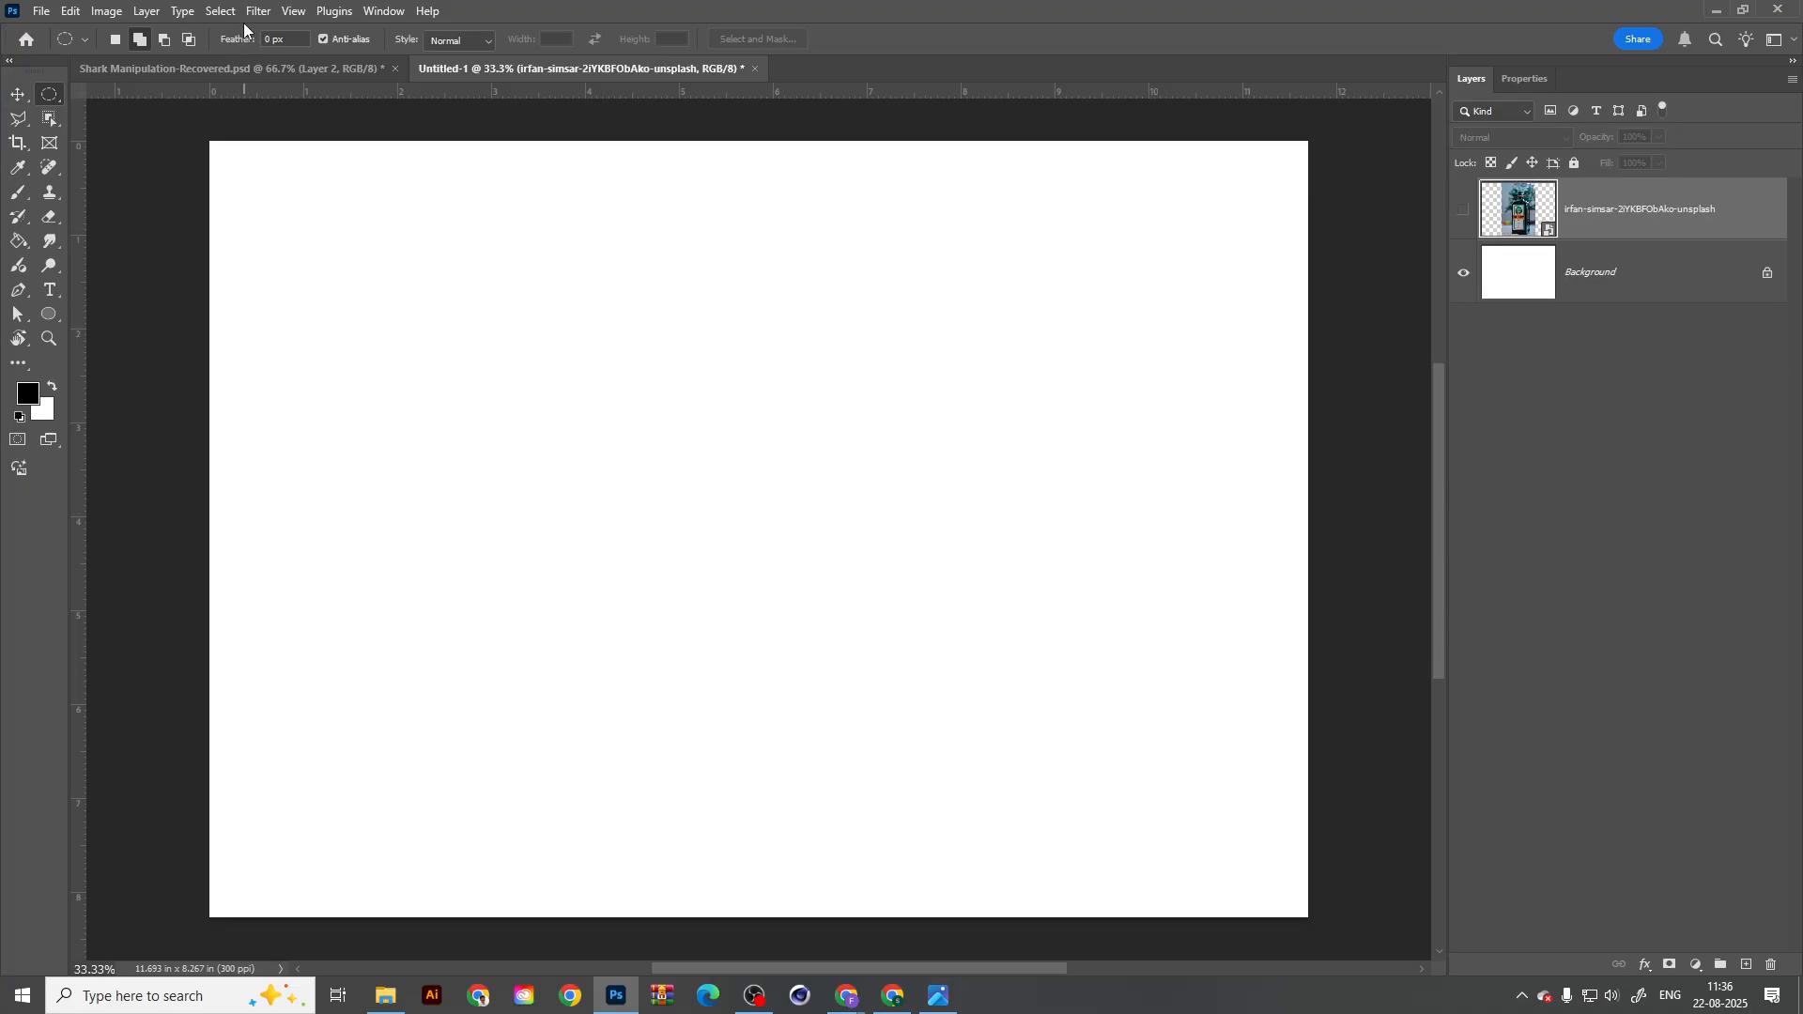
click(1463, 209)
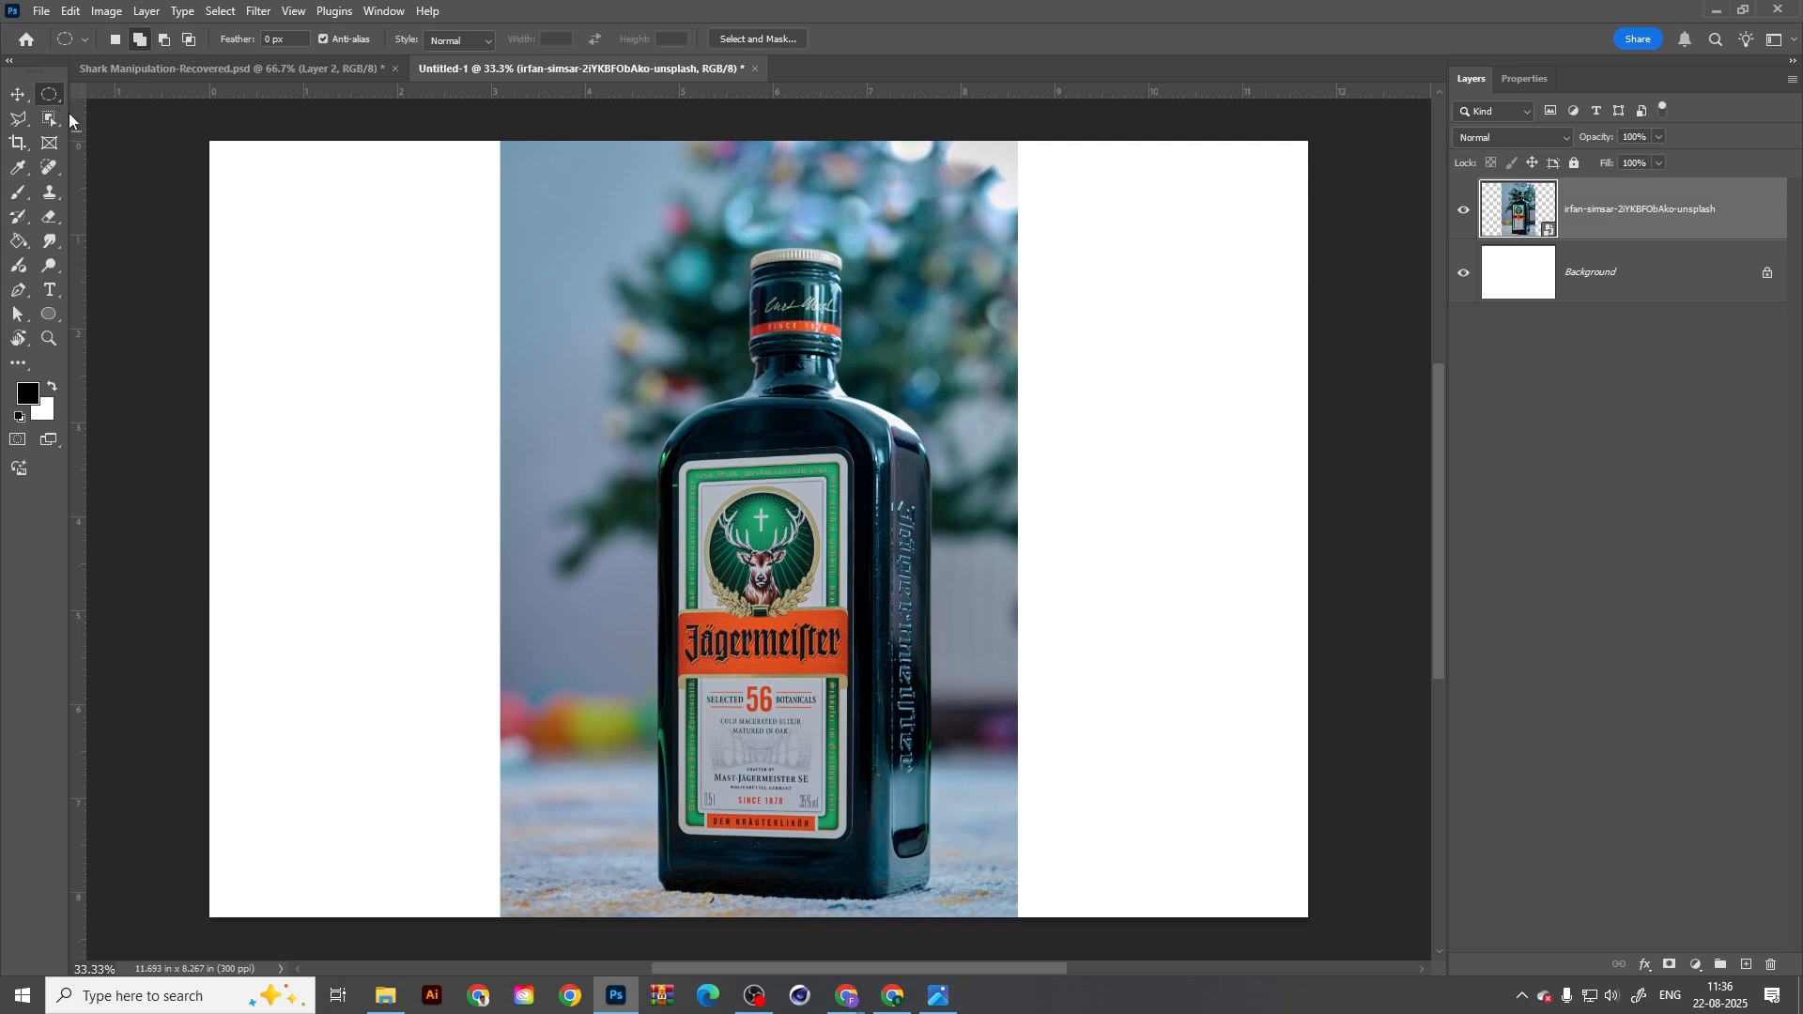
Step: Switch to the Lasso Tool, draw several freehand selections across the canvas and photo, and deselect them
right_click(13, 123)
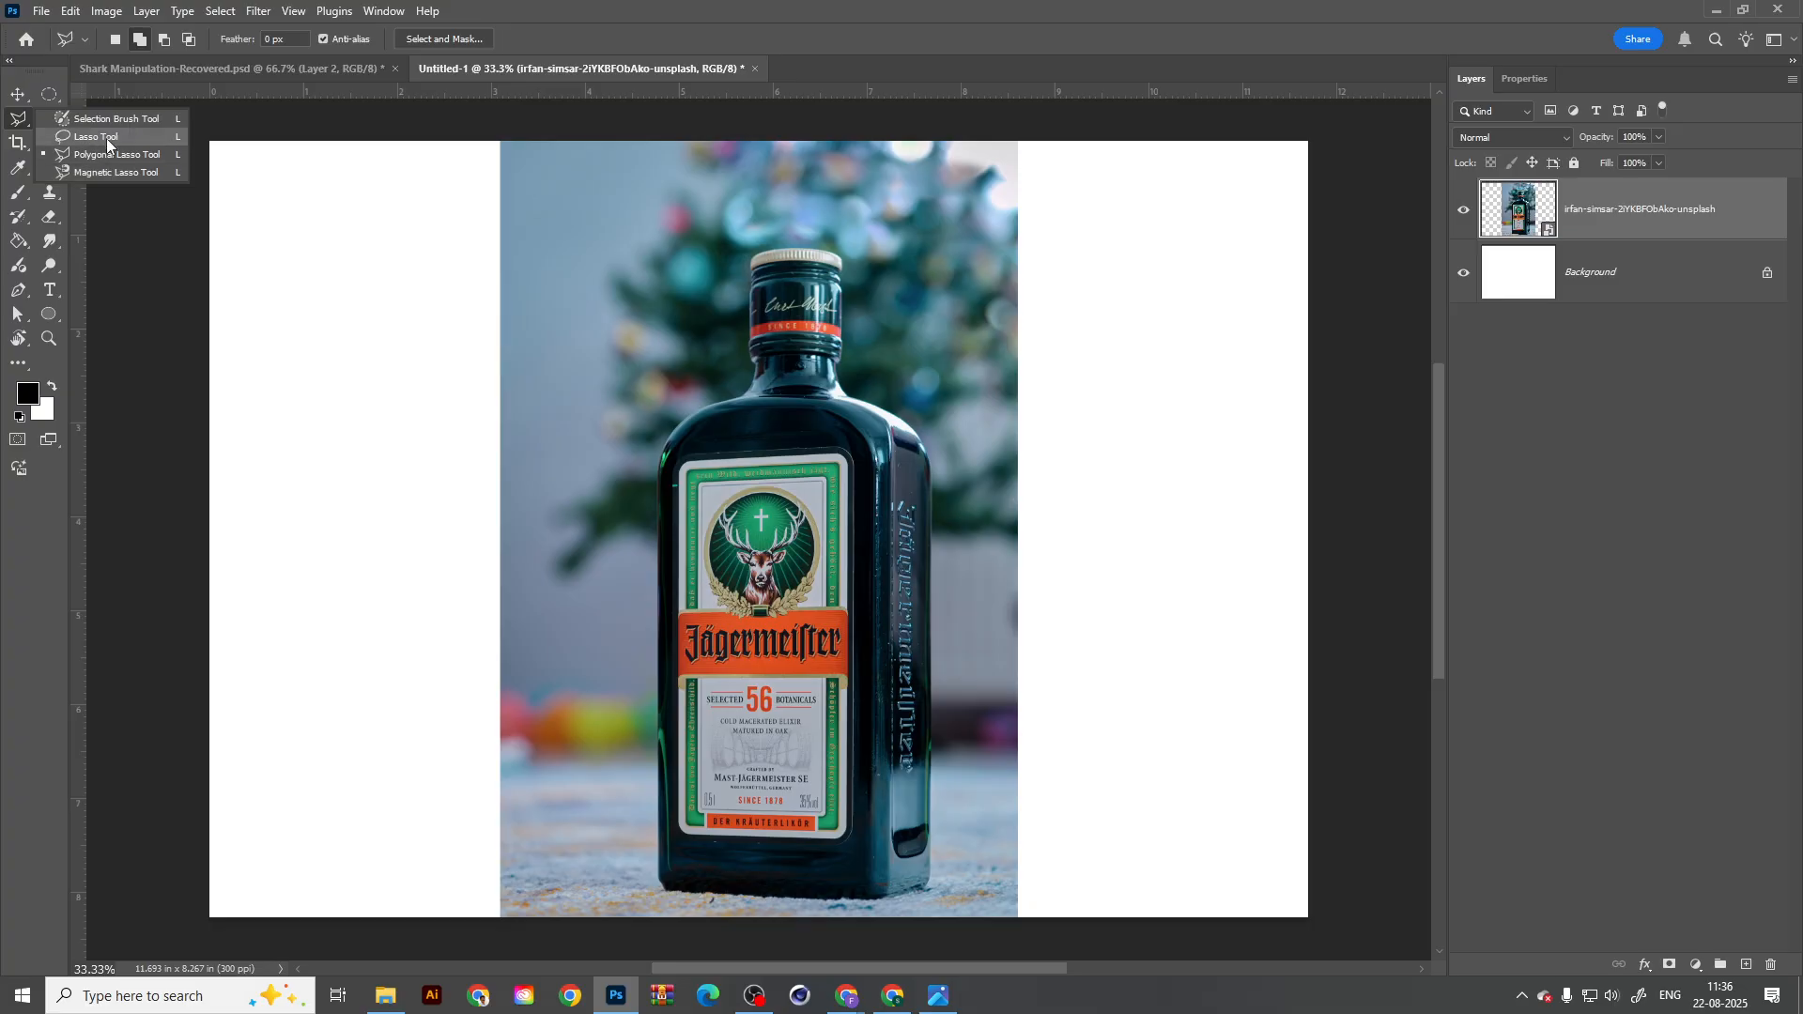
click(105, 137)
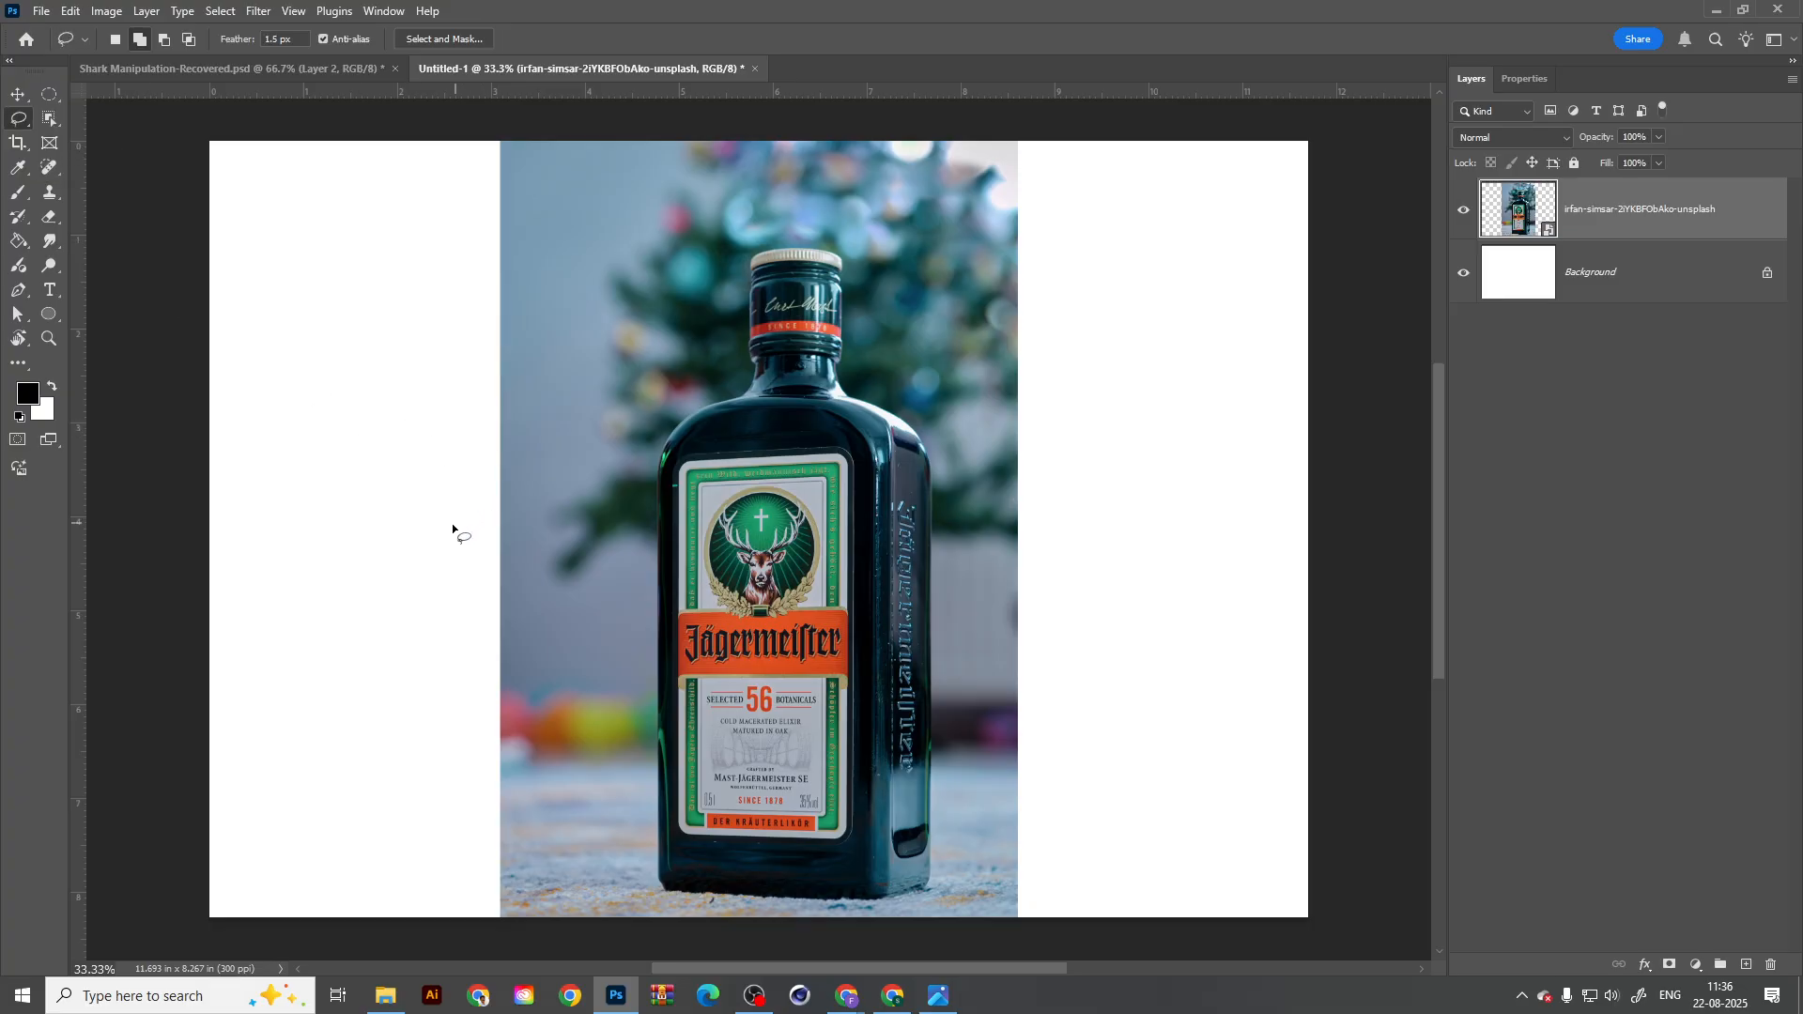
mouse_move(452, 525)
mouse_down()
mouse_move(1155, 435)
mouse_move(250, 672)
mouse_move(214, 563)
mouse_up()
mouse_move(378, 250)
mouse_down()
mouse_move(488, 430)
mouse_move(418, 286)
mouse_up()
mouse_move(1052, 197)
mouse_down()
mouse_move(870, 200)
mouse_move(939, 203)
mouse_up()
key(ctrl+d)
Step: Lasso an area beside the bottle's neck, try to fill it with the foreground color, and clear the selection
mouse_move(457, 248)
mouse_down()
mouse_move(723, 371)
mouse_move(432, 281)
mouse_up()
key(alt+BackSpace)
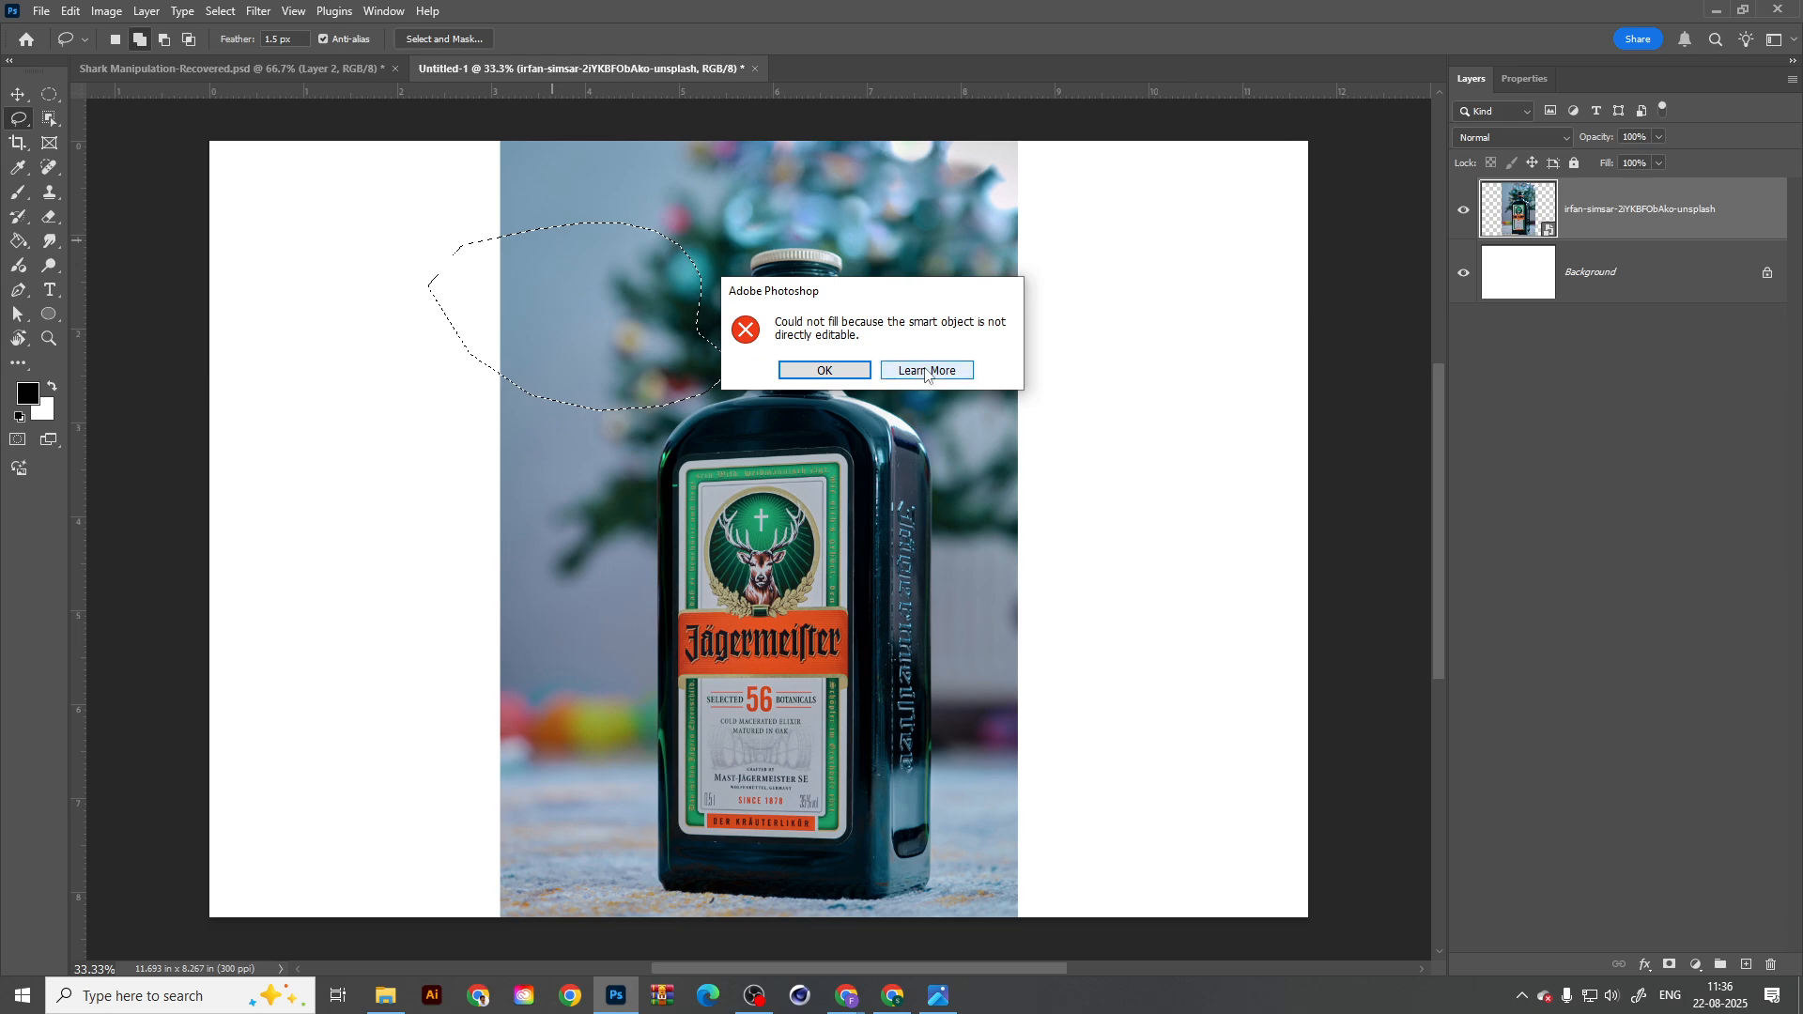
click(862, 372)
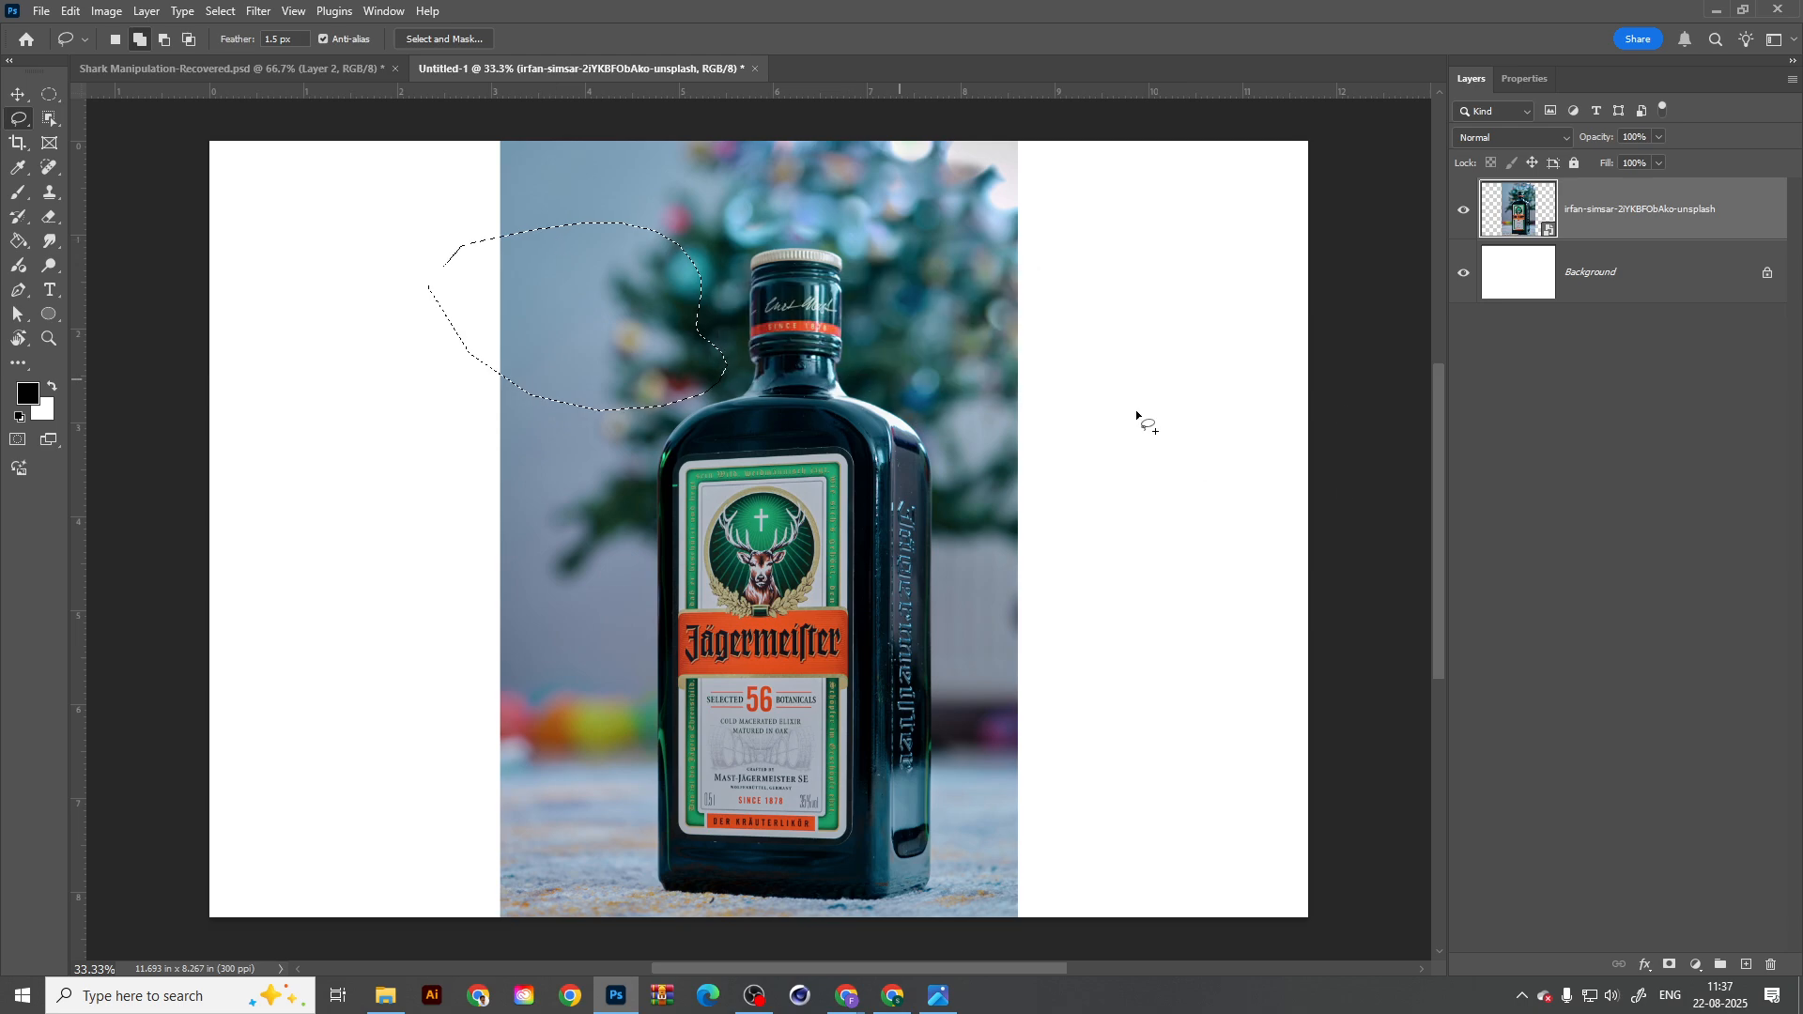
key(ctrl+d)
Step: Rasterize the bottle photo layer
right_click(1726, 223)
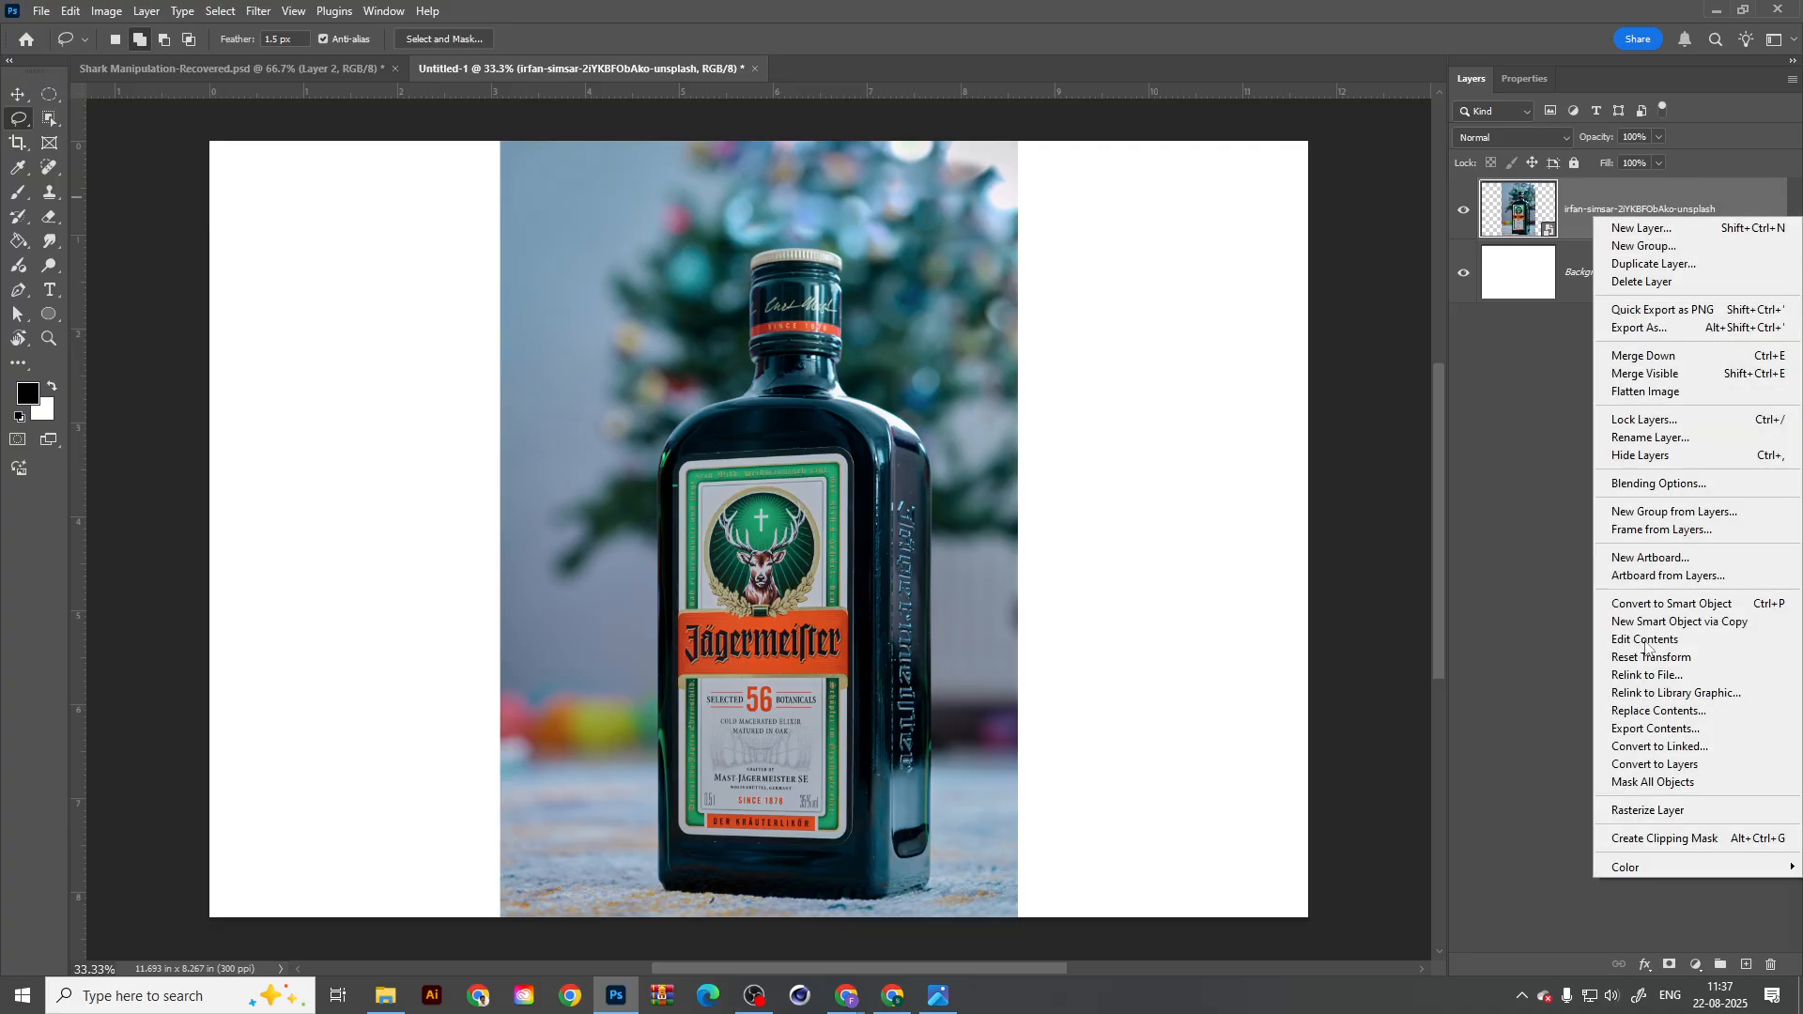
click(1636, 813)
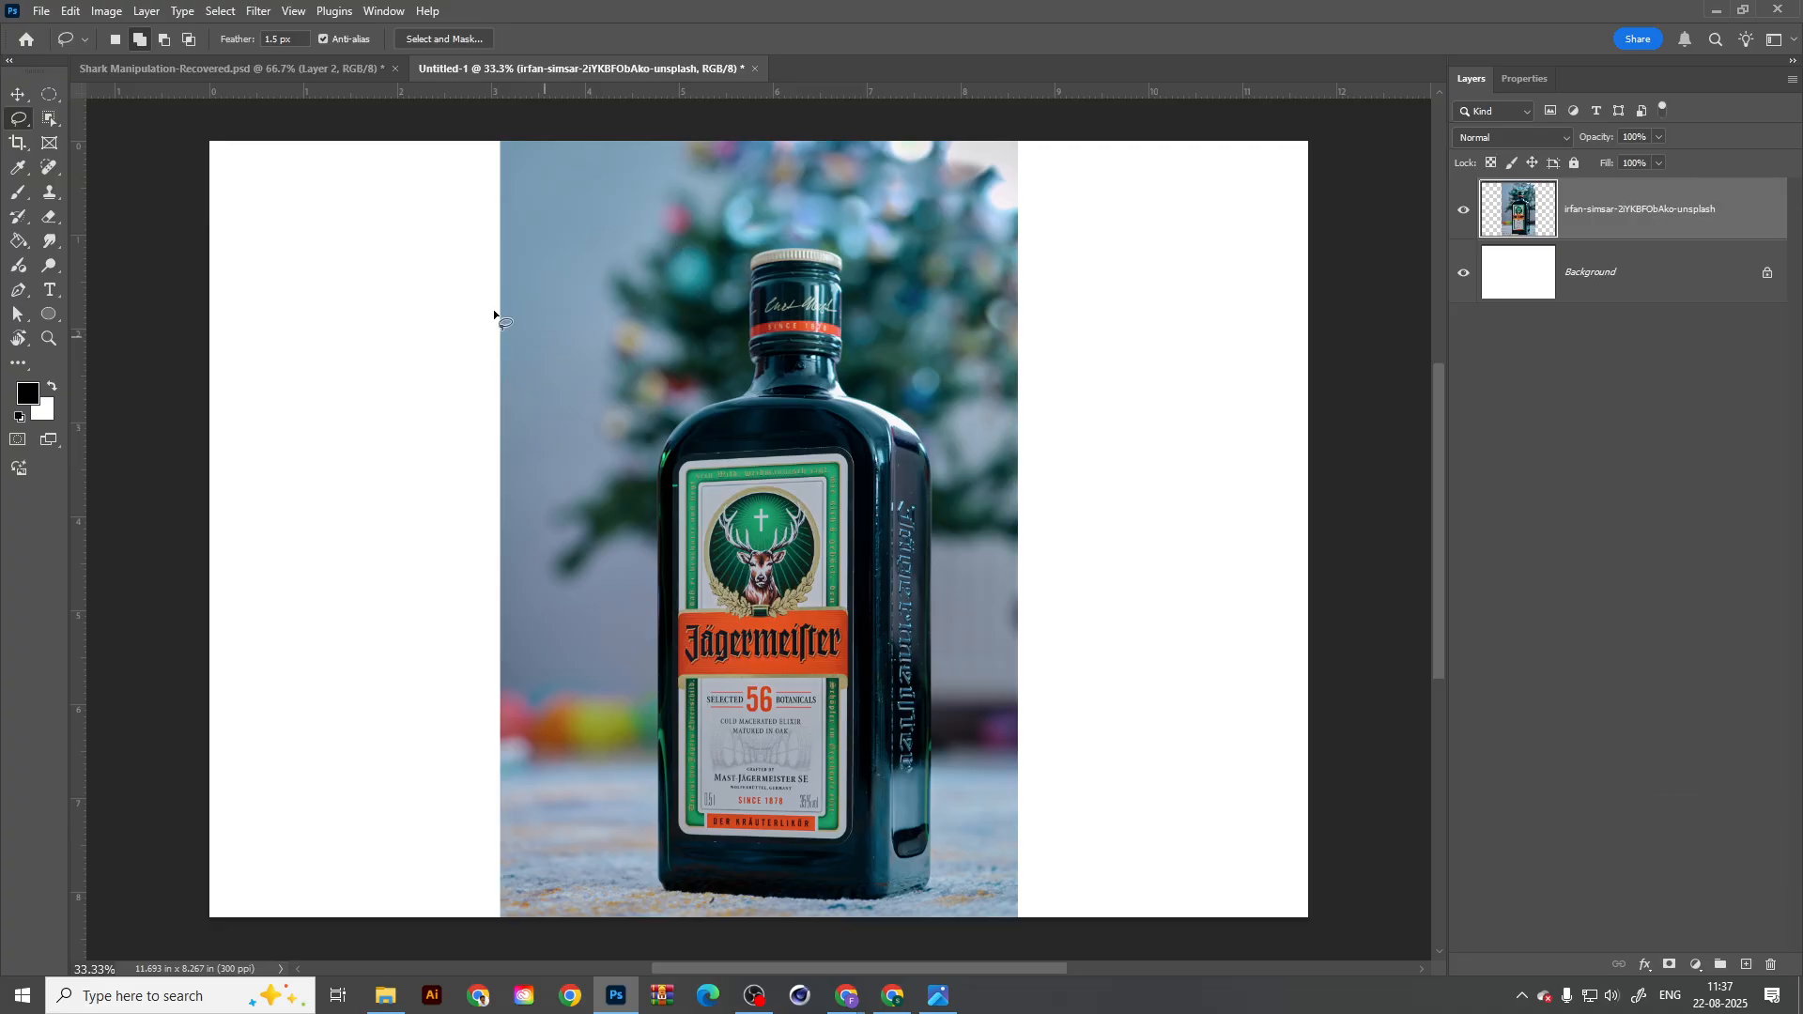
Step: Lasso a background area beside the bottle's neck, delete its pixels, undo the deletion and deselect
mouse_move(405, 249)
mouse_down()
mouse_move(674, 262)
mouse_move(432, 268)
mouse_up()
key(Delete)
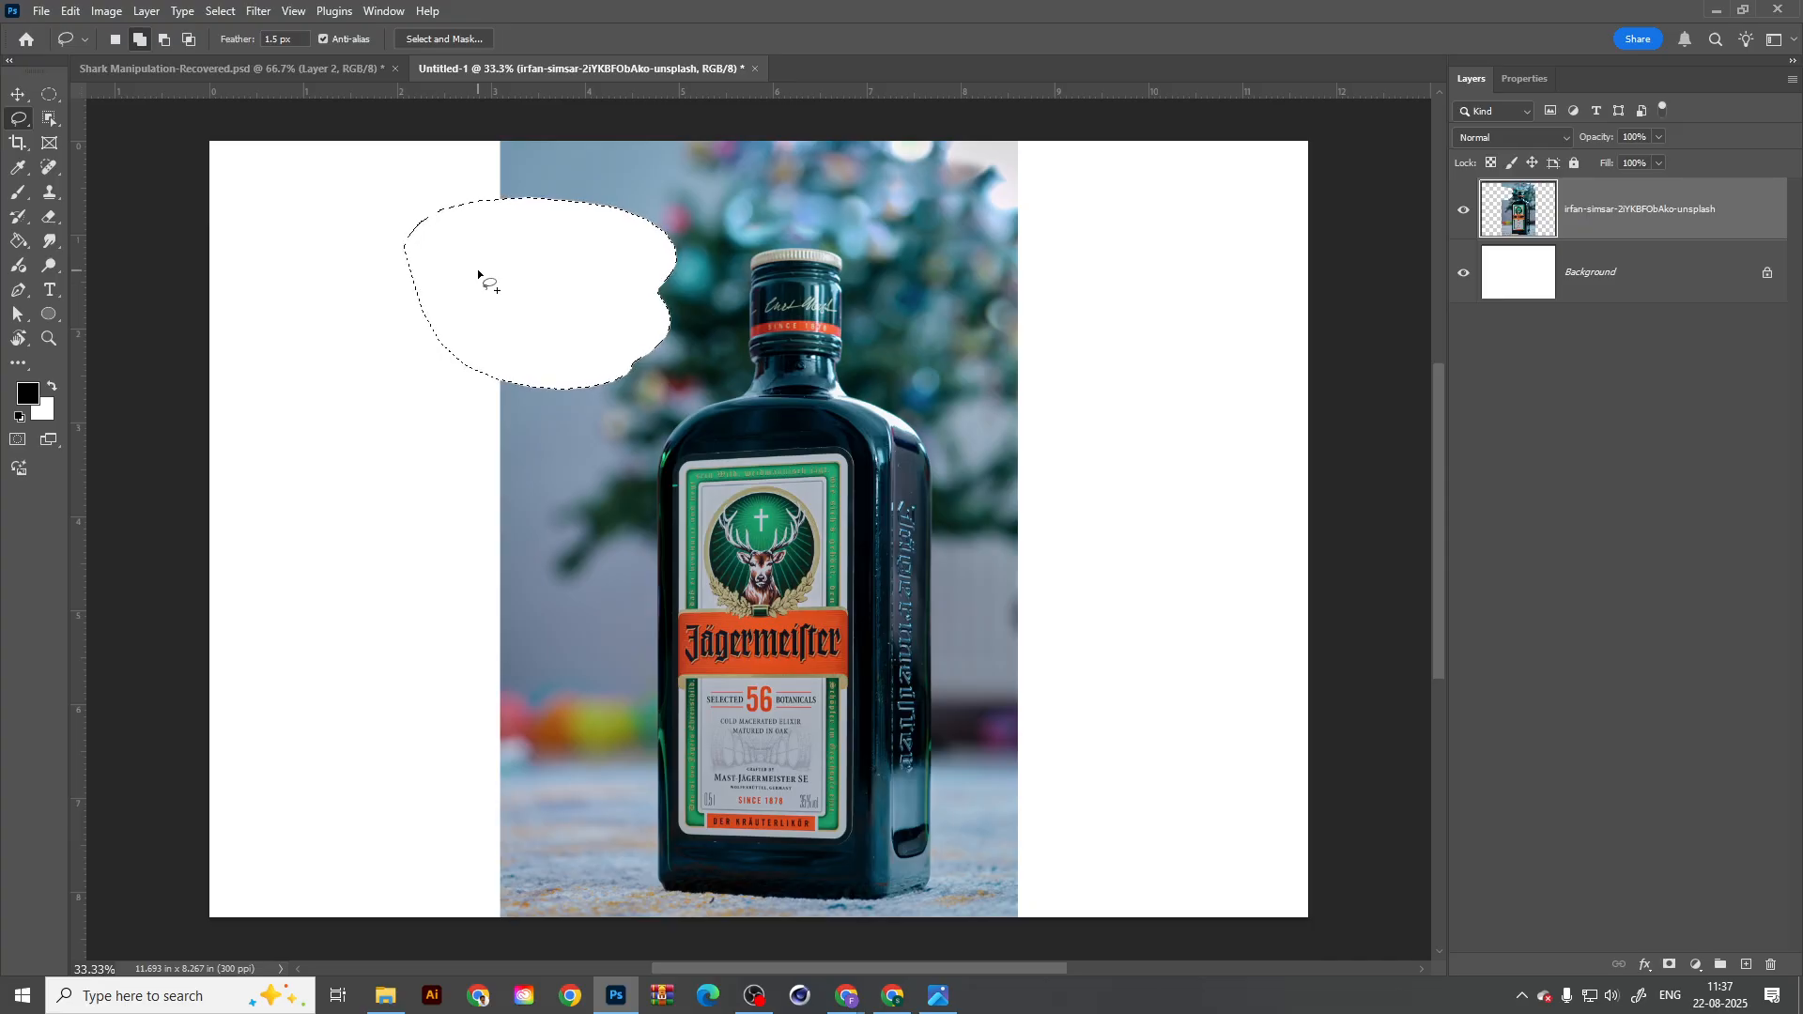
key(ctrl+z)
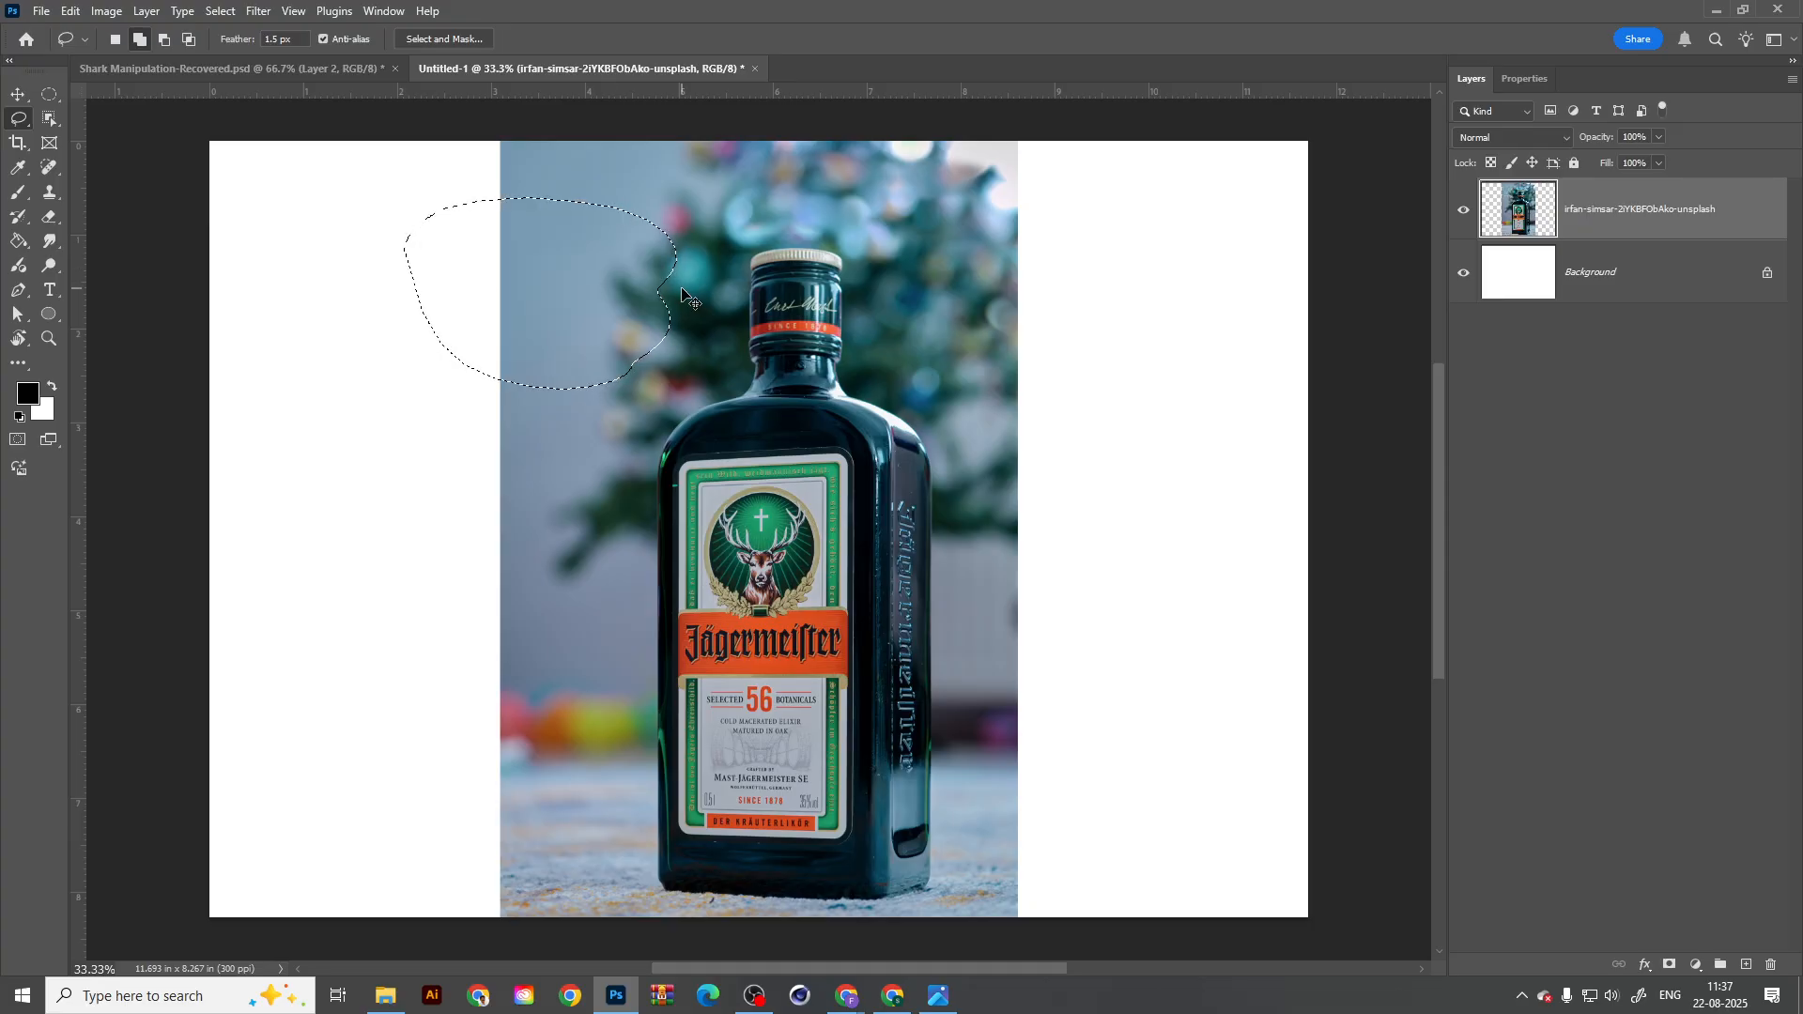
key(ctrl+d)
Step: Trace around the whole bottle with the Lasso Tool and copy the selected area to a new layer
drag(663, 891, 796, 902)
drag(919, 887, 936, 748)
drag(923, 658, 937, 479)
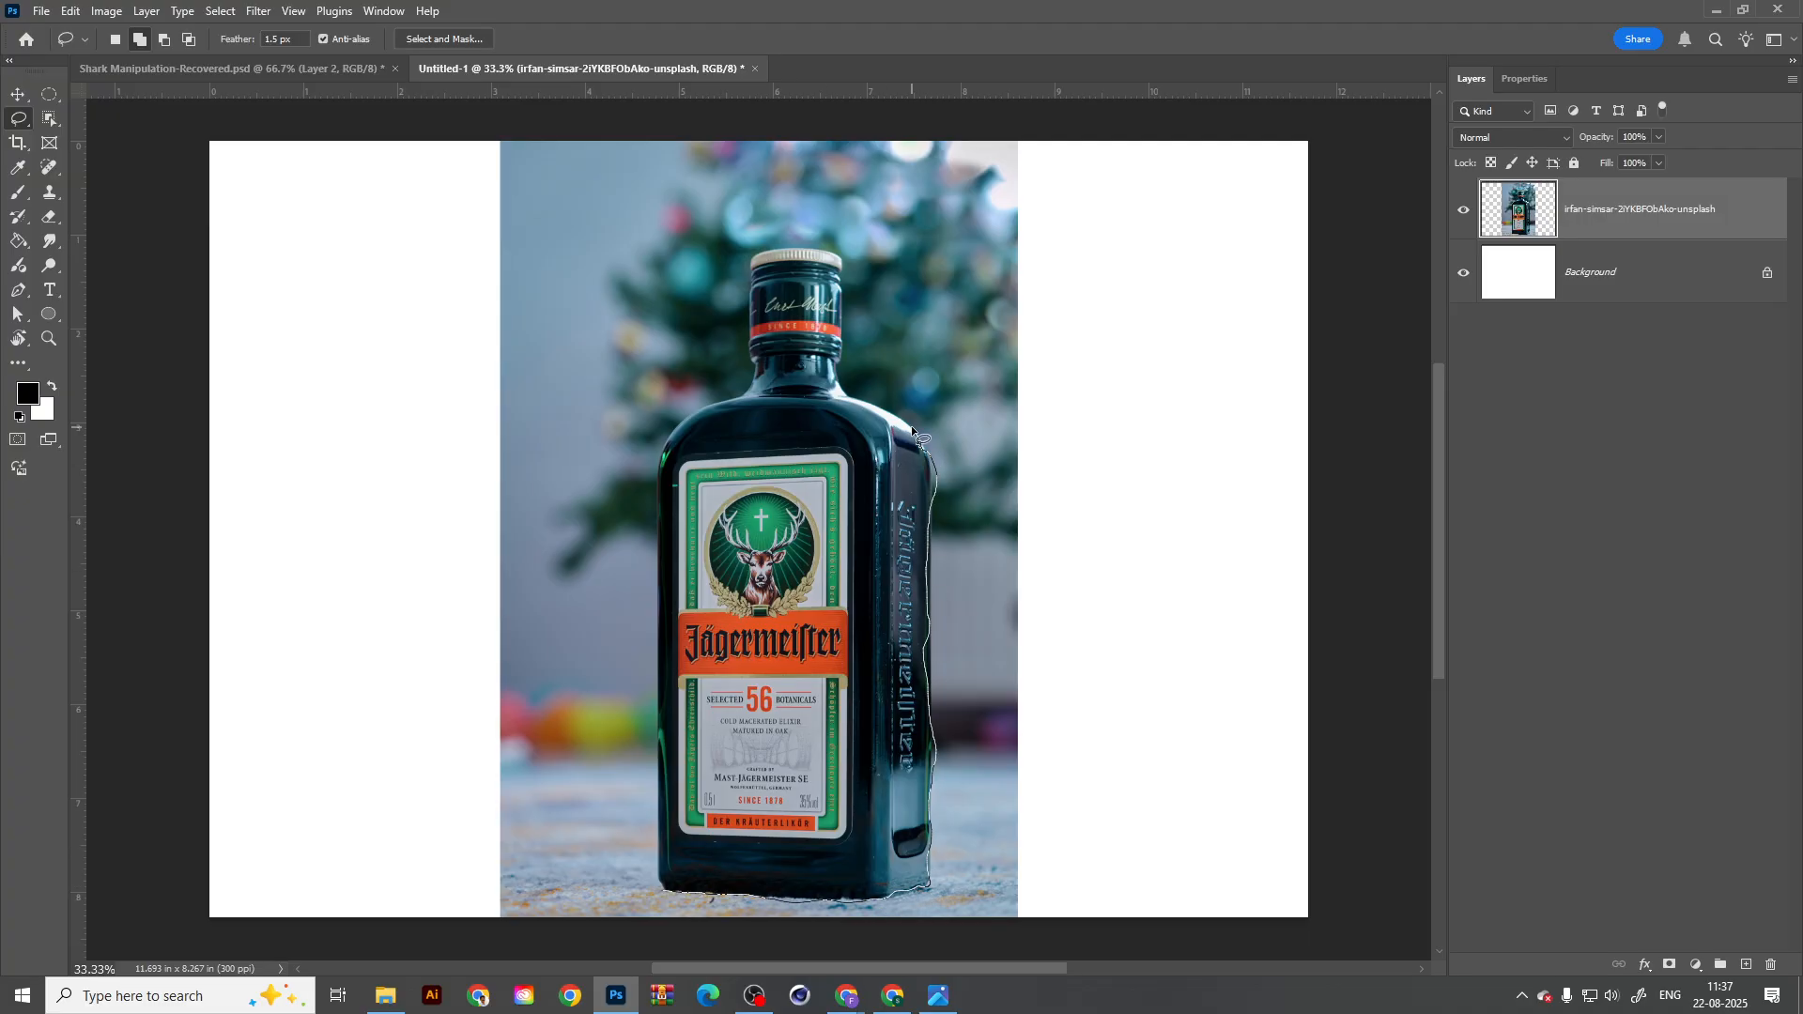
drag(839, 355, 843, 122)
drag(760, 207, 752, 369)
drag(649, 482, 648, 749)
drag(651, 915, 653, 909)
key(ctrl+j)
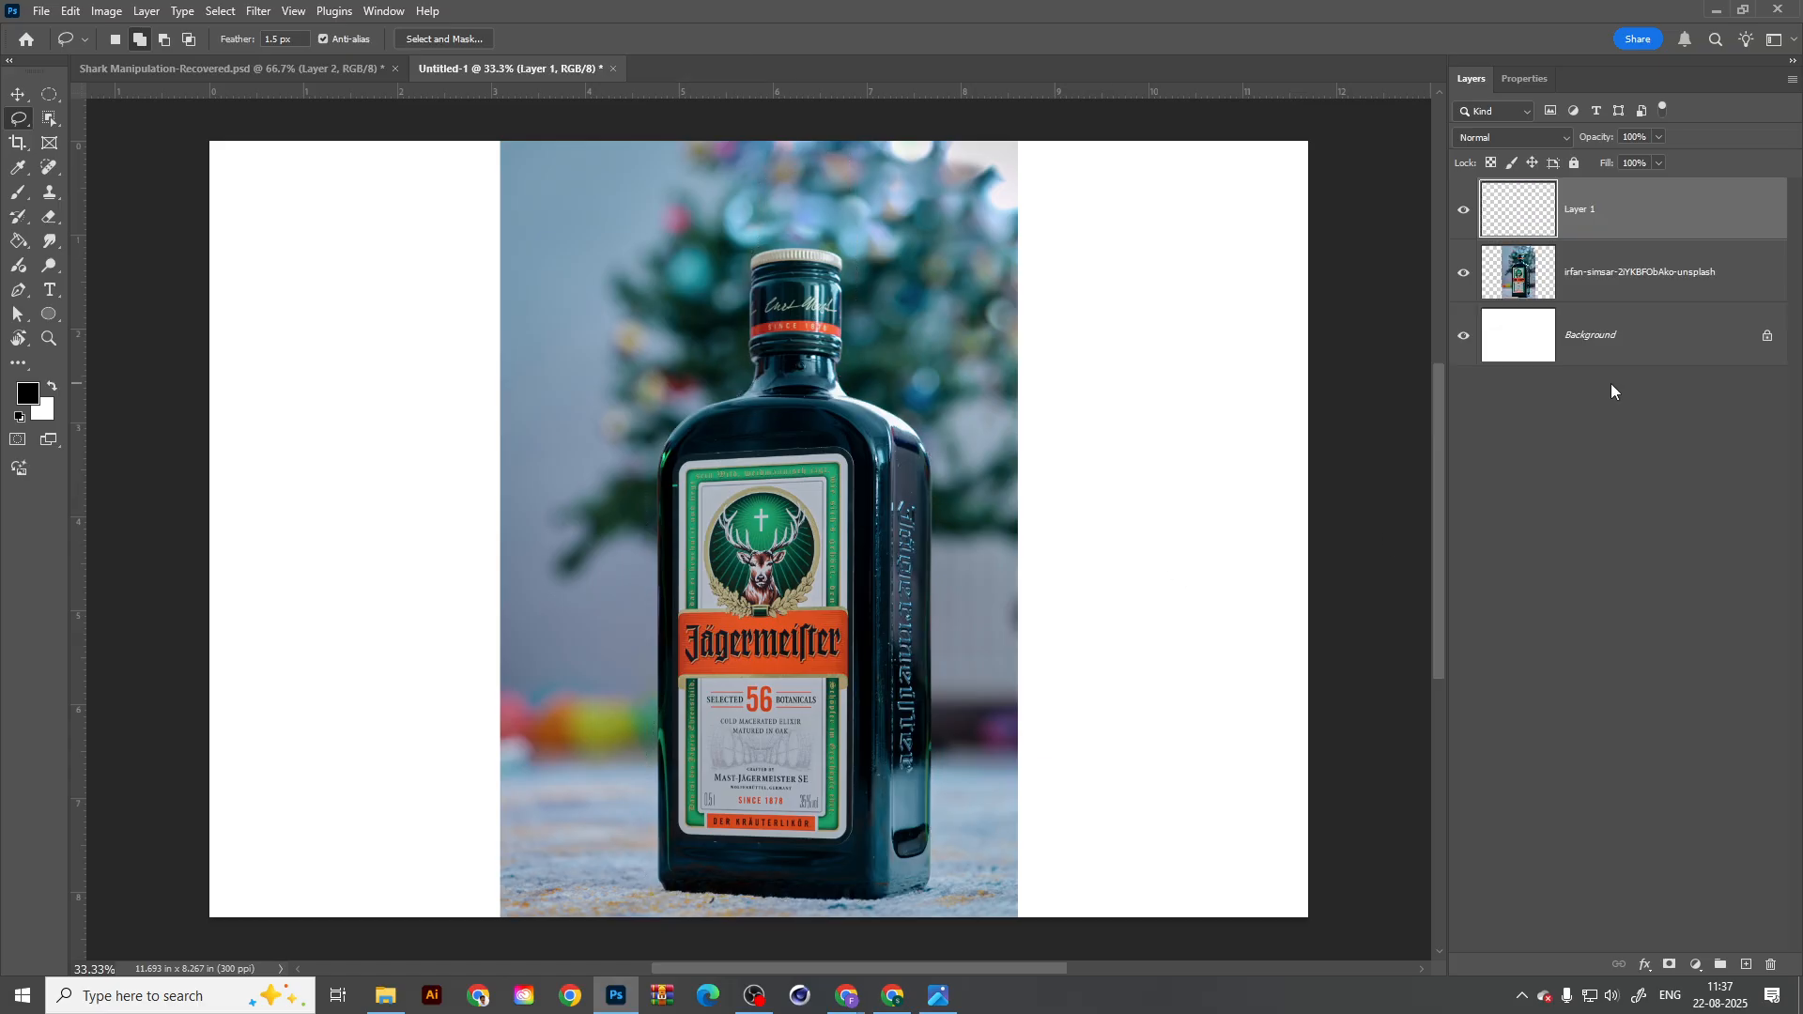
Step: Hide the original photo layer to examine the bottle cut-out, and show the photo again
click(1462, 273)
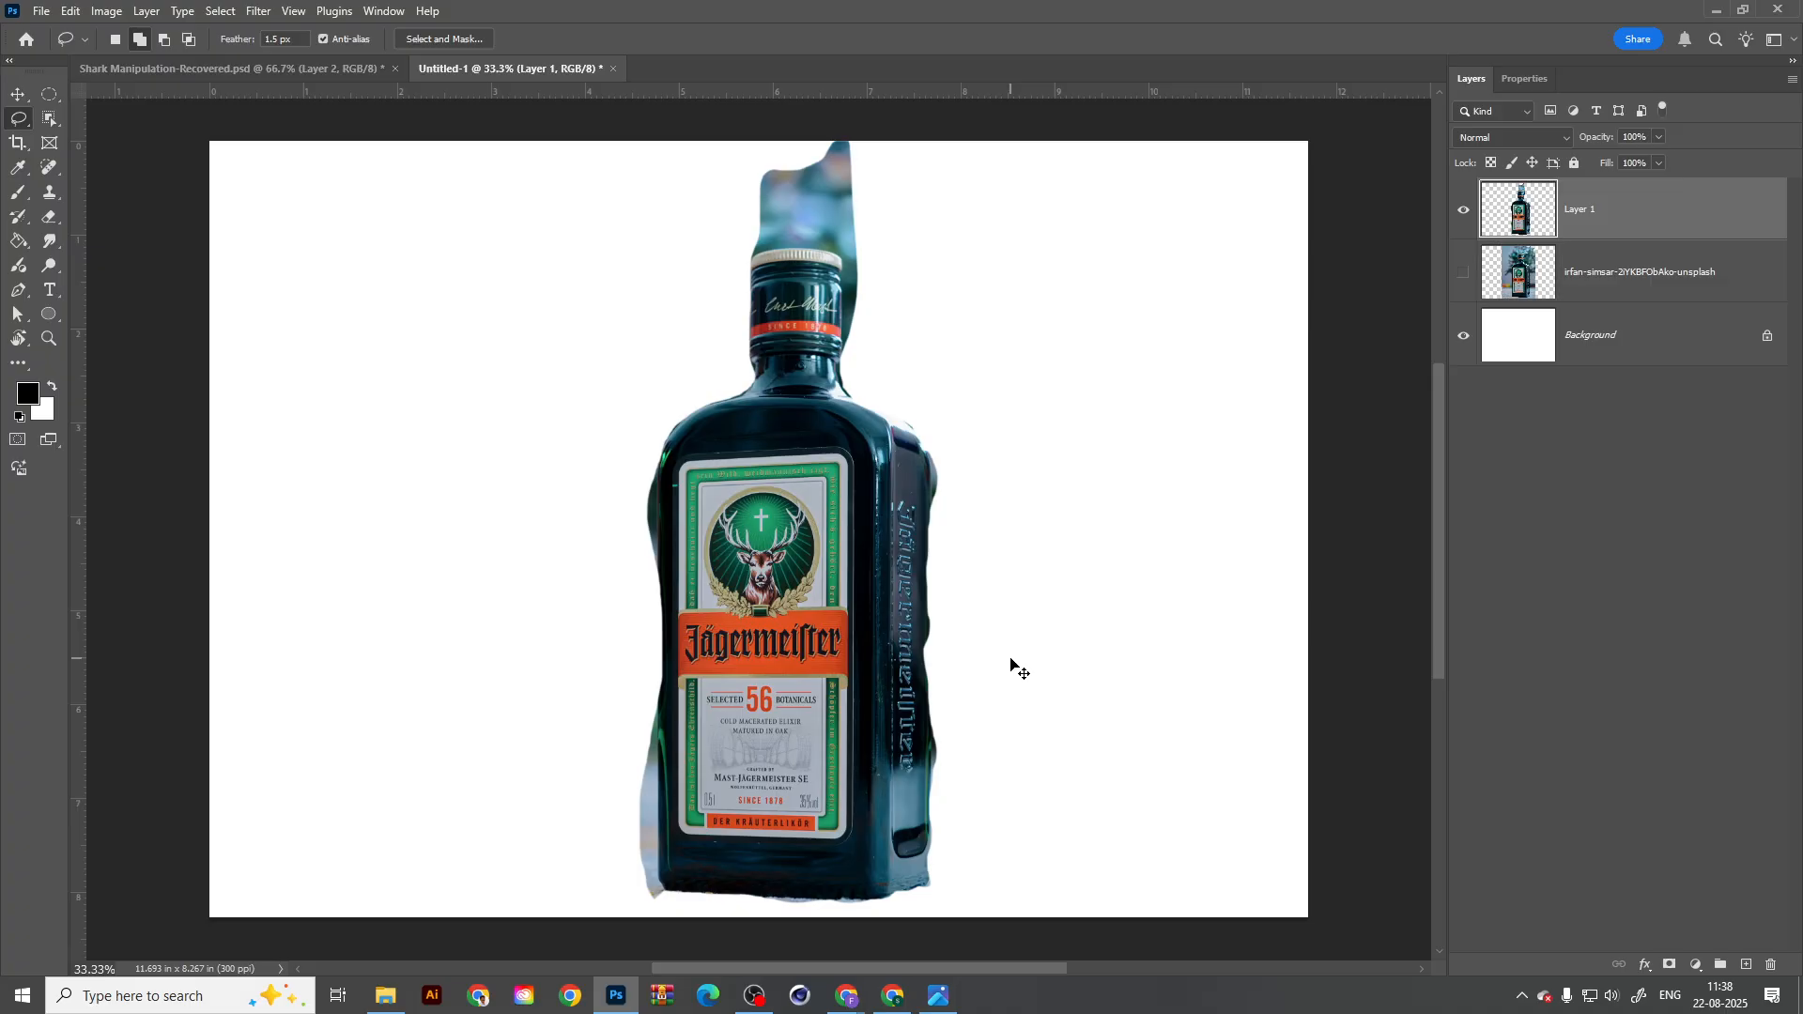
key(ctrl+z)
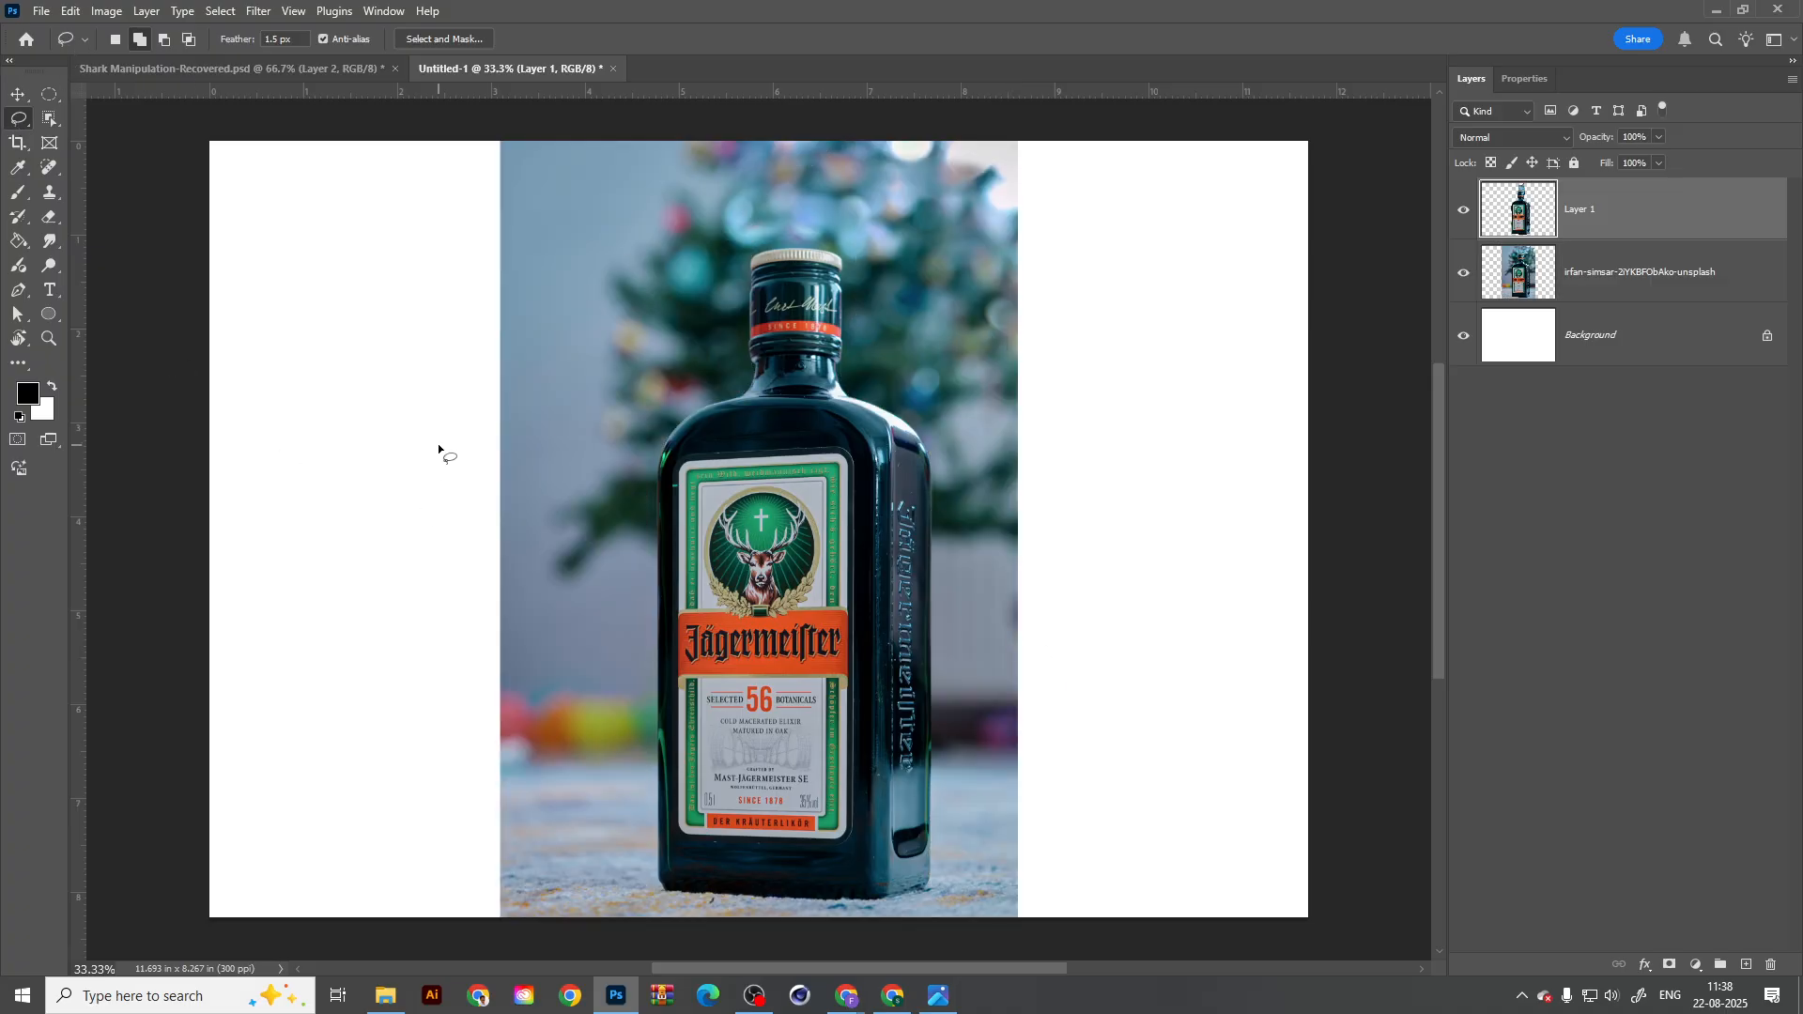
Step: Draw a closed, straight-sided practice selection across the canvas and bottle with the Polygonal Lasso Tool, and deselect it
right_click(19, 119)
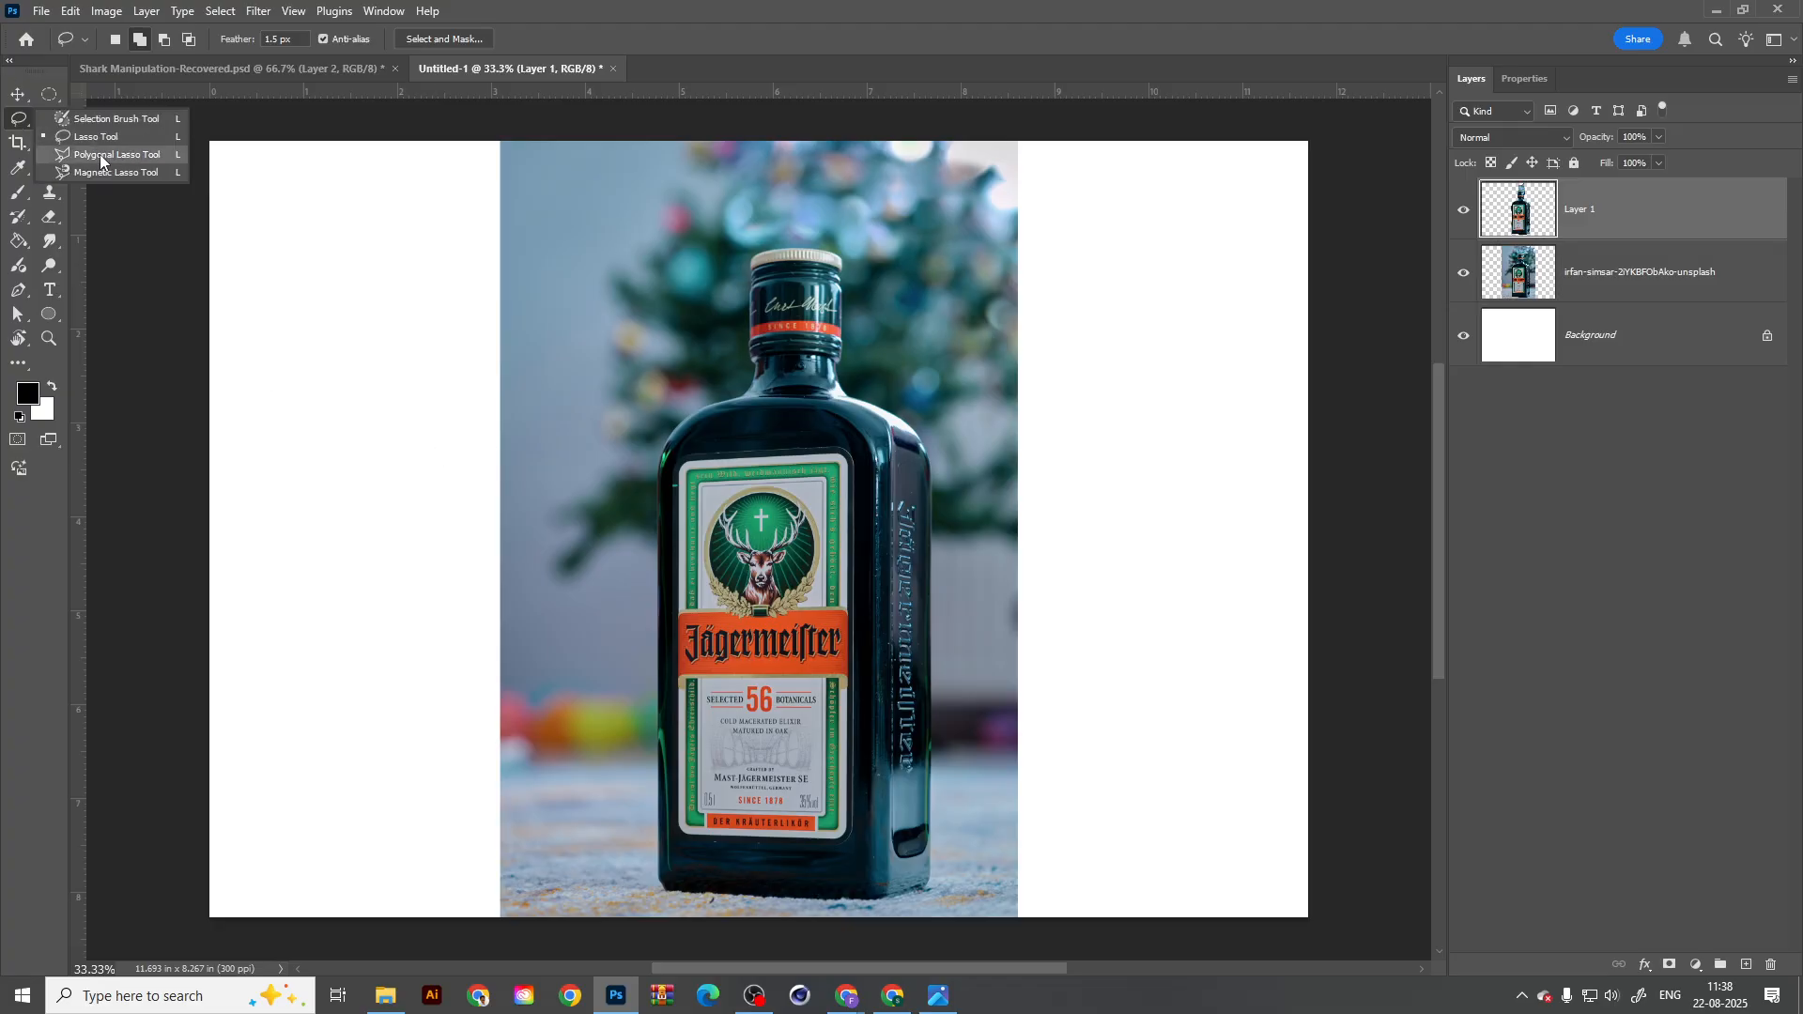
click(104, 155)
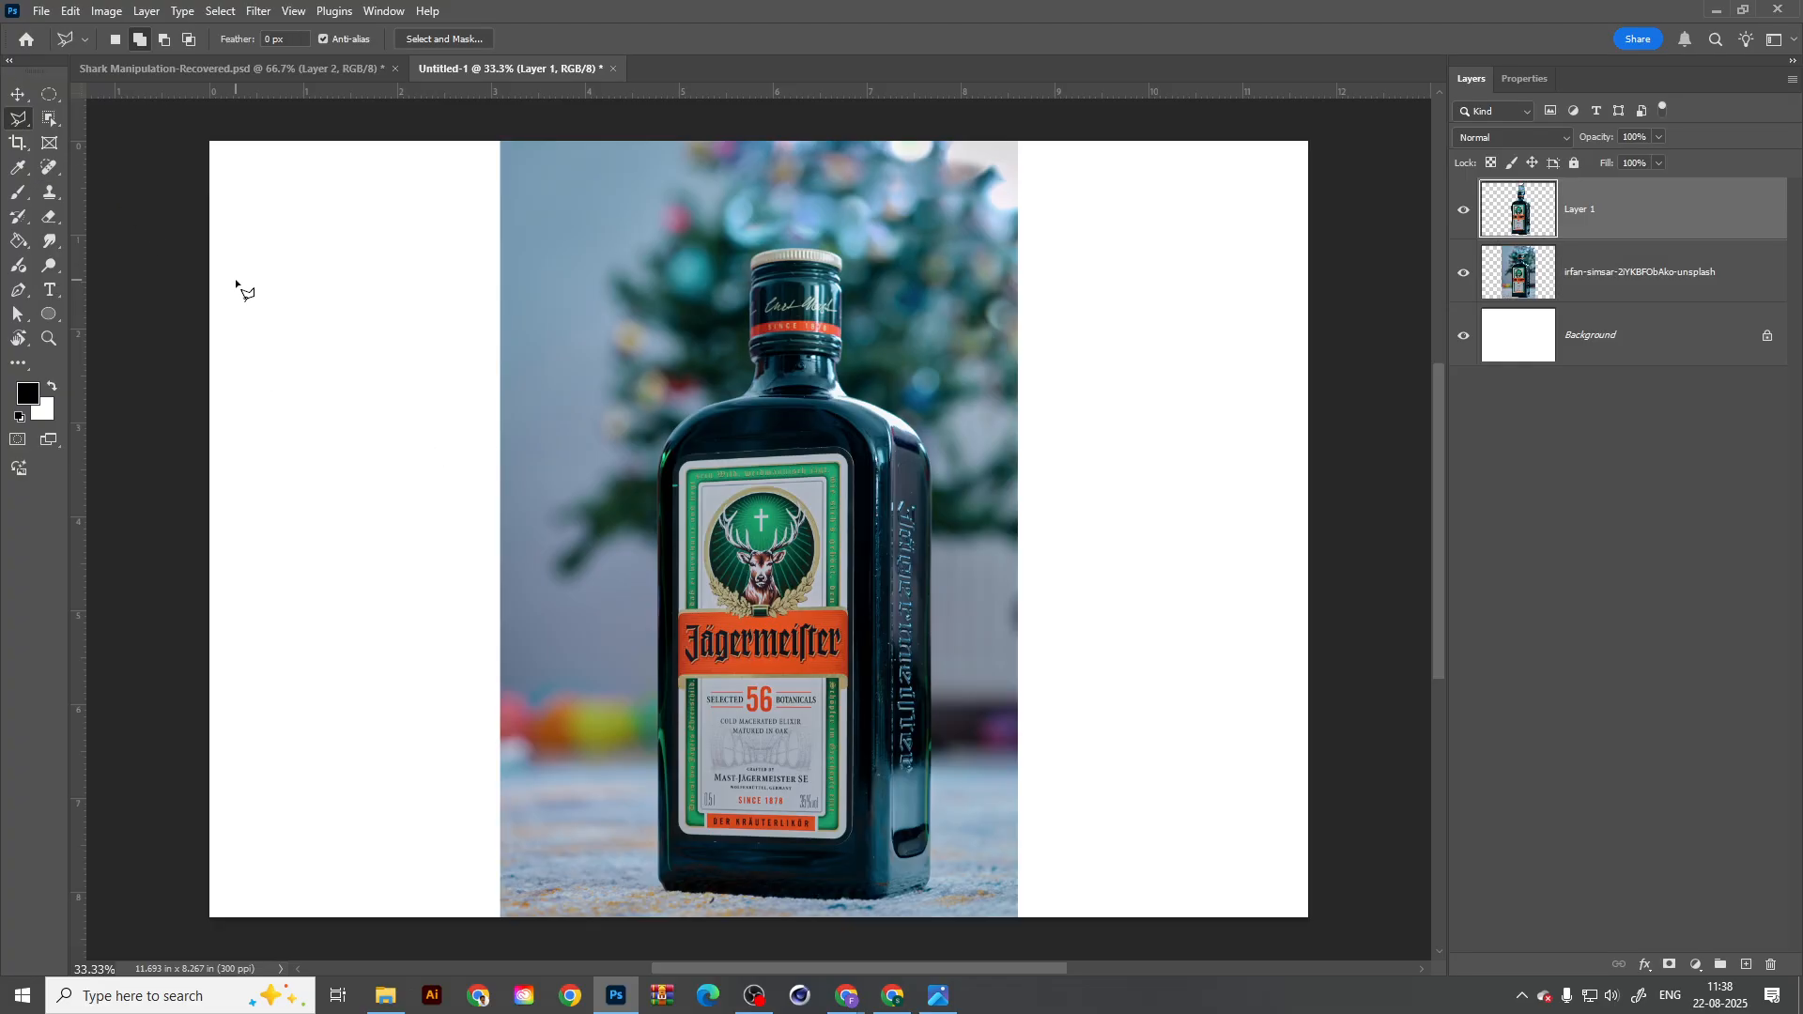
click(252, 281)
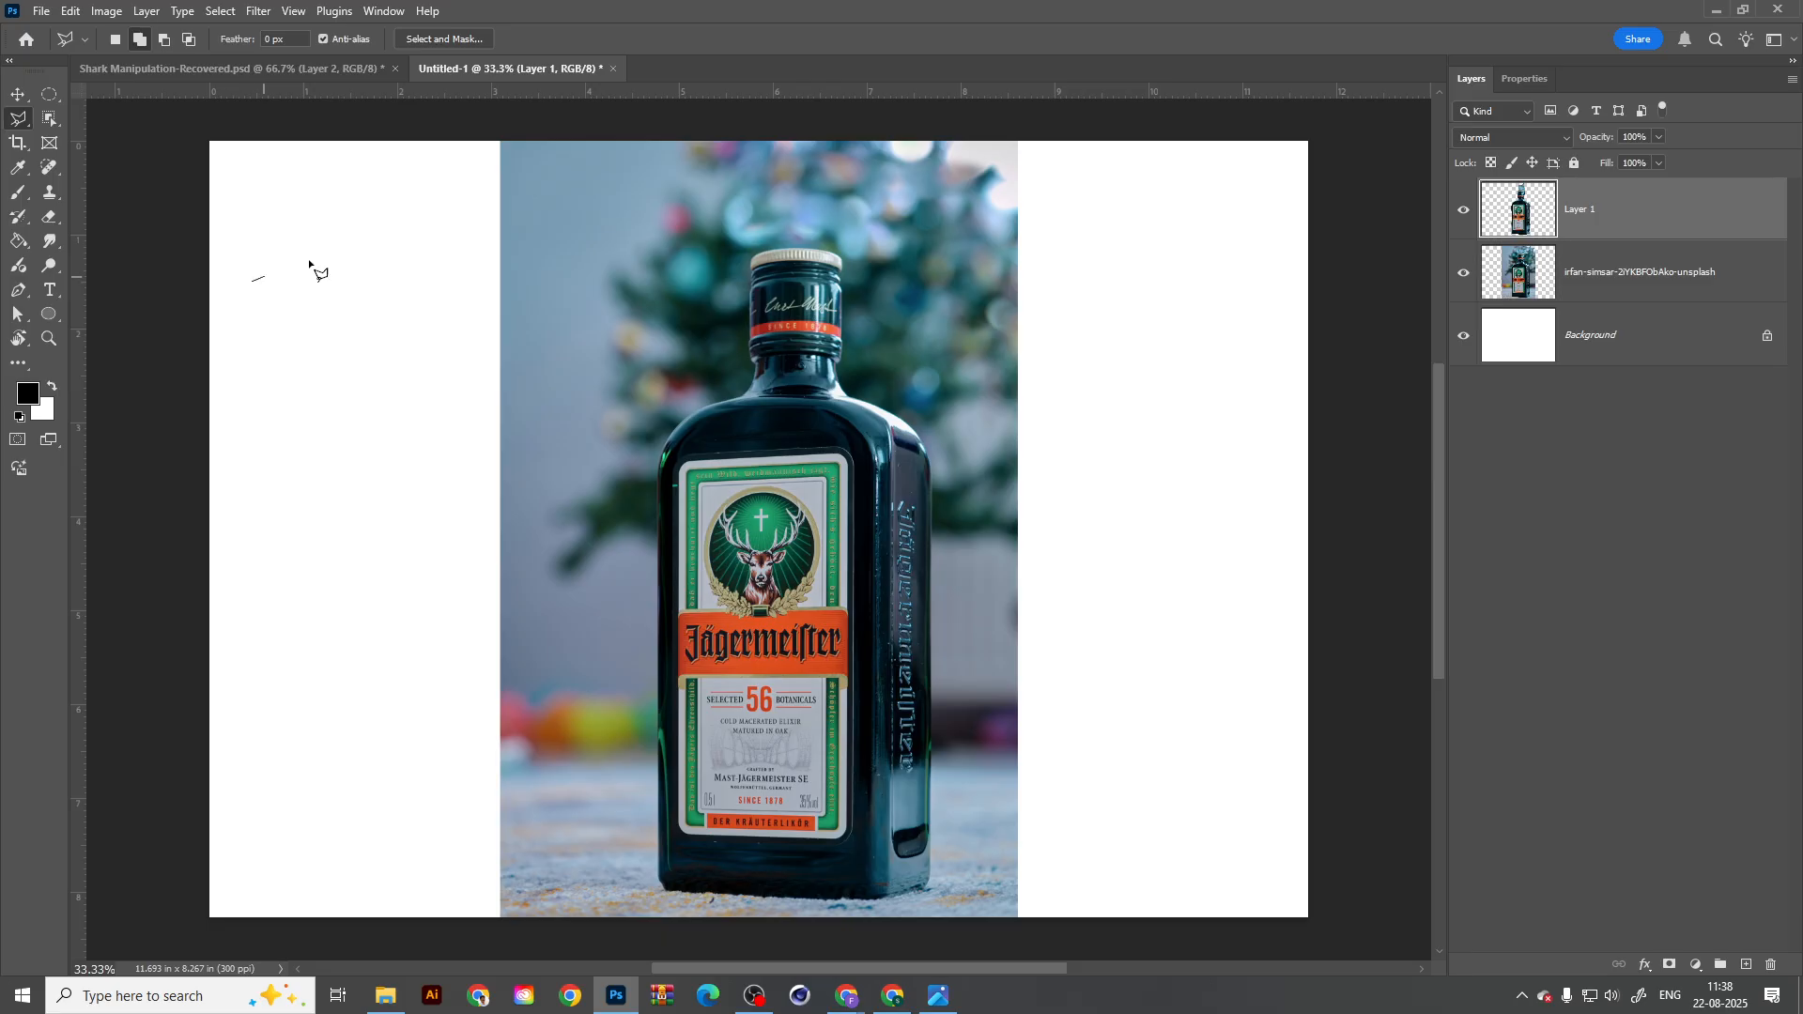
click(470, 210)
click(354, 582)
click(663, 588)
click(796, 233)
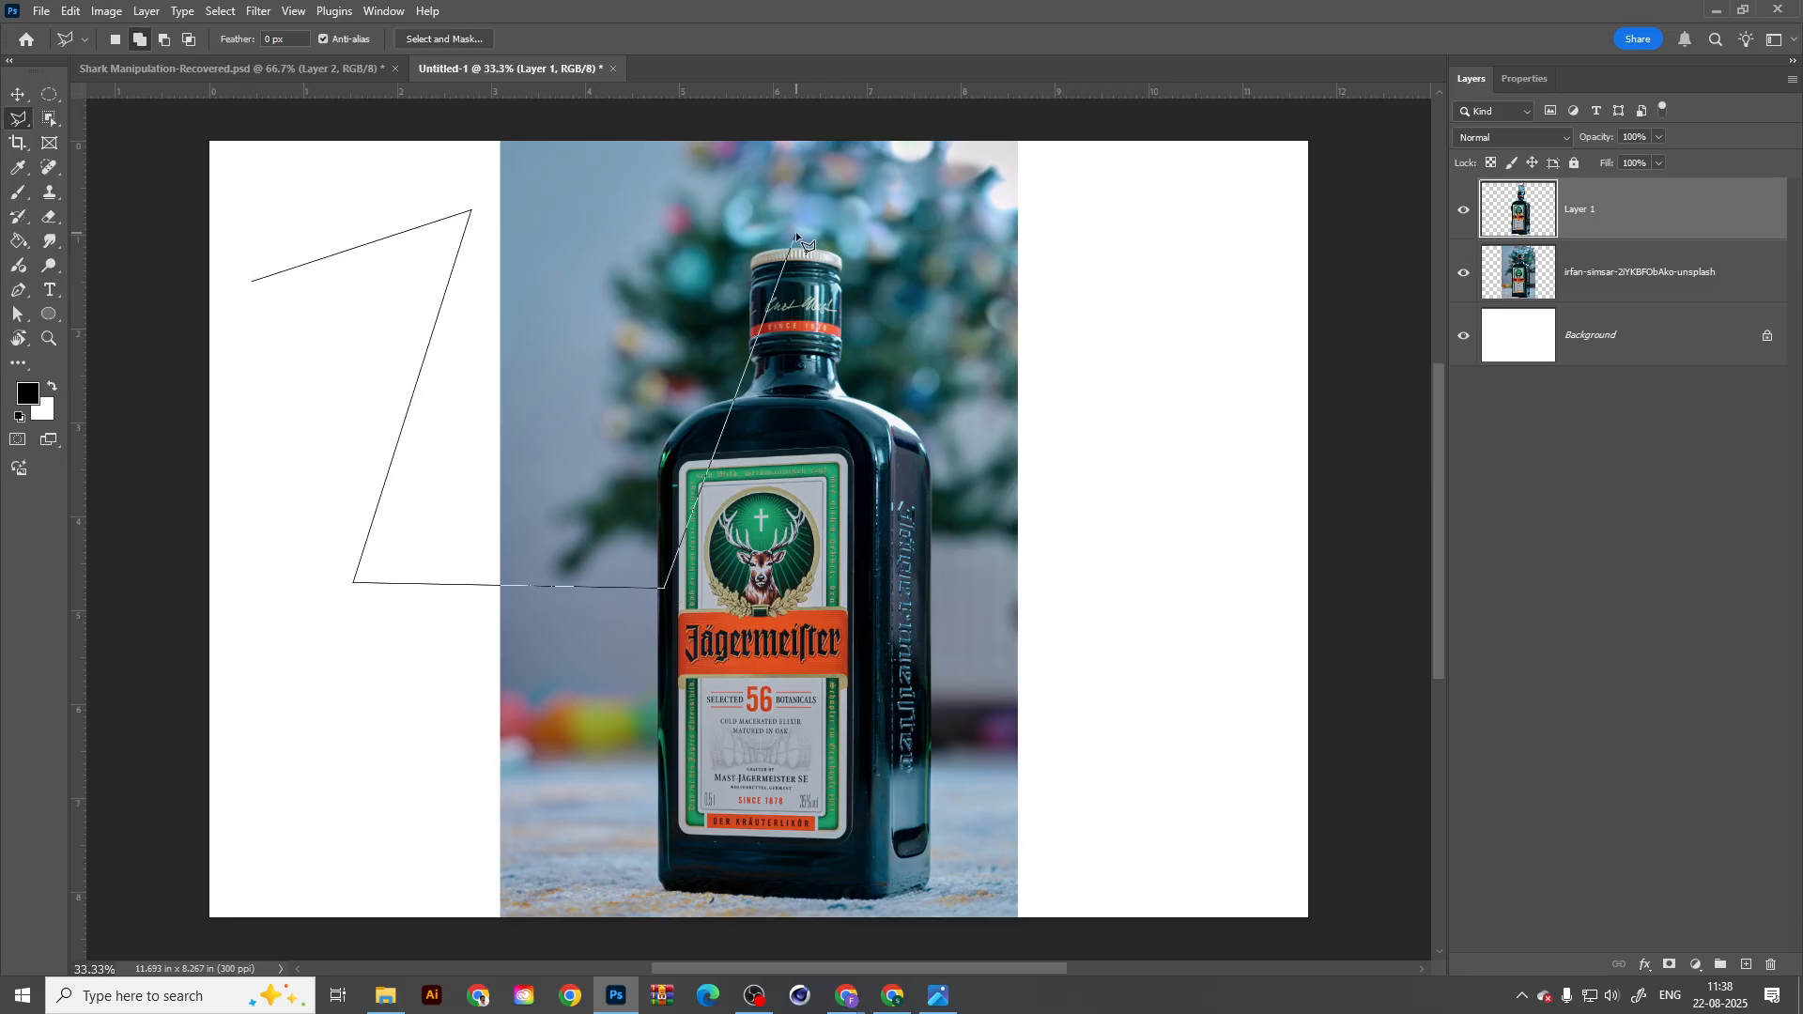
click(1051, 239)
click(952, 834)
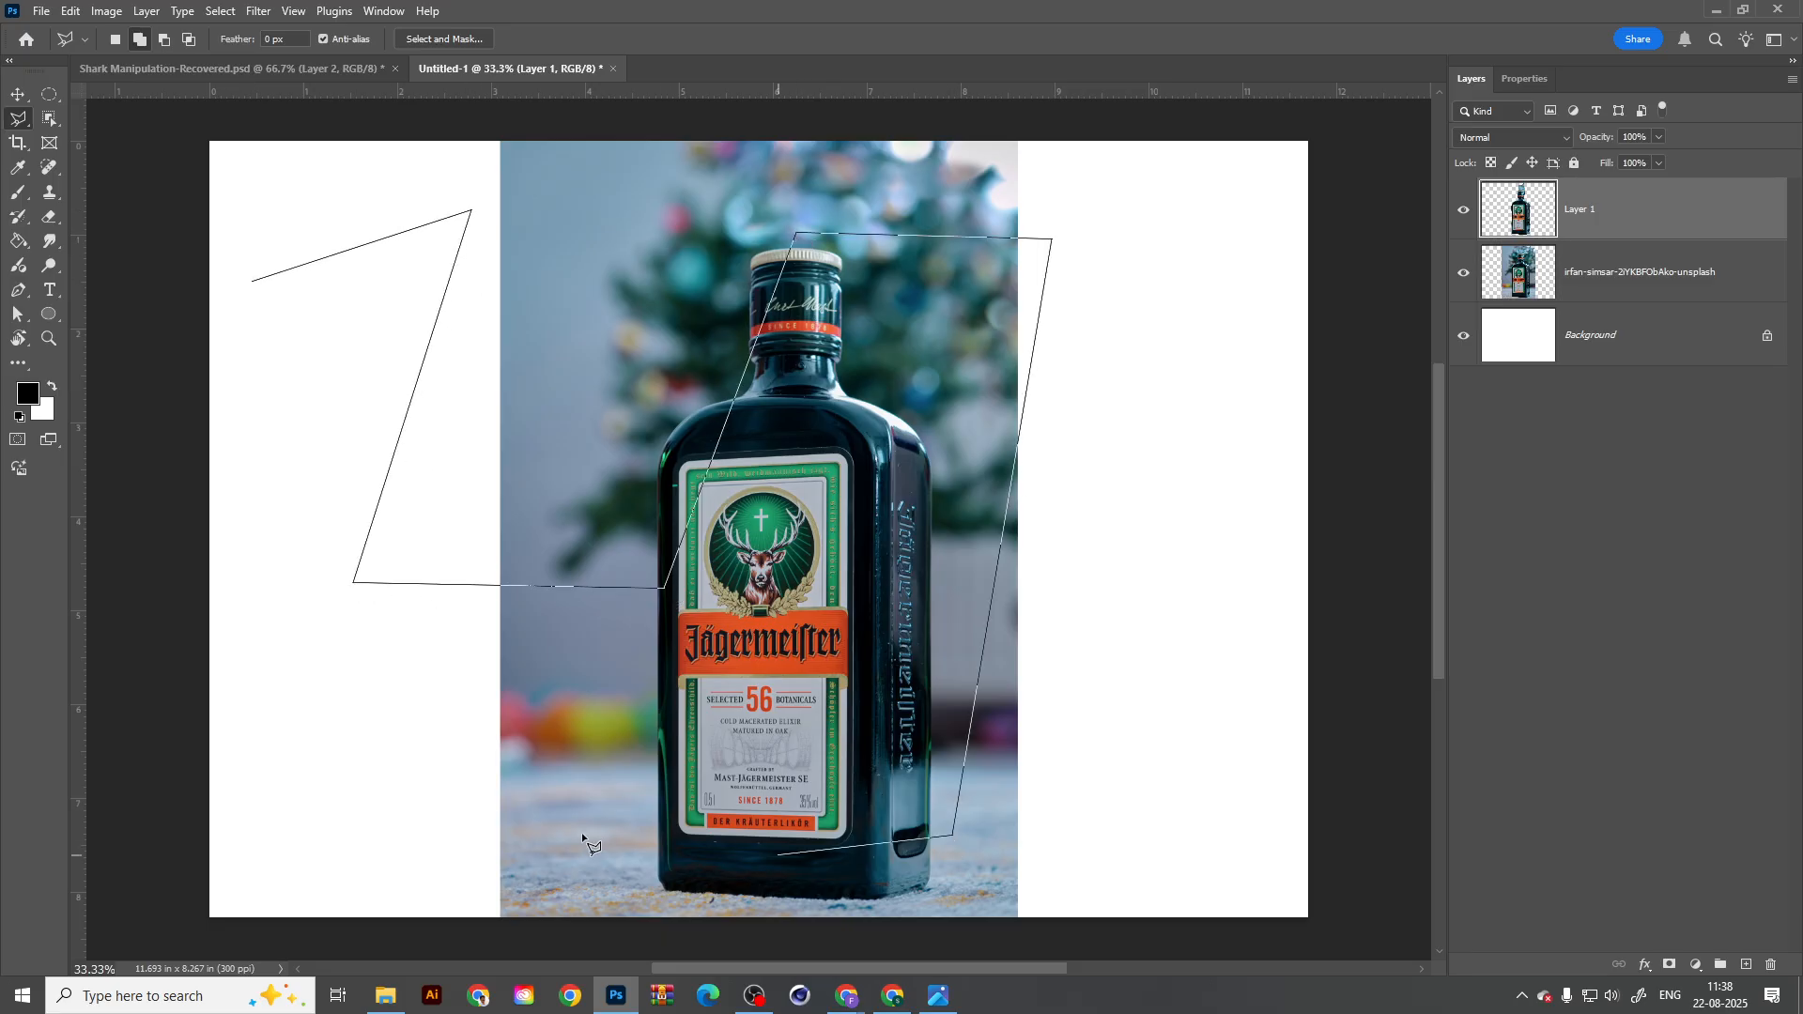
click(475, 813)
click(282, 720)
click(238, 574)
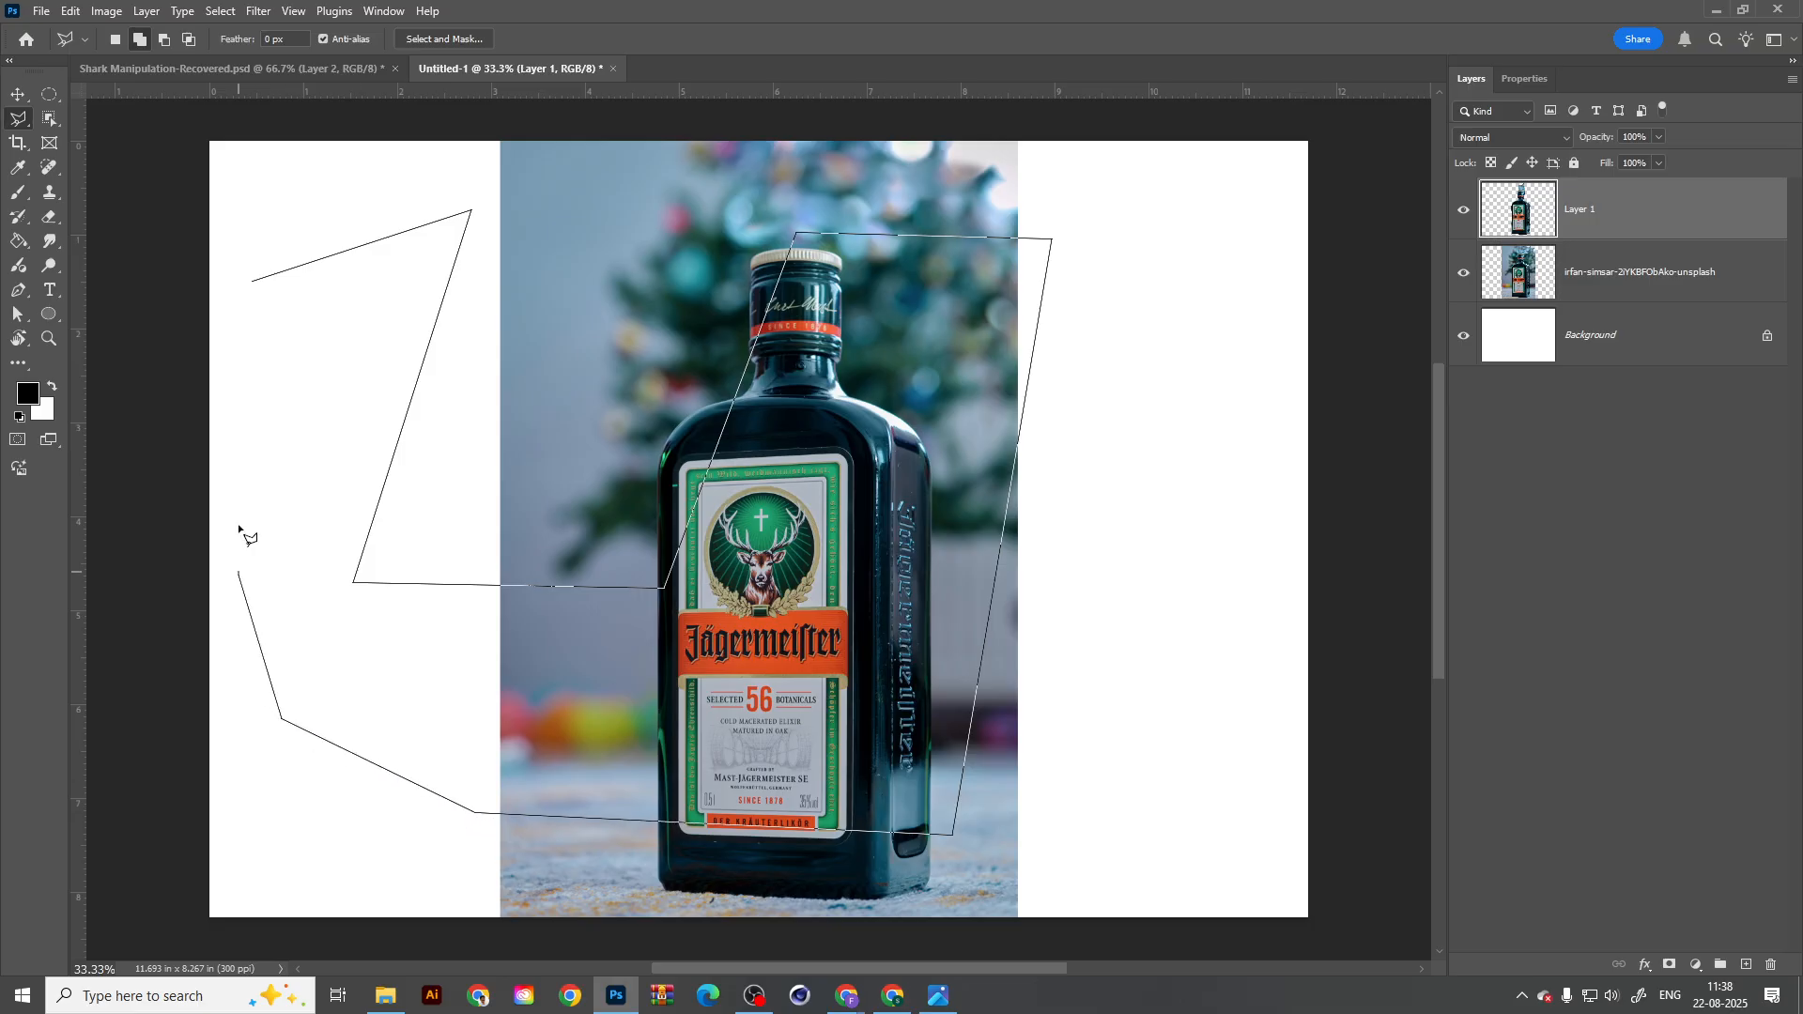
click(243, 409)
click(256, 285)
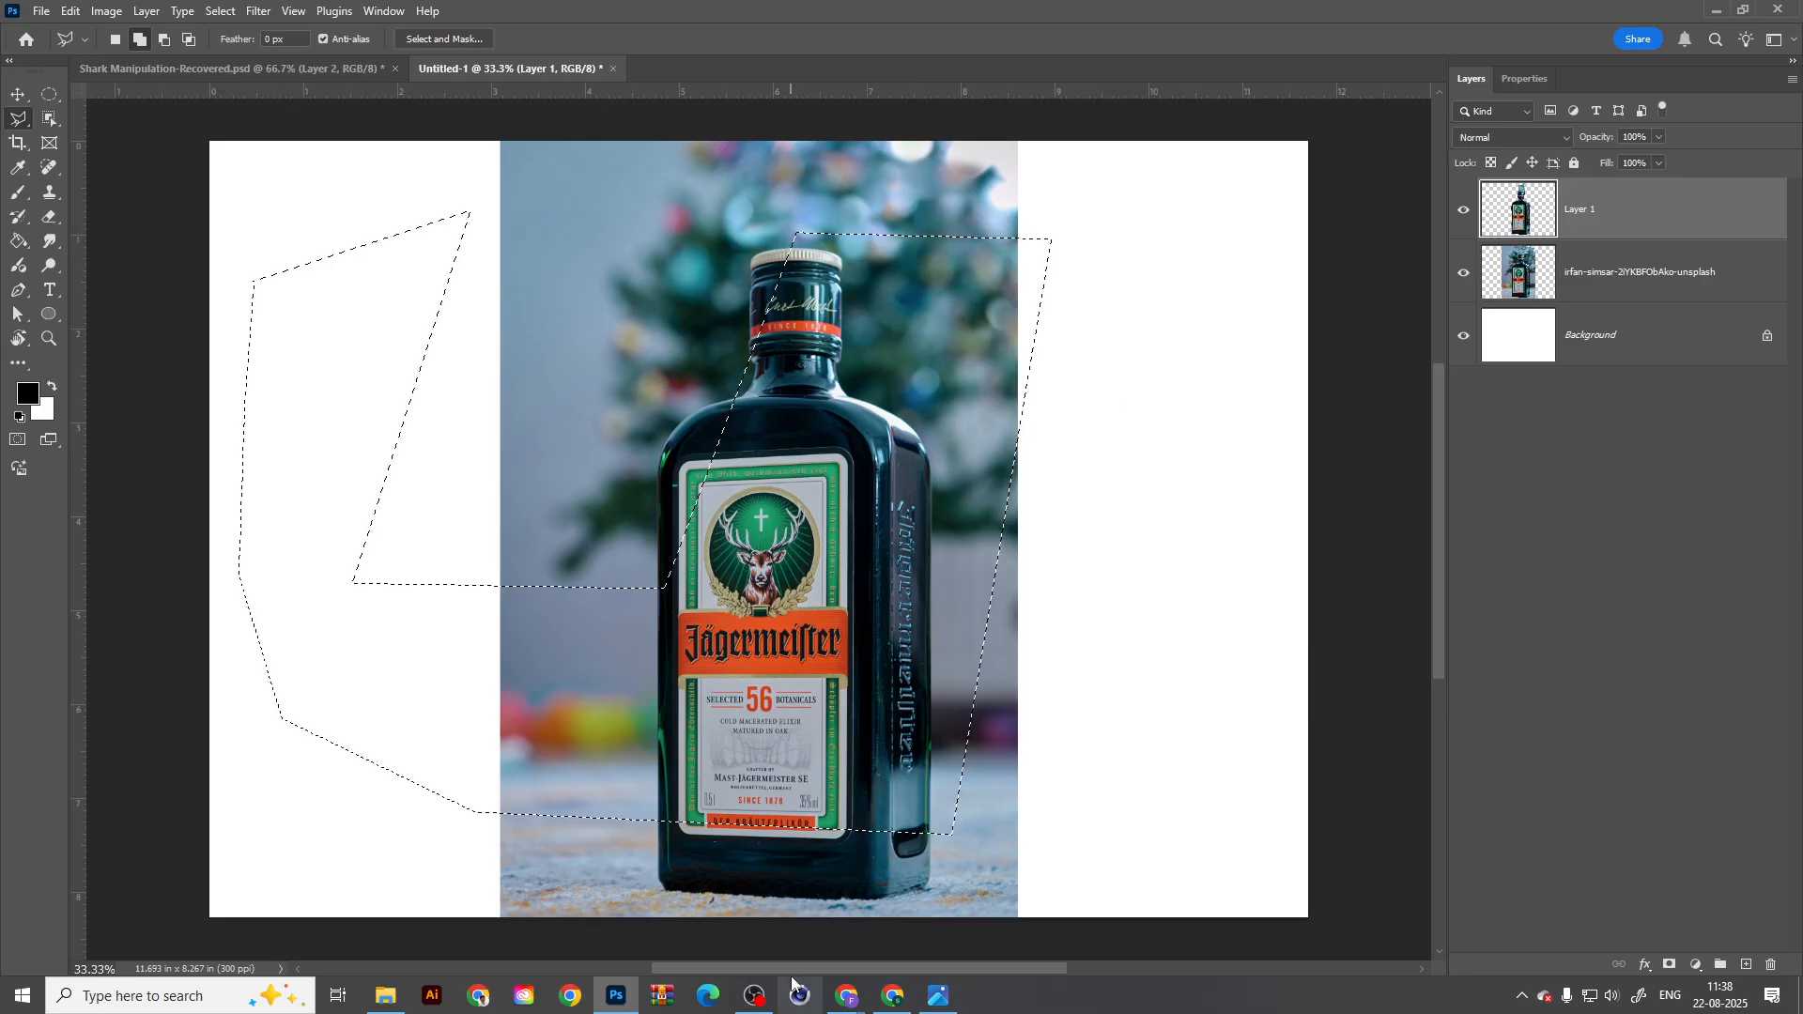
key(ctrl+d)
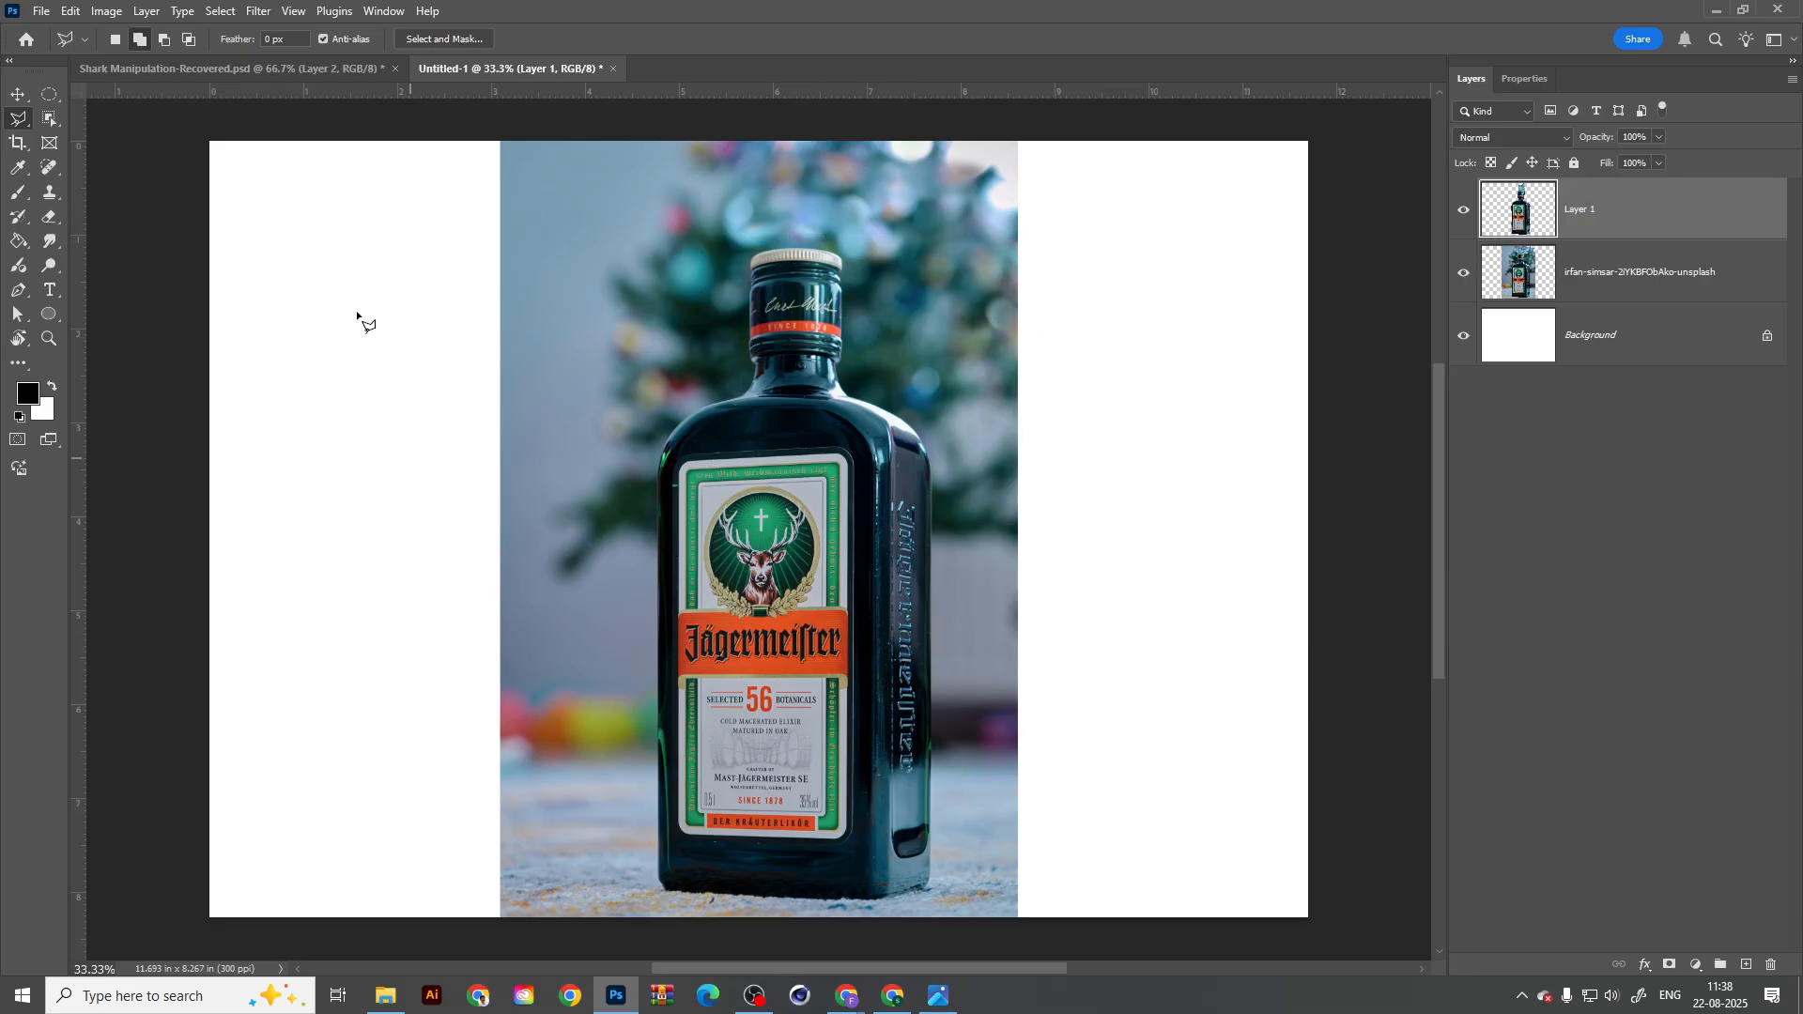
Step: Place a few rough polygonal lasso points around the zoomed-out bottle and remove them all again
scroll(622, 492, down, 2)
scroll(616, 610, up, 5)
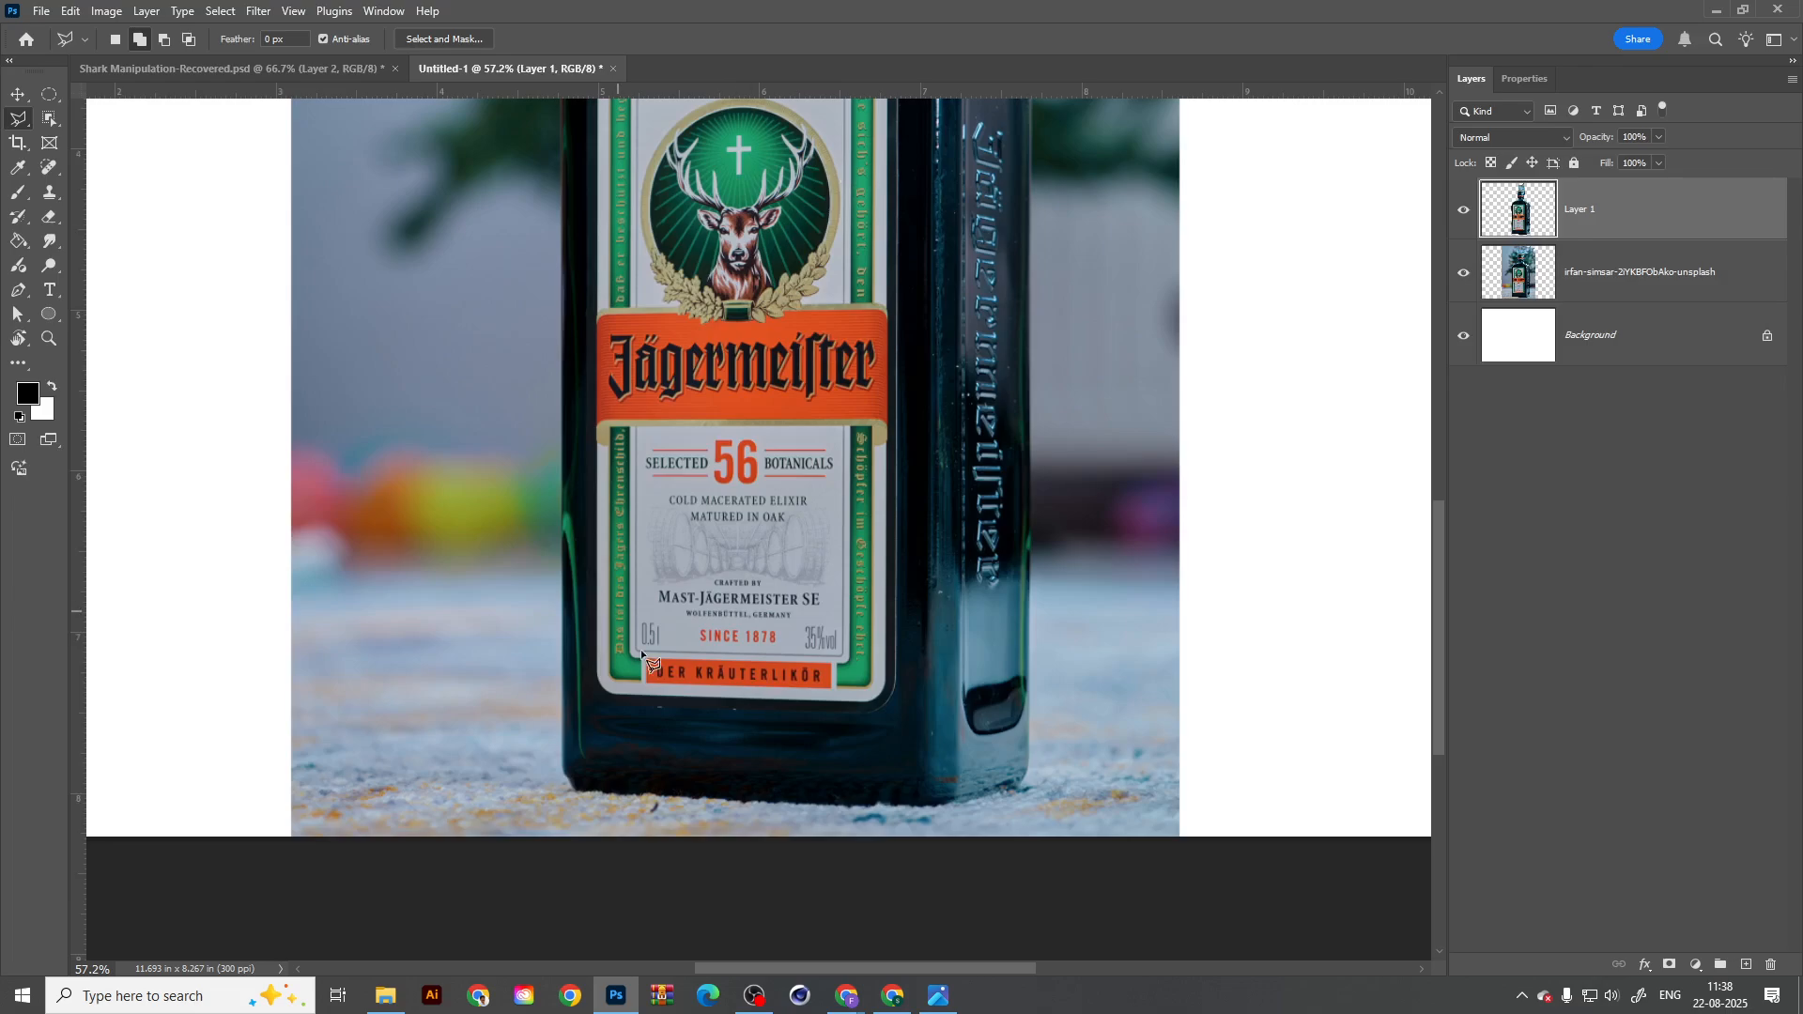
scroll(616, 610, up, 5)
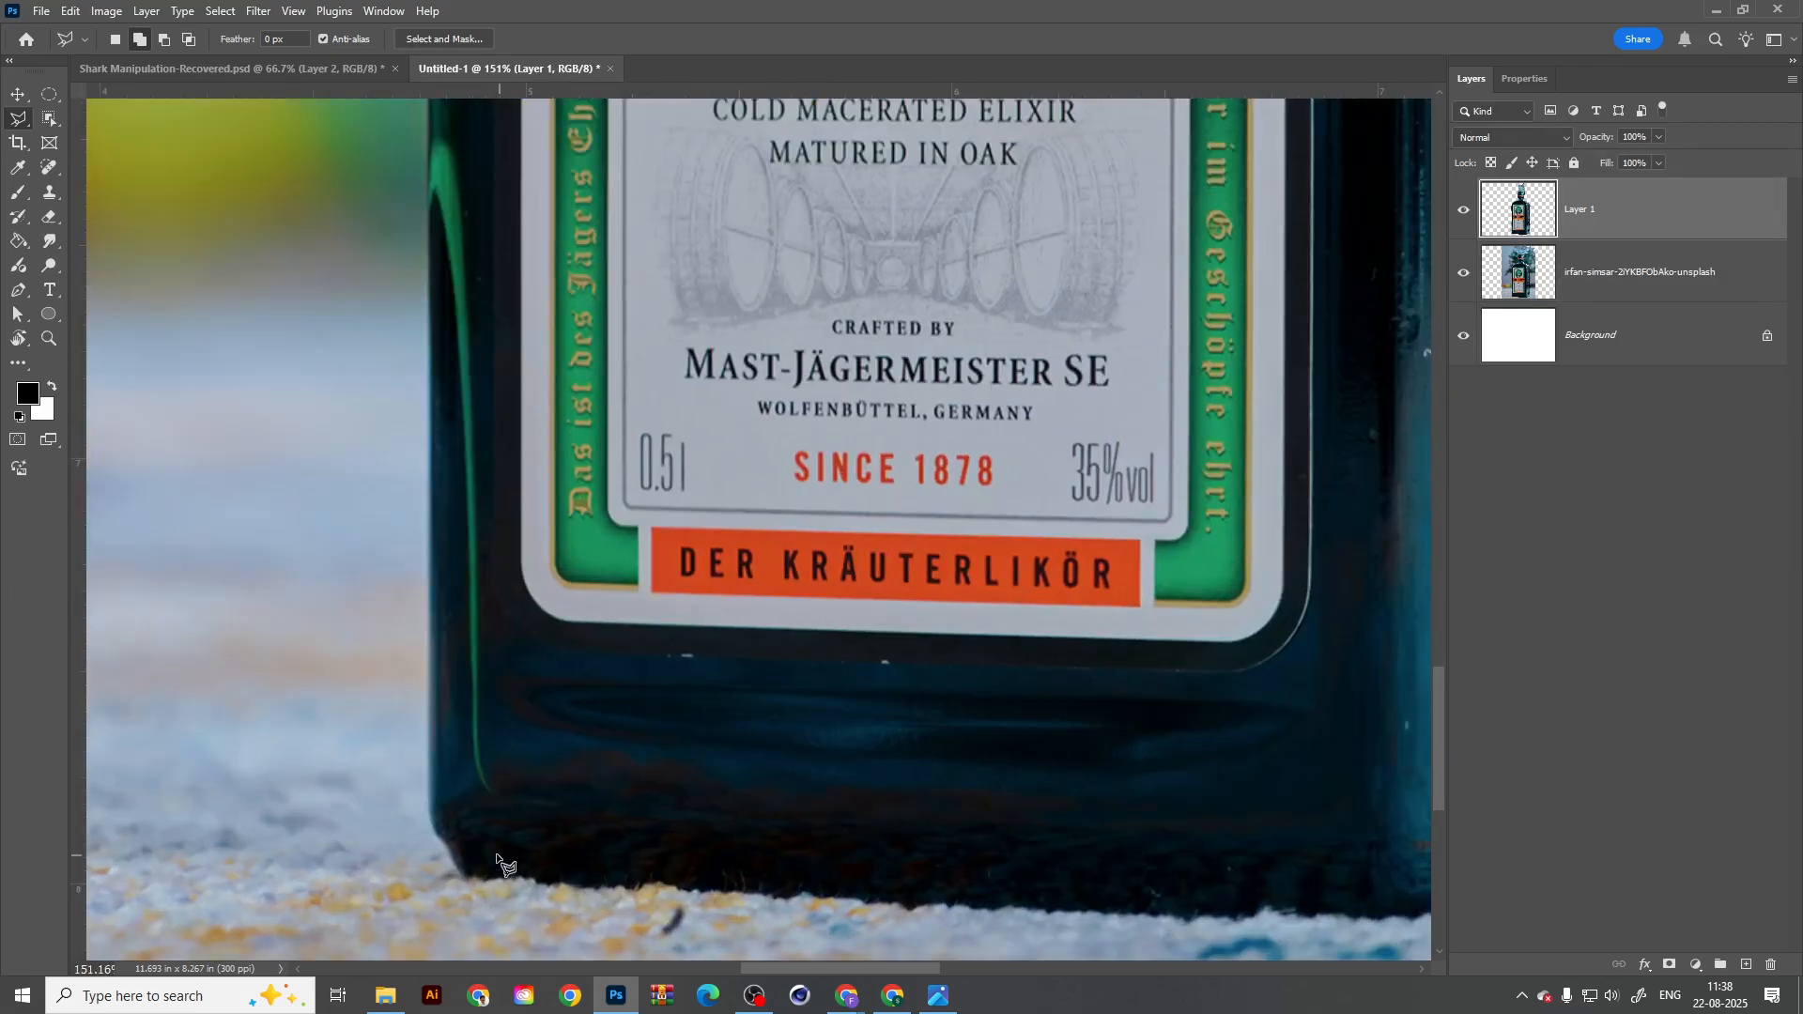
scroll(464, 876, up, 2)
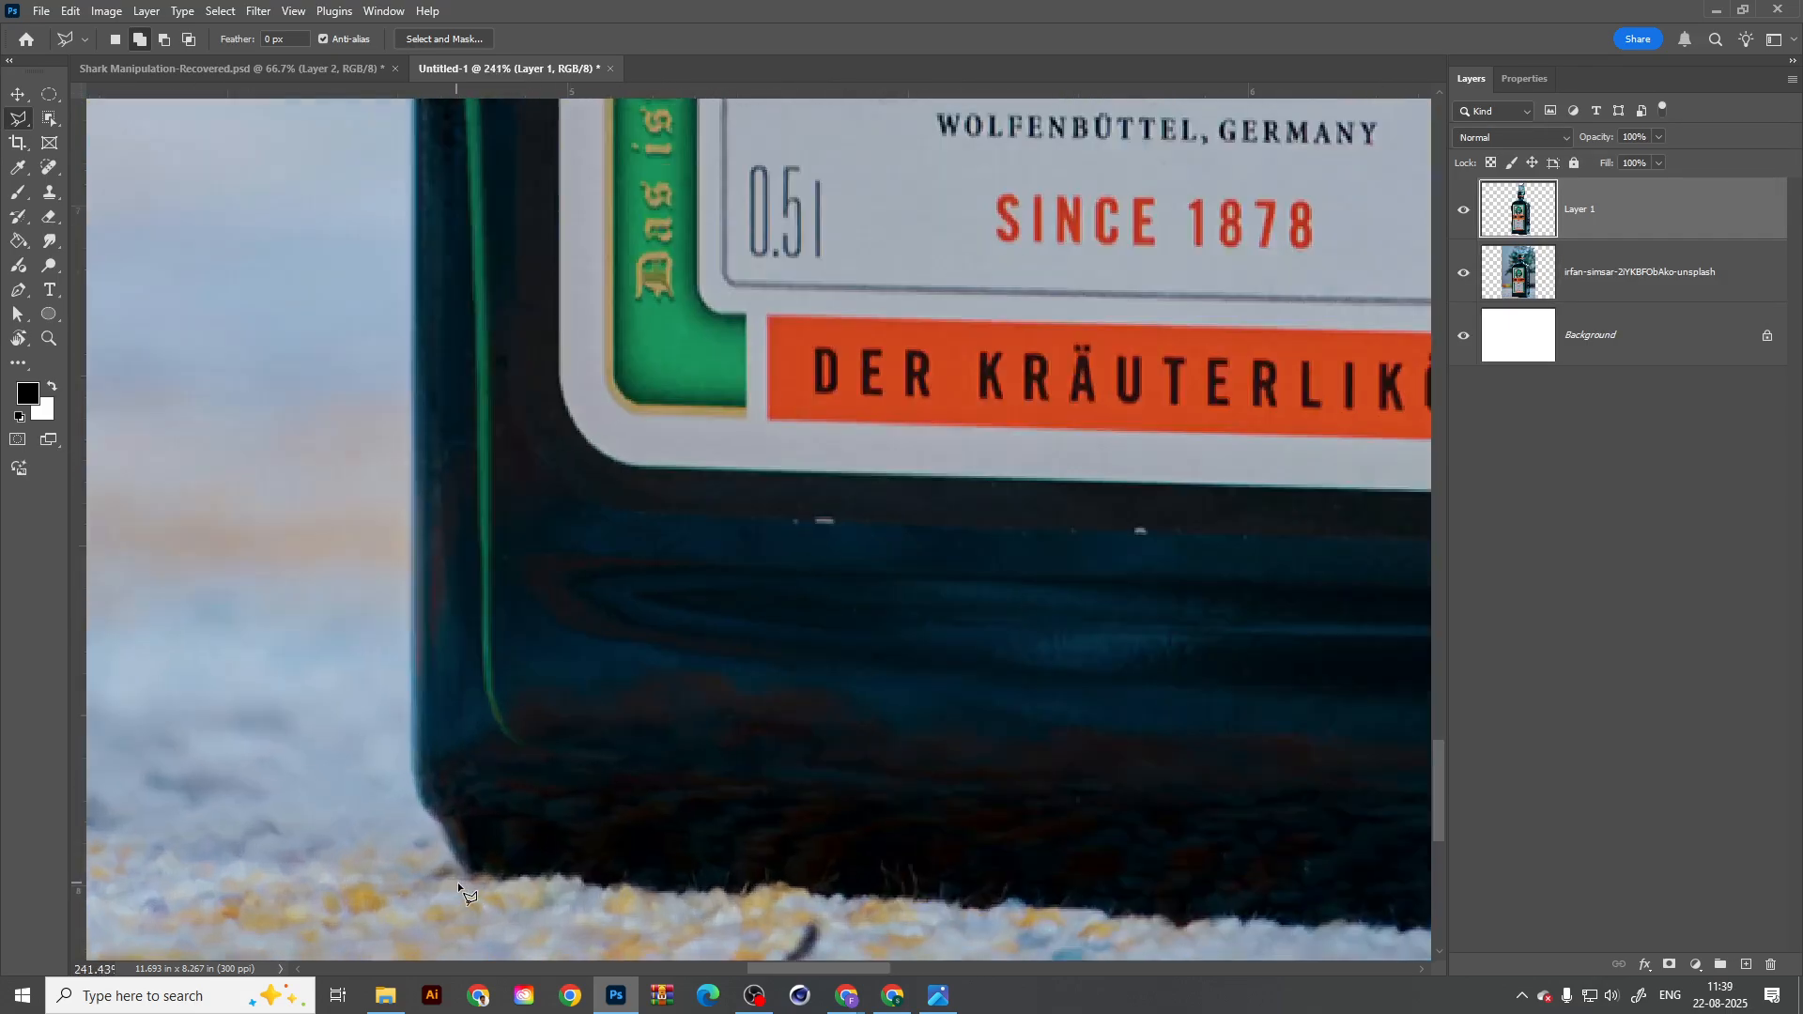
scroll(460, 871, down, 12)
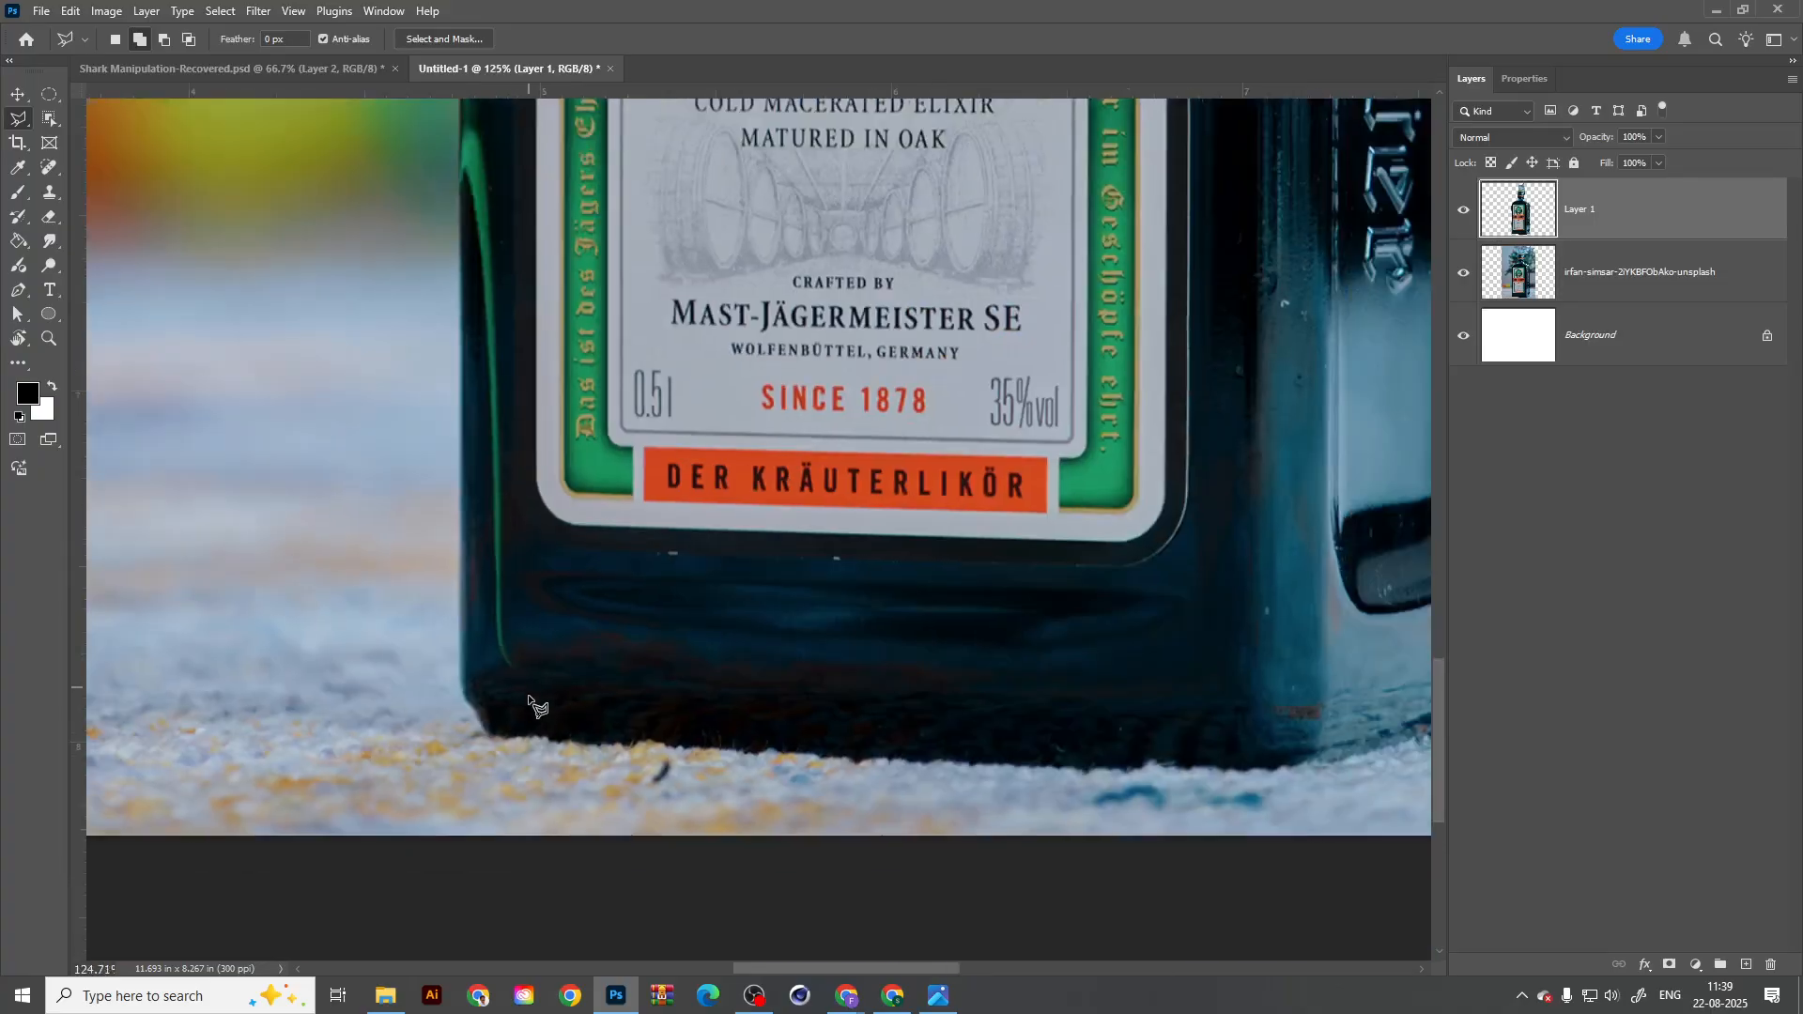
scroll(662, 850, down, 4)
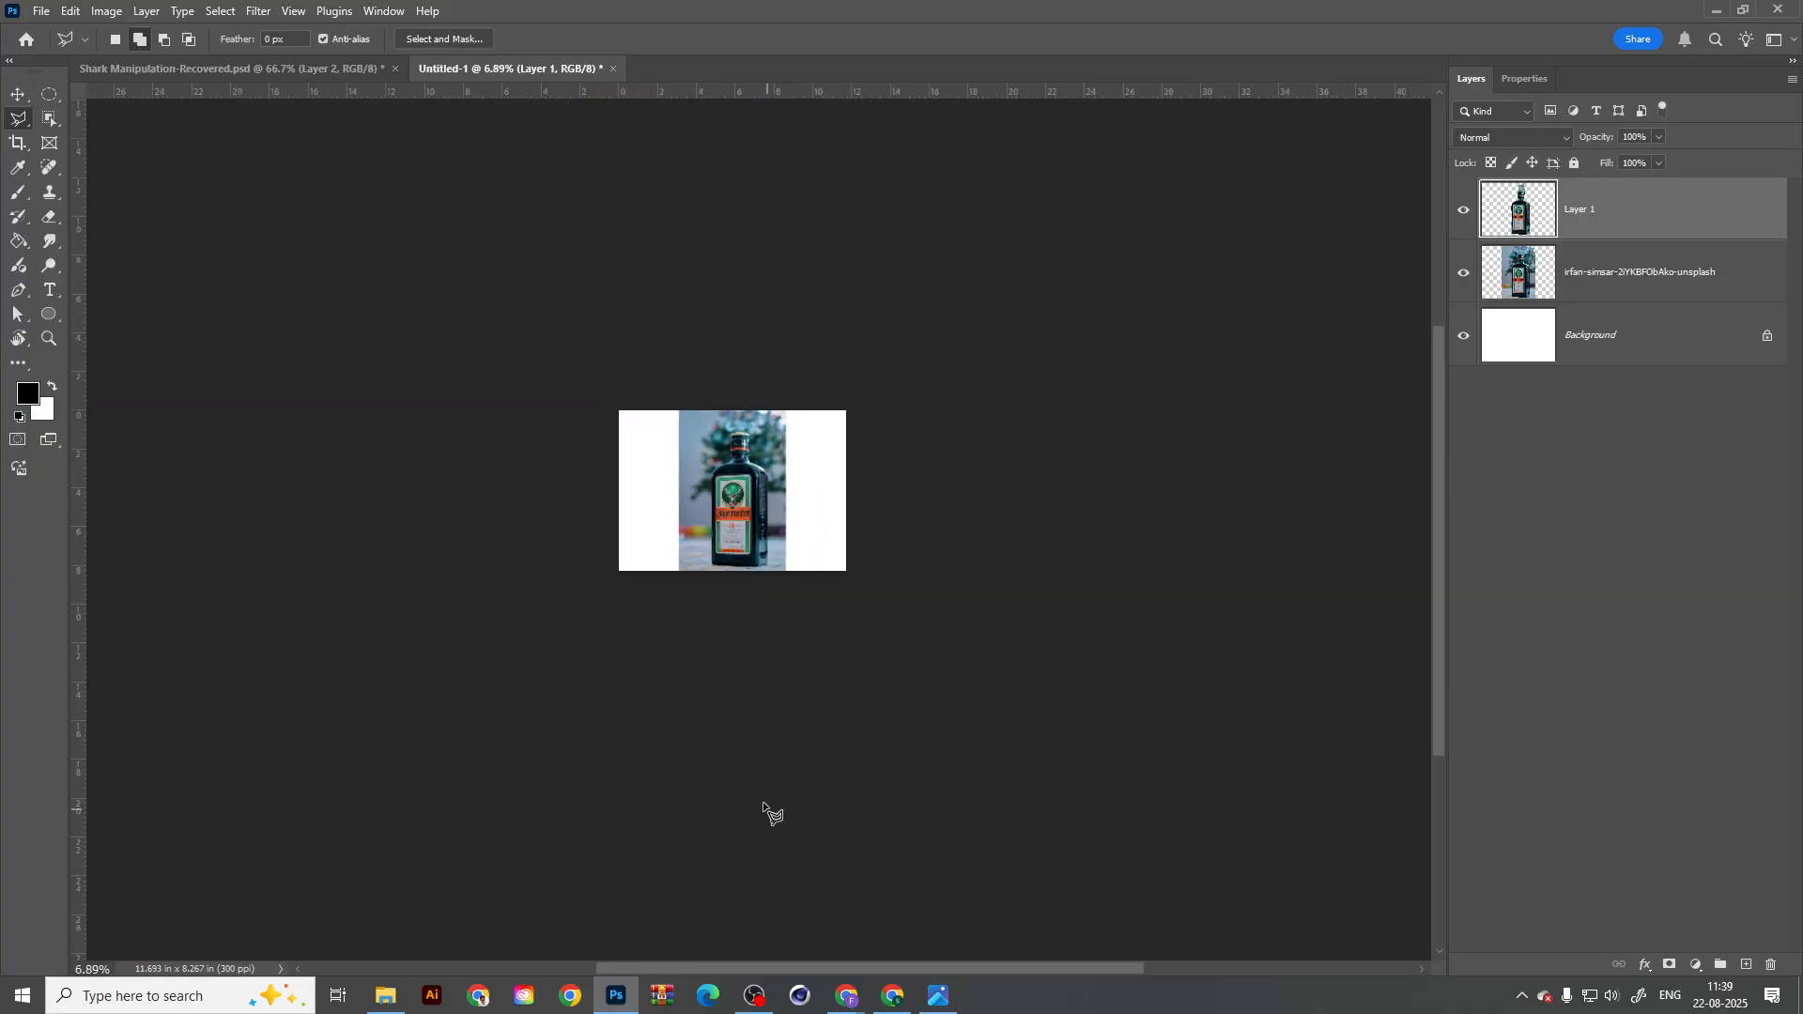
click(713, 563)
click(713, 469)
click(734, 437)
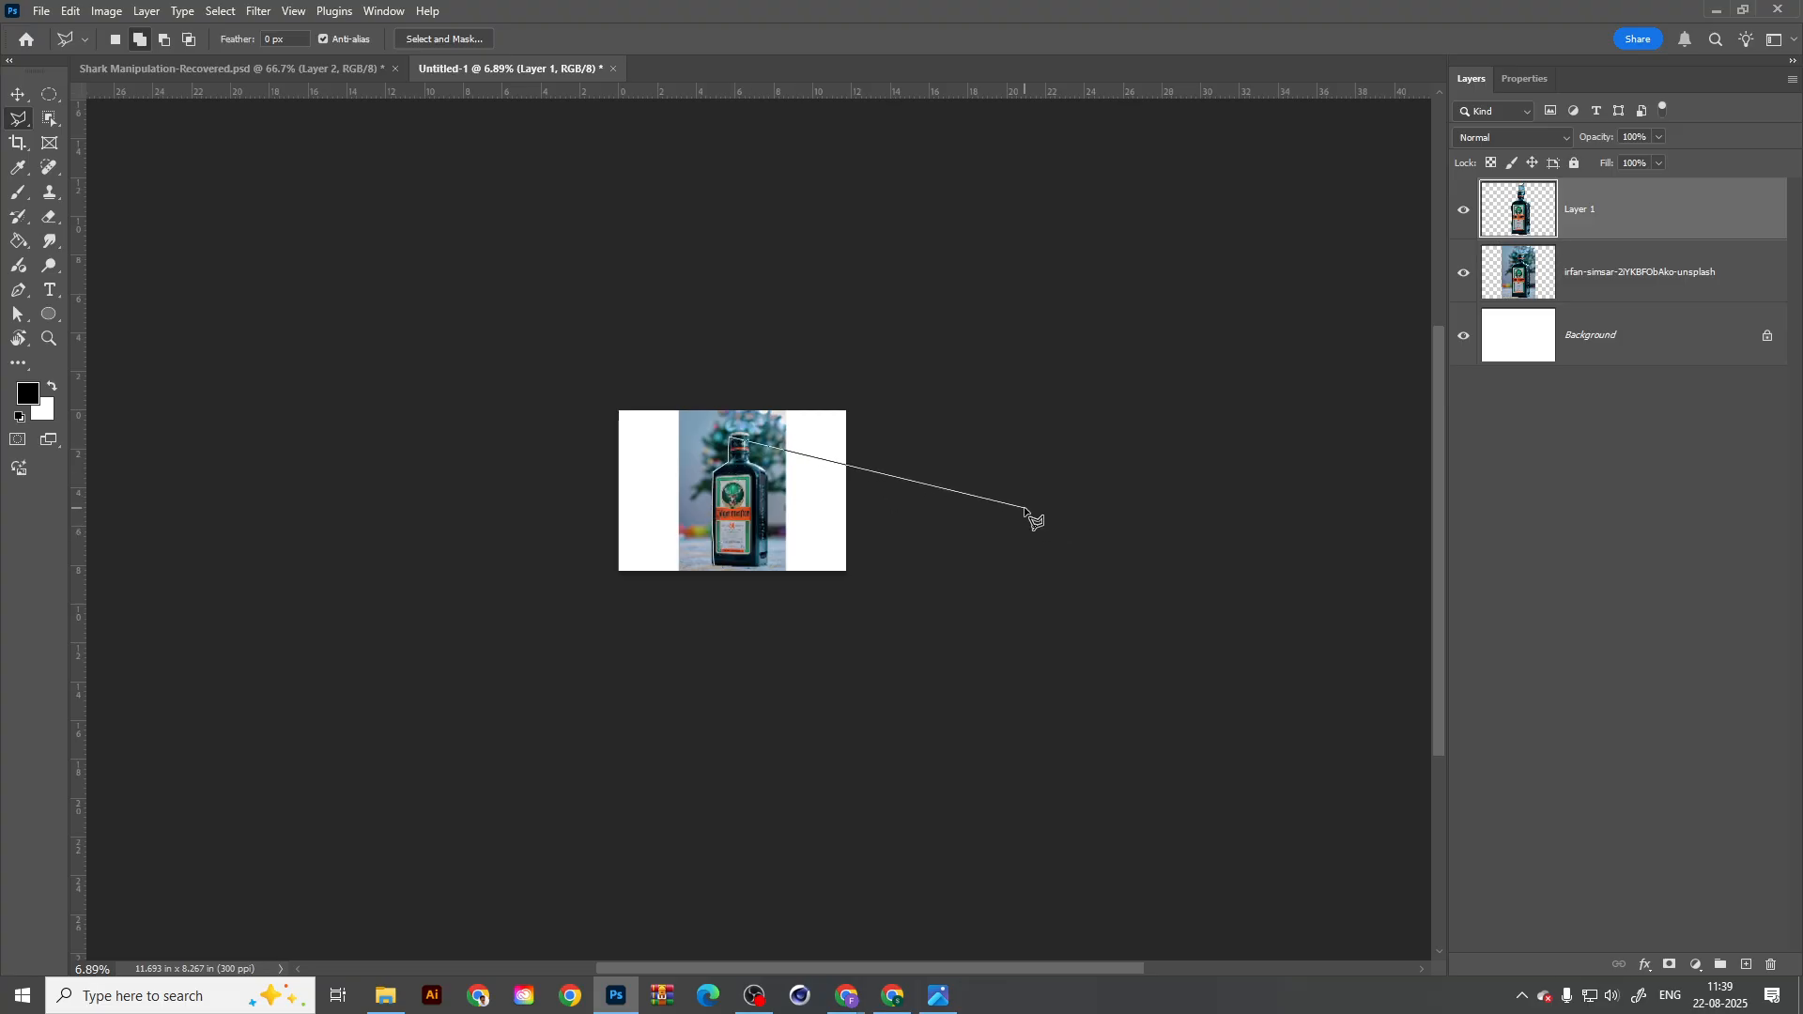
scroll(1027, 512, up, 5)
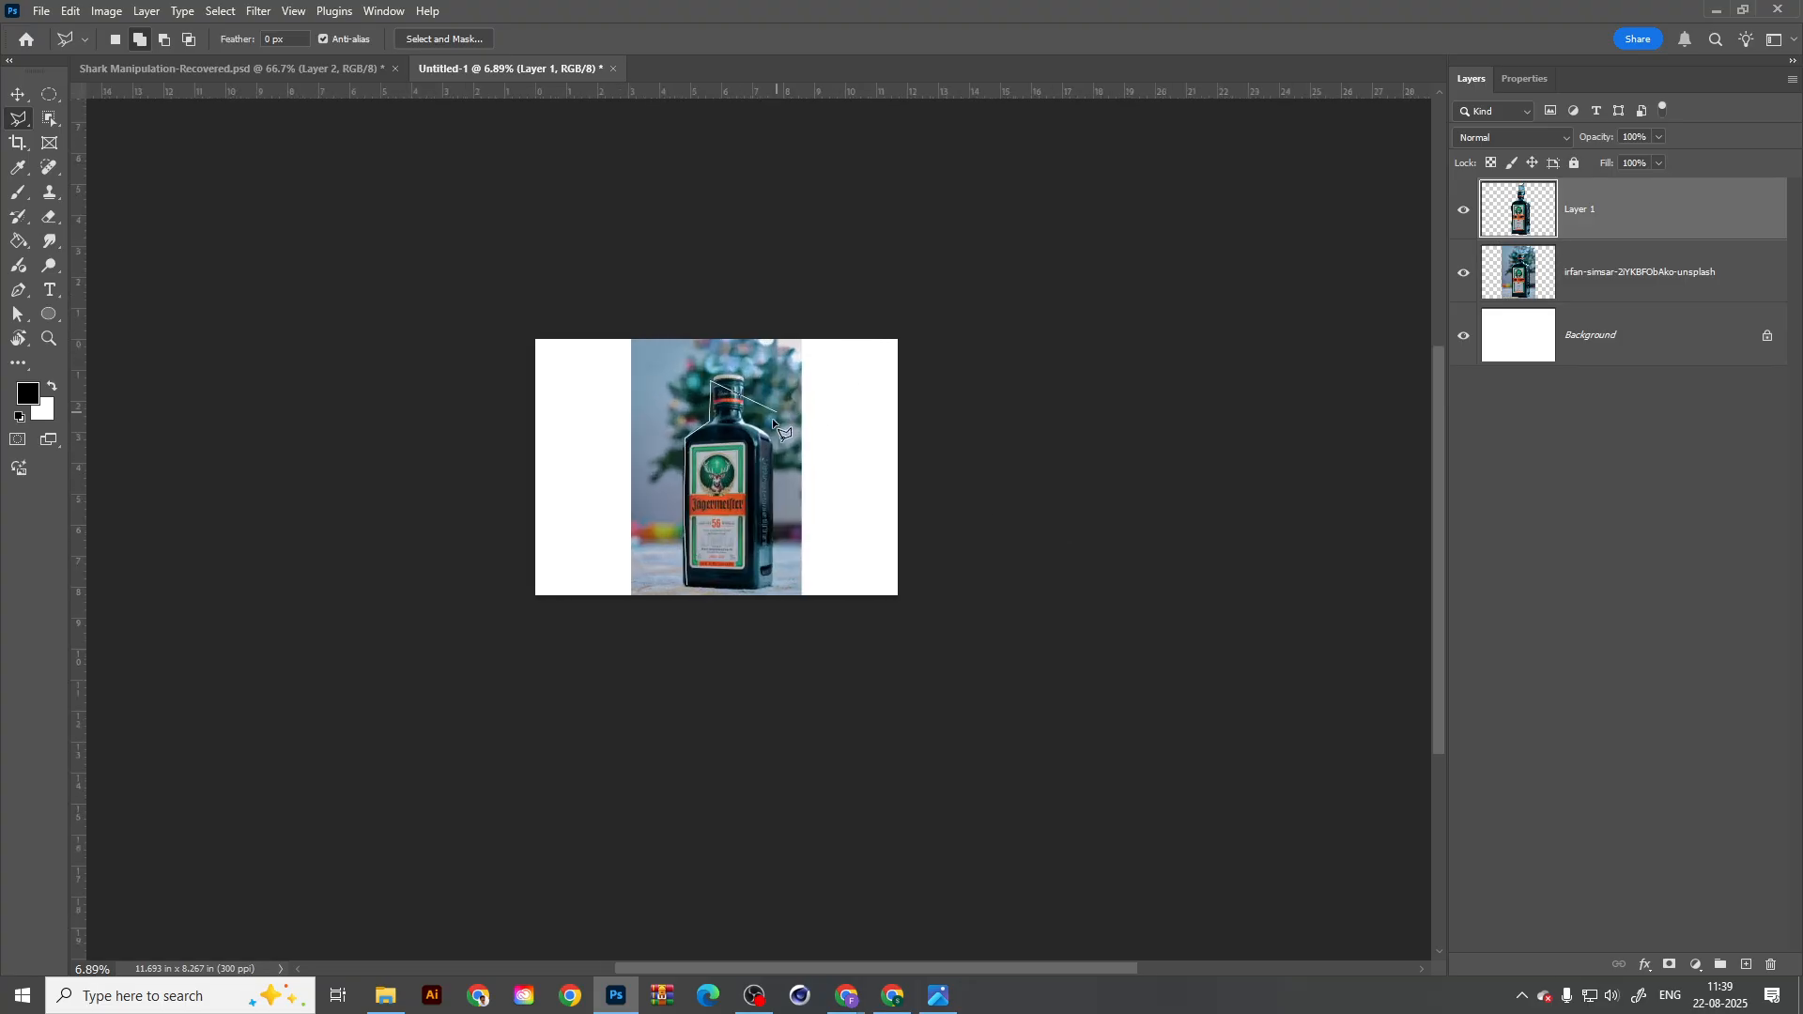
click(706, 373)
click(796, 480)
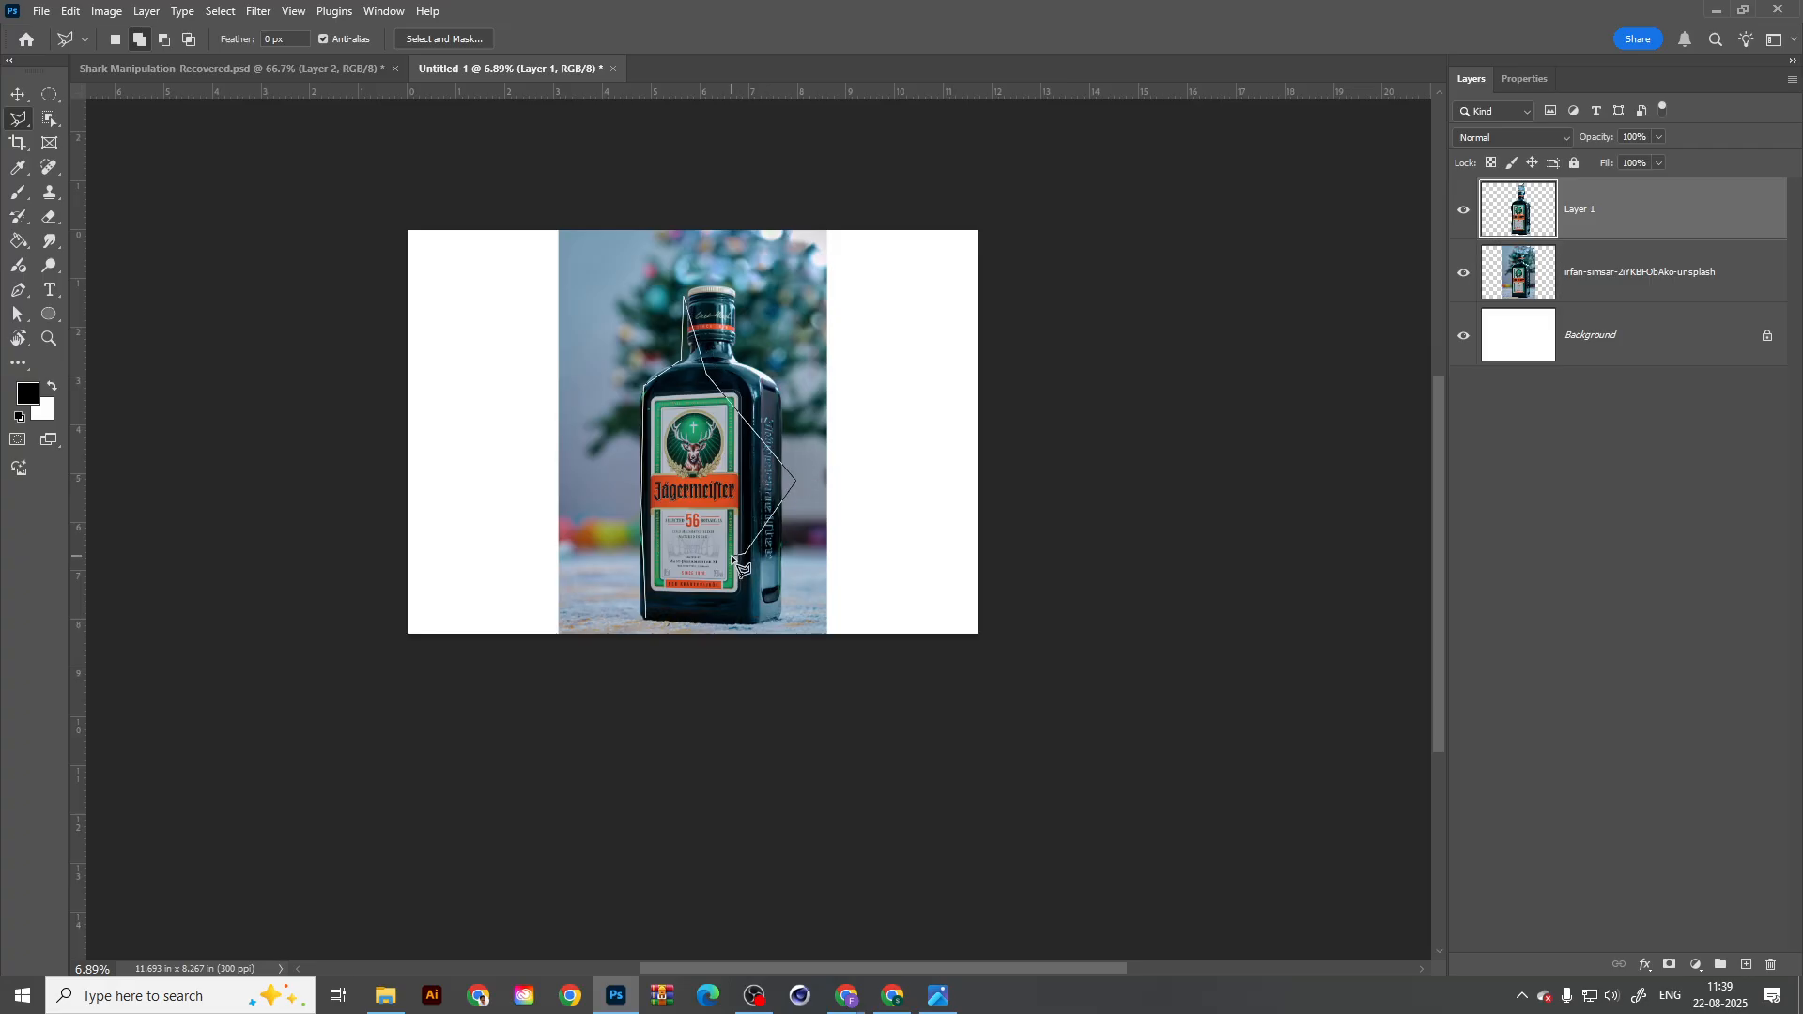
key(BackSpace)
key(BackSpace)
key(BackSpace)
key(BackSpace)
key(BackSpace)
key(BackSpace)
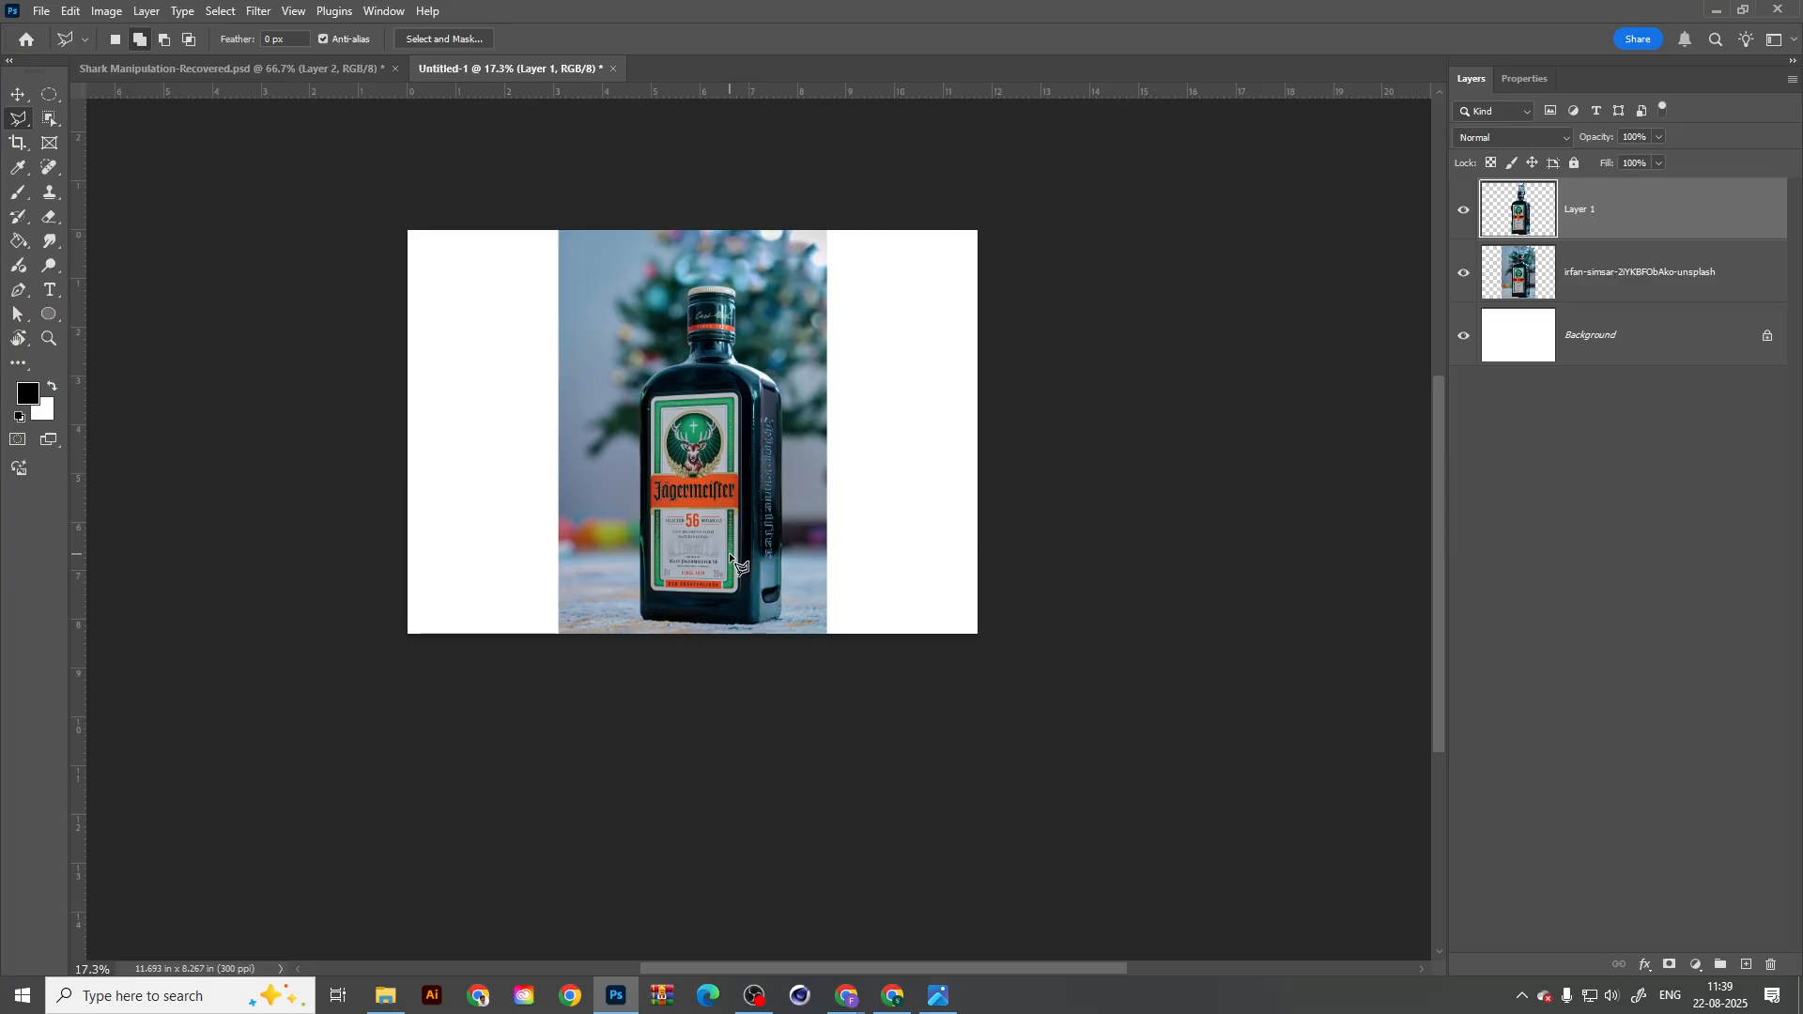
Step: Start a polygonal lasso outline at the bottle's lower-left base corner and trace up its left edge to the orange label banner
scroll(728, 552, up, 8)
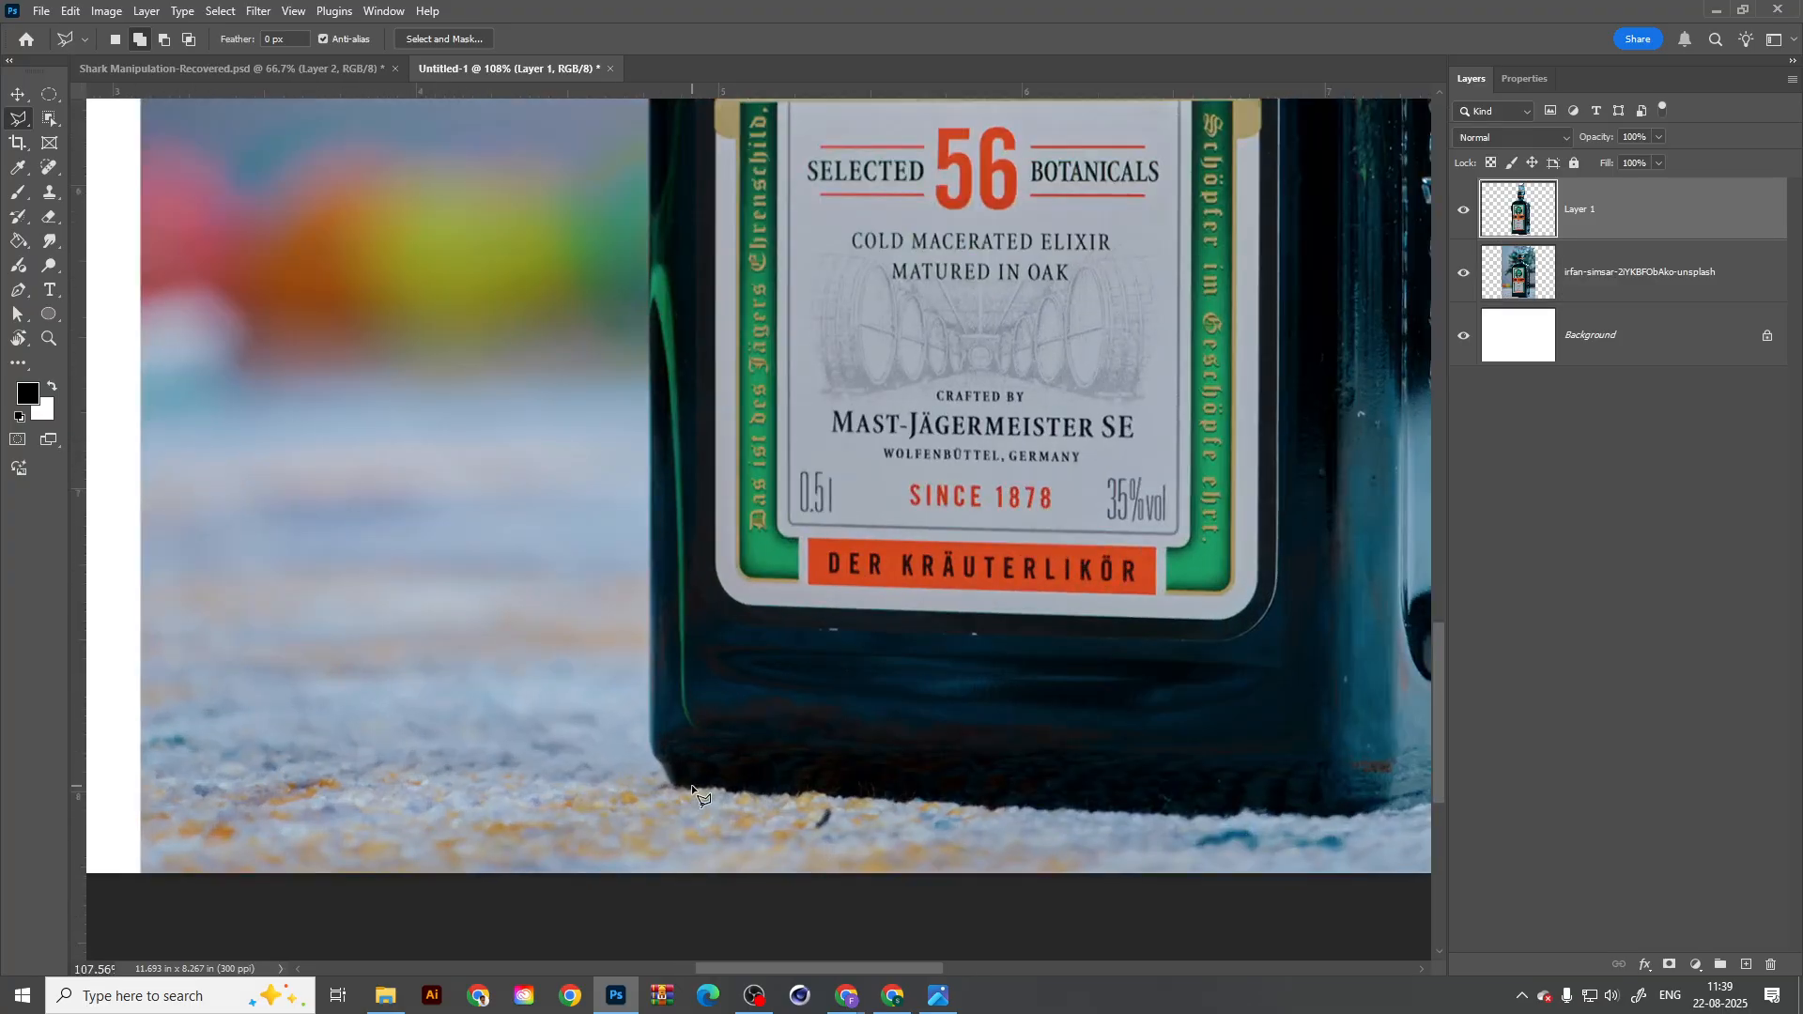
scroll(687, 788, up, 1)
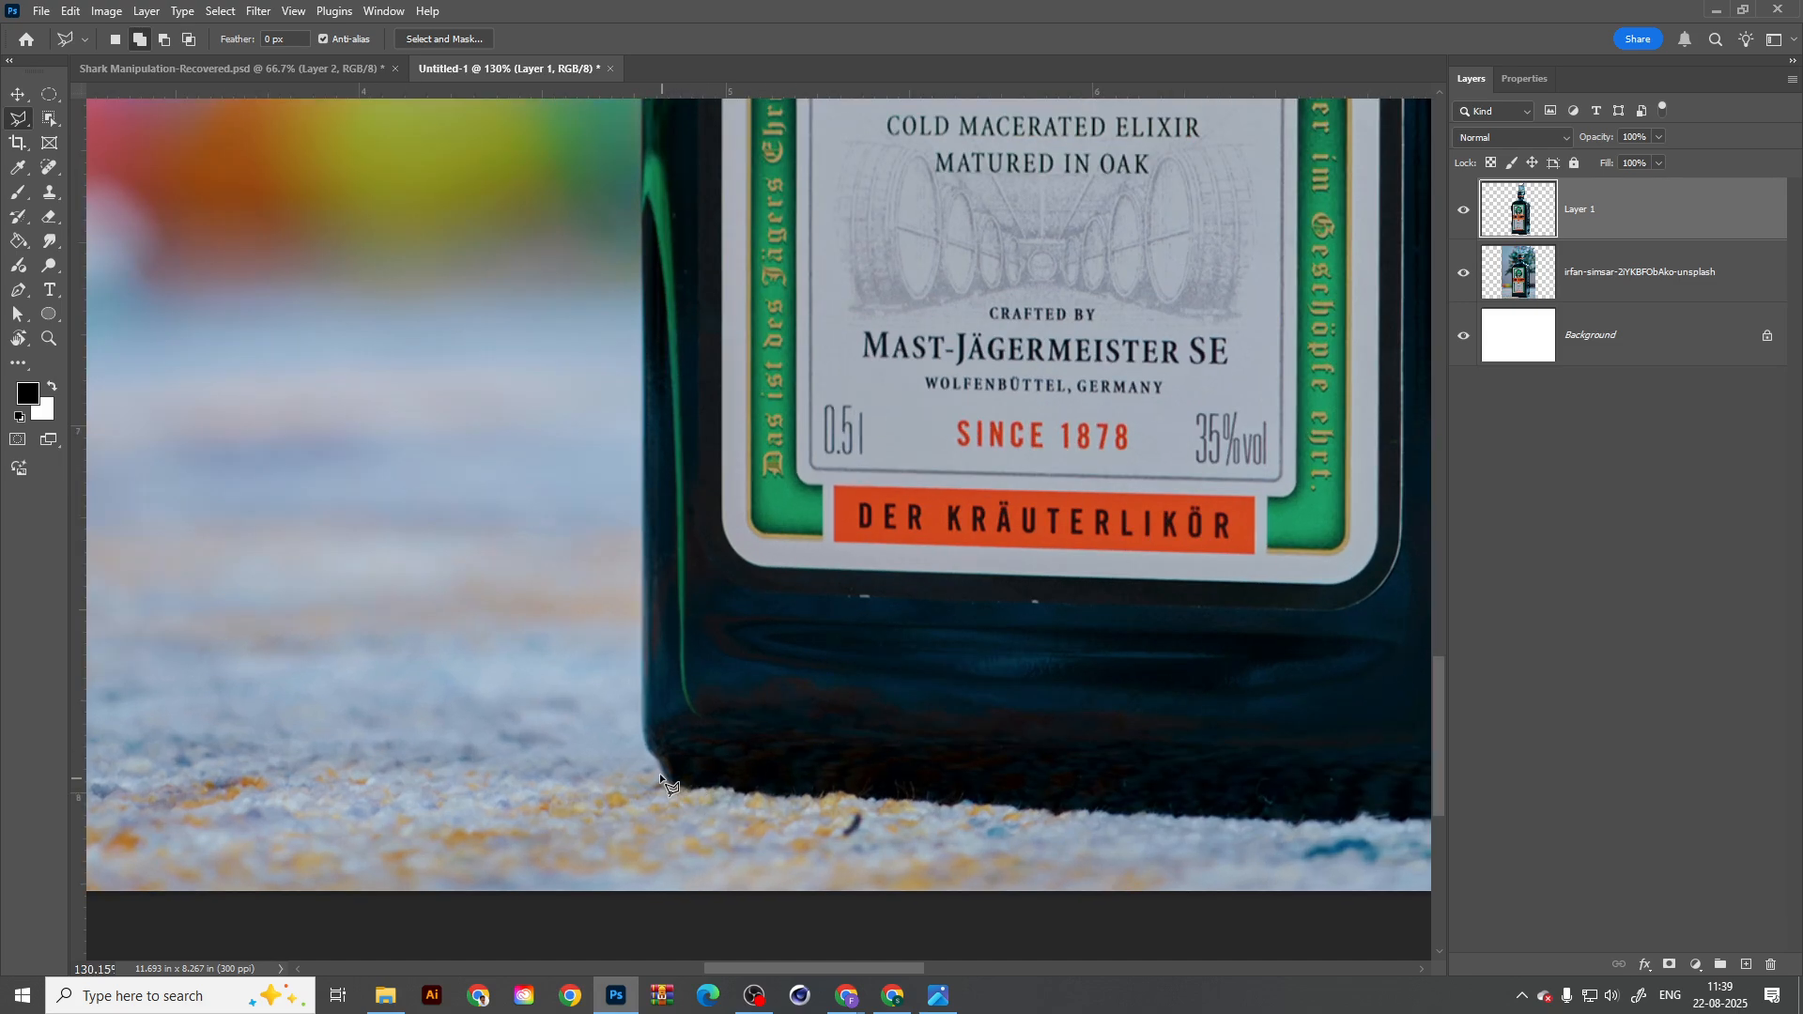
scroll(633, 692, up, 3)
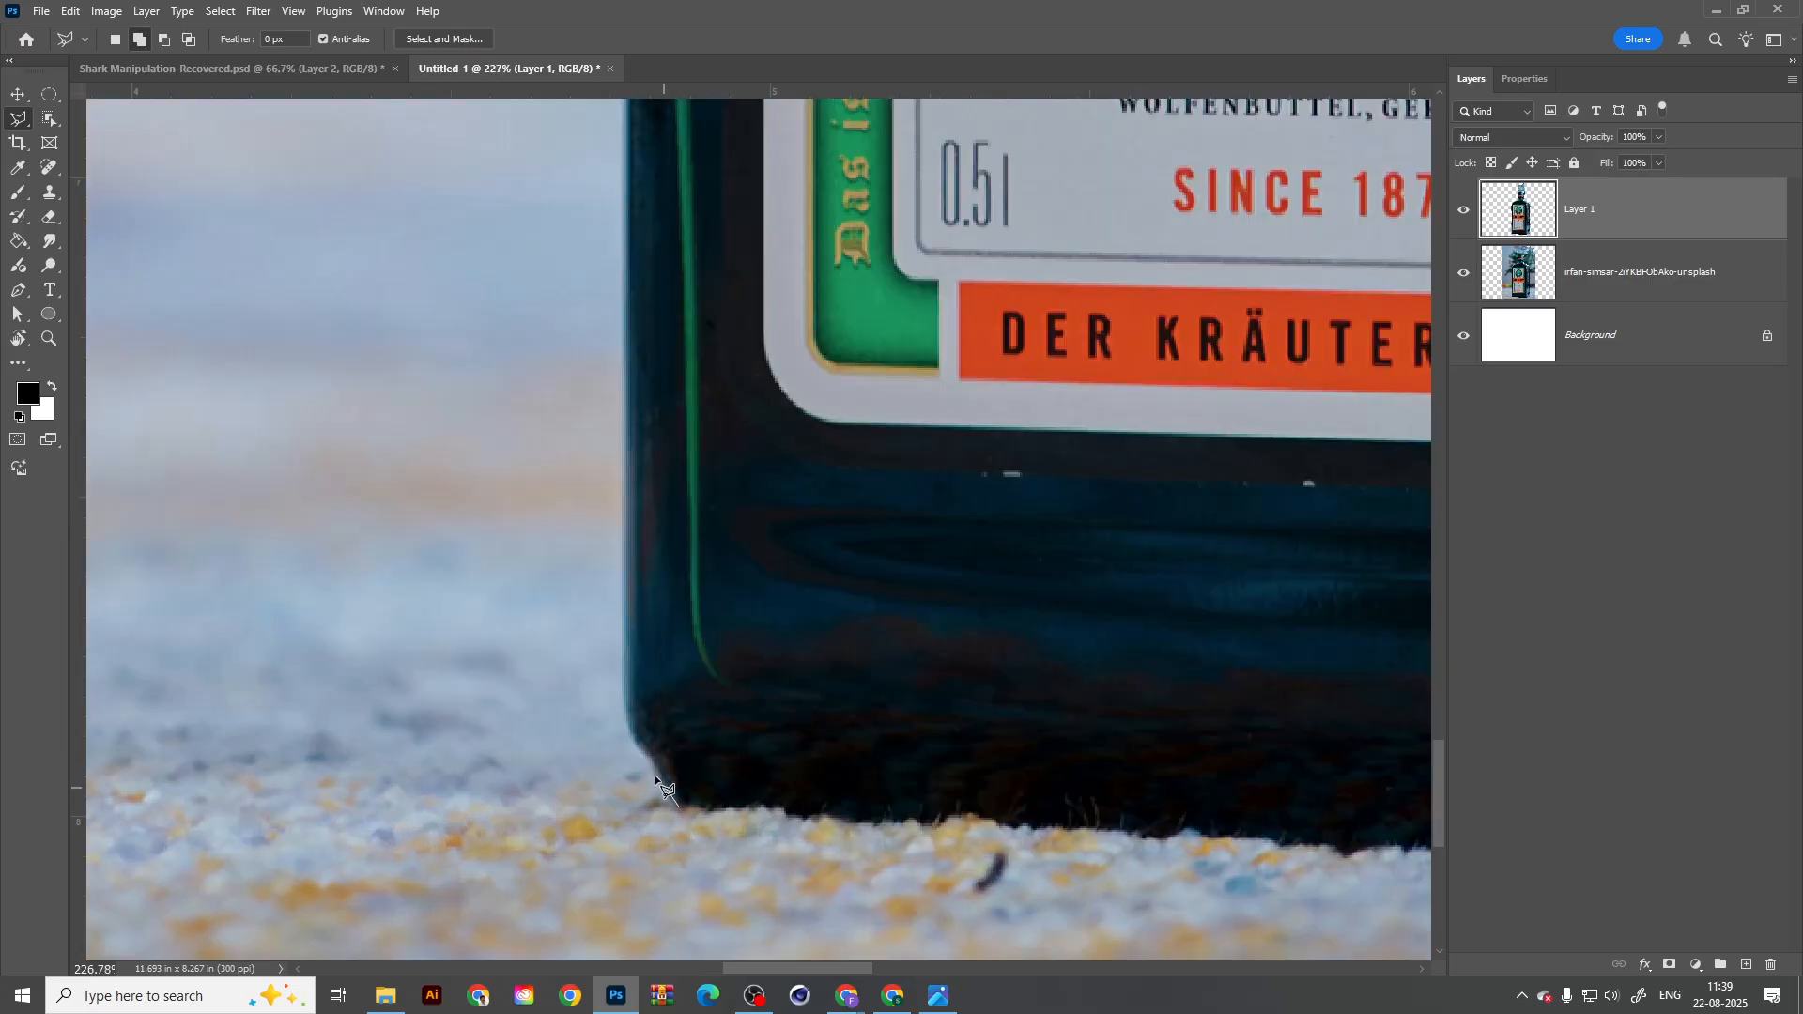
click(620, 708)
scroll(617, 422, up, 3)
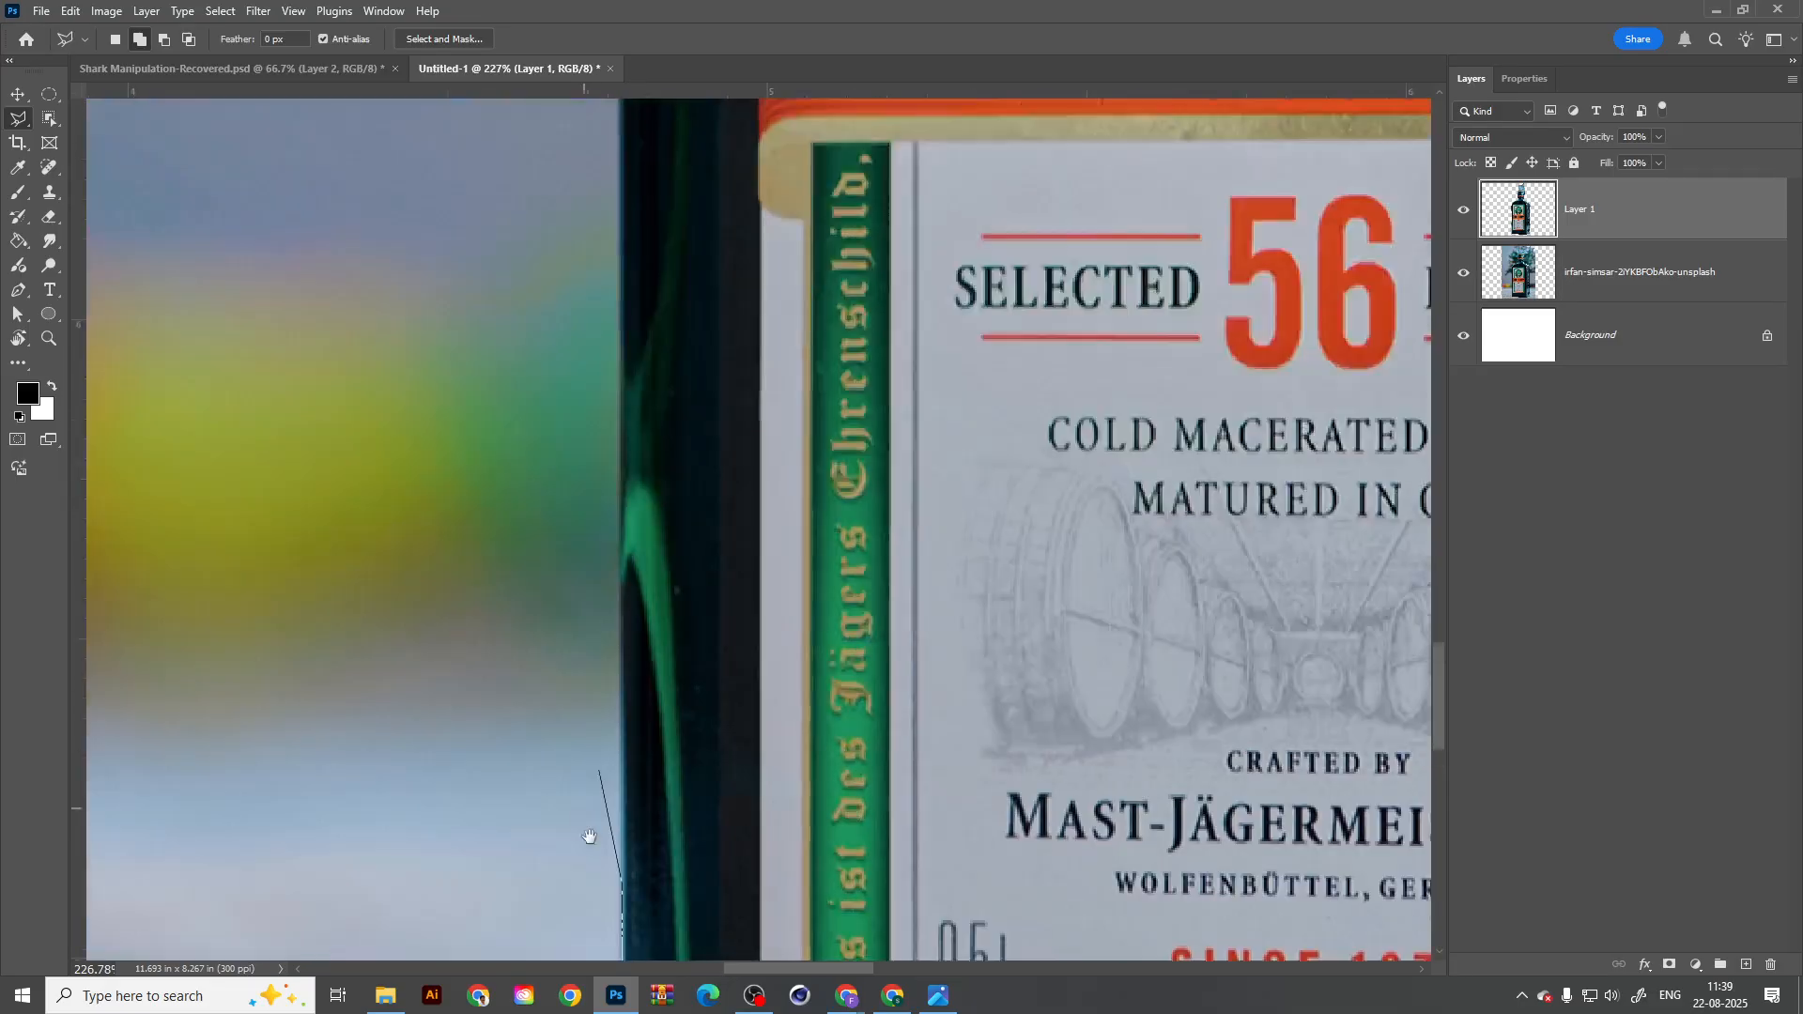
scroll(624, 282, up, 6)
click(626, 278)
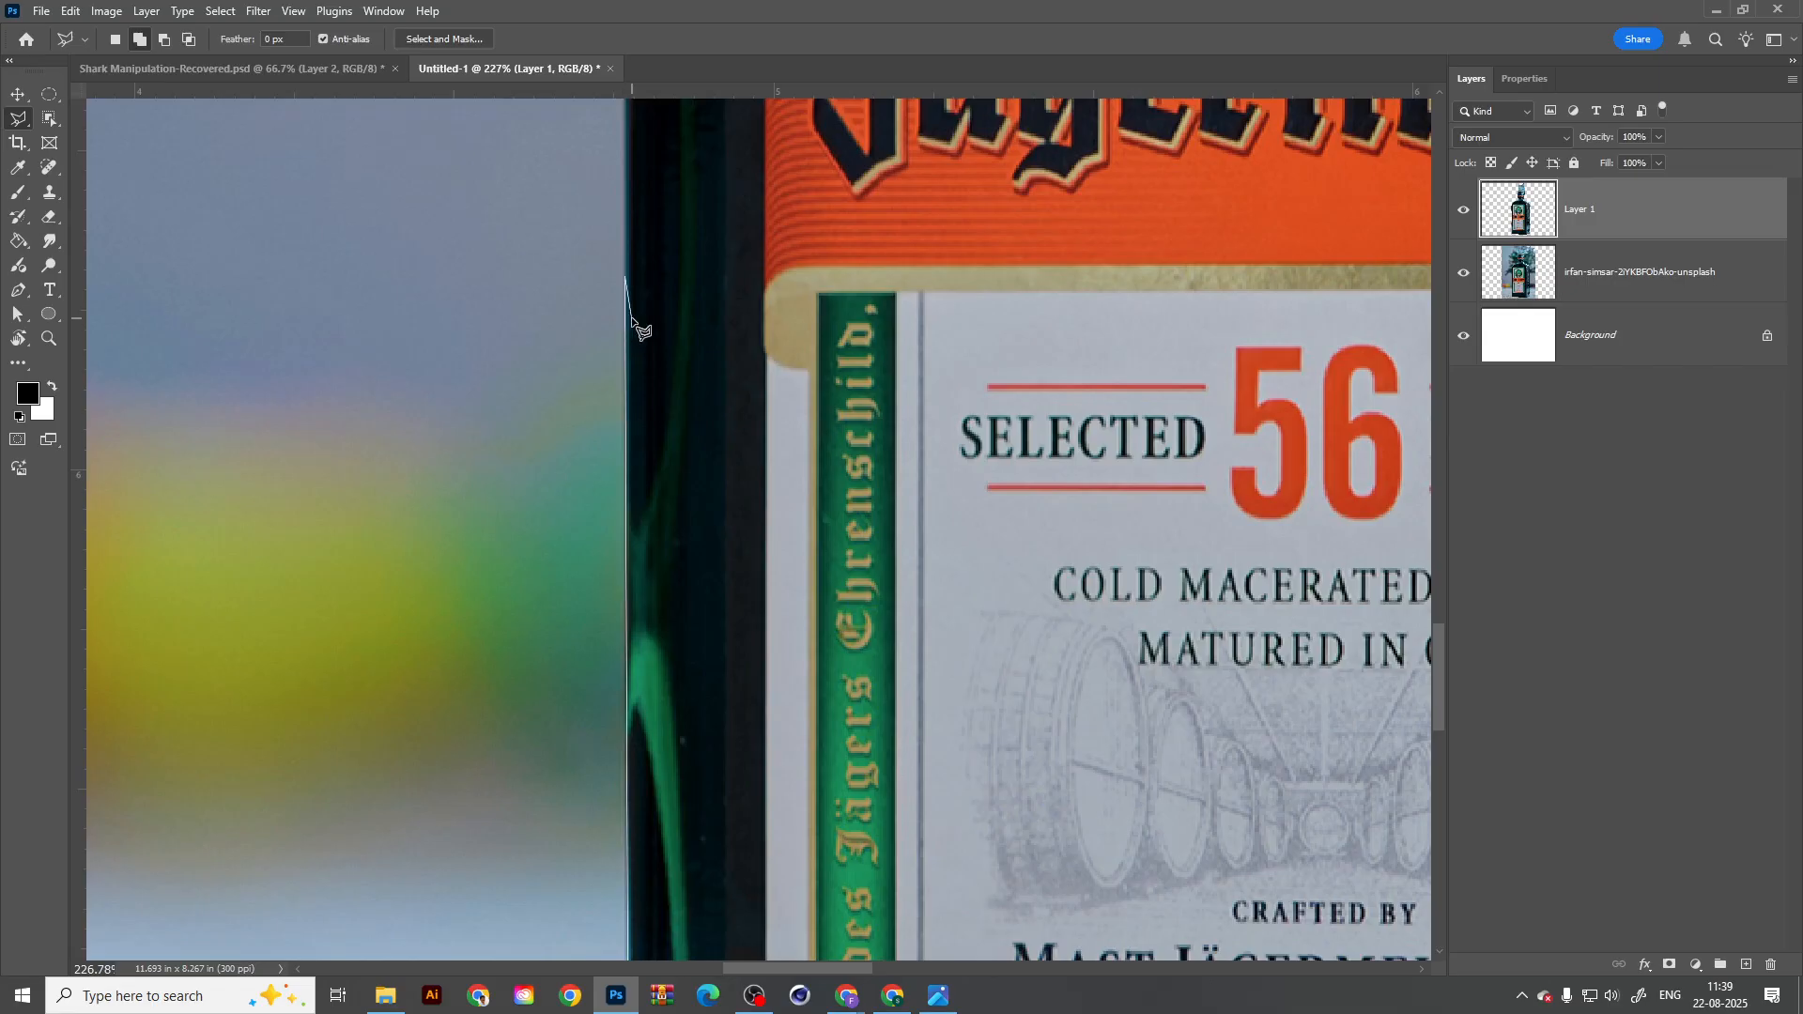
click(622, 107)
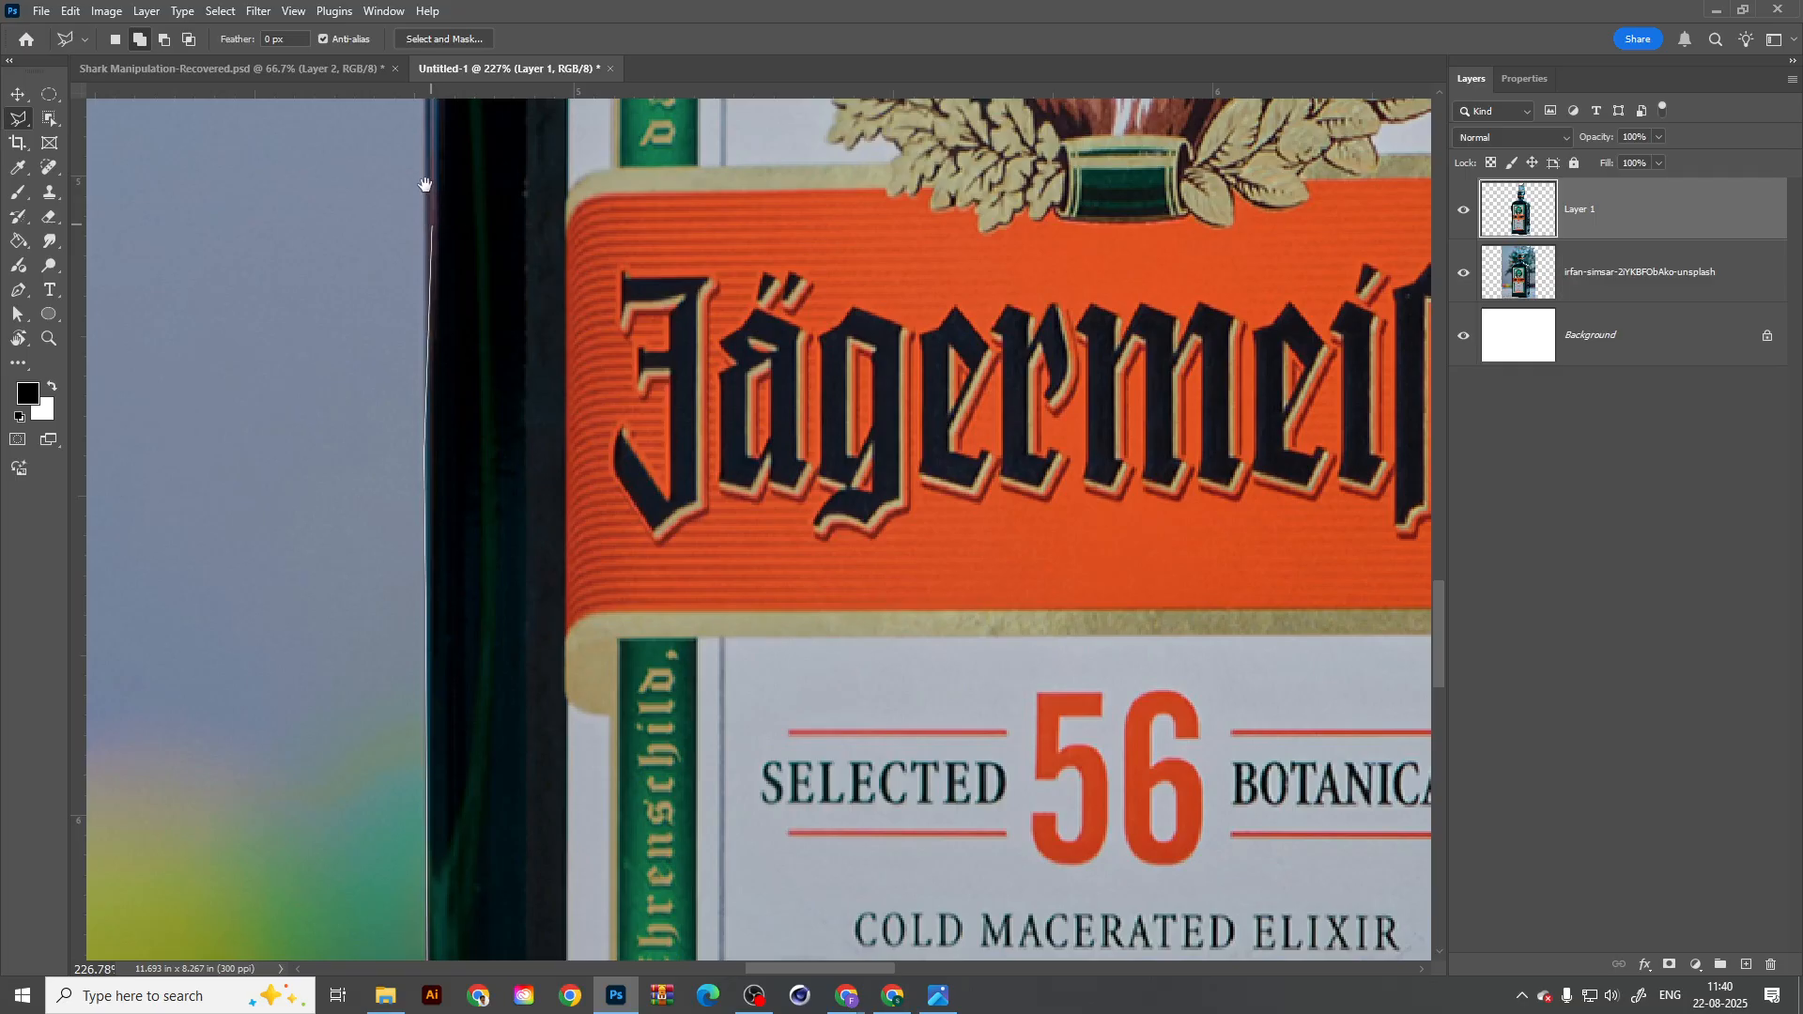
Step: Continue the polygonal lasso outline up the bottle's left edge and onto the curve of the left shoulder
drag(426, 188, 454, 523)
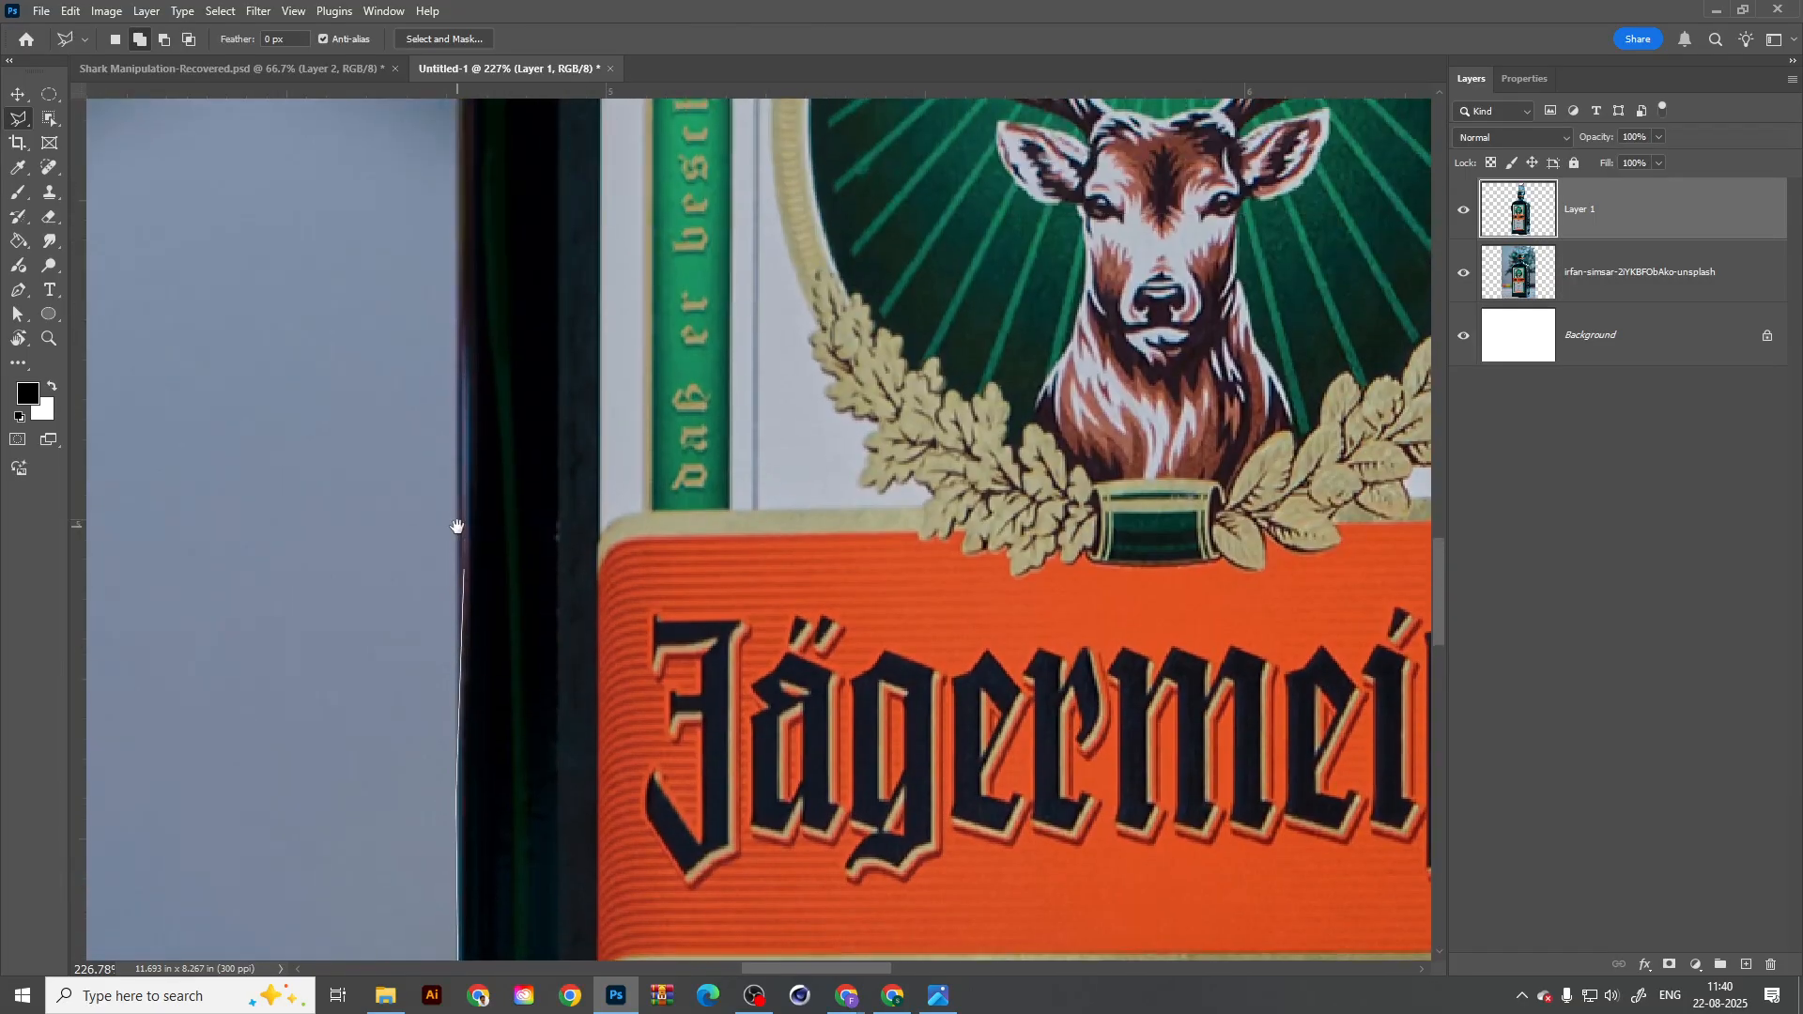
click(456, 209)
drag(458, 154, 472, 647)
click(467, 177)
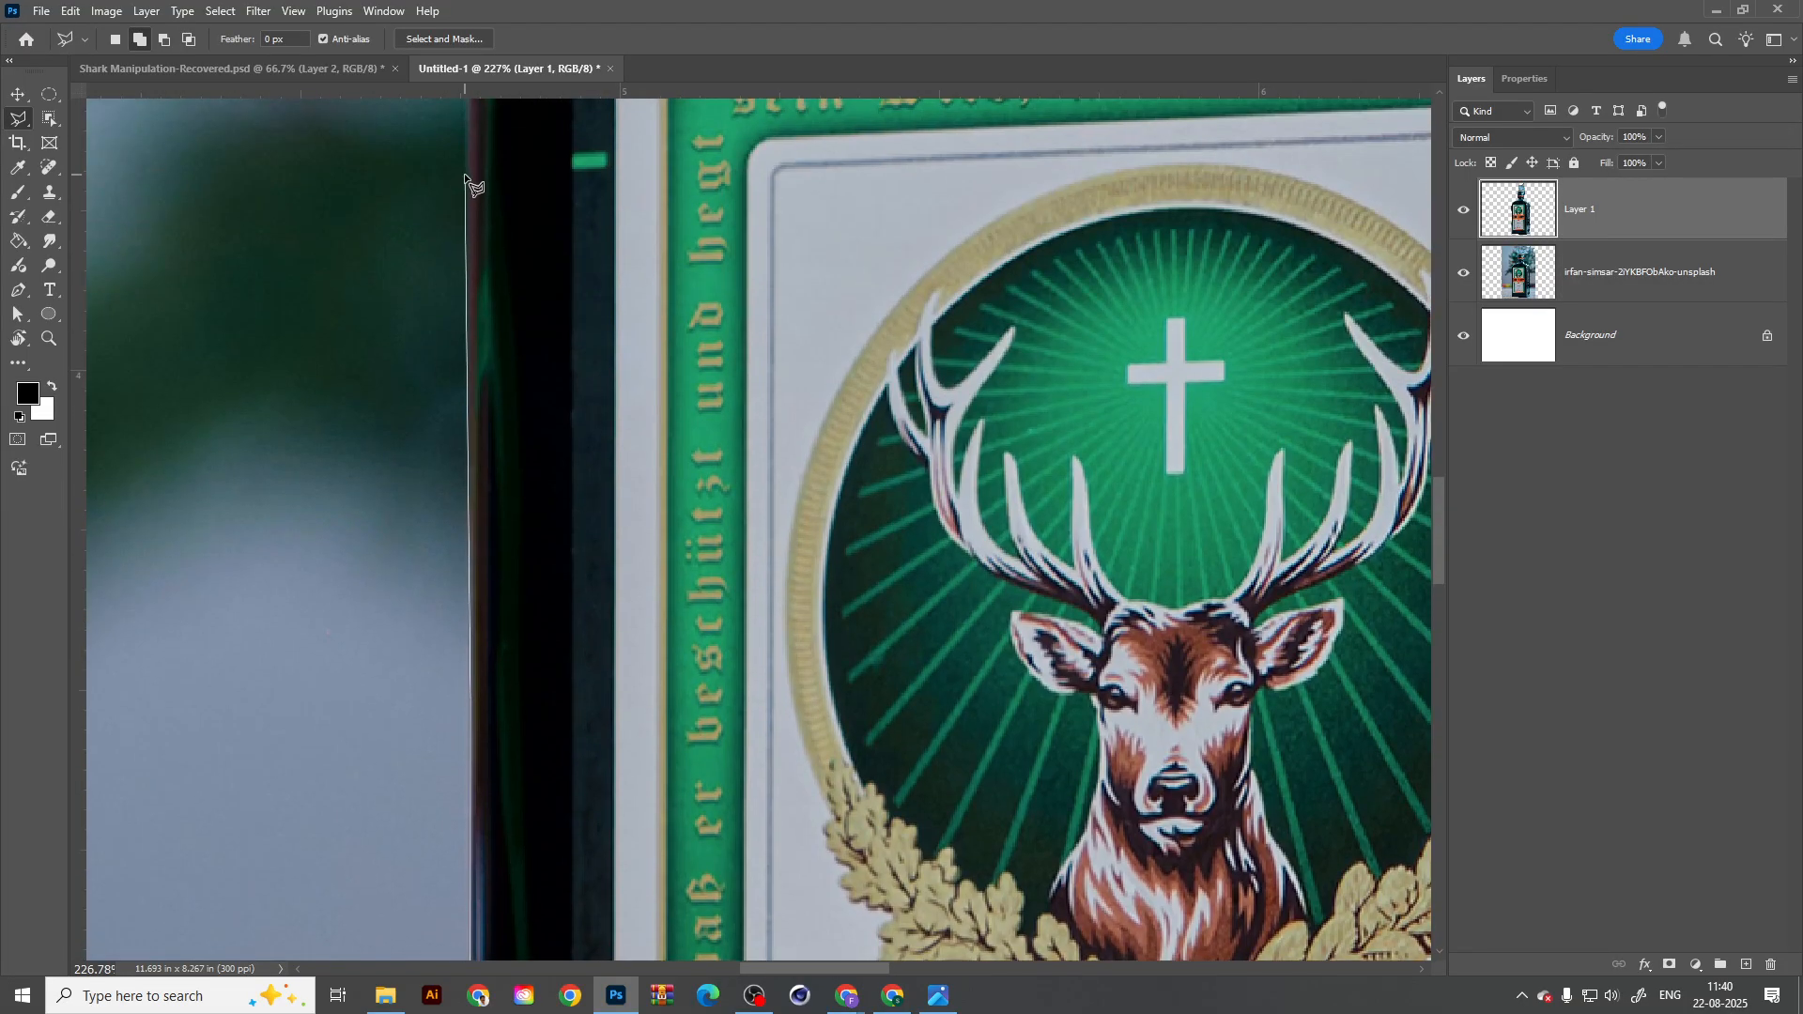
drag(482, 161, 470, 635)
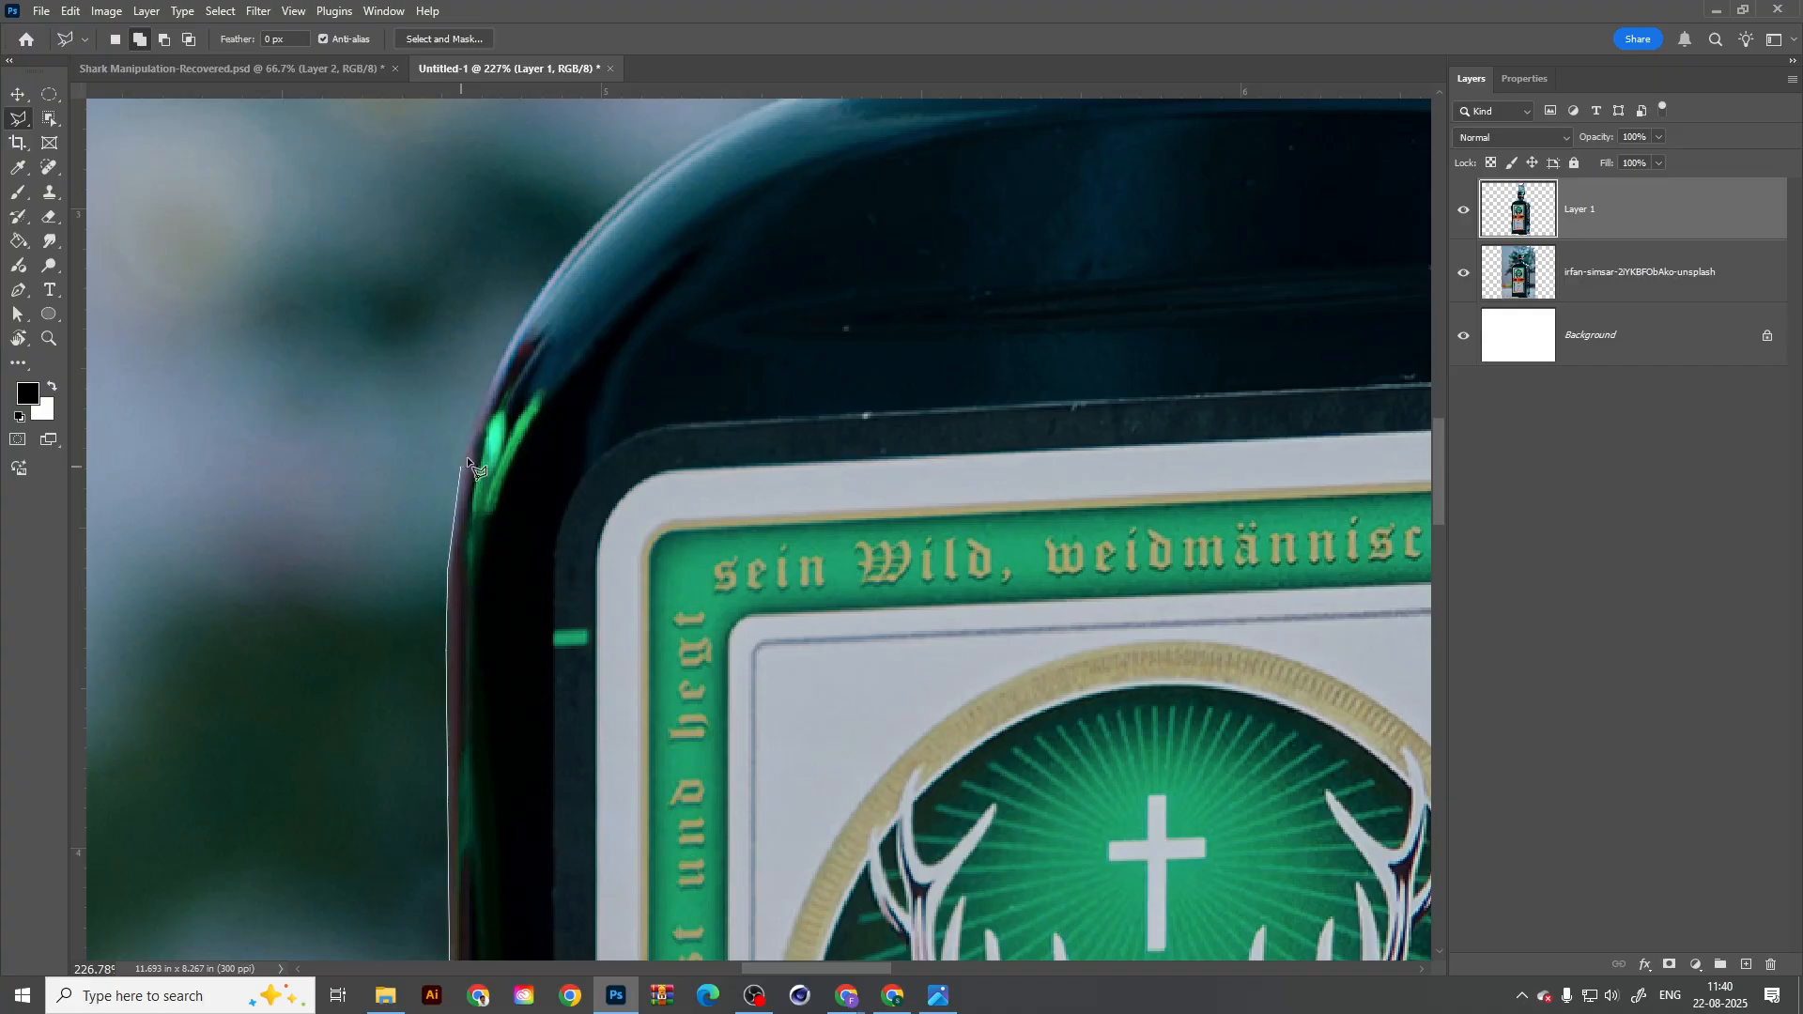
click(505, 344)
click(601, 218)
Step: Place four stray lasso points across the bottle's shoulder and label, and remove them back to the last point on the edge
click(891, 224)
click(1089, 317)
click(1160, 369)
click(1131, 504)
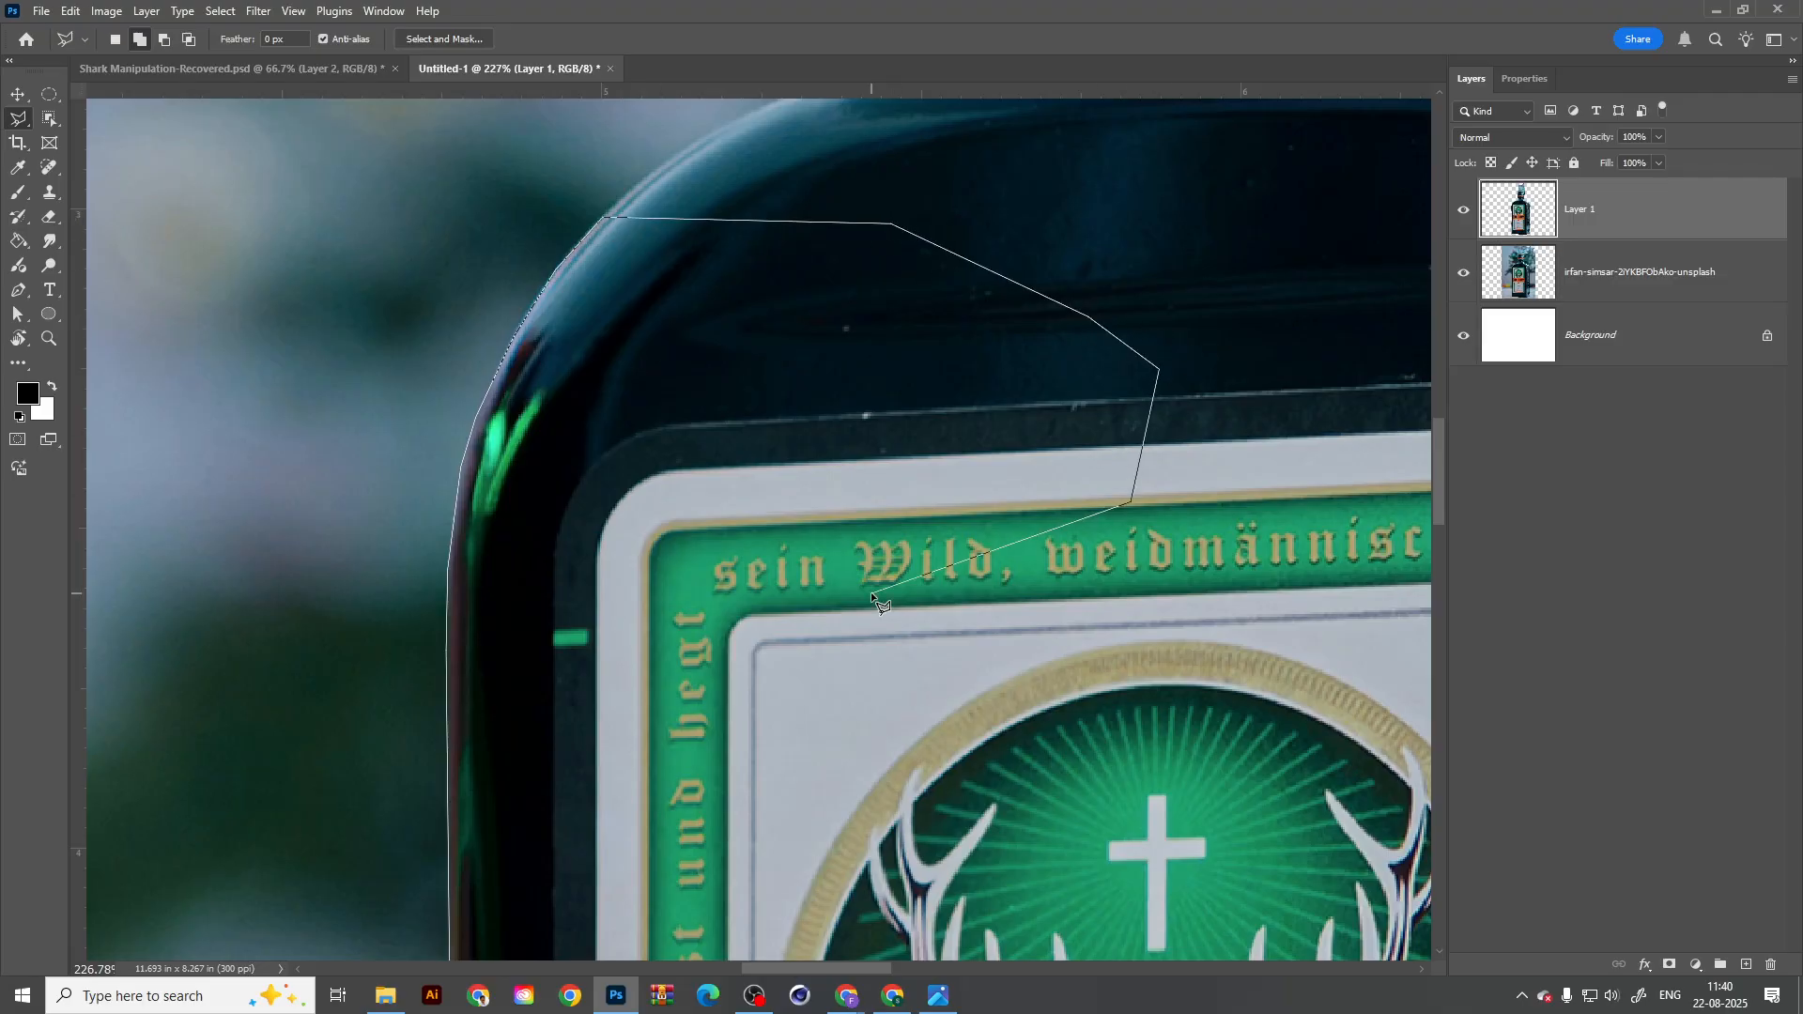
key(BackSpace)
key(BackSpace)
key(BackSpace)
key(BackSpace)
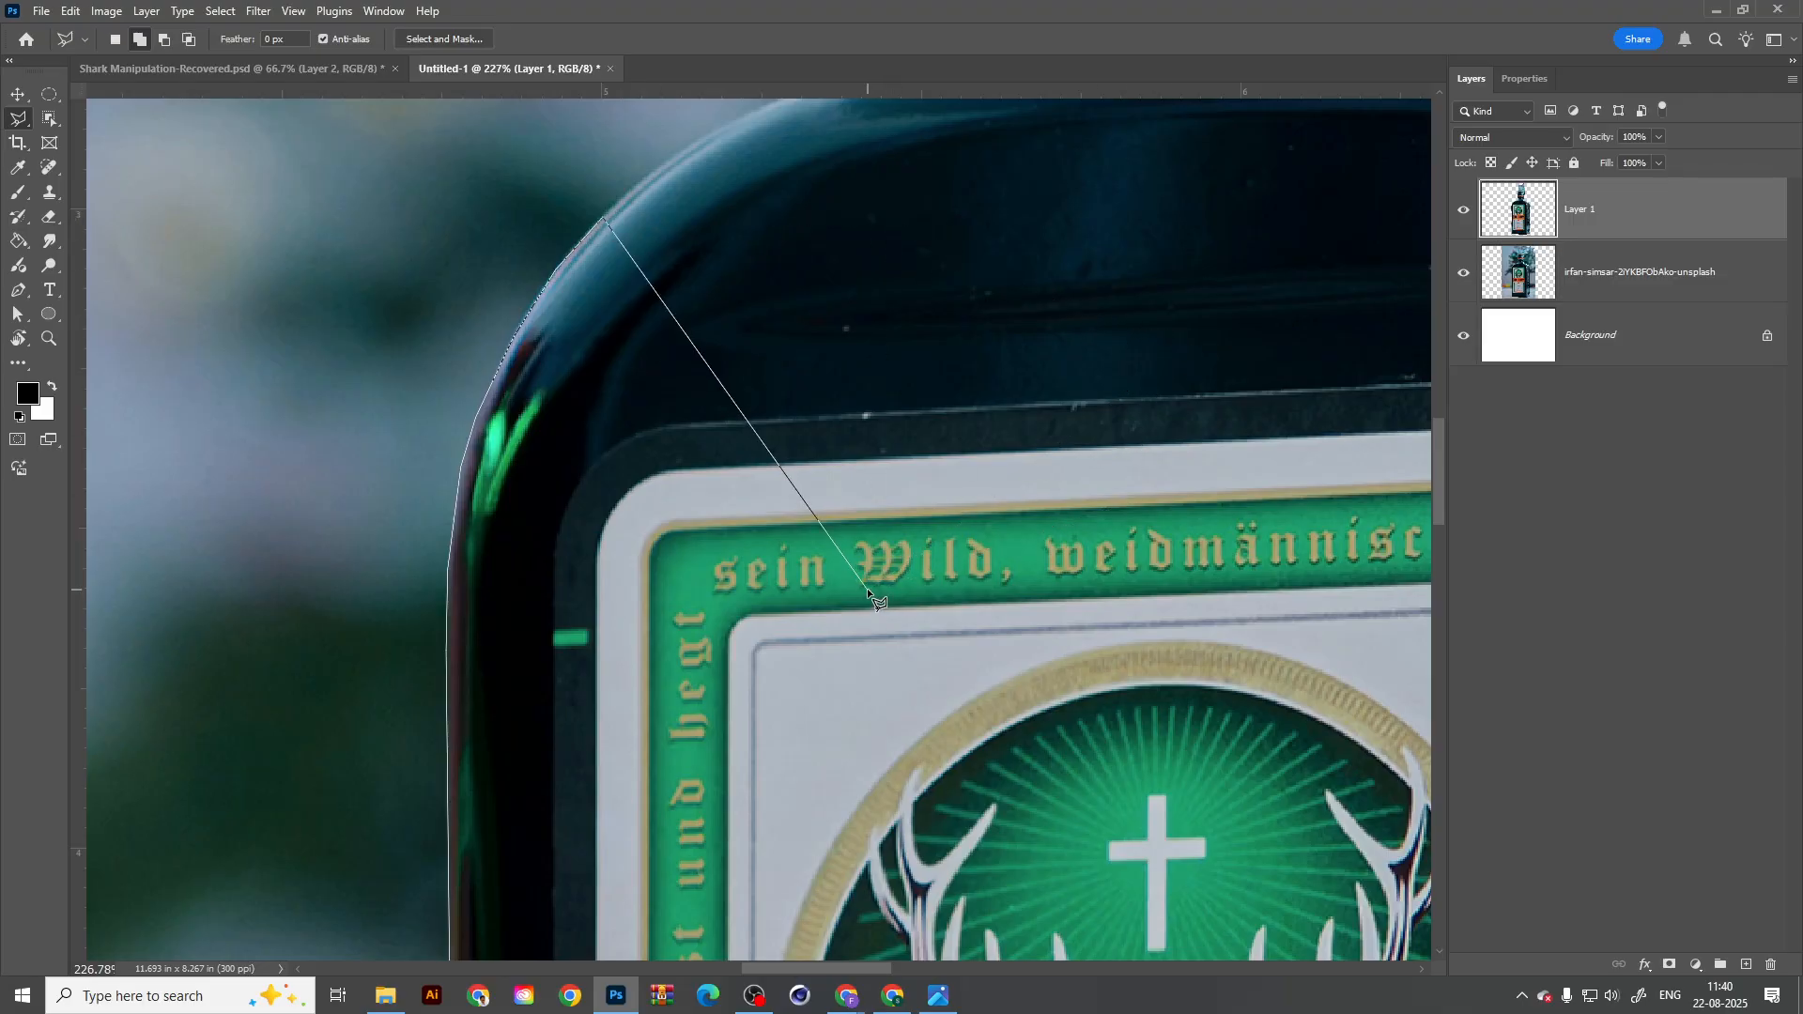
Step: Trace the polygonal lasso outline along the bottle's left shoulder to the base of the neck
drag(726, 178, 600, 433)
click(495, 457)
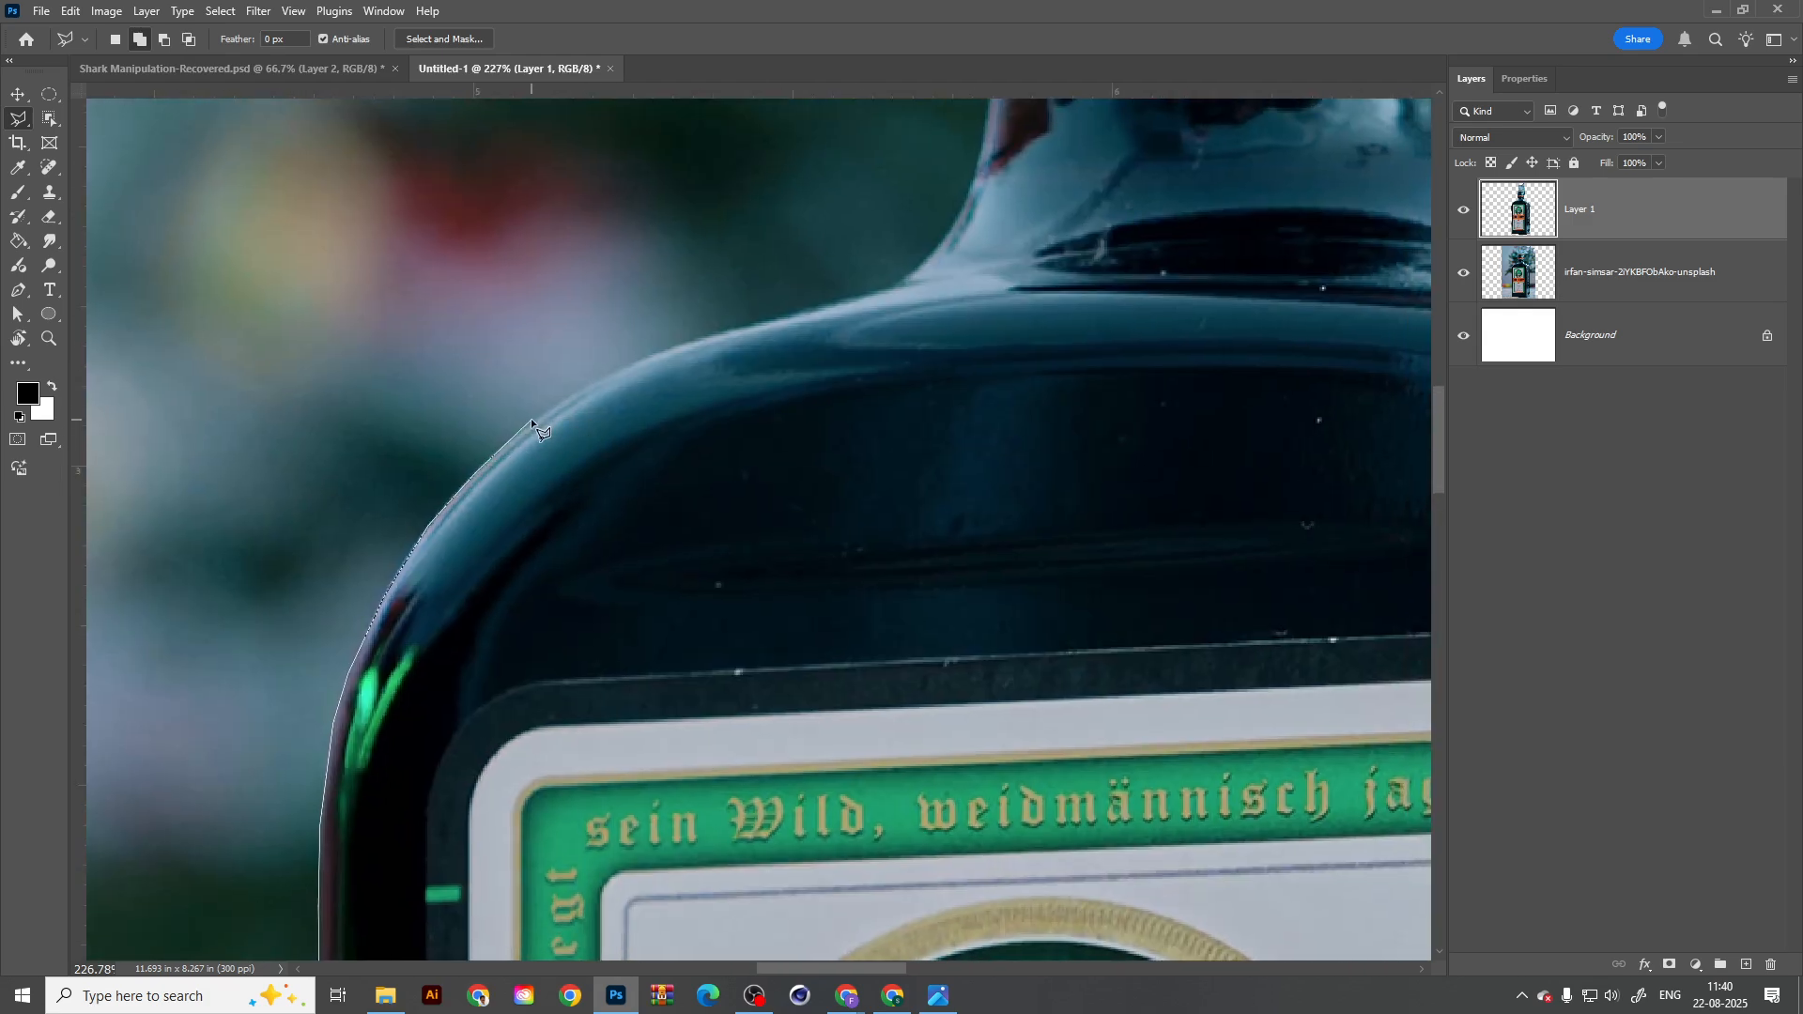
click(549, 410)
click(627, 365)
click(709, 335)
click(830, 301)
drag(950, 247, 816, 426)
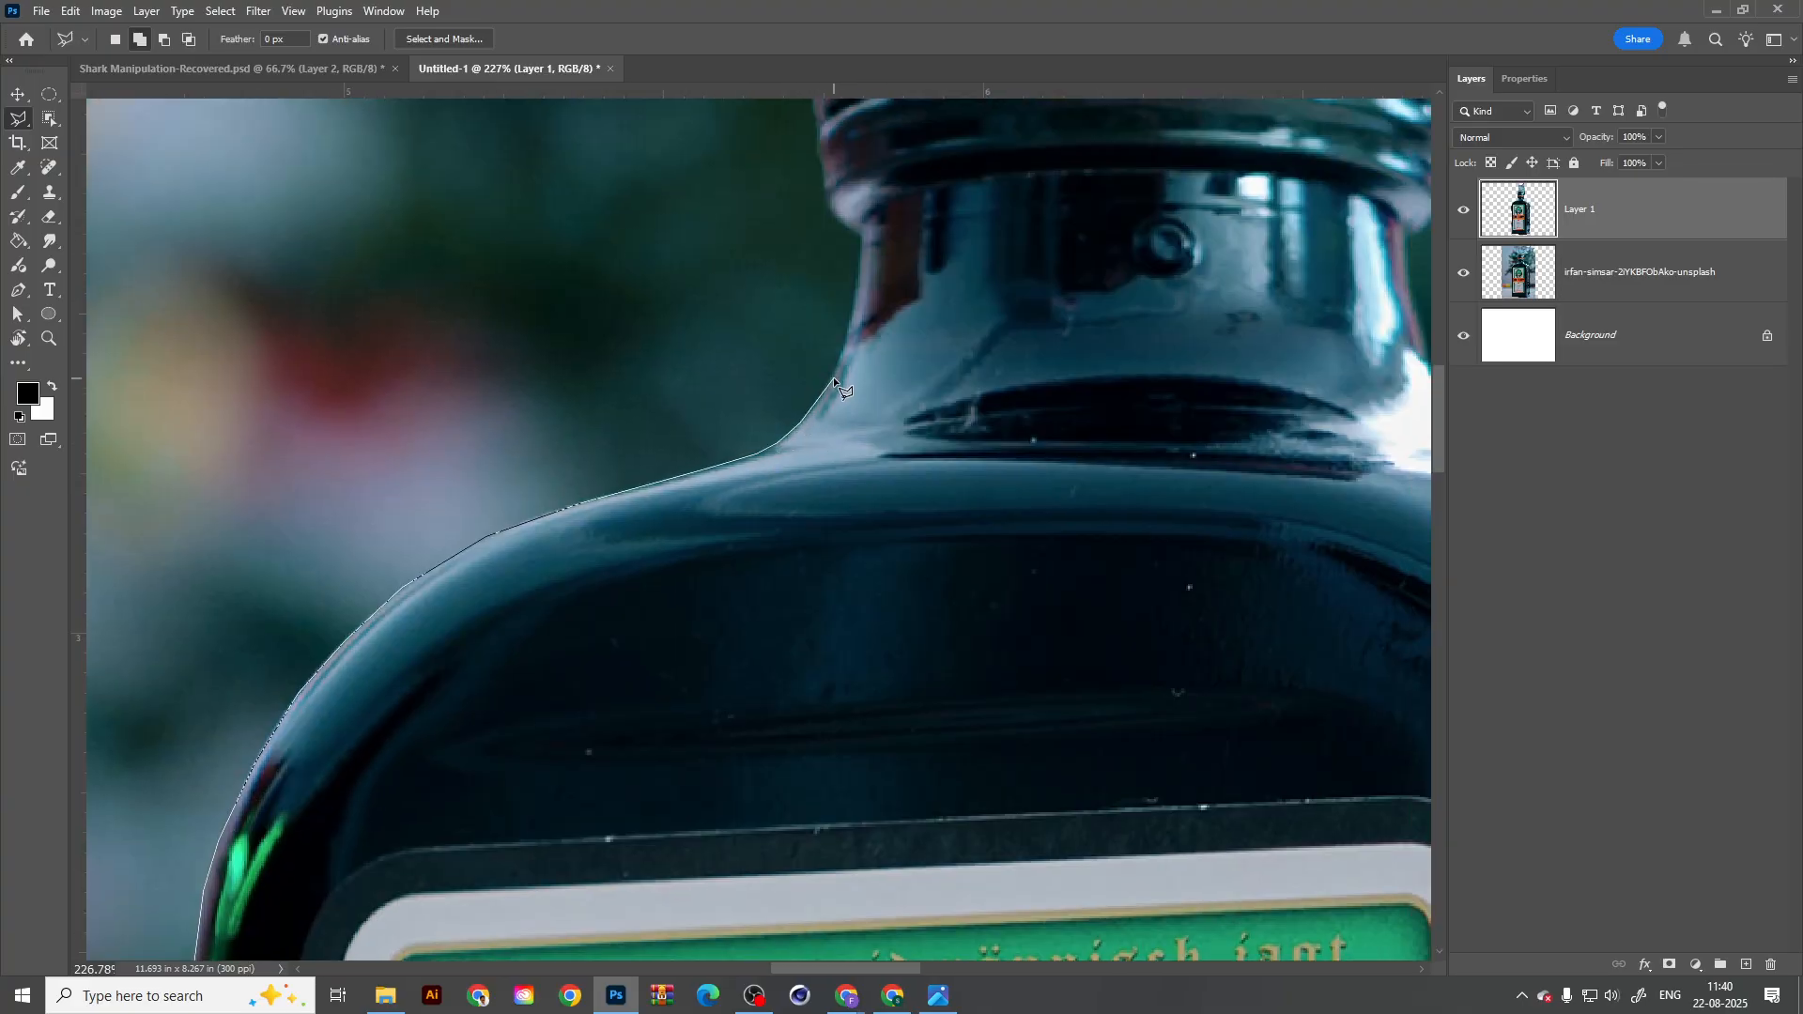
Step: Continue the polygonal lasso outline up the left side of the bottle's neck and around the ridged collar below the red band
drag(832, 376, 781, 476)
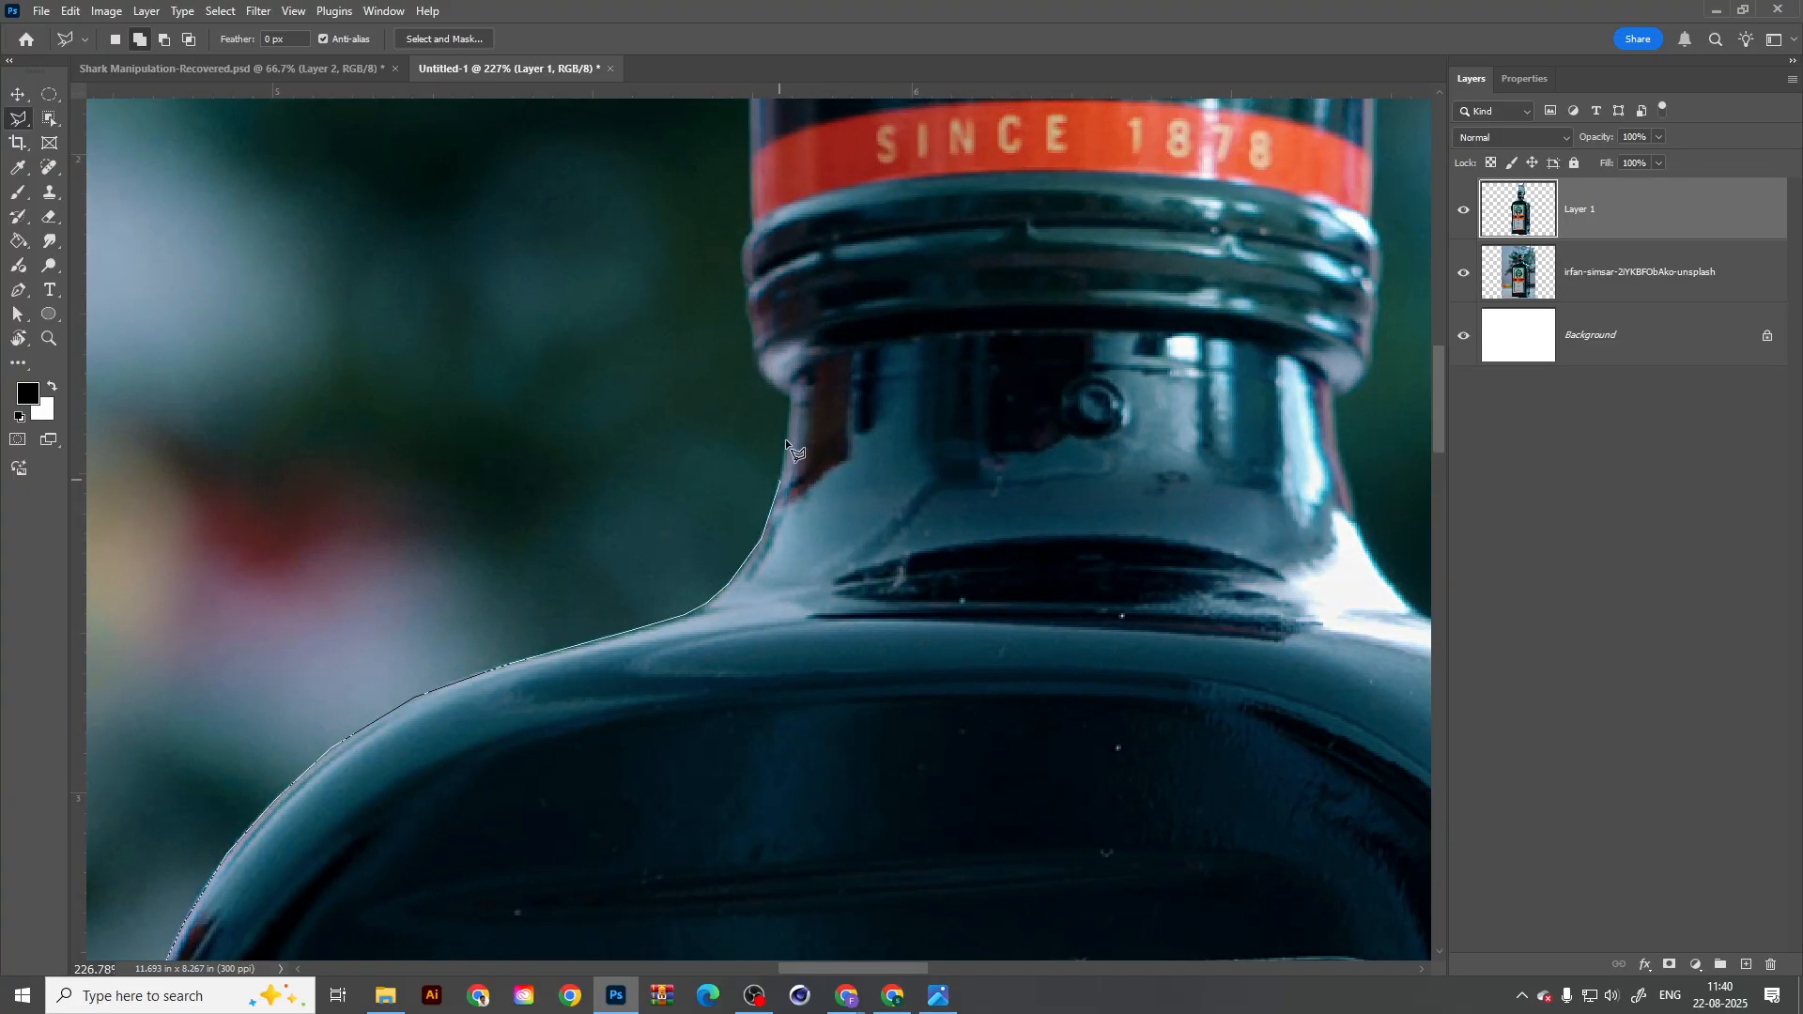
click(789, 396)
drag(711, 306, 695, 433)
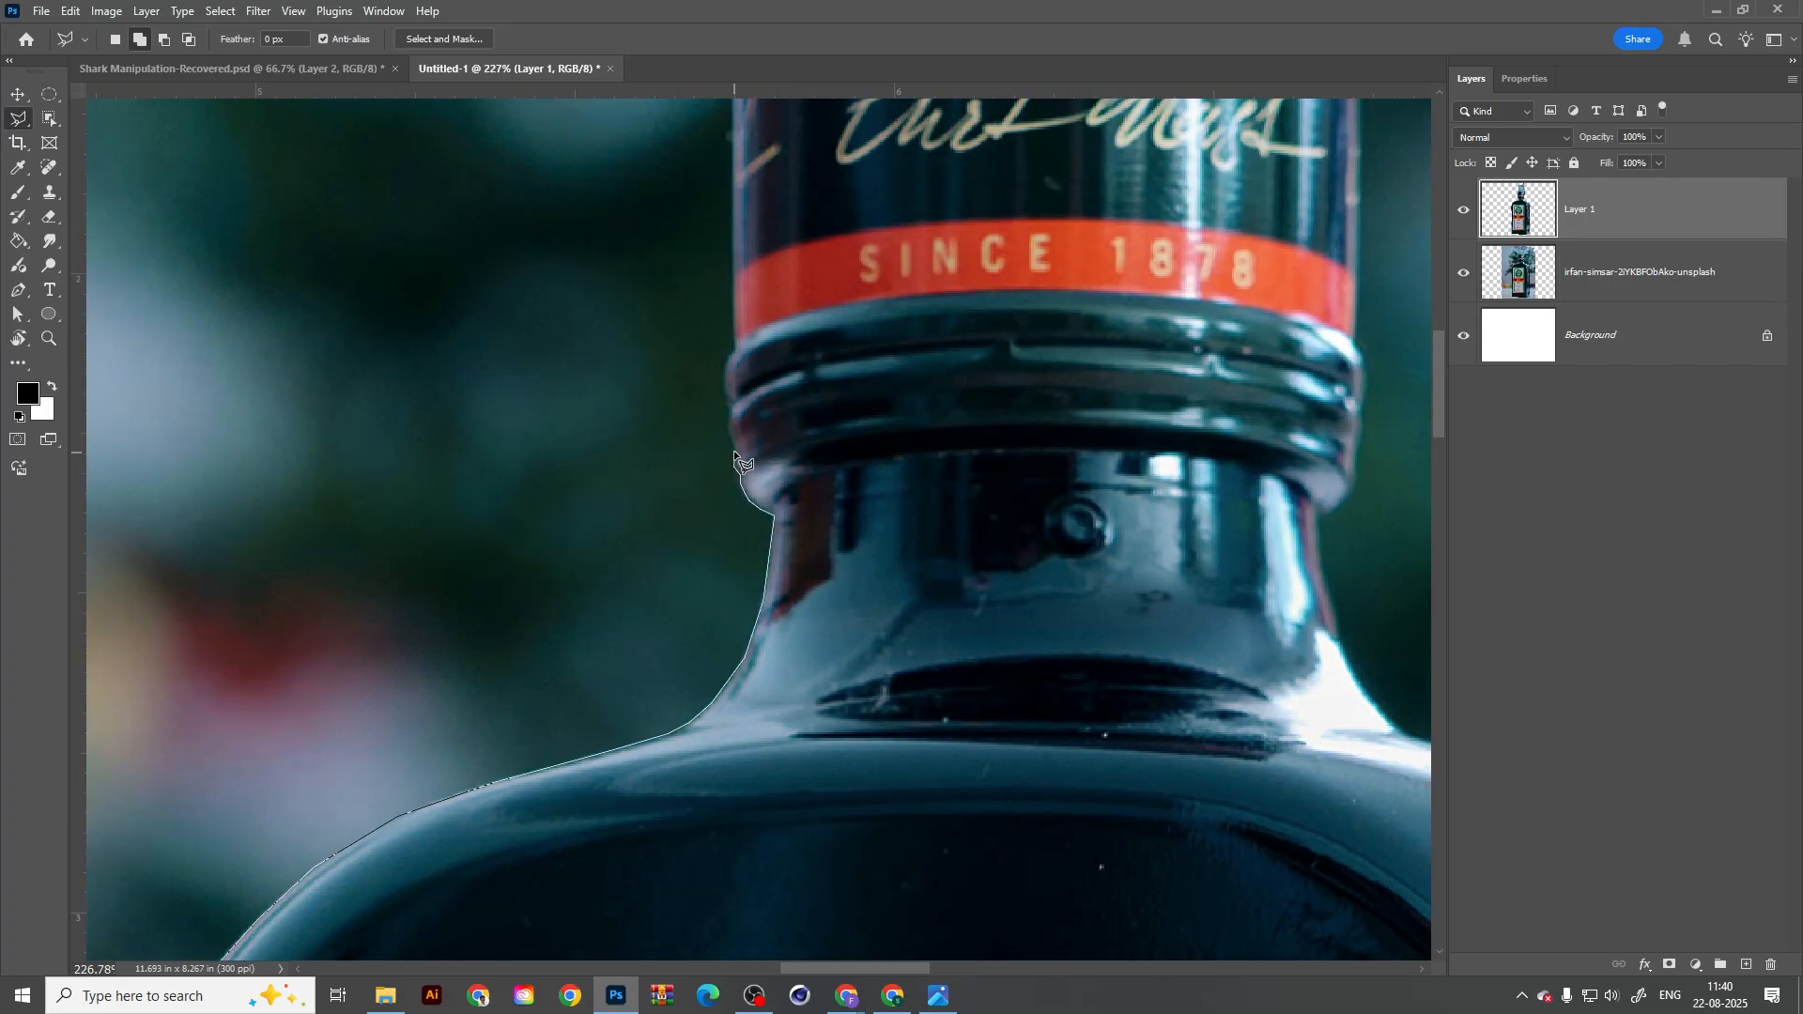
click(734, 451)
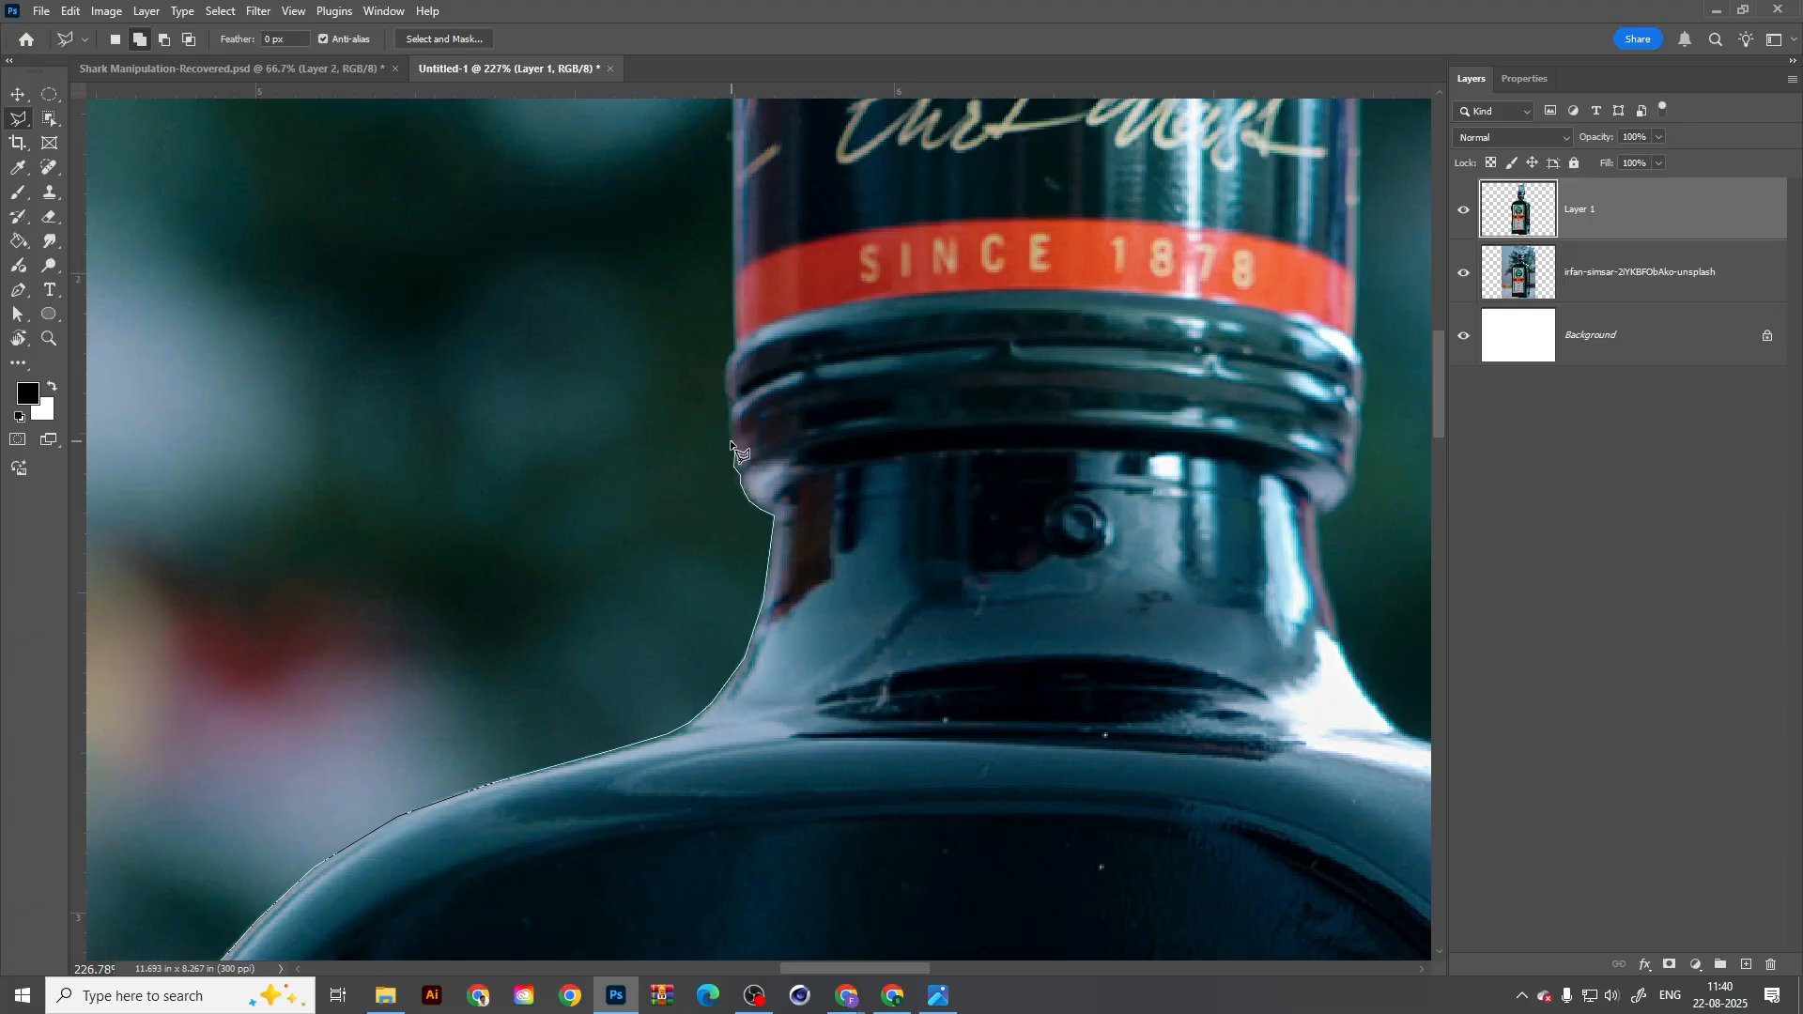
click(724, 384)
click(725, 368)
click(729, 355)
Step: Trace the polygonal lasso outline up the left edge of the signature band and upper rings to the white cap
drag(736, 341, 688, 639)
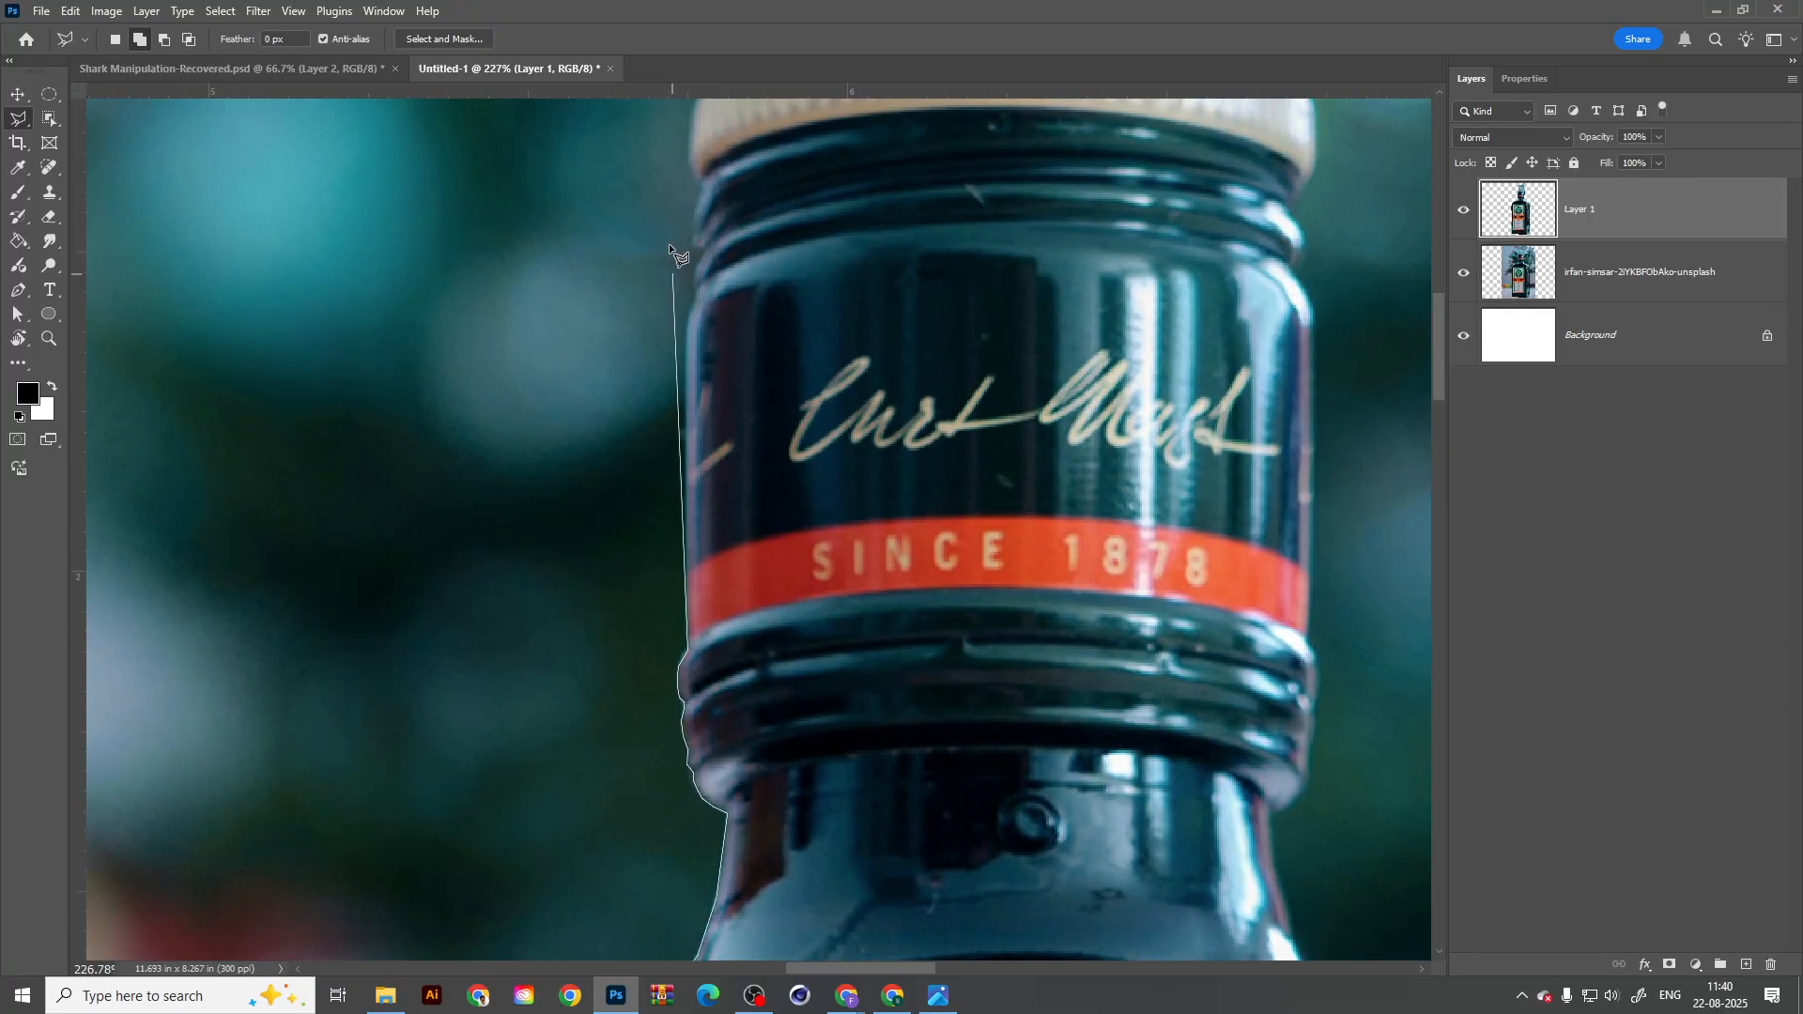
drag(648, 354, 655, 509)
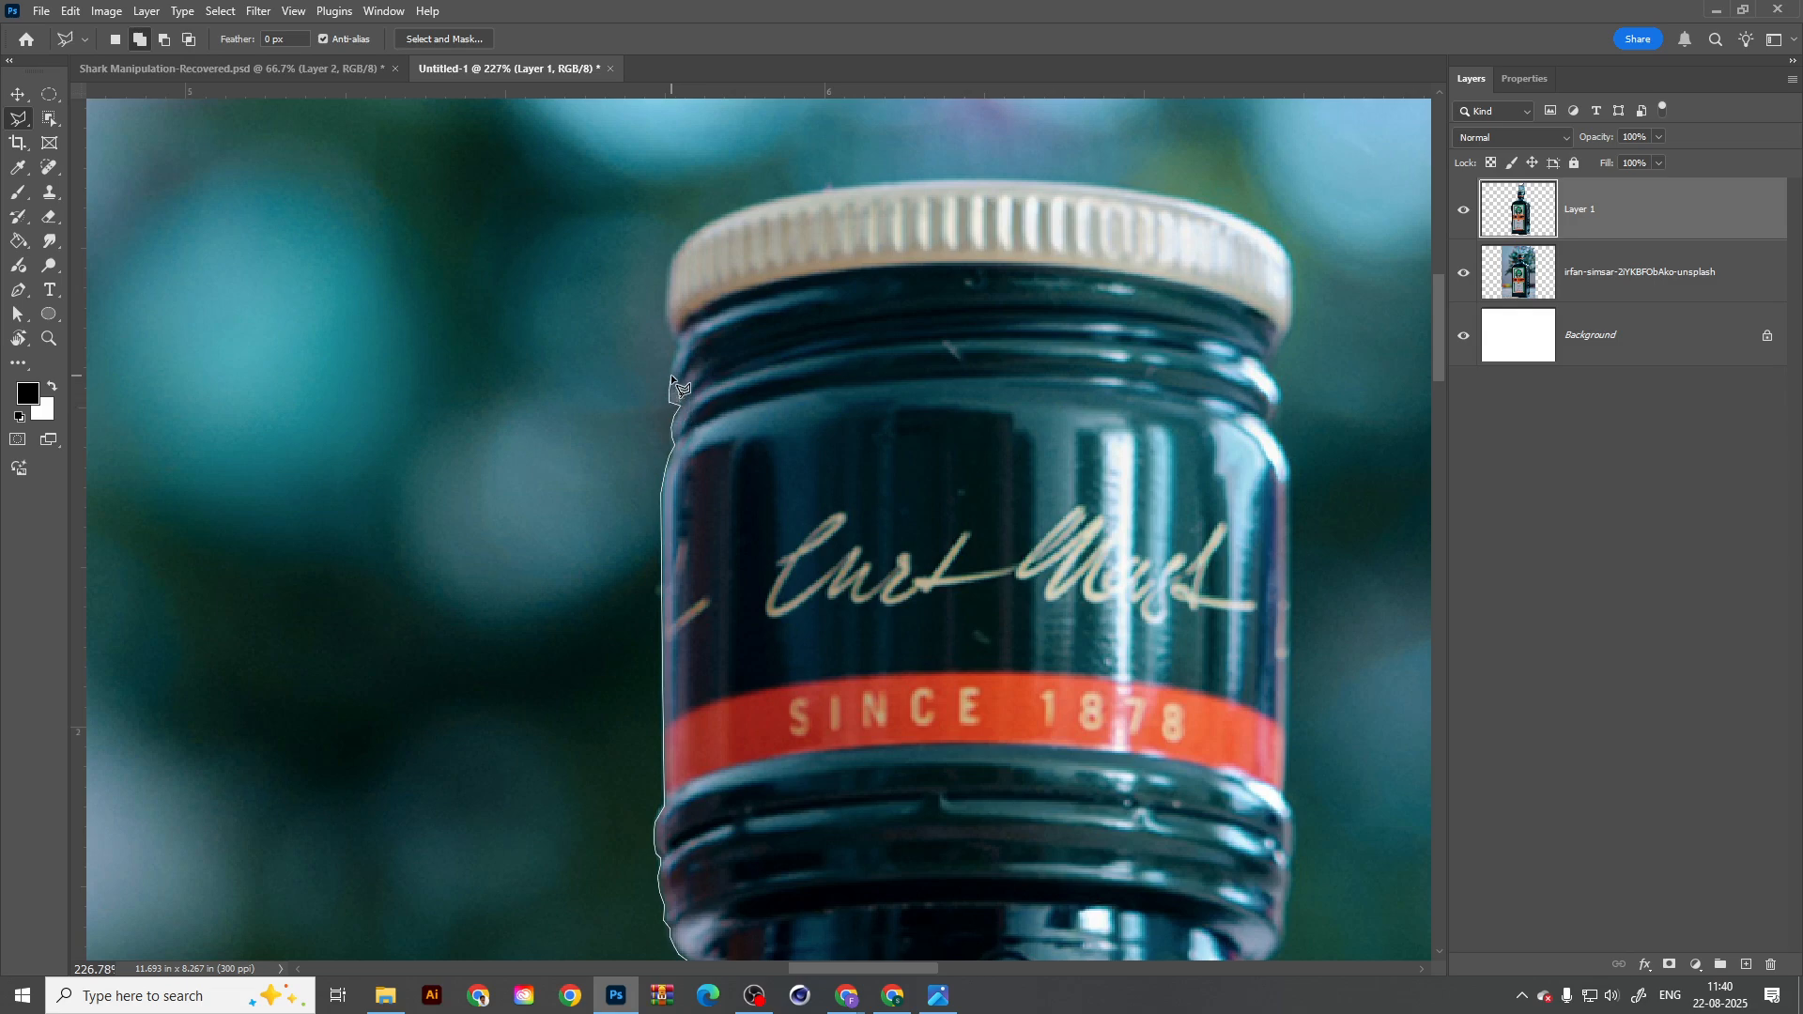
drag(678, 342, 621, 494)
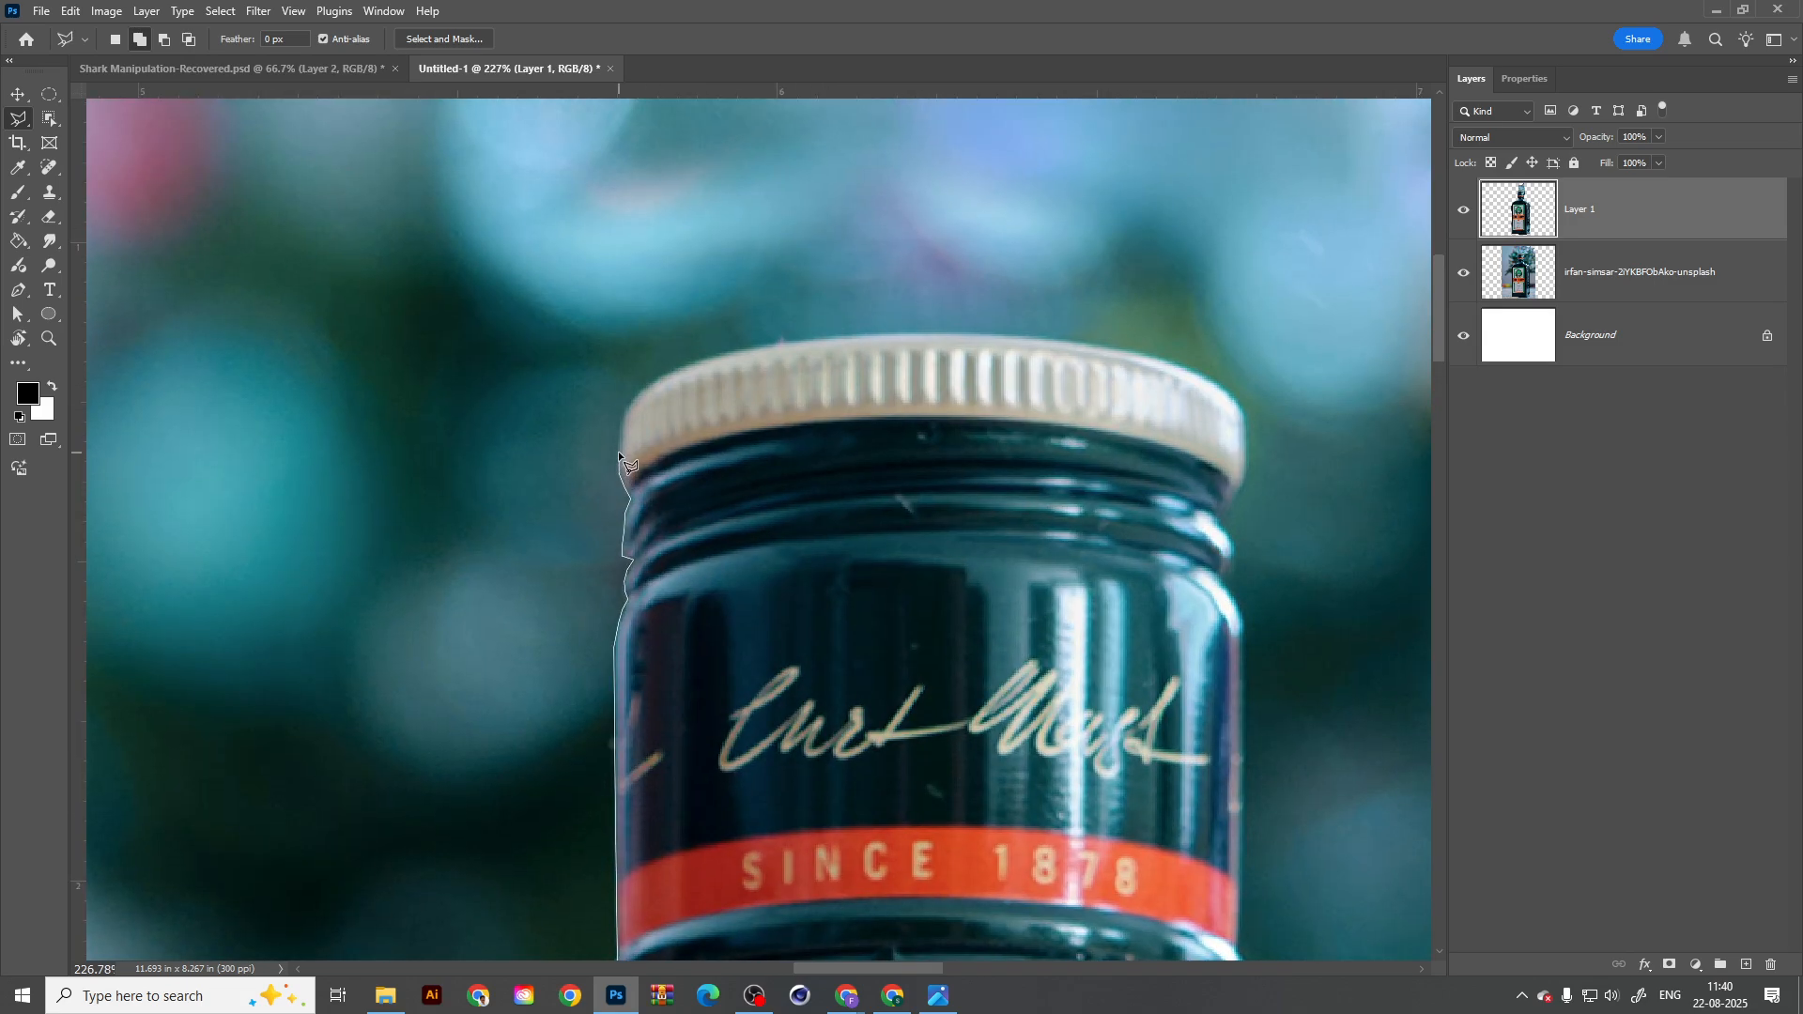
click(631, 399)
Step: Trace the polygonal lasso outline across the curved top of the white cap to its right edge
drag(664, 383, 619, 430)
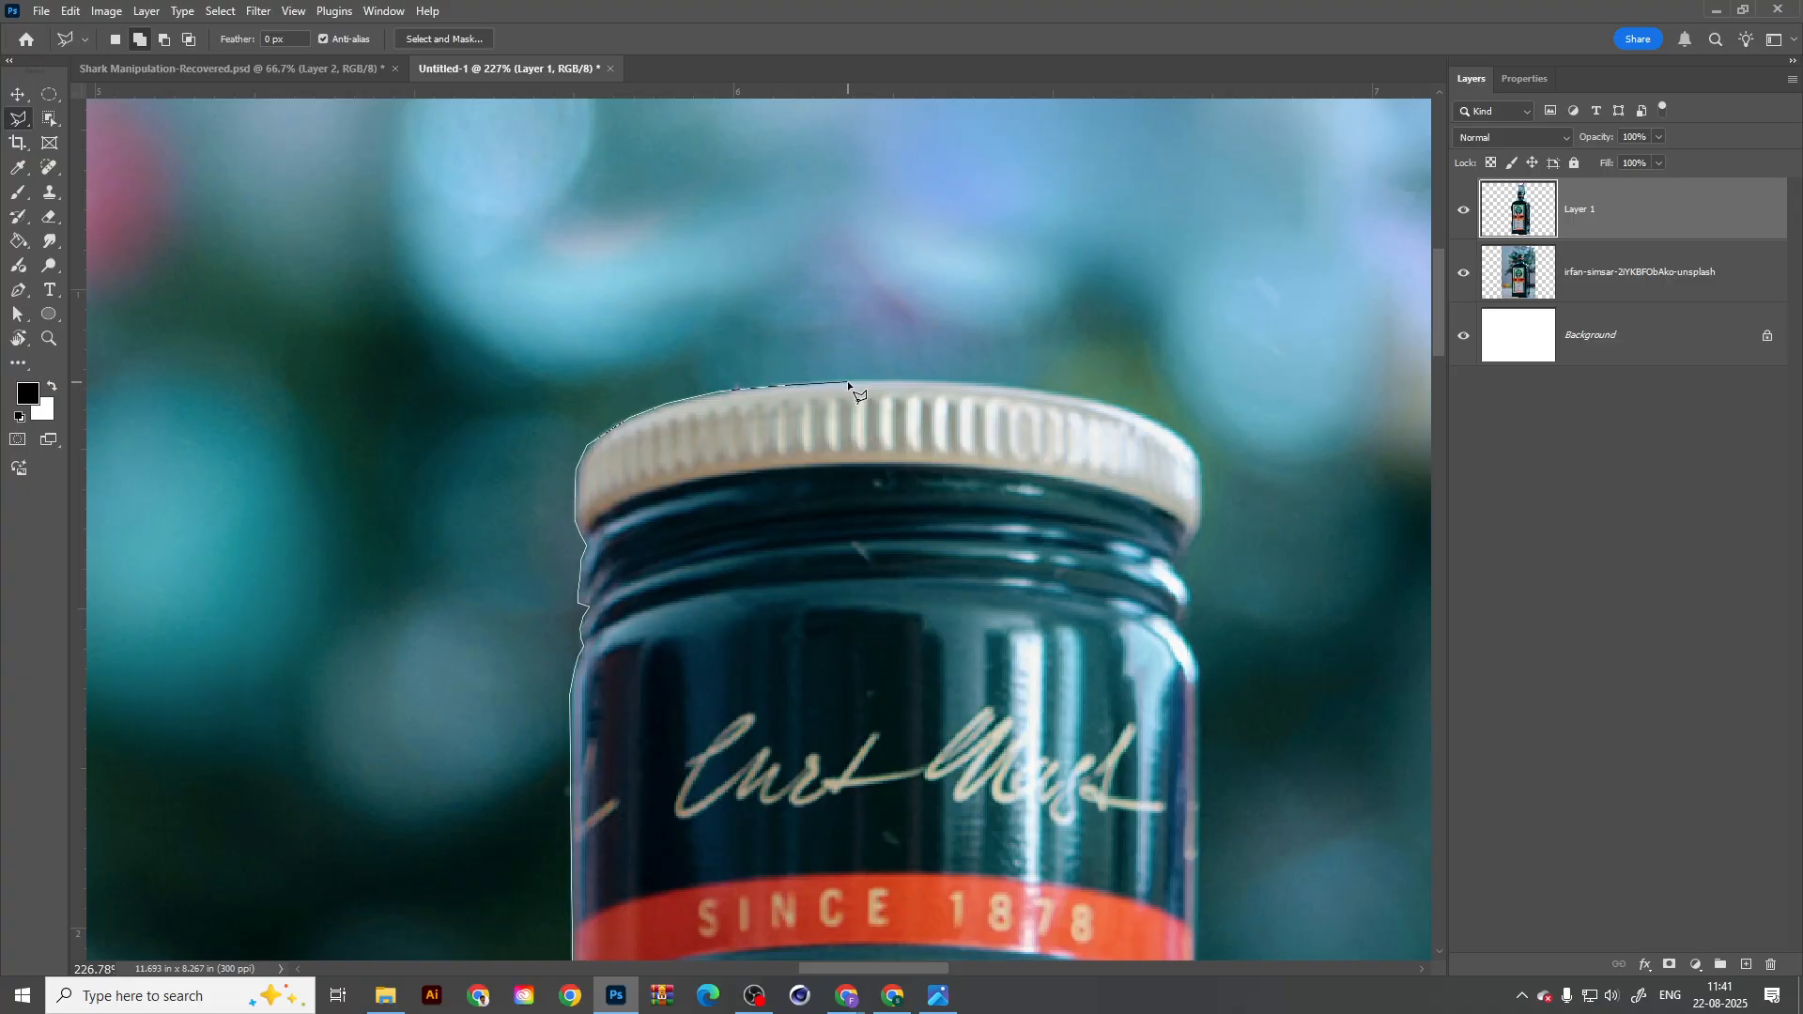
click(944, 378)
drag(1075, 418, 784, 399)
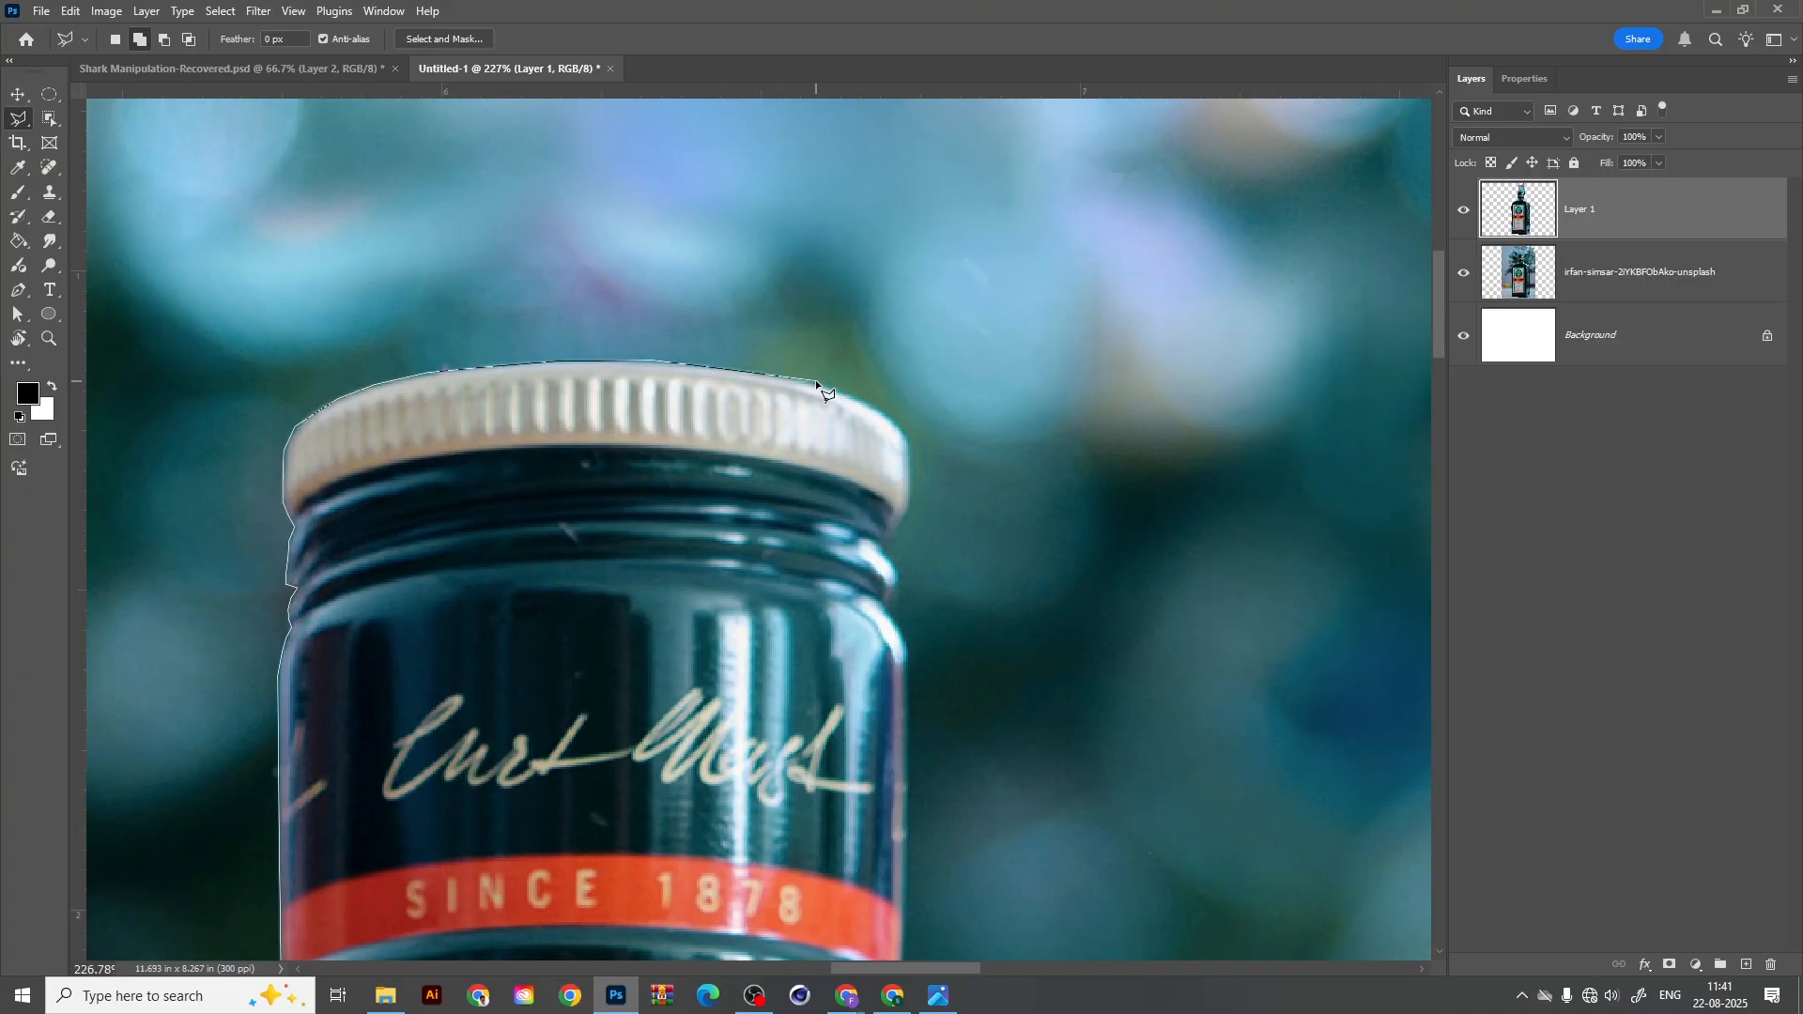
click(814, 381)
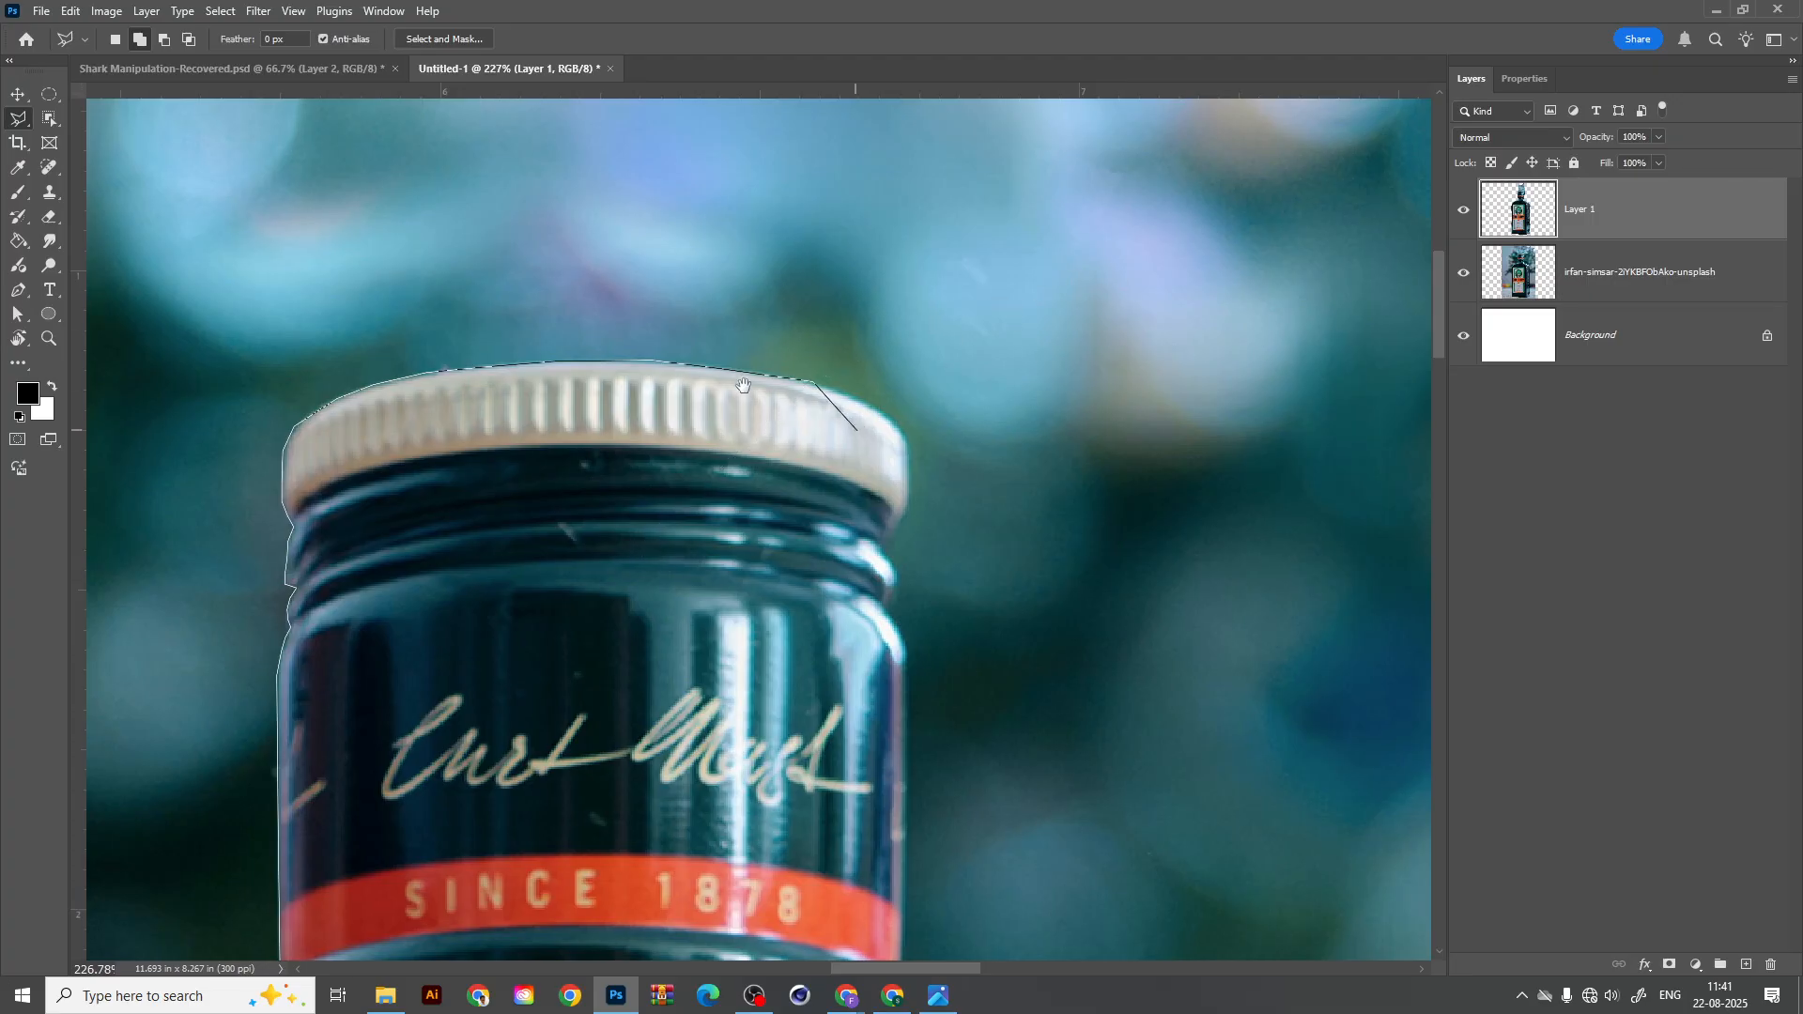
drag(845, 424, 678, 359)
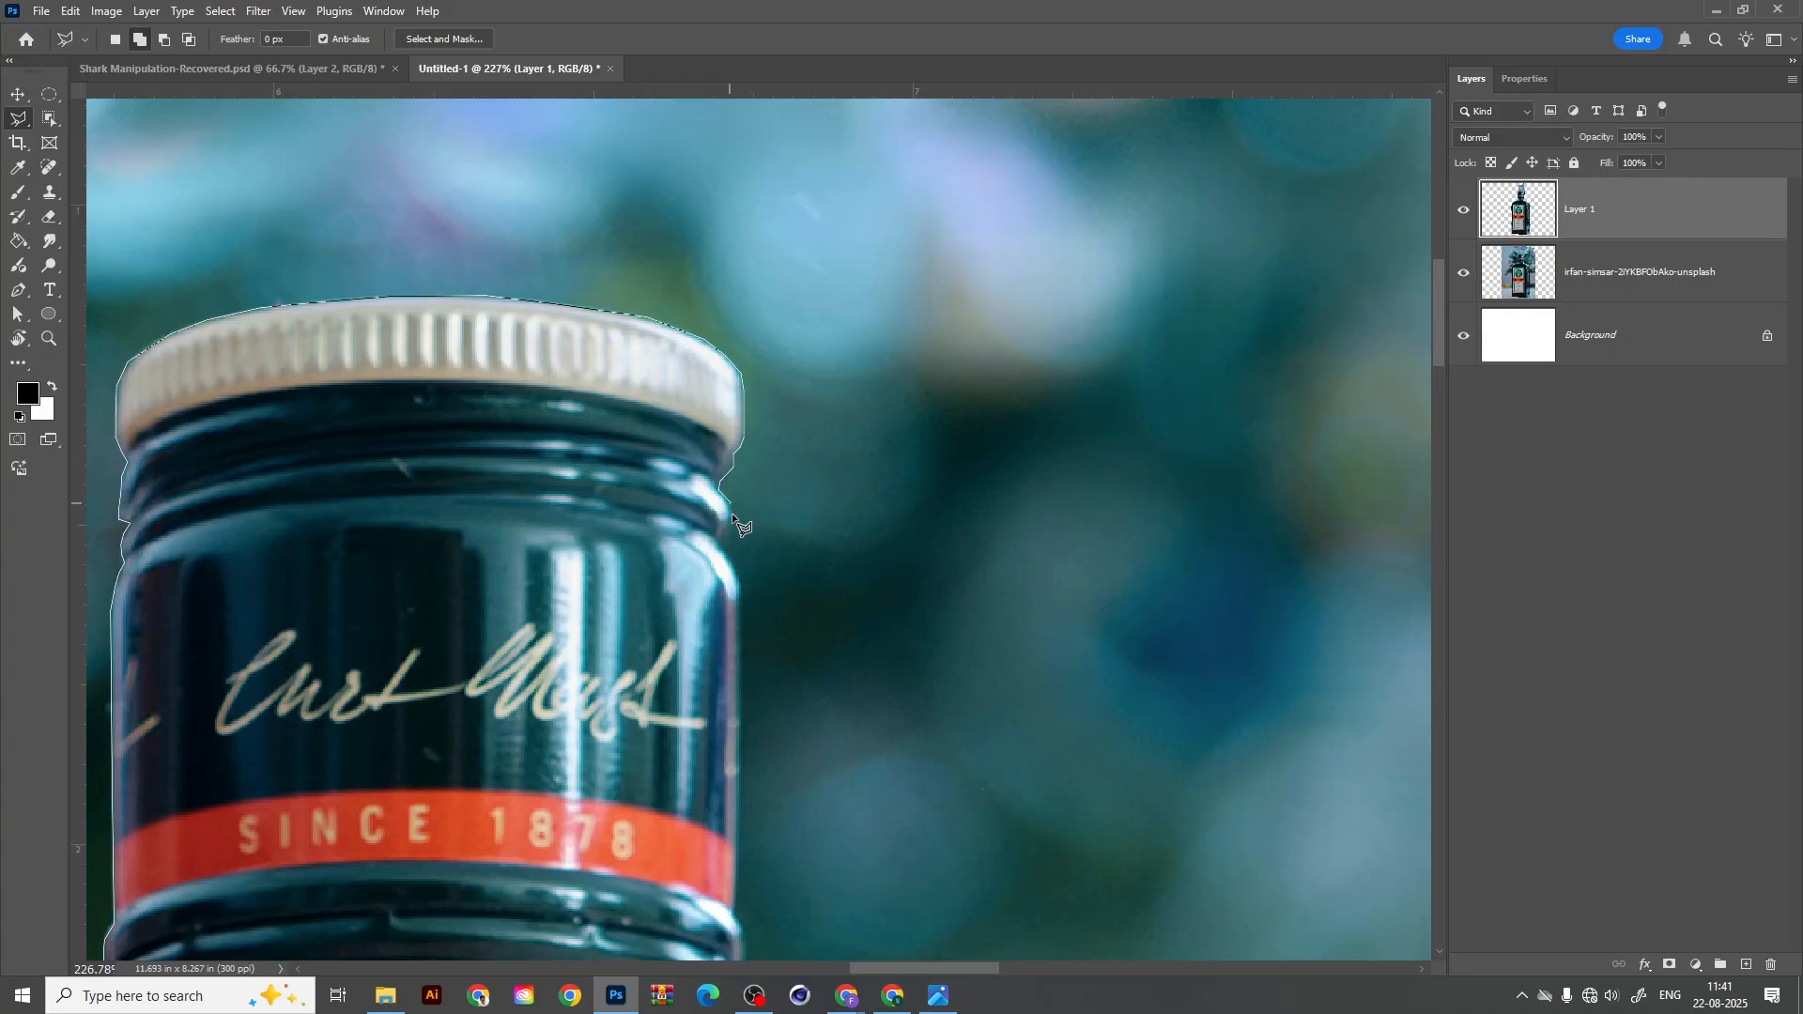
Step: Continue the polygonal lasso outline down the right edge of the upper rings and signature band to the ridged collar
click(719, 536)
scroll(718, 538, down, 5)
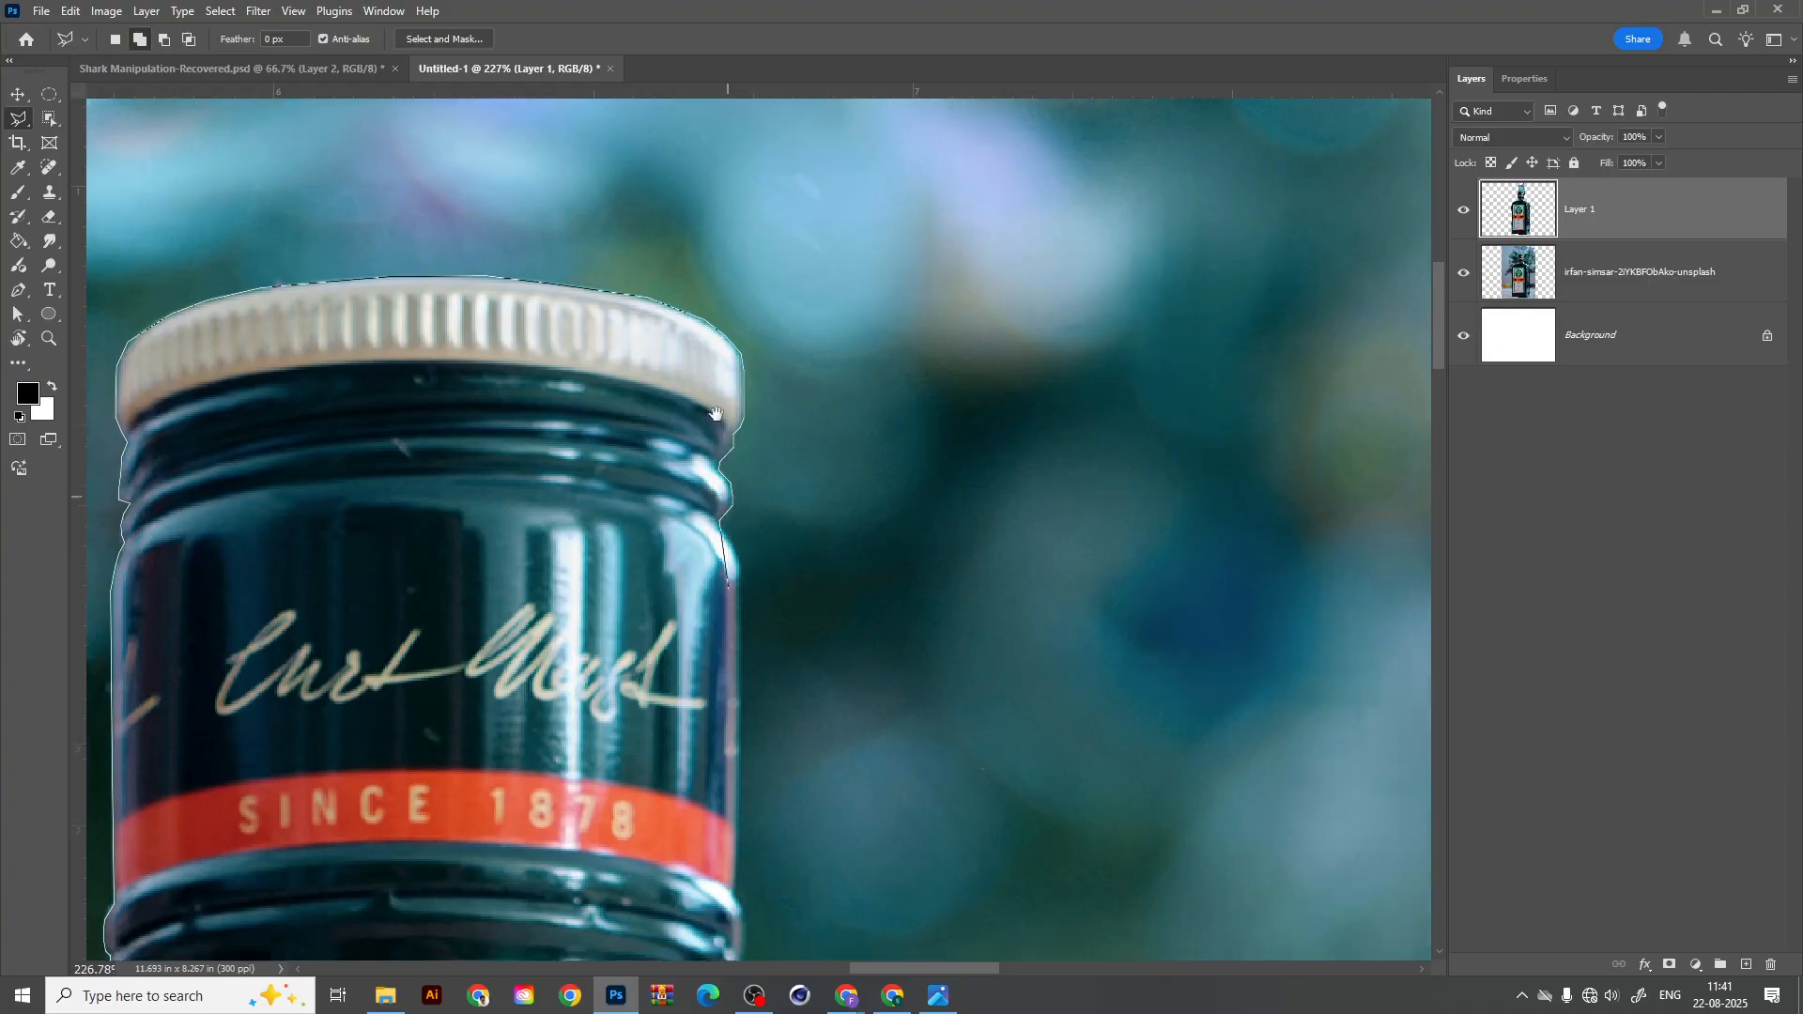
click(724, 364)
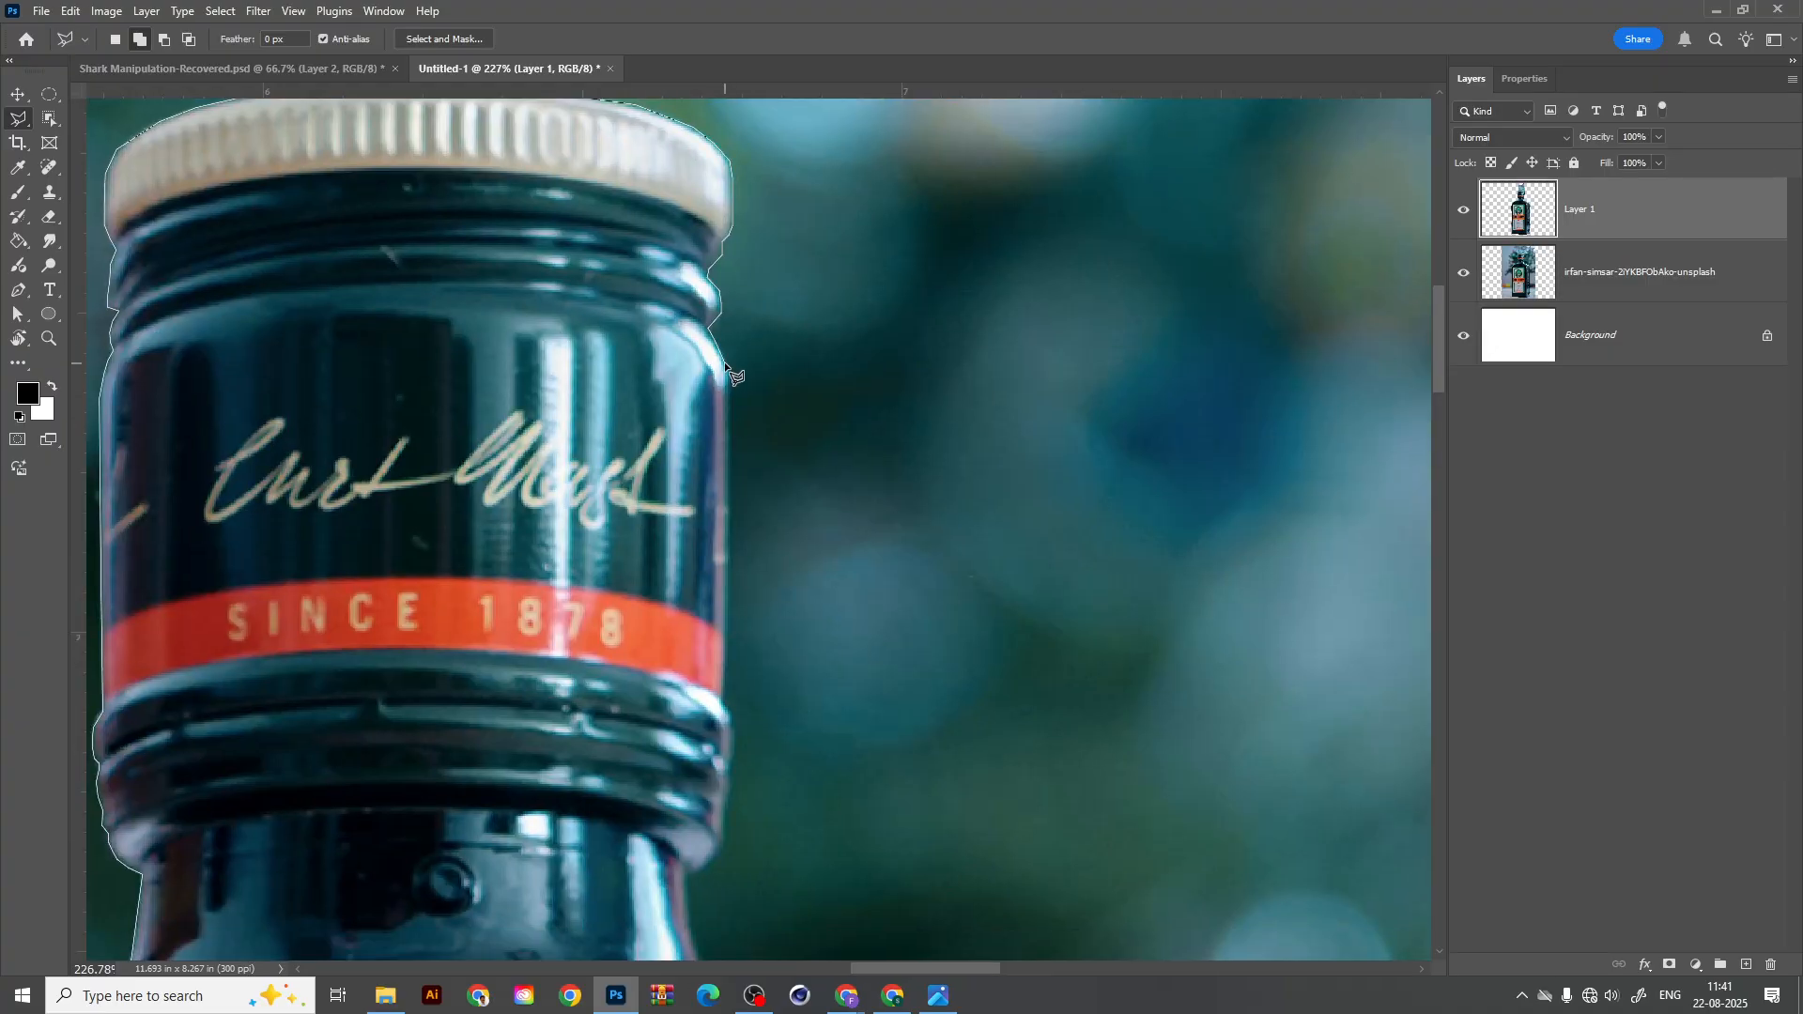
click(725, 440)
scroll(725, 441, down, 3)
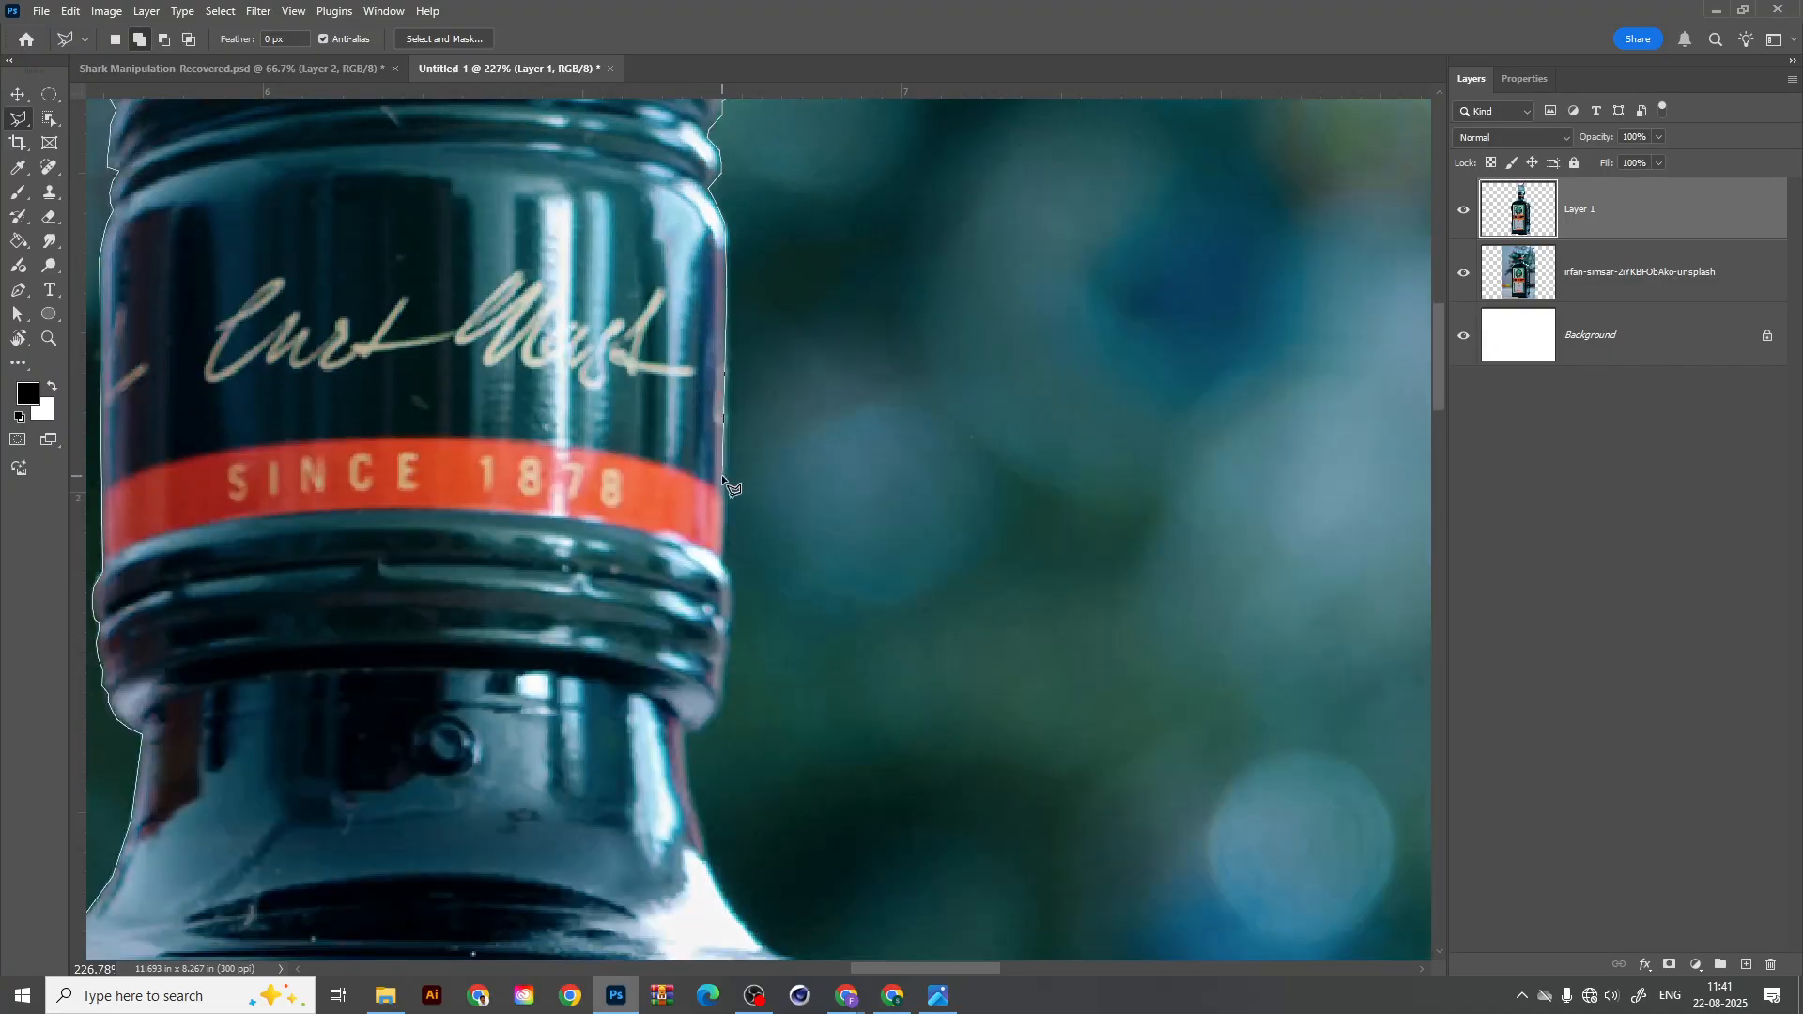
click(720, 554)
scroll(740, 451, down, 5)
click(739, 438)
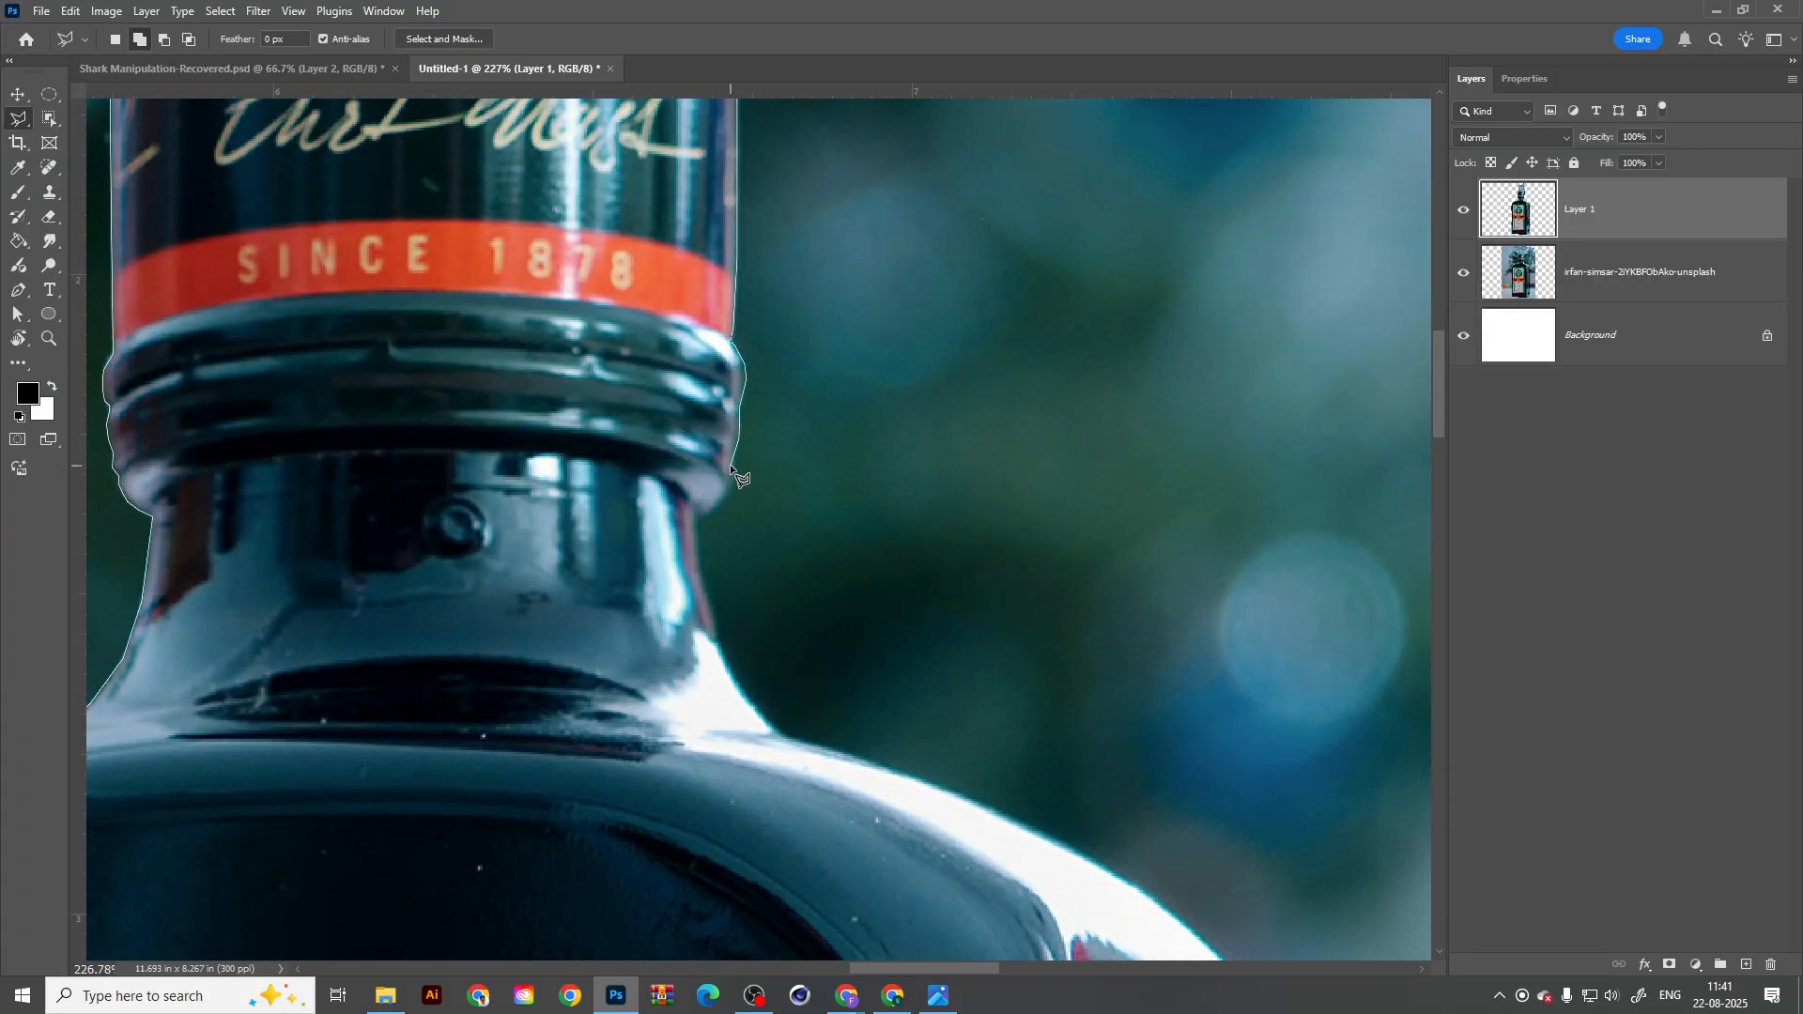
Step: Trace the polygonal lasso outline around the collar's right underside and down the neck to where the right shoulder begins
click(732, 465)
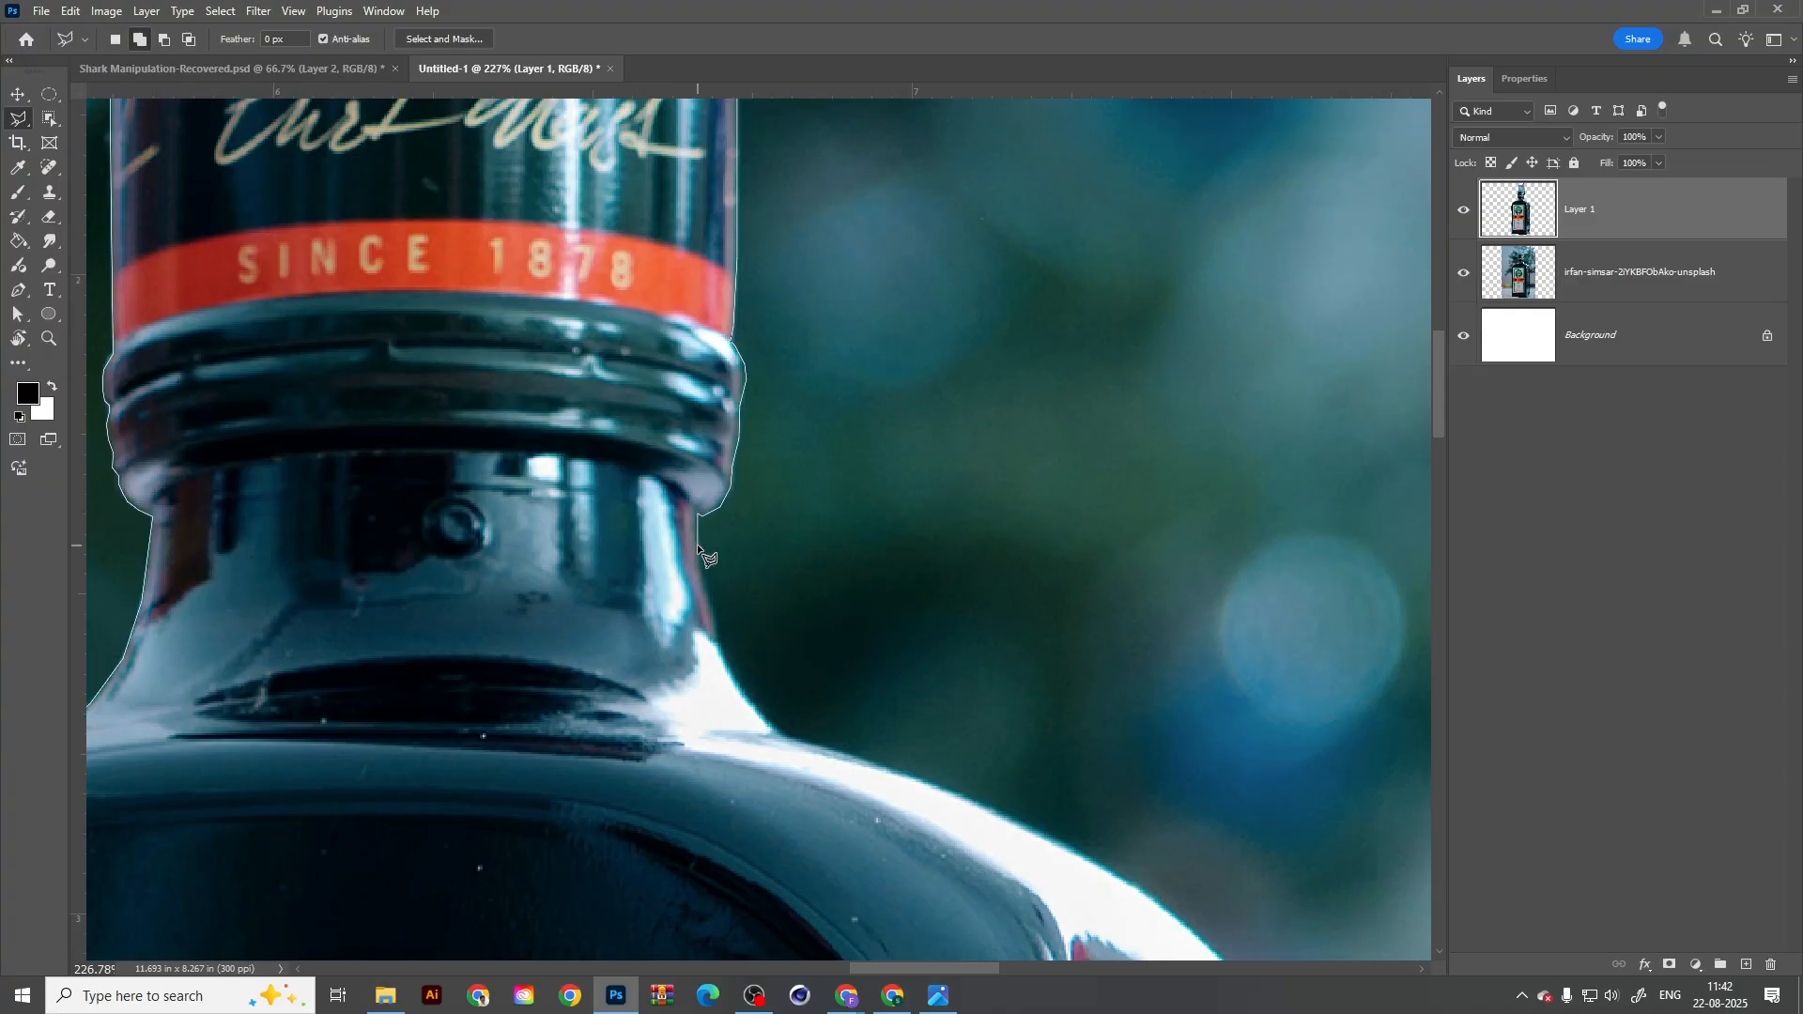
click(695, 544)
drag(713, 615, 598, 429)
click(593, 420)
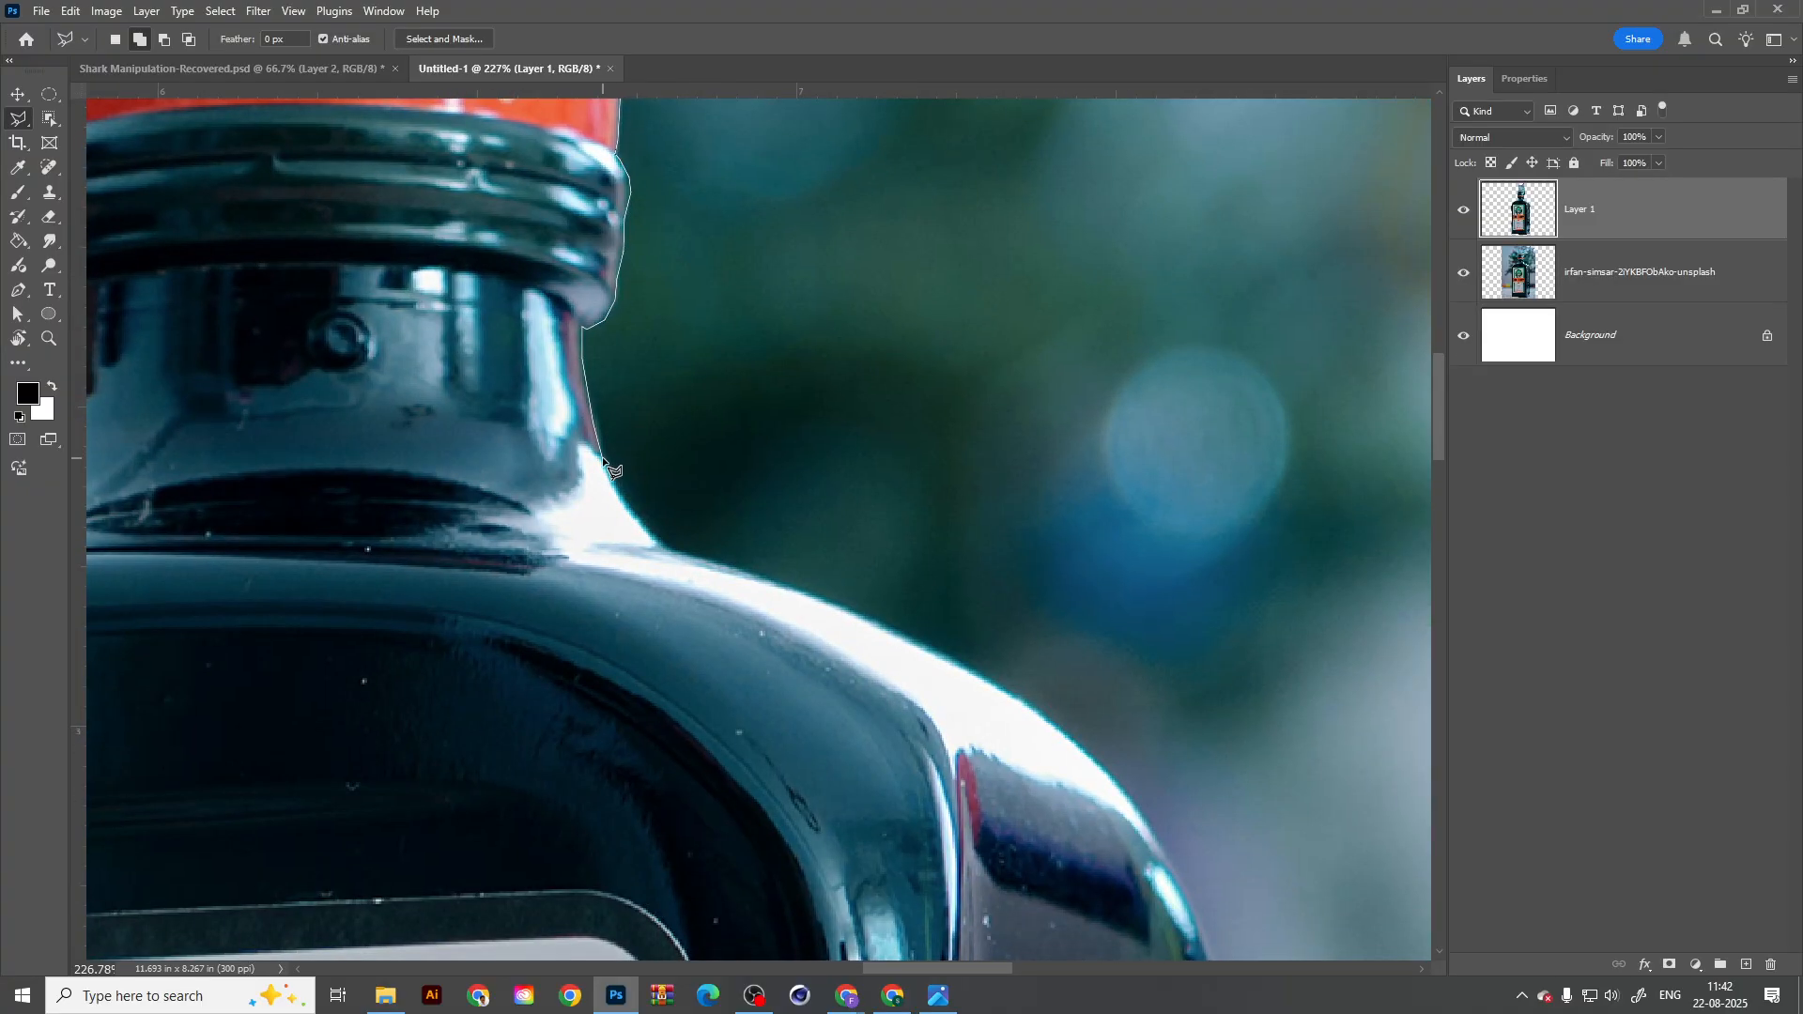
click(622, 499)
click(674, 551)
Step: Continue the polygonal lasso outline along the sloping bright edge of the bottle's right shoulder
click(767, 580)
drag(918, 518, 777, 265)
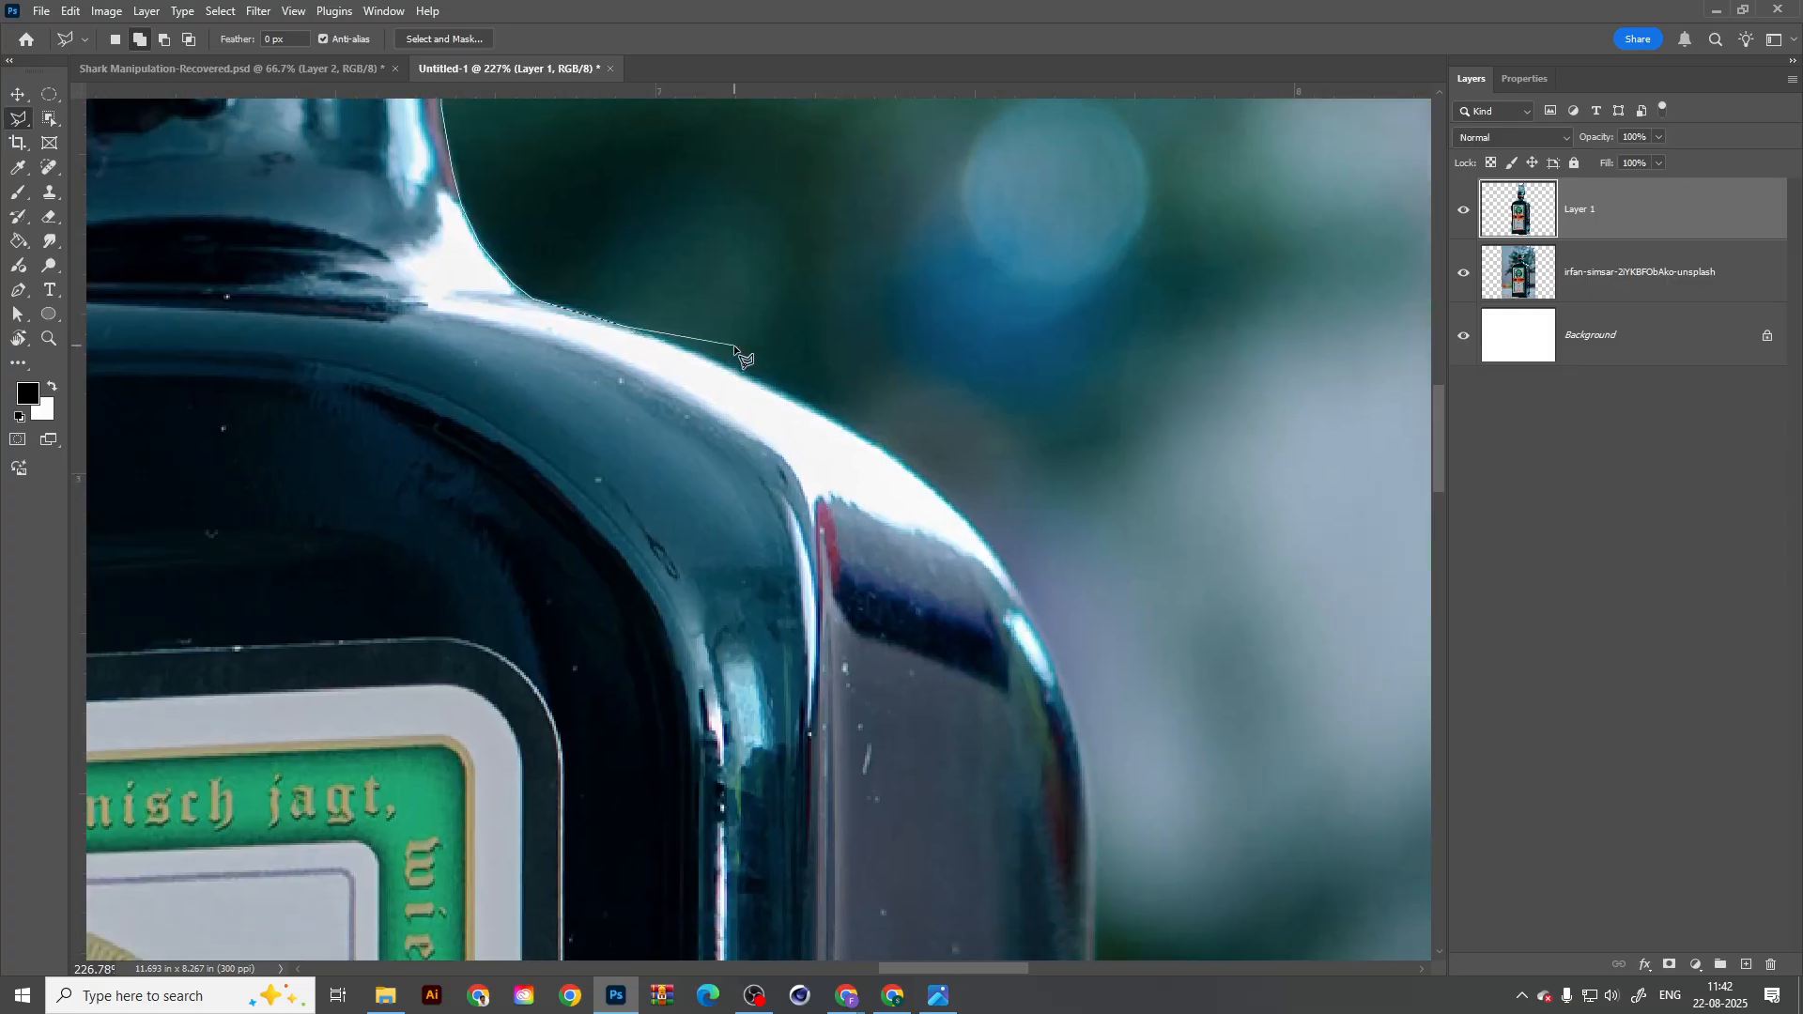
click(737, 373)
click(832, 418)
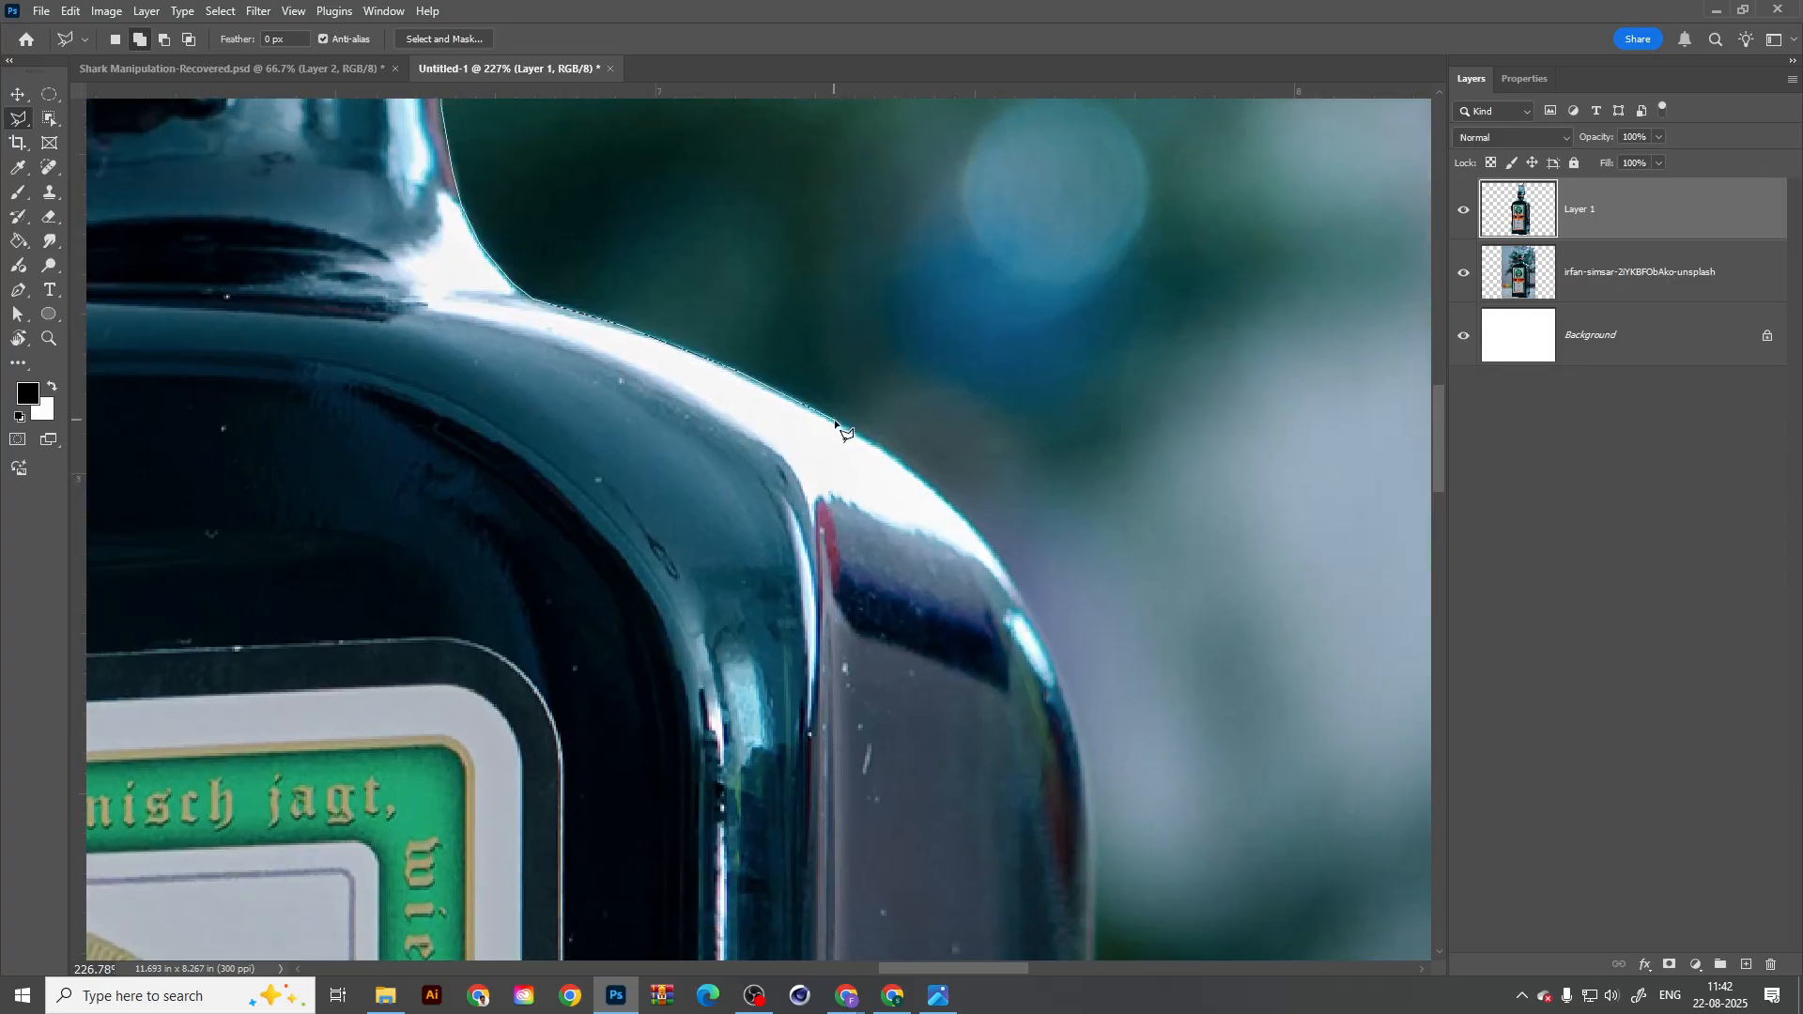
click(913, 468)
drag(1029, 596, 842, 375)
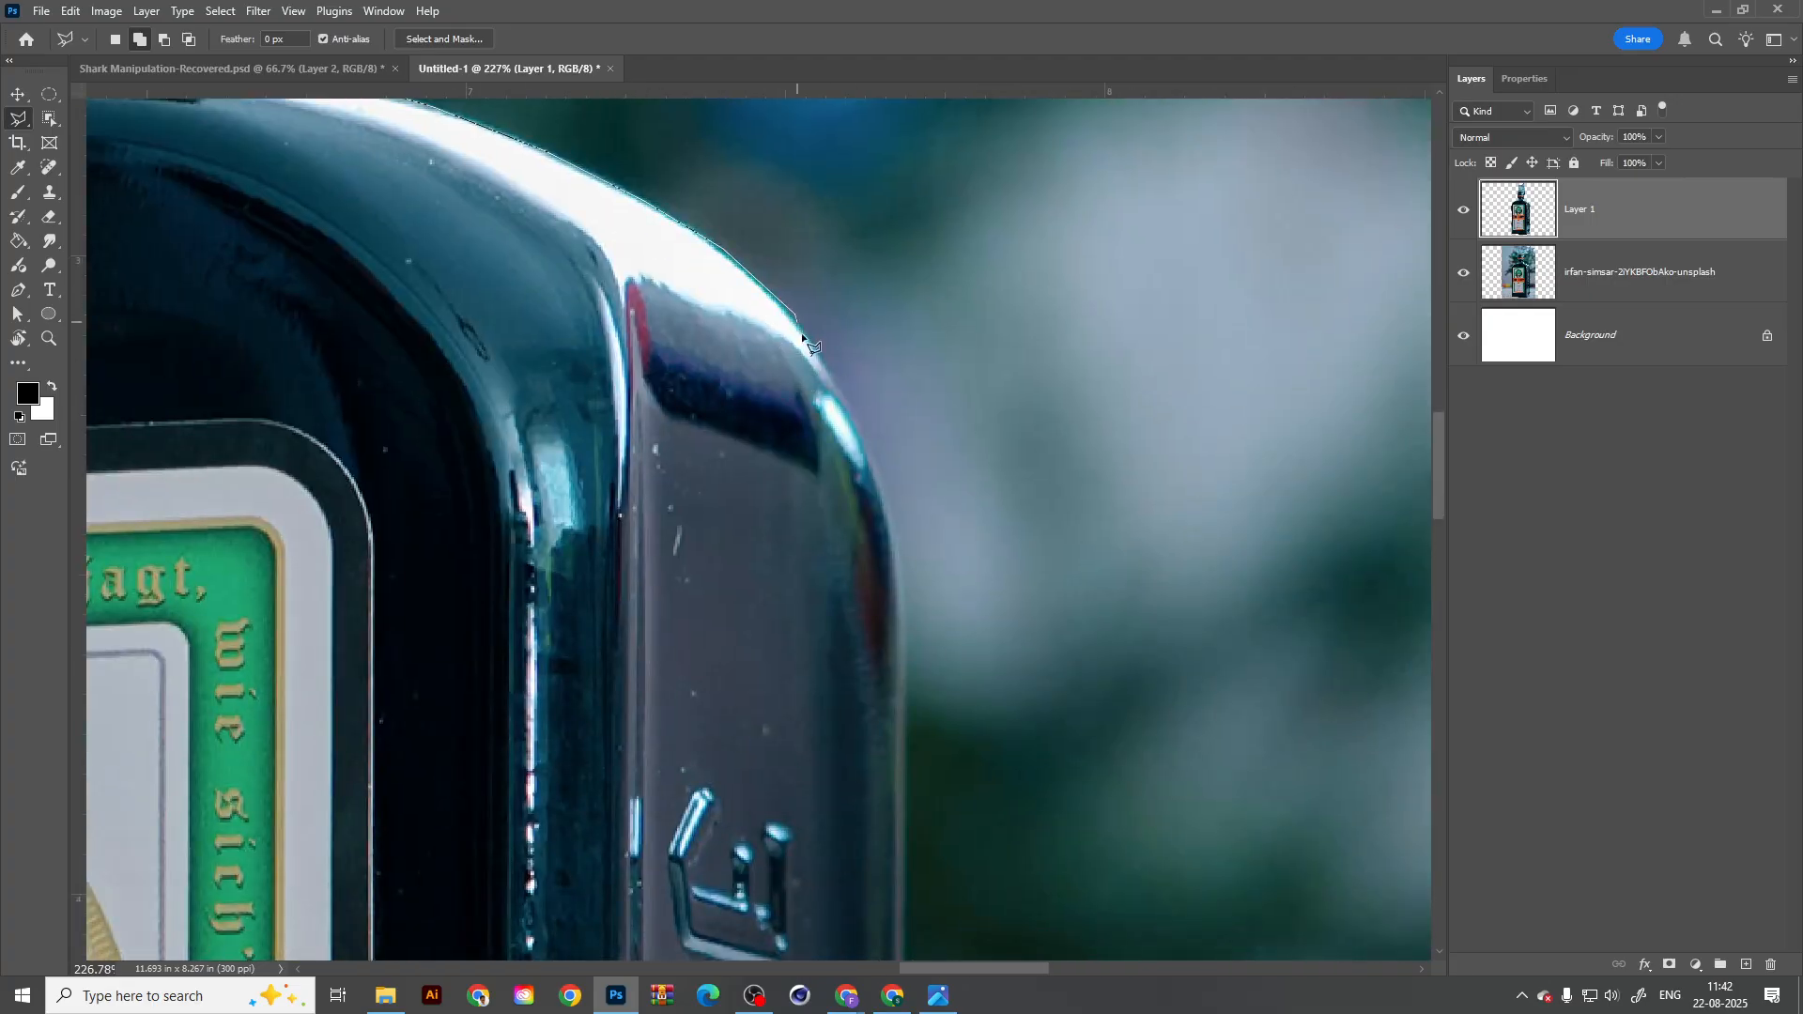
Step: Trace the polygonal lasso outline around the lower curve of the right shoulder onto the bottle's straight right side
click(815, 352)
click(849, 414)
click(879, 490)
click(894, 524)
click(906, 618)
drag(905, 742, 886, 413)
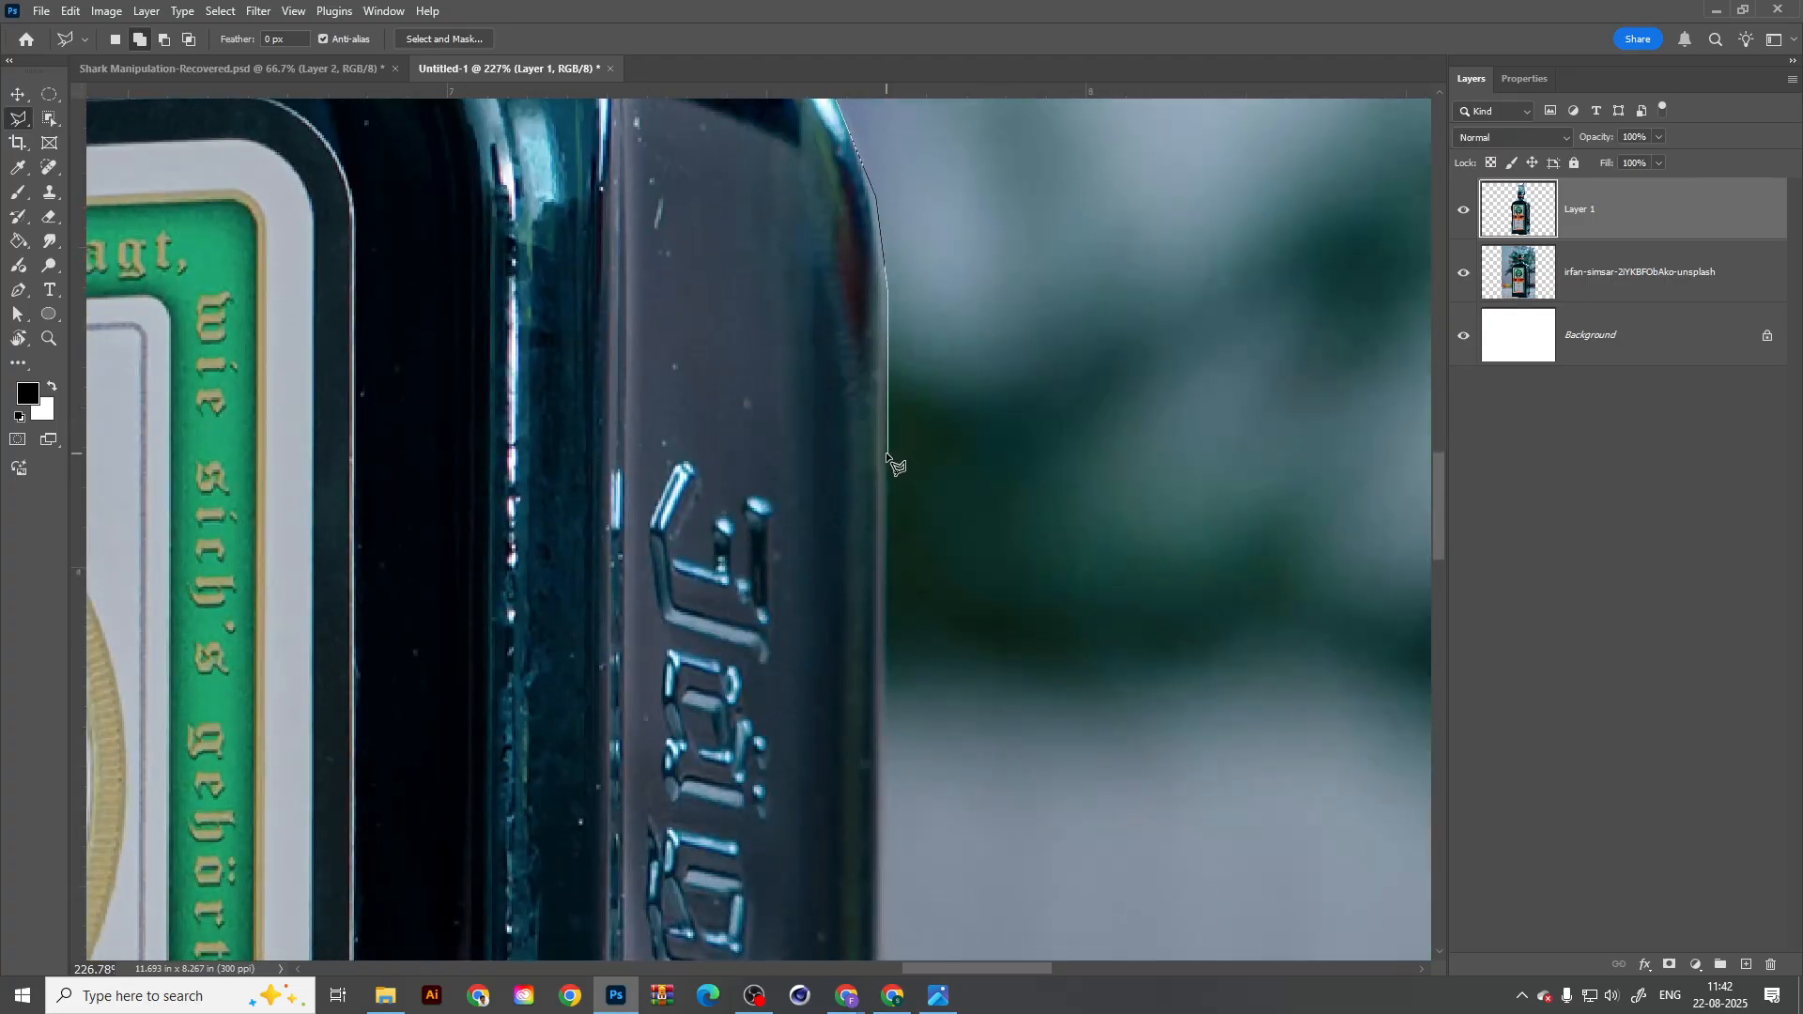
Step: Continue the polygonal lasso outline down the bottle's straight right edge alongside the embossed lettering
click(887, 454)
drag(897, 721, 882, 366)
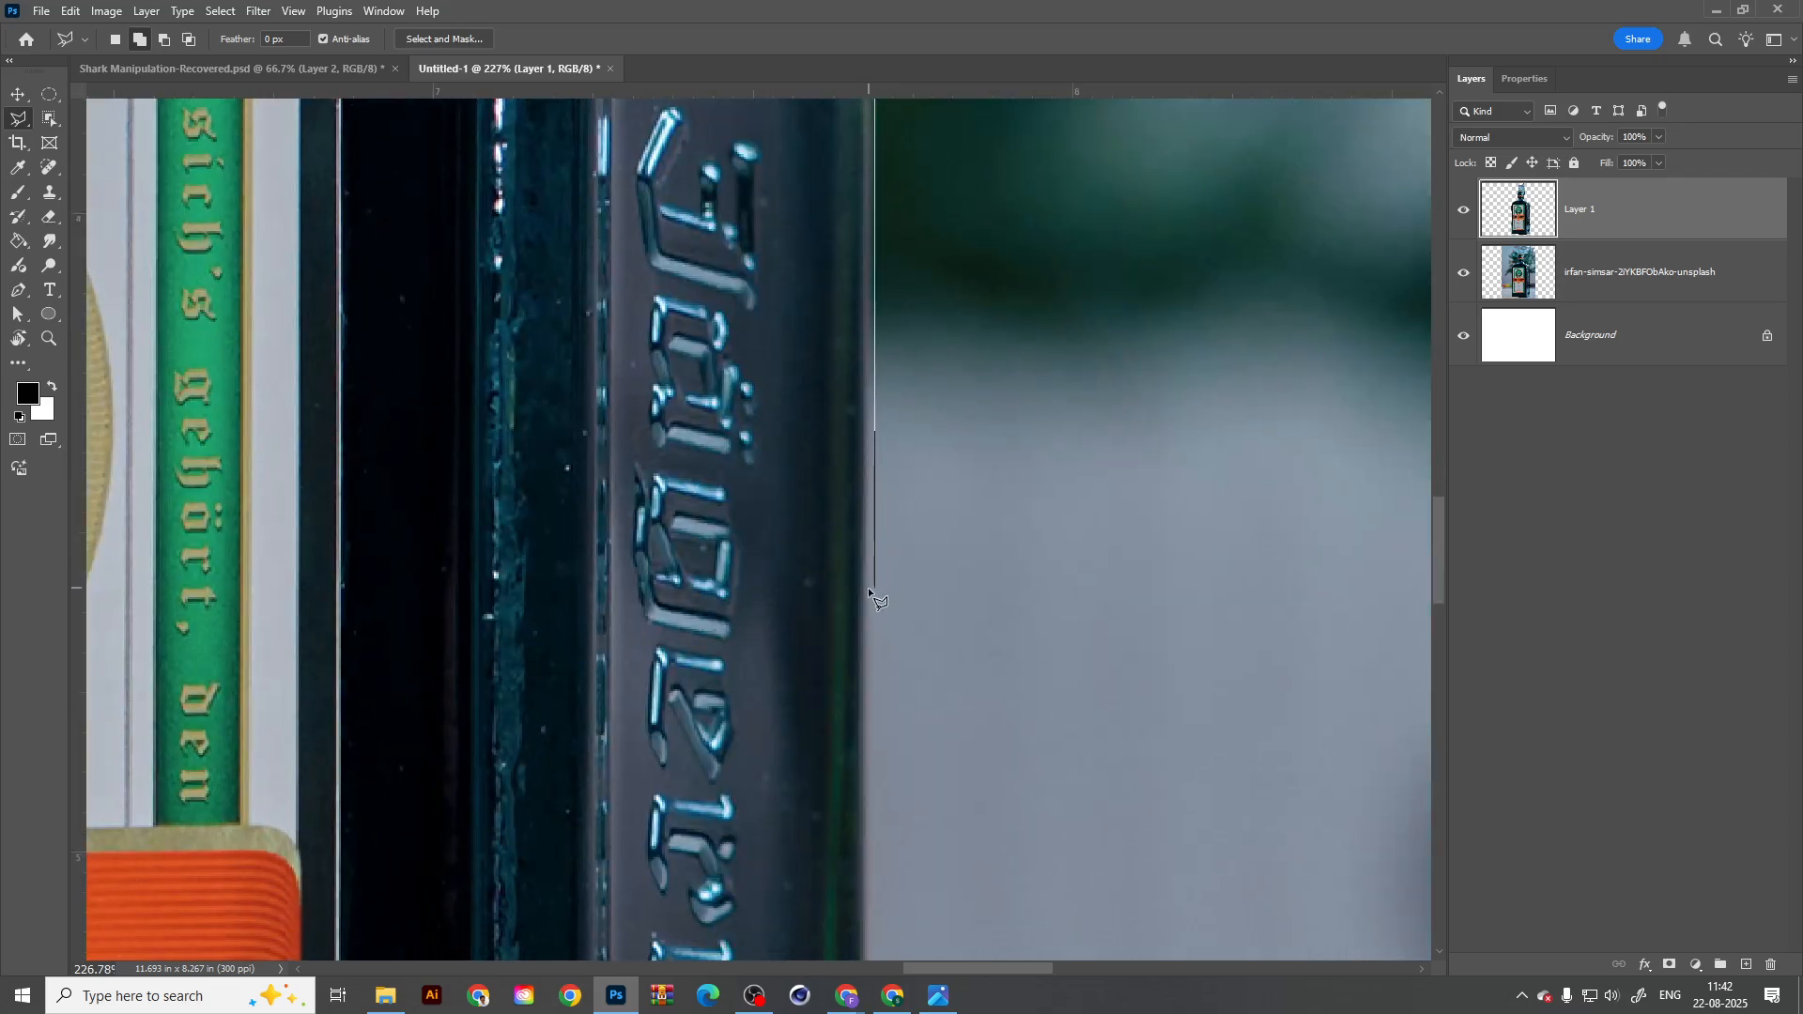
click(867, 588)
drag(791, 794, 757, 516)
drag(798, 892, 865, 629)
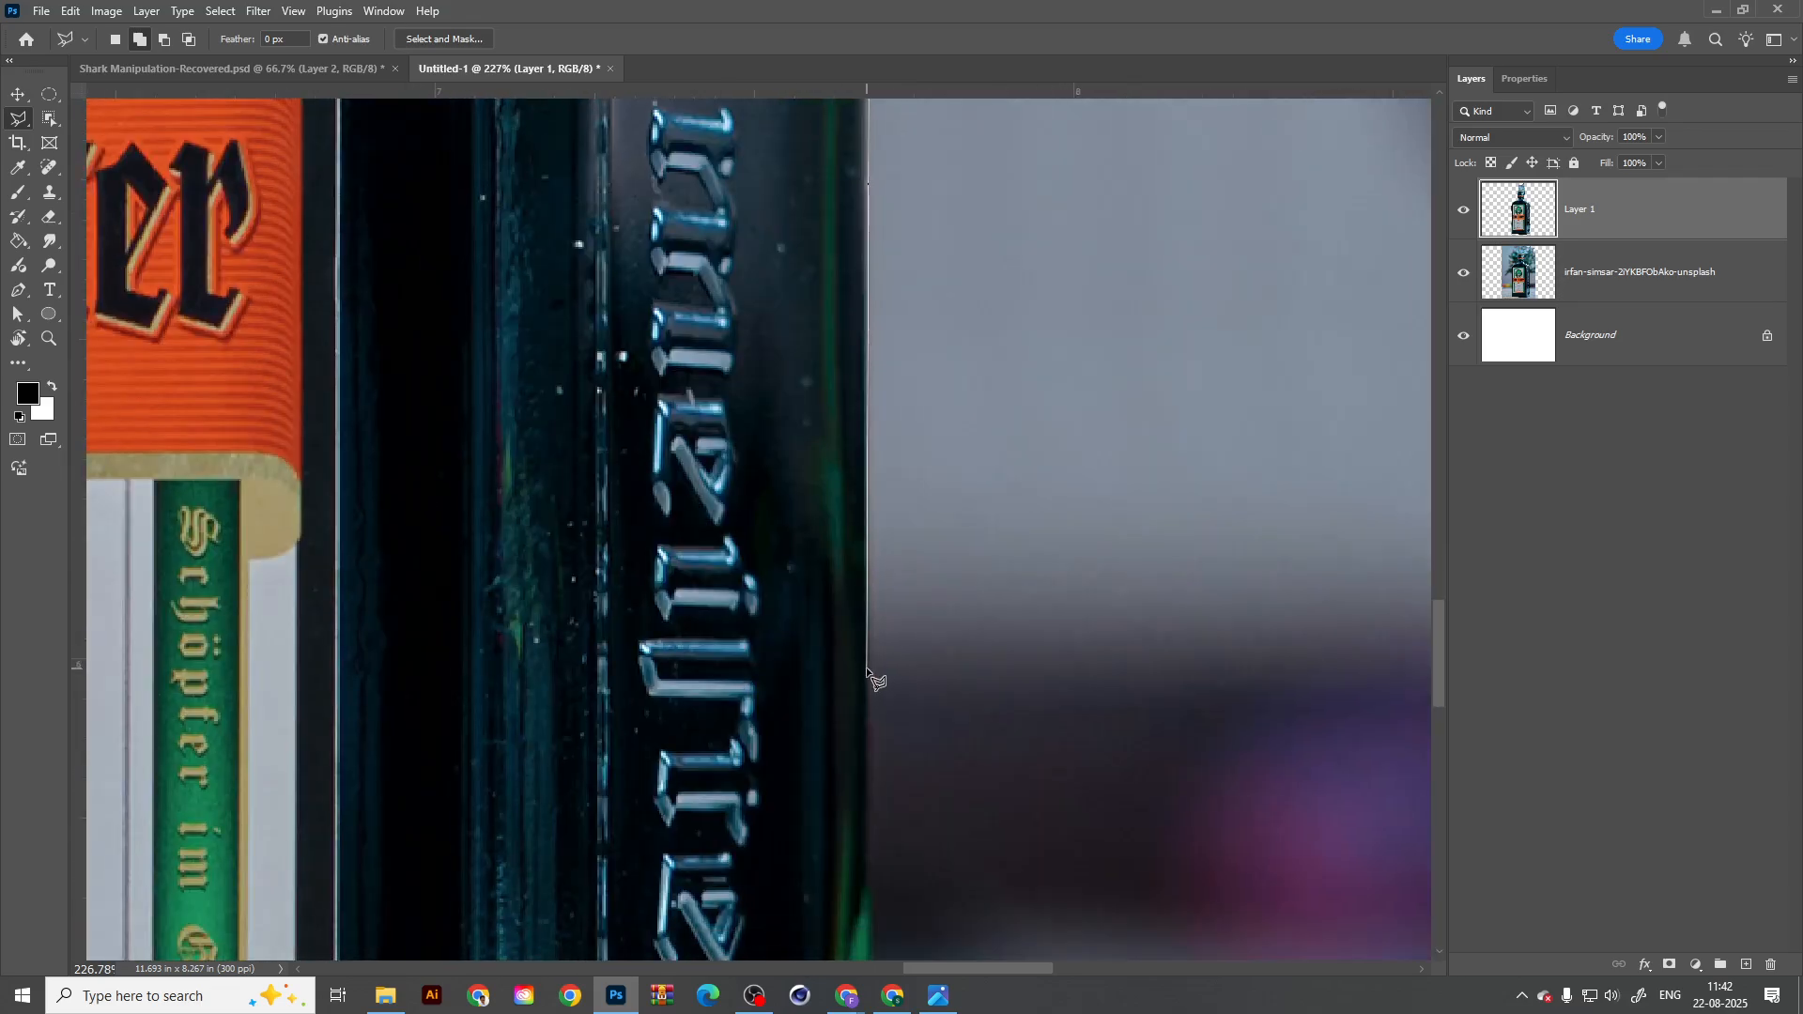
click(867, 670)
Step: Extend the polygonal lasso outline from the end of the embossed lettering down to just above the lower-right base corner
drag(842, 871, 761, 455)
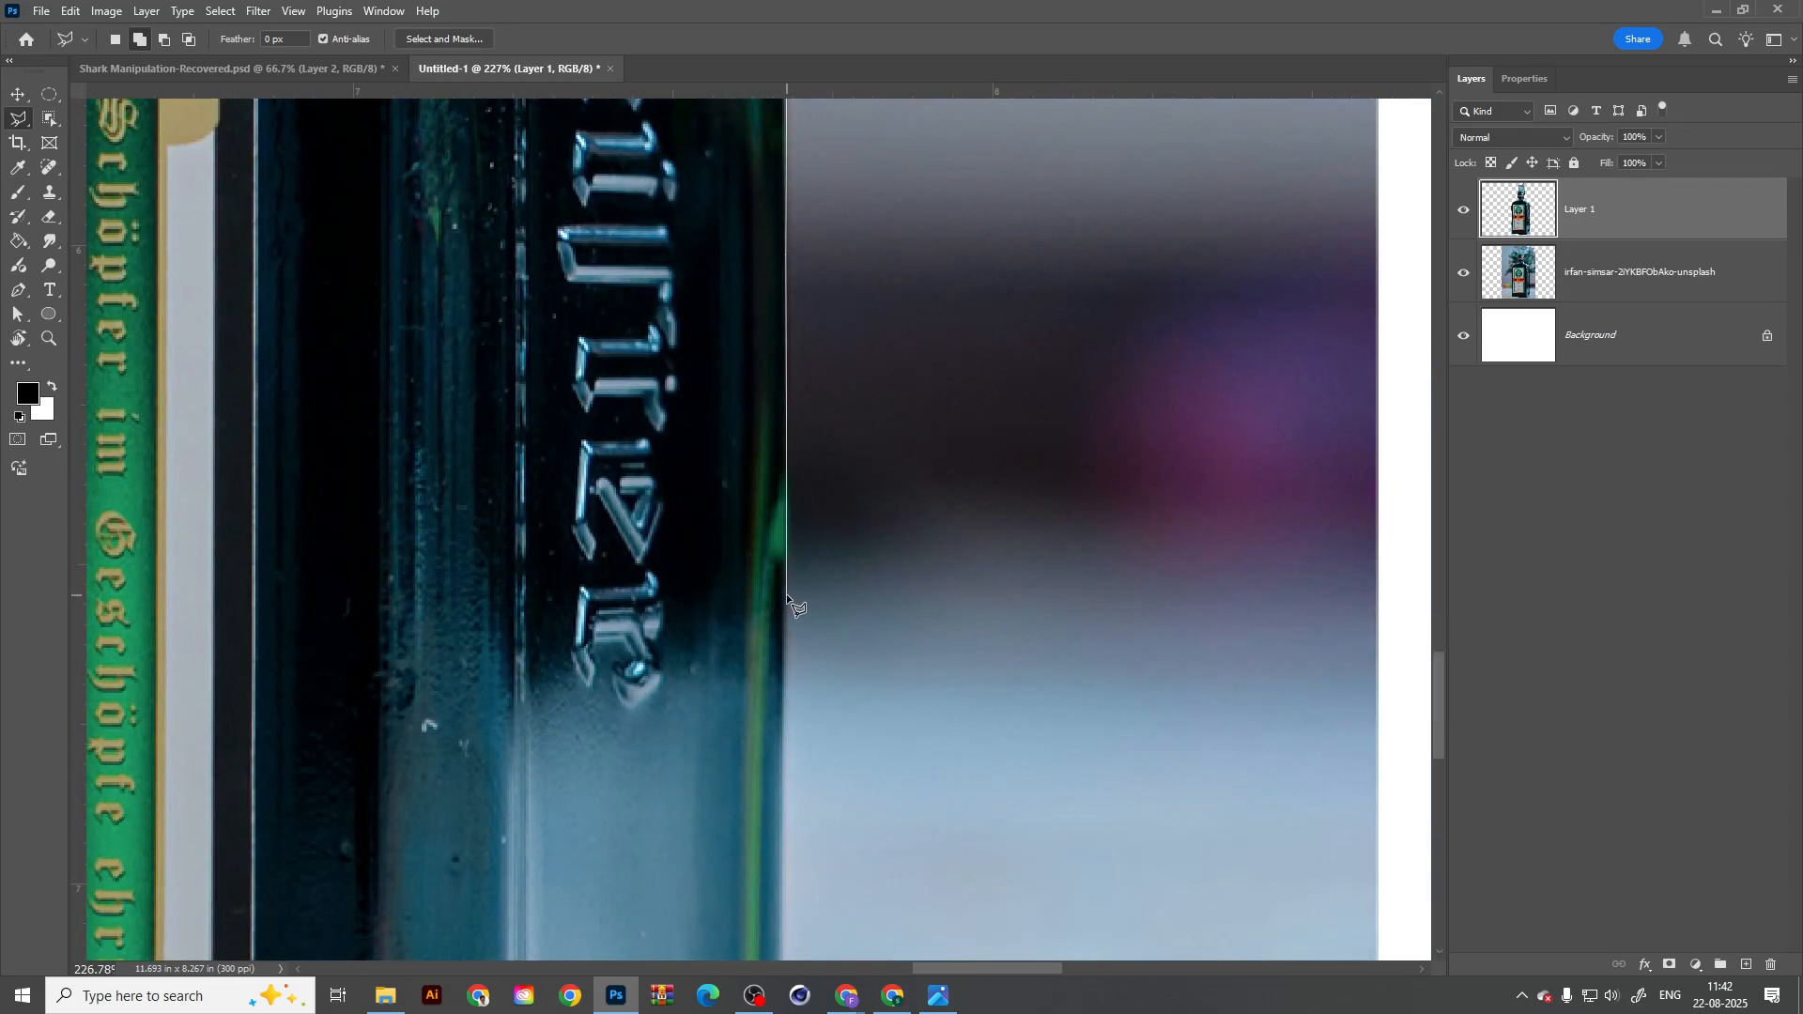
click(786, 594)
drag(772, 812, 741, 507)
click(768, 763)
drag(780, 844, 756, 282)
click(768, 492)
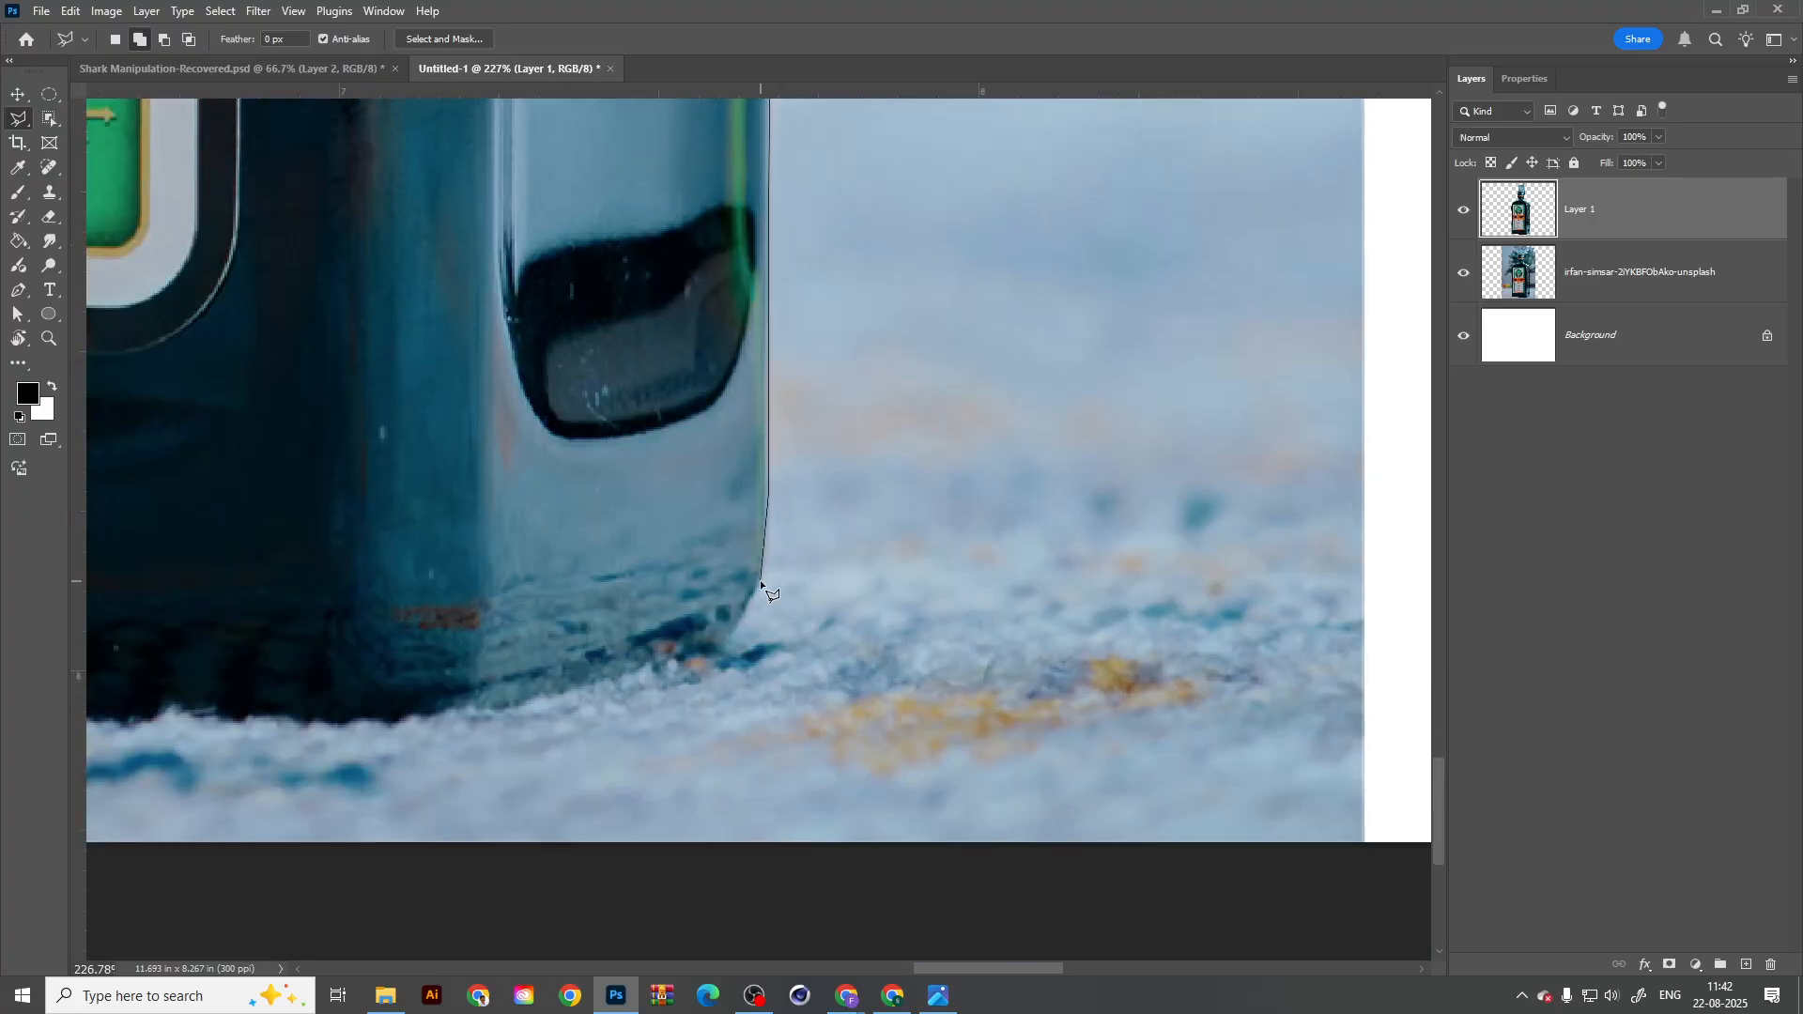
Step: Trace the polygonal lasso outline along the bottle's base and close it at the lower-left corner starting point
click(719, 651)
click(475, 710)
drag(475, 710, 899, 617)
click(875, 622)
drag(486, 655, 823, 666)
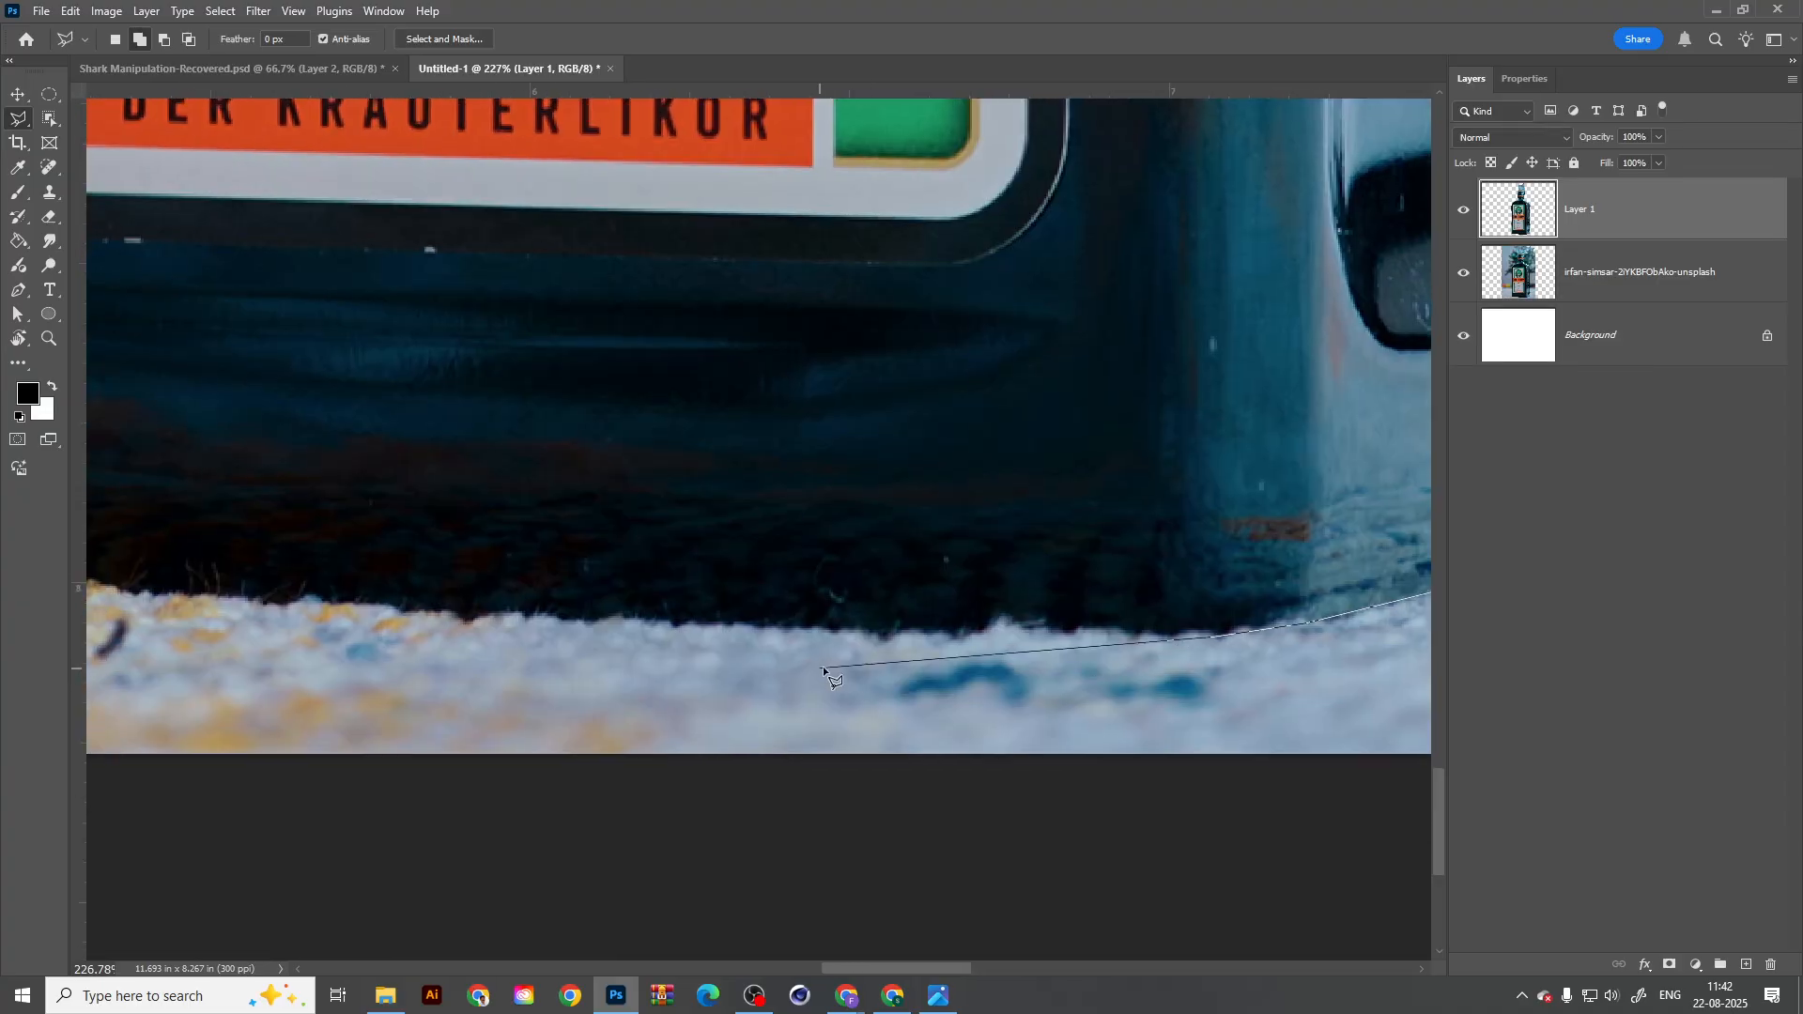
drag(543, 642, 891, 722)
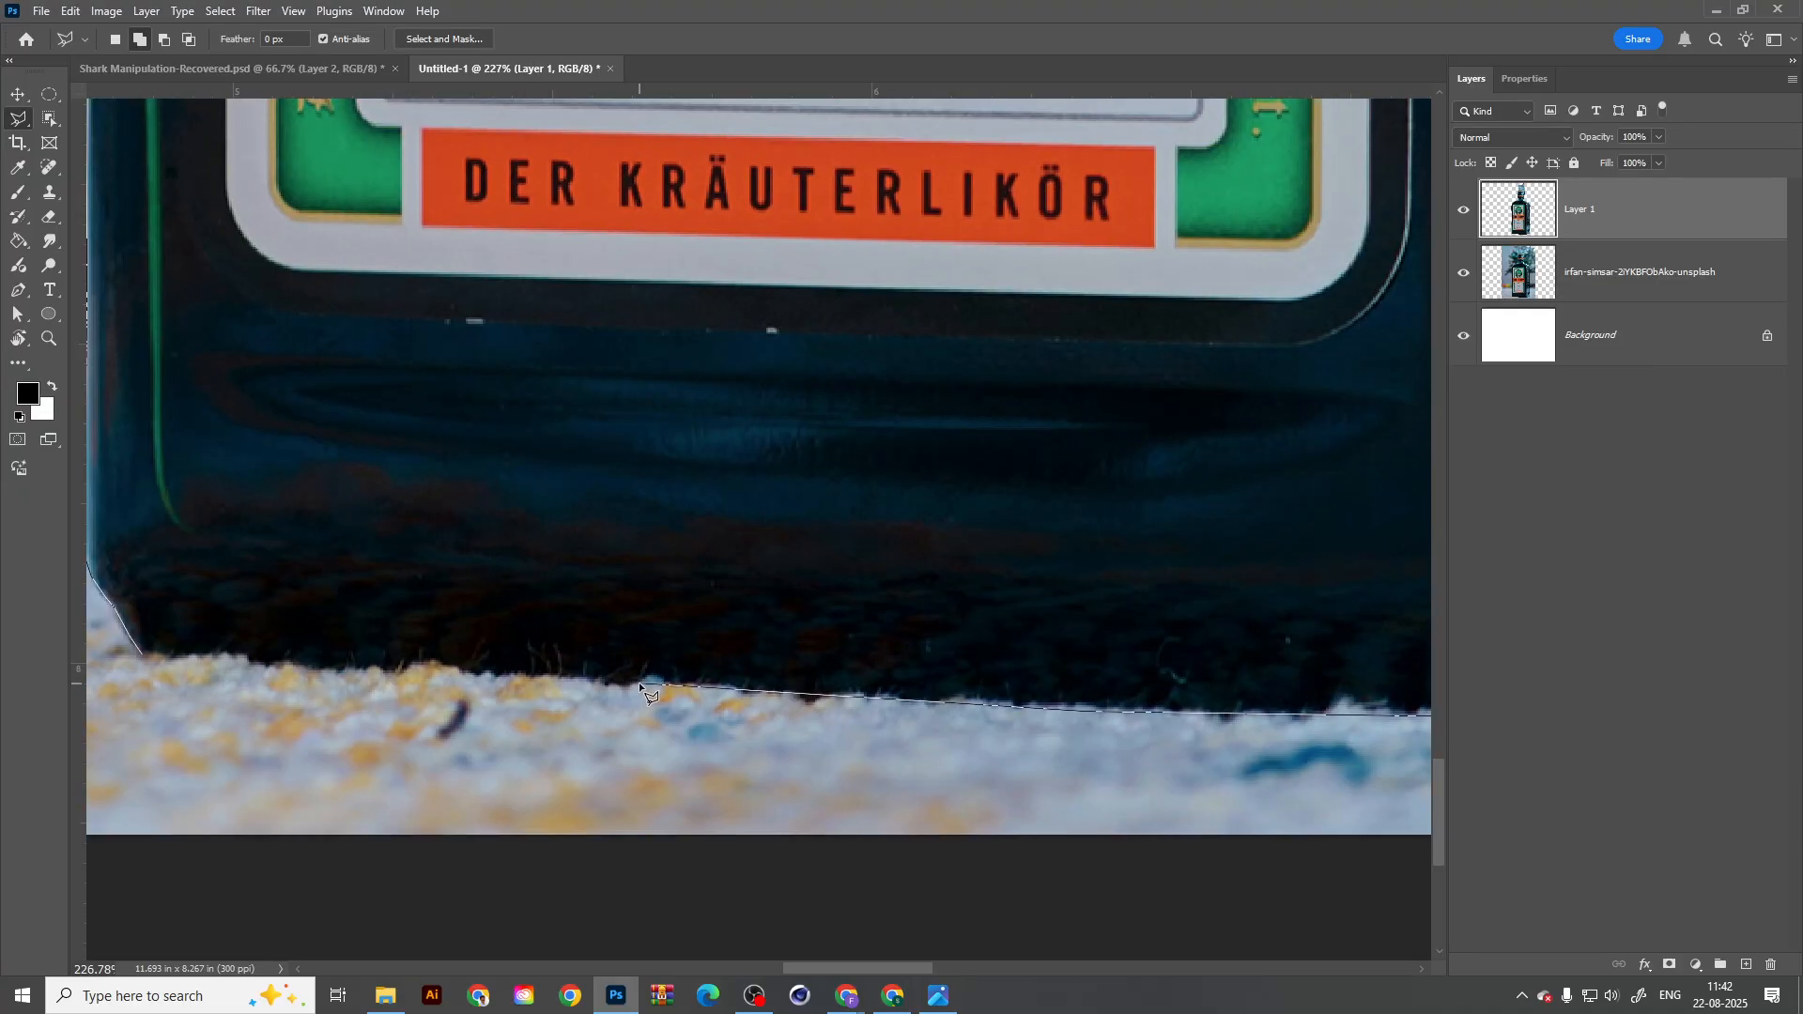
drag(285, 667, 425, 668)
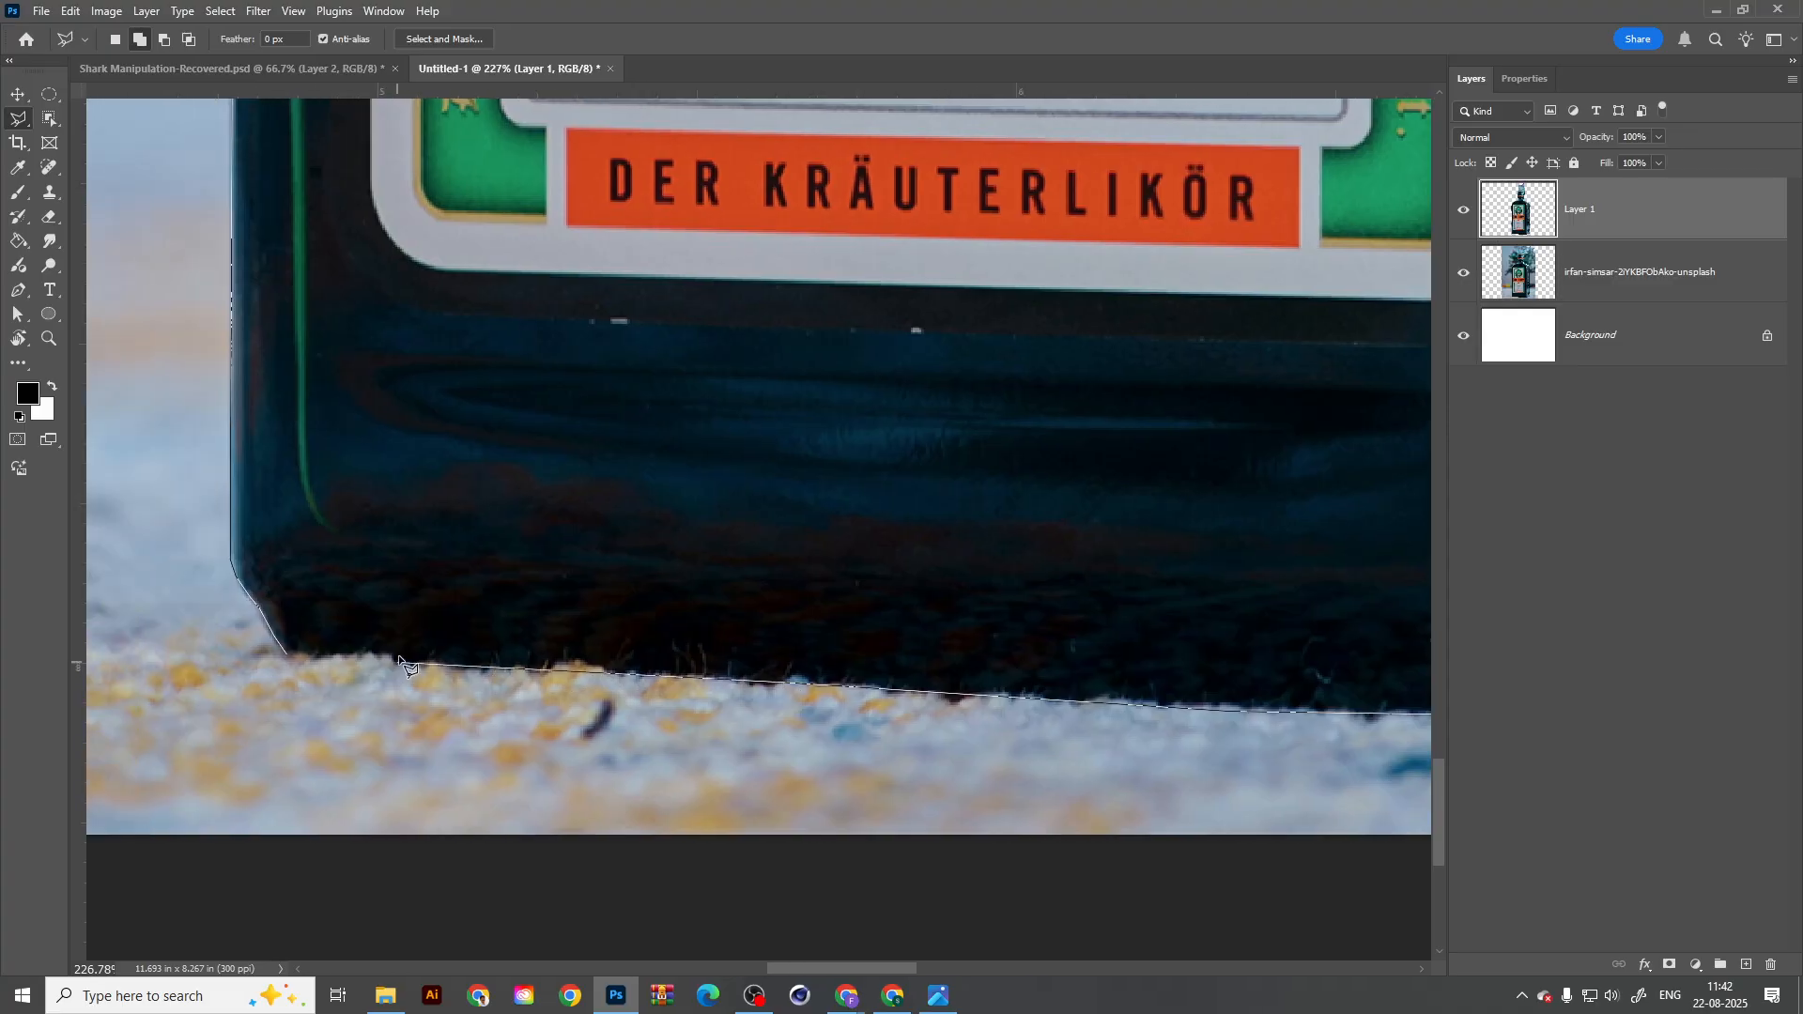
click(286, 653)
Step: Copy the selected bottle from the original photo layer onto a new layer and hide the photo layer
scroll(368, 740, down, 8)
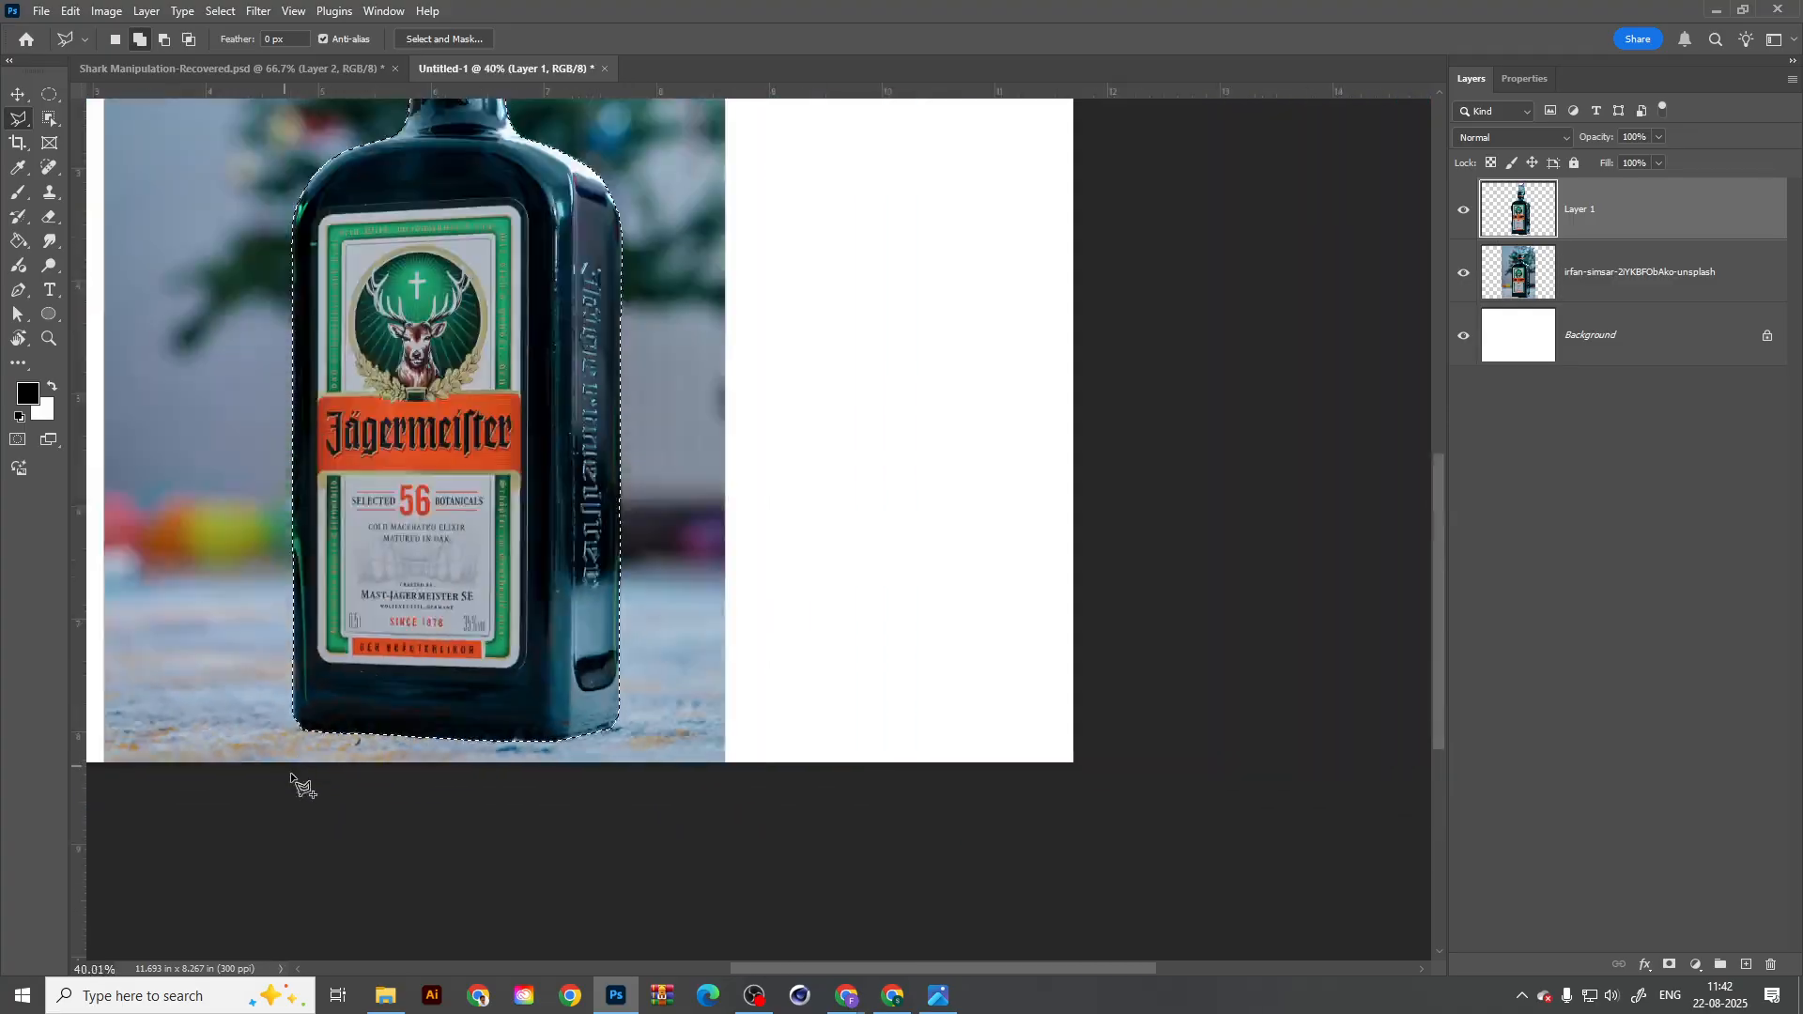
scroll(310, 802, down, 3)
scroll(558, 645, up, 2)
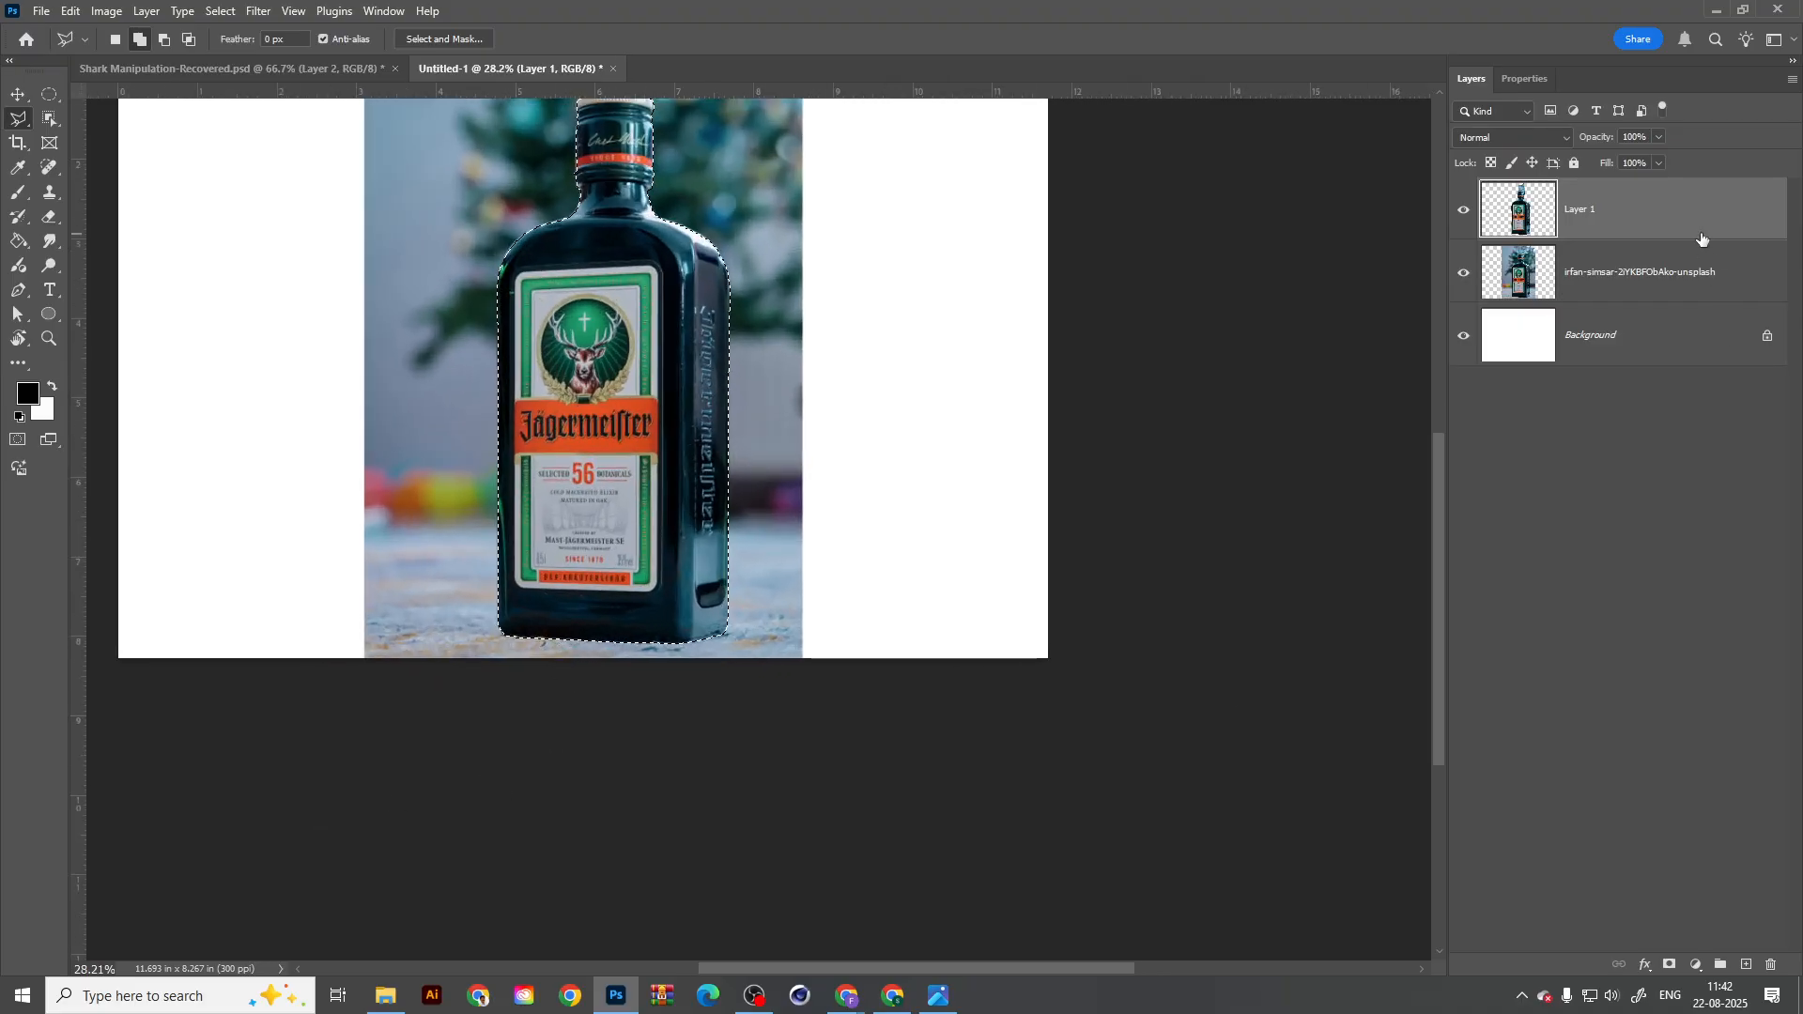
click(1616, 273)
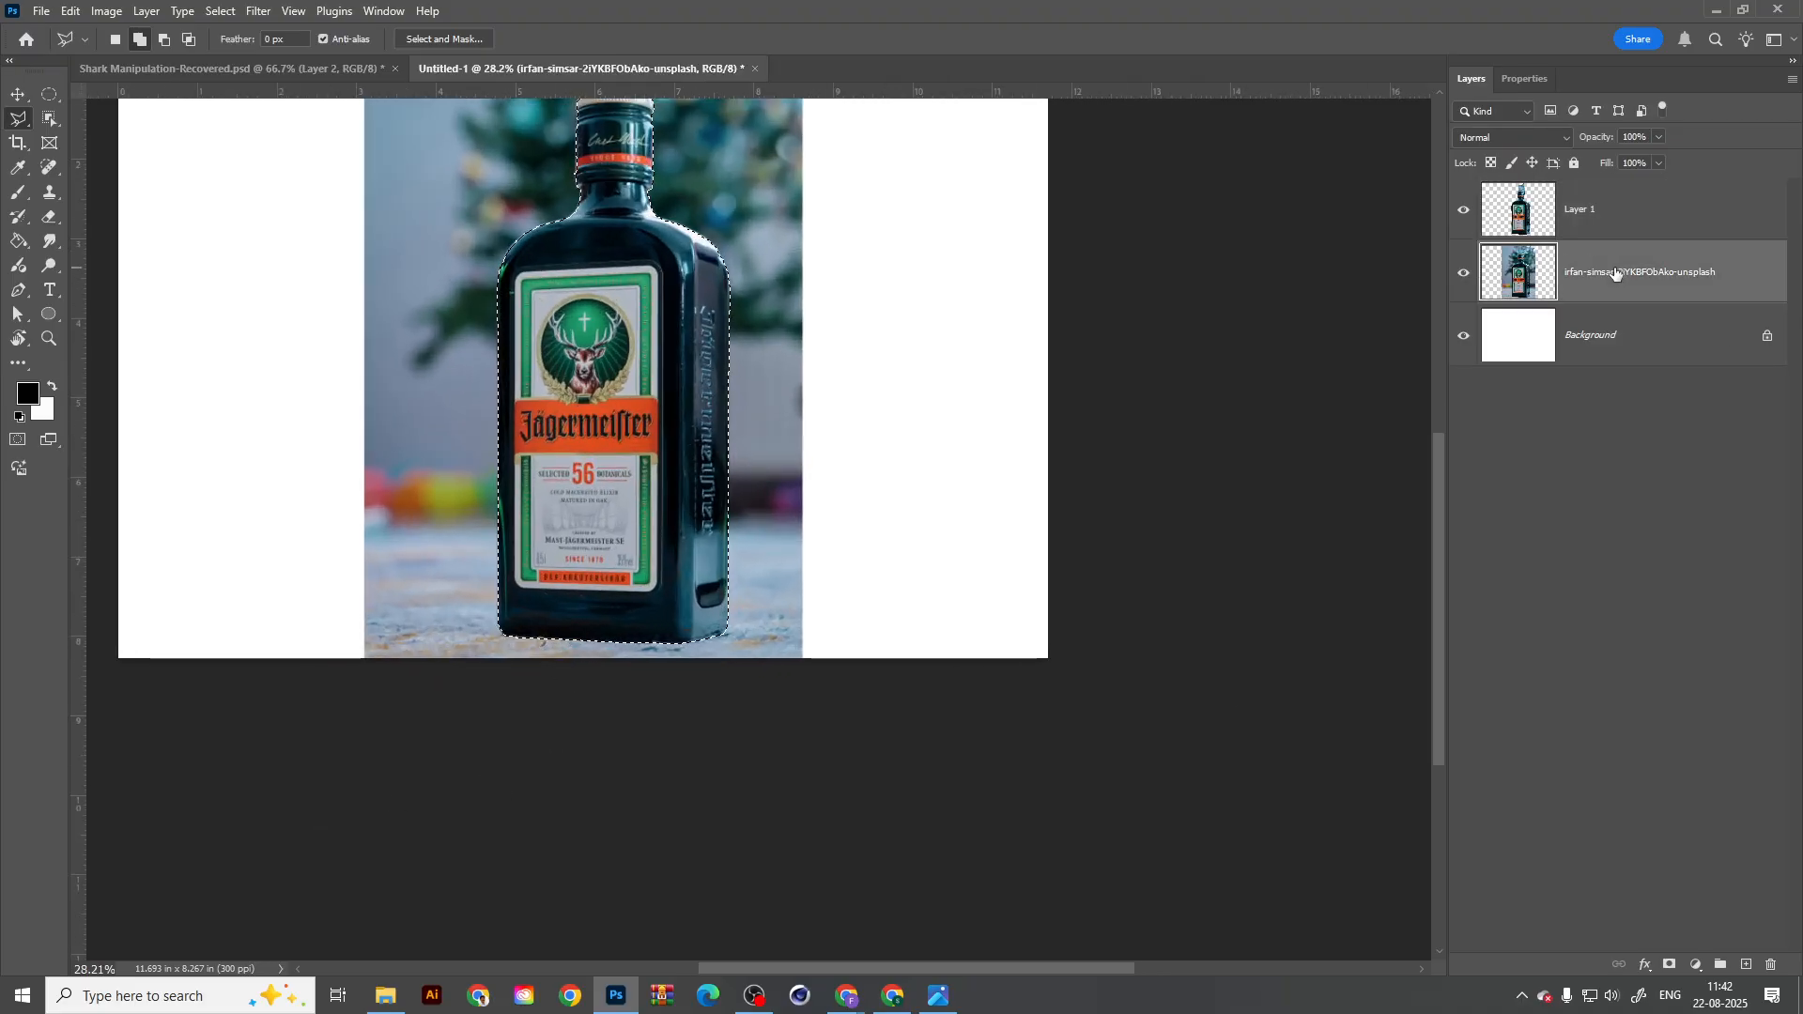
key(ctrl+j)
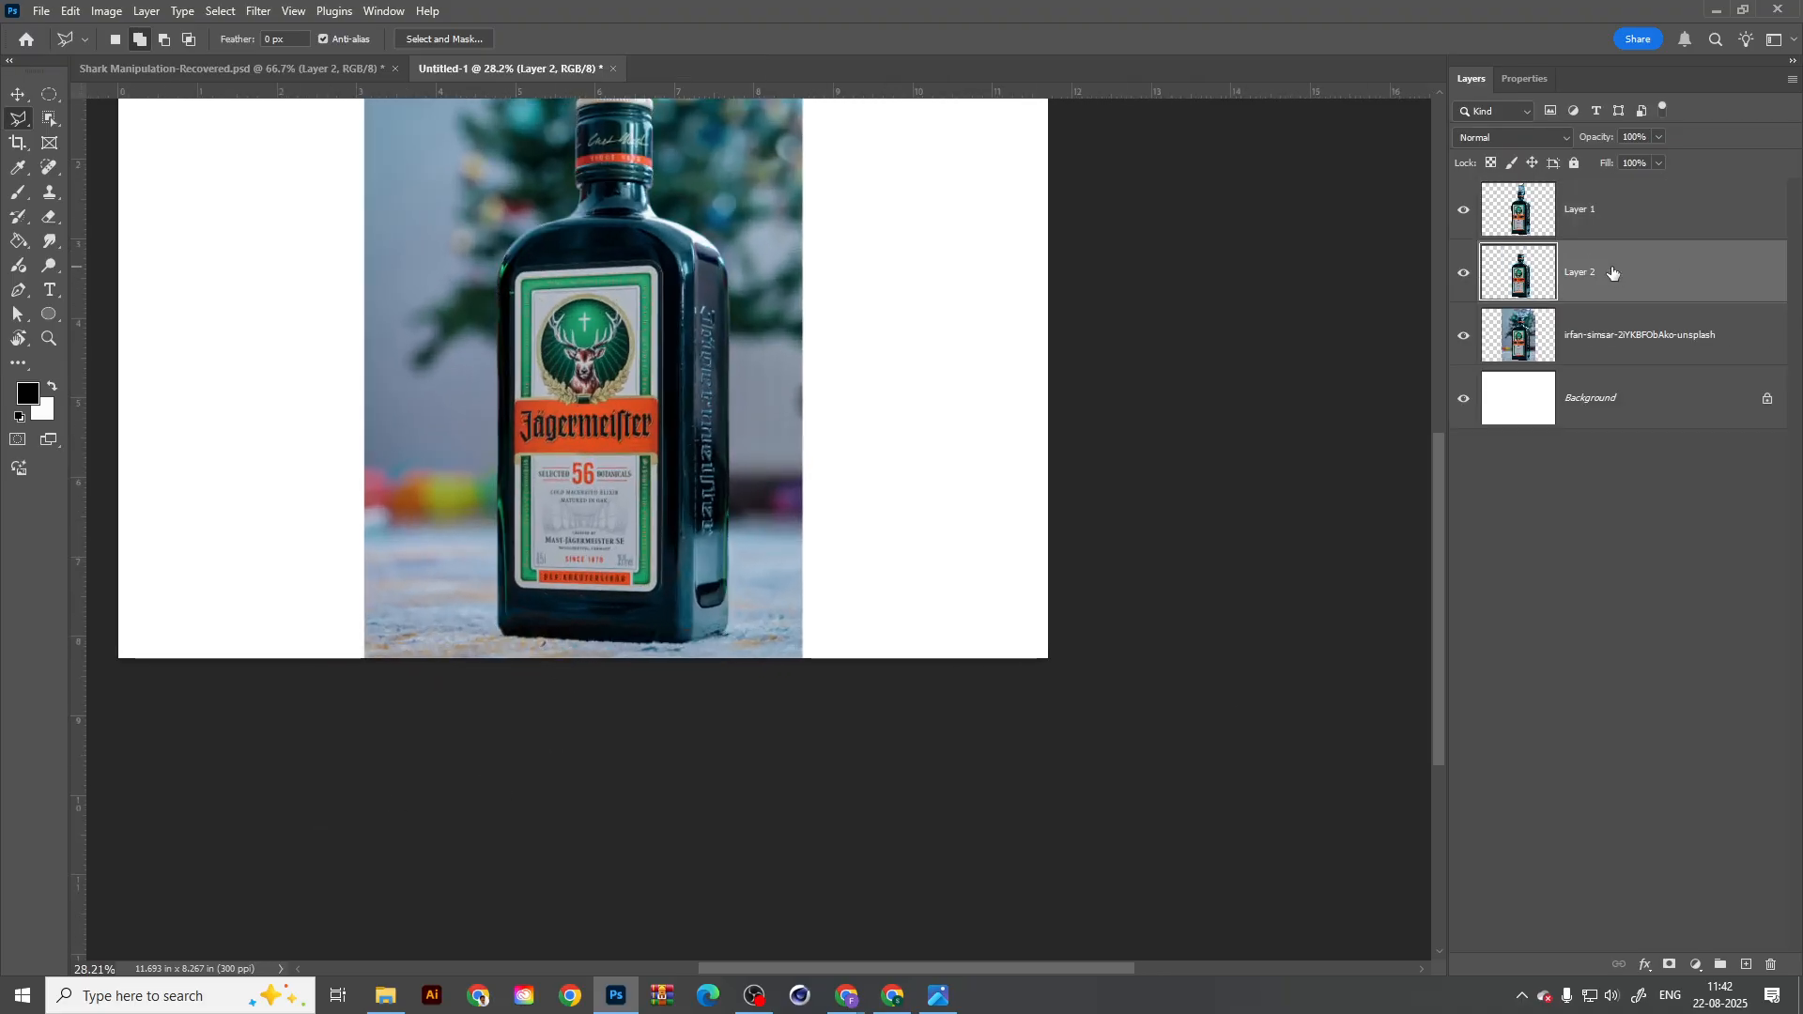
click(1462, 335)
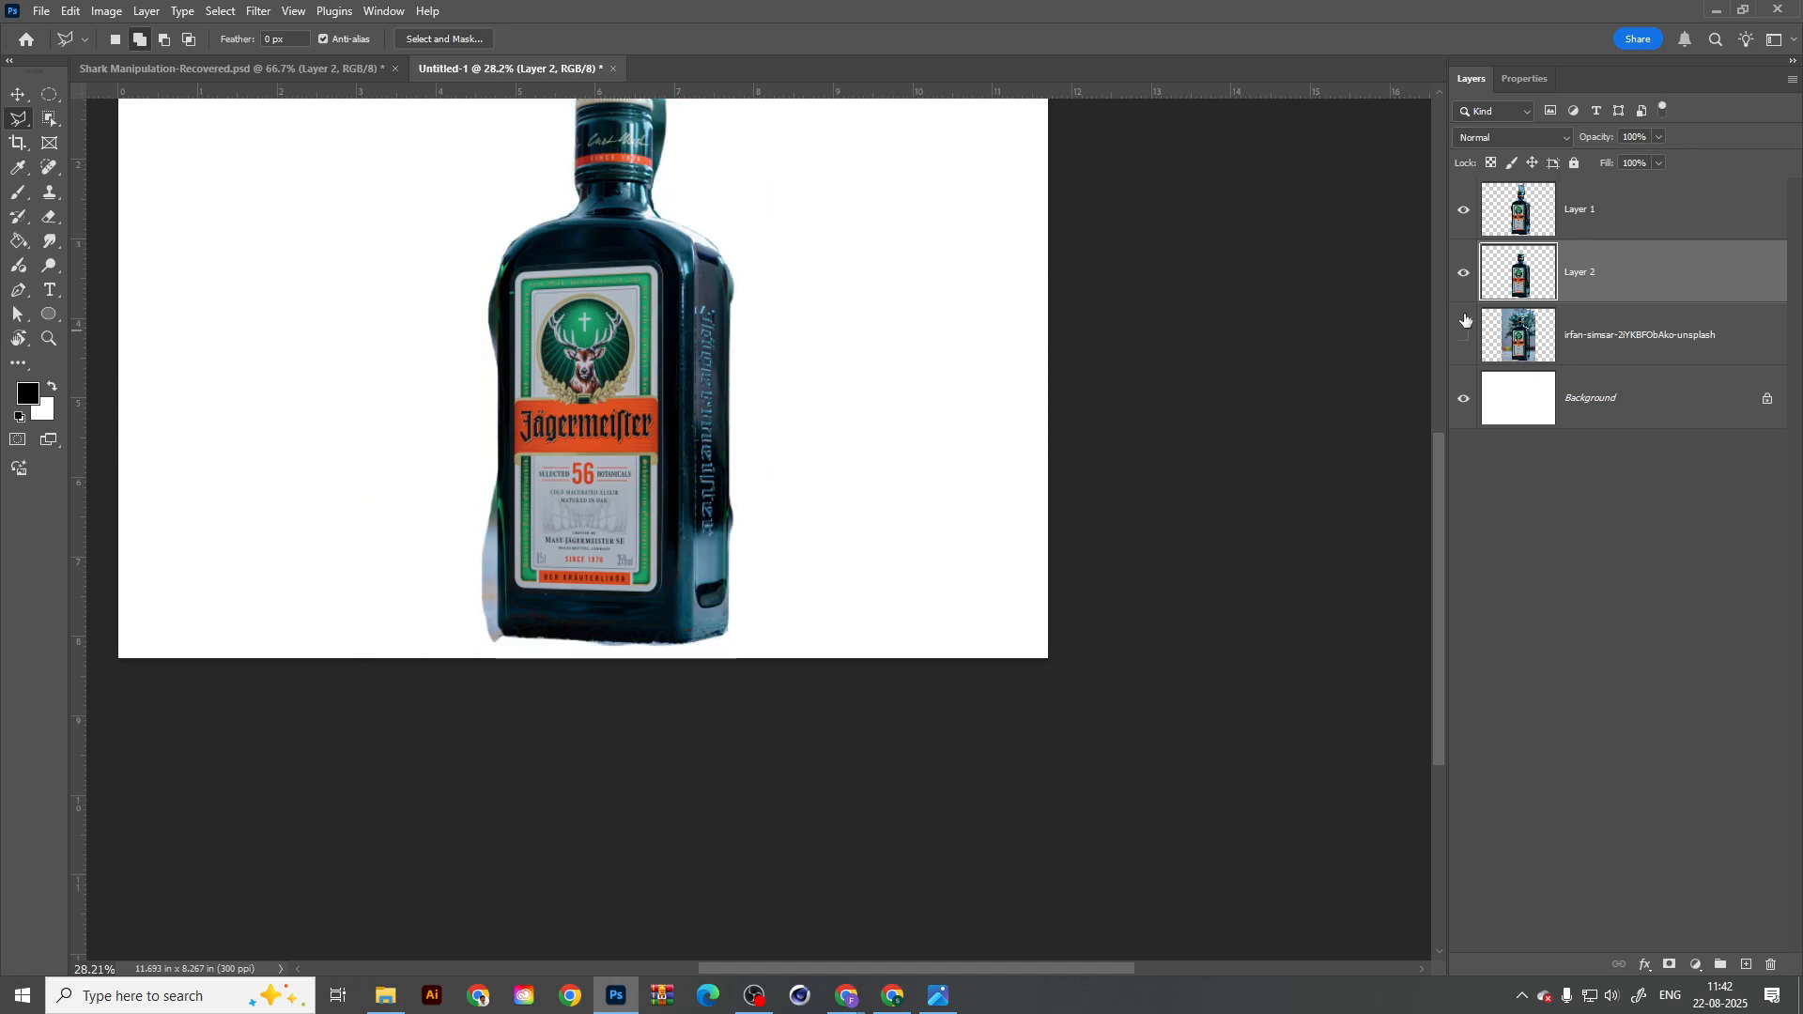
Step: Move the new bottle cut-out to the left of the rough lasso cut-out so both stand side by side
key(v)
drag(742, 385, 608, 380)
drag(368, 351, 329, 350)
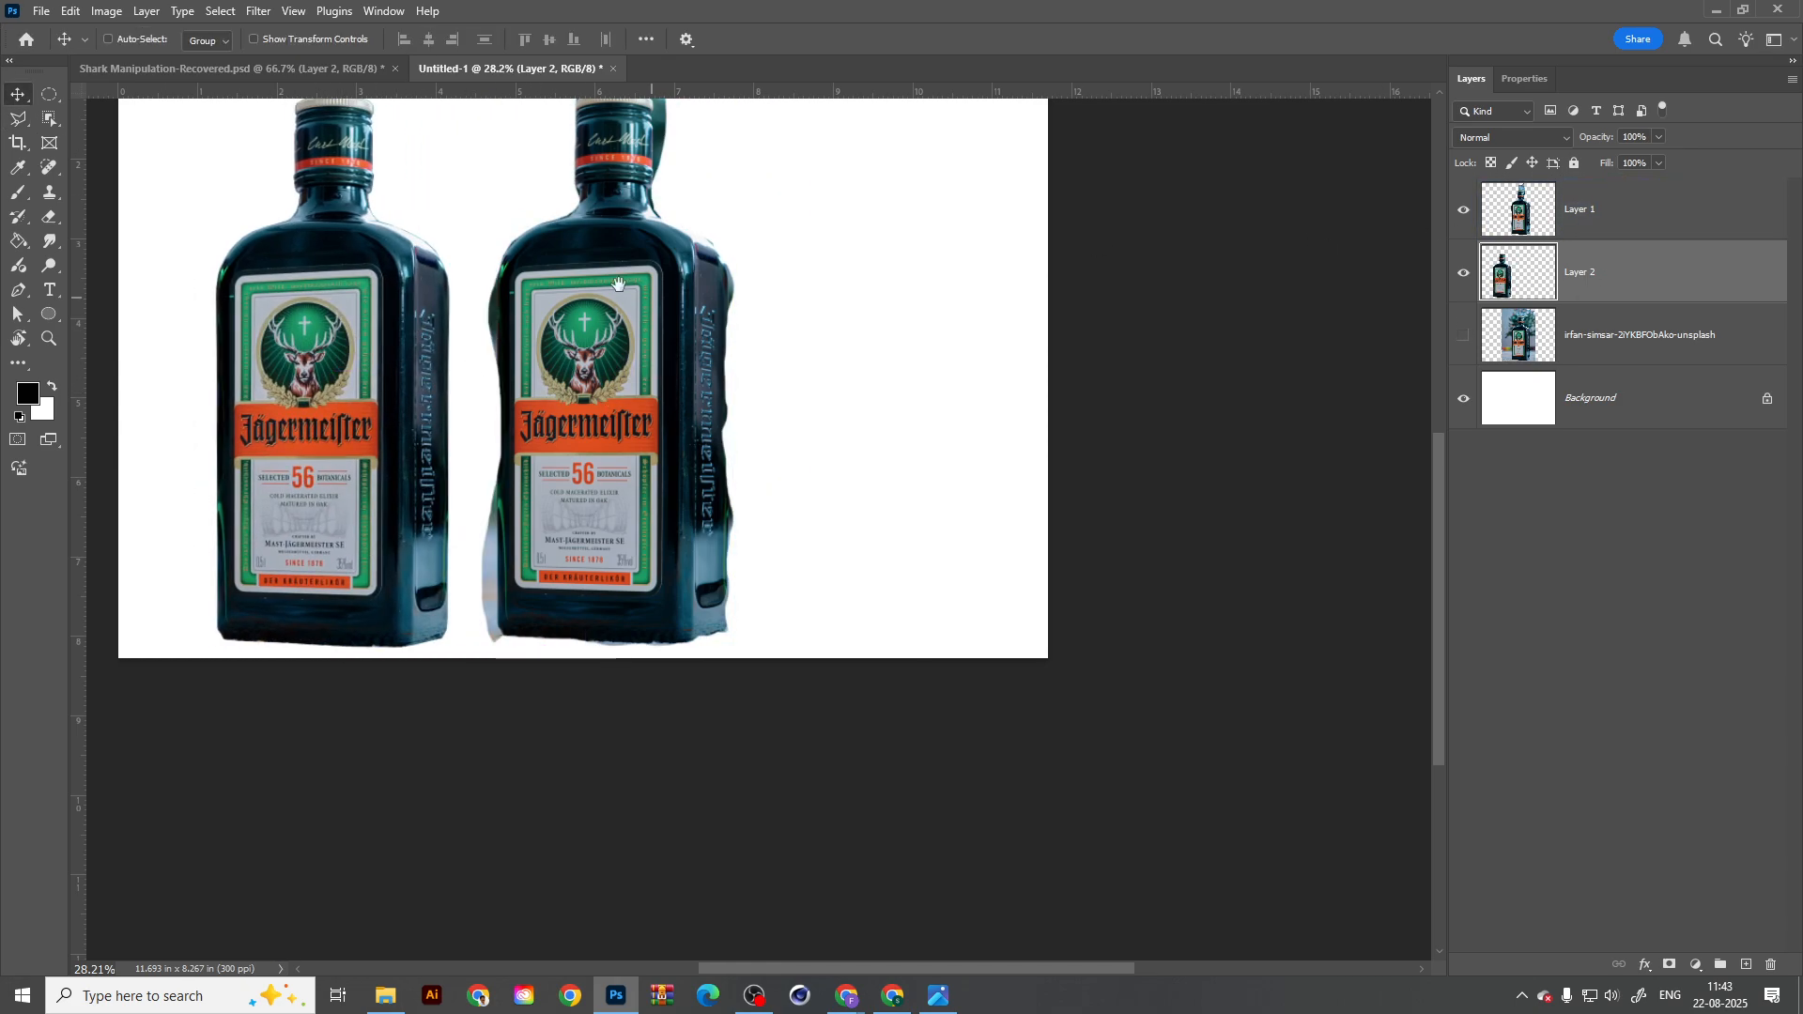
drag(596, 311, 613, 406)
drag(387, 540, 374, 499)
scroll(374, 500, down, 1)
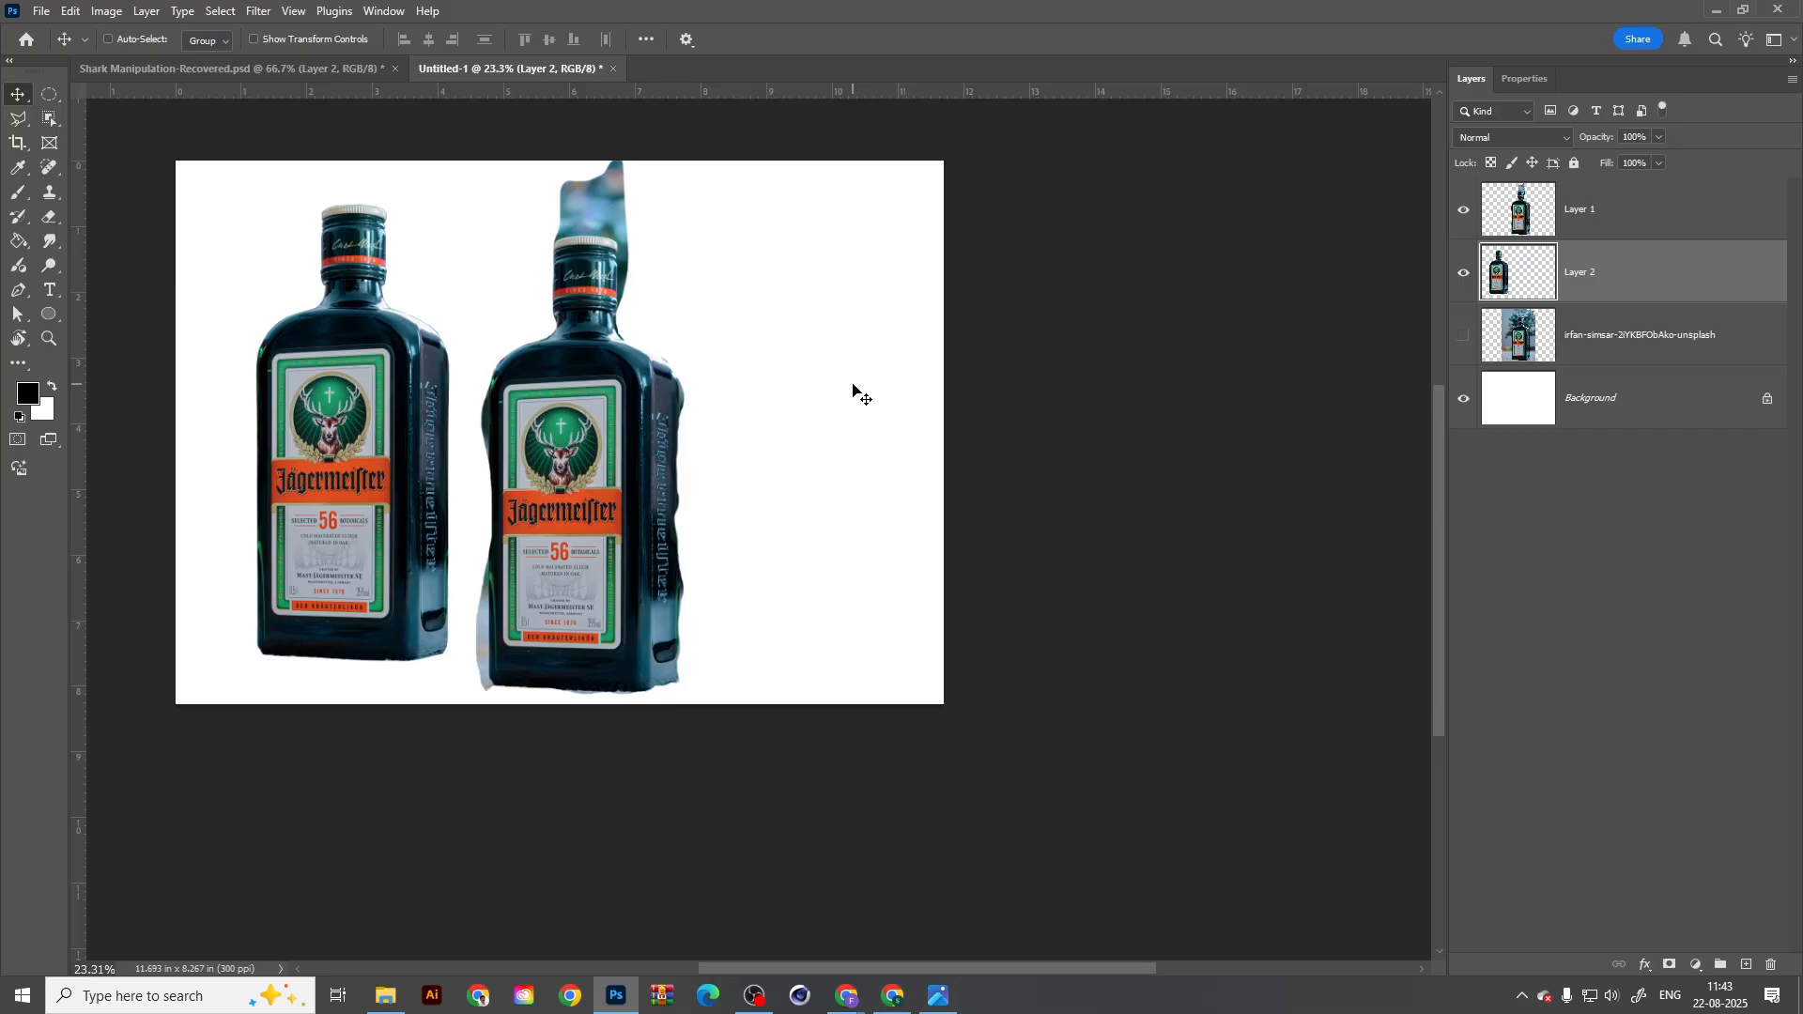
Step: Switch to the Downloads folder in File Explorer and preview the photo of the grey rhino under a cloudy sky
click(386, 995)
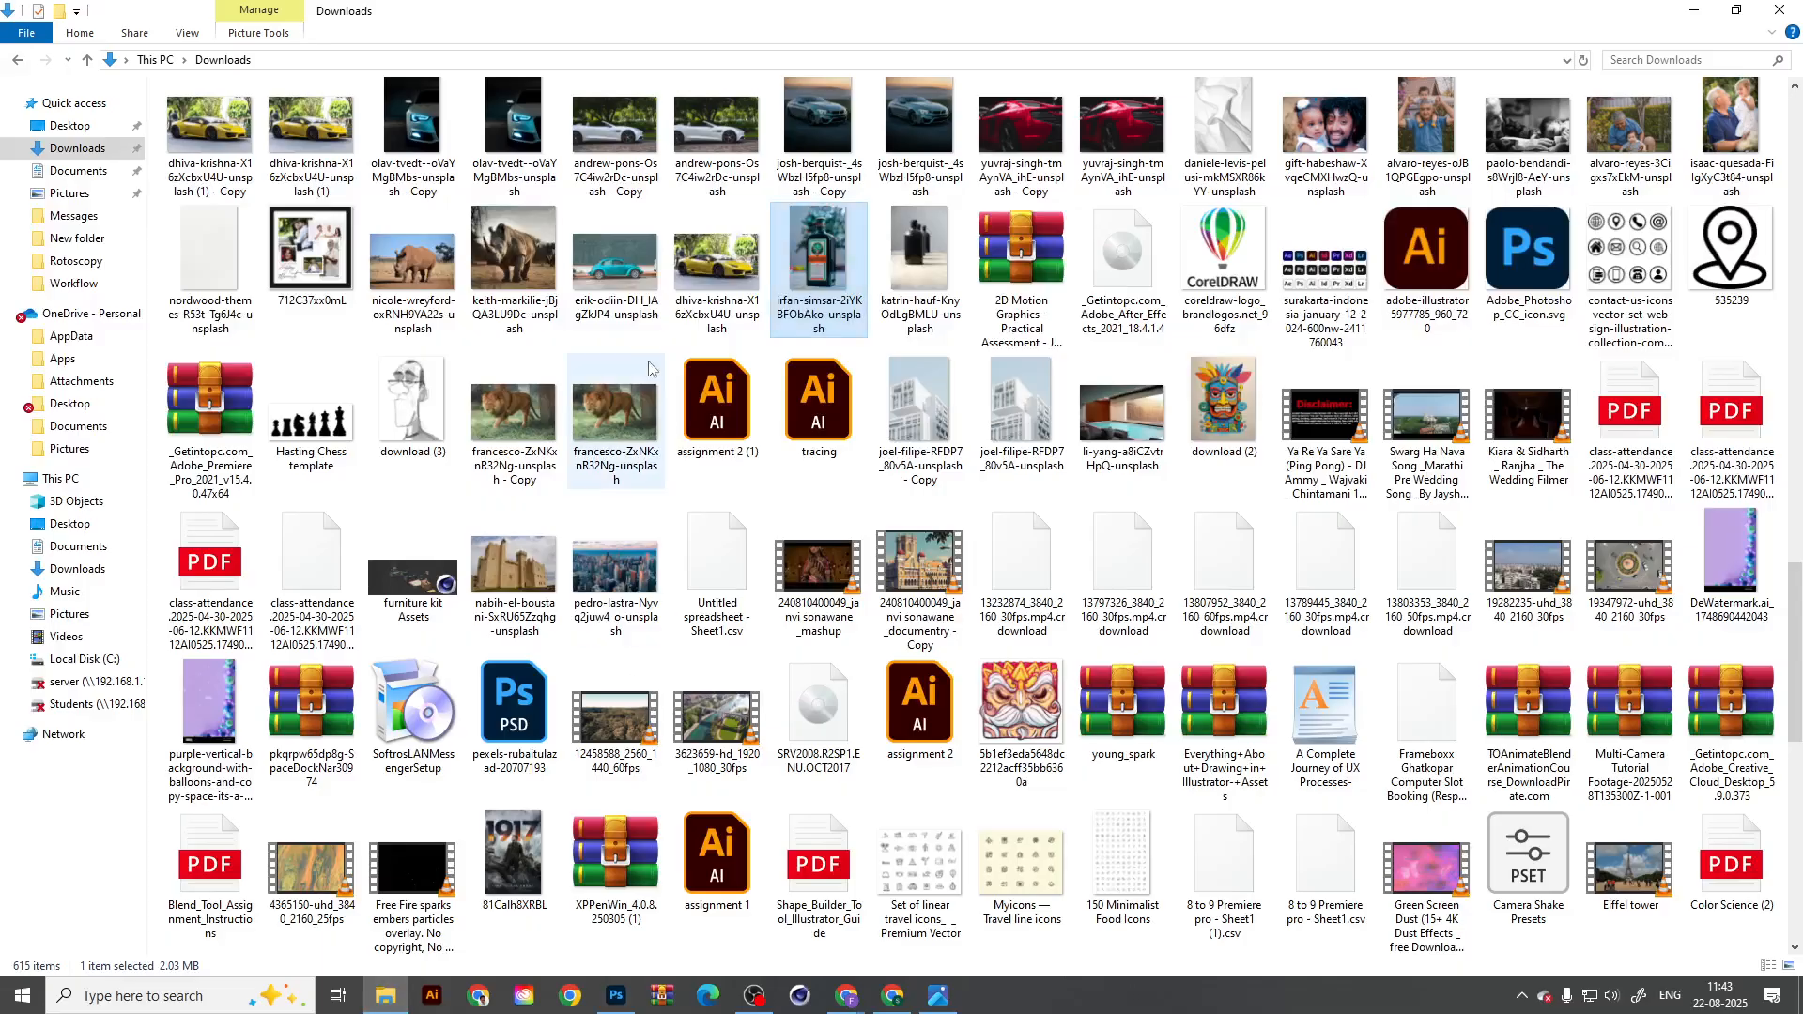
double_click(542, 263)
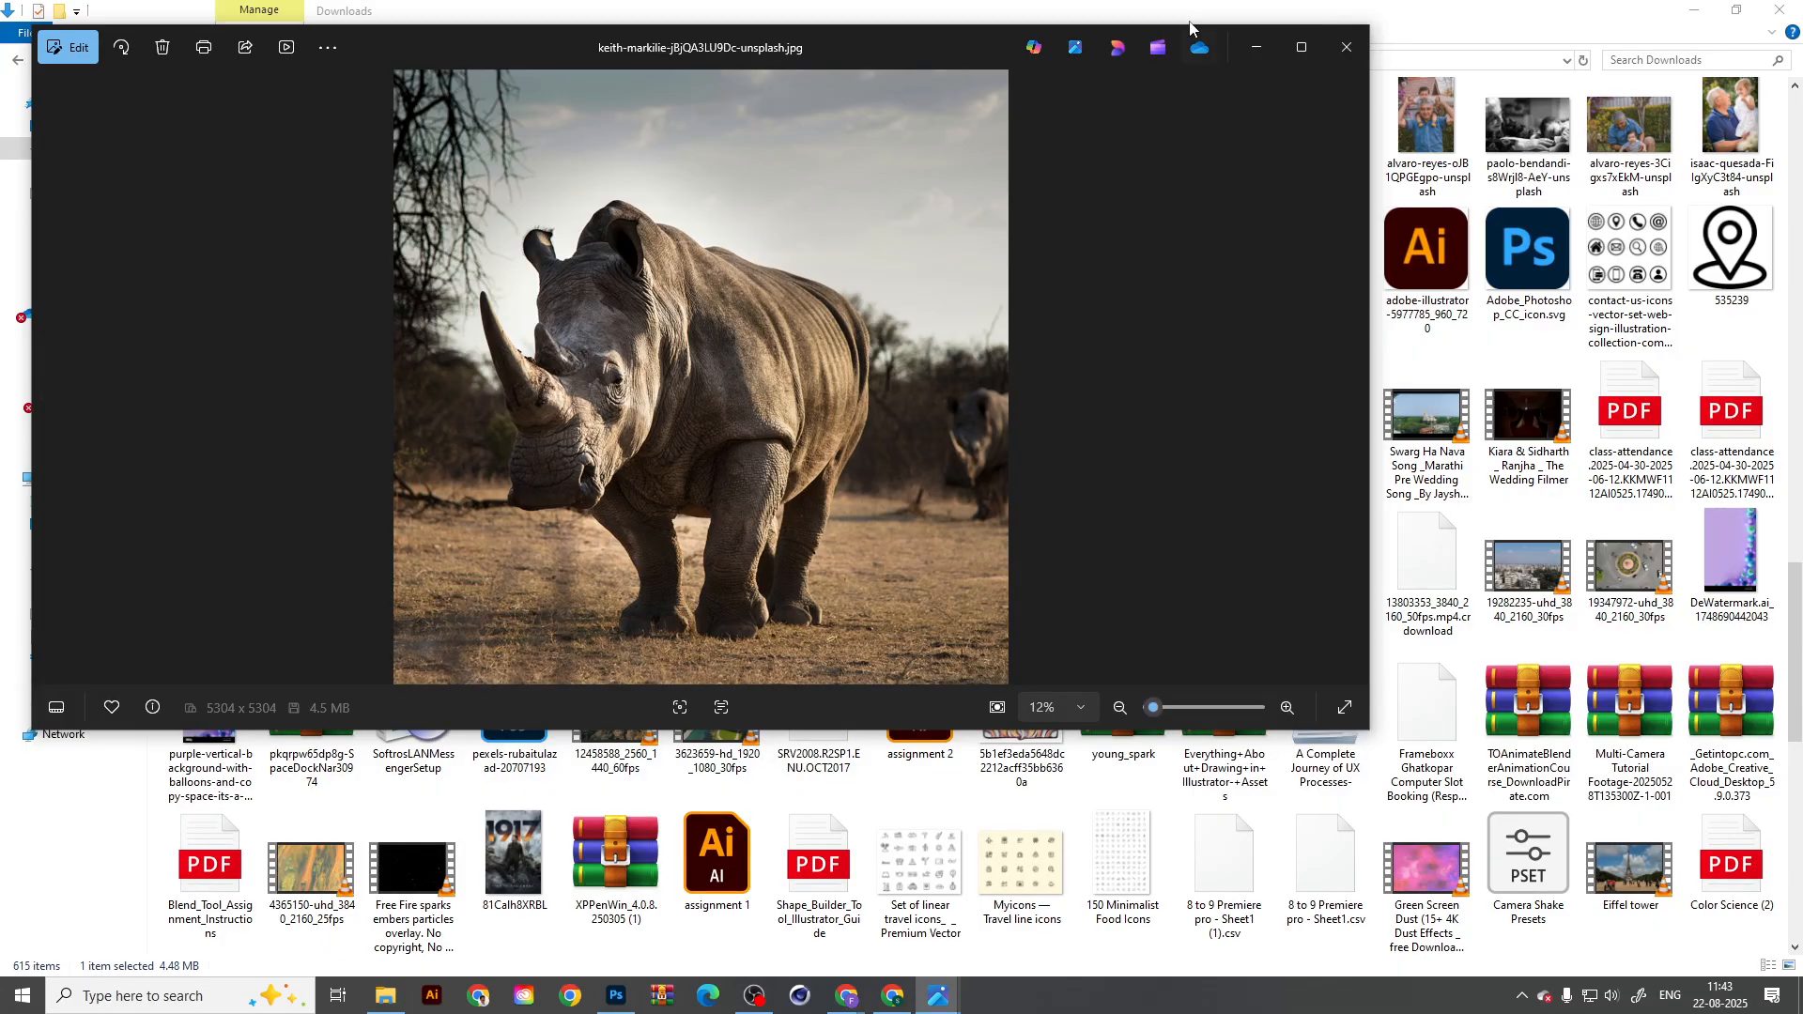
click(1347, 47)
Step: Preview the portrait of a woman with an afro and a black coat, and examine the fine hair edges up close
scroll(537, 504, up, 20)
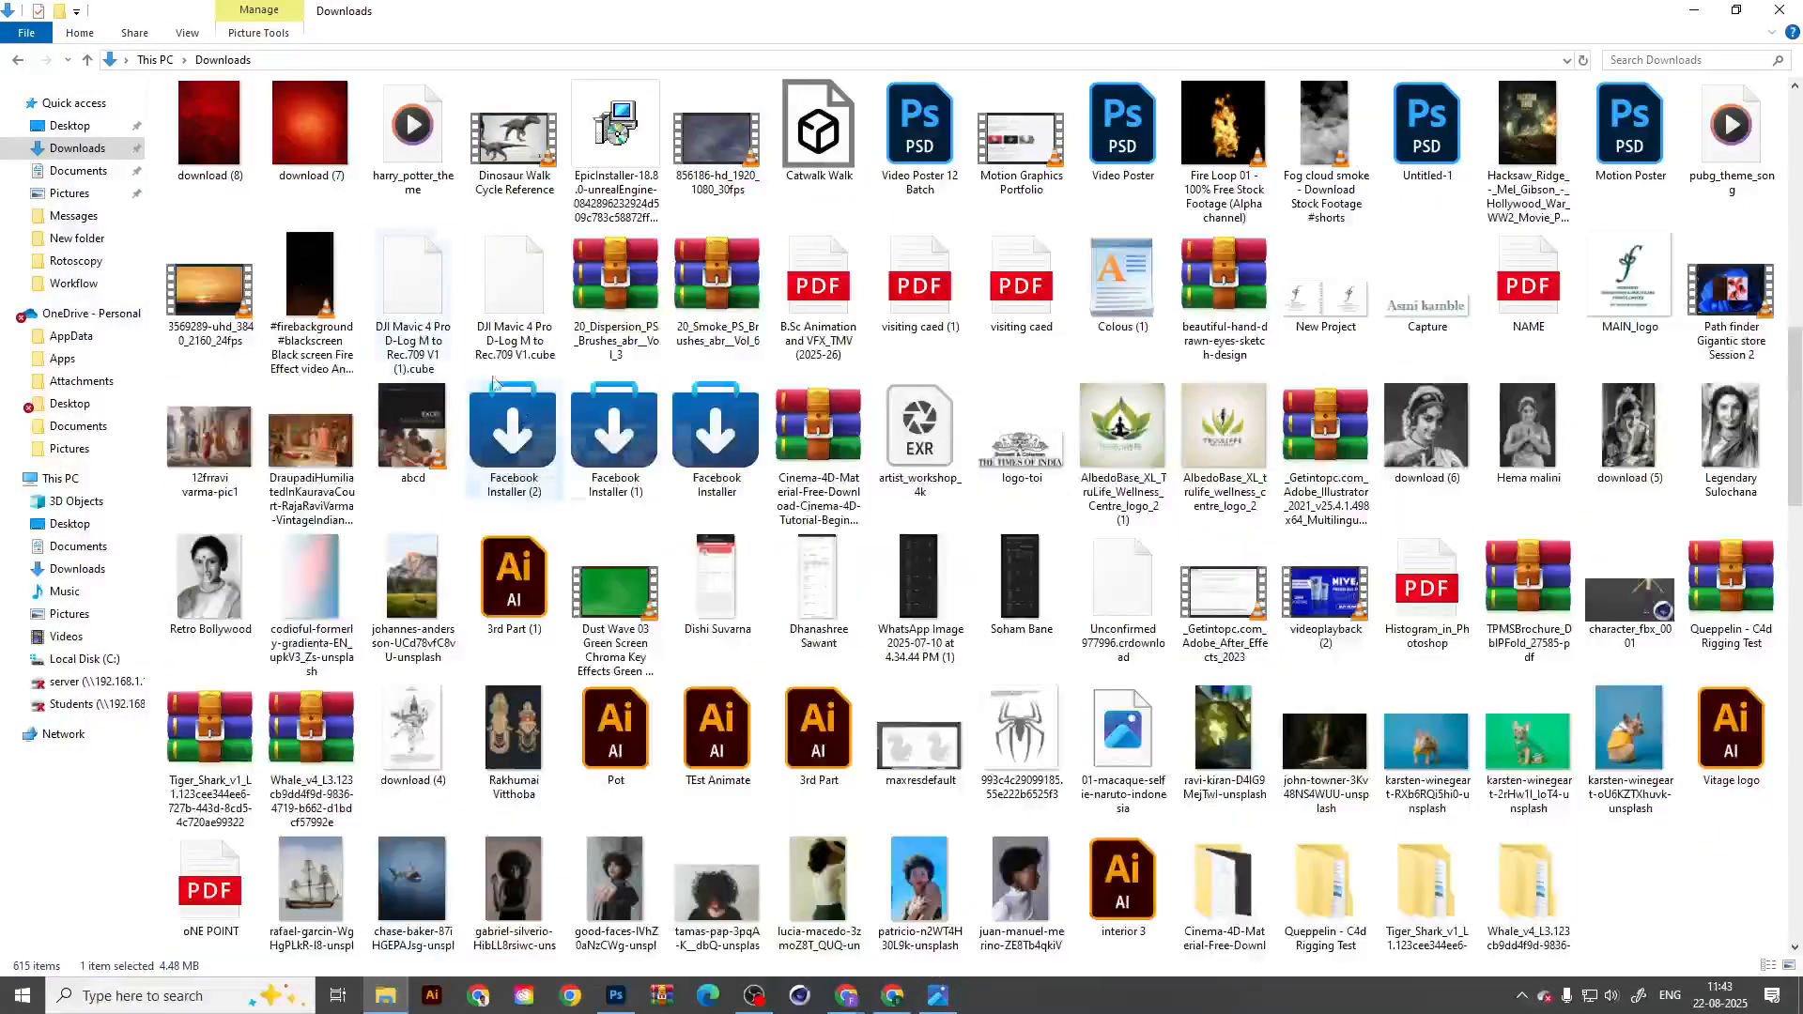
scroll(210, 930, down, 1)
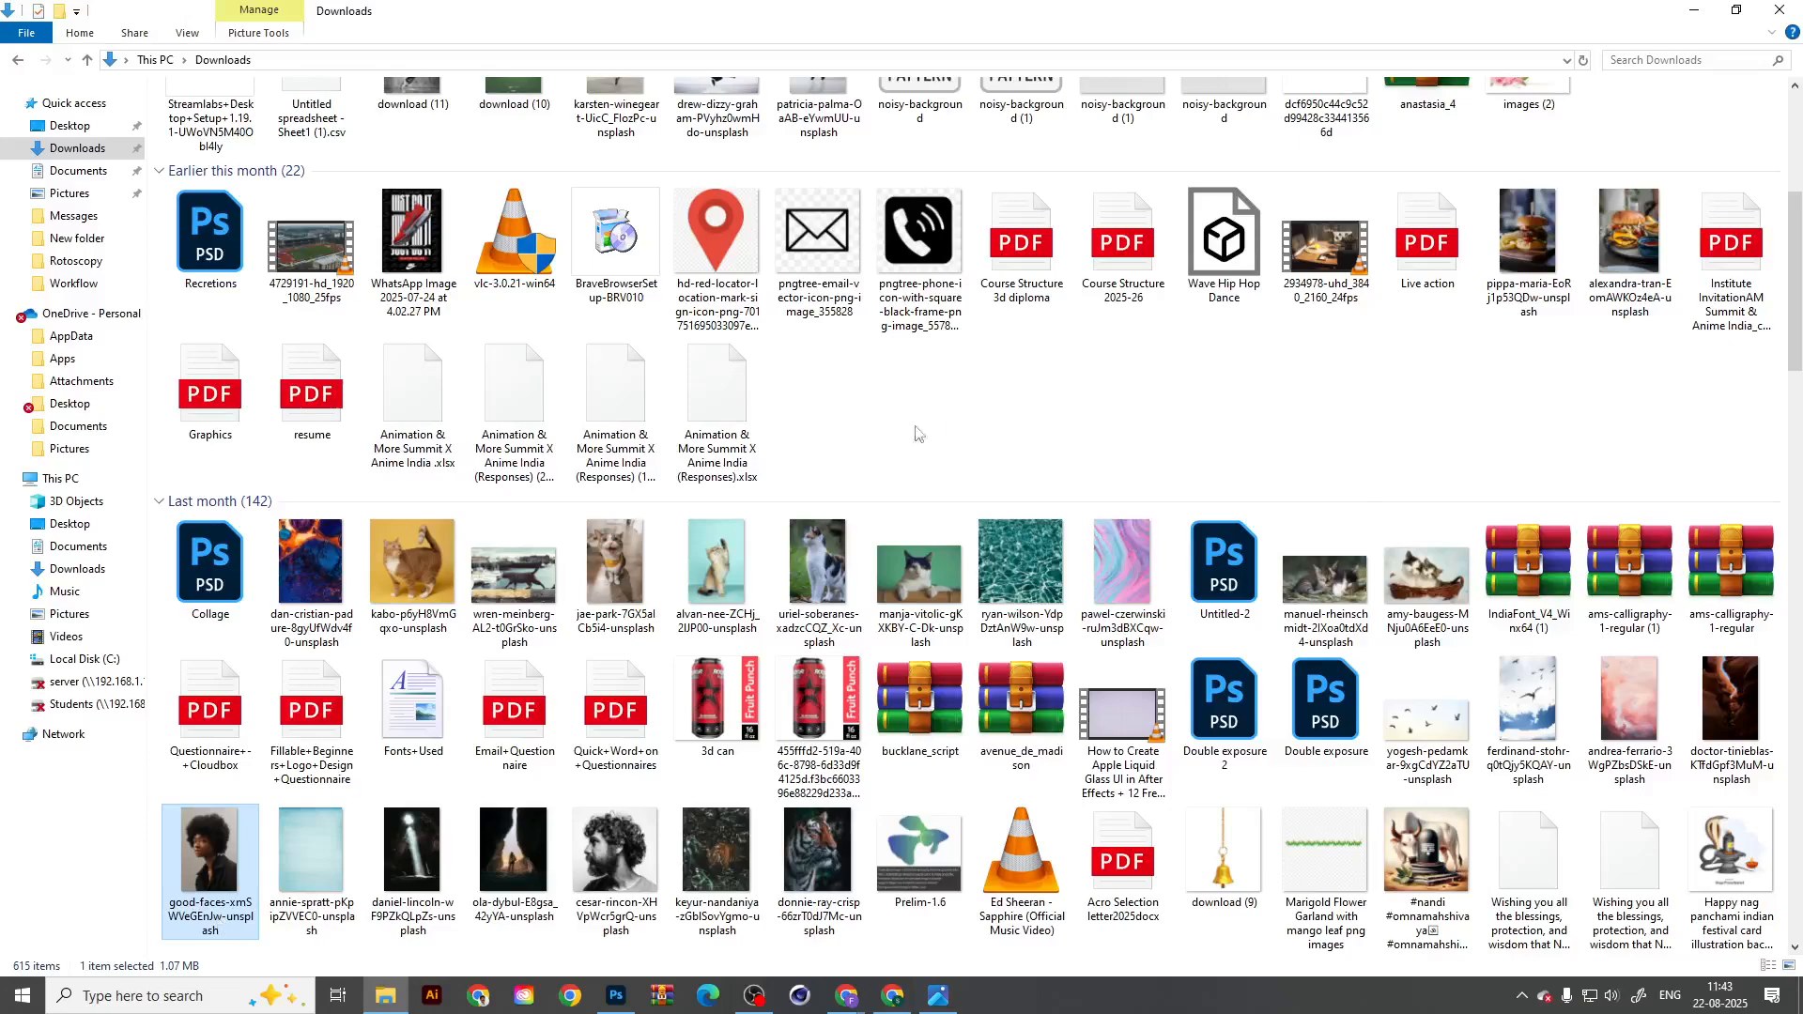
double_click(208, 850)
click(1302, 47)
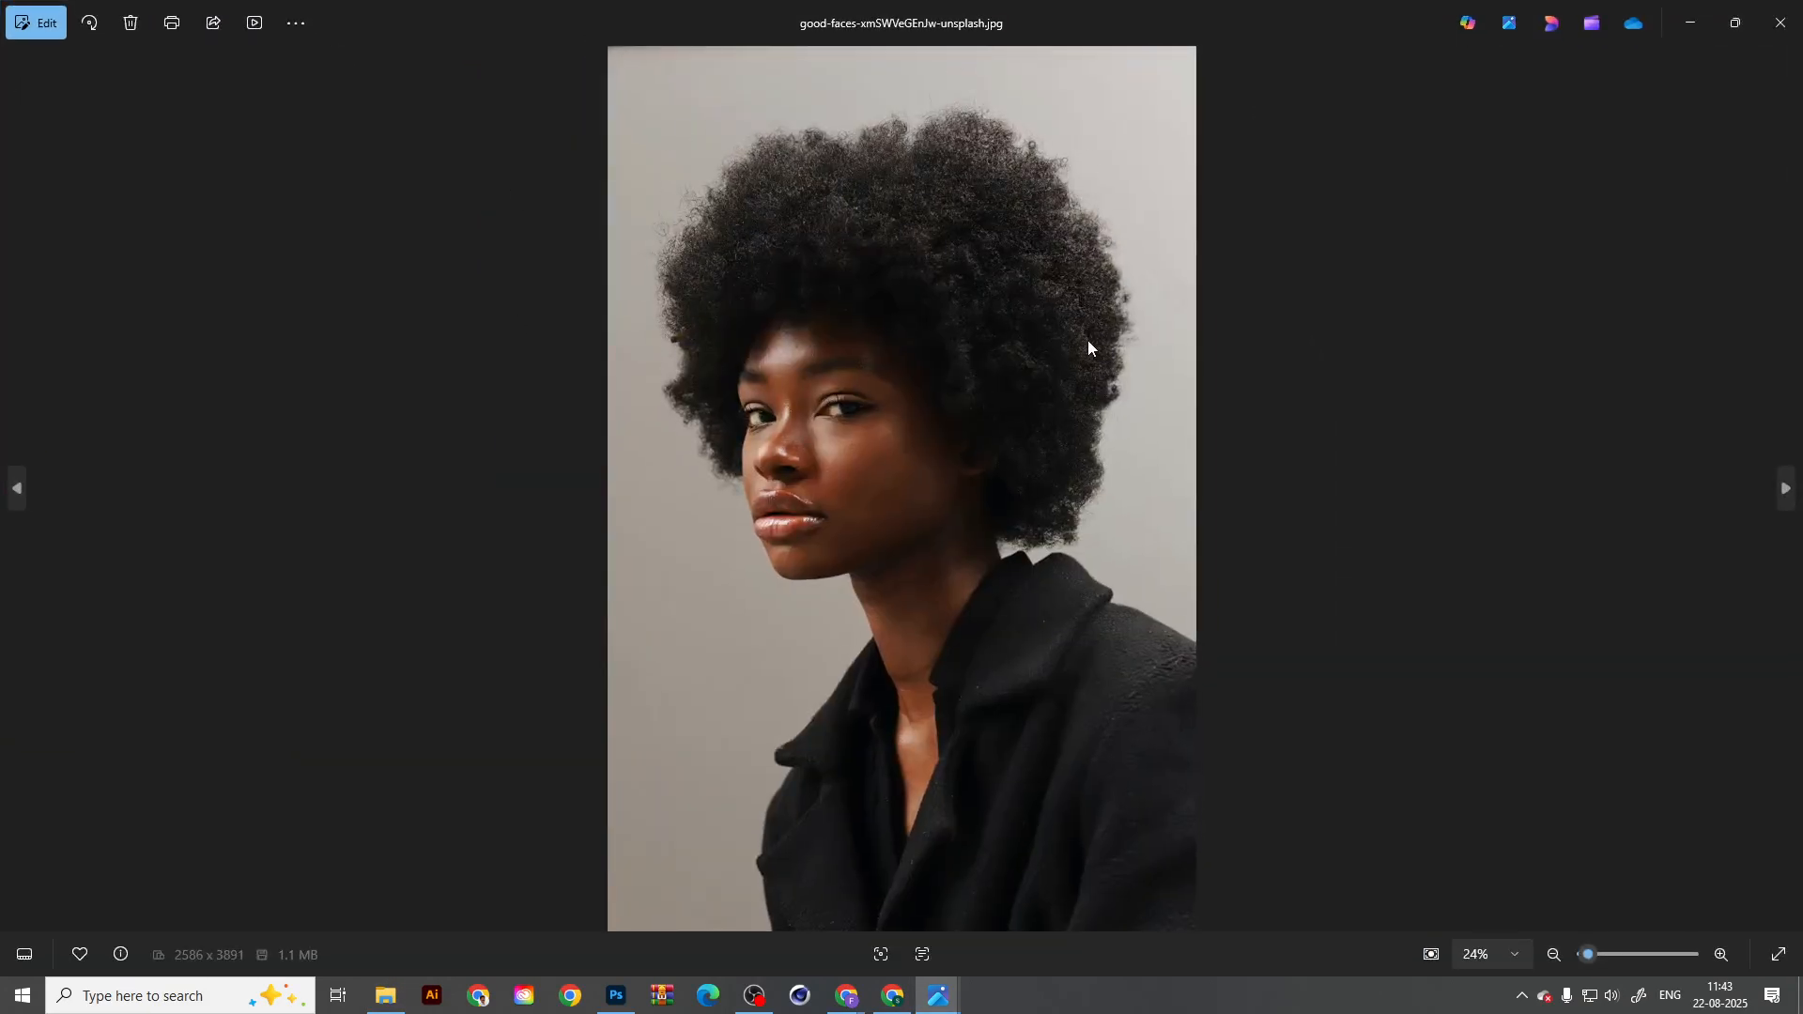
scroll(798, 273, up, 5)
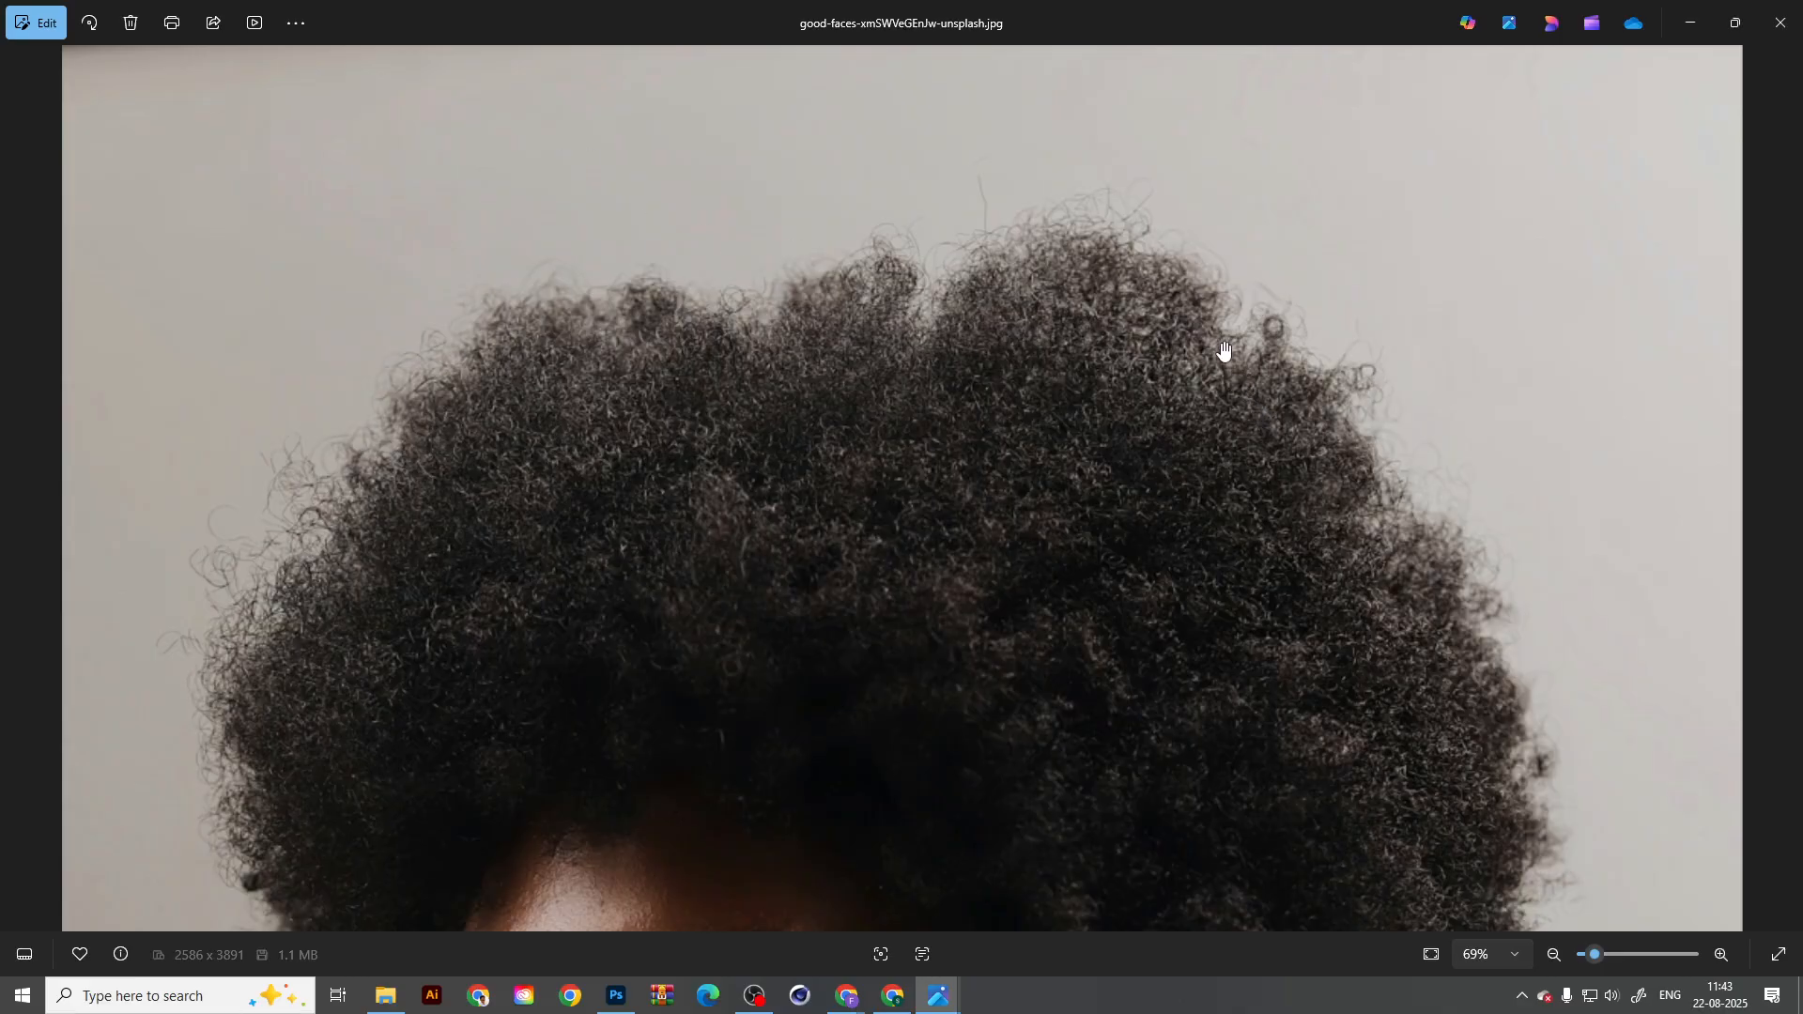
scroll(1101, 299, down, 2)
click(1791, 13)
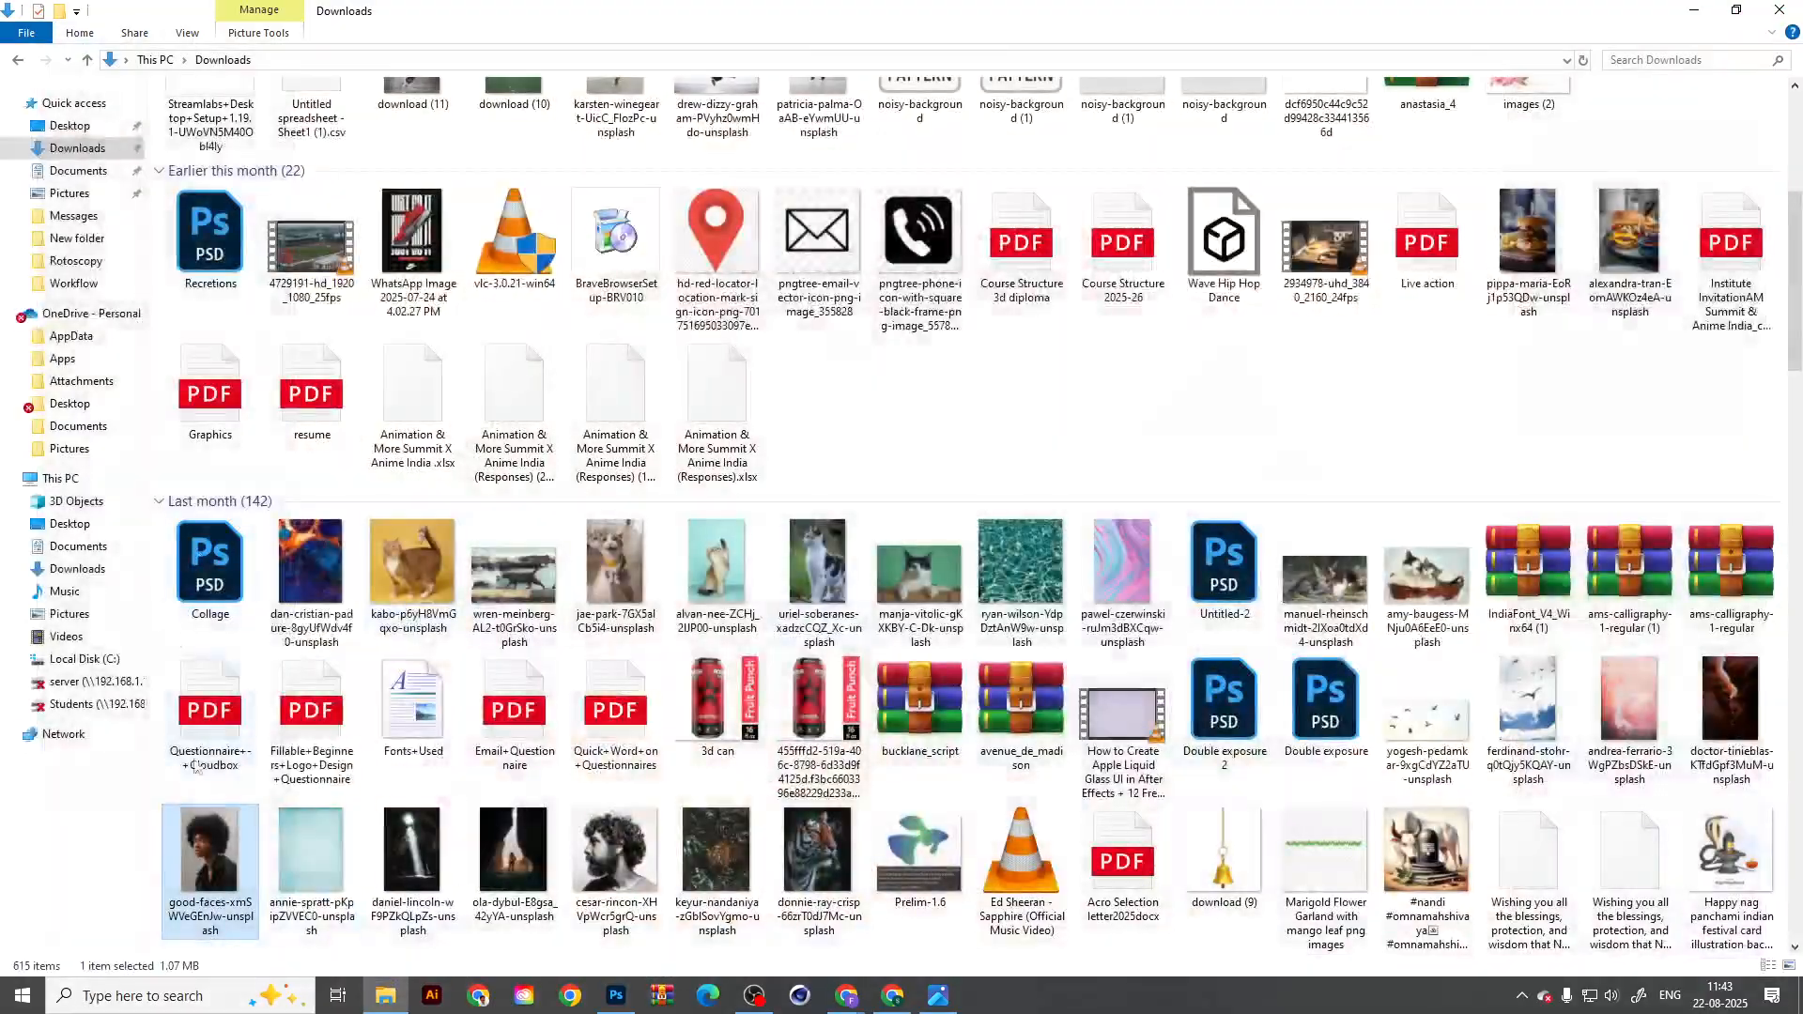
Step: Preview the black-and-white profile portrait of the bearded man with curly hair
click(578, 856)
double_click(577, 856)
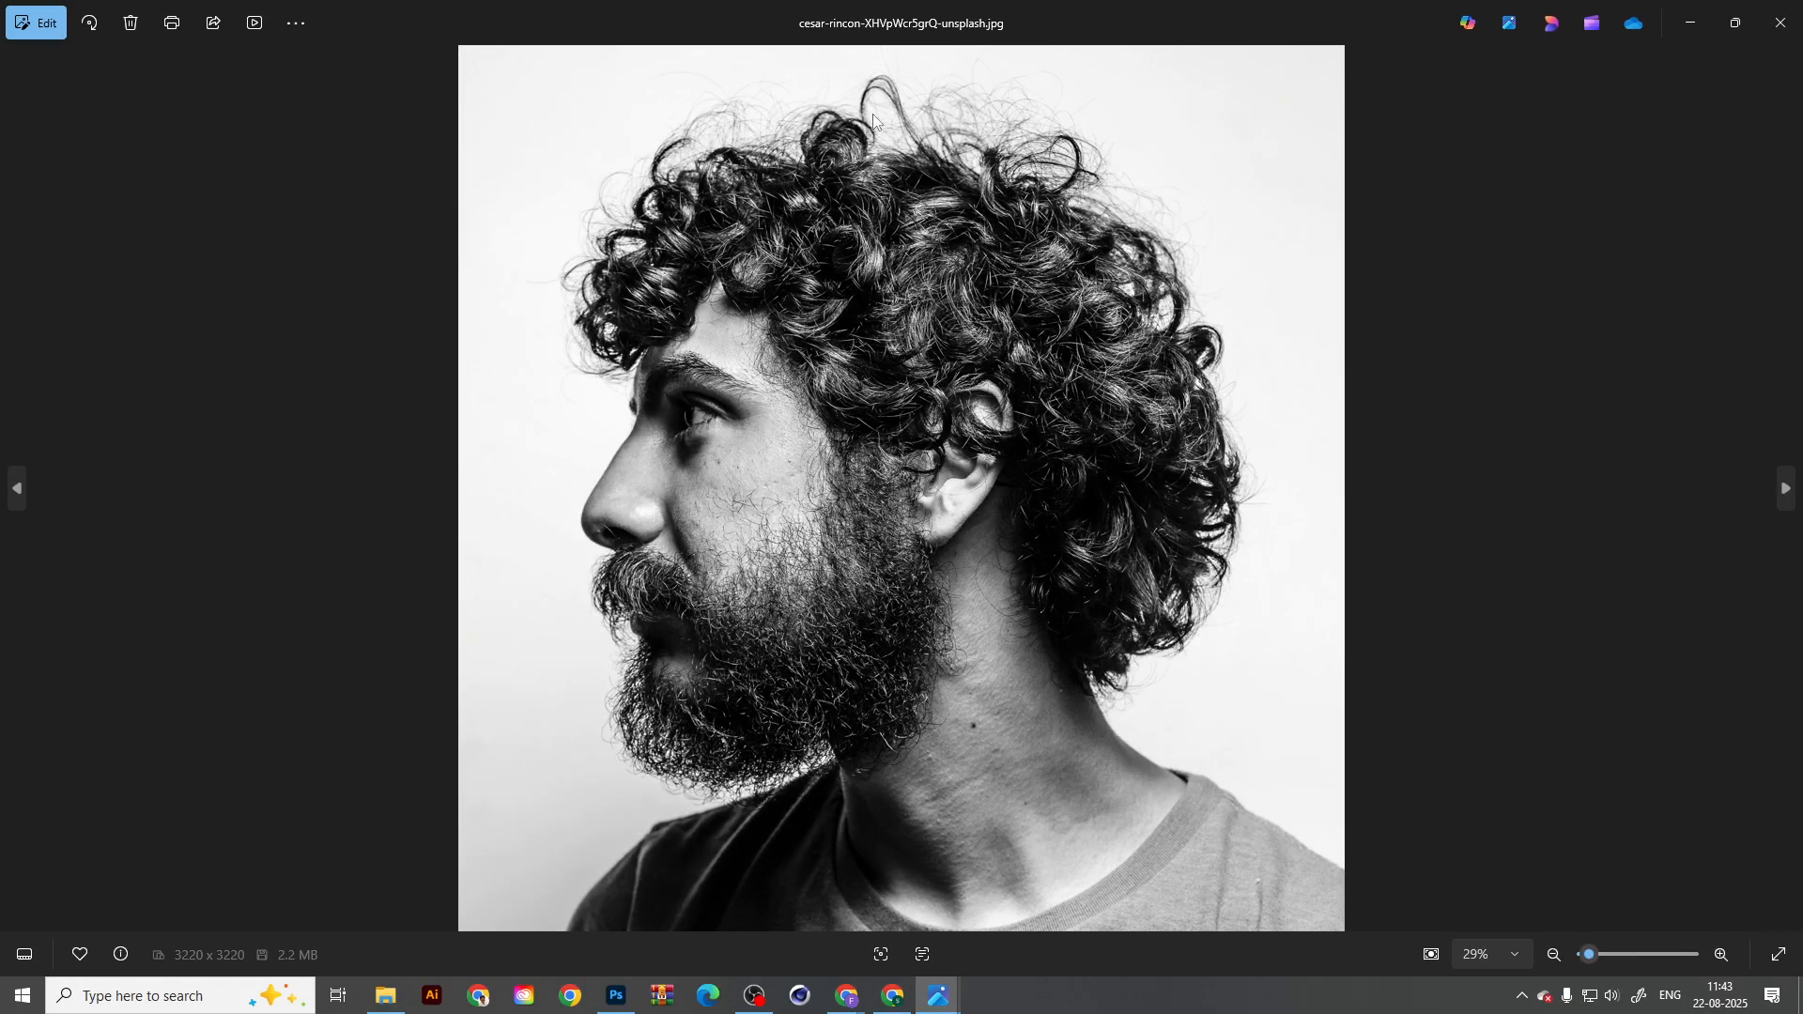
click(1782, 23)
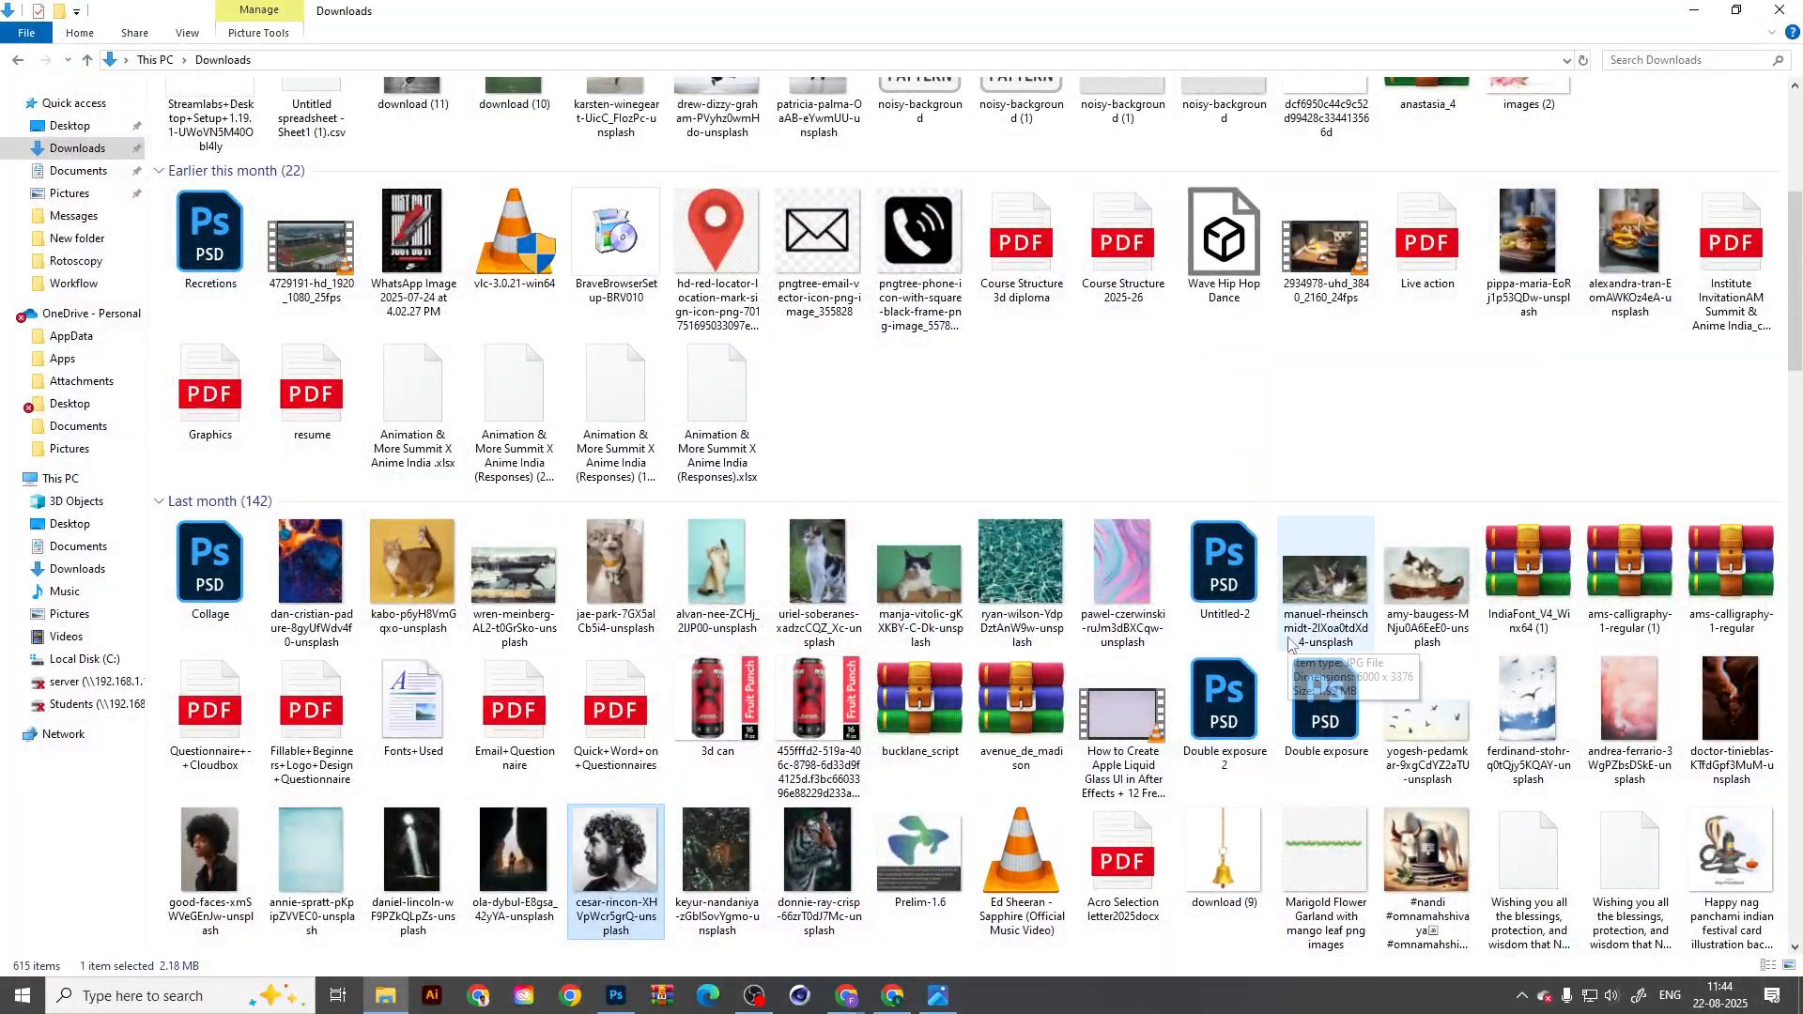
Step: Preview the hooded dancer image "download (11)" among last week's files and examine the figure's outline up close
scroll(1305, 648, down, 3)
scroll(639, 611, up, 4)
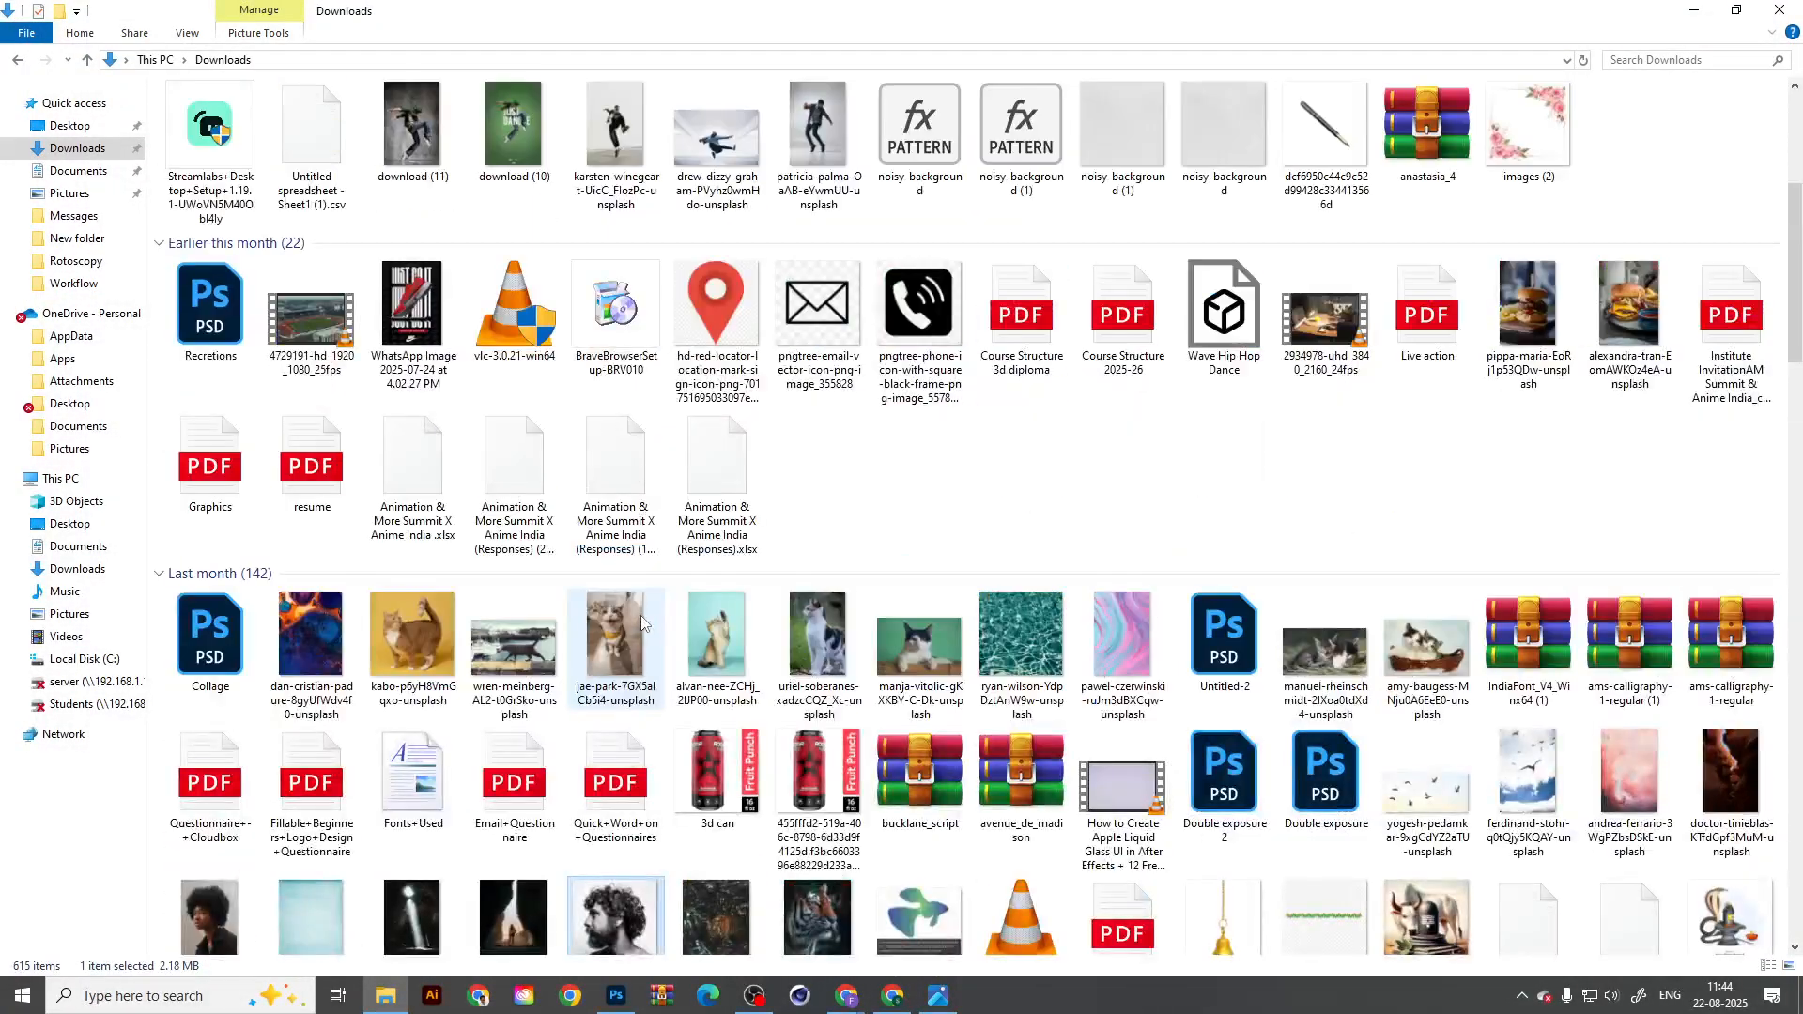
scroll(836, 660, up, 2)
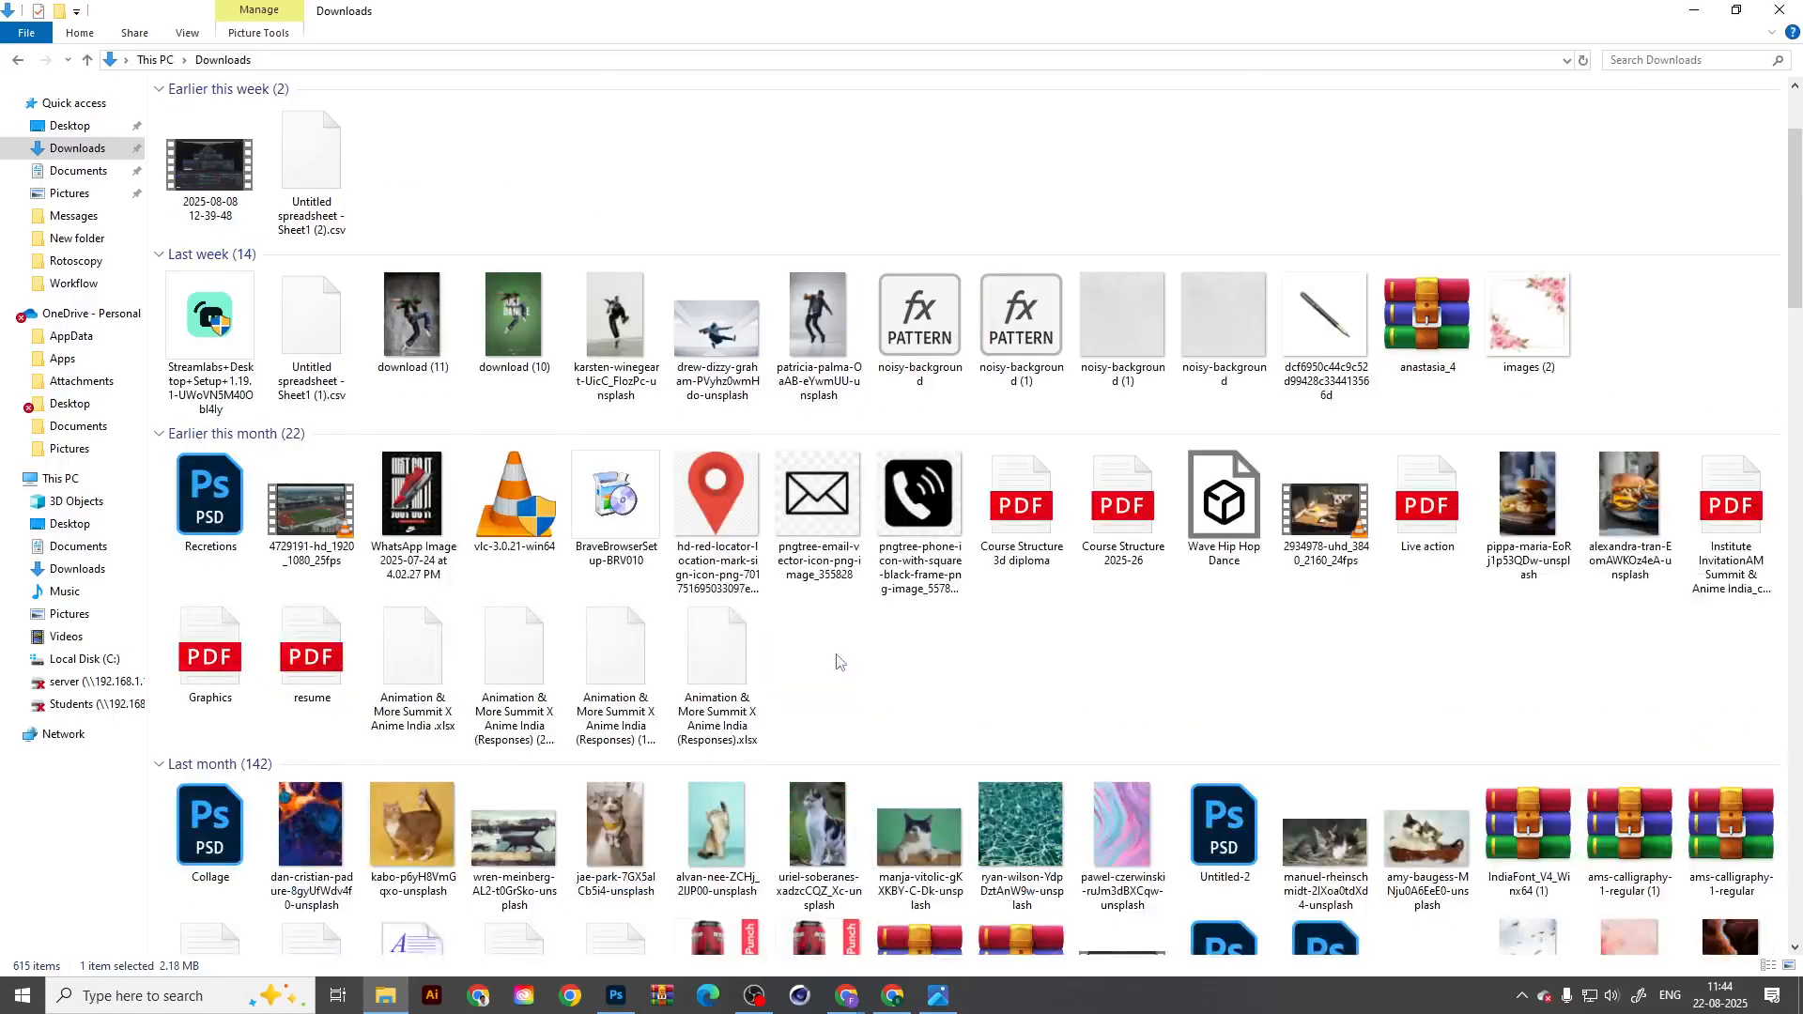
click(401, 312)
double_click(401, 312)
scroll(683, 327, up, 5)
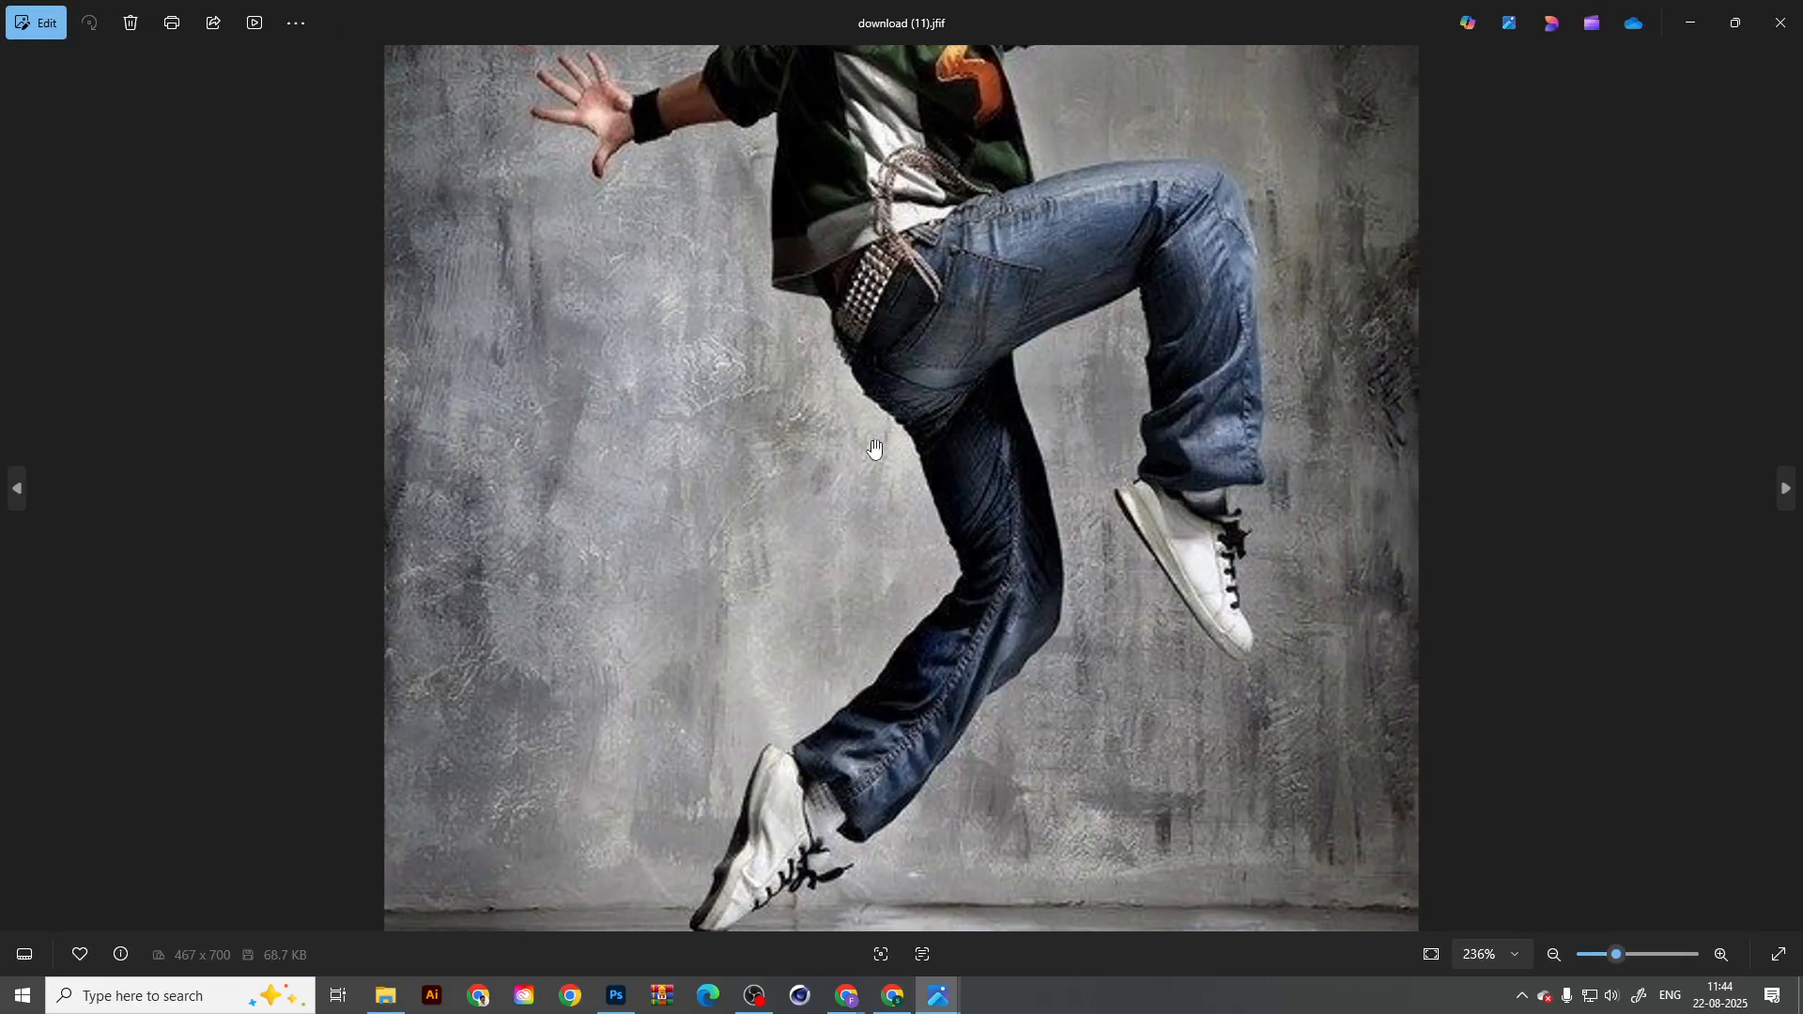
drag(815, 296, 842, 507)
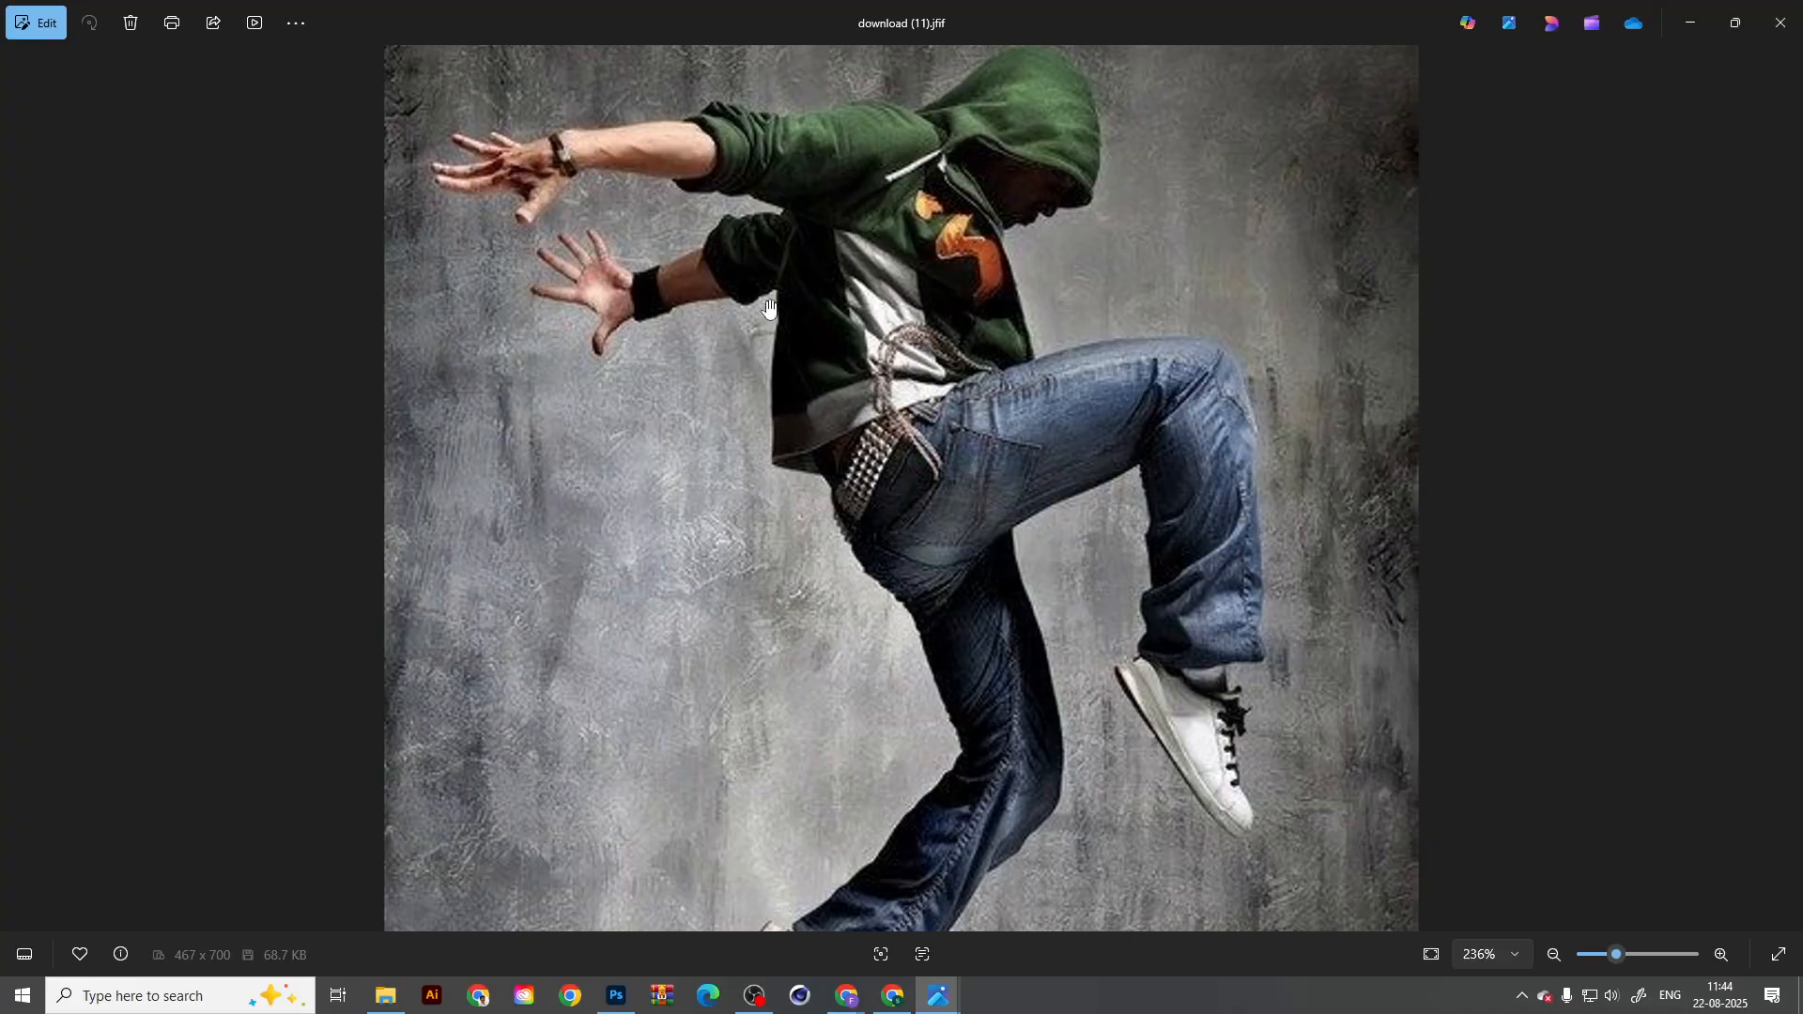
scroll(647, 277, up, 3)
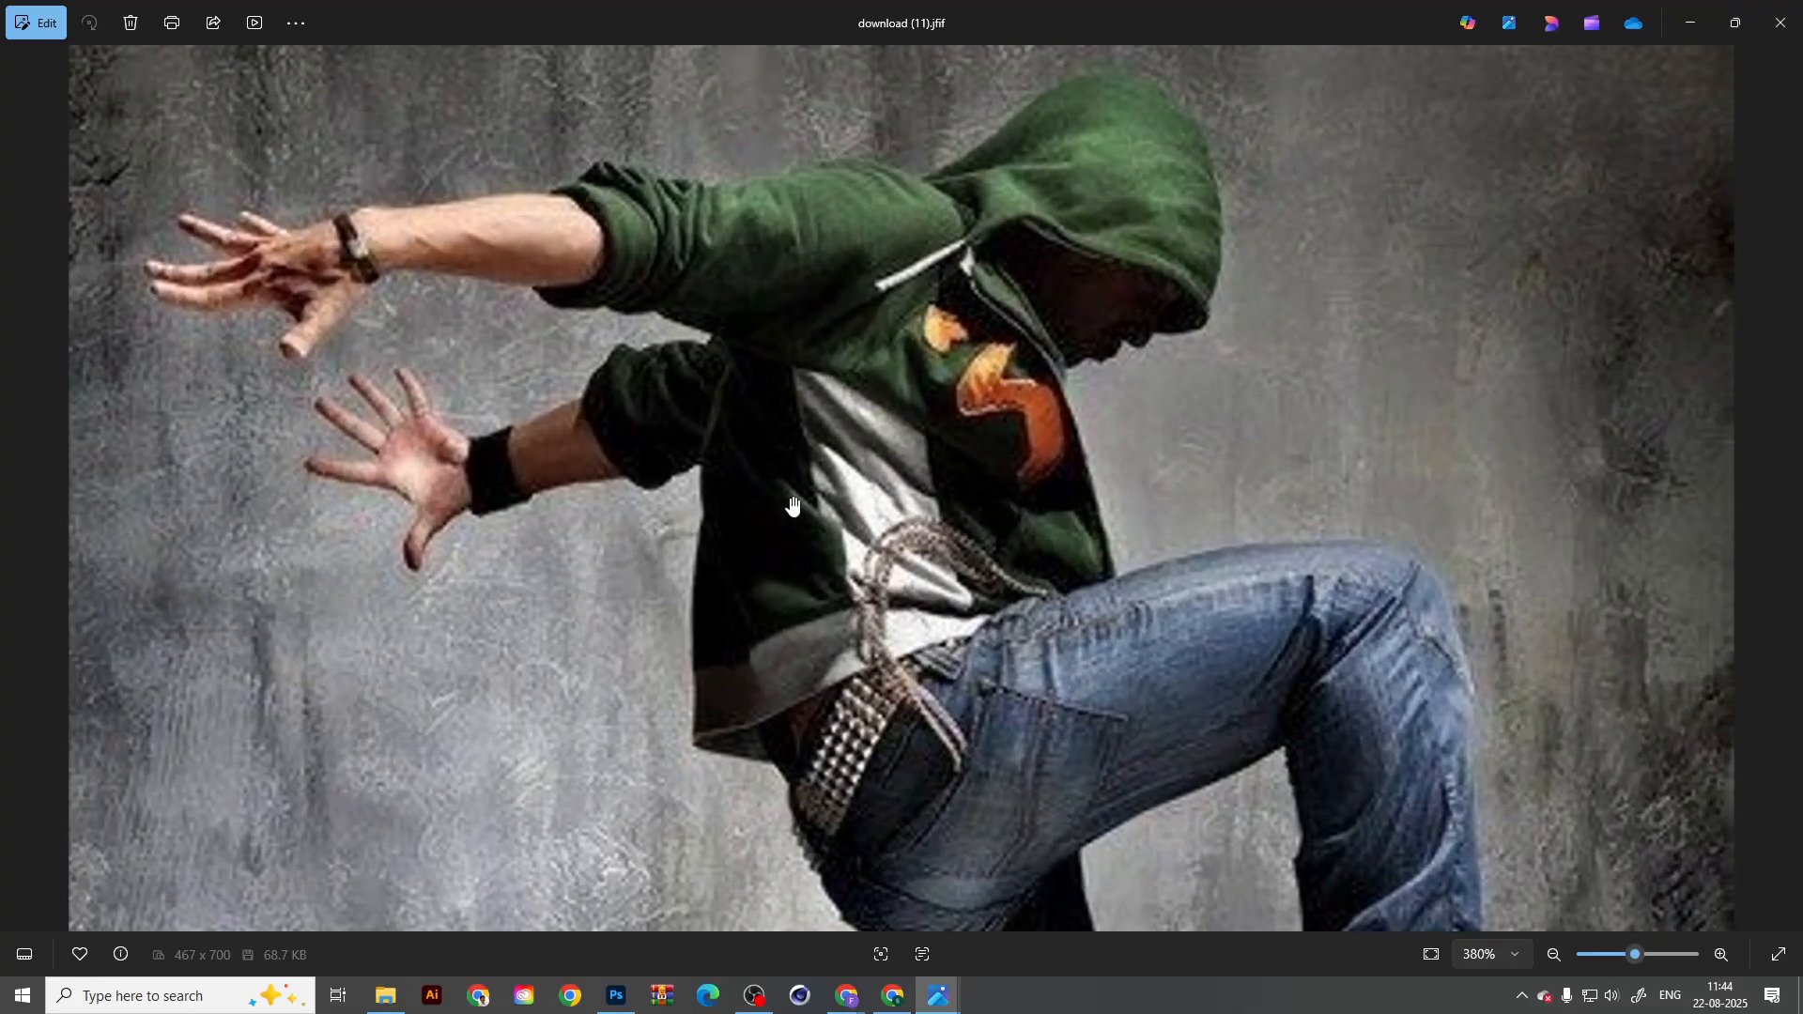
scroll(779, 498, down, 5)
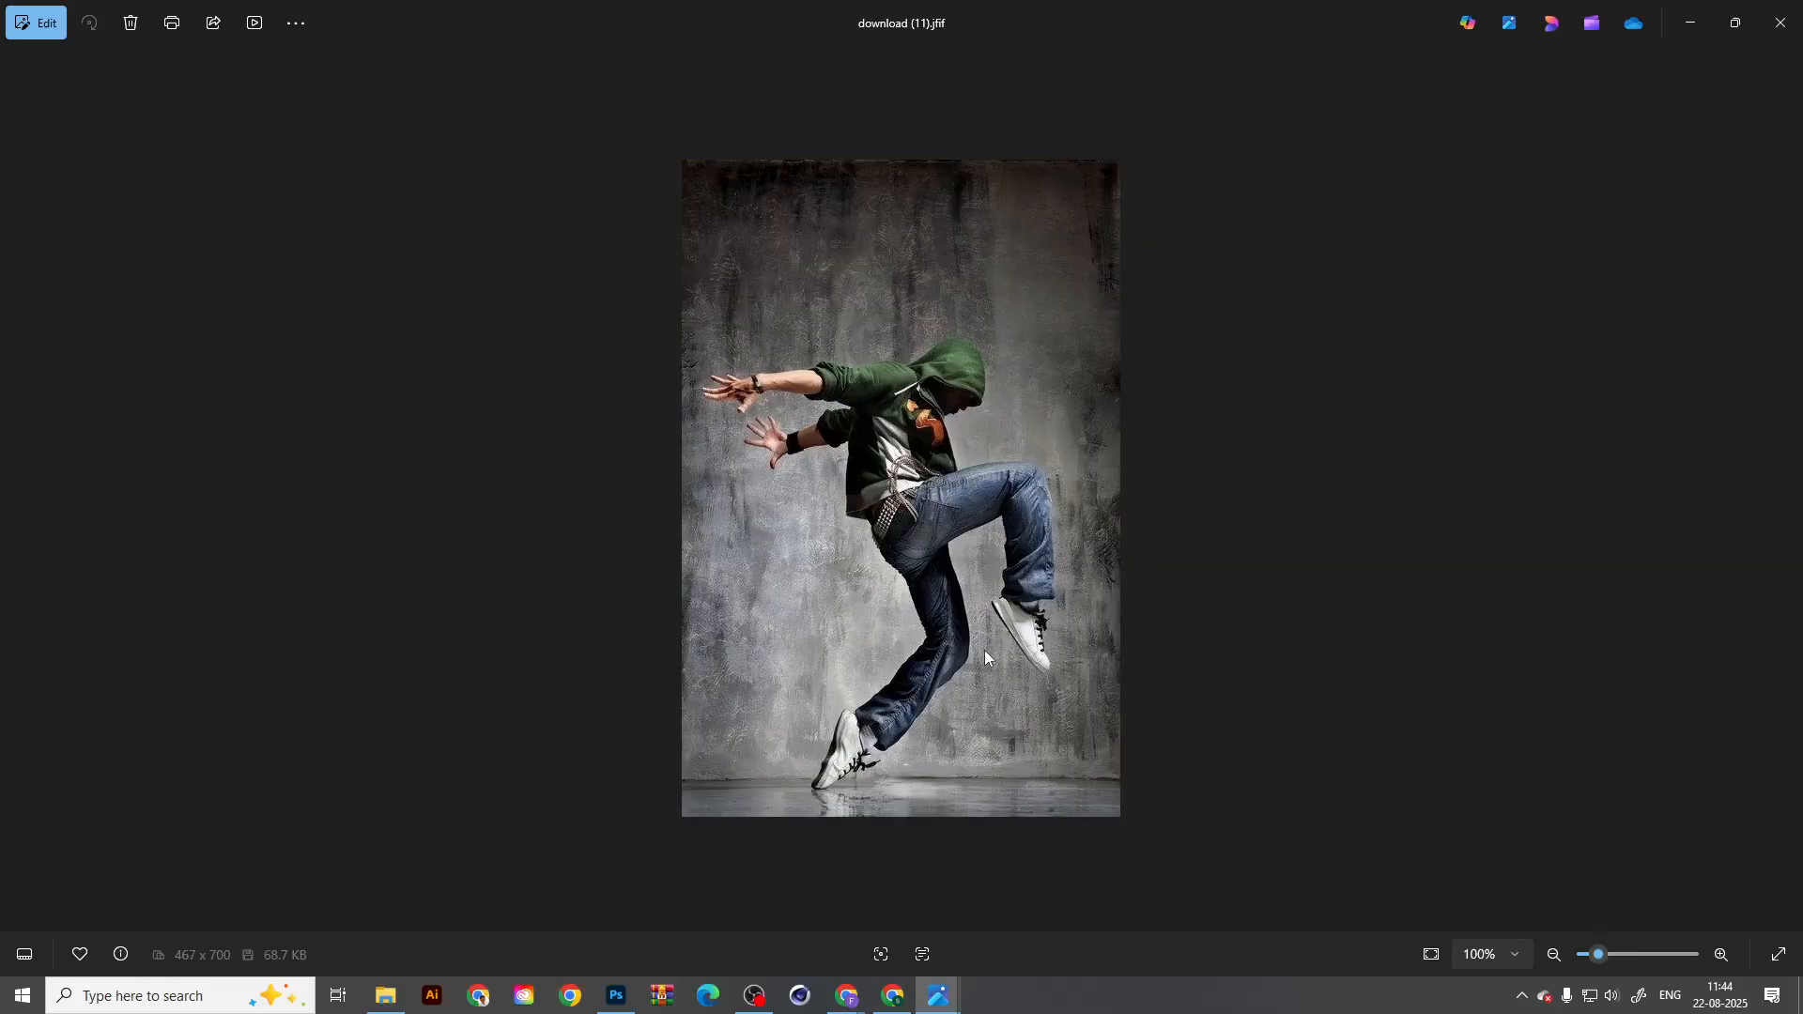
click(1780, 23)
Step: Preview the photo of a person whose face is covered by curly hair and examine the loose strands around the outline
scroll(699, 687, down, 8)
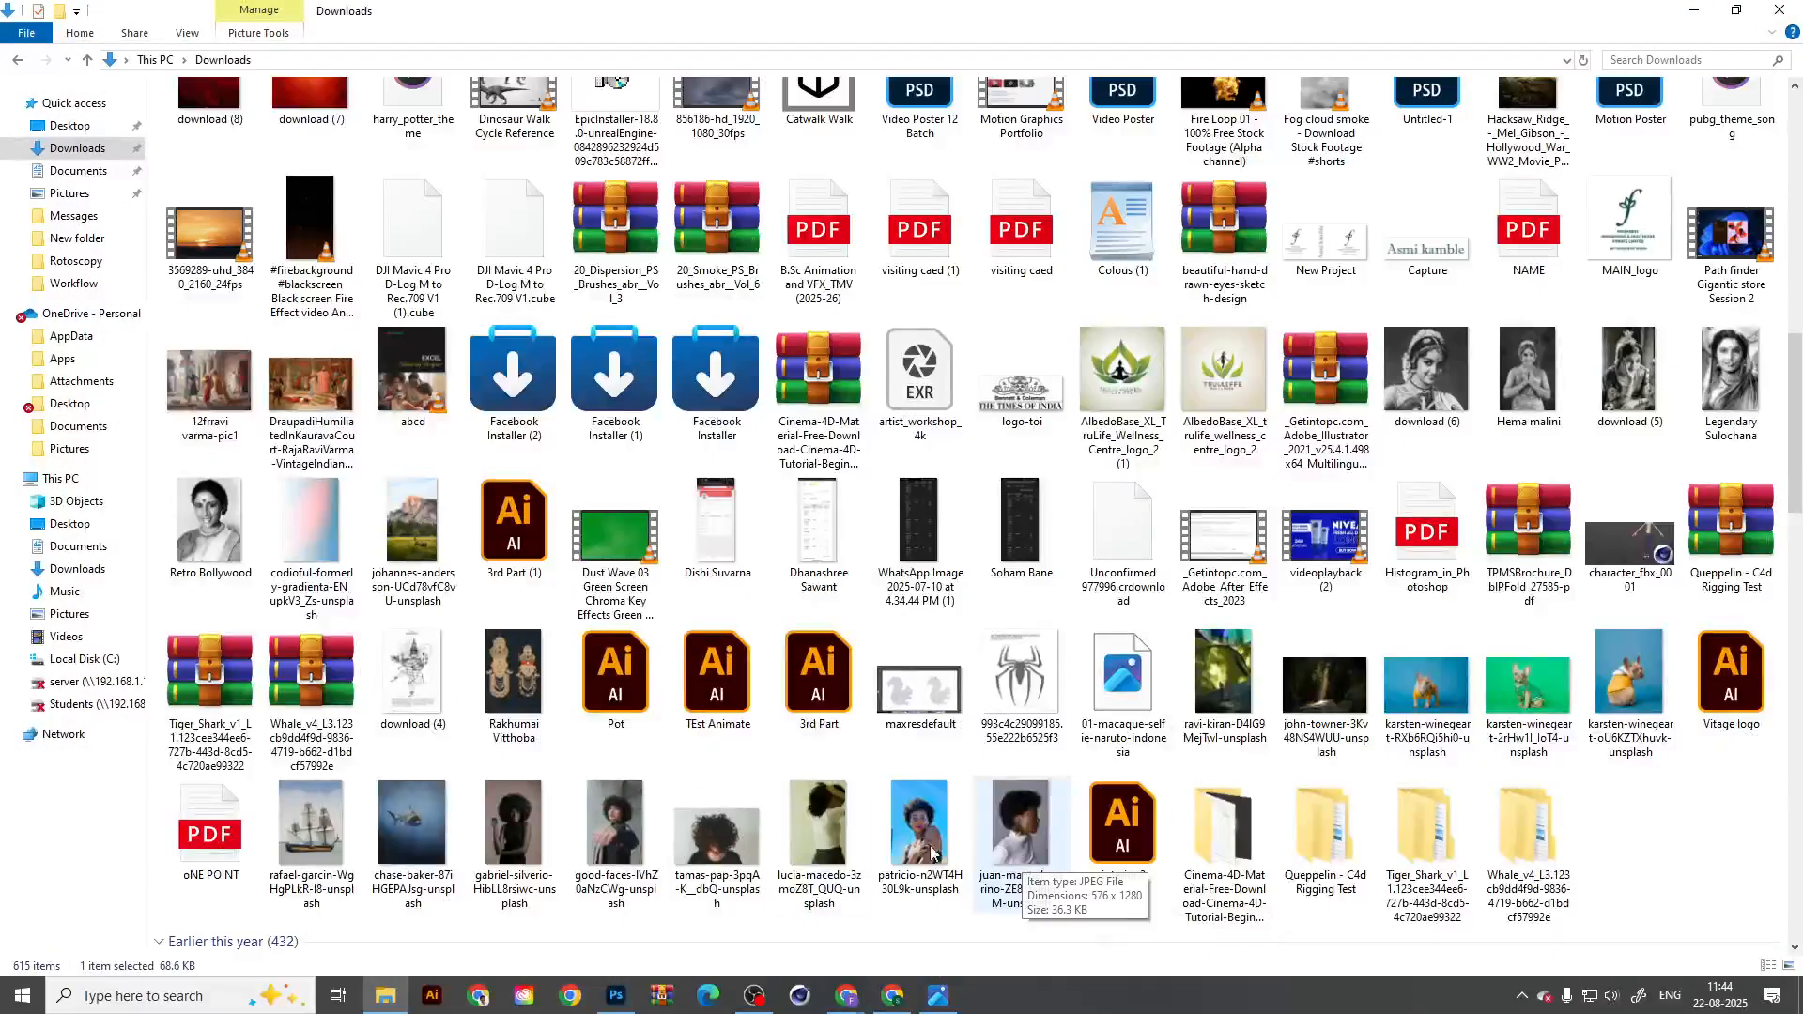
double_click(717, 826)
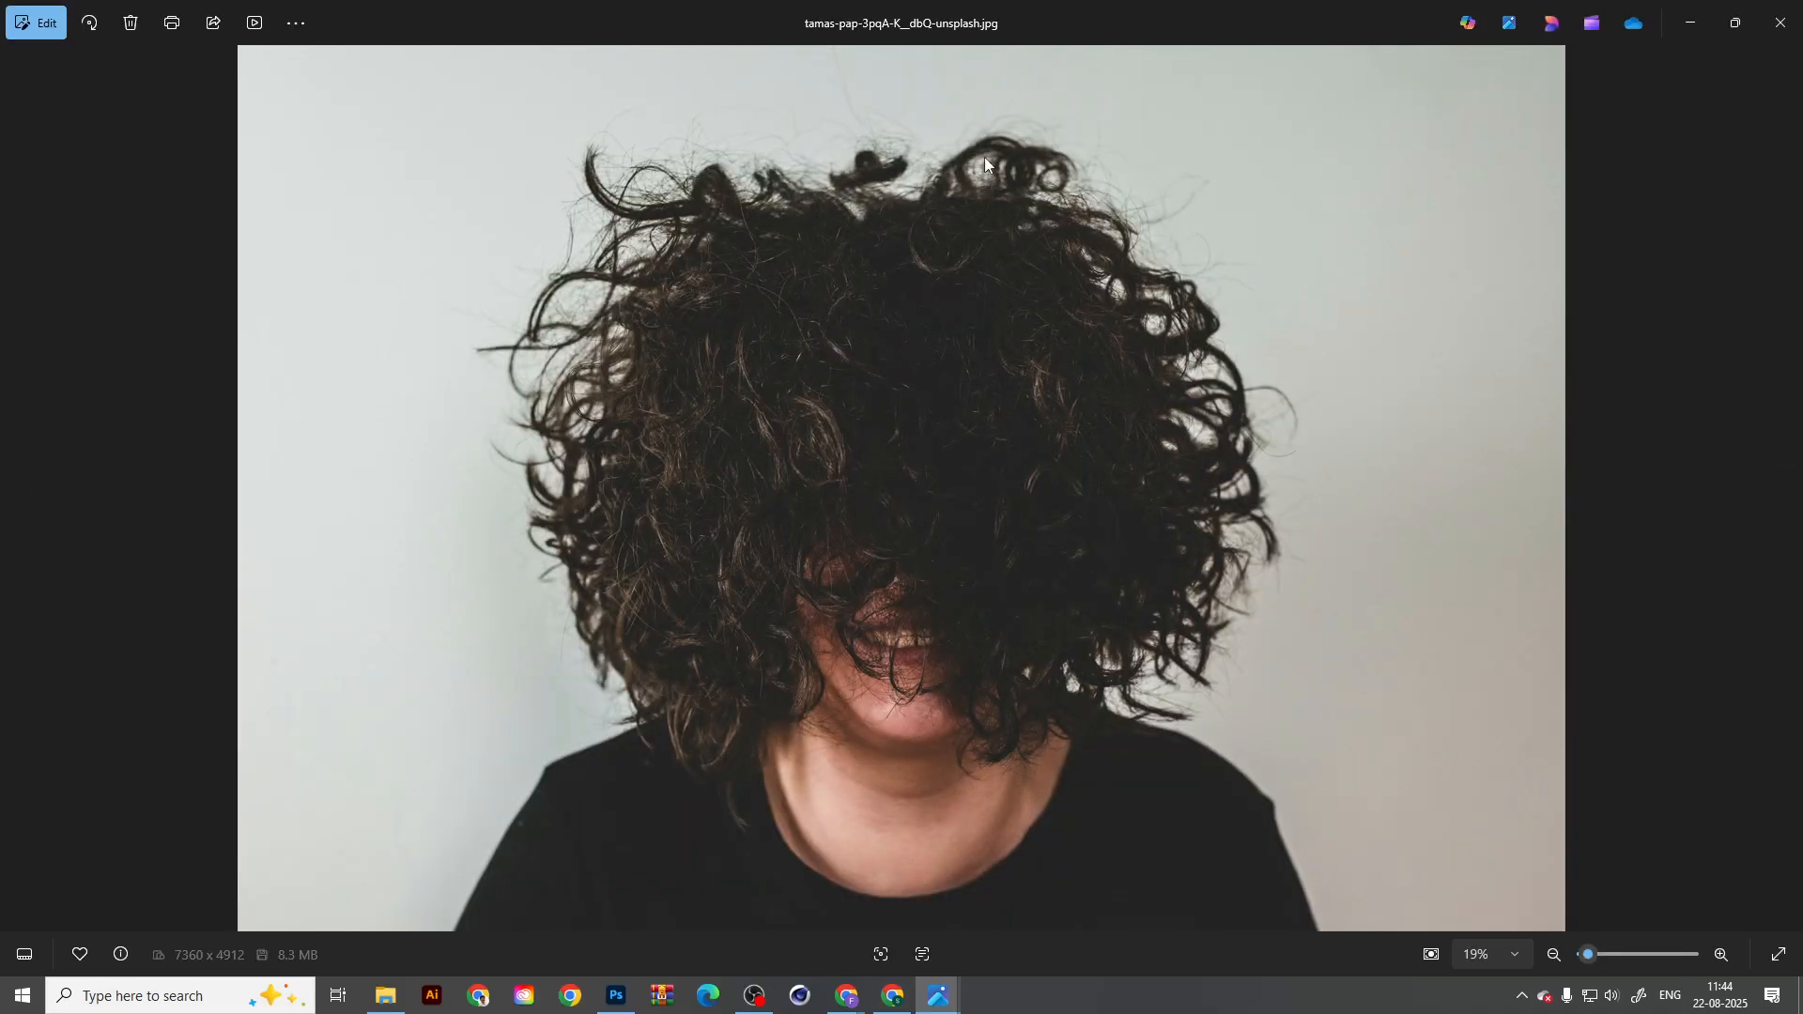
scroll(468, 537, up, 2)
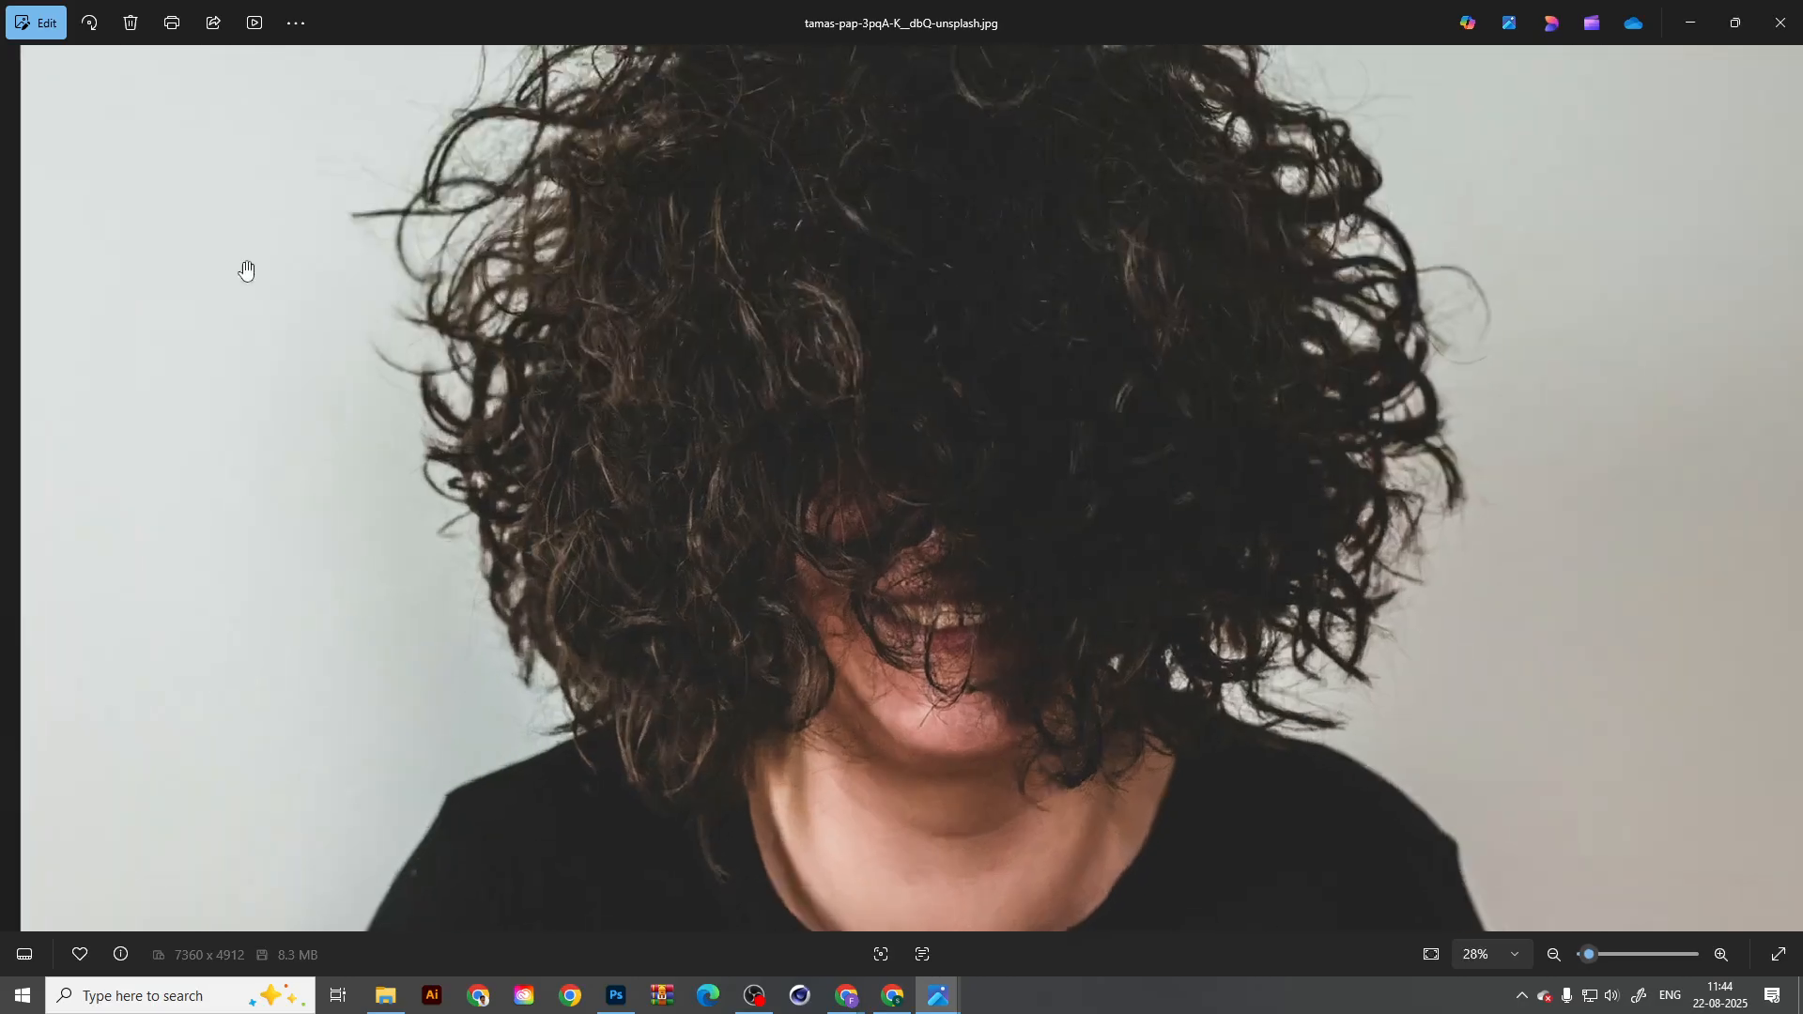
drag(578, 460, 566, 573)
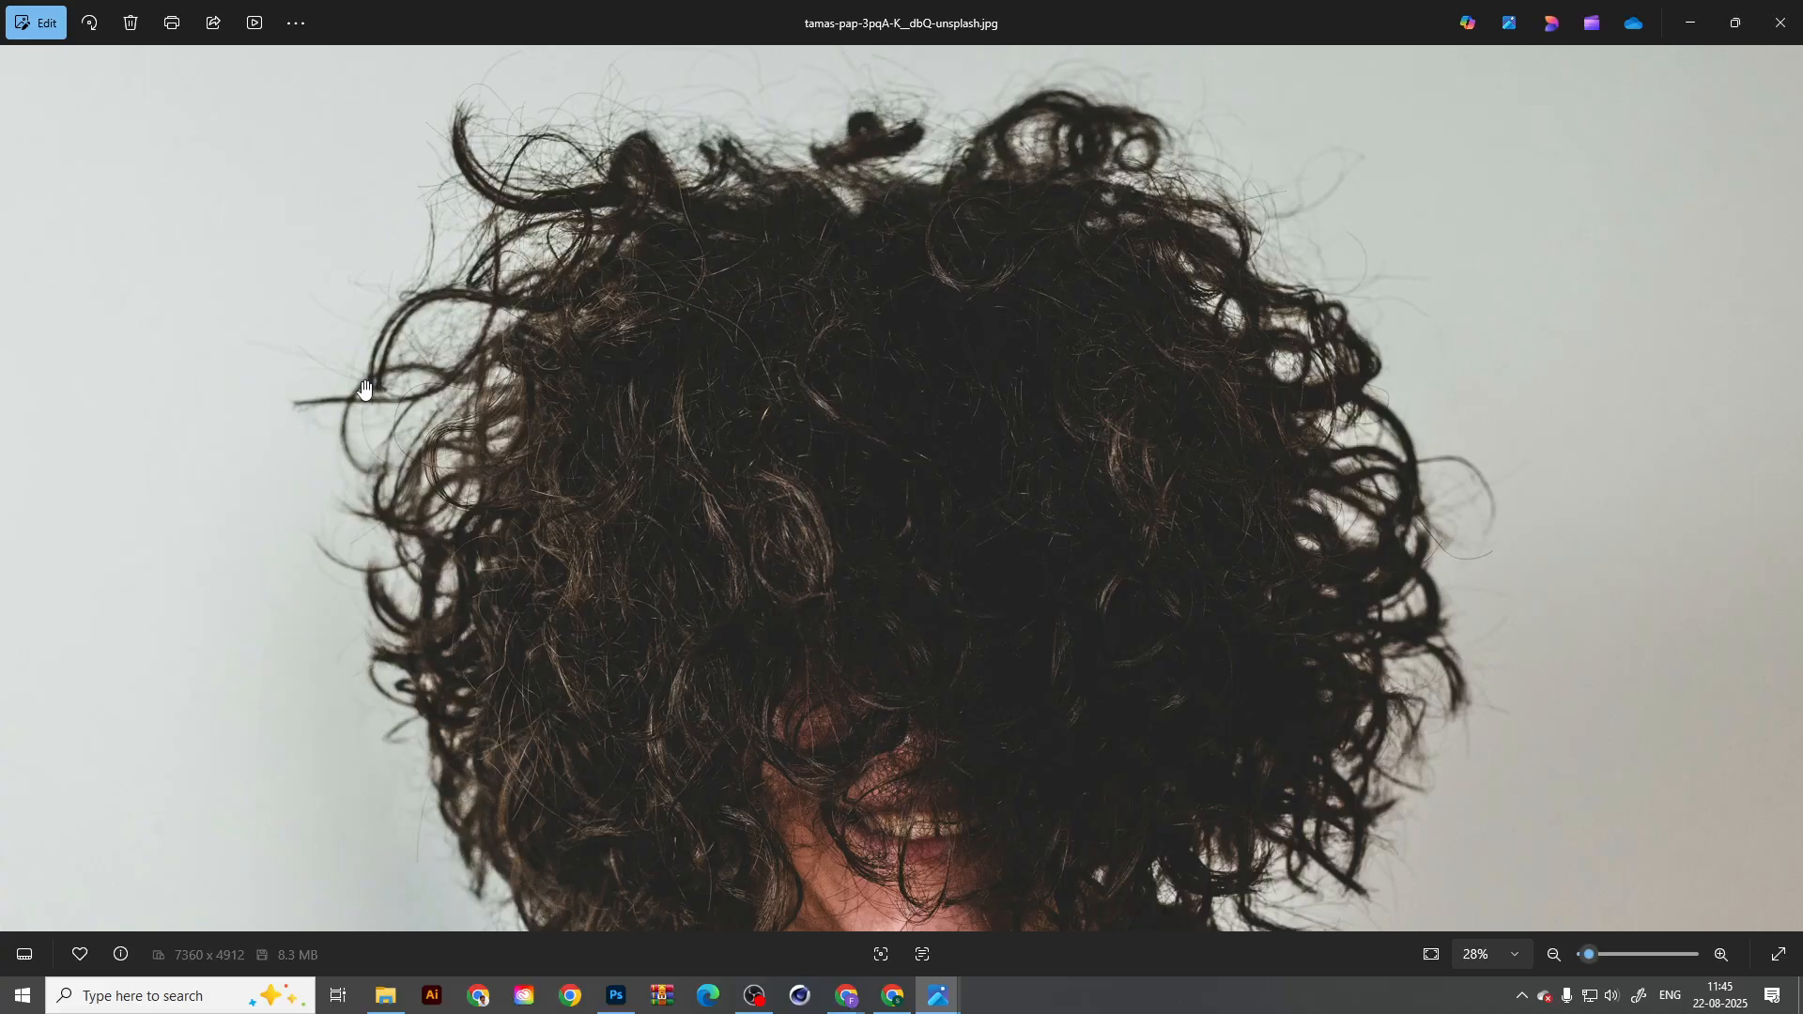
scroll(499, 801, down, 2)
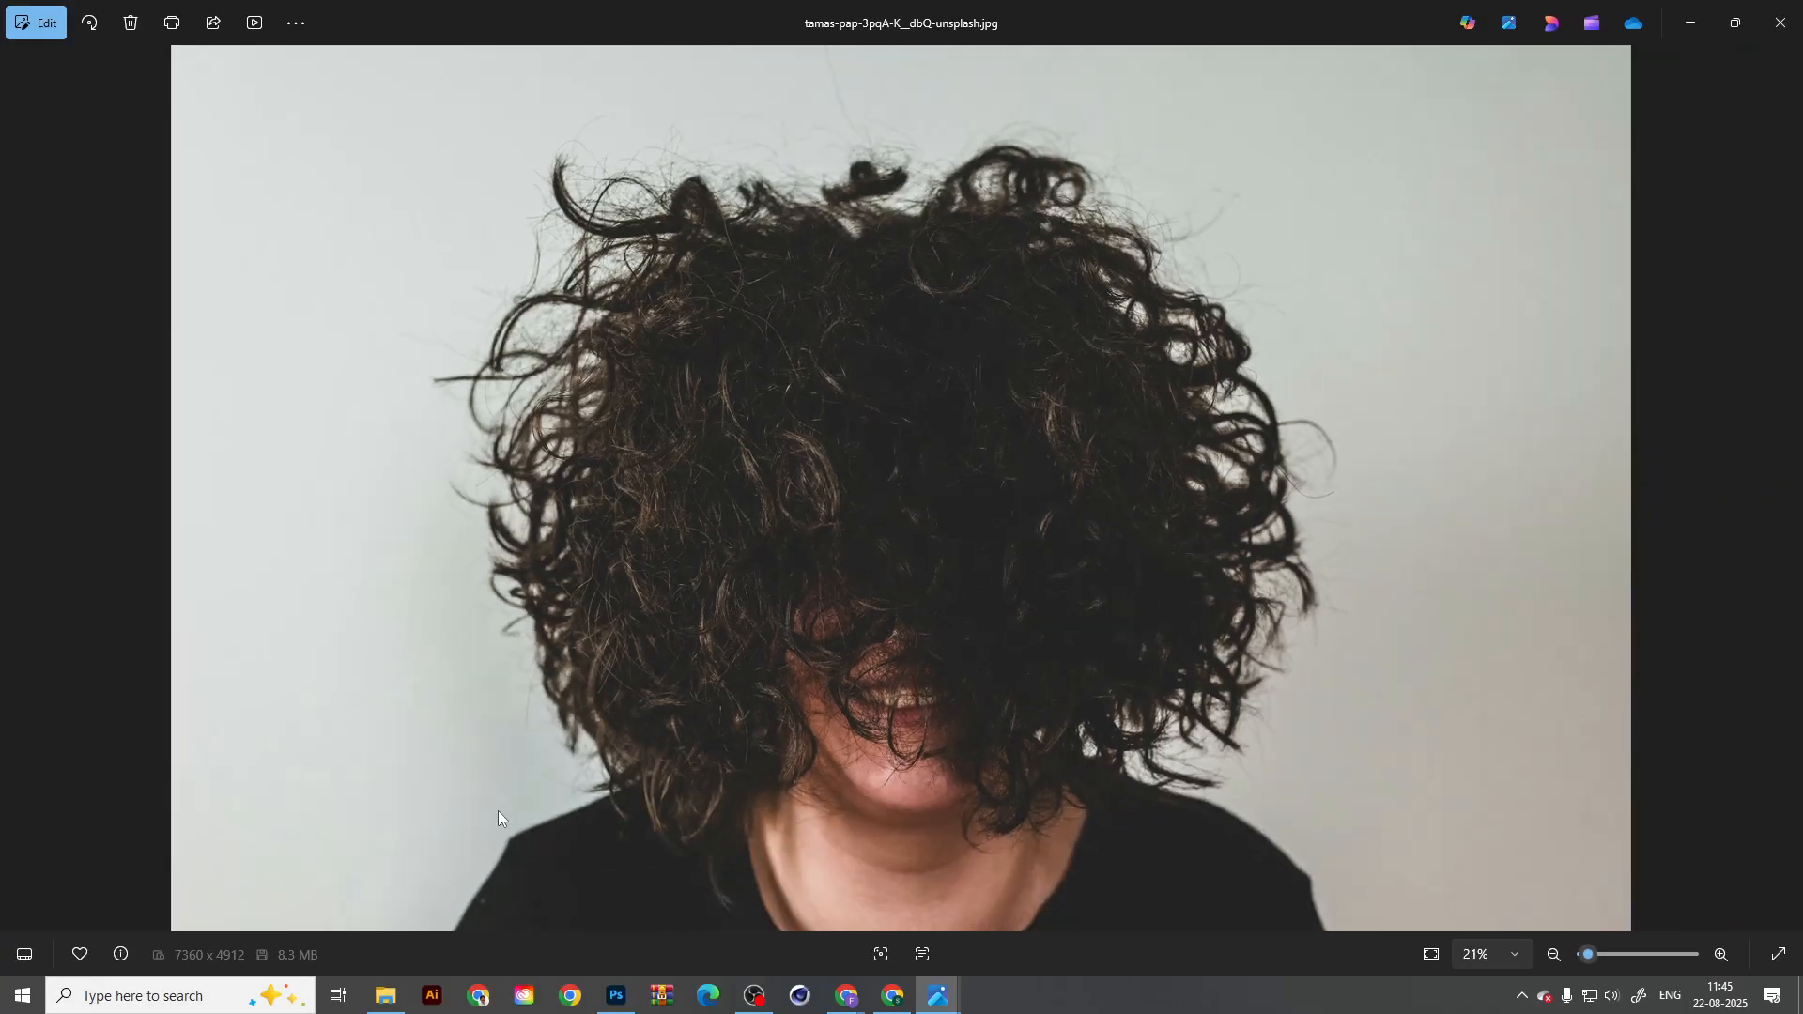
click(1705, 25)
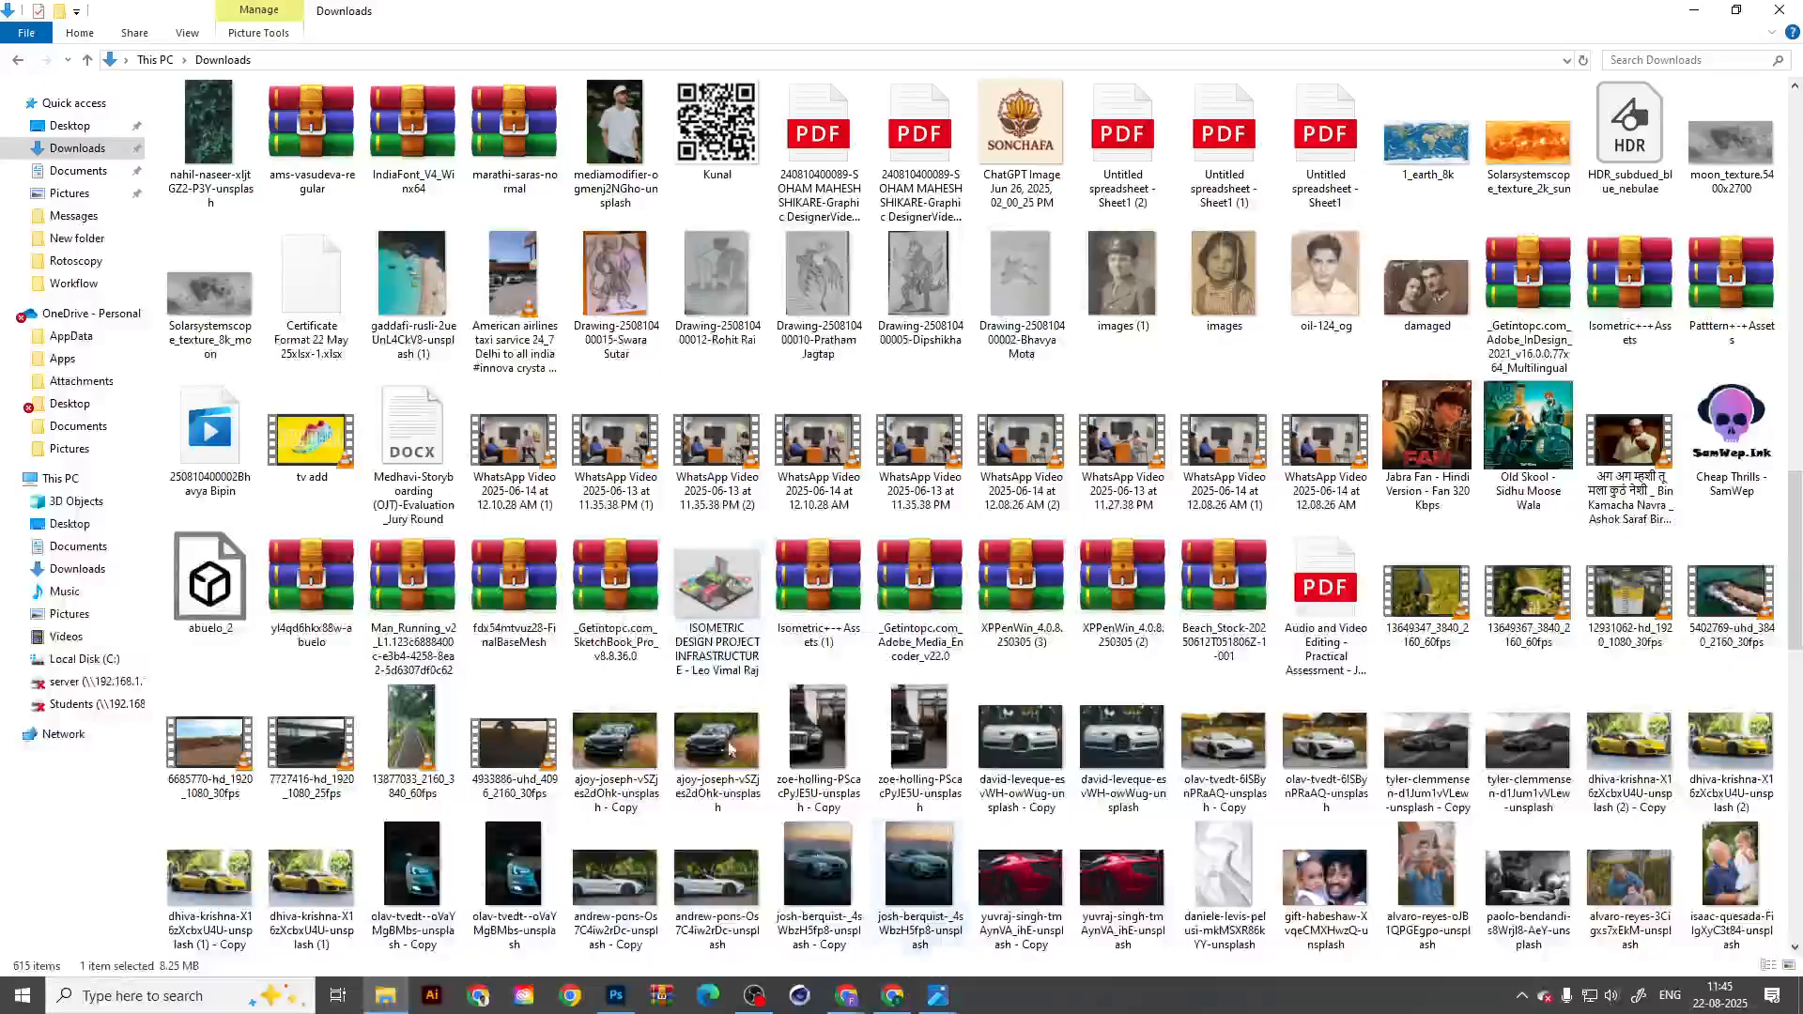
Step: Preview the photo of the man in a white T-shirt and cap, and examine the beard and cap edges up close
scroll(731, 563, up, 3)
double_click(719, 310)
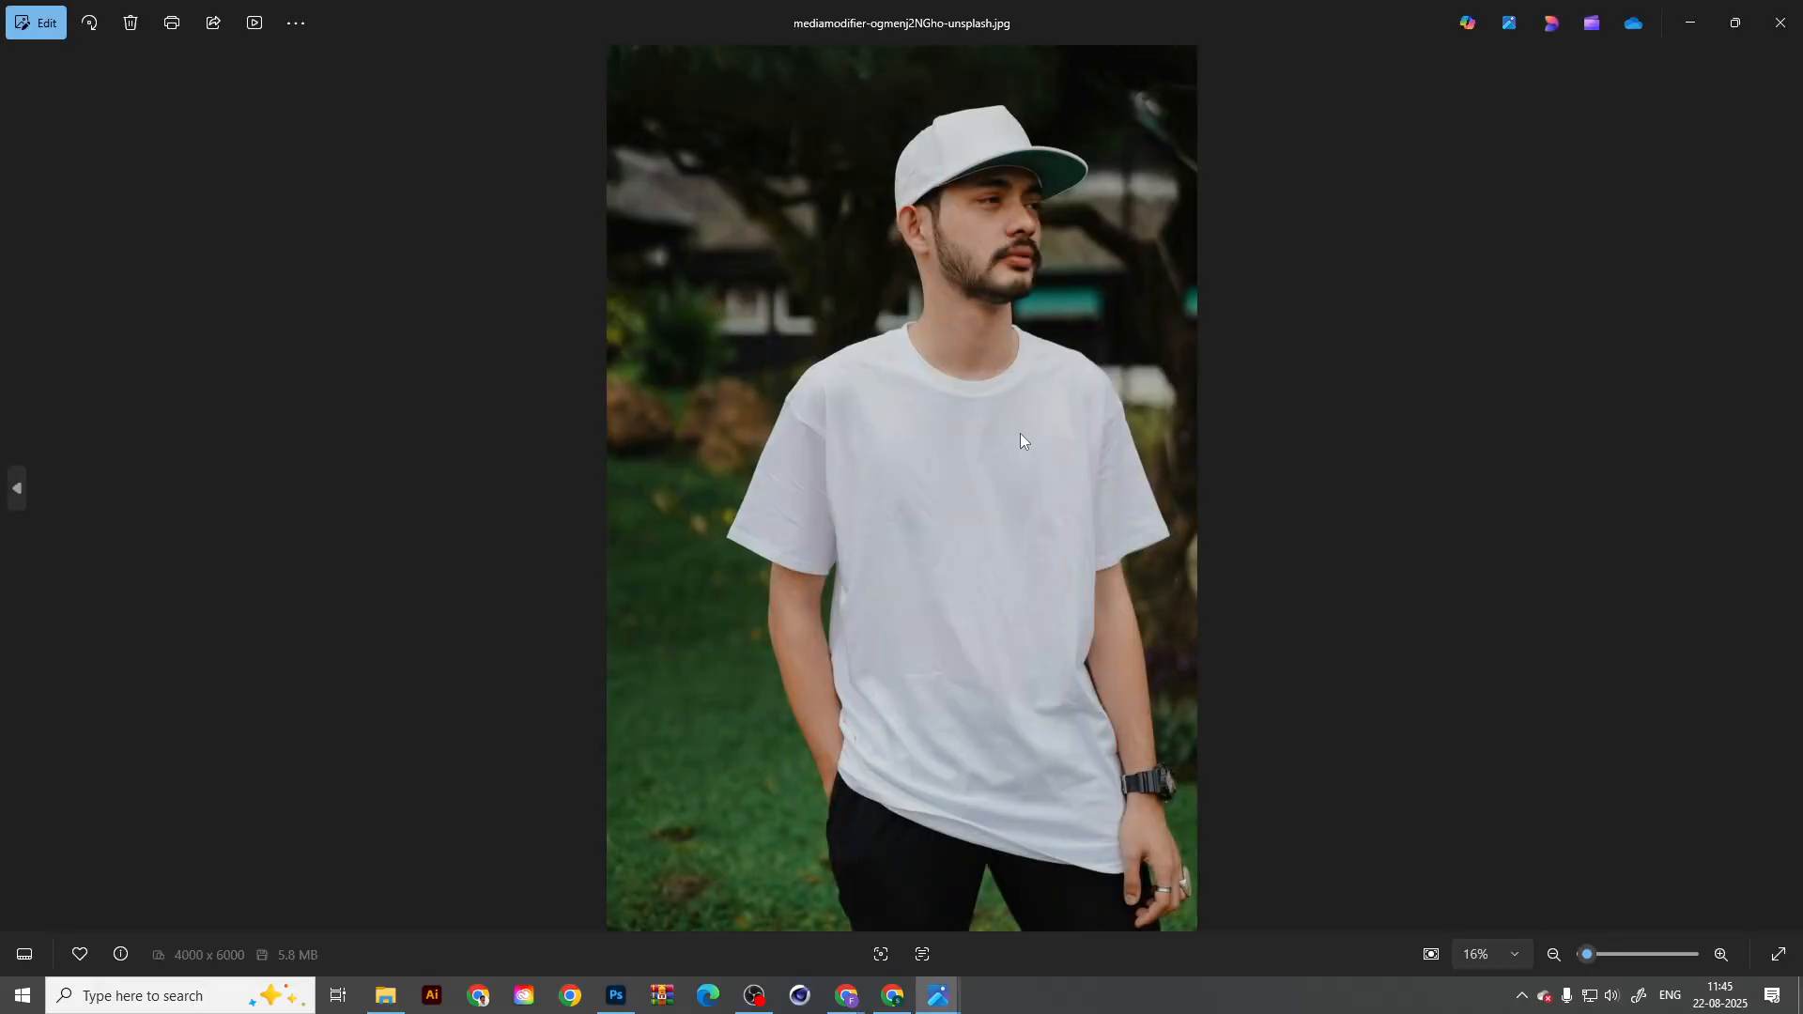
scroll(1023, 421, up, 5)
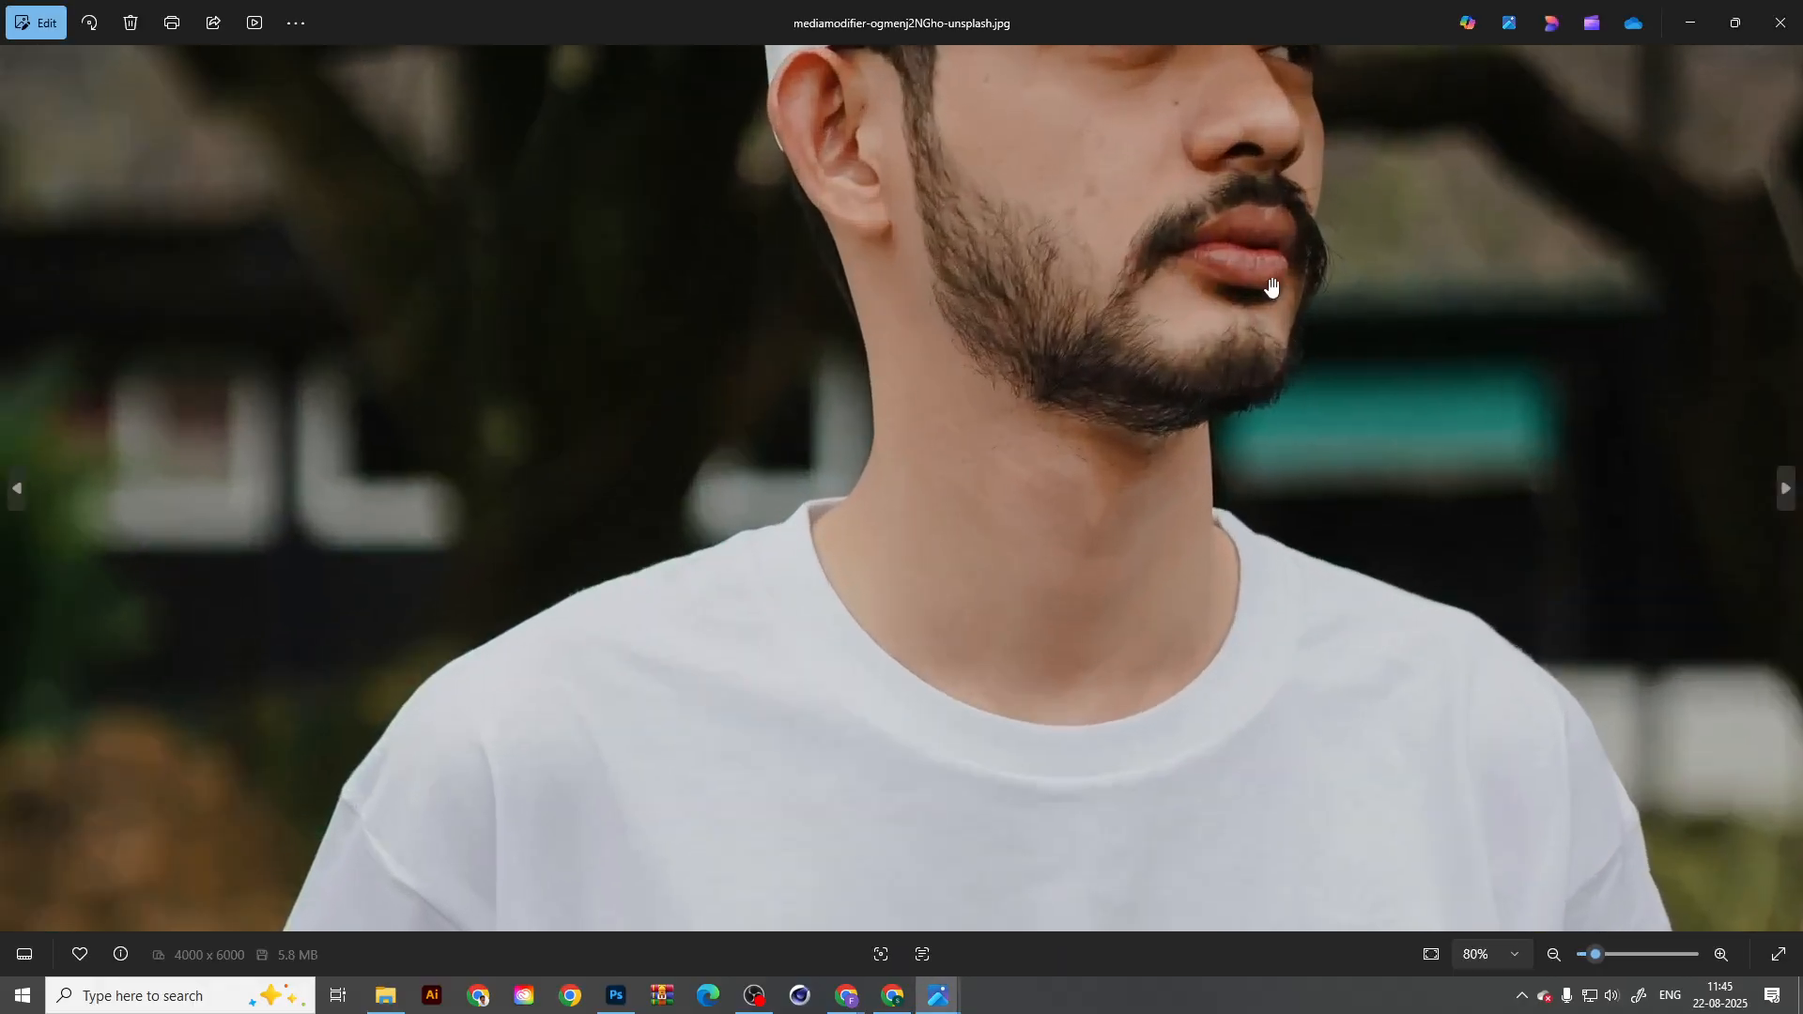
scroll(1273, 287, up, 4)
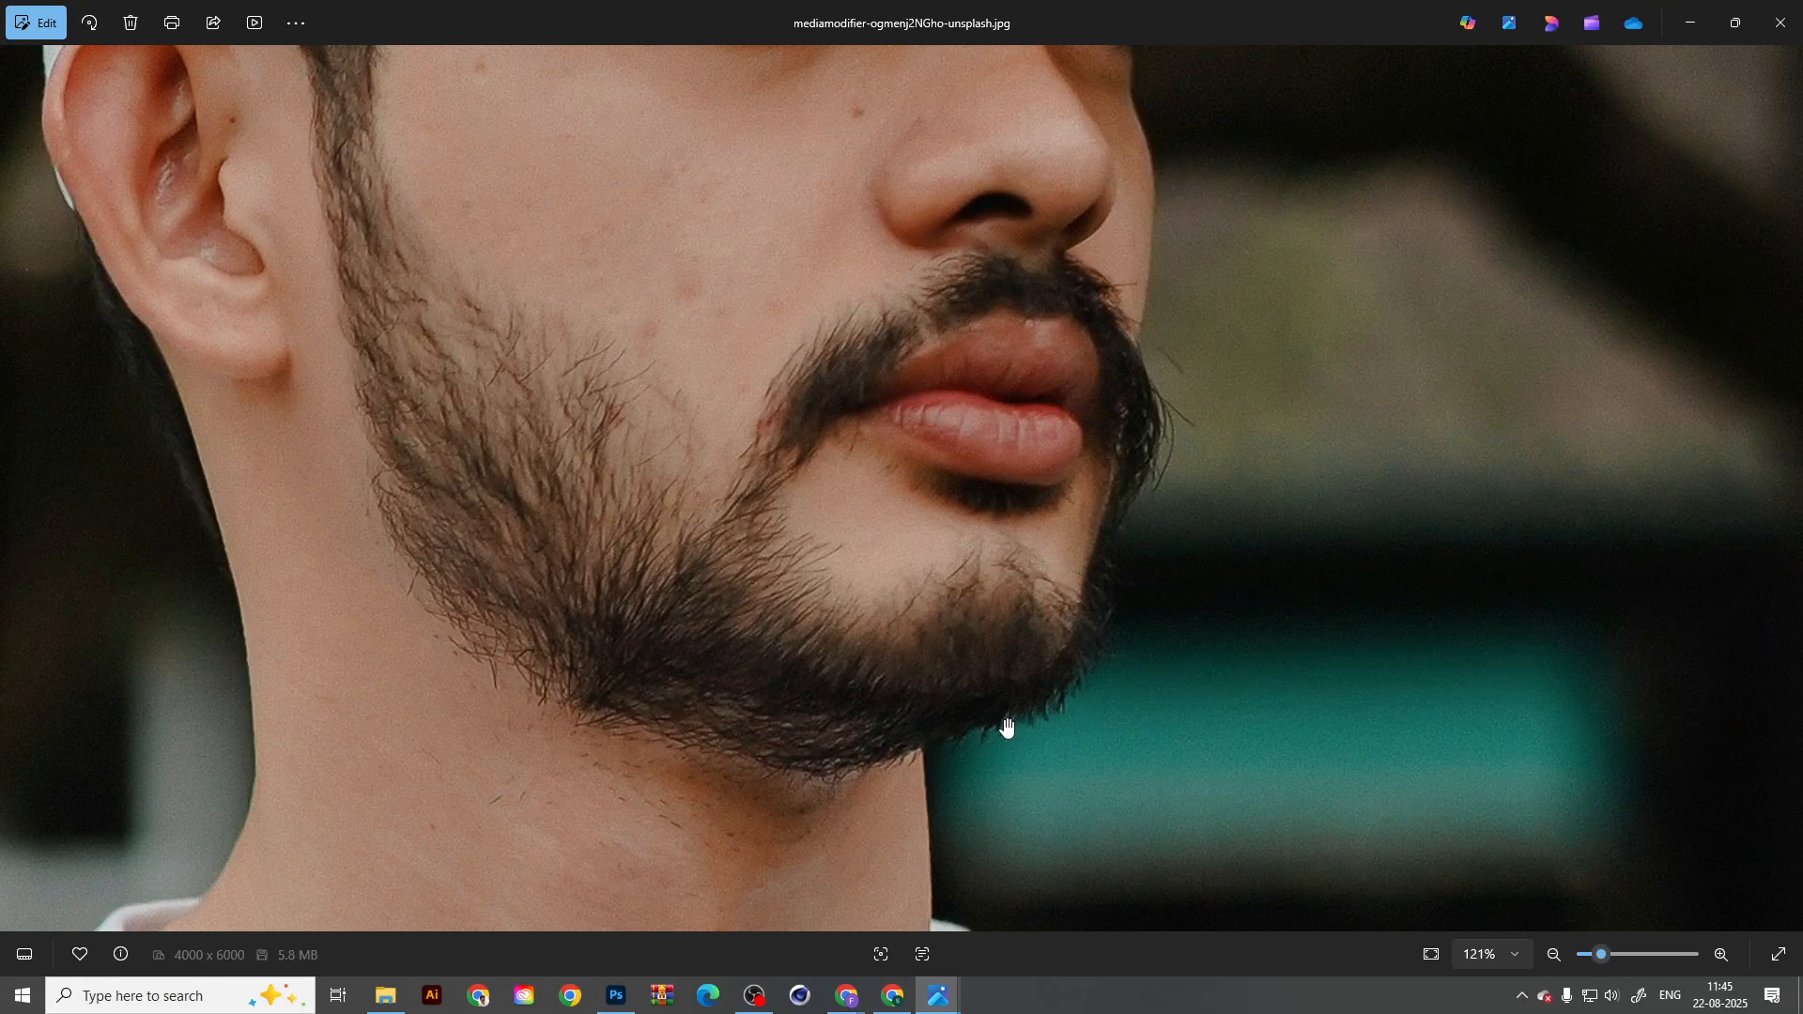
scroll(1007, 727, down, 3)
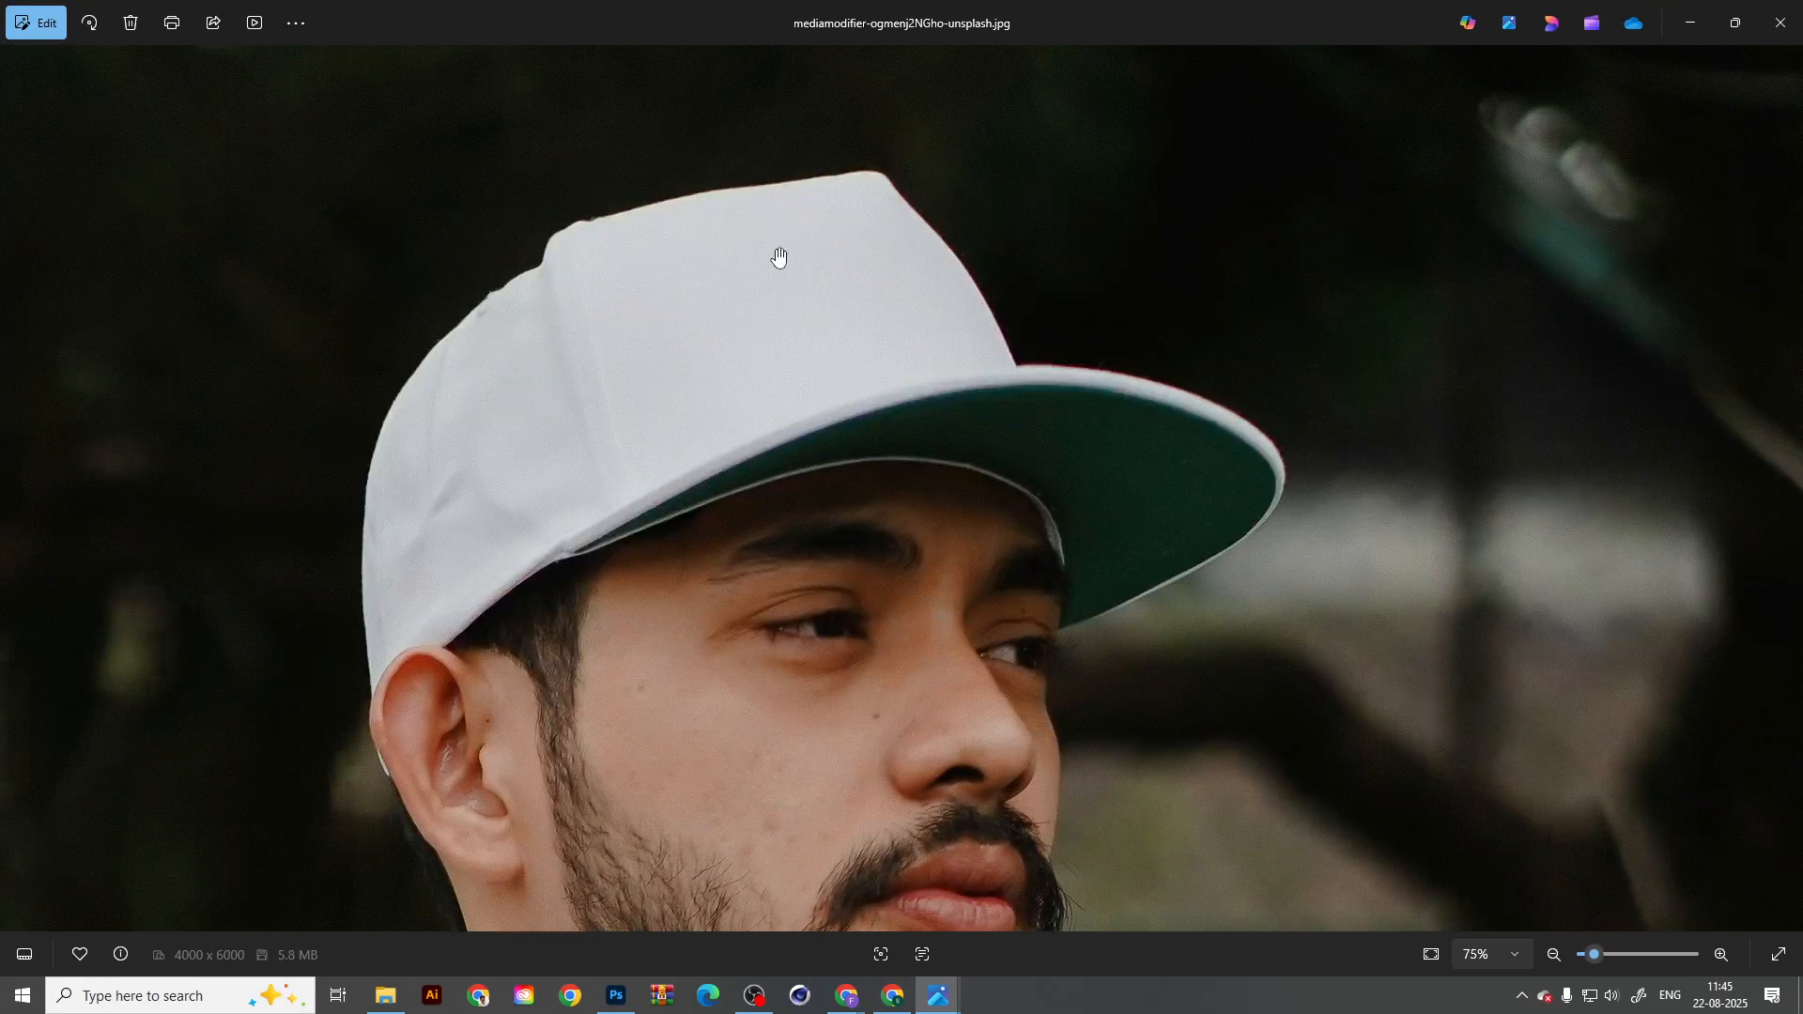
scroll(779, 256, down, 3)
click(1781, 22)
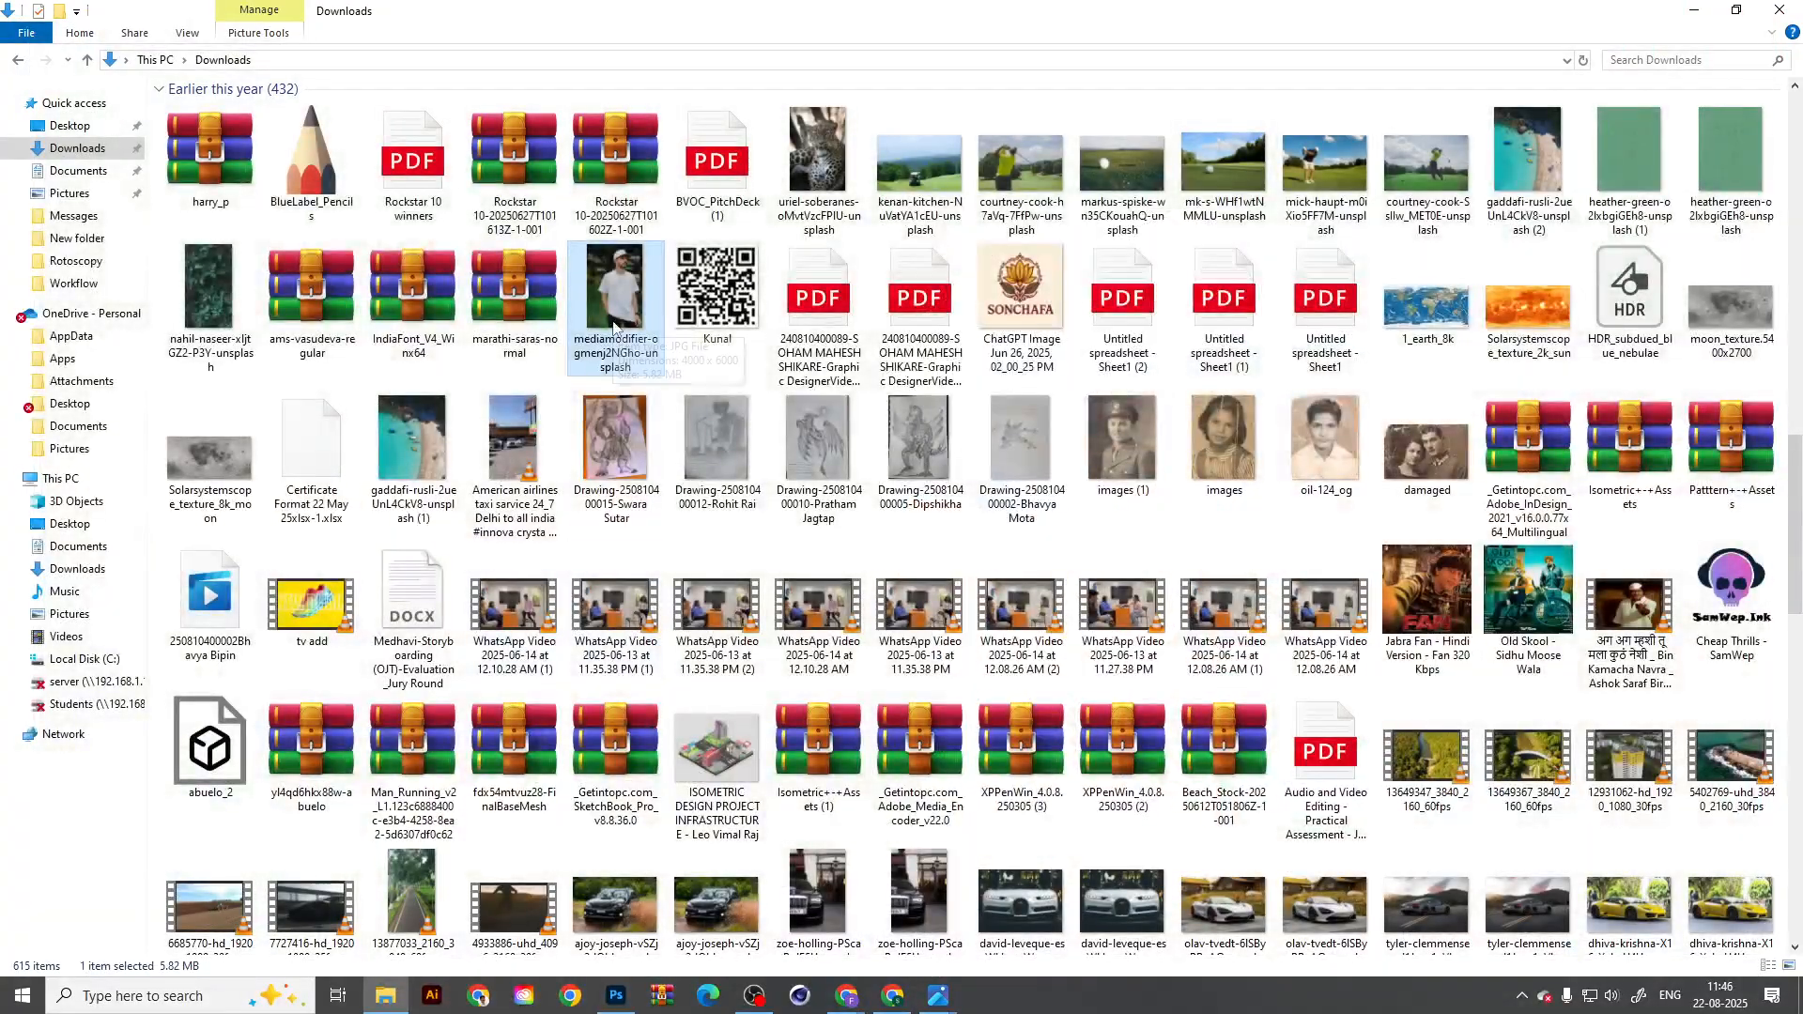
Step: Preview the photo of the woman in a white T-shirt holding up her curly hair and examine the hair edges
scroll(592, 683, up, 3)
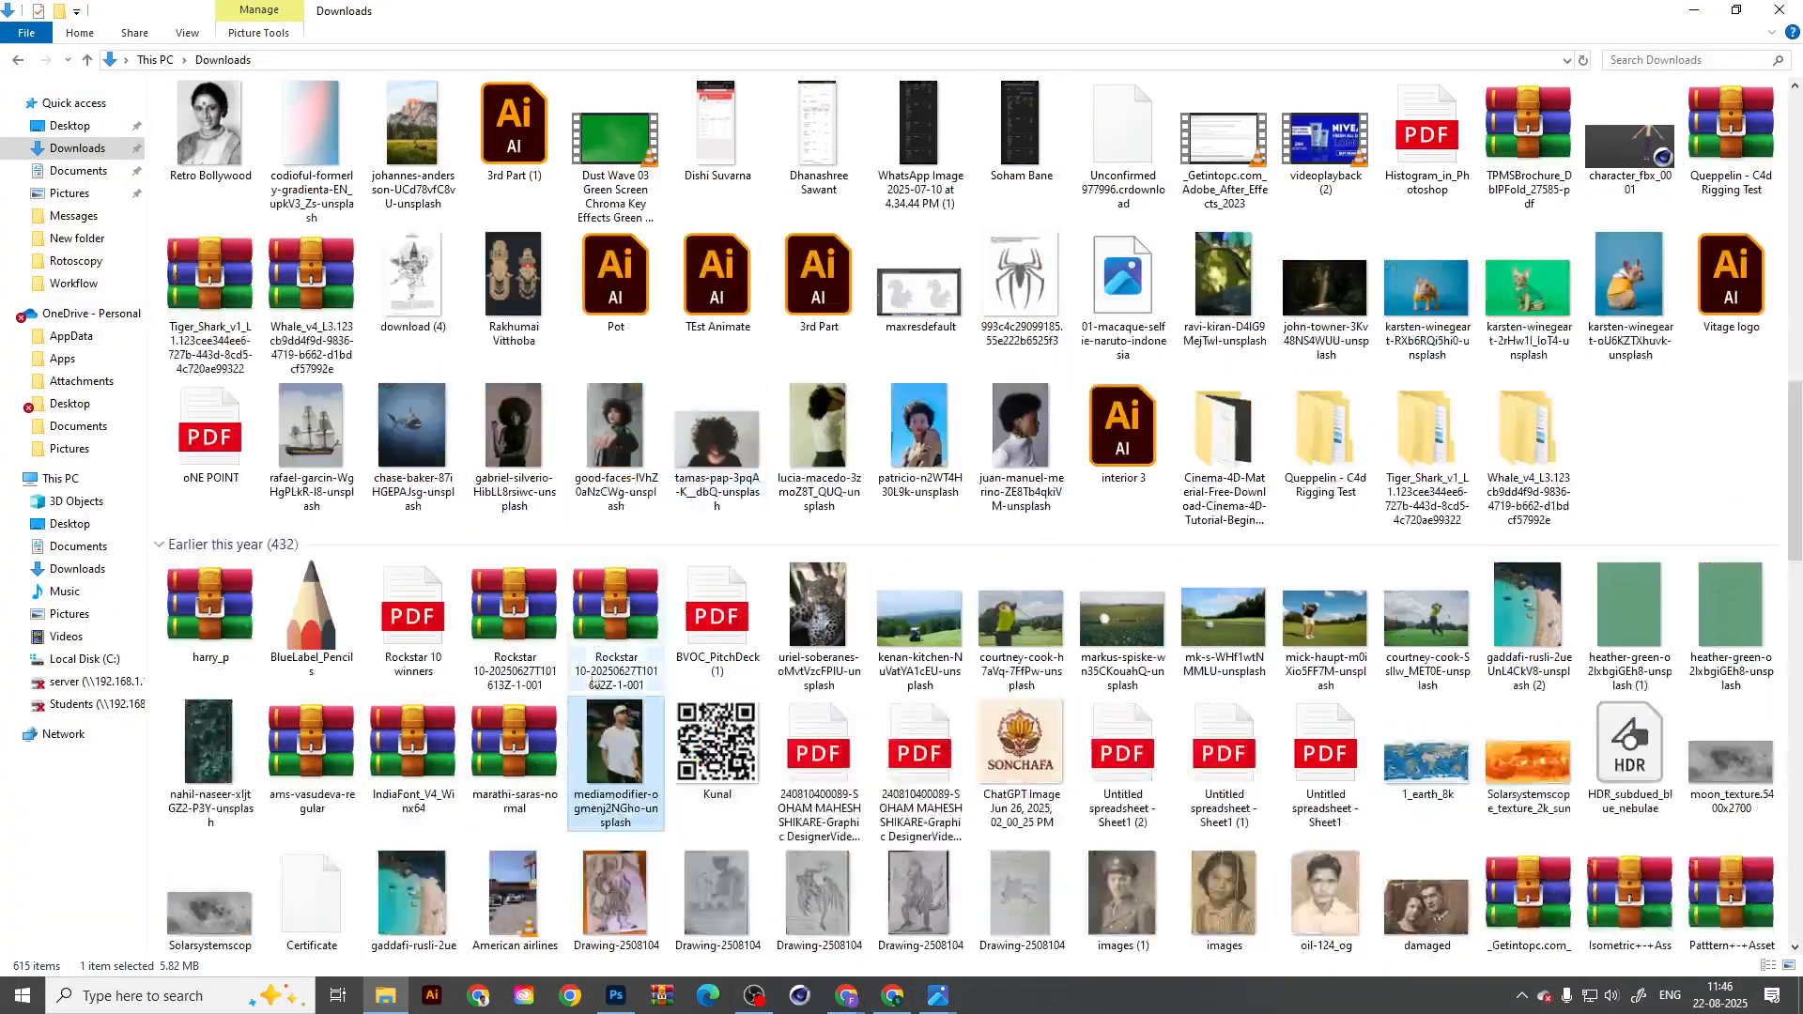
click(807, 431)
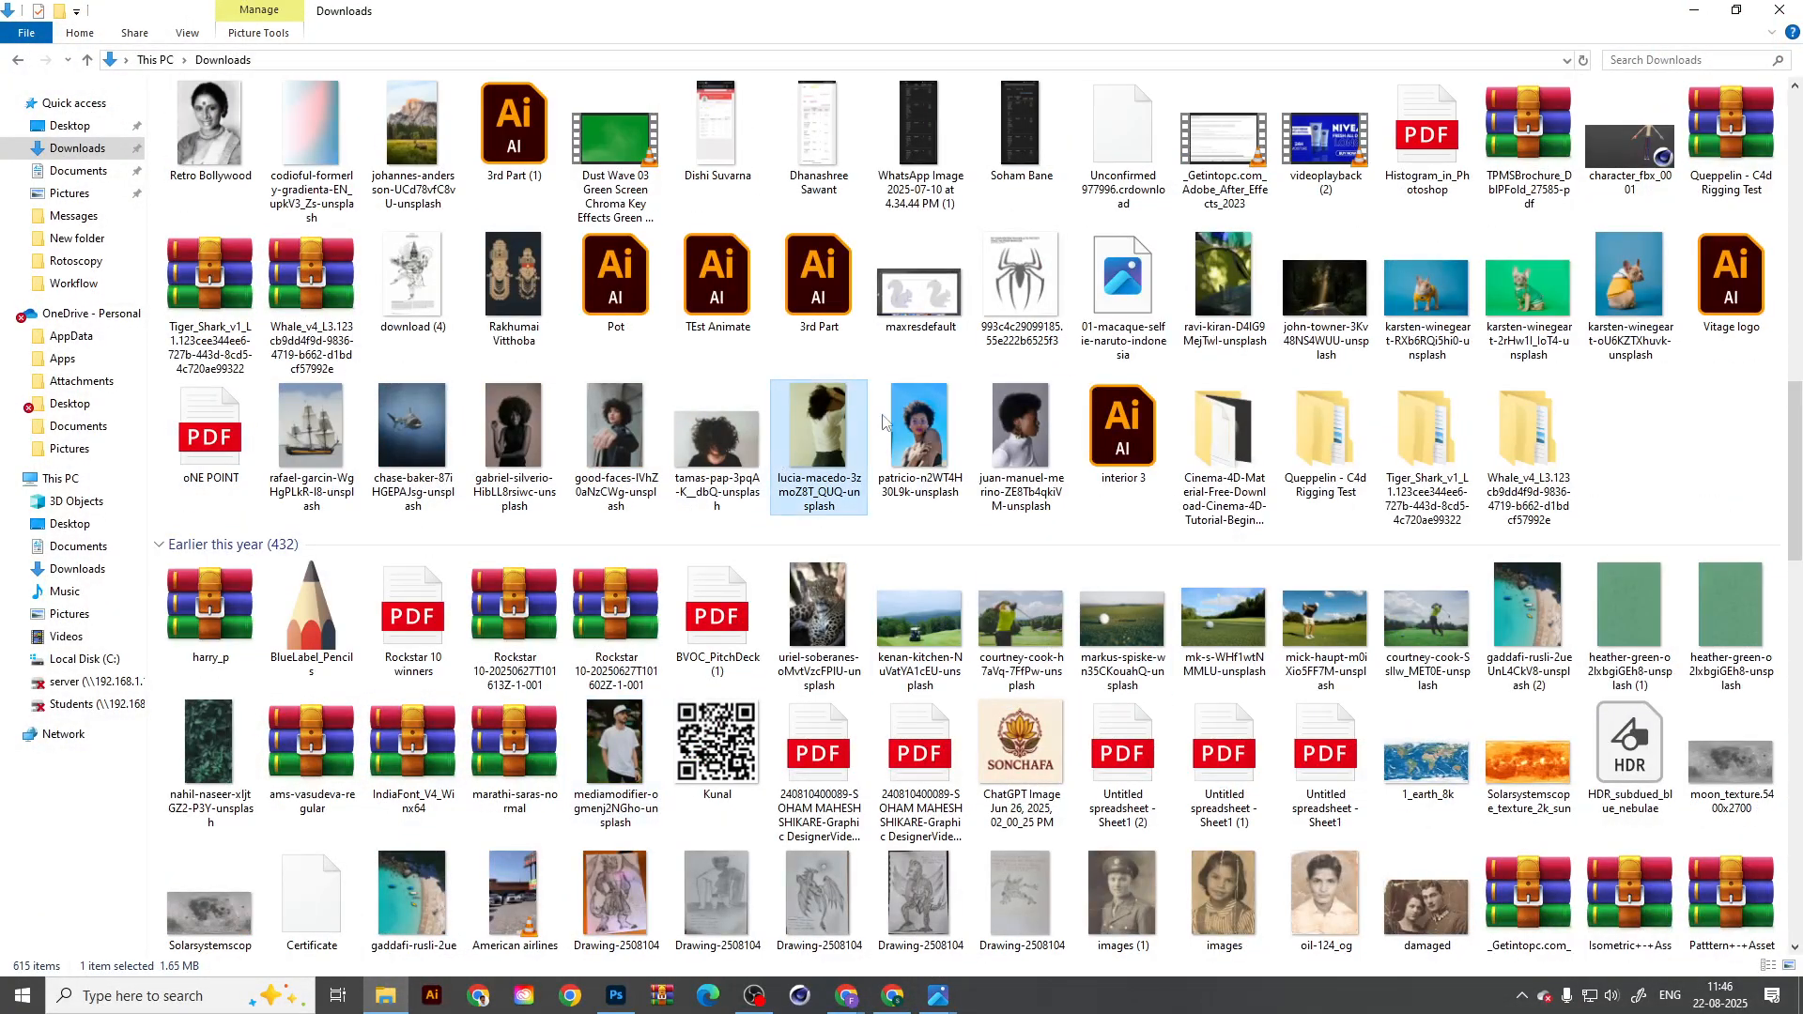
key(Return)
scroll(979, 124, up, 1)
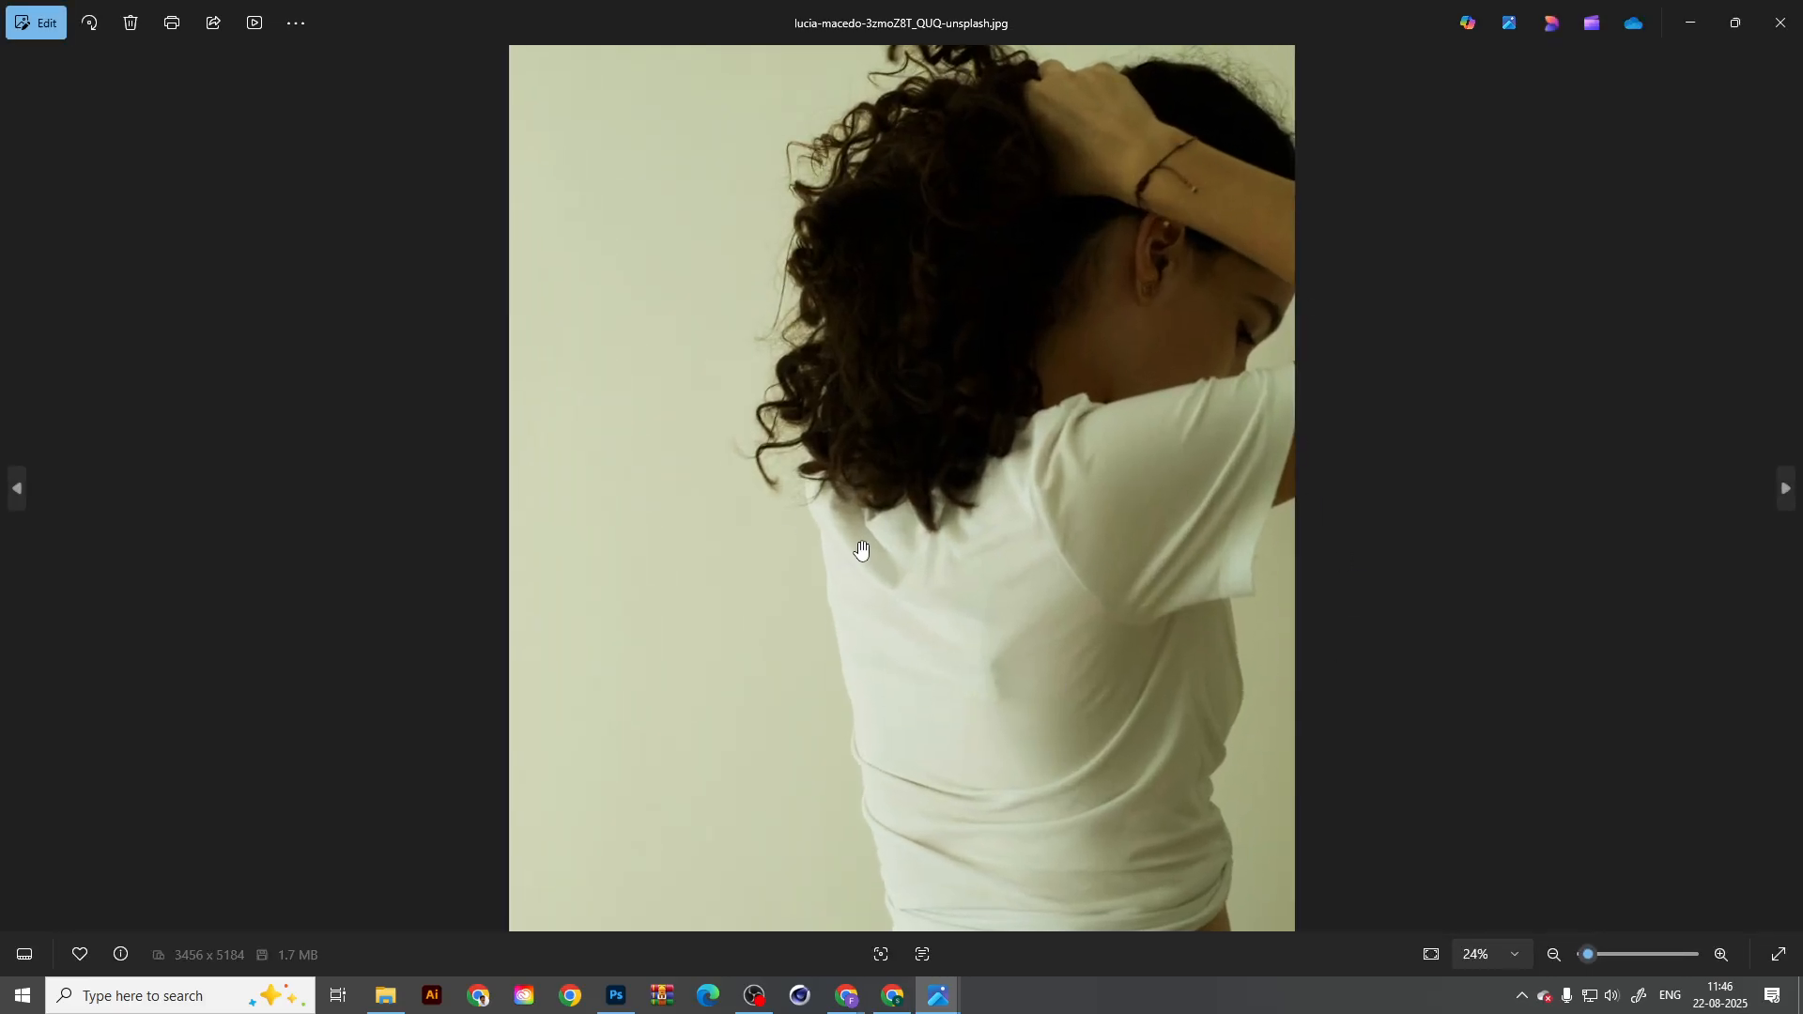
click(1782, 23)
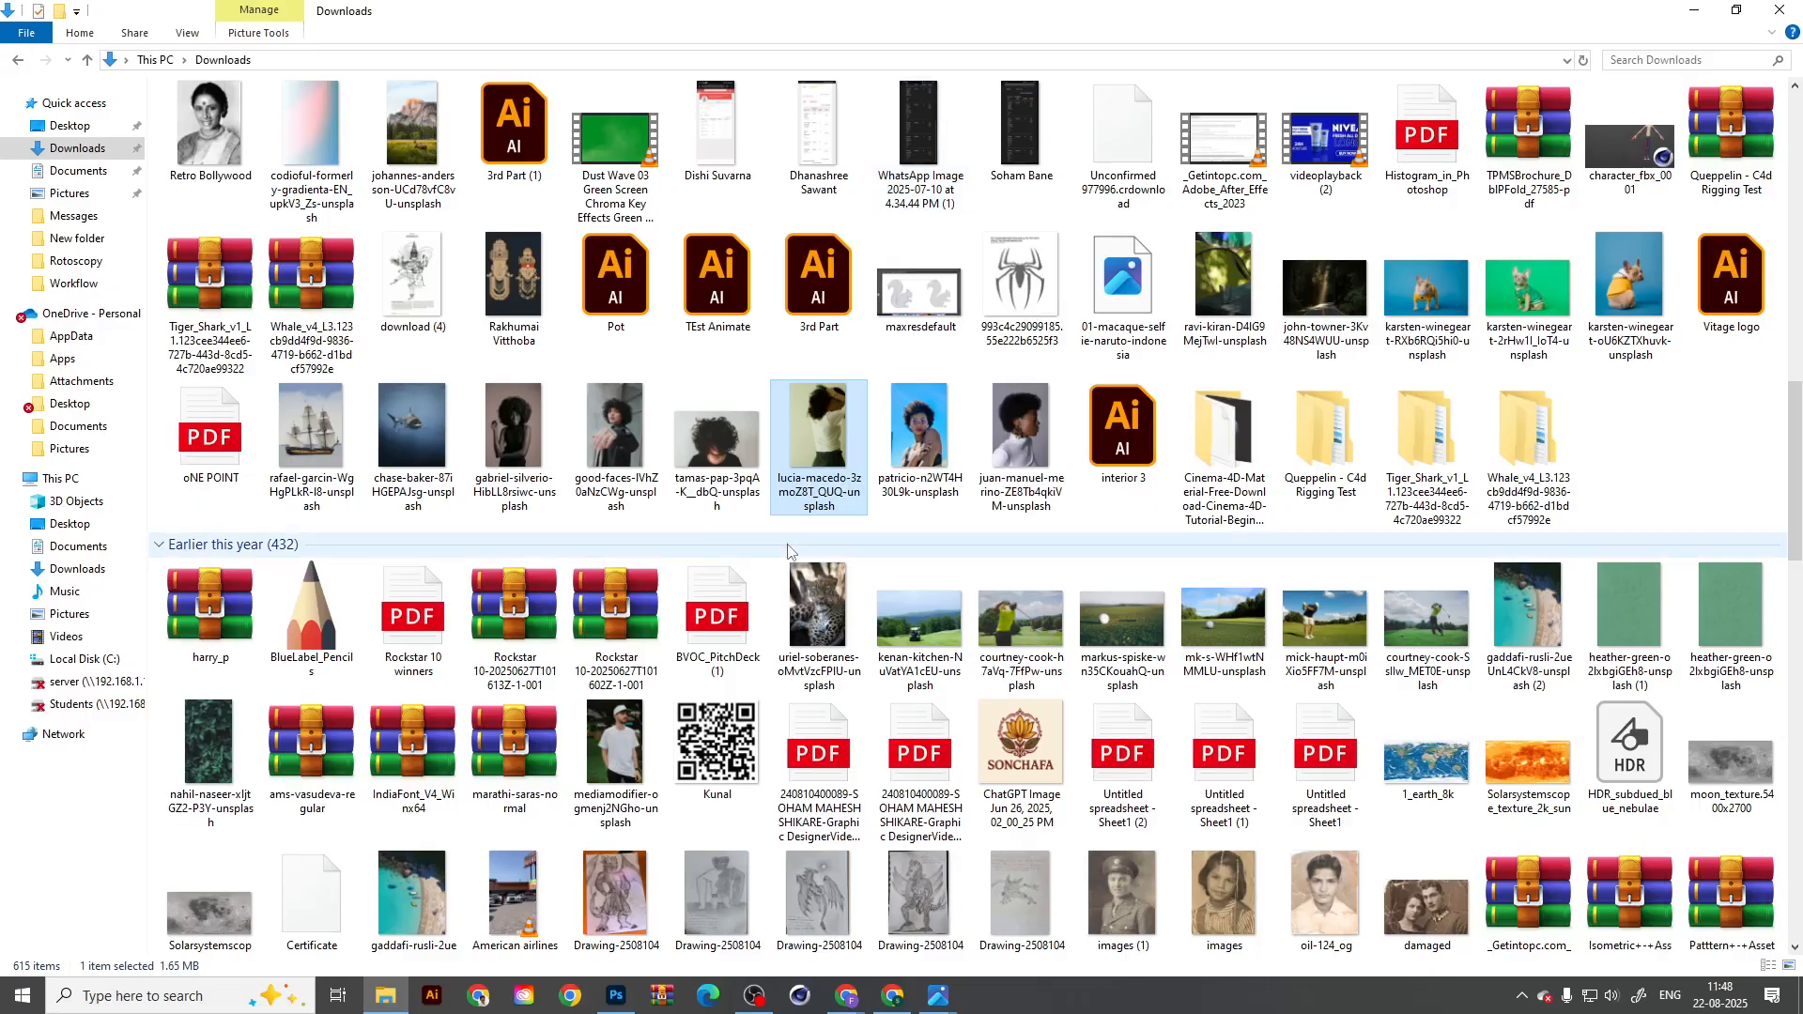
Step: Find the photo of the brown rhino against a blue sky in the Downloads folder and preview it
click(1180, 461)
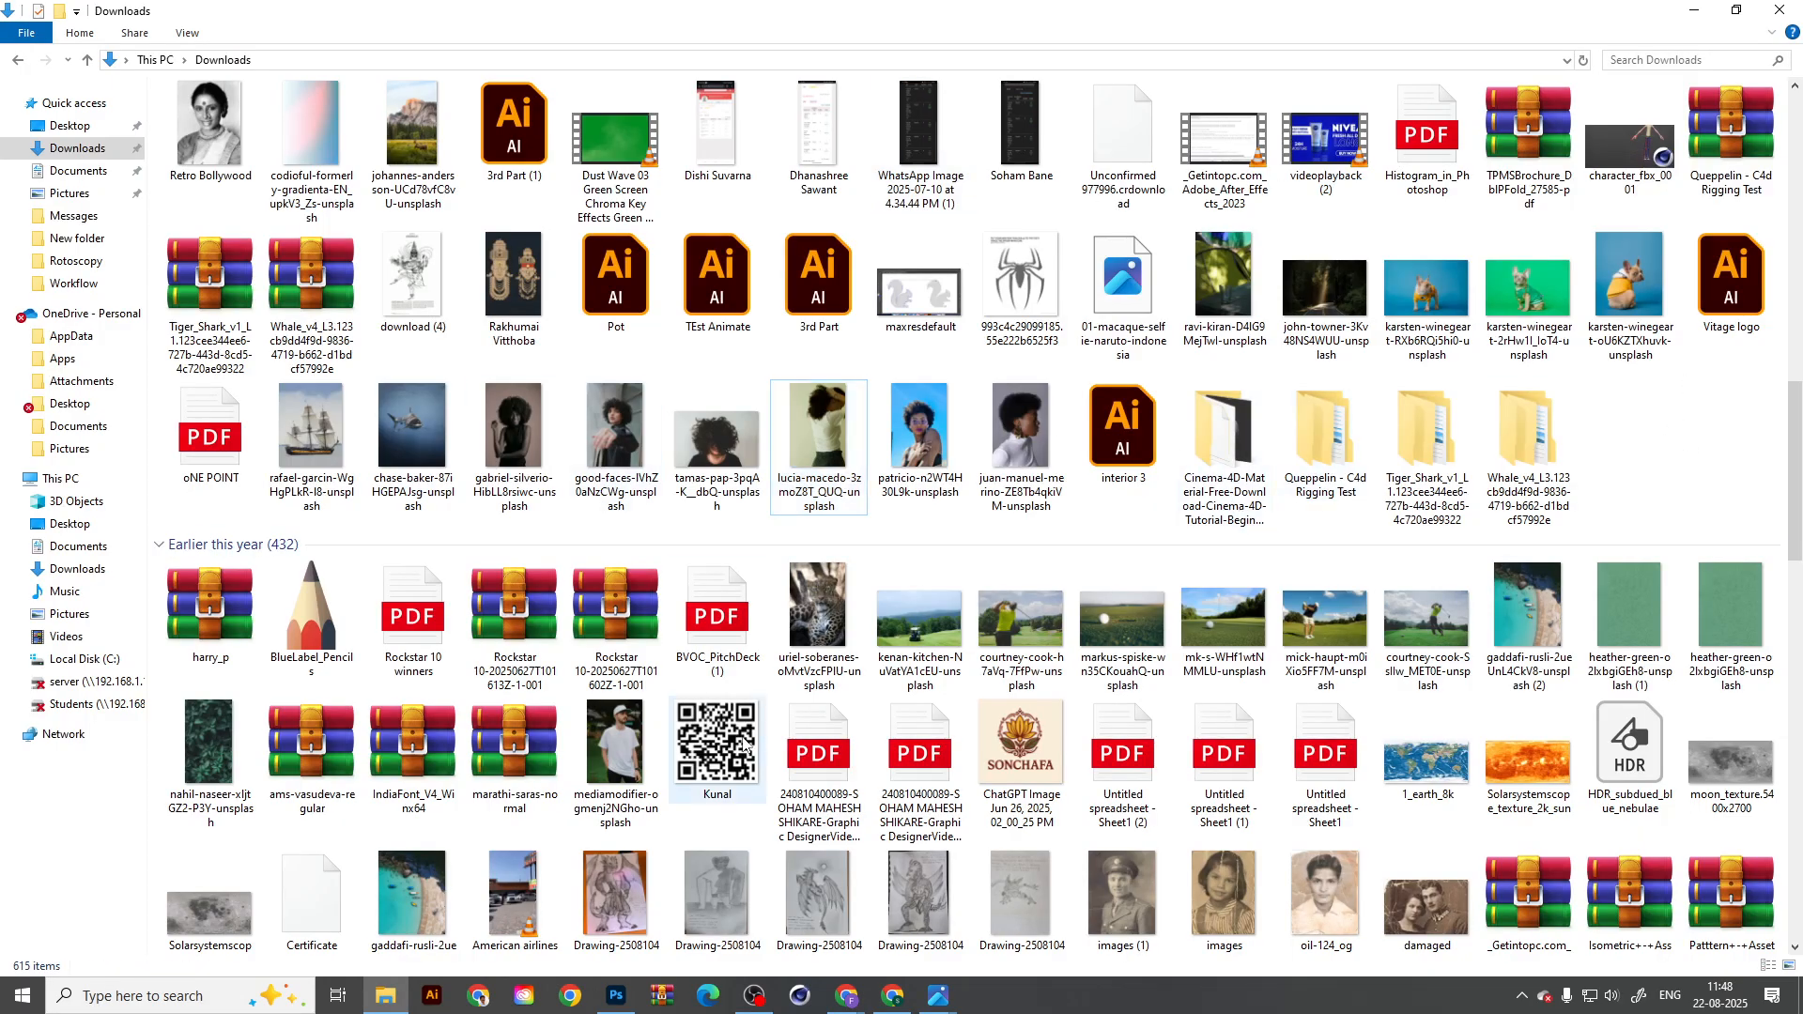
scroll(746, 746, down, 3)
scroll(737, 665, down, 3)
scroll(735, 665, down, 7)
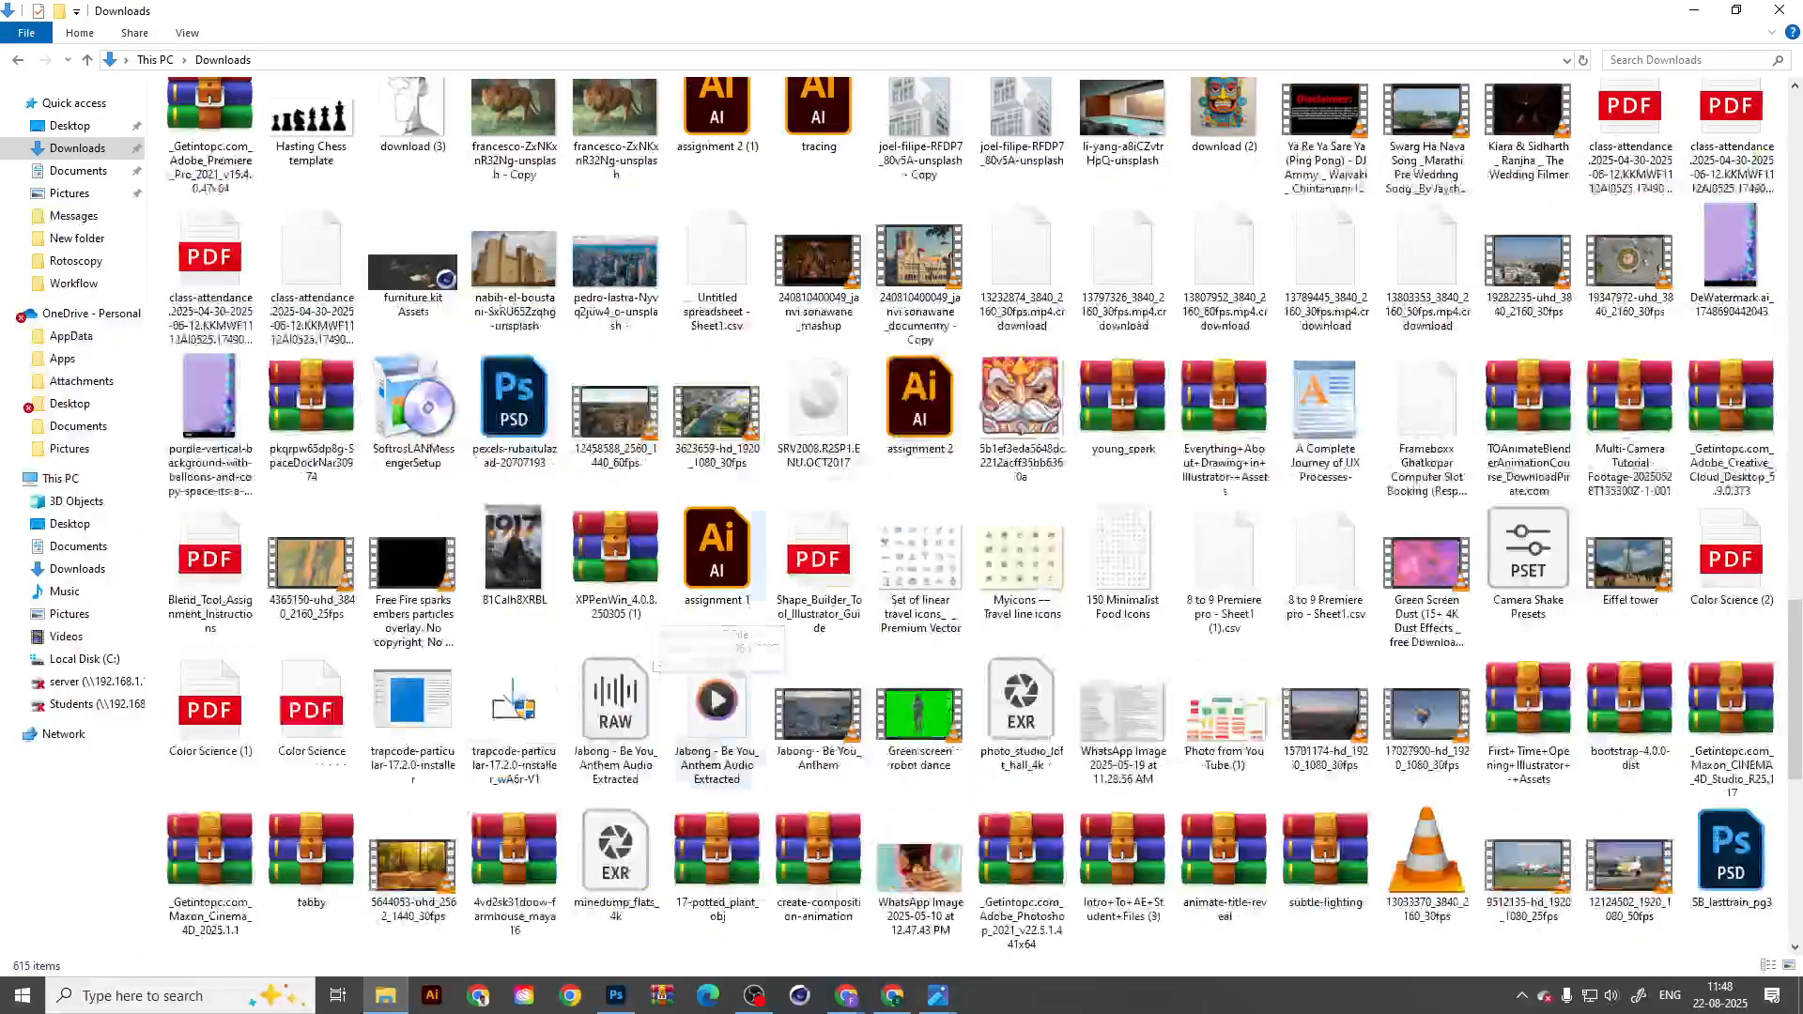
scroll(601, 188, up, 3)
click(477, 324)
double_click(411, 281)
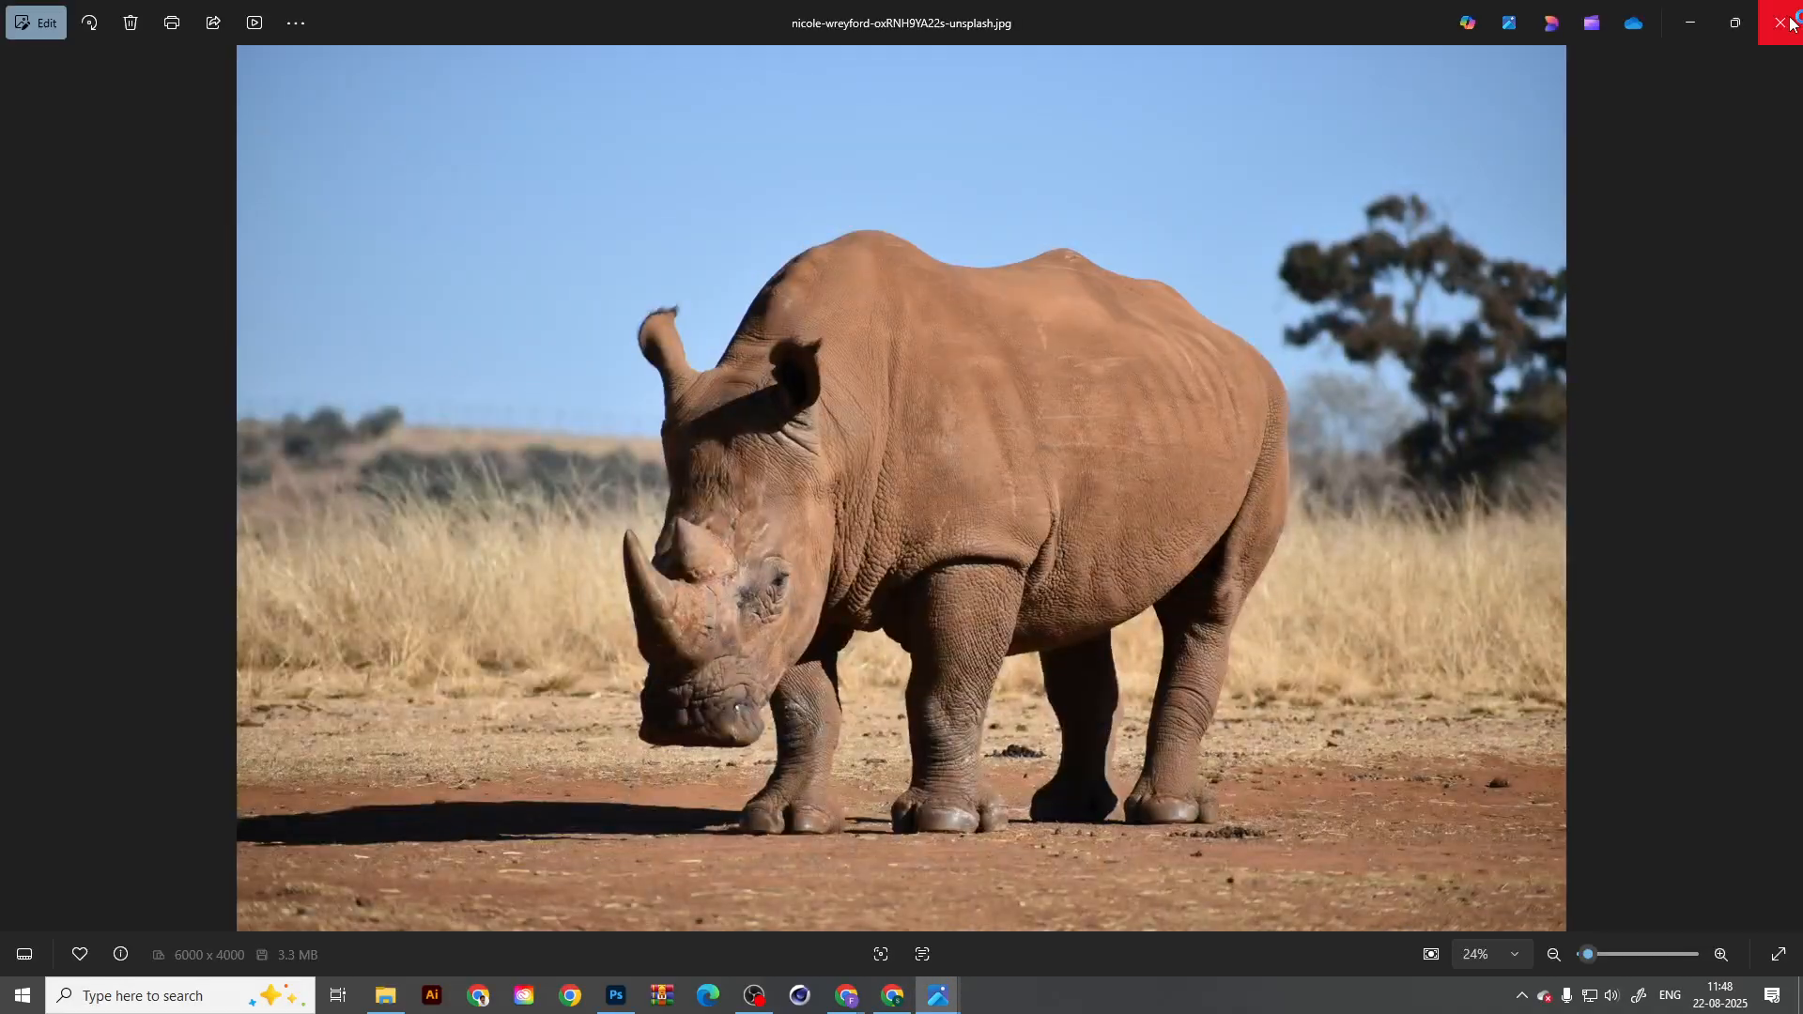
click(1782, 20)
Step: Place the grey rhino photo from Downloads into the Untitled-1 document in Photoshop and move its layer to the top of the stack
click(507, 280)
drag(507, 282, 700, 530)
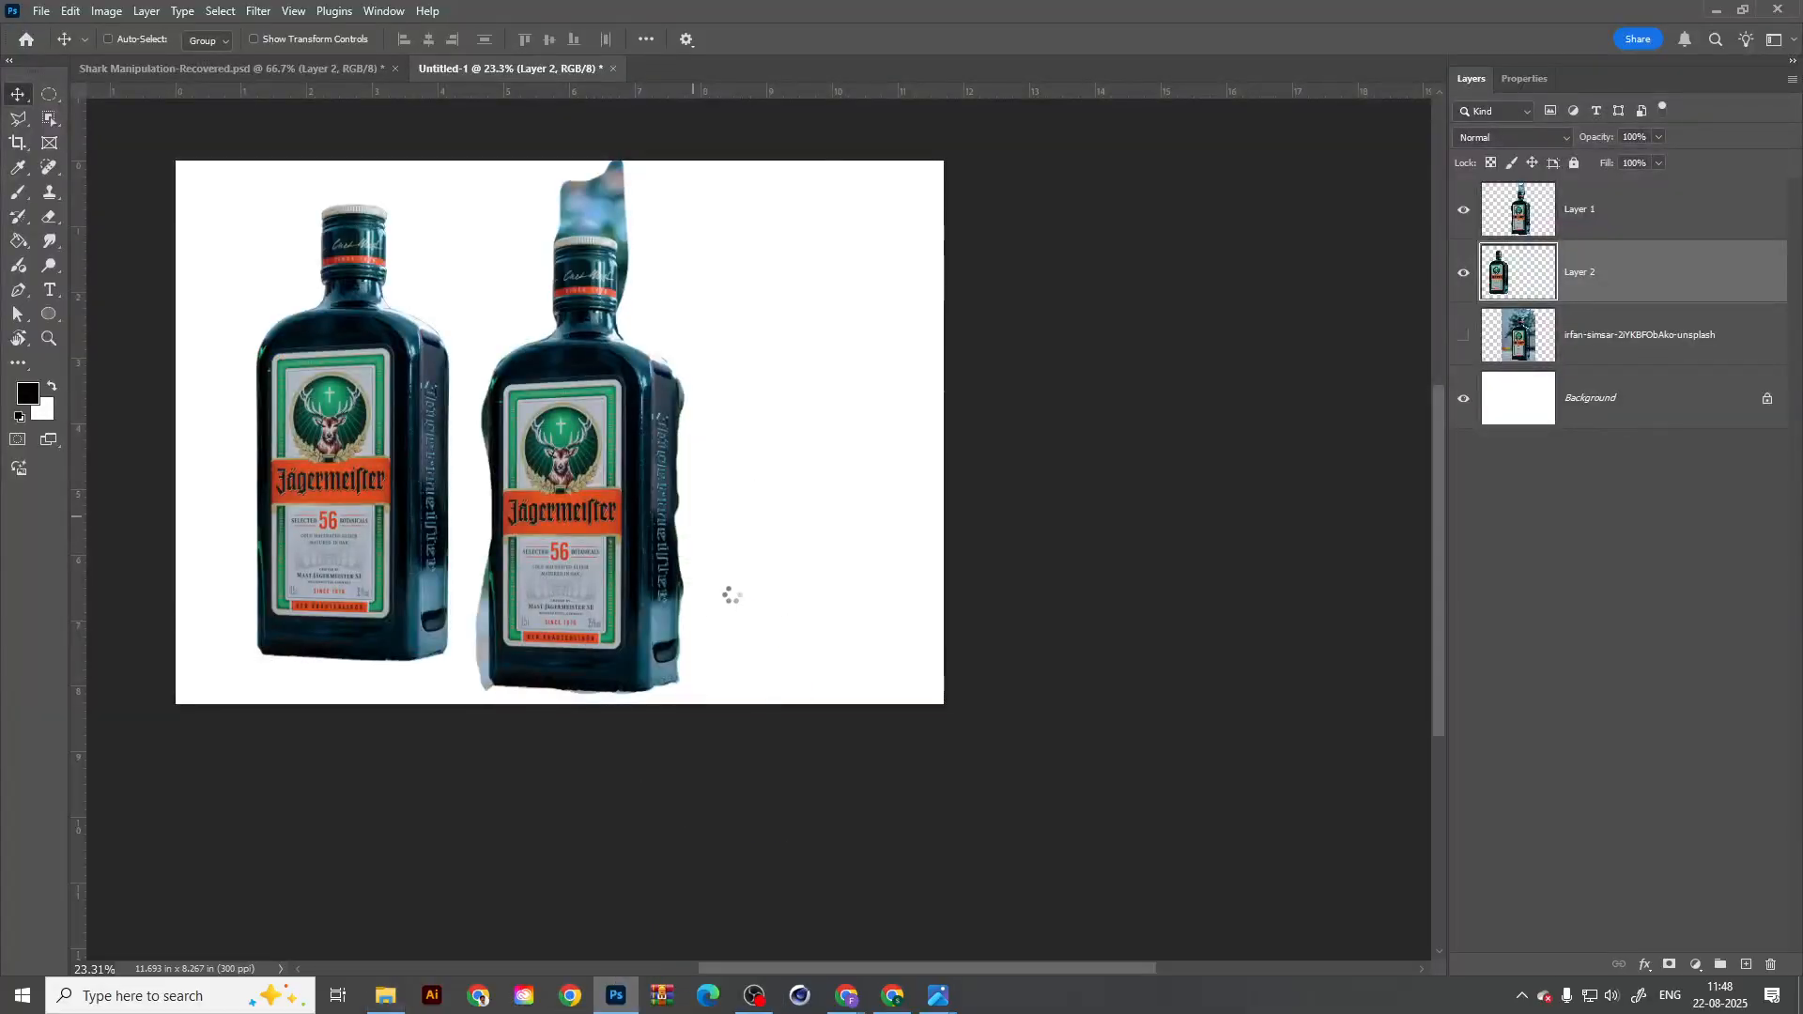
drag(1677, 264, 1639, 197)
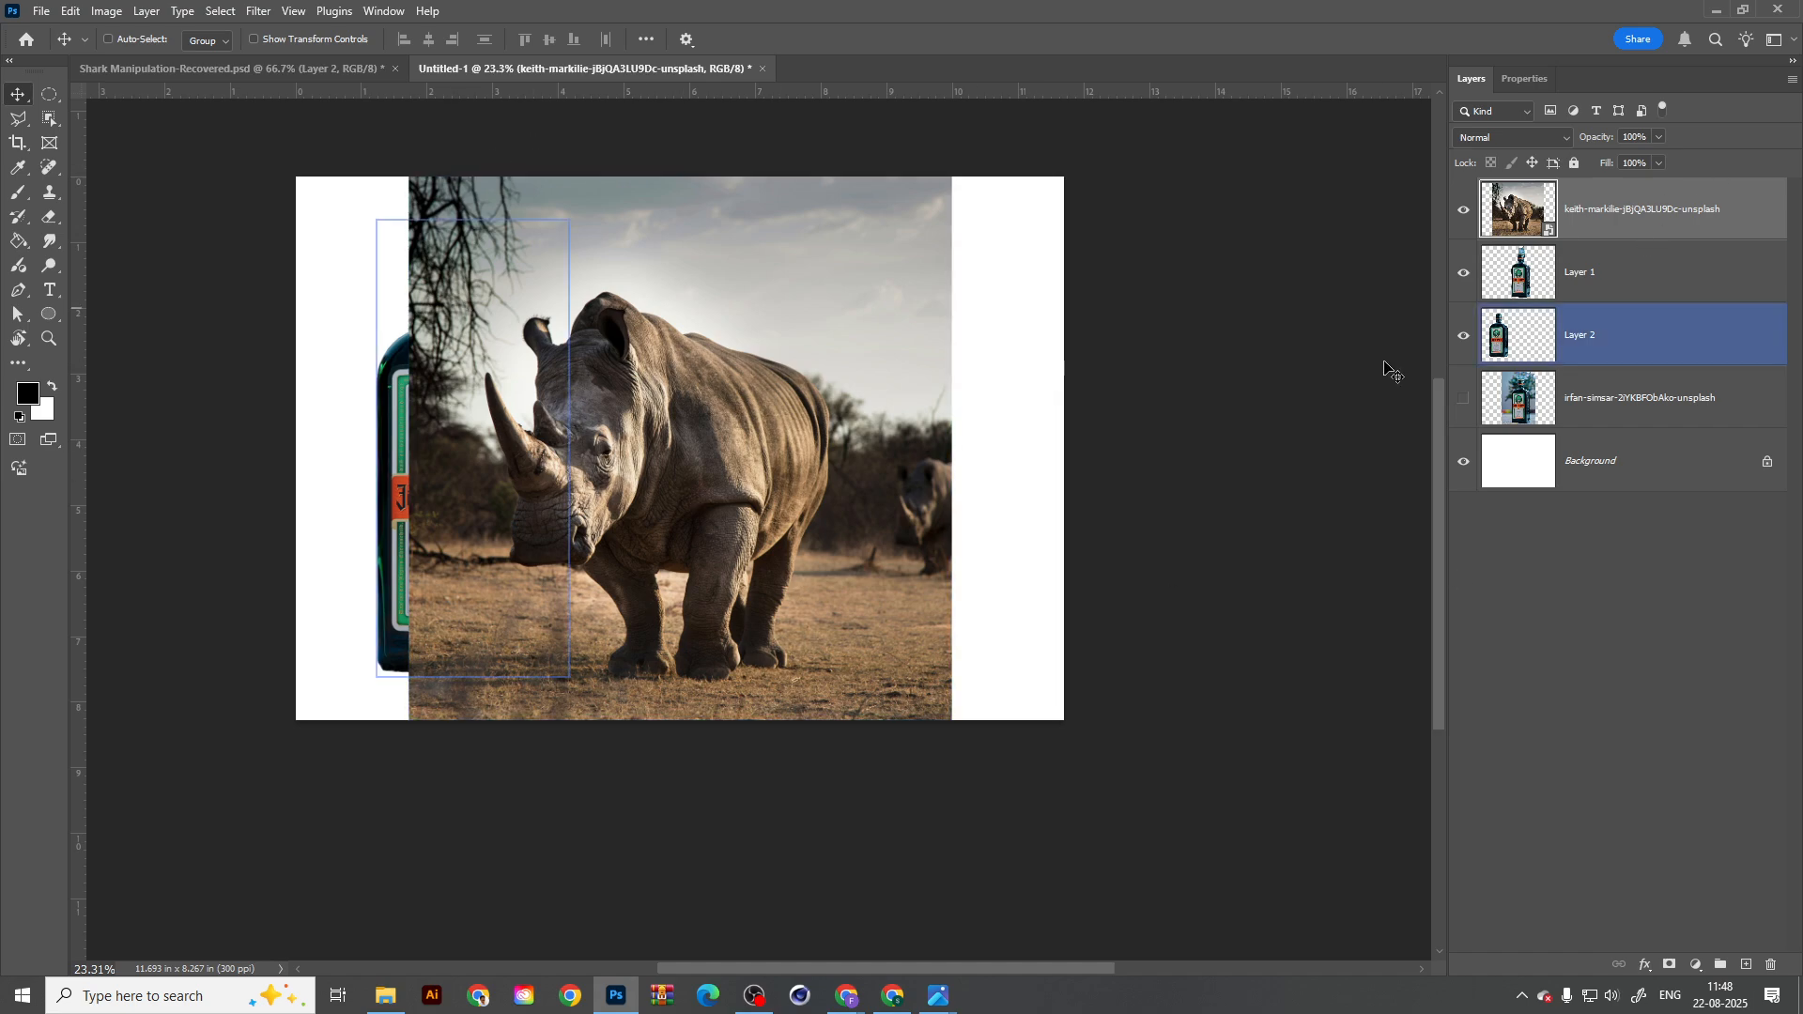
Step: Delete the hidden irfan-simsar bottle photo layer and the Layer 1 bottle cut-out
click(1596, 402)
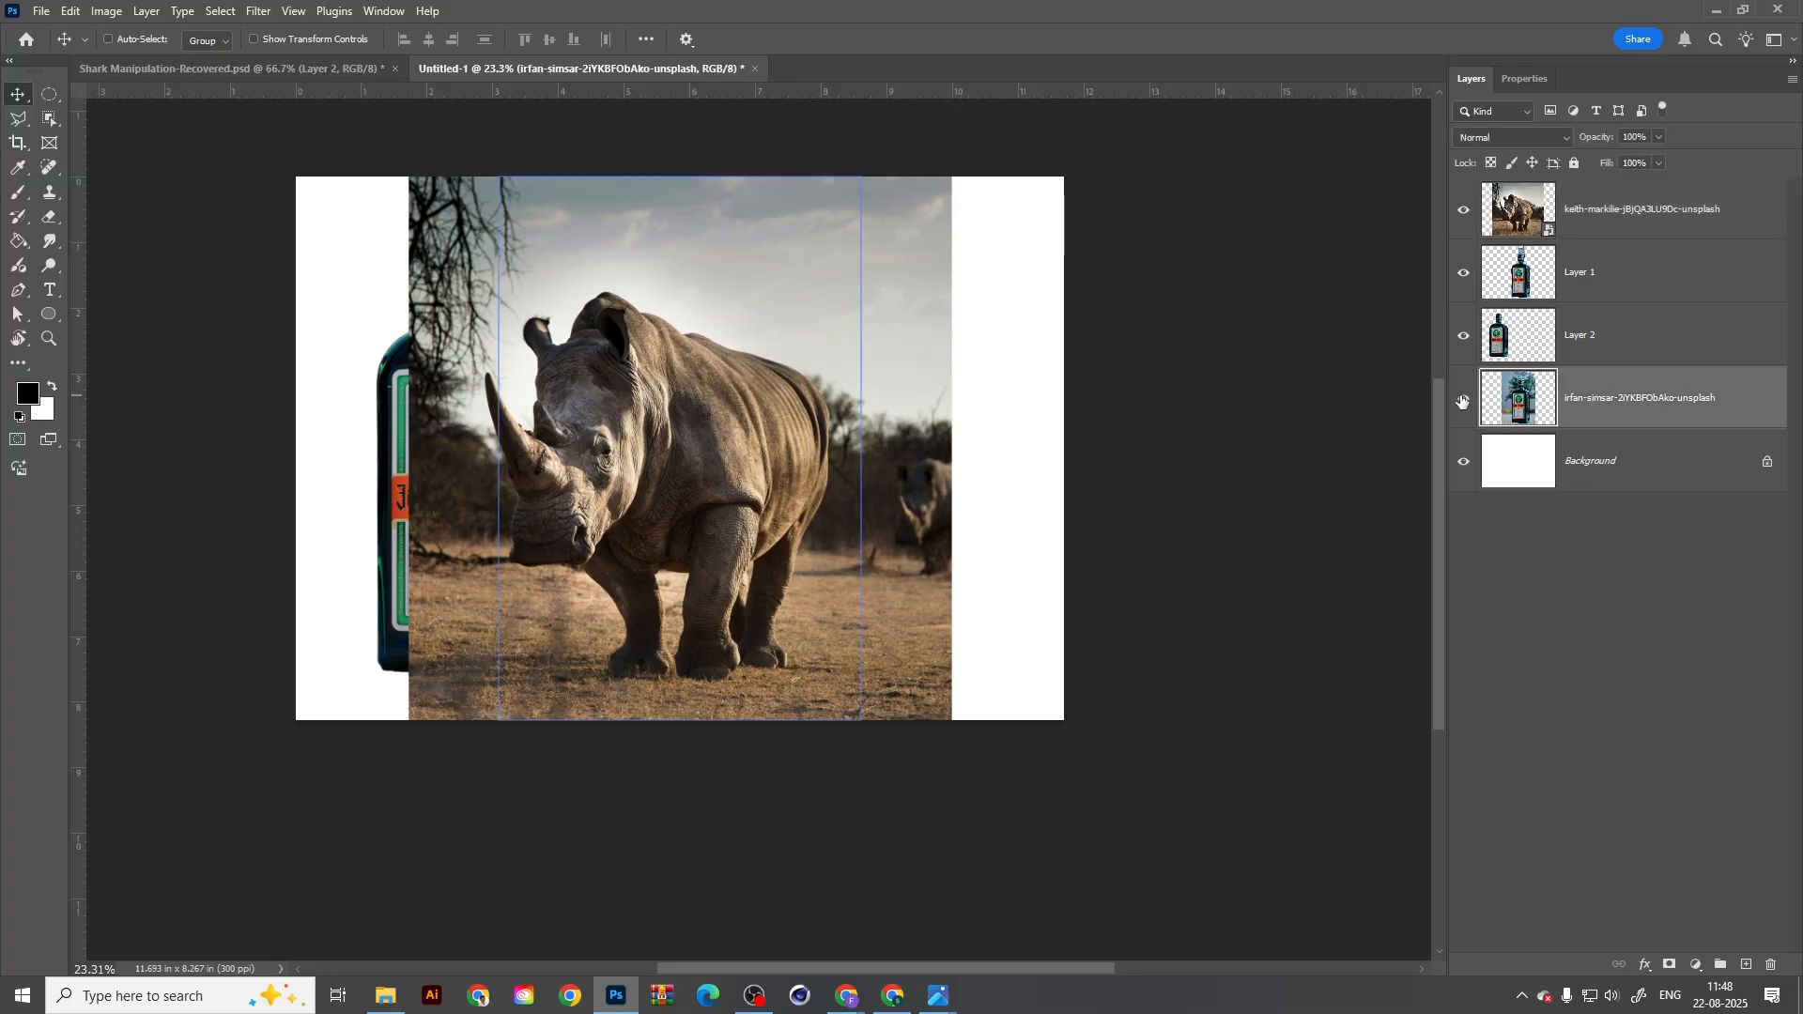
key(Delete)
click(1596, 273)
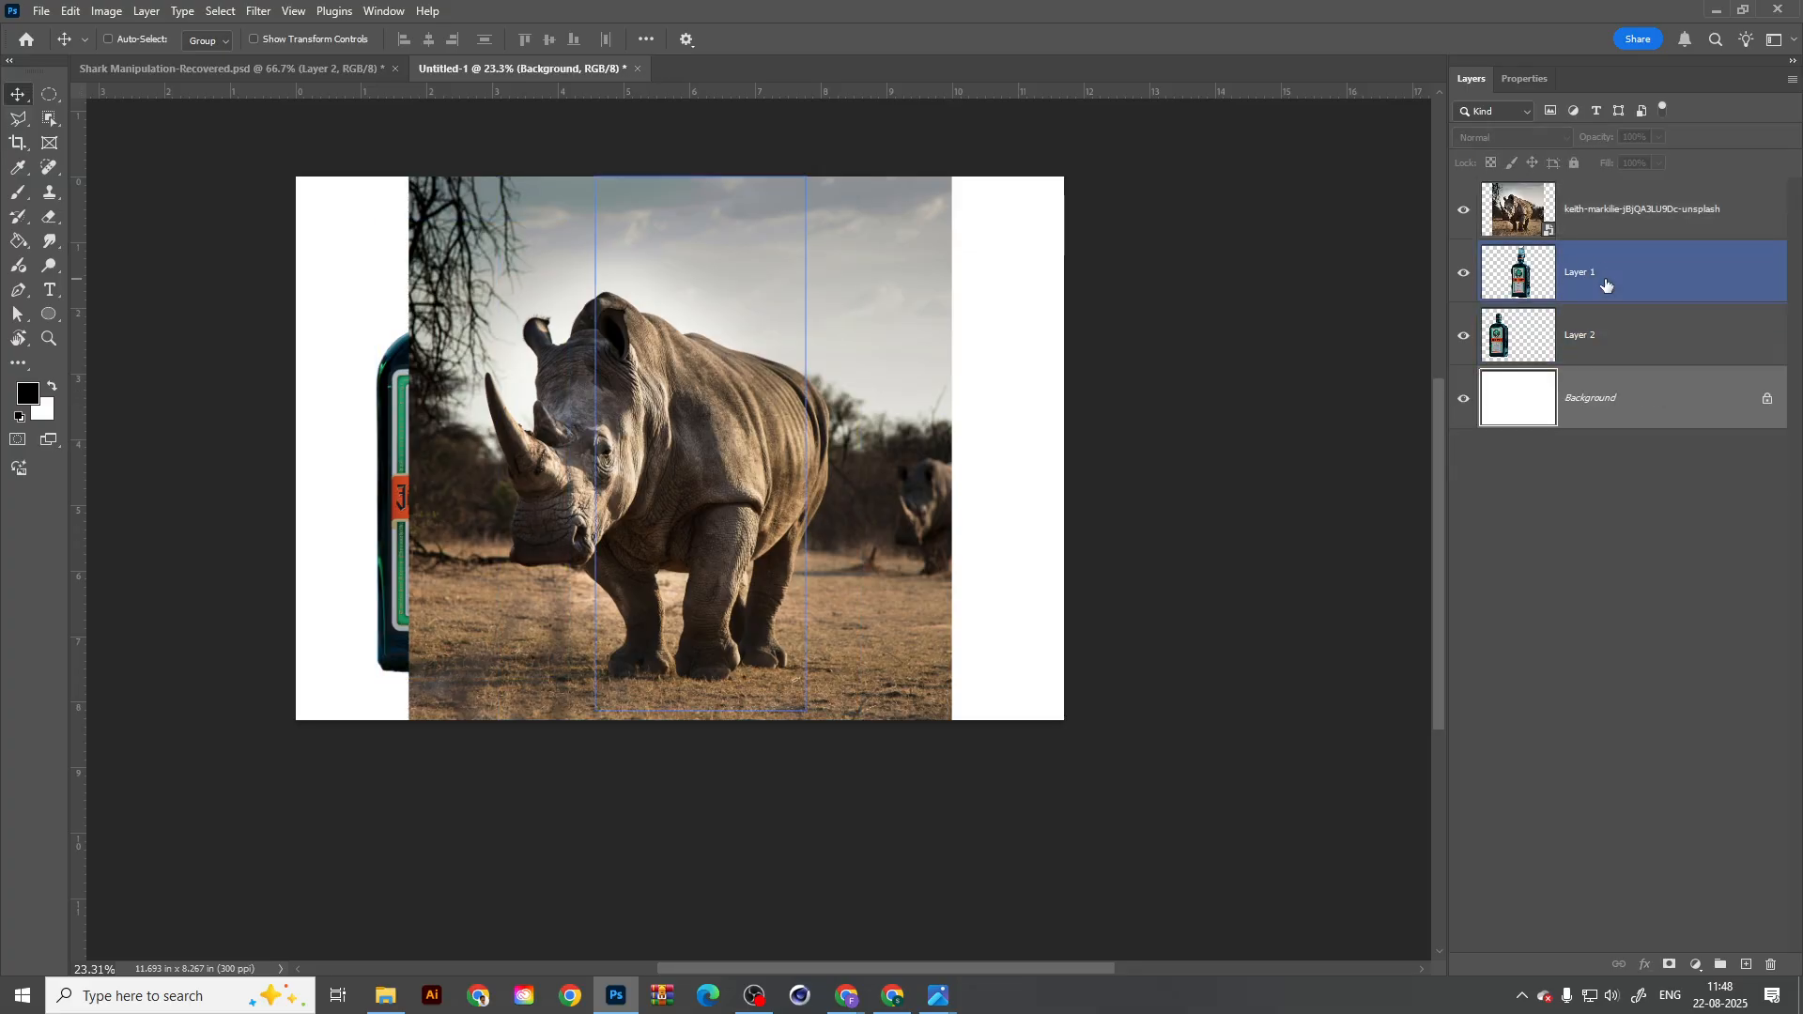
key(Delete)
click(1462, 273)
click(1462, 275)
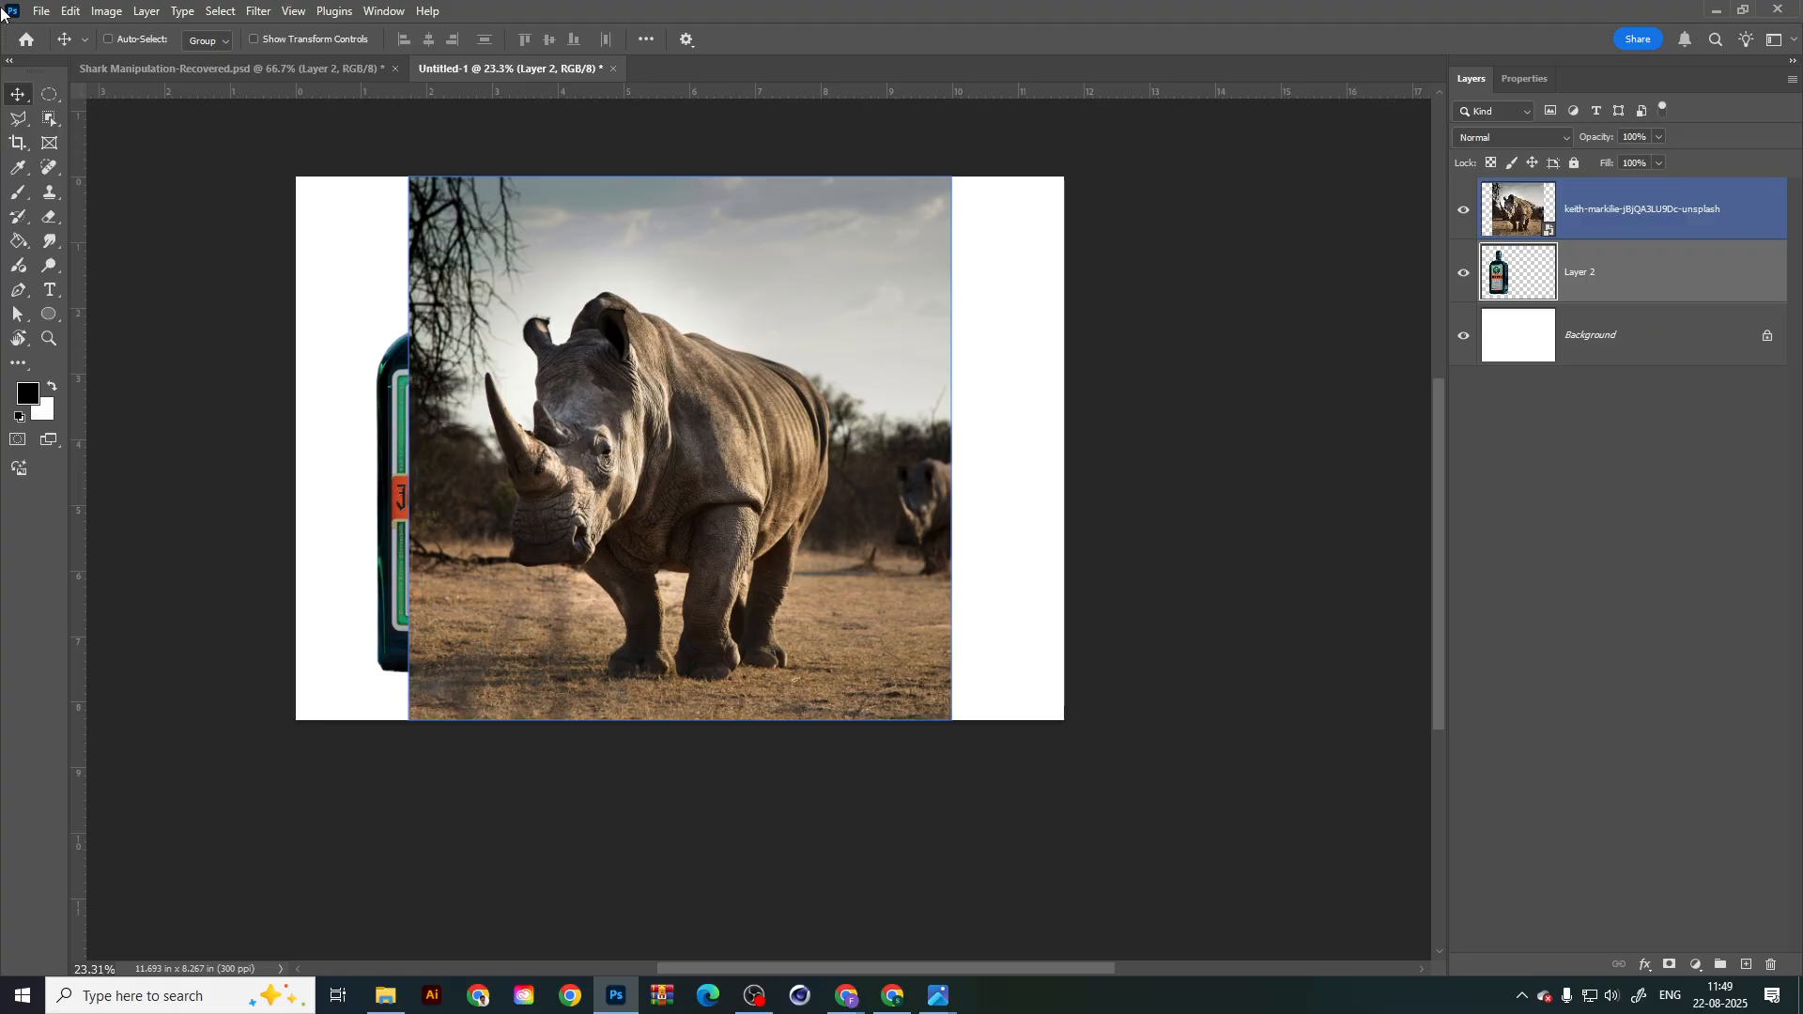
Step: Activate the Polygonal Lasso tool for selecting the rhino
click(19, 120)
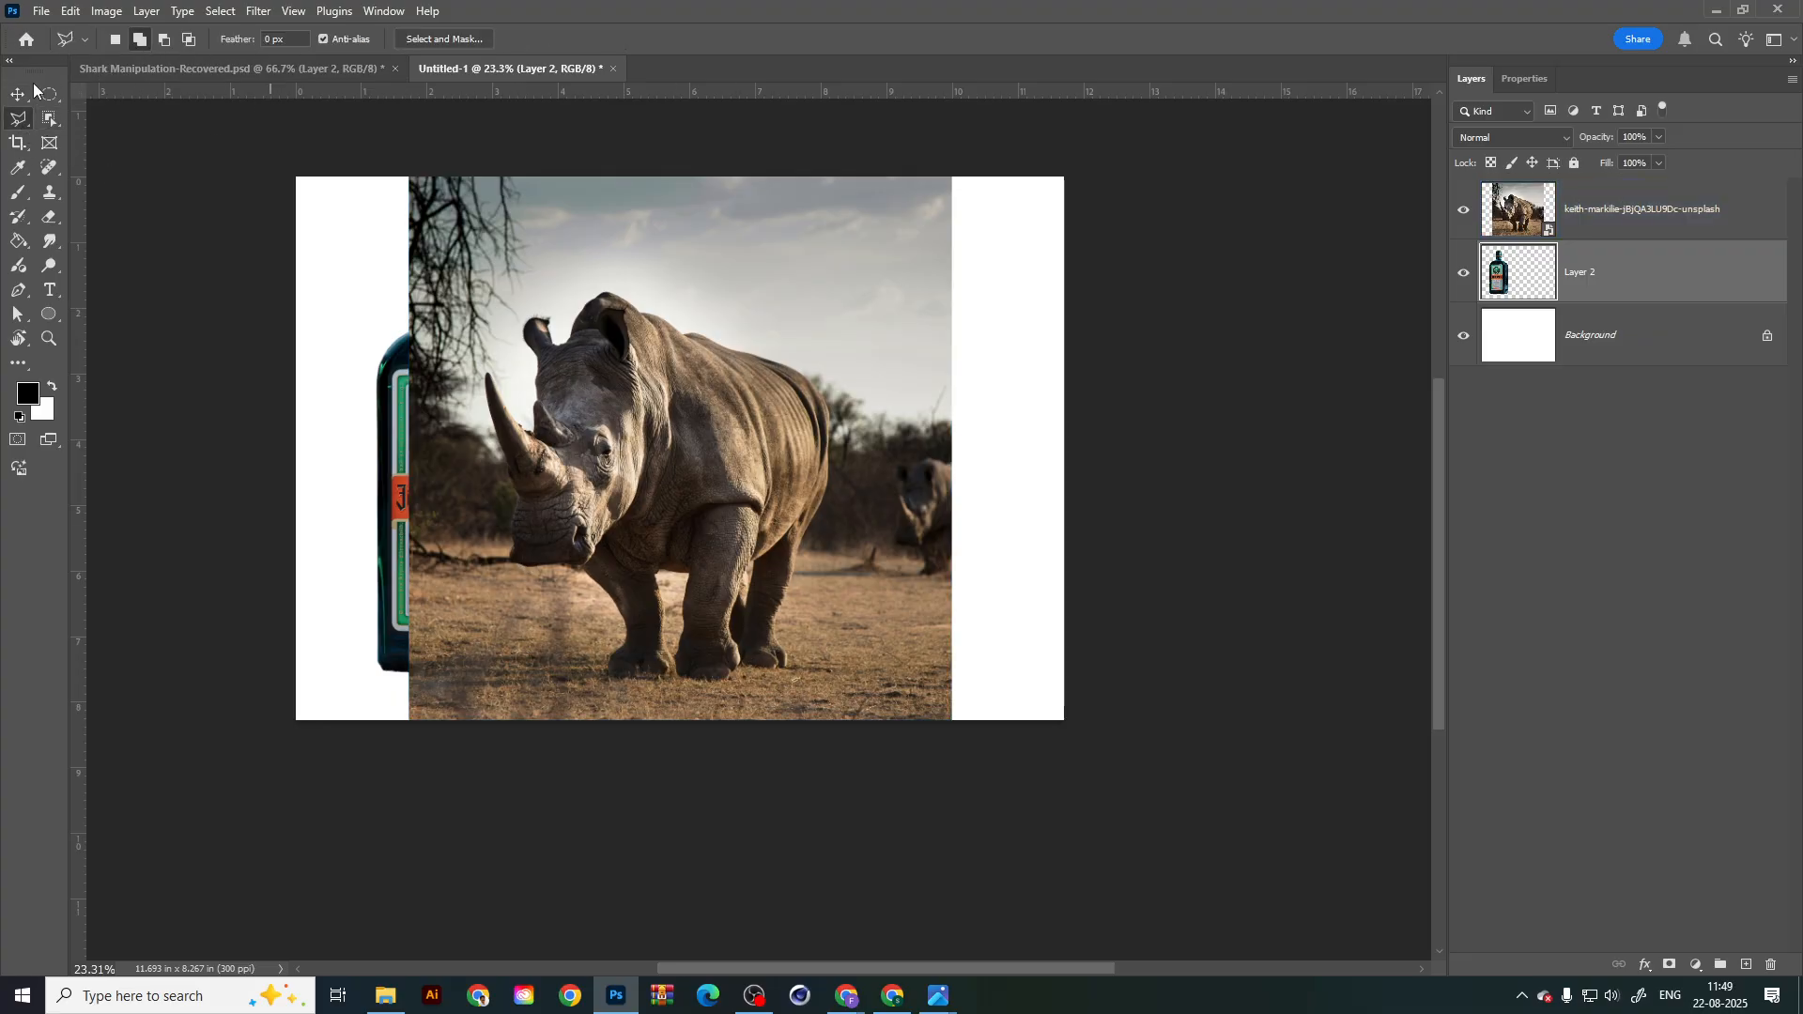
click(223, 39)
click(554, 410)
key(BackSpace)
key(BackSpace)
Step: Start a Polygonal Lasso outline where the rhino's larger ear meets the forehead and trace the lower part of its outer edge
scroll(506, 467, up, 8)
scroll(599, 487, down, 5)
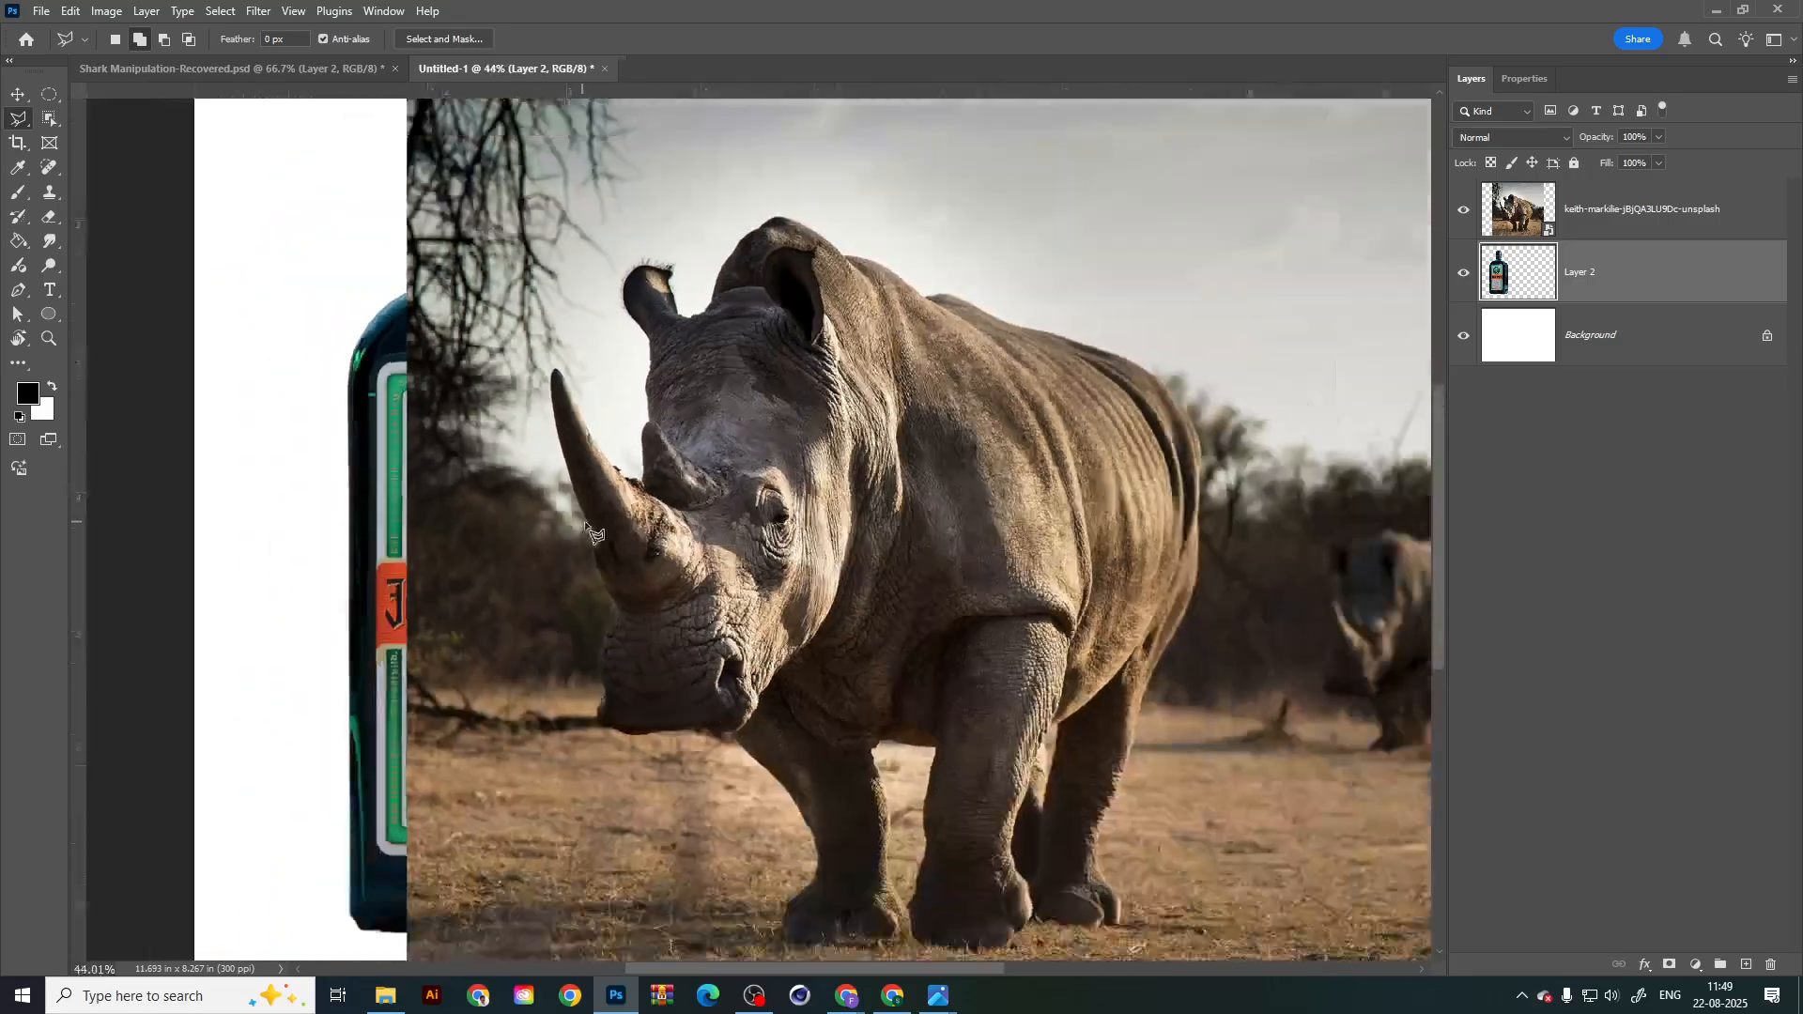
scroll(582, 526, up, 7)
scroll(568, 590, down, 4)
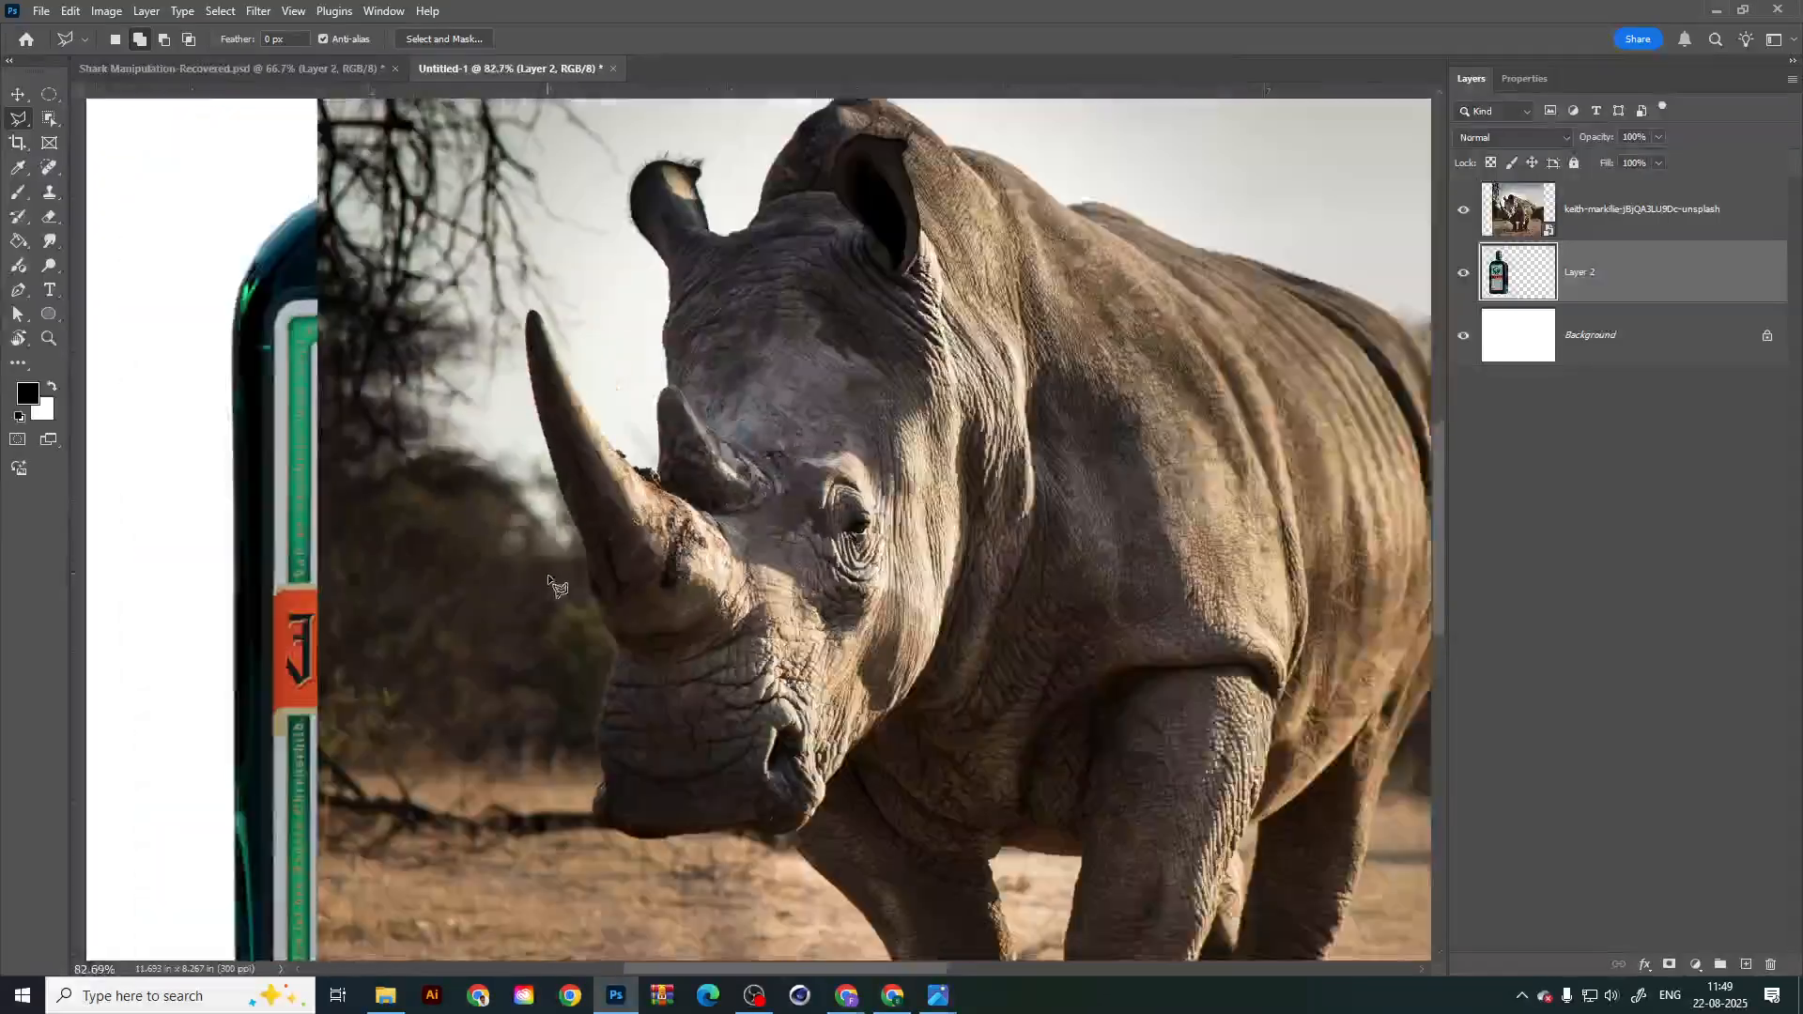
scroll(499, 622, down, 2)
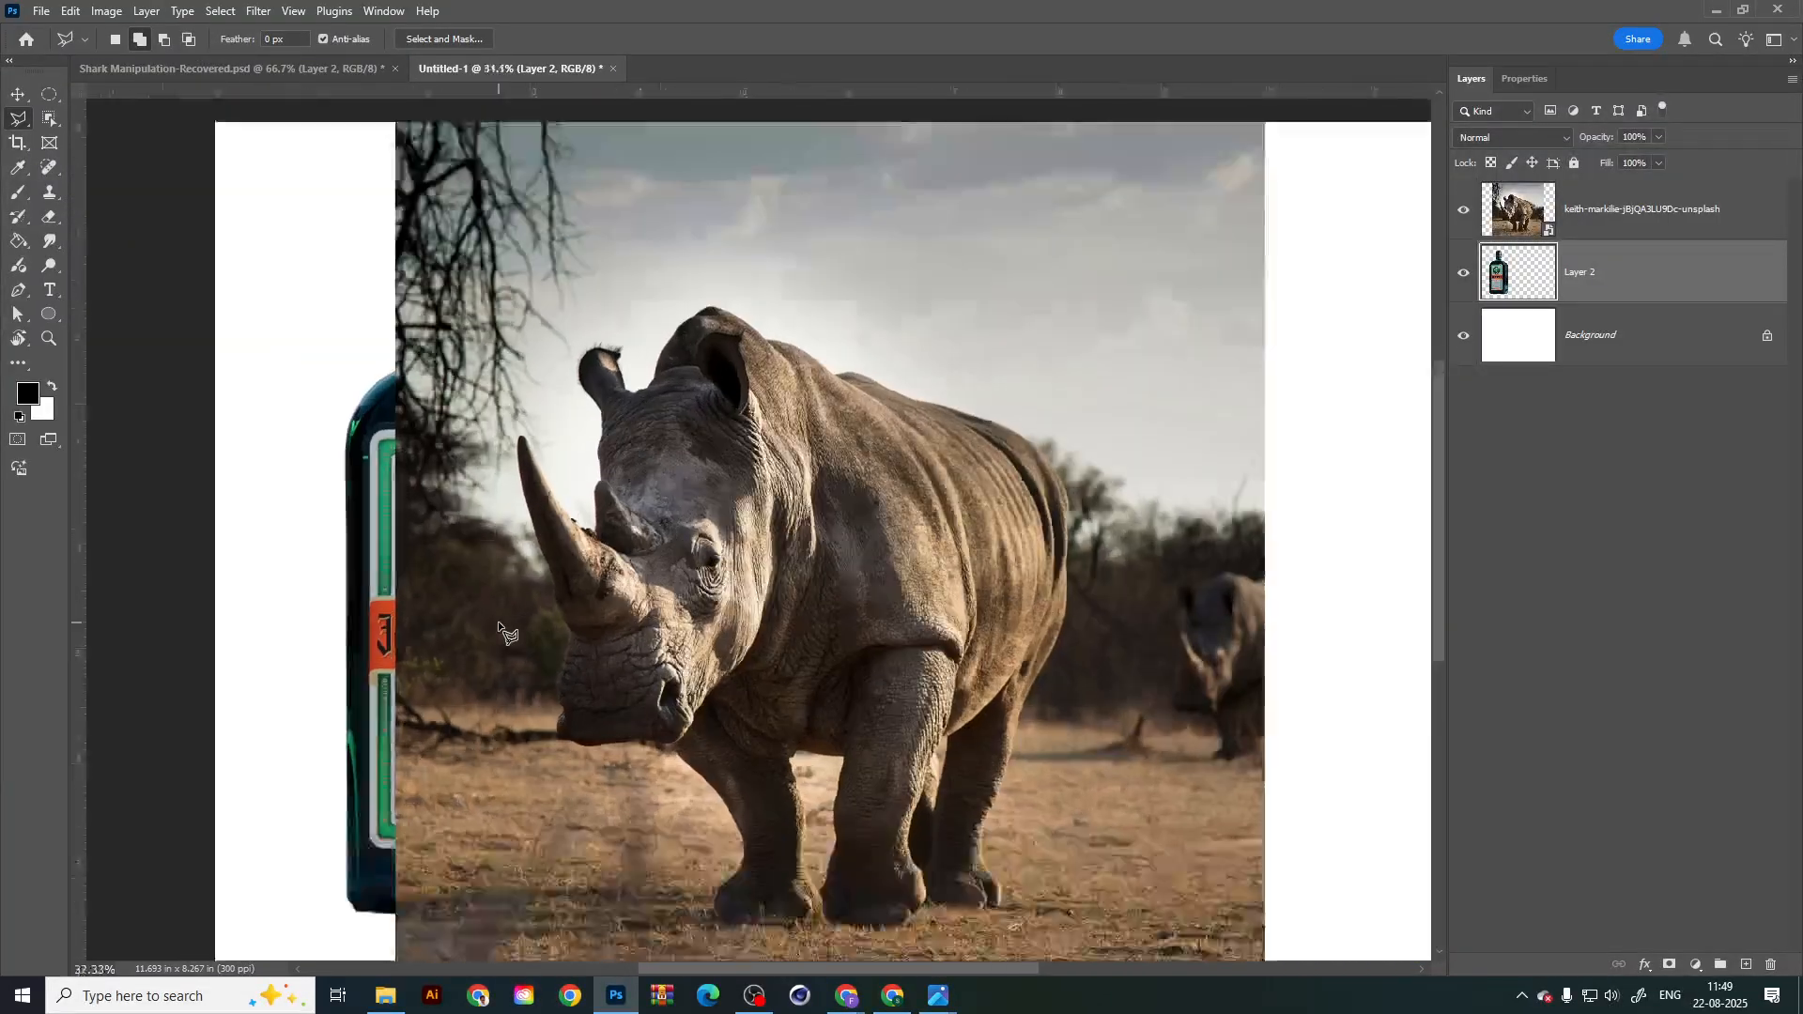
scroll(499, 625, up, 8)
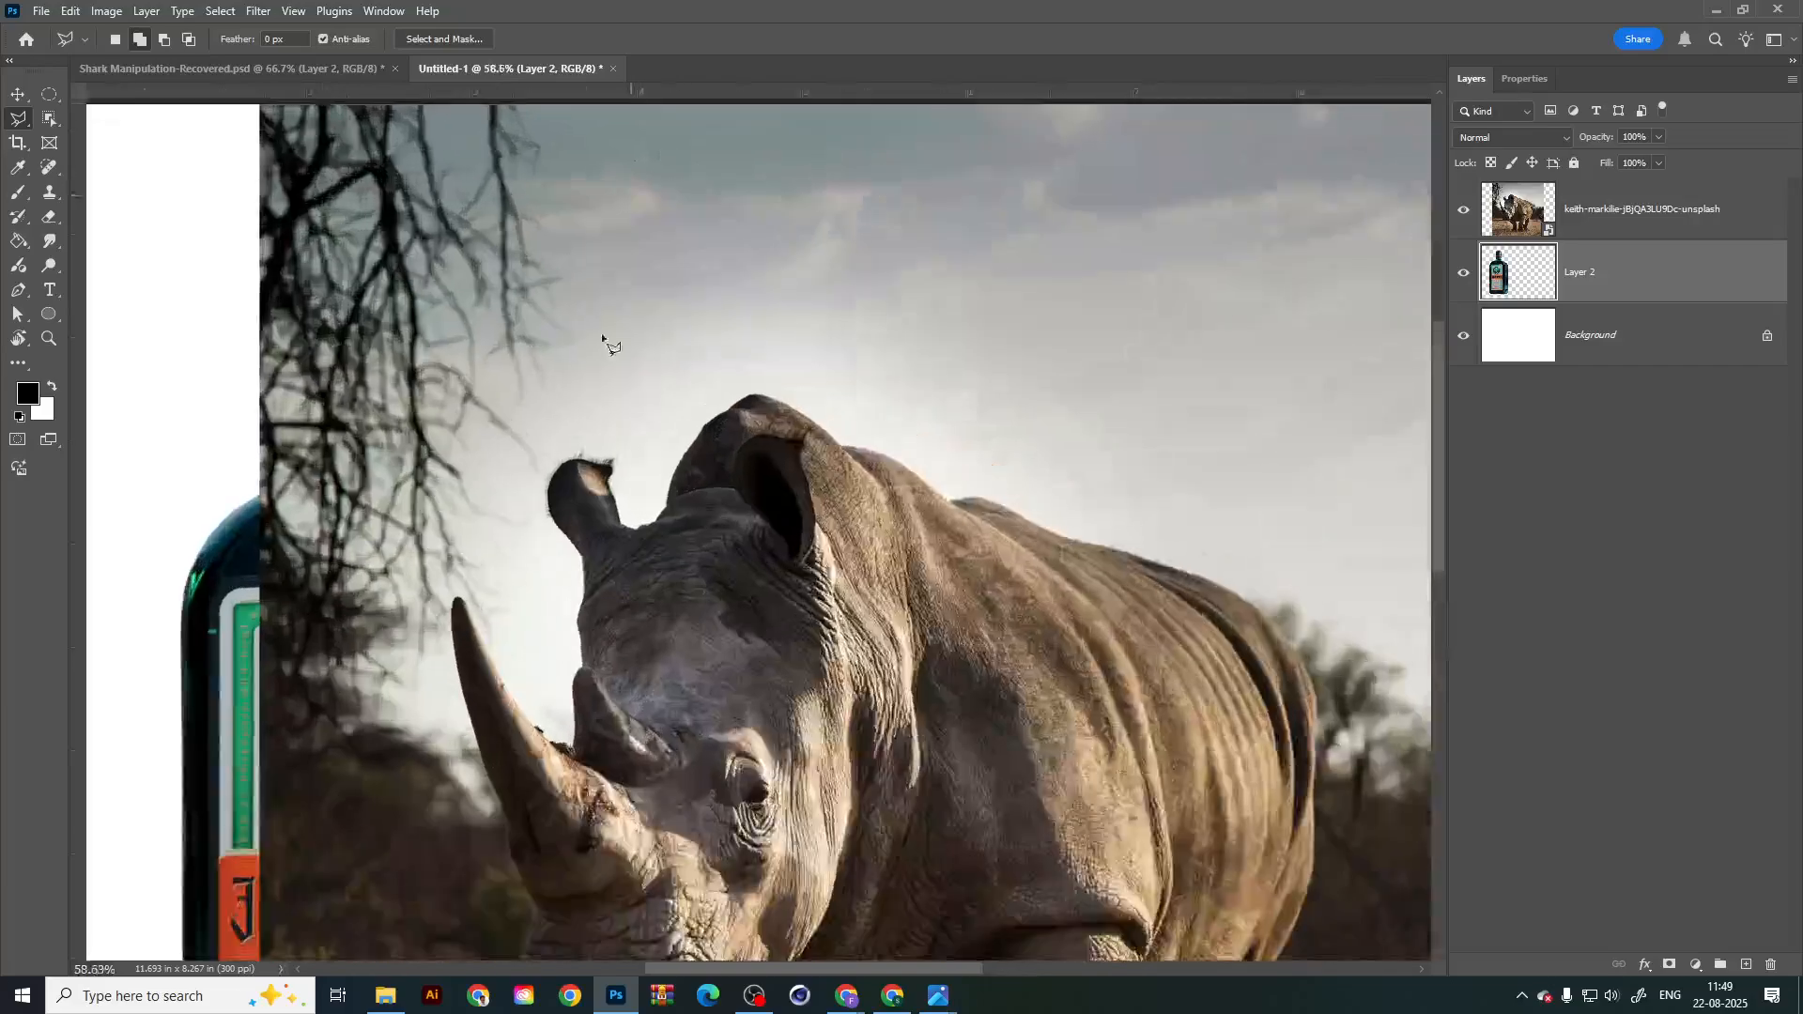
scroll(410, 620, up, 1)
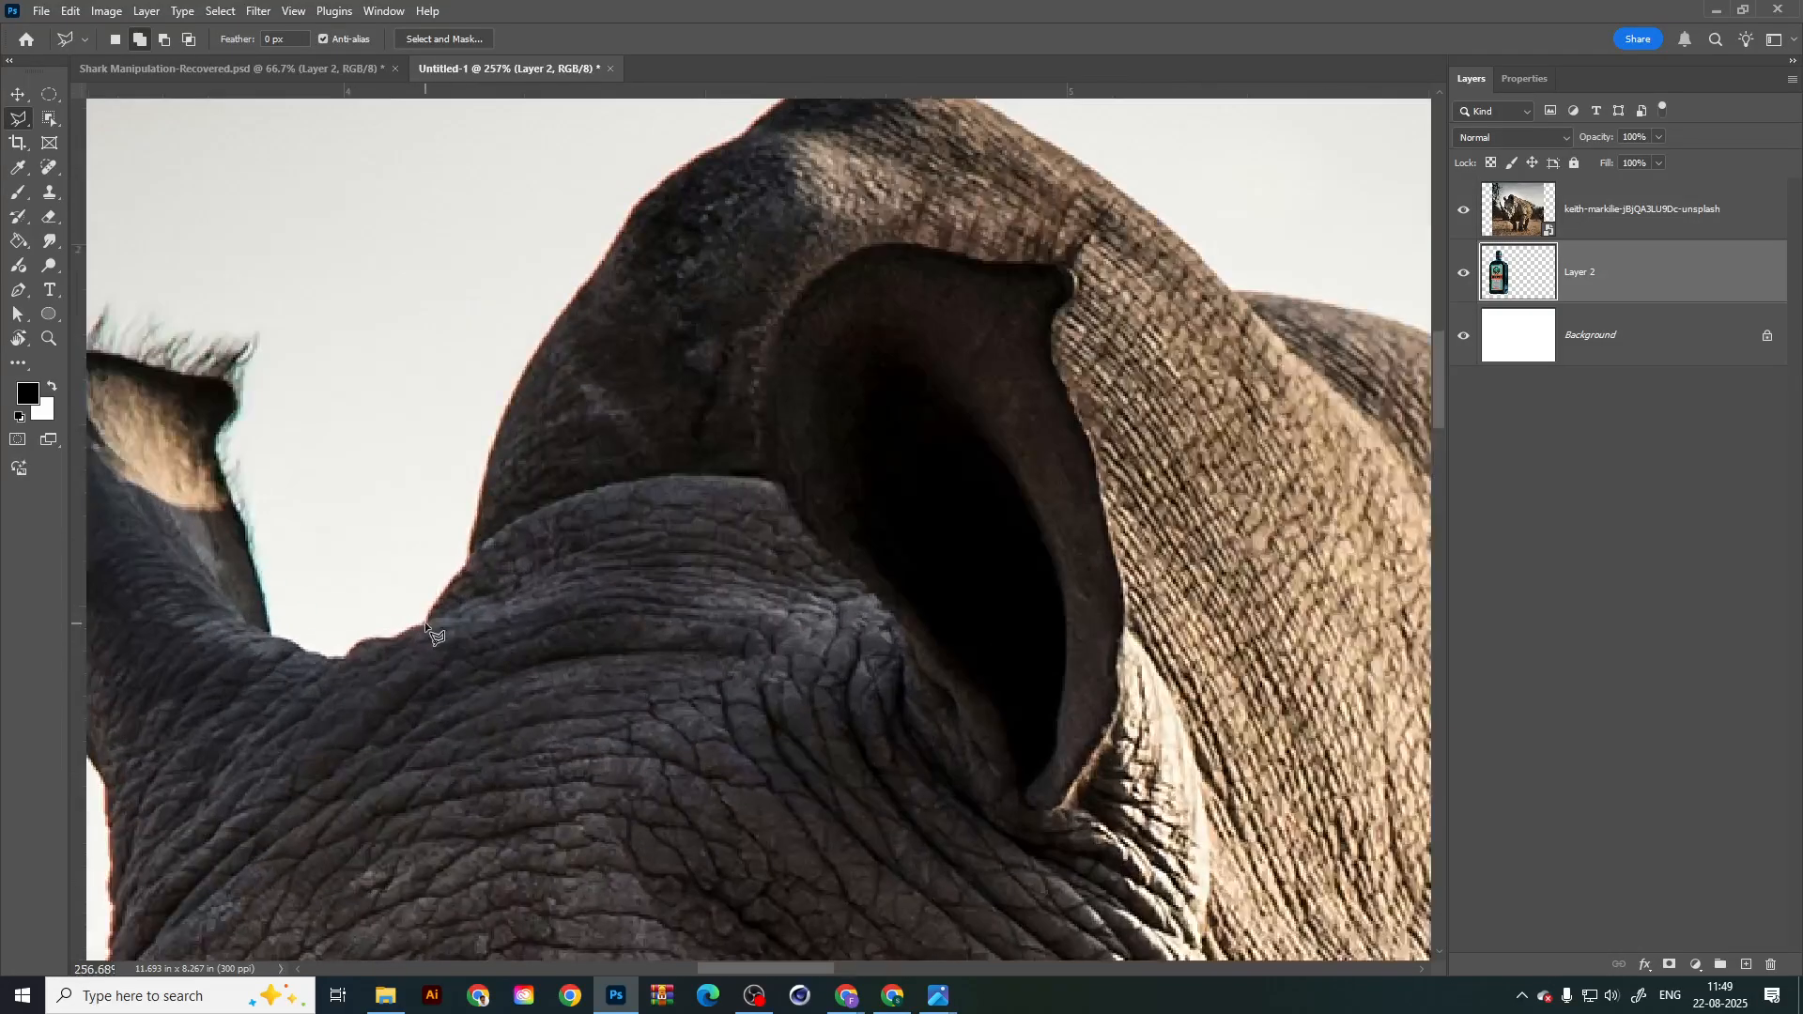
click(426, 615)
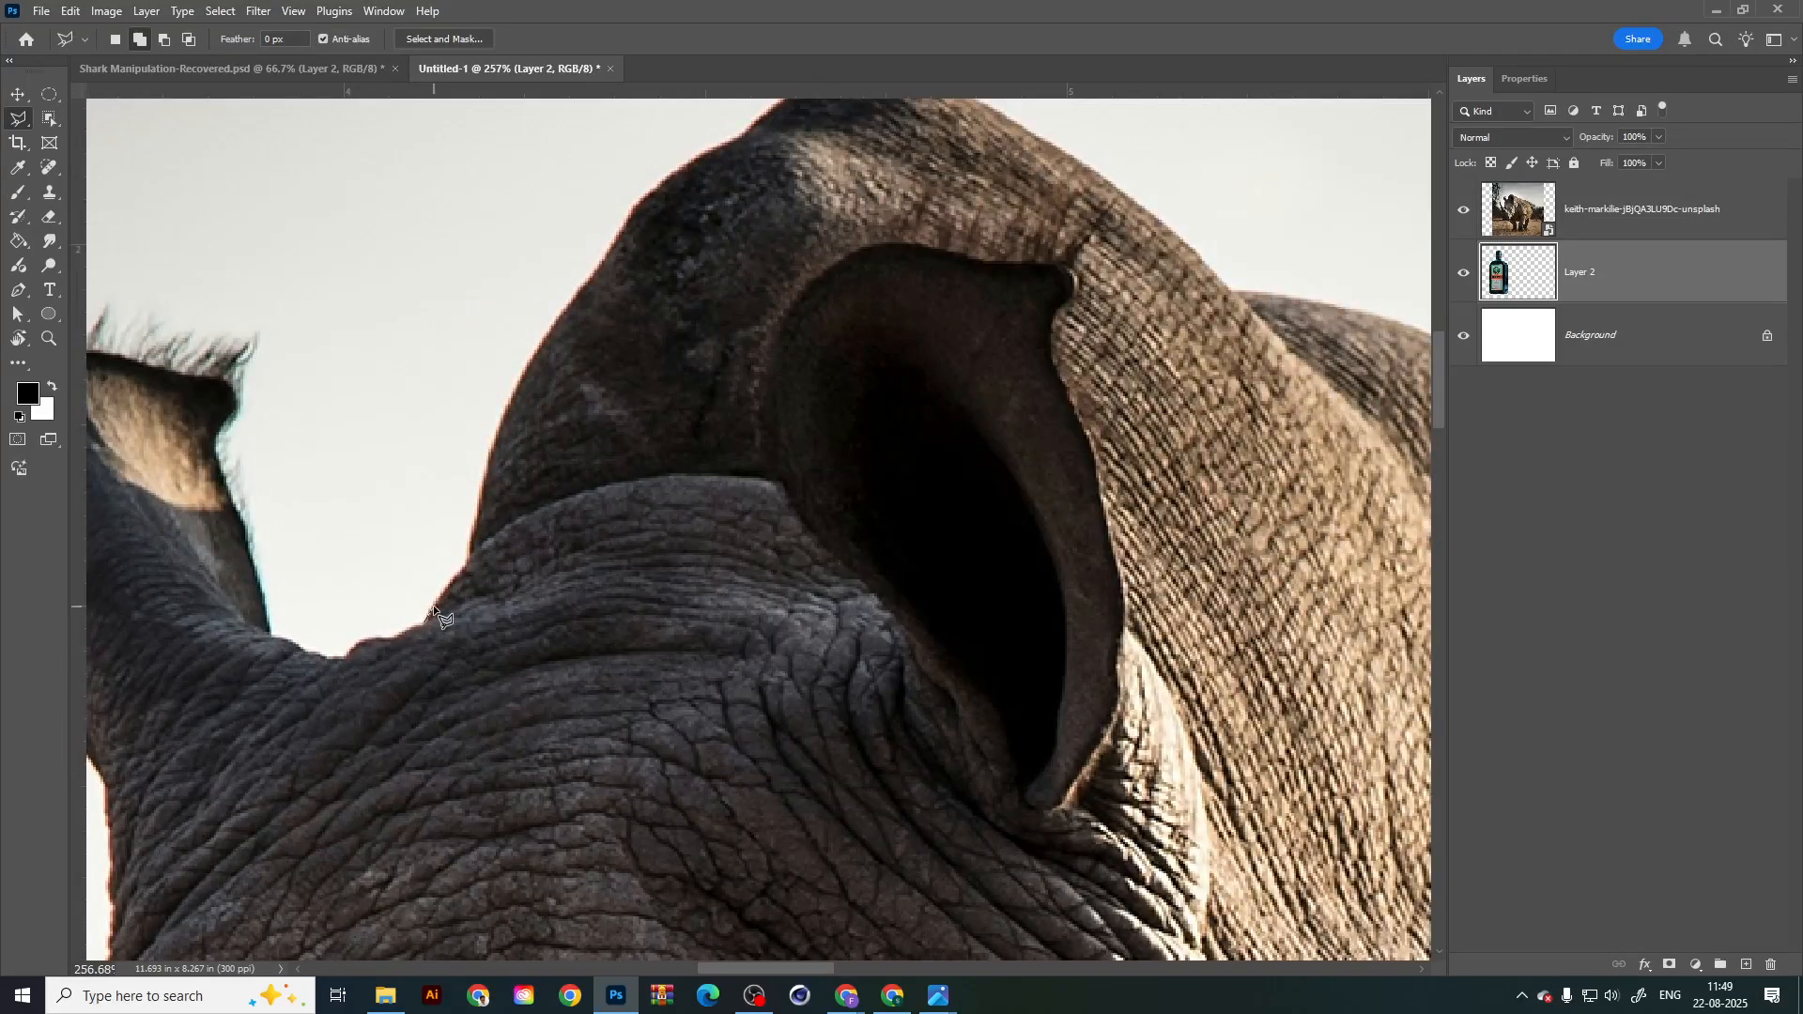
click(466, 565)
click(472, 535)
click(487, 469)
key(space)
drag(522, 429, 491, 516)
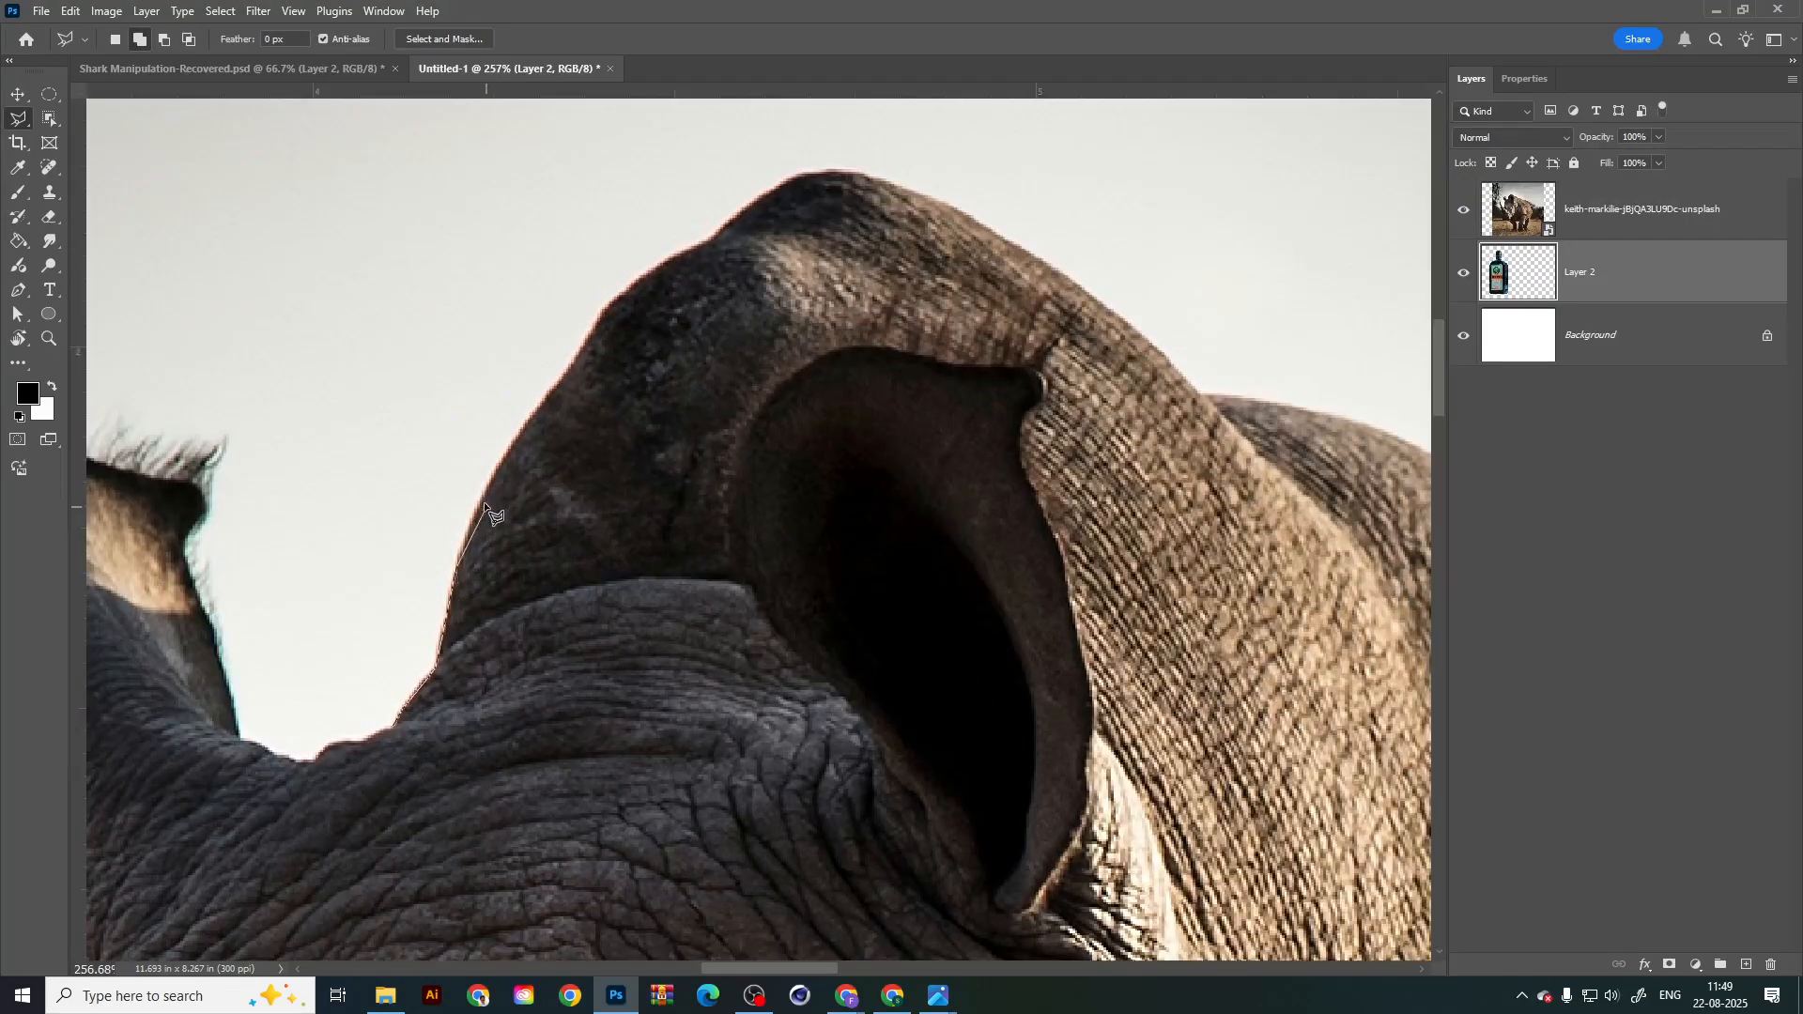
Step: Continue the lasso outline up the outer edge of the larger ear to its upper bend
click(521, 429)
click(559, 379)
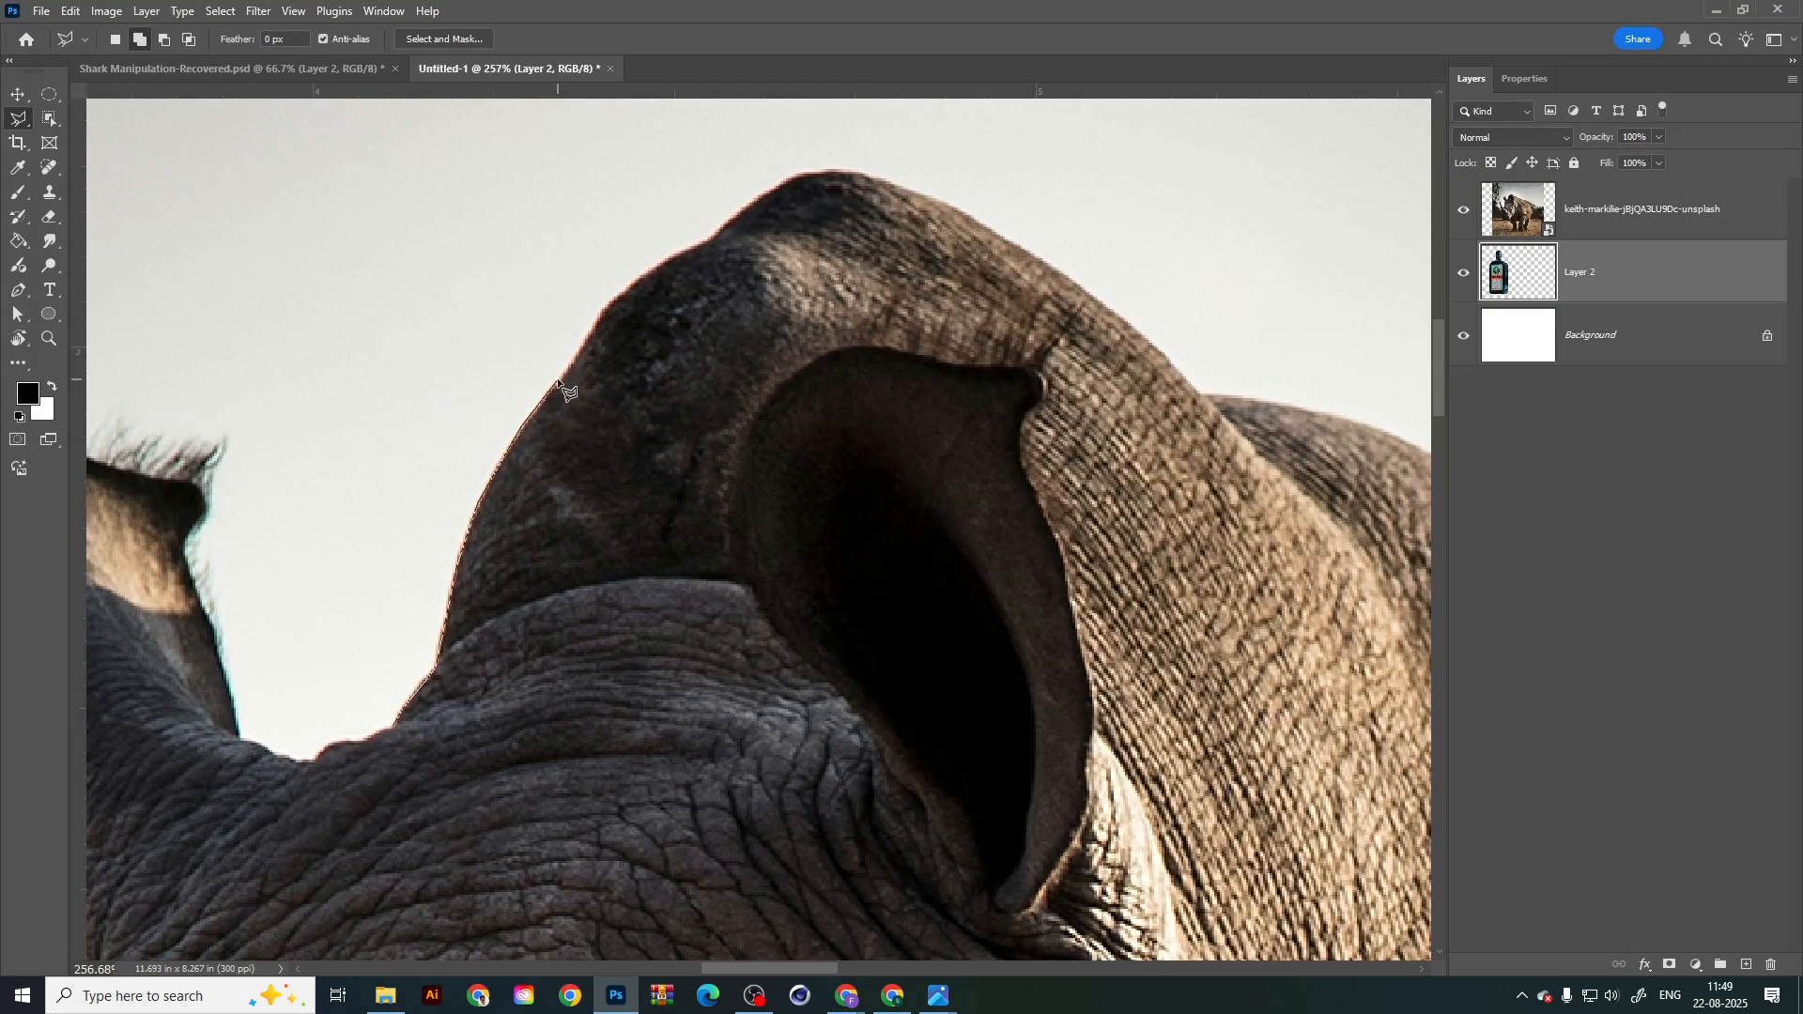
click(594, 326)
click(602, 310)
key(space)
drag(643, 279, 556, 343)
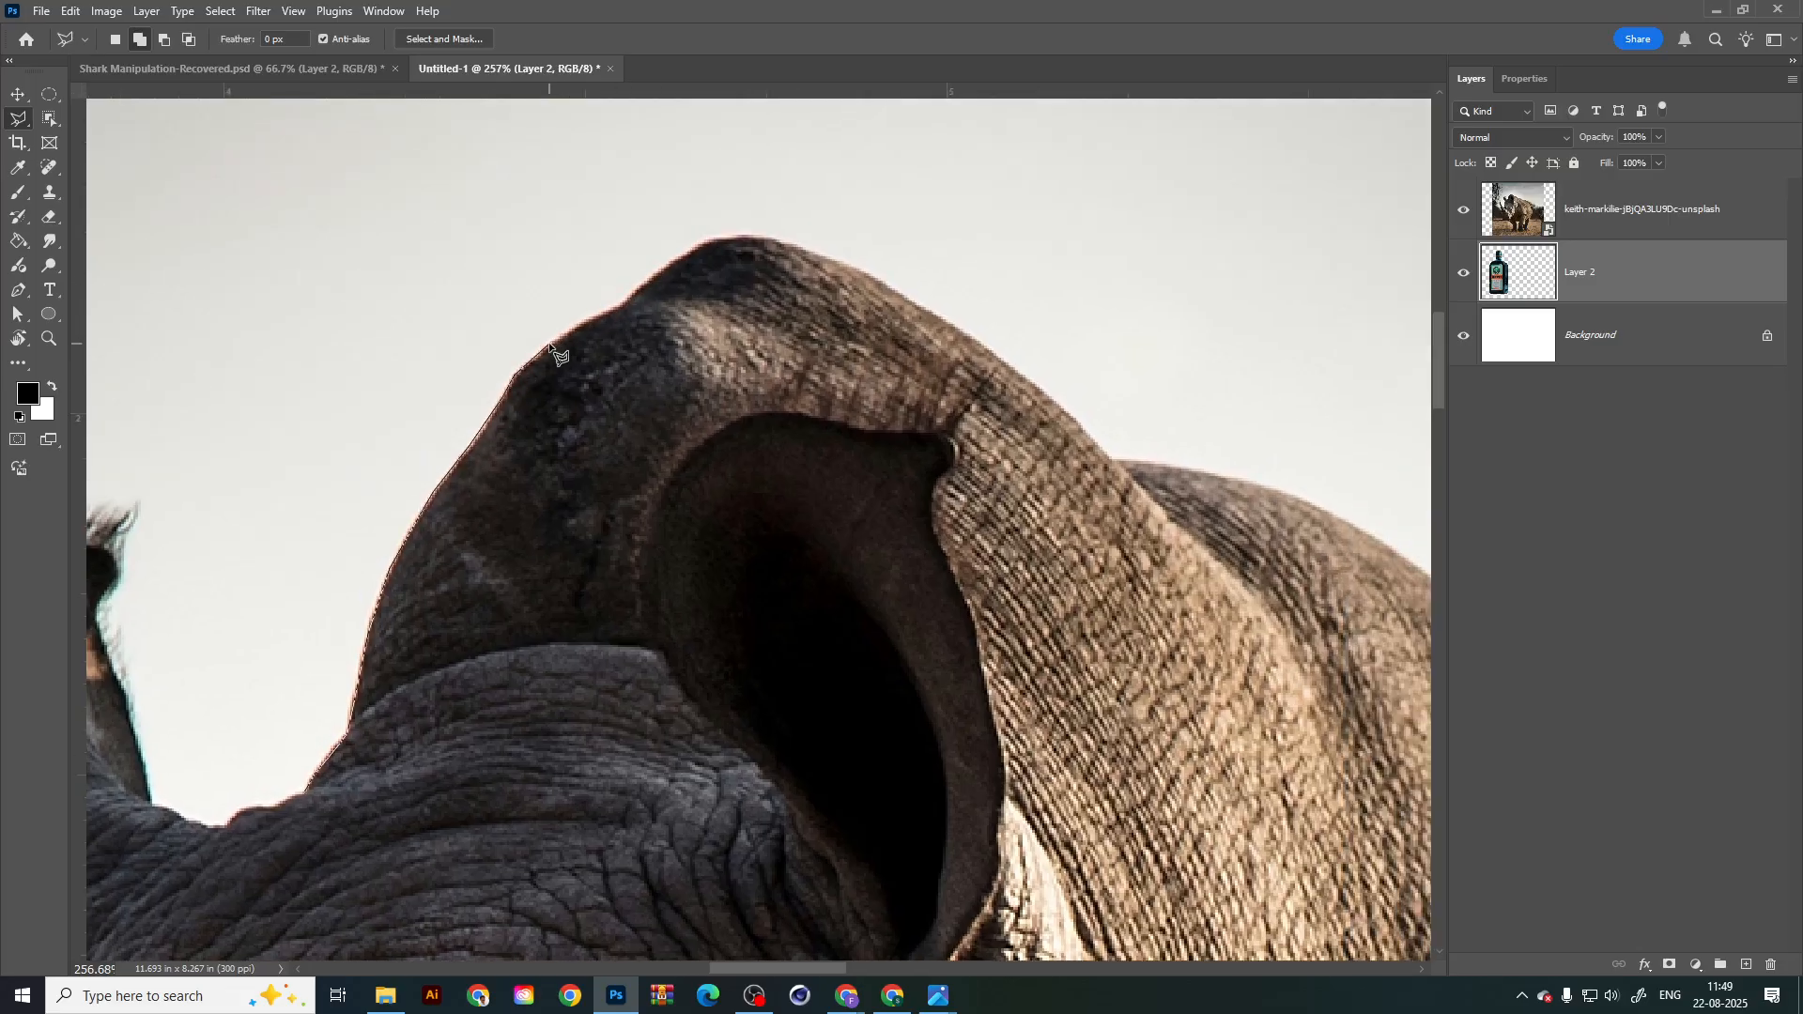
Step: Trace the lasso outline over the rounded crest of the larger ear with closely spaced points
click(551, 345)
click(584, 321)
click(618, 306)
click(637, 289)
click(665, 266)
click(692, 248)
click(719, 238)
click(756, 236)
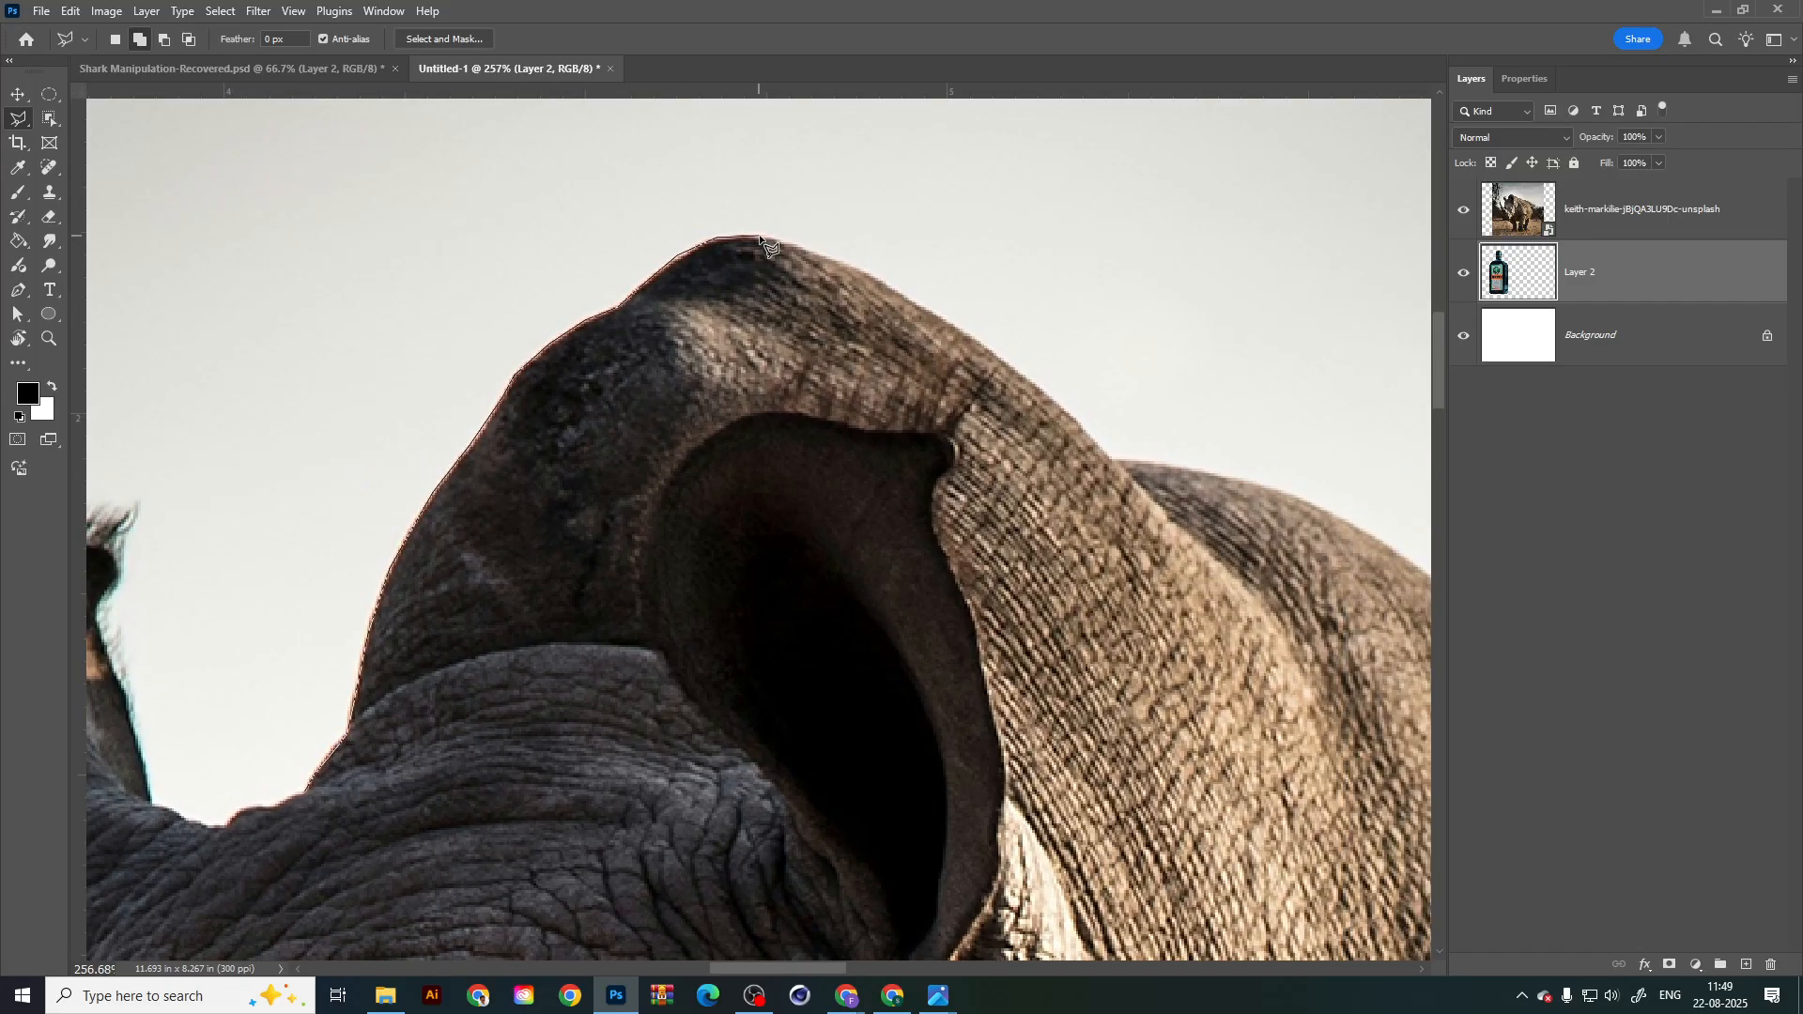
click(836, 259)
Step: Trace the slope behind the ear down to the start of the shoulder hump and close the lasso selection
key(ctrl+plus)
key(ctrl+plus)
key(ctrl+plus)
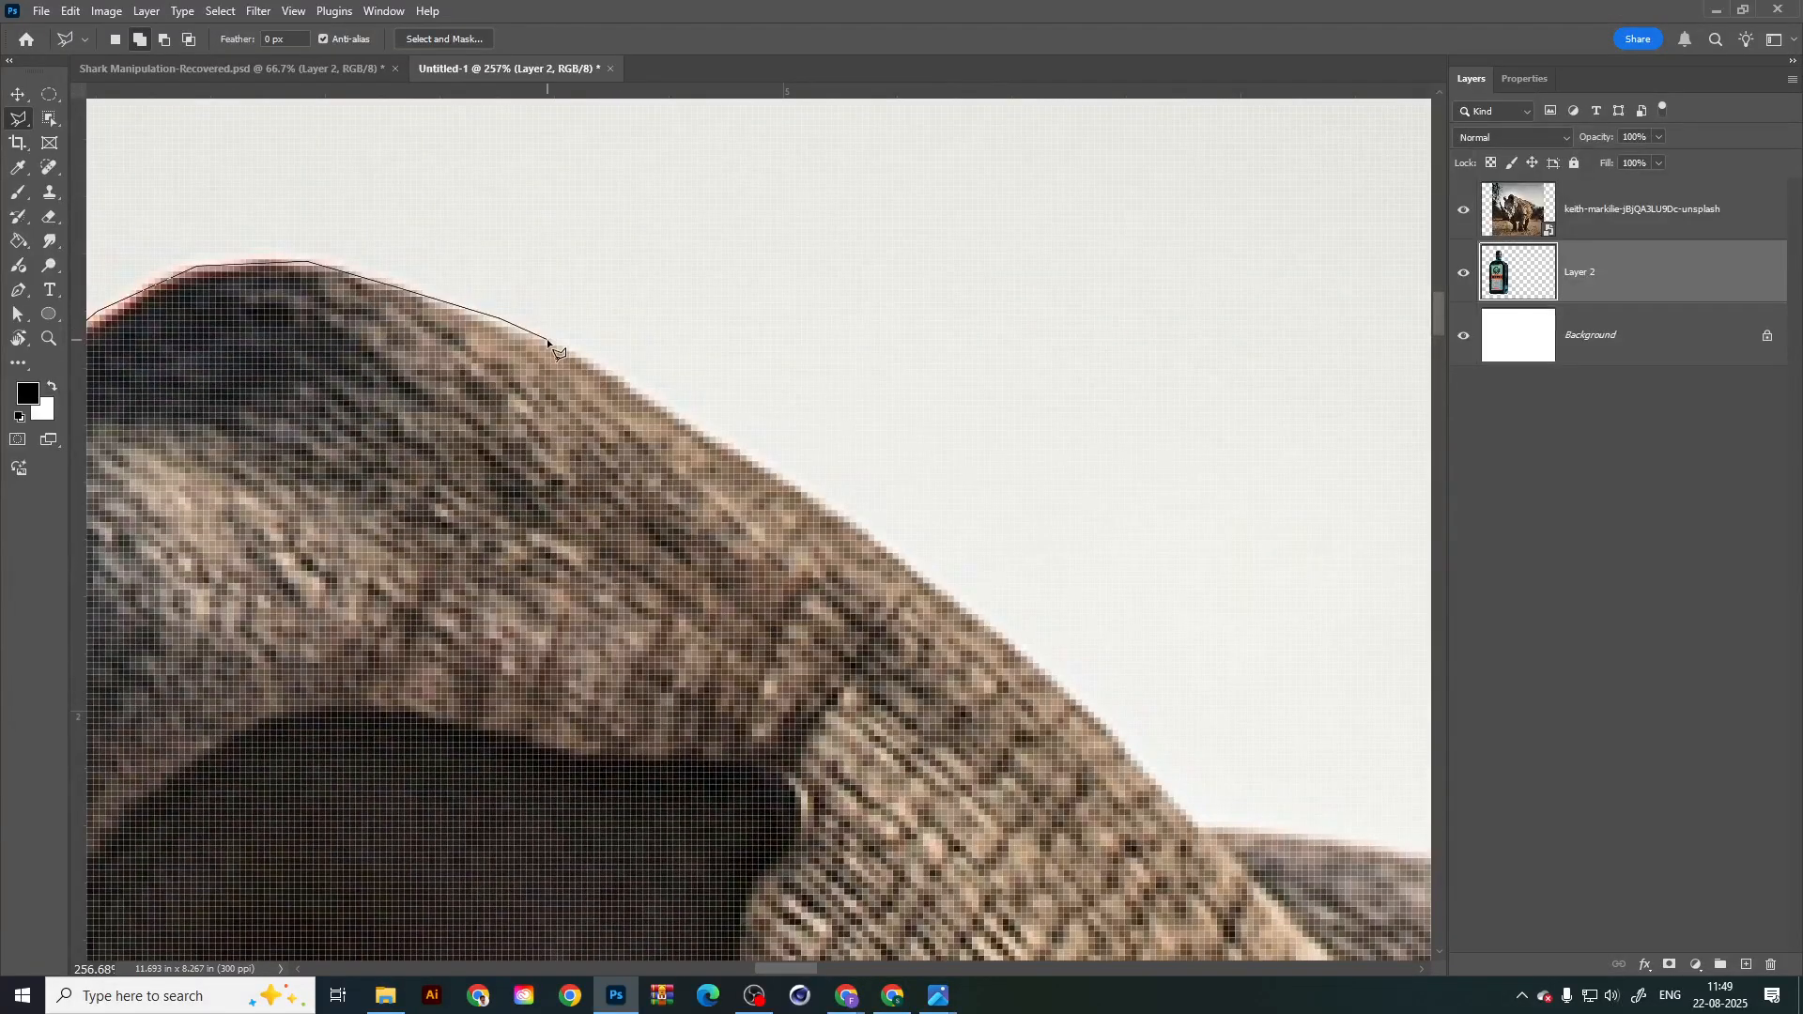
key(ctrl+minus)
key(ctrl+minus)
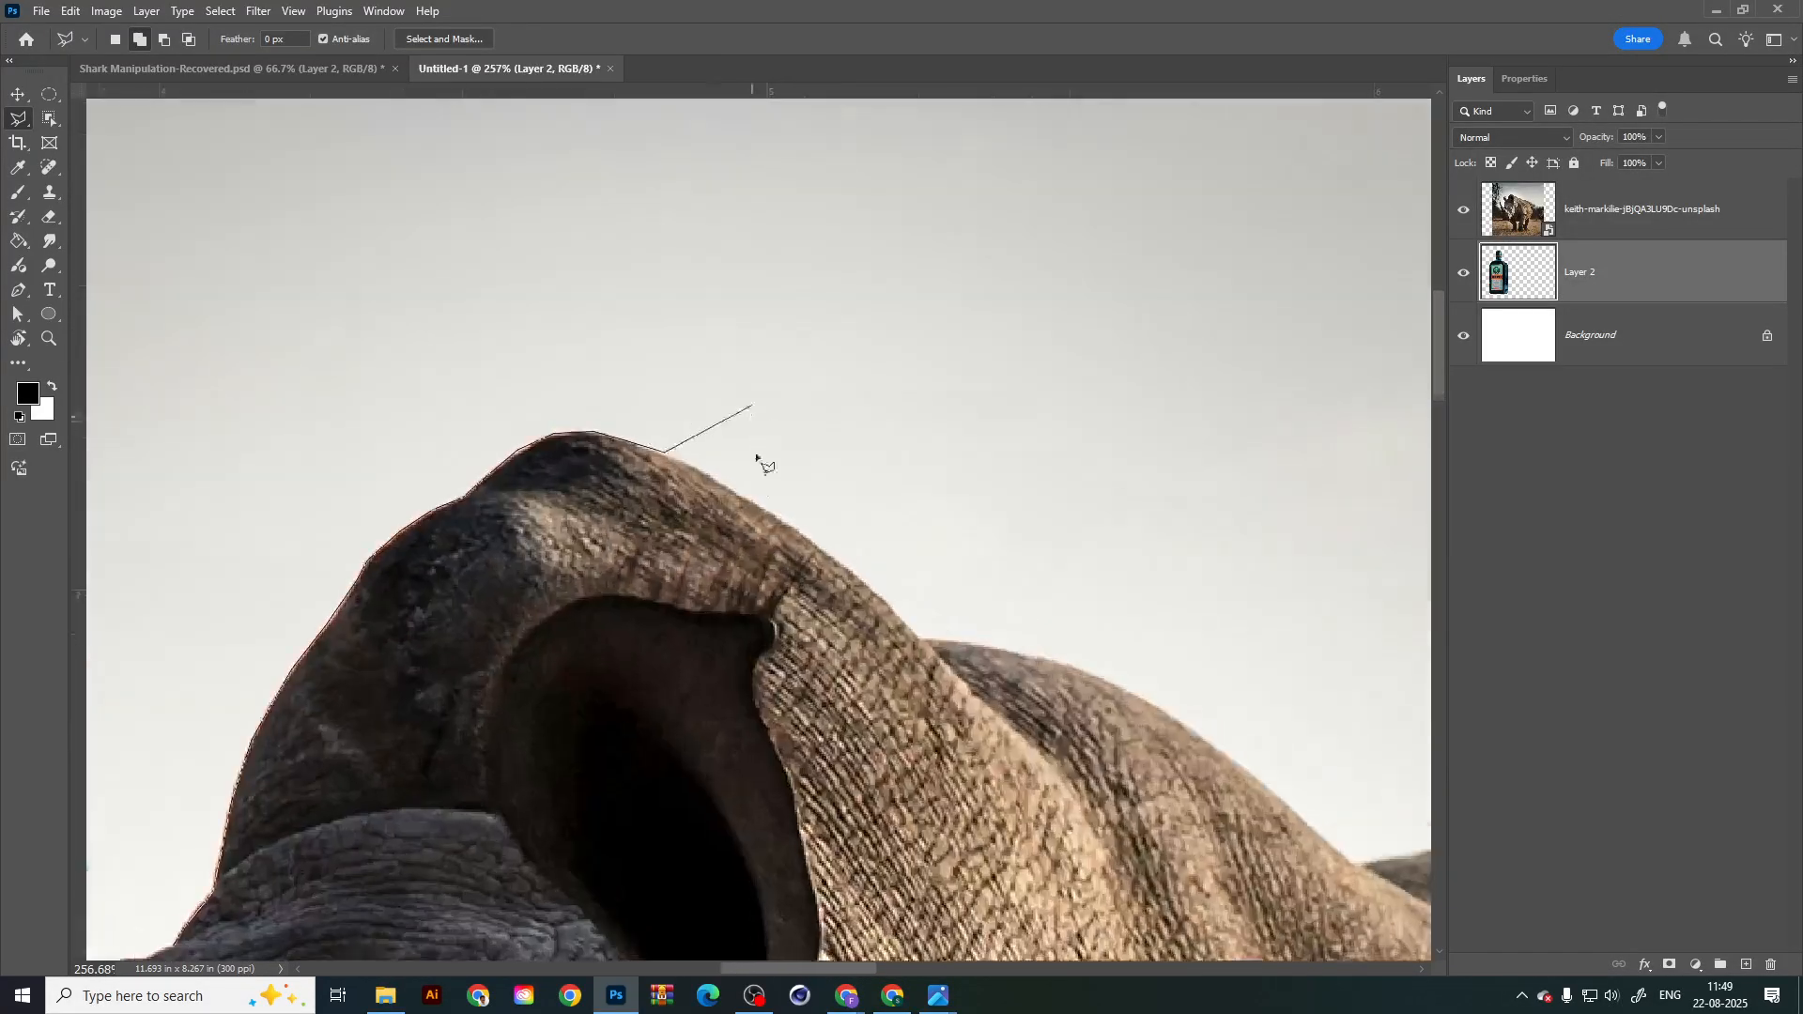
key(ctrl+plus)
click(696, 454)
click(790, 512)
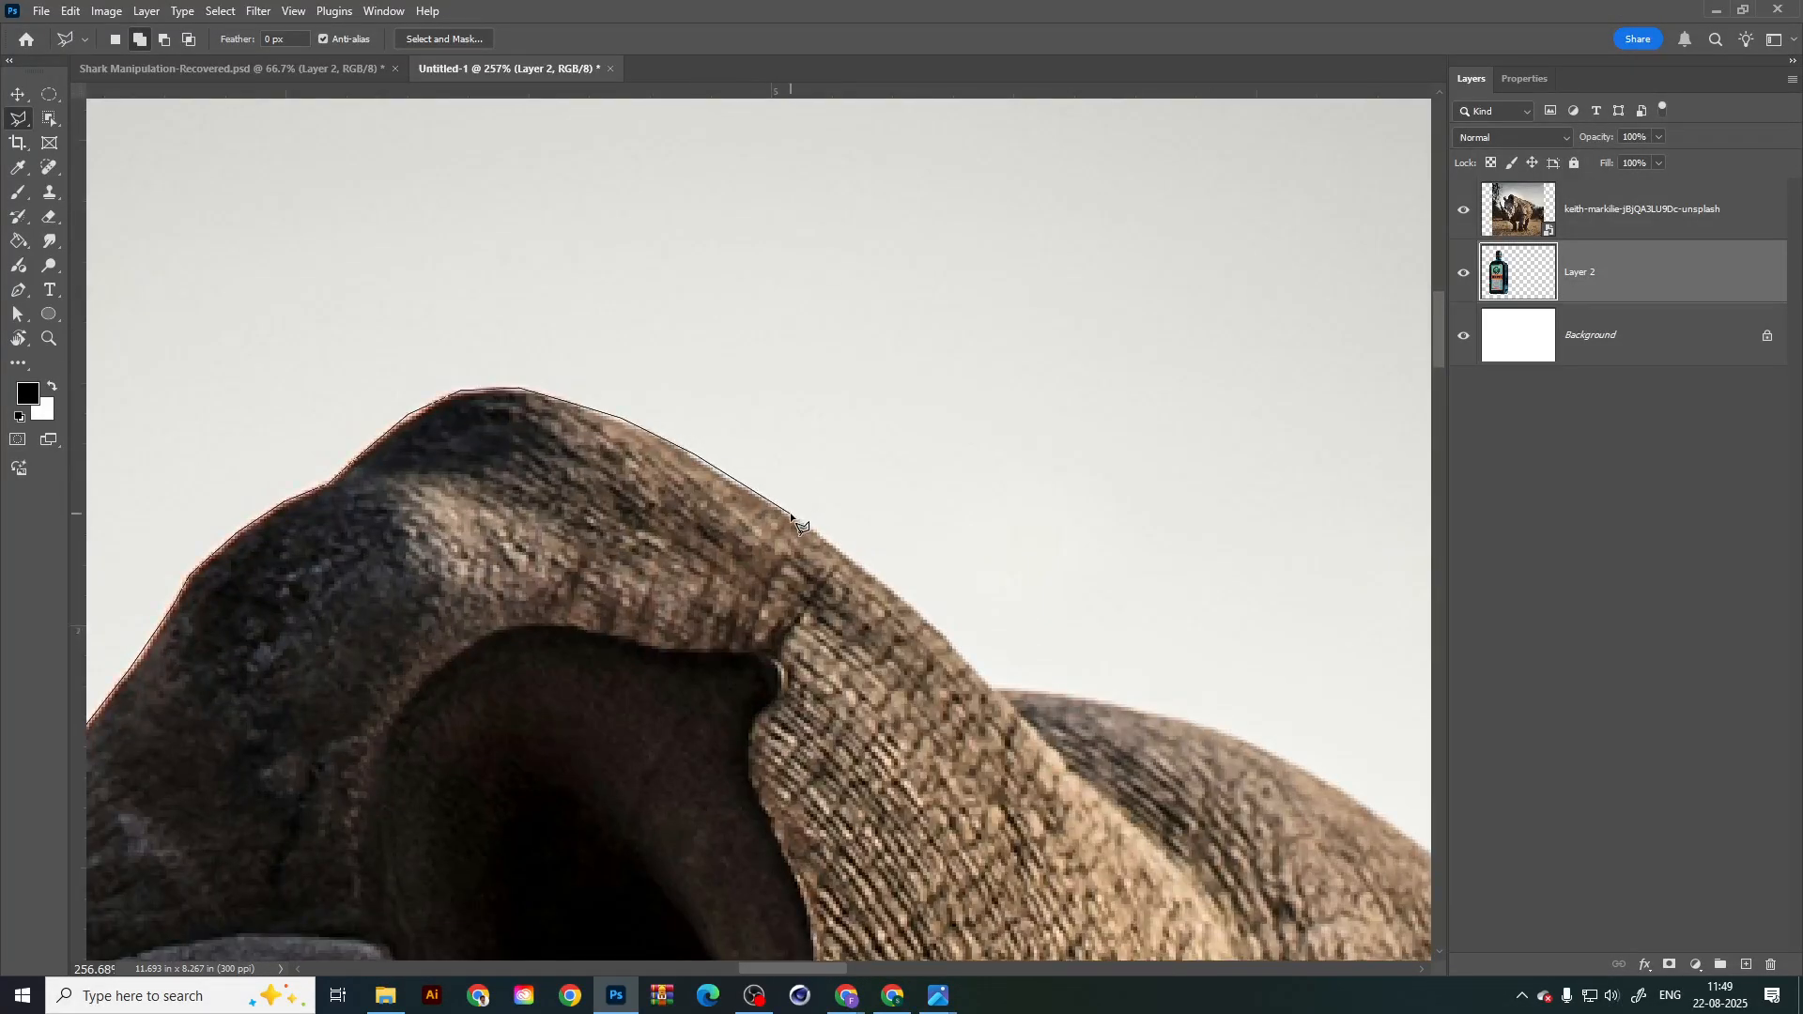
click(871, 573)
click(926, 622)
double_click(995, 689)
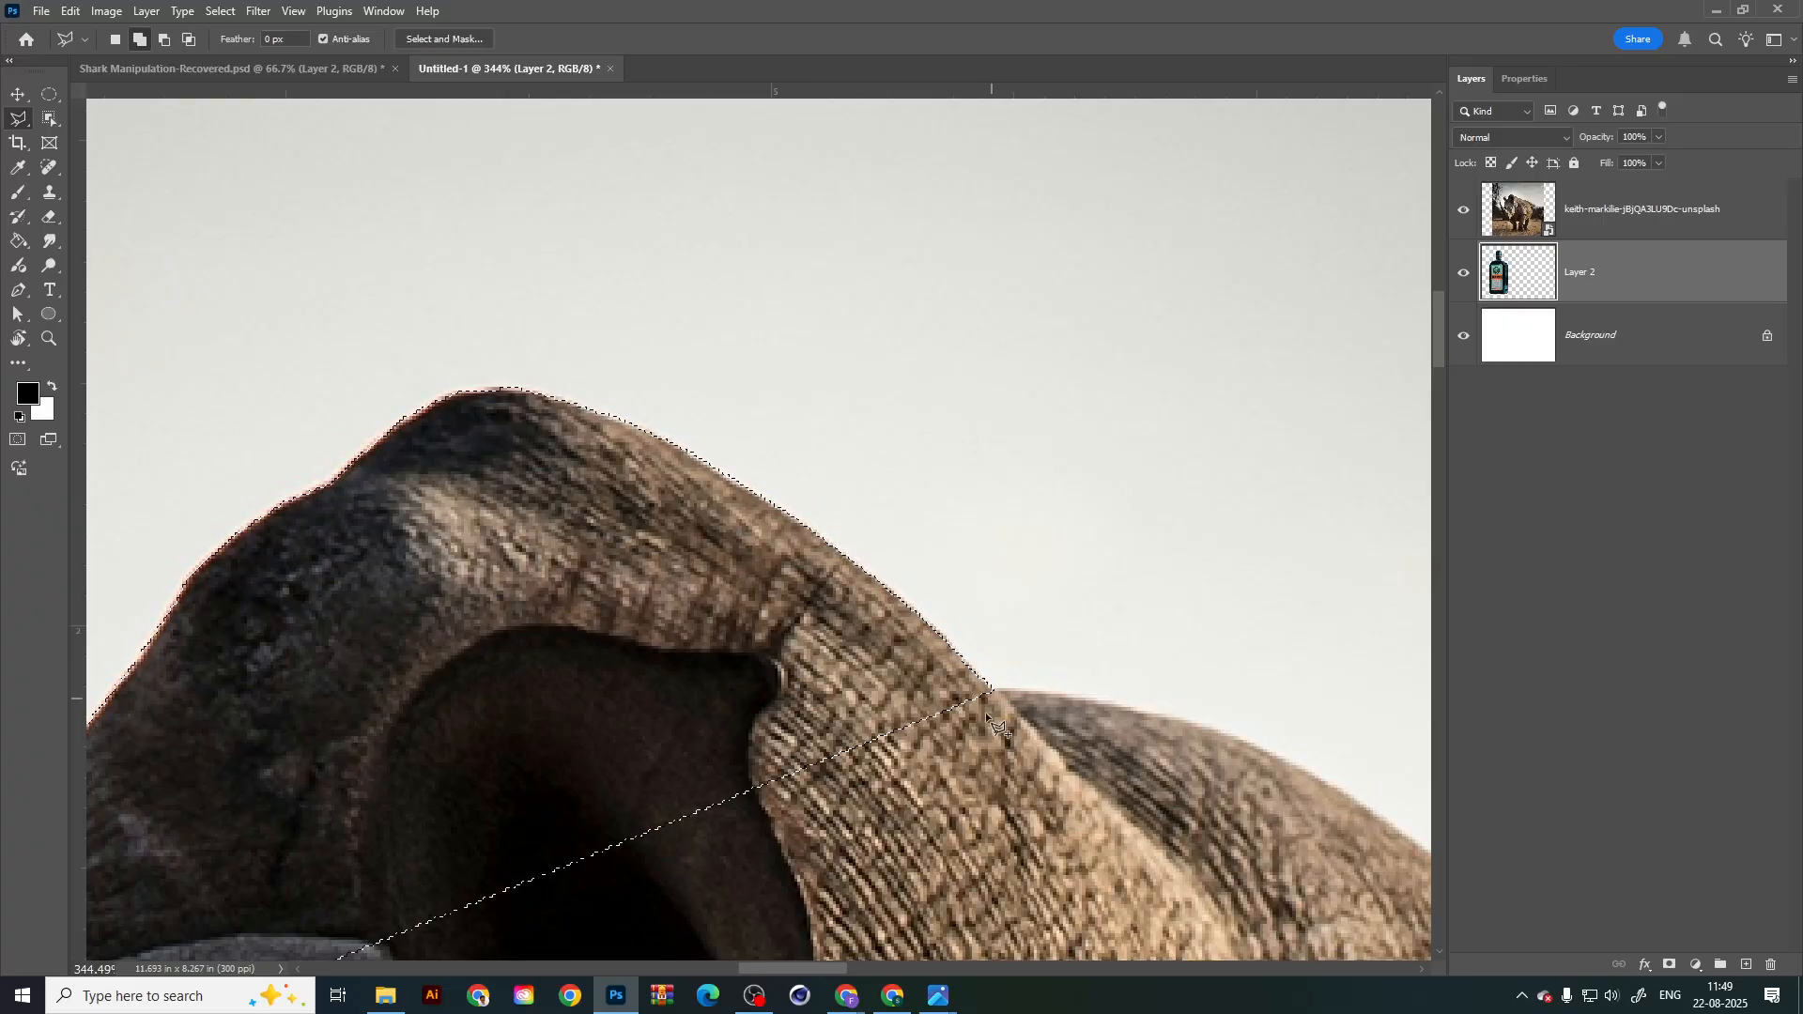
Step: Add to the selection by starting a second lasso outline inside it and tracing along the top of the shoulder hump
scroll(635, 416, down, 5)
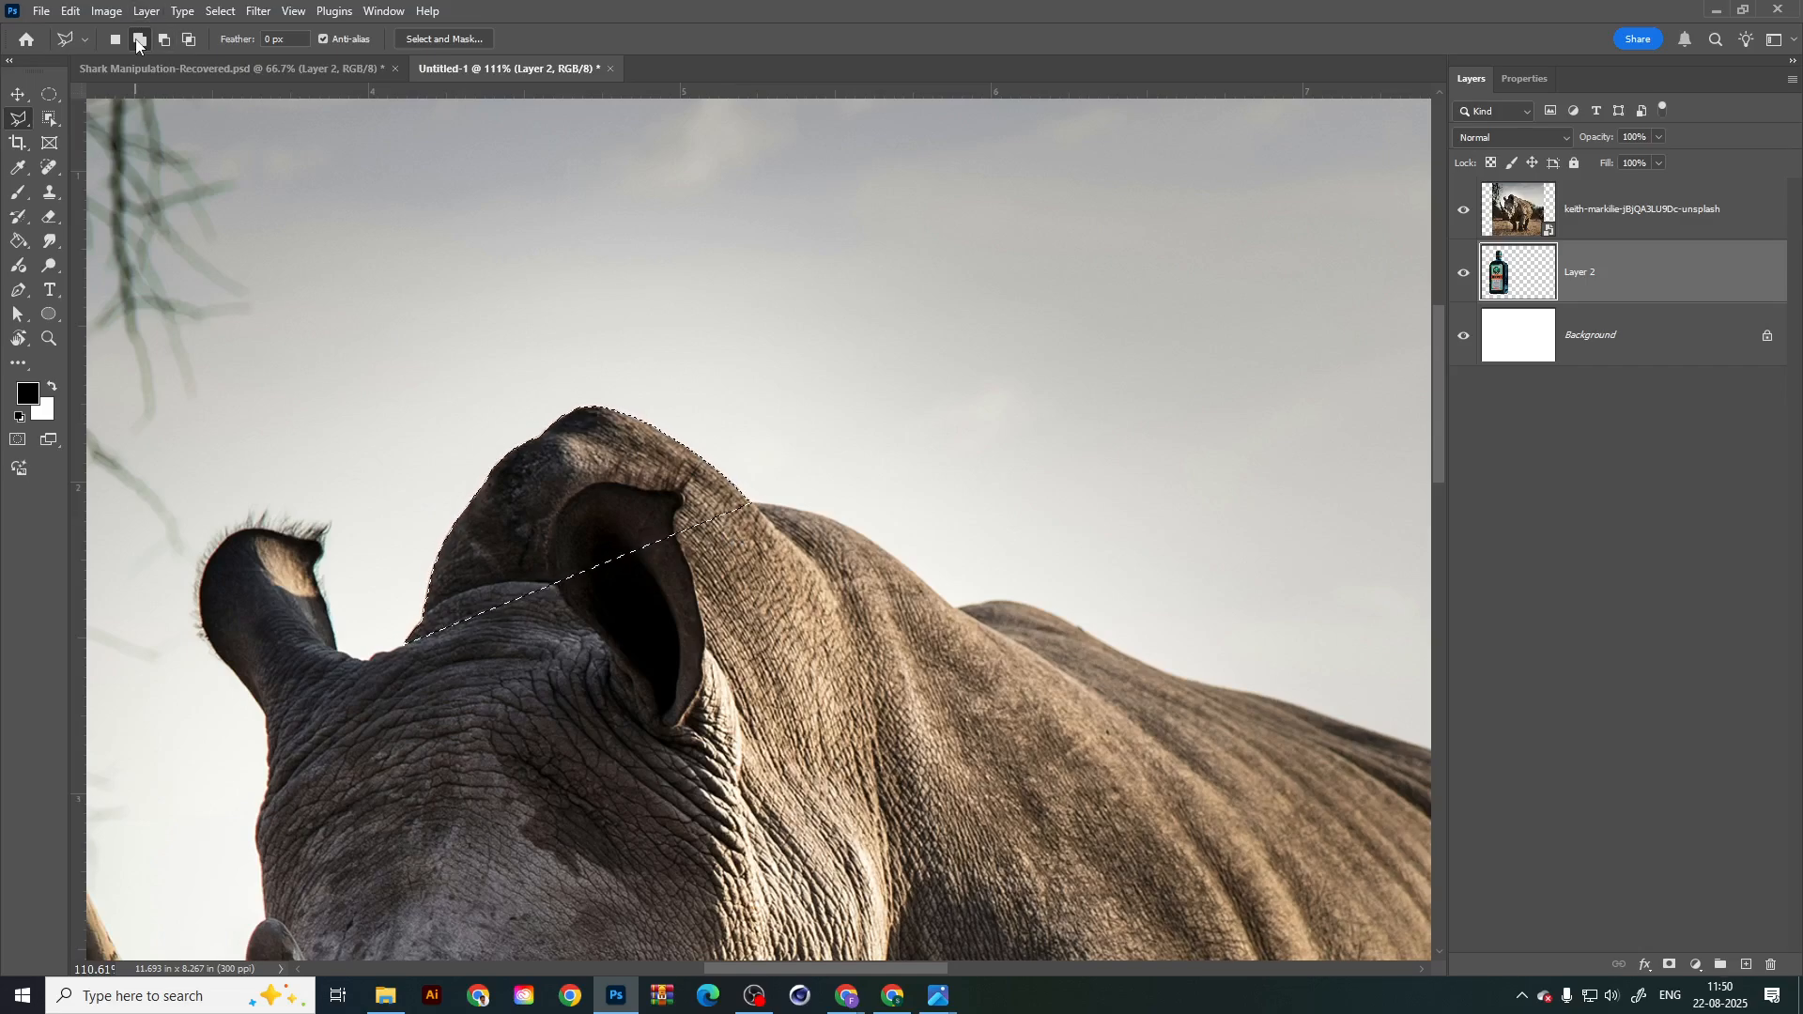
scroll(767, 508, up, 5)
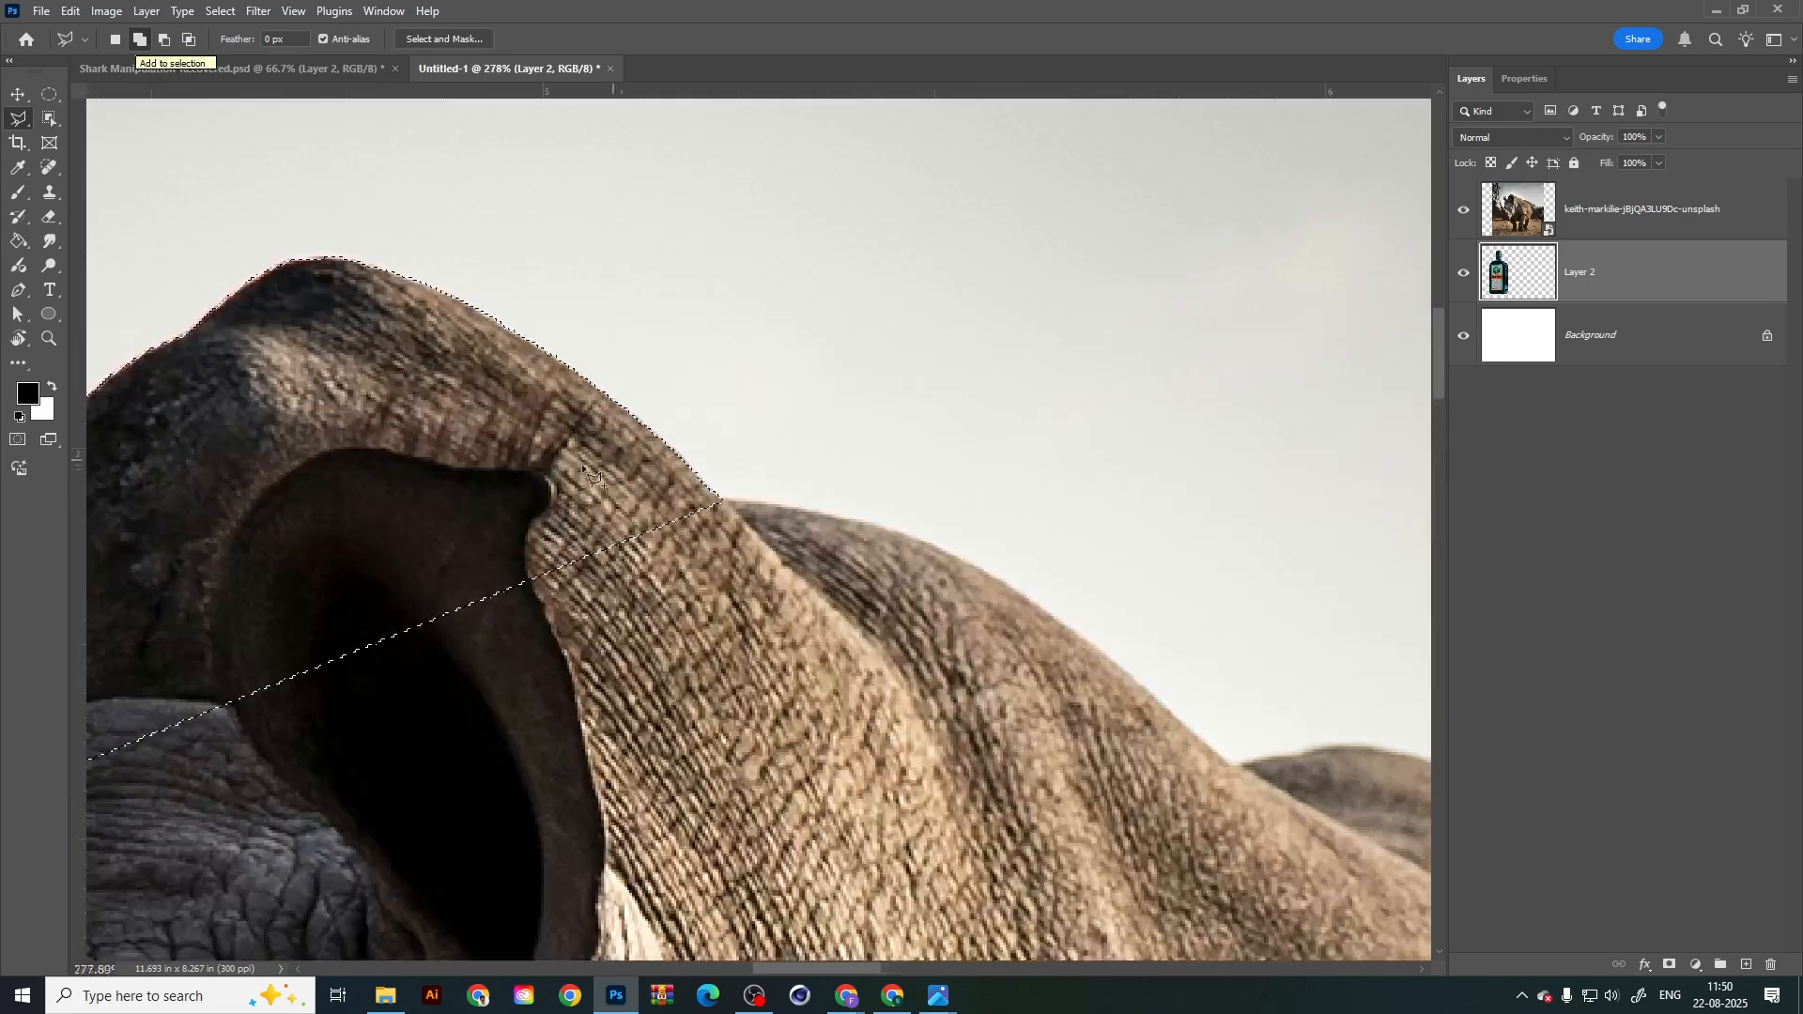
click(644, 486)
click(722, 501)
click(781, 504)
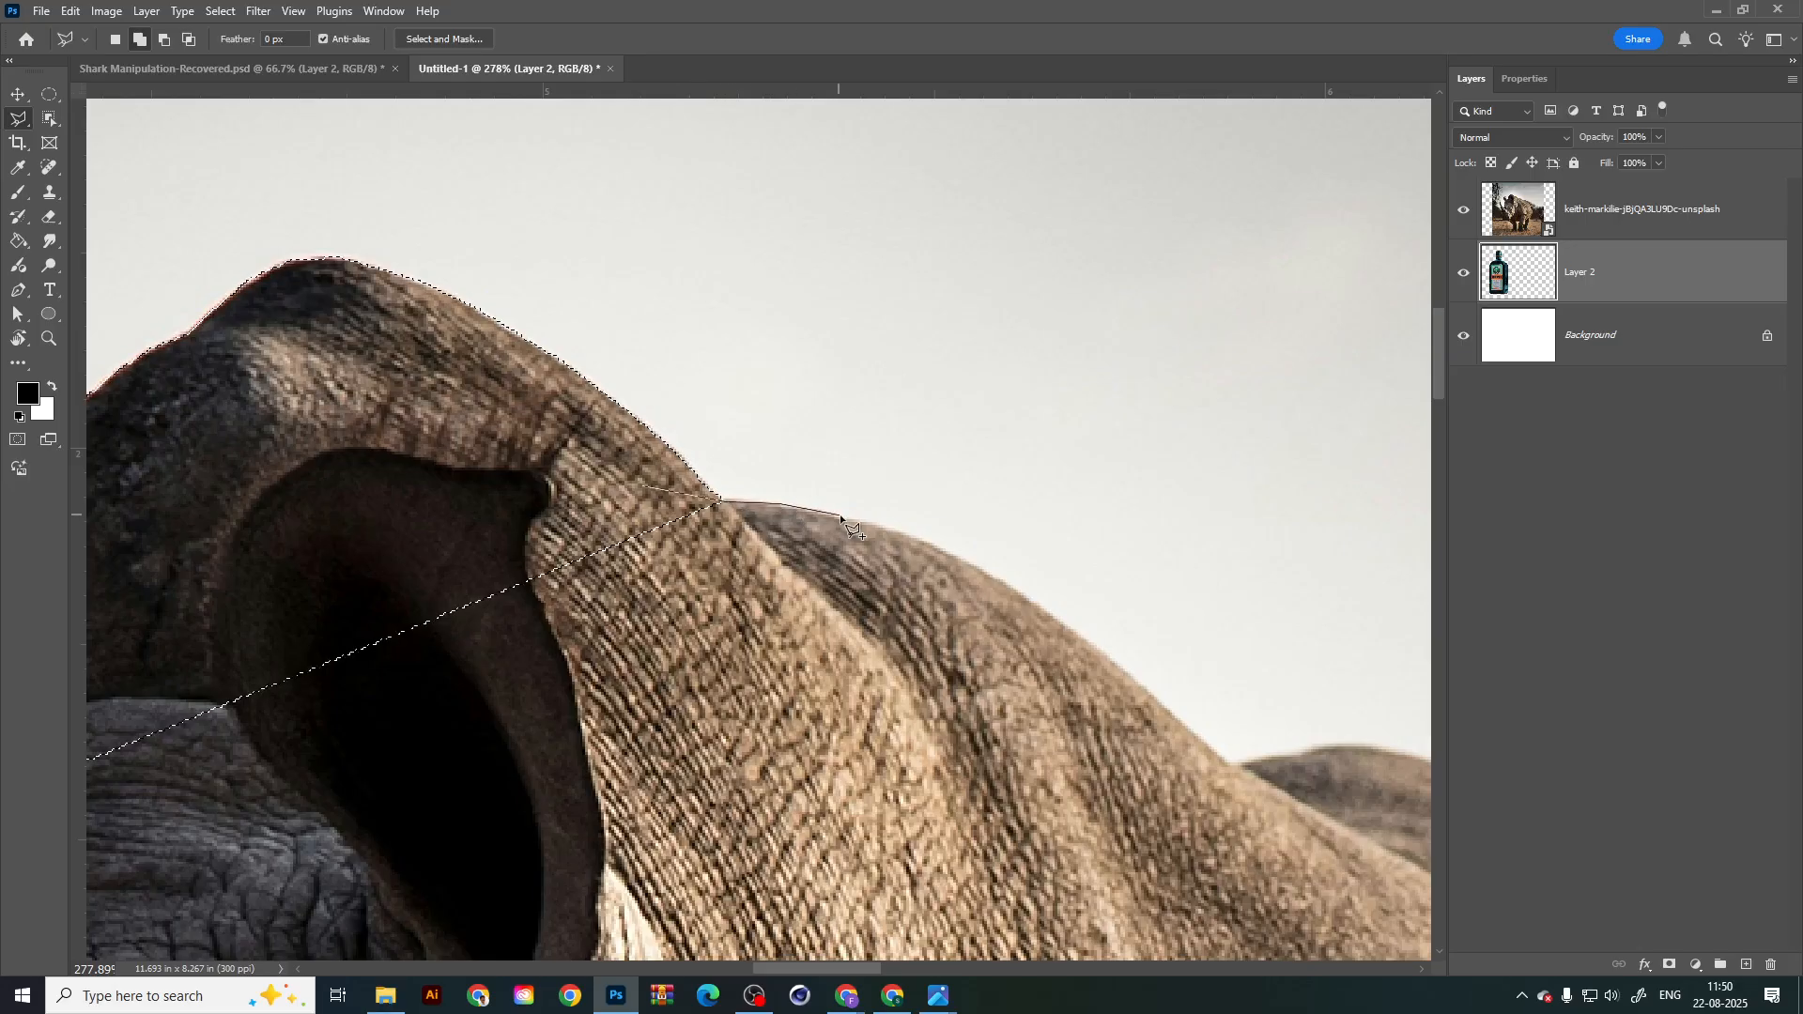
click(846, 517)
click(924, 540)
drag(1110, 632, 910, 507)
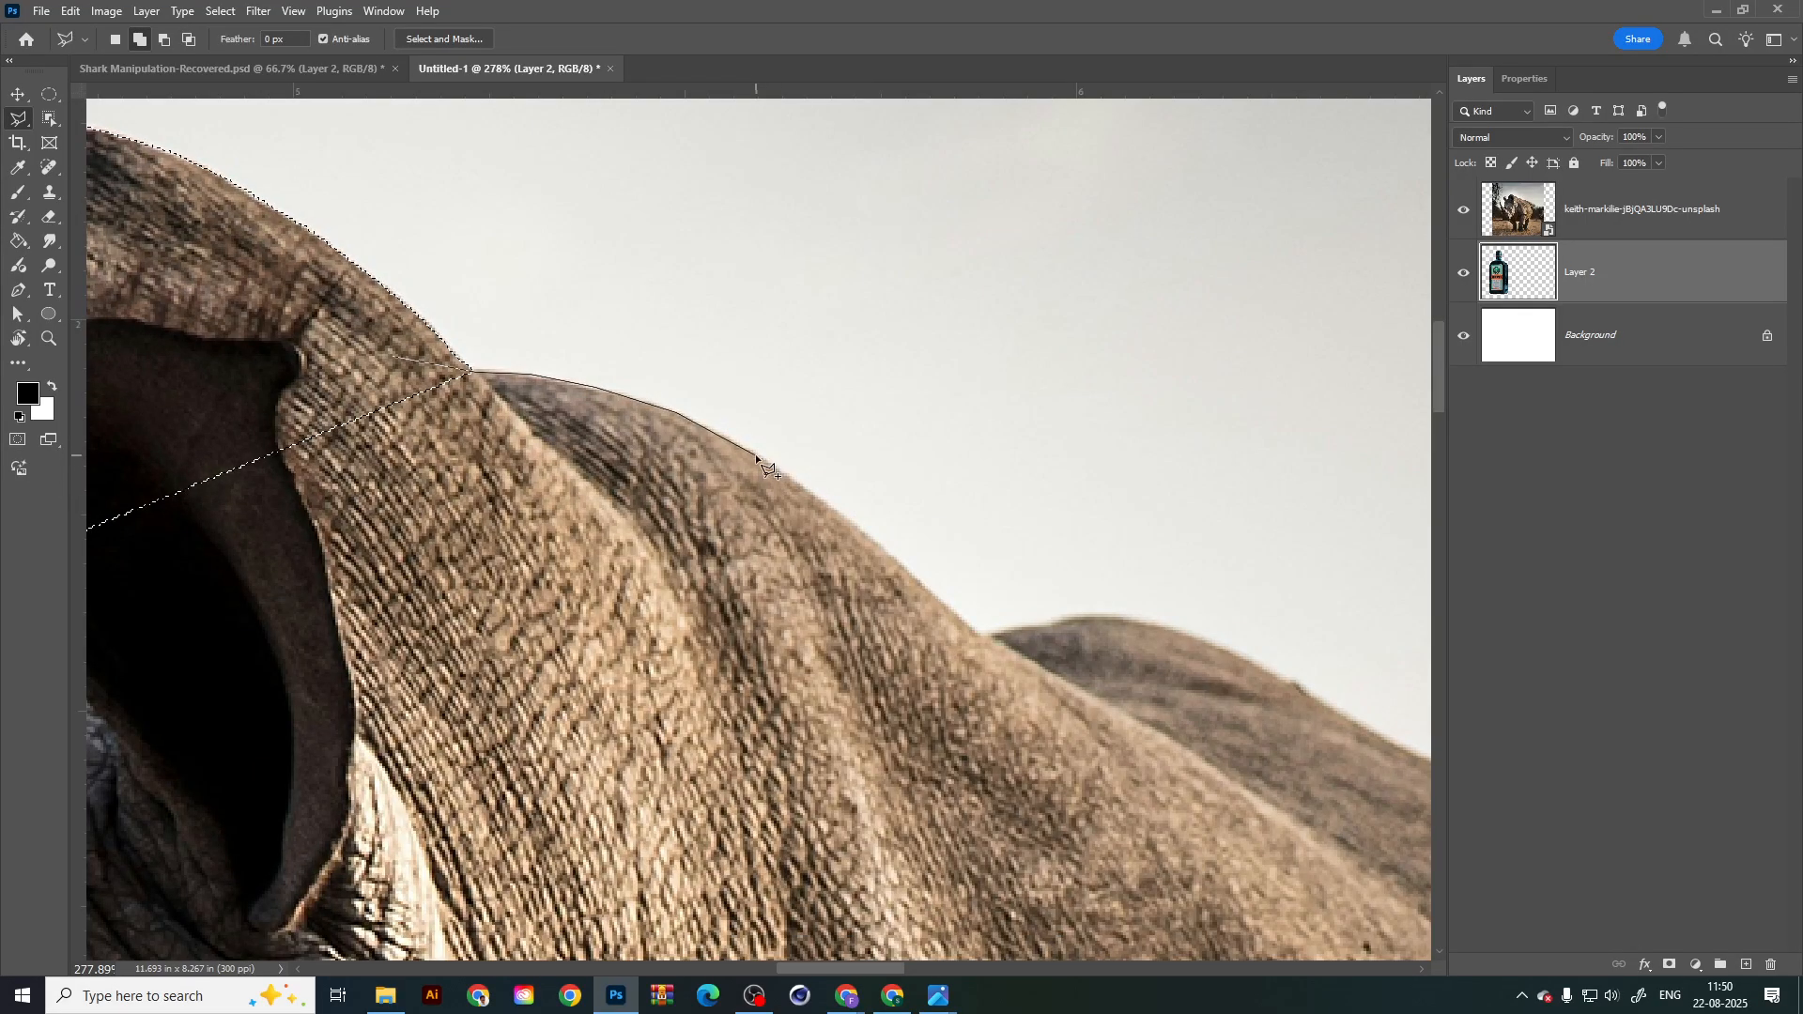
Step: Continue the added outline down the shoulder hump and over the top of the second hump on the back
click(760, 455)
click(814, 495)
click(894, 554)
click(980, 632)
click(1076, 617)
click(1126, 617)
drag(1229, 648, 659, 455)
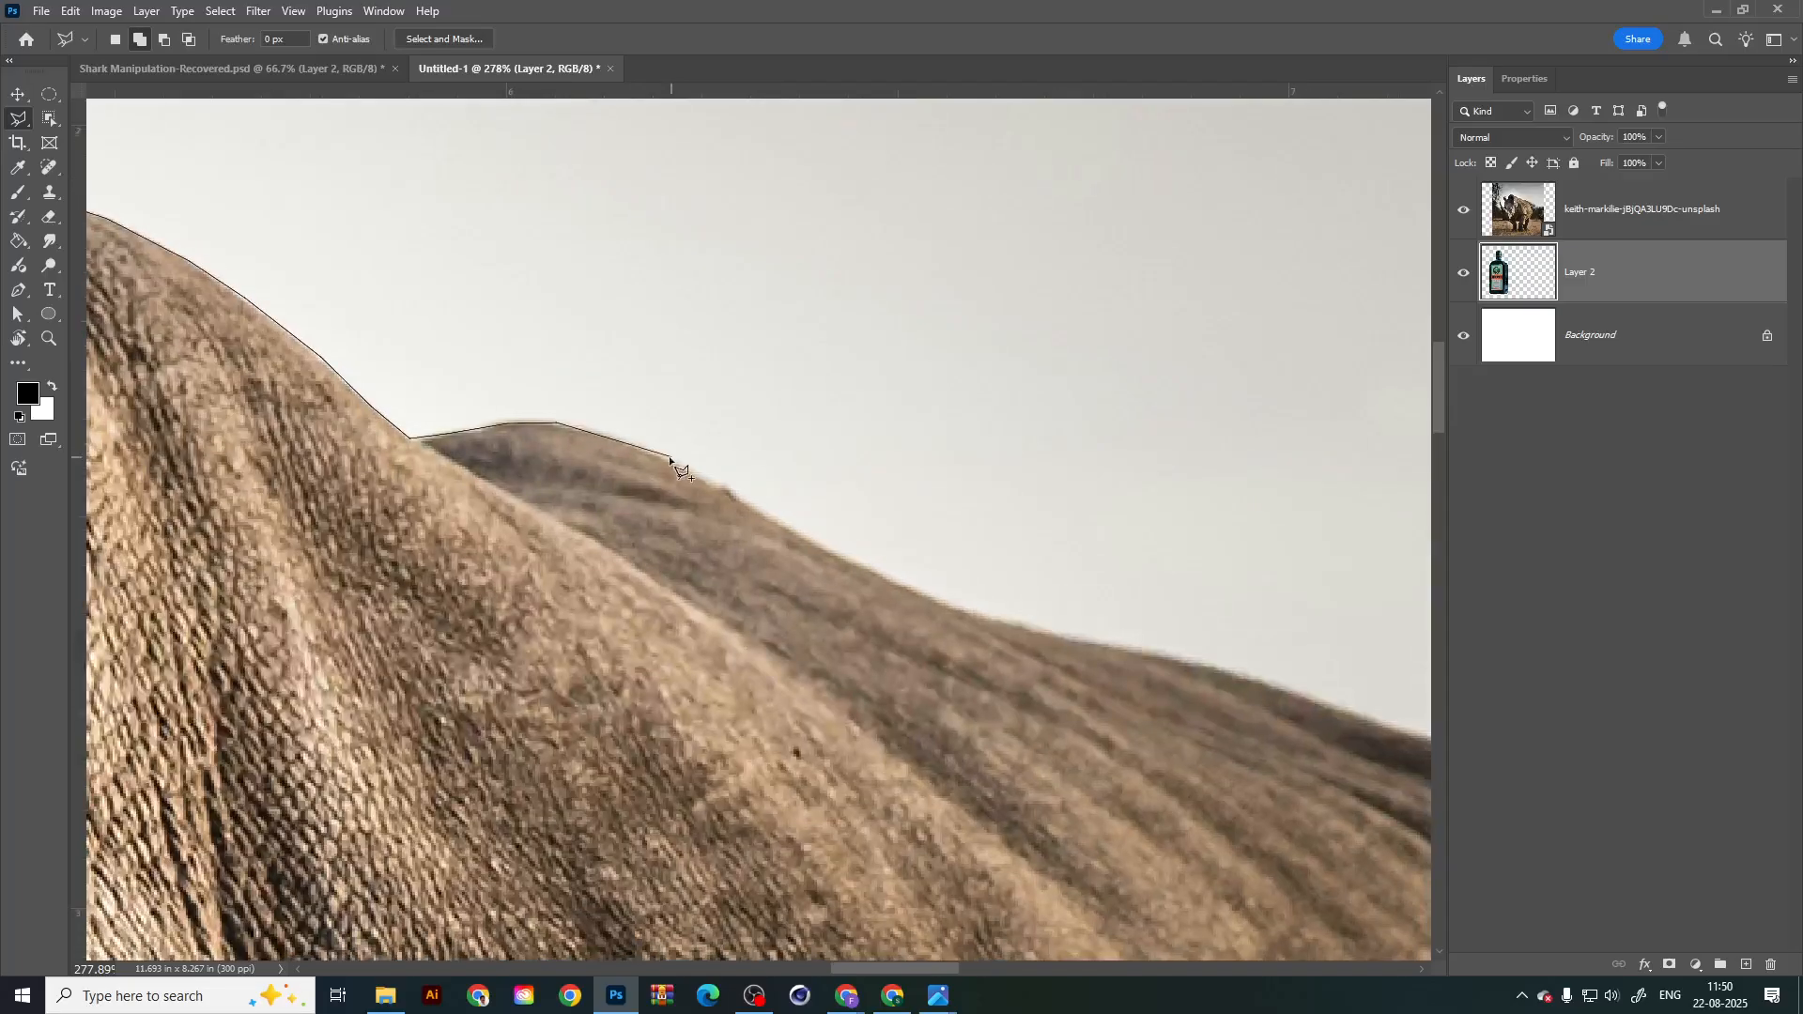
Step: Trace the lasso outline along the rhino's gently sloping back towards the rump
click(659, 455)
drag(970, 616, 629, 492)
click(629, 484)
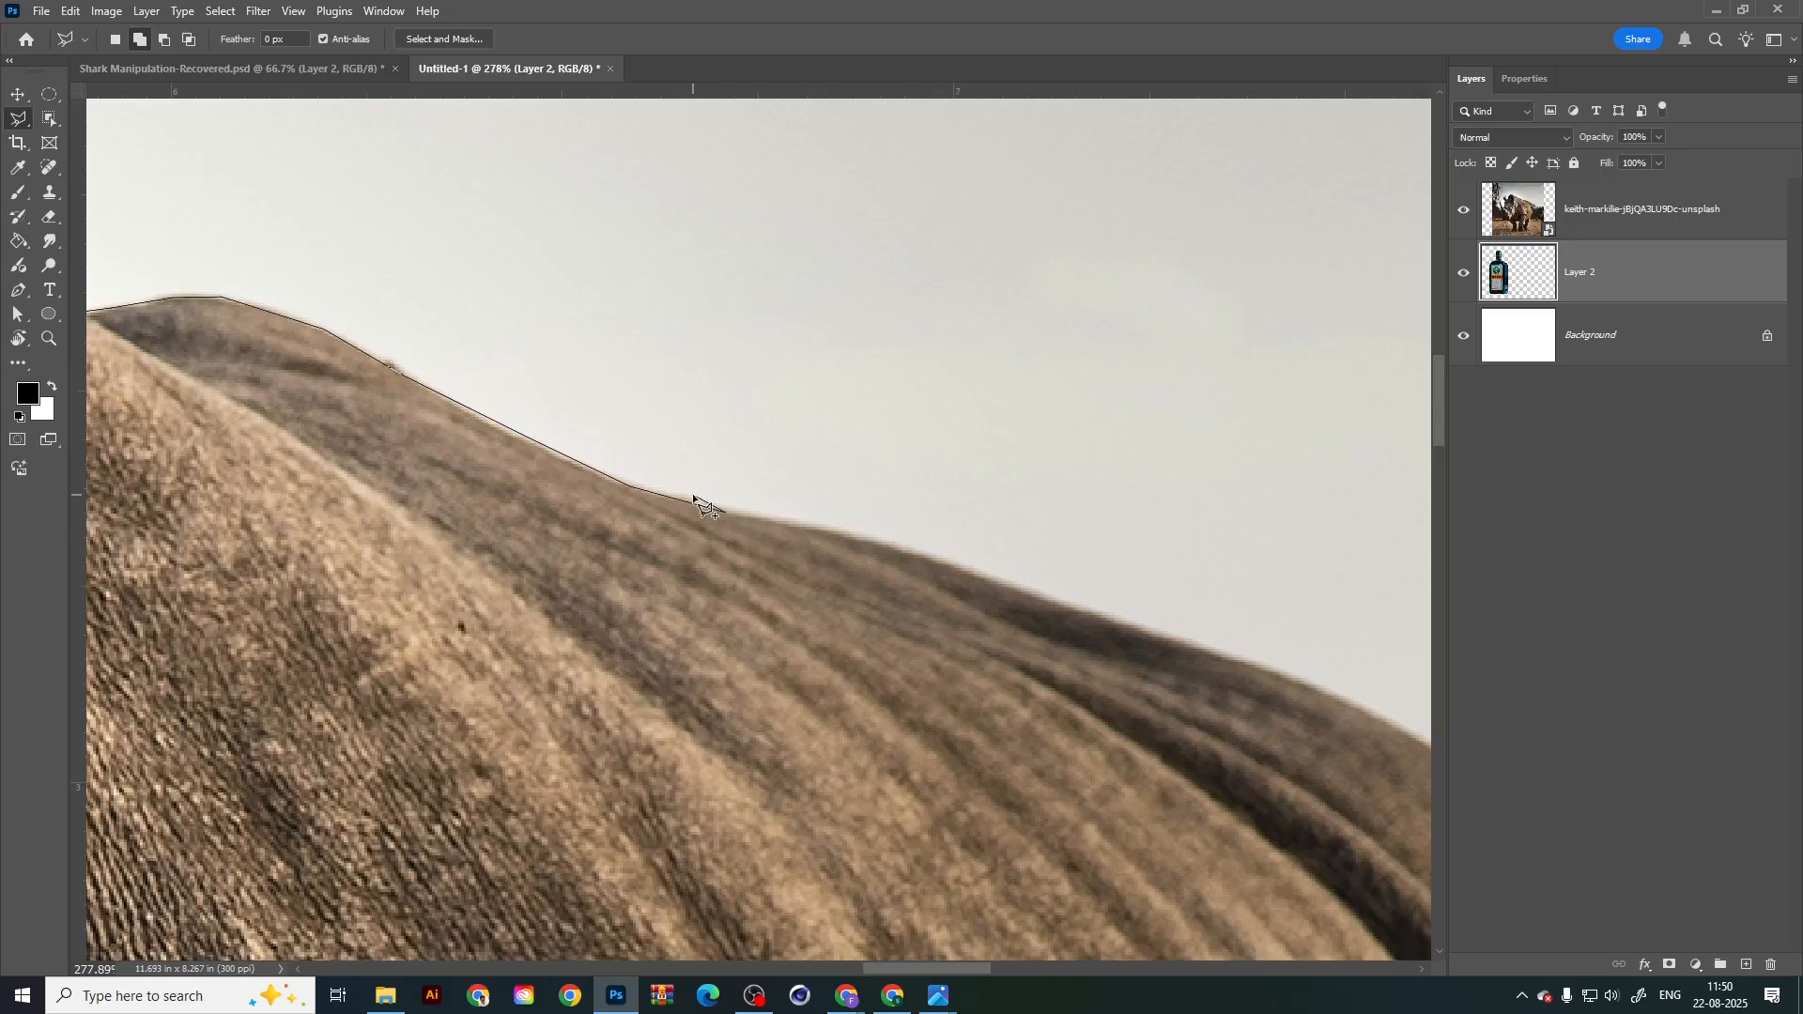
click(728, 511)
click(857, 535)
drag(938, 558, 599, 482)
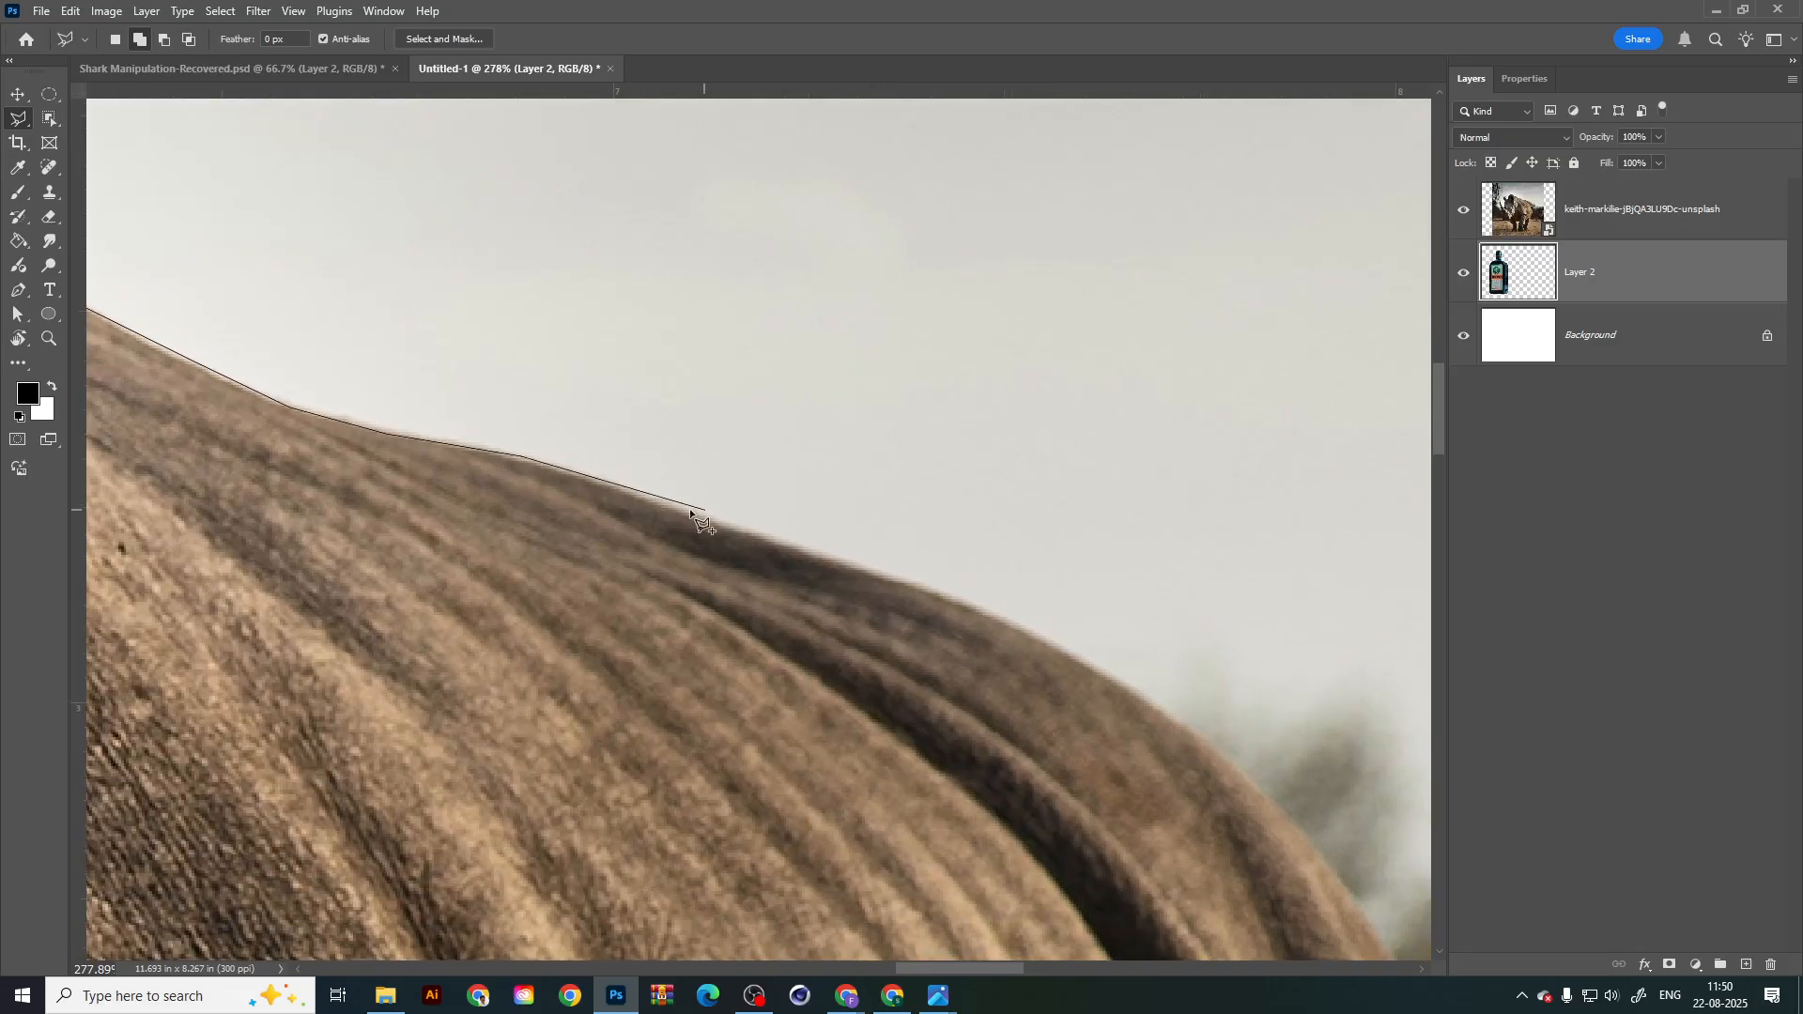
click(843, 562)
Step: Trace the lasso outline around the rounded curve of the rump beside the blurred trees
drag(996, 624, 745, 477)
click(736, 462)
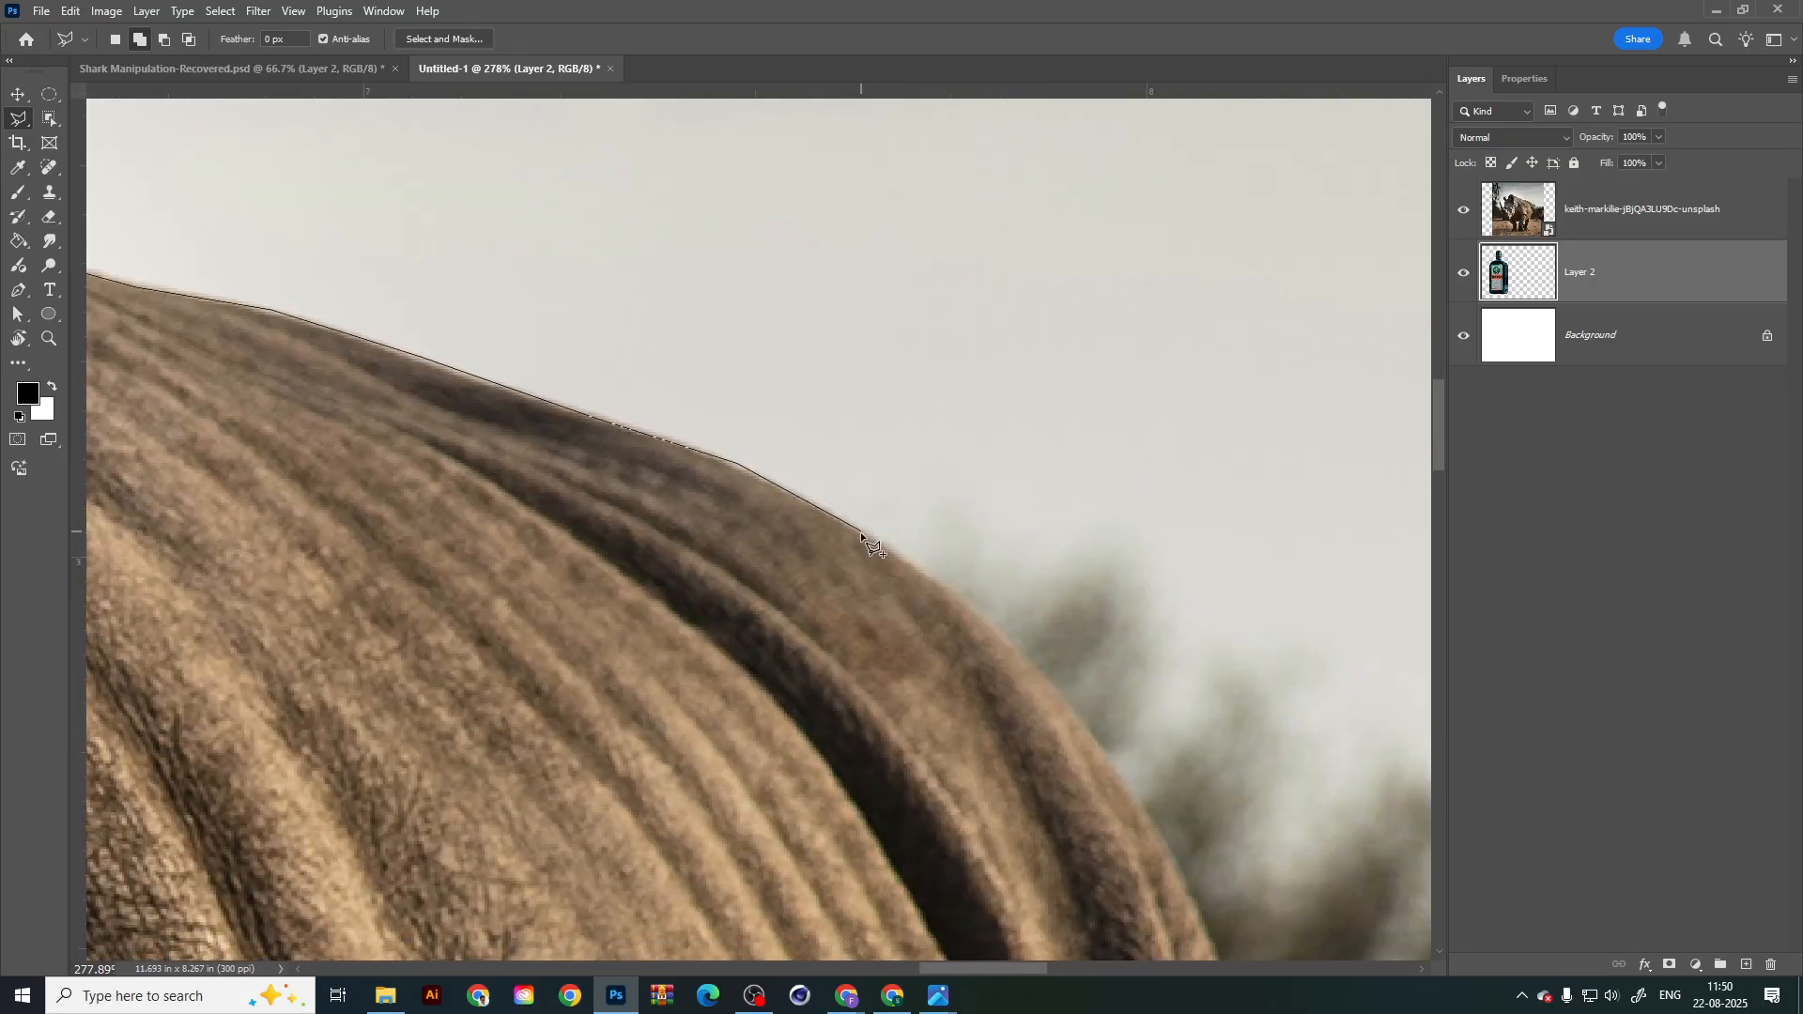
click(862, 529)
drag(1149, 689, 1007, 486)
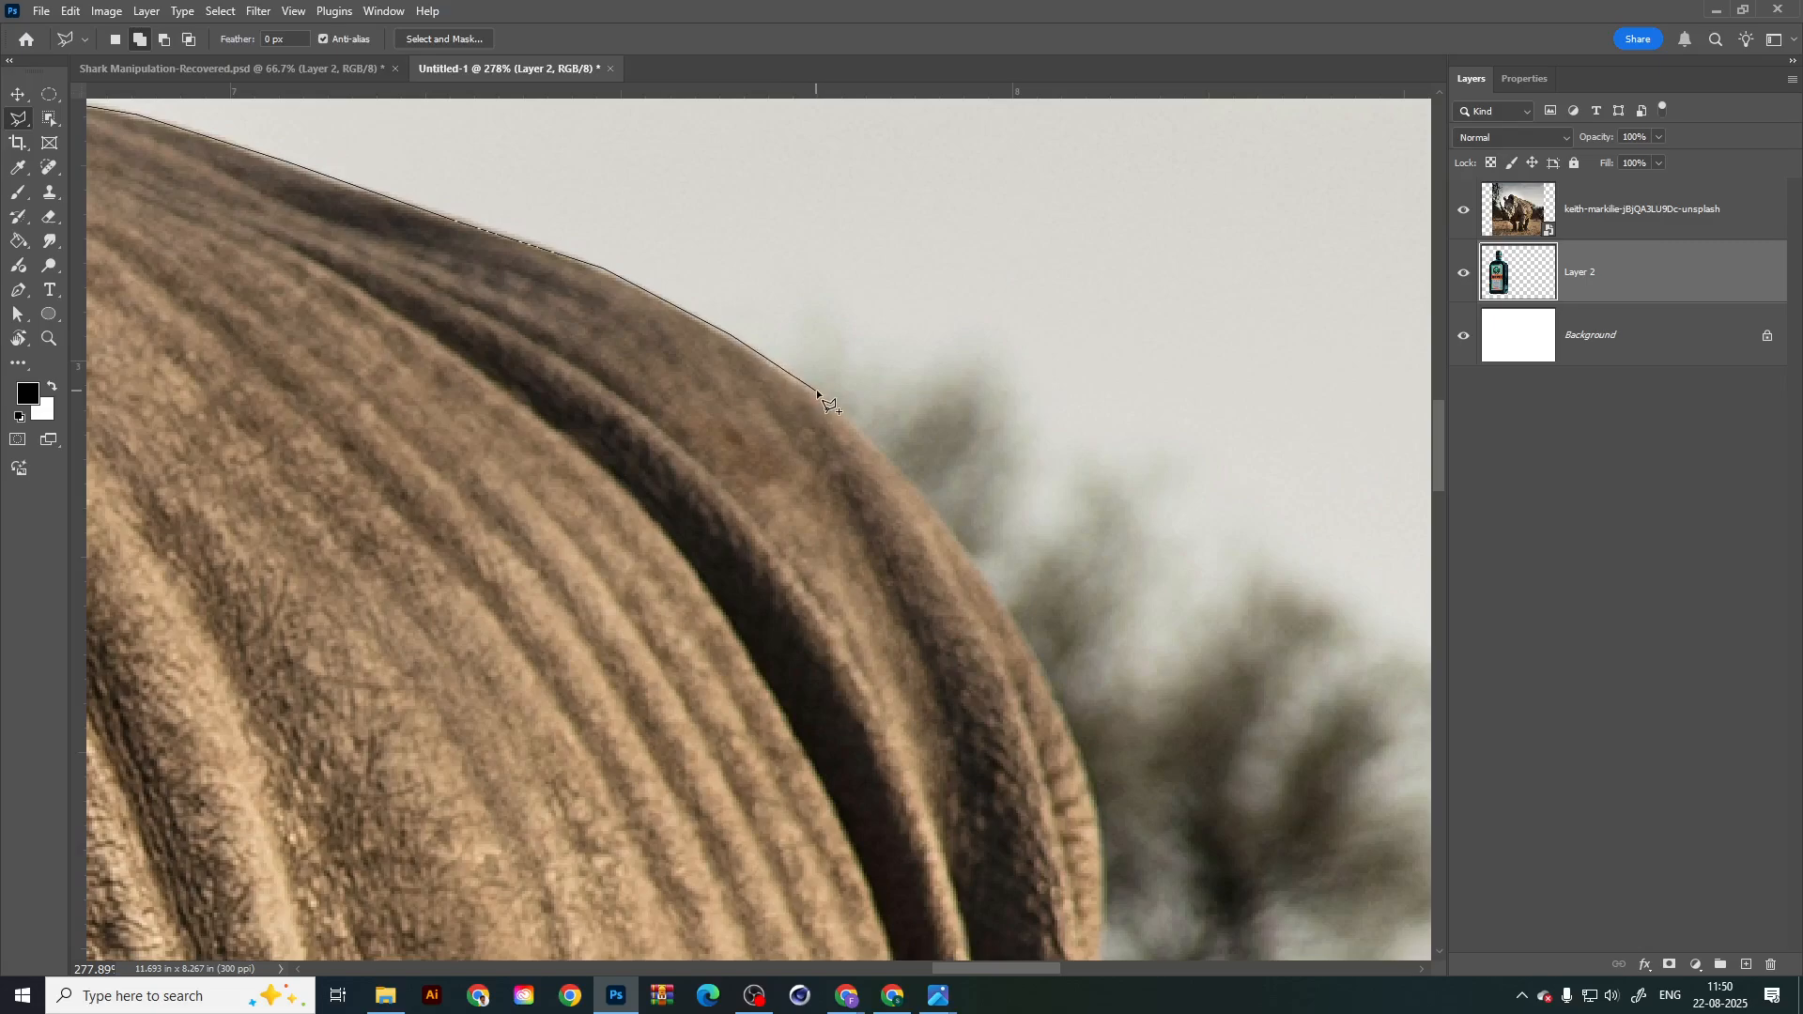
click(912, 476)
drag(1032, 649, 985, 552)
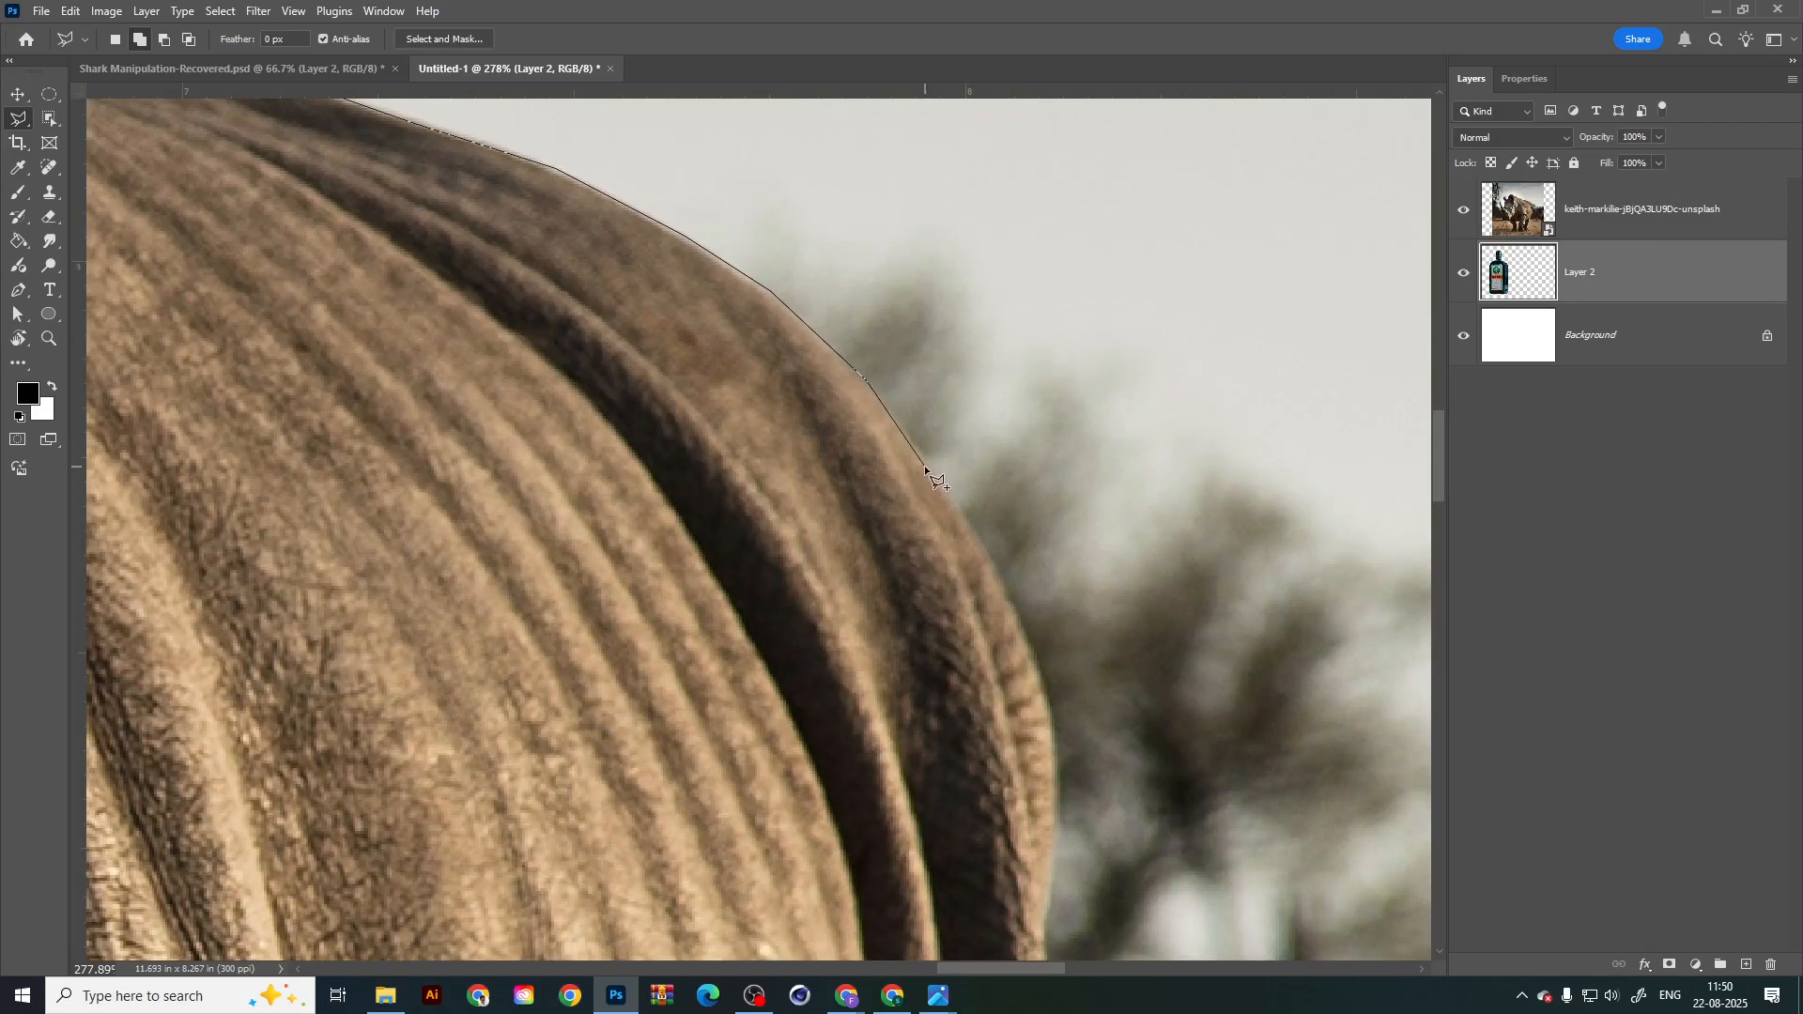
click(1008, 595)
drag(1054, 736, 1004, 519)
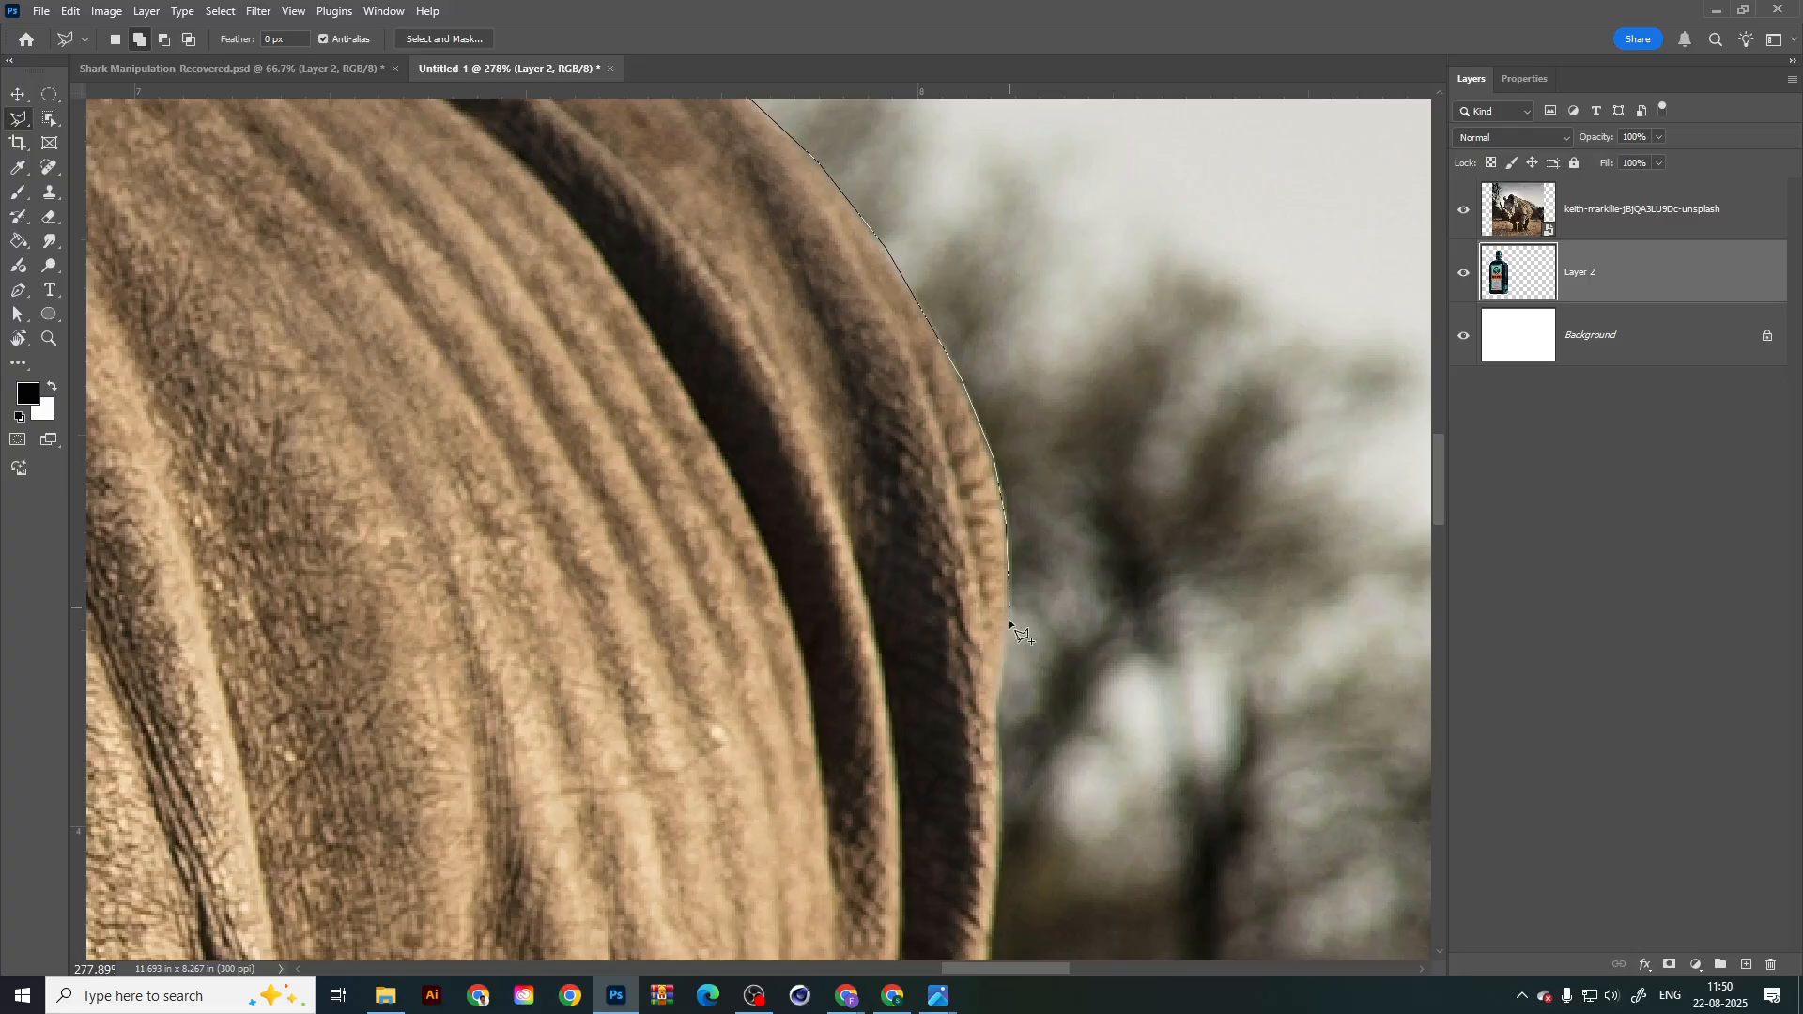
Step: Trace the lasso outline down the rear edge of the rhino's hindquarters, from below the rump to the thigh
drag(1001, 666, 988, 472)
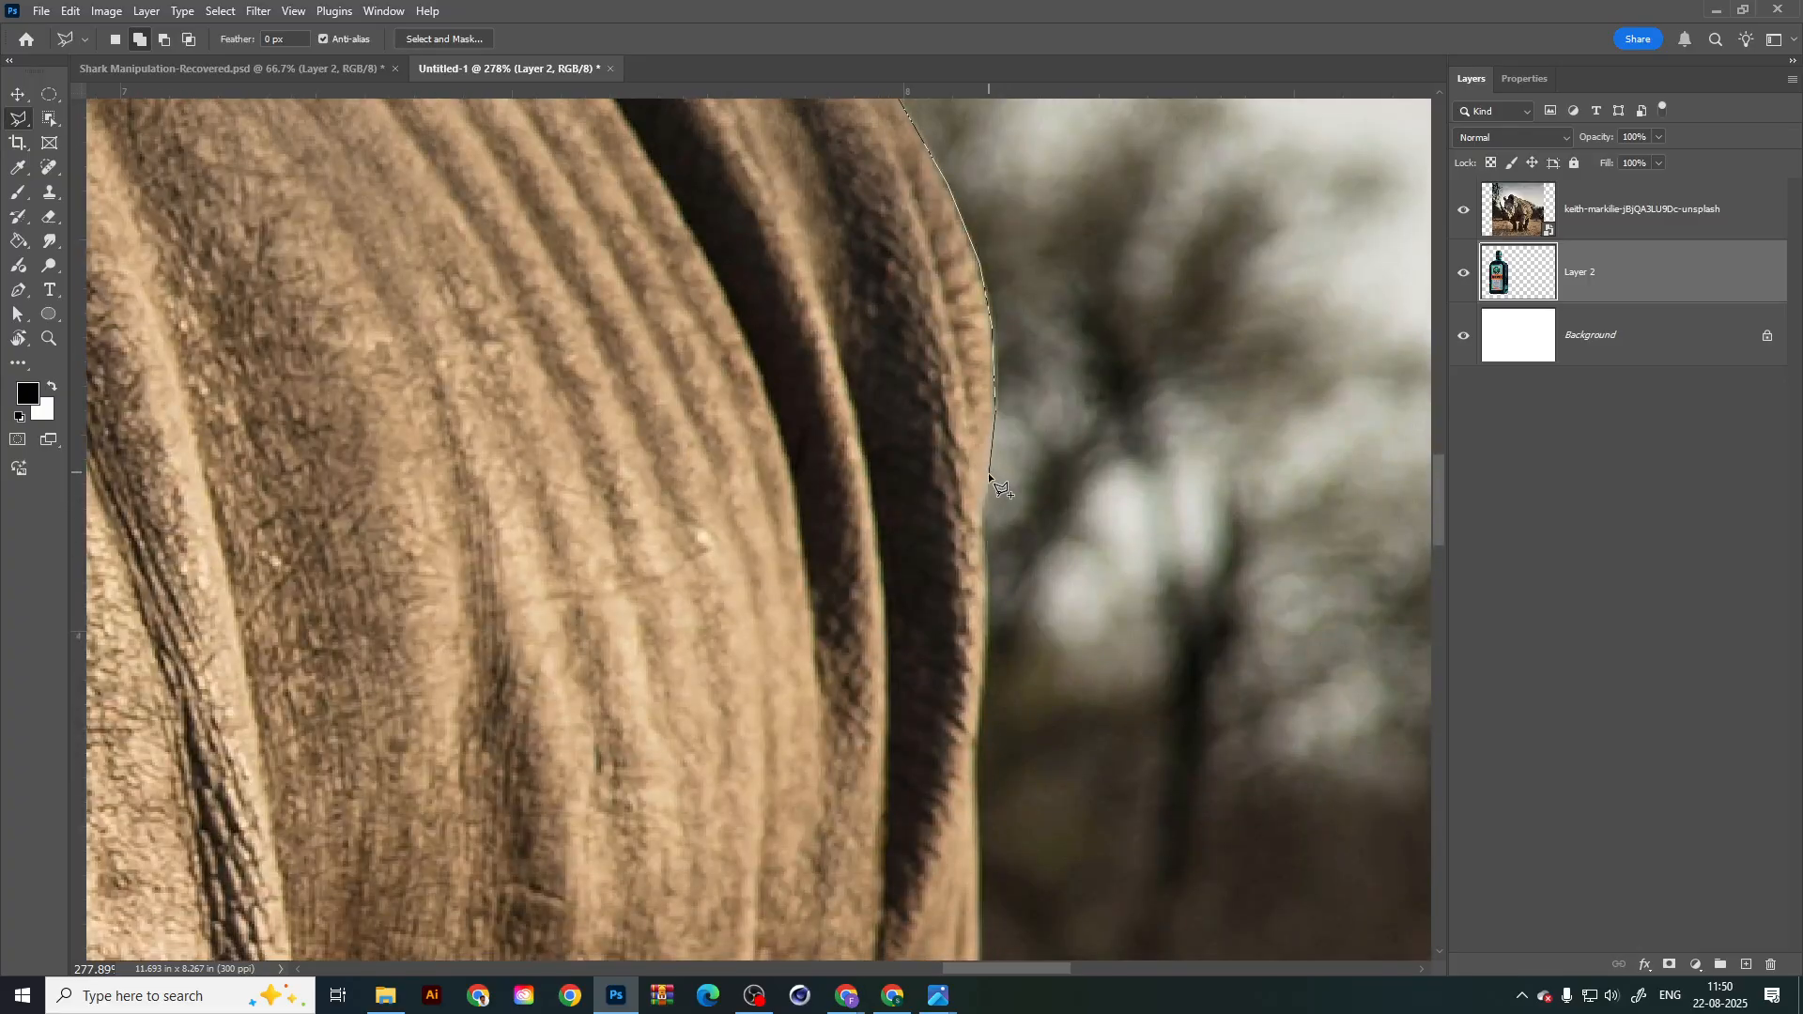
click(987, 592)
mouse_move(975, 783)
mouse_down()
mouse_move(889, 673)
mouse_move(914, 498)
mouse_up()
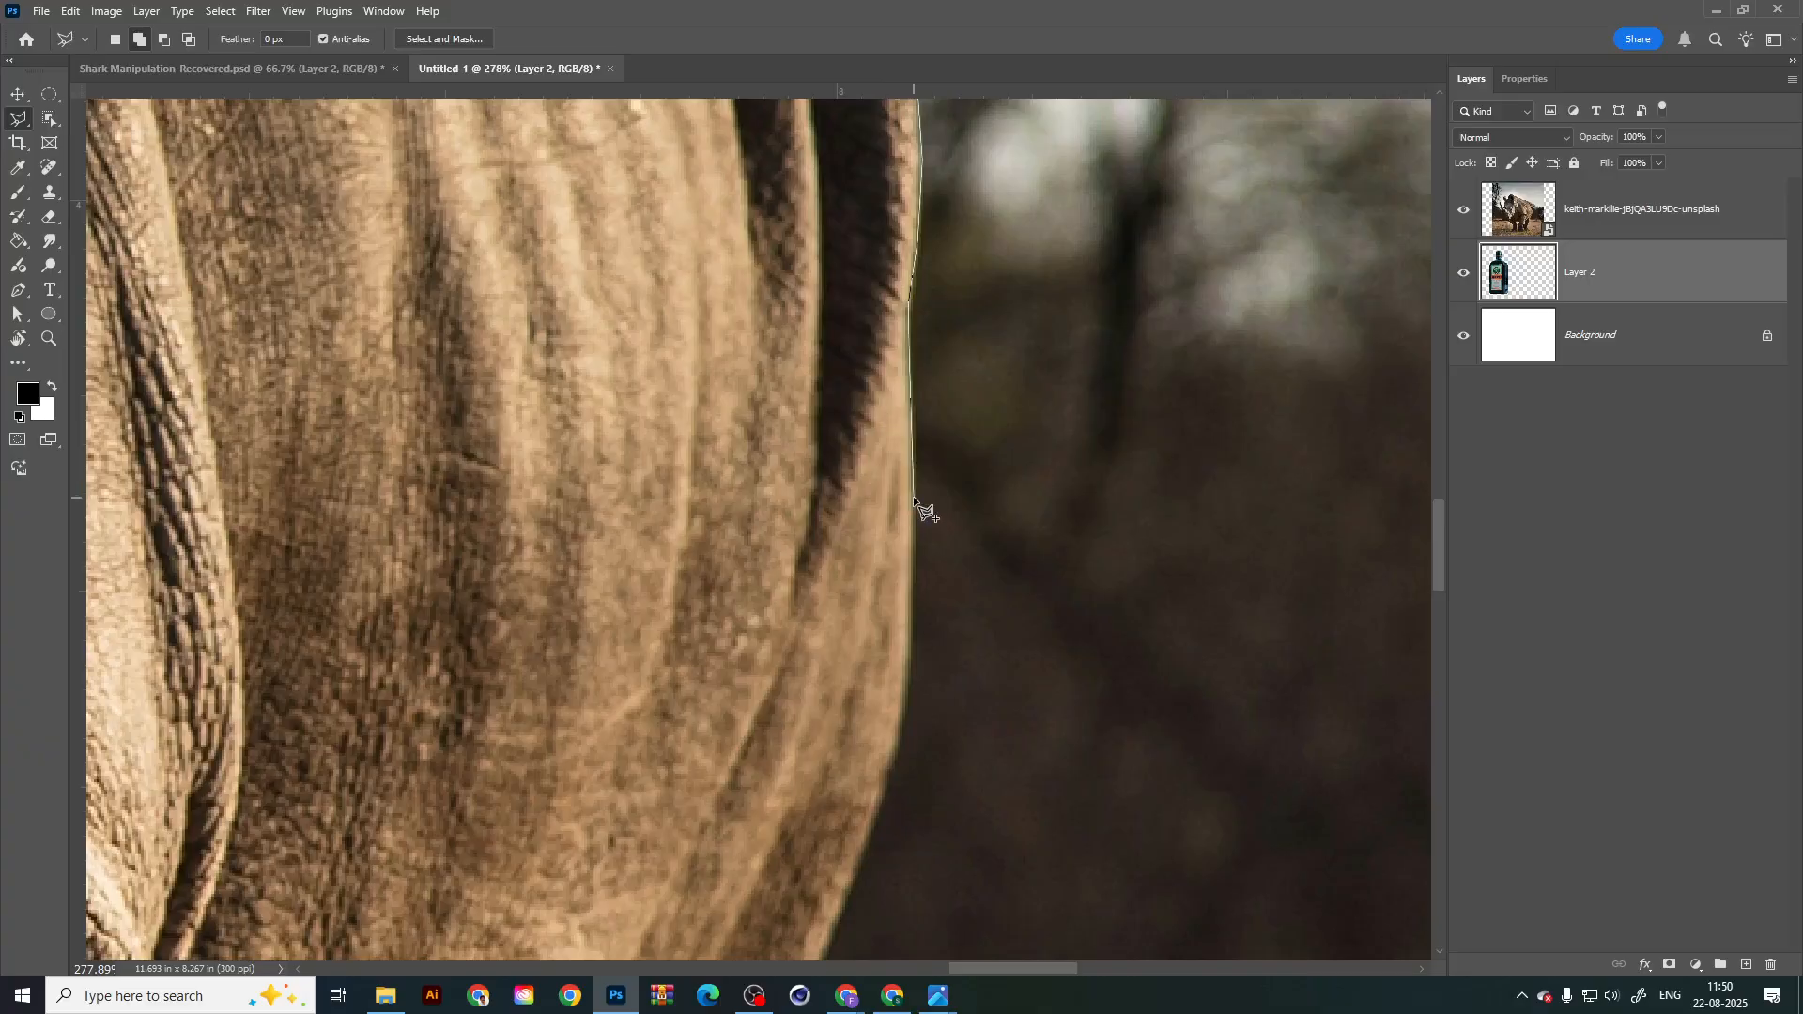
click(905, 699)
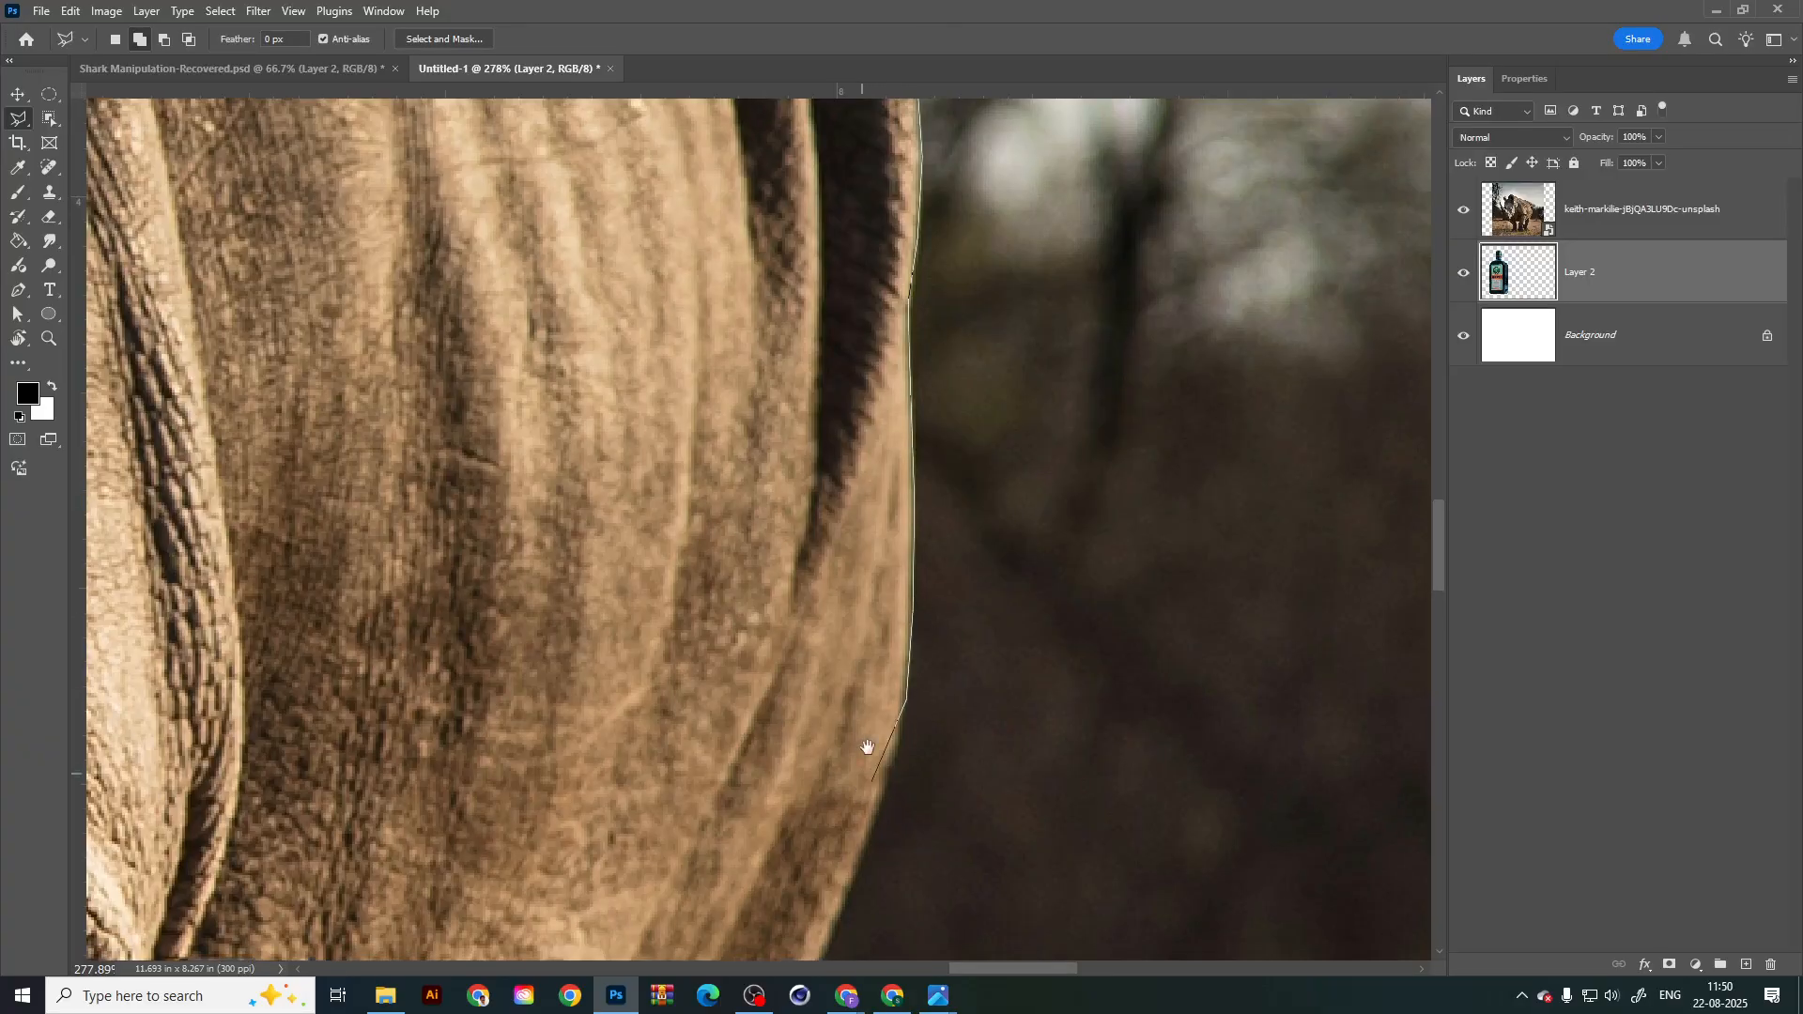
drag(867, 748, 912, 536)
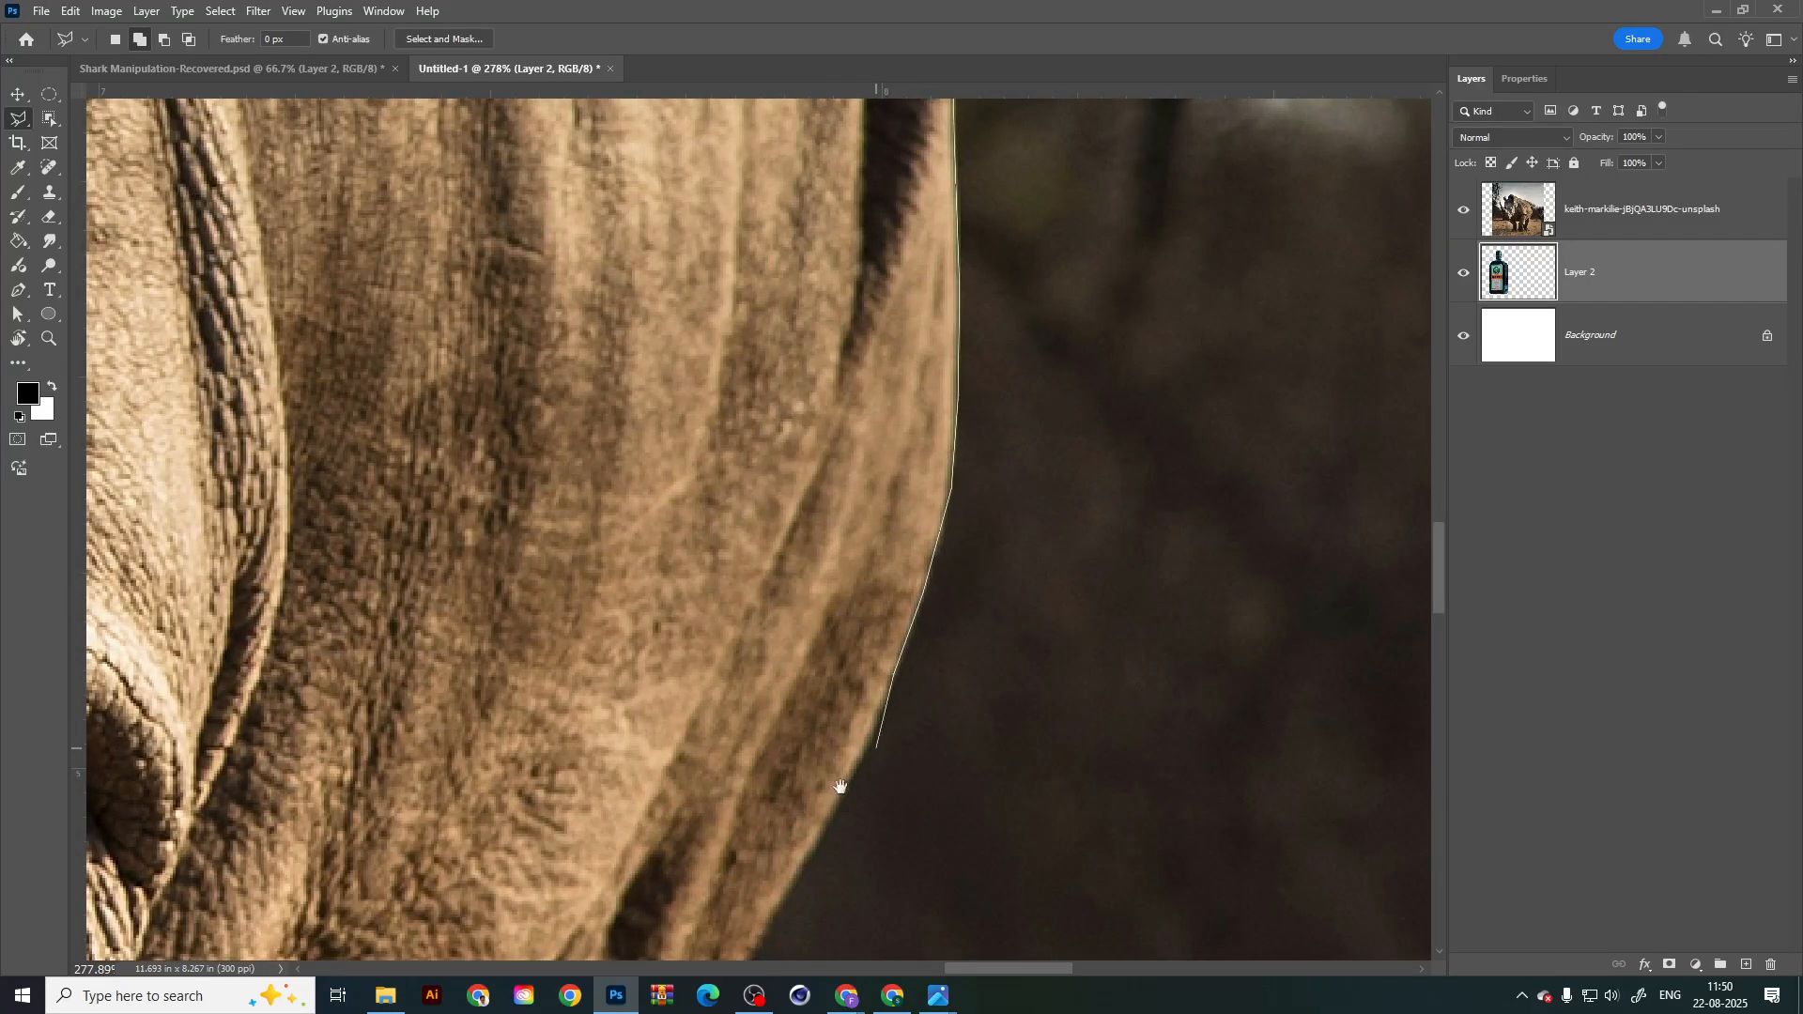
drag(841, 787, 836, 487)
click(826, 485)
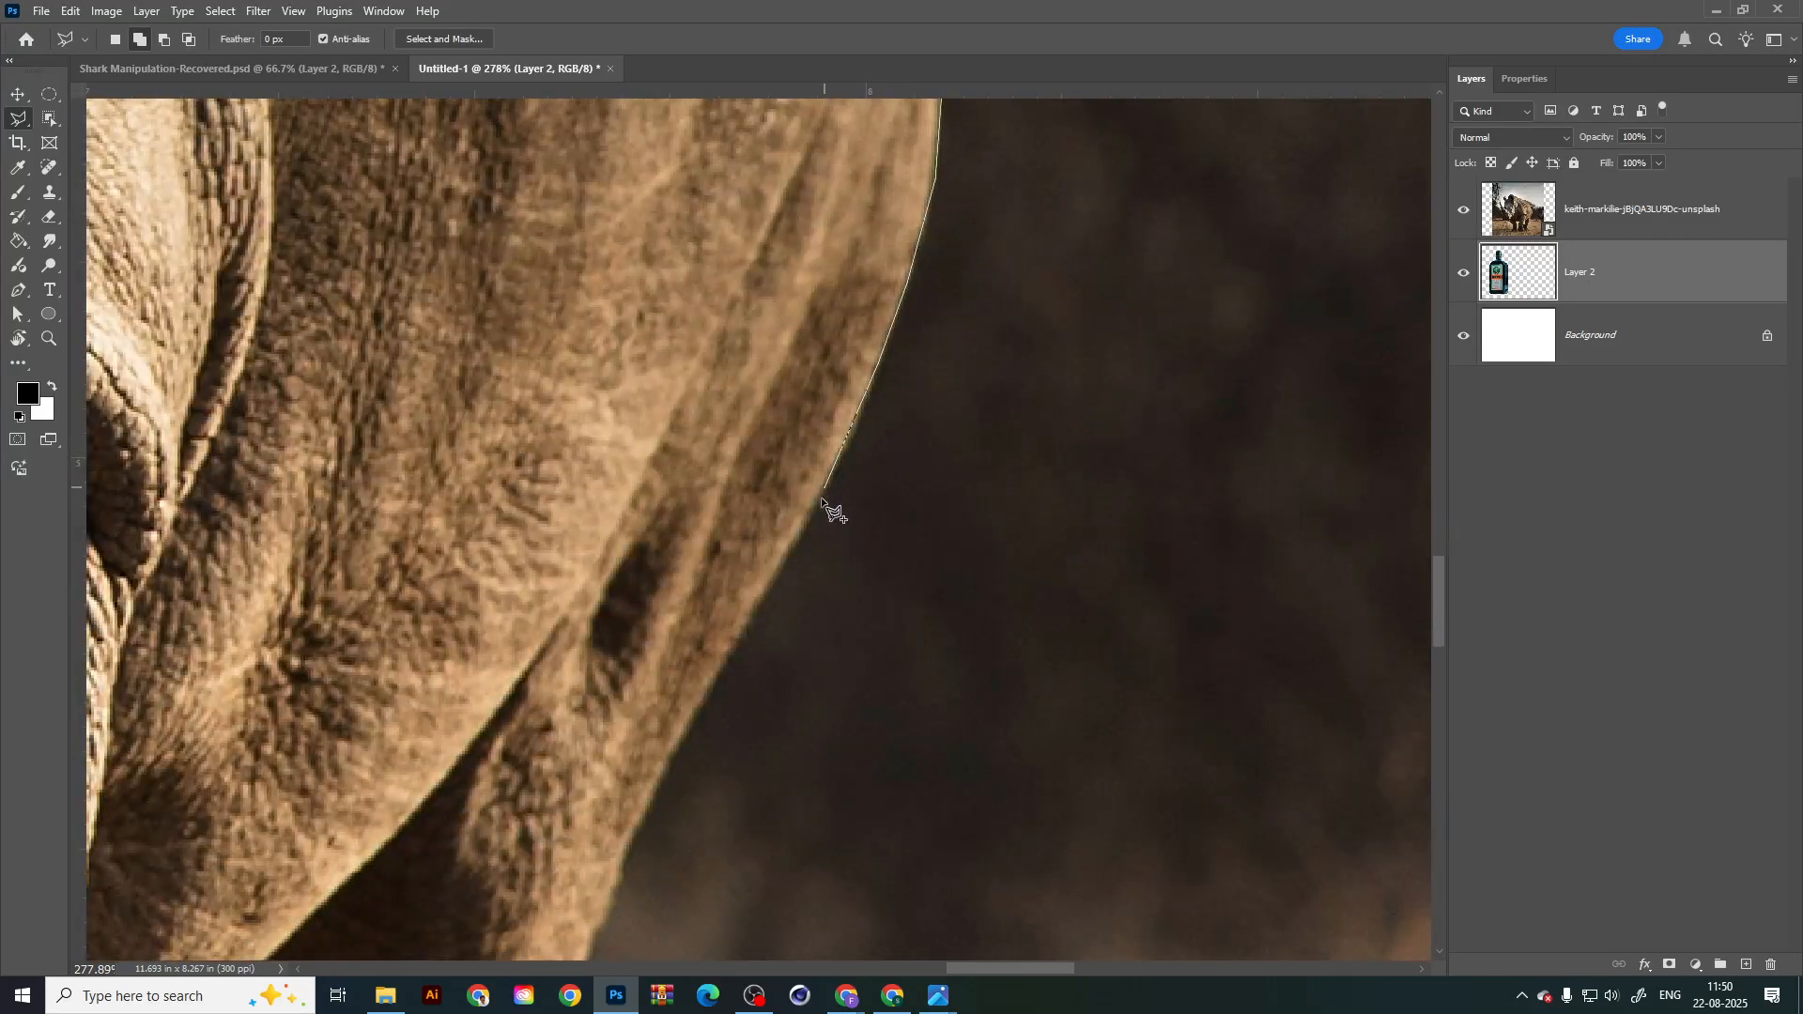
Step: Continue the lasso outline down the tapering back edge of the thigh into the upper hind leg
click(736, 638)
mouse_move(656, 780)
mouse_down()
mouse_move(717, 535)
mouse_move(748, 527)
mouse_up()
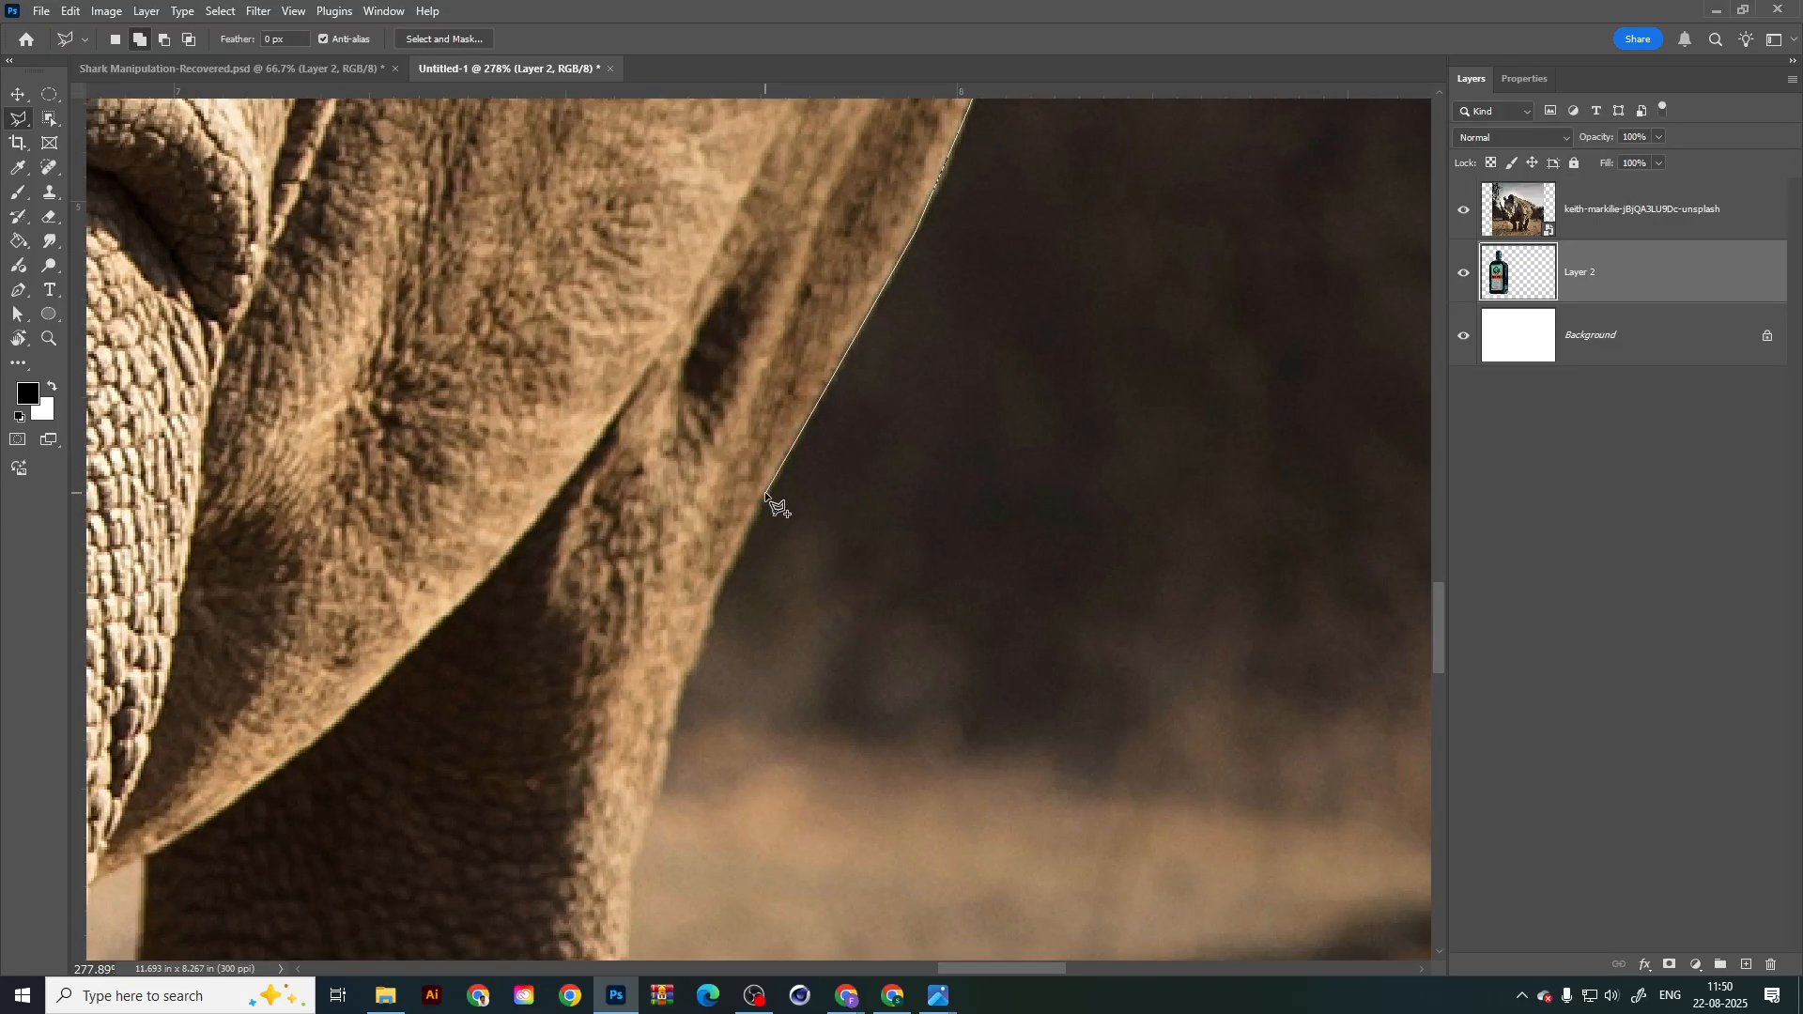
click(766, 495)
click(674, 706)
drag(674, 706, 721, 391)
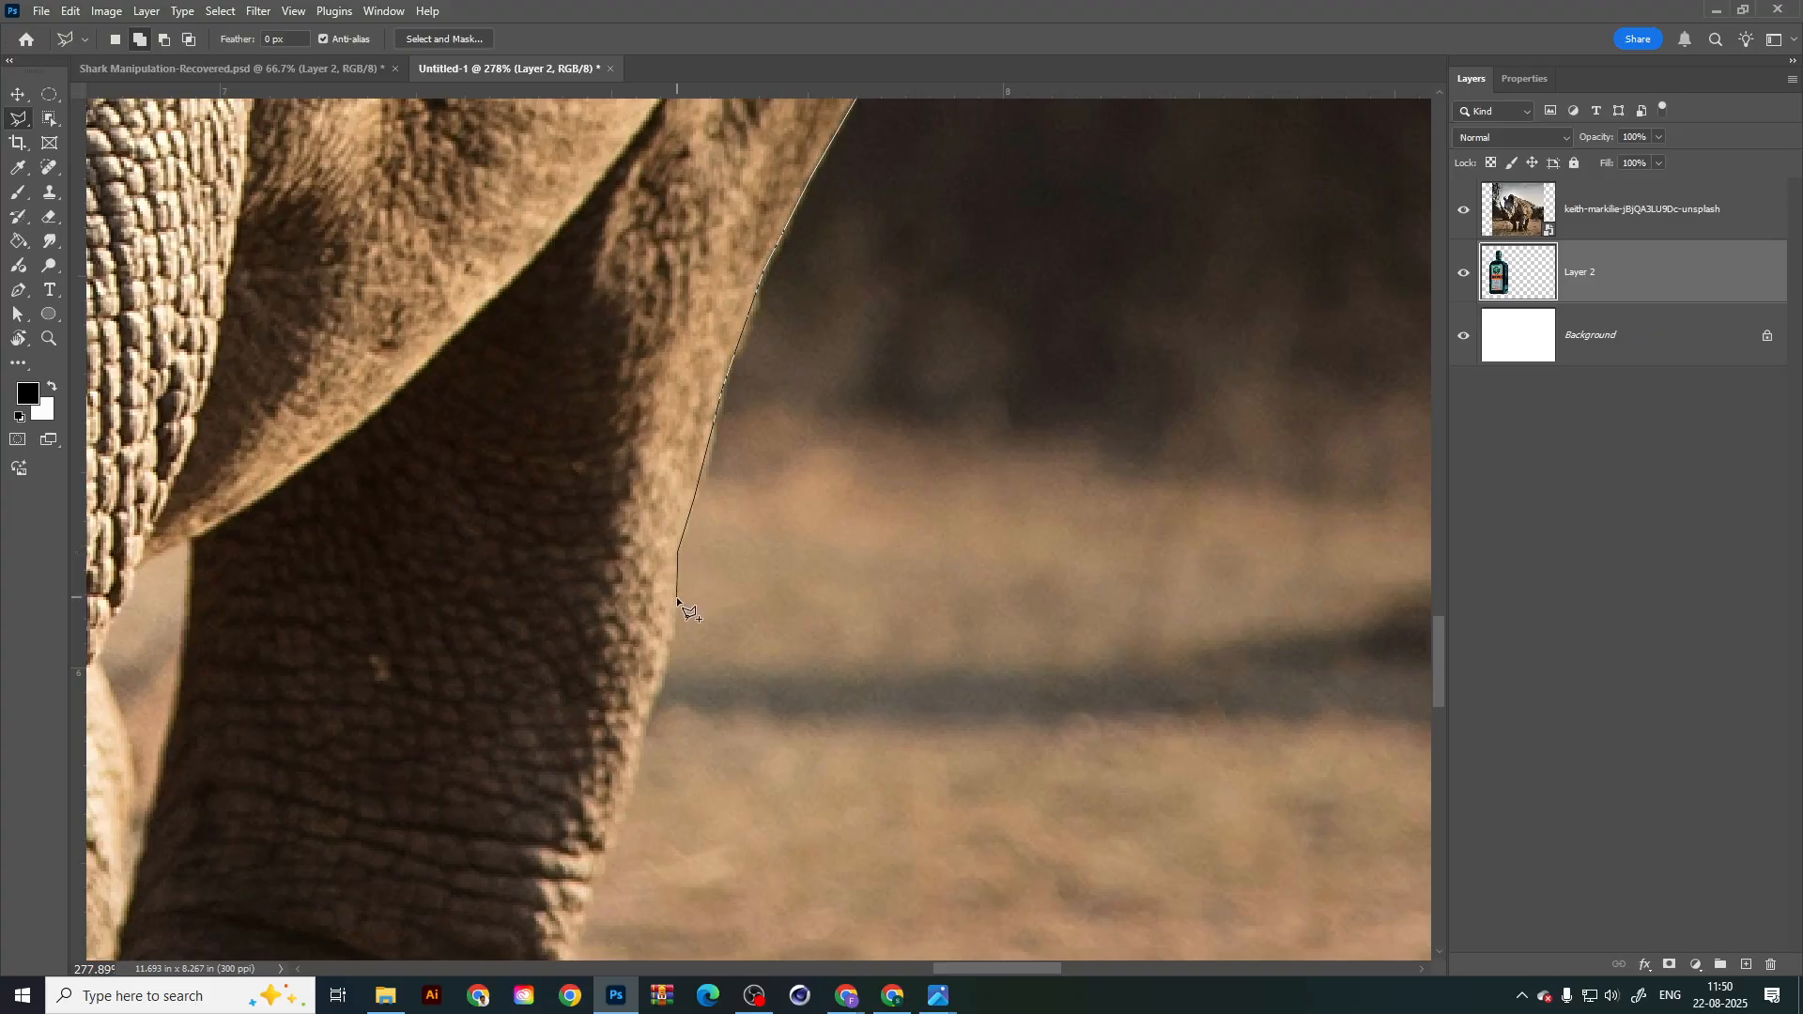
click(675, 726)
drag(675, 726, 738, 565)
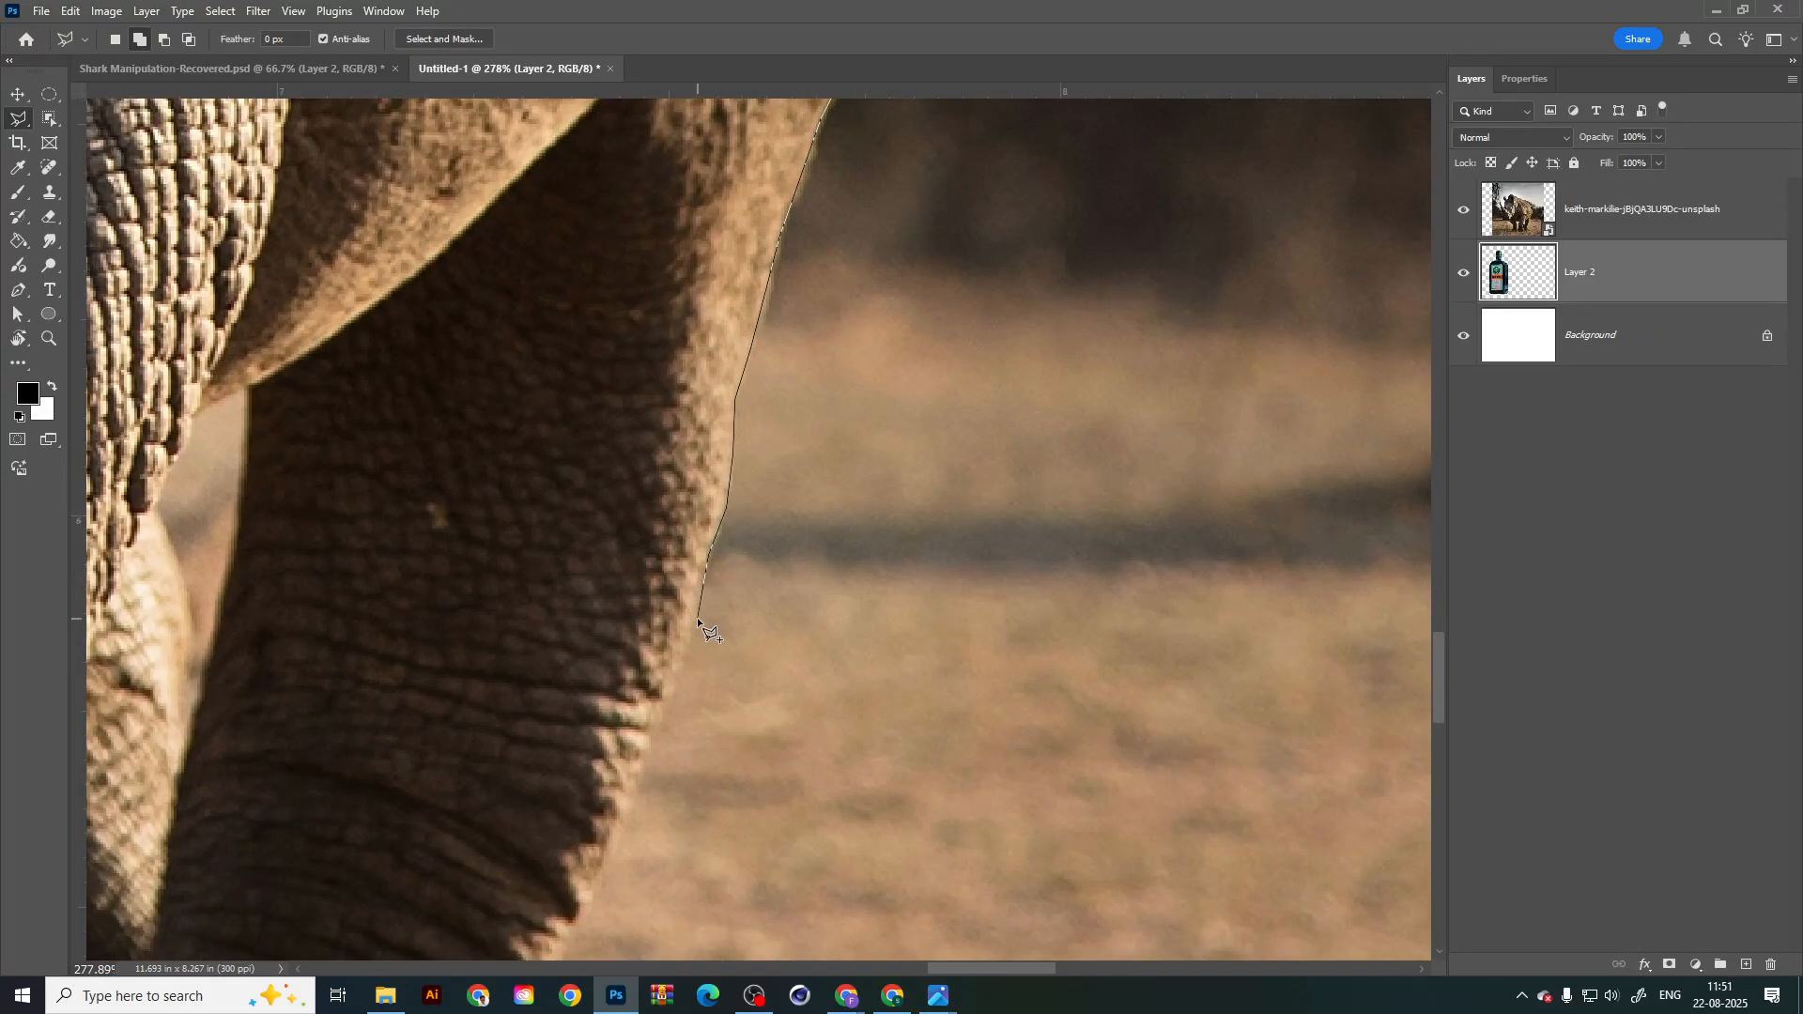
Step: Trace the lasso outline down the back of the lower hind leg and out over the flaring hind foot
click(684, 649)
drag(653, 763, 721, 580)
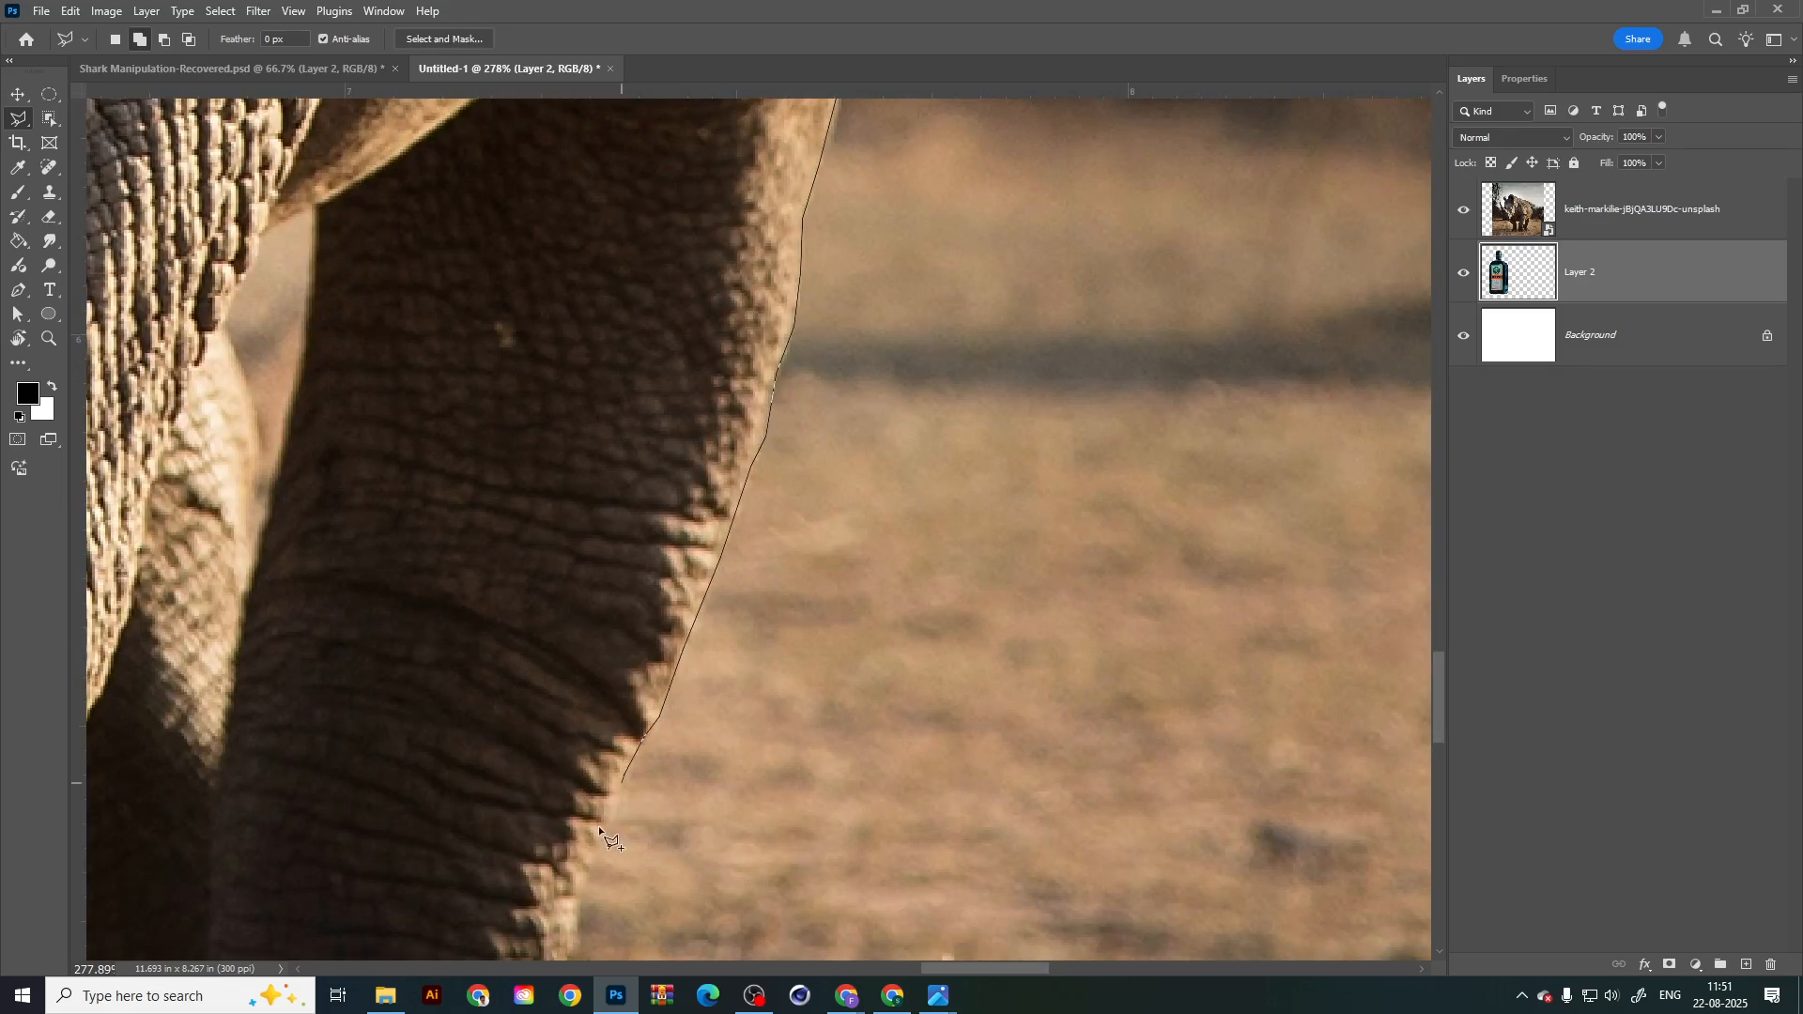
drag(599, 825, 654, 534)
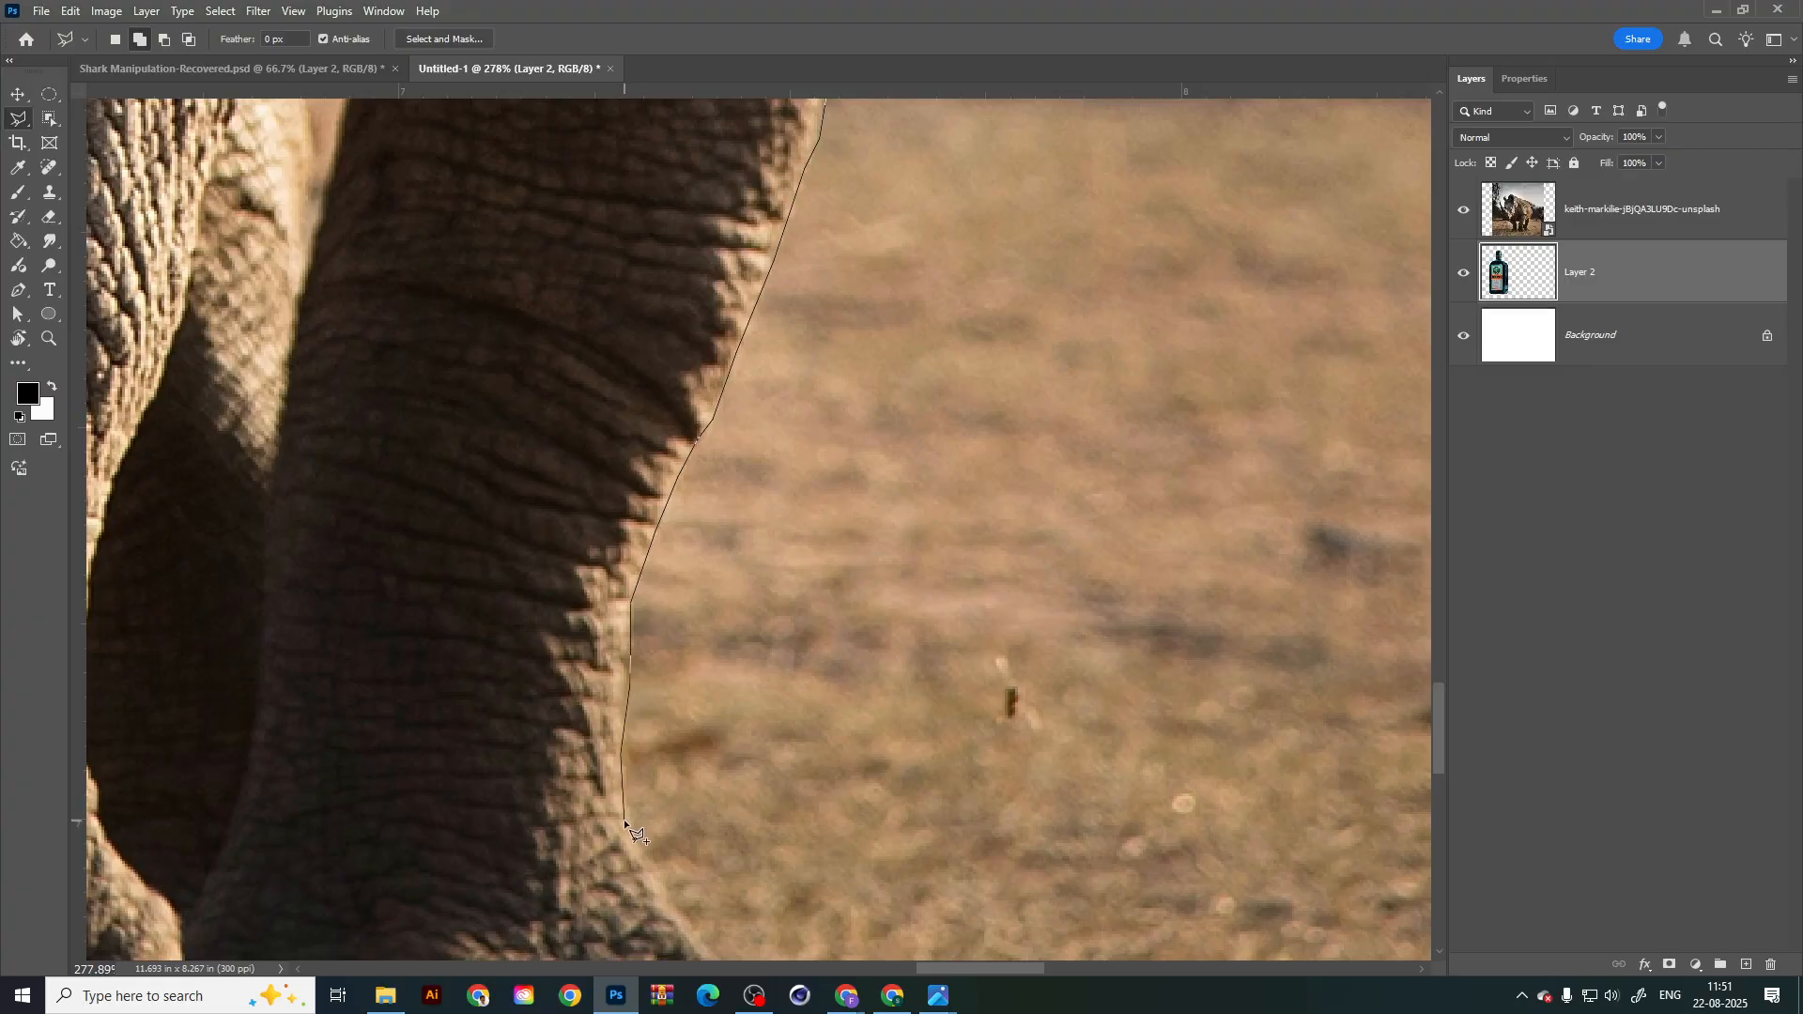
drag(633, 839, 574, 587)
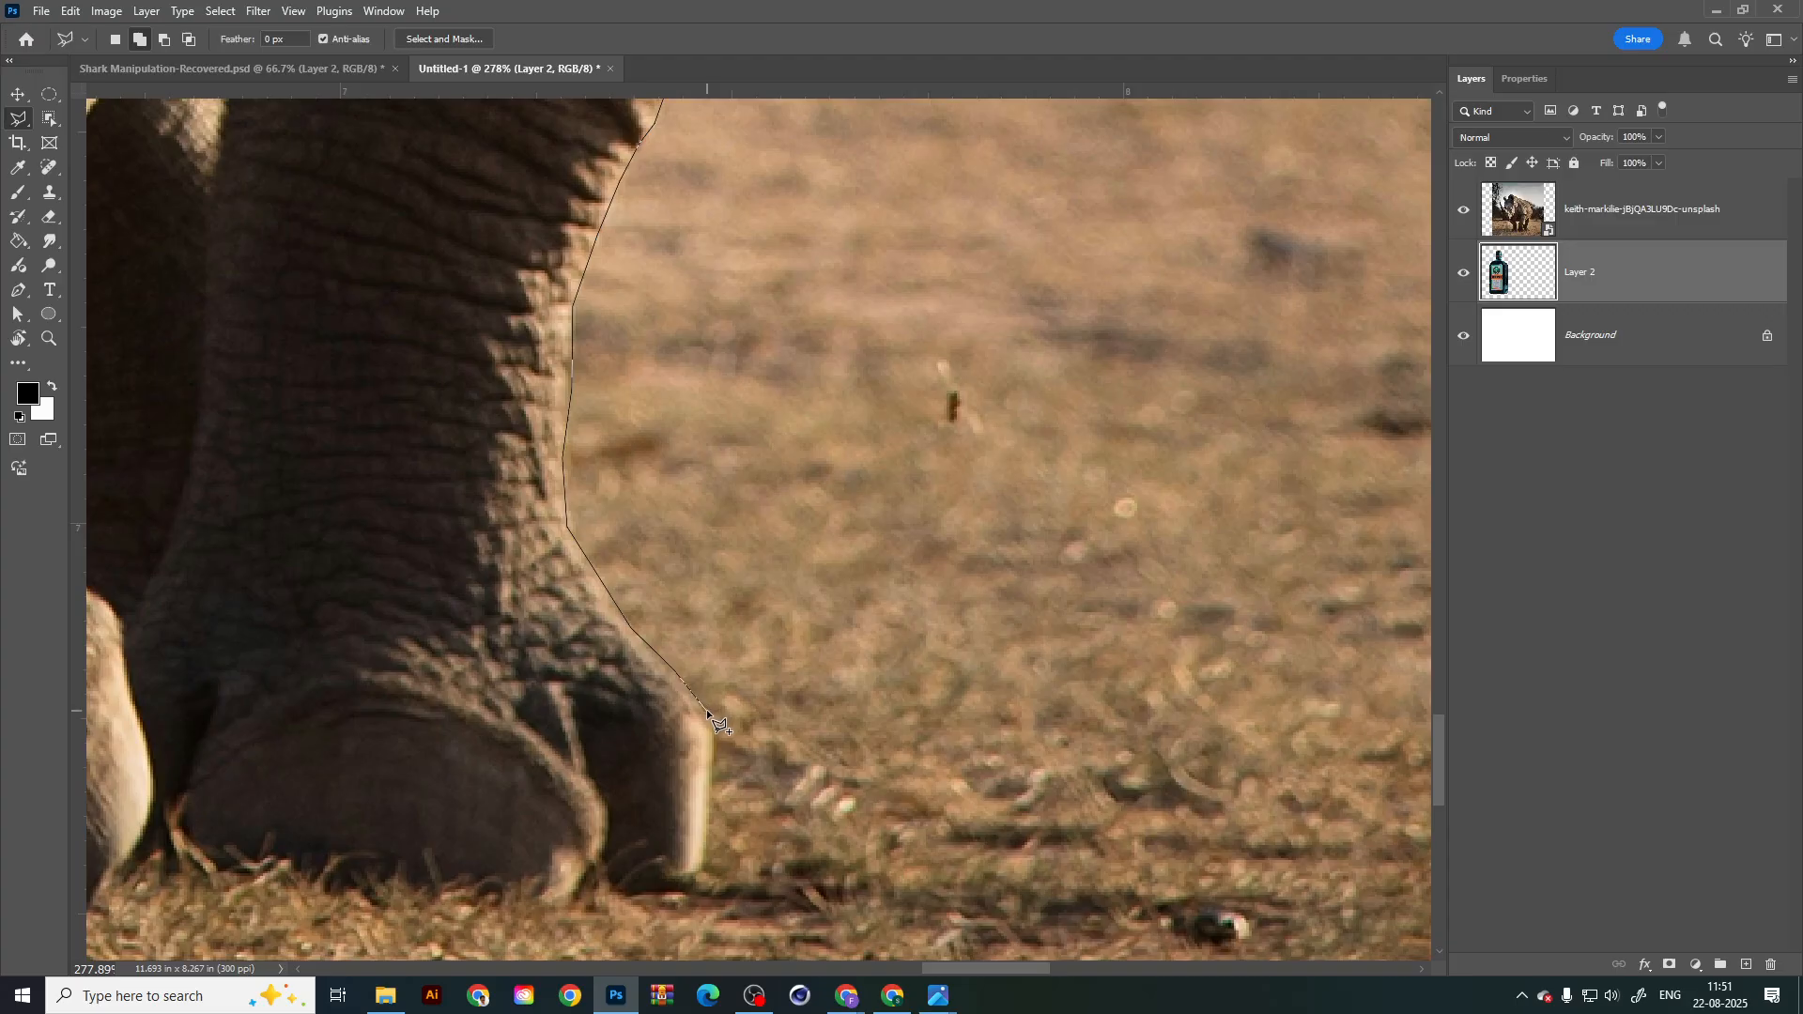
drag(714, 732, 708, 520)
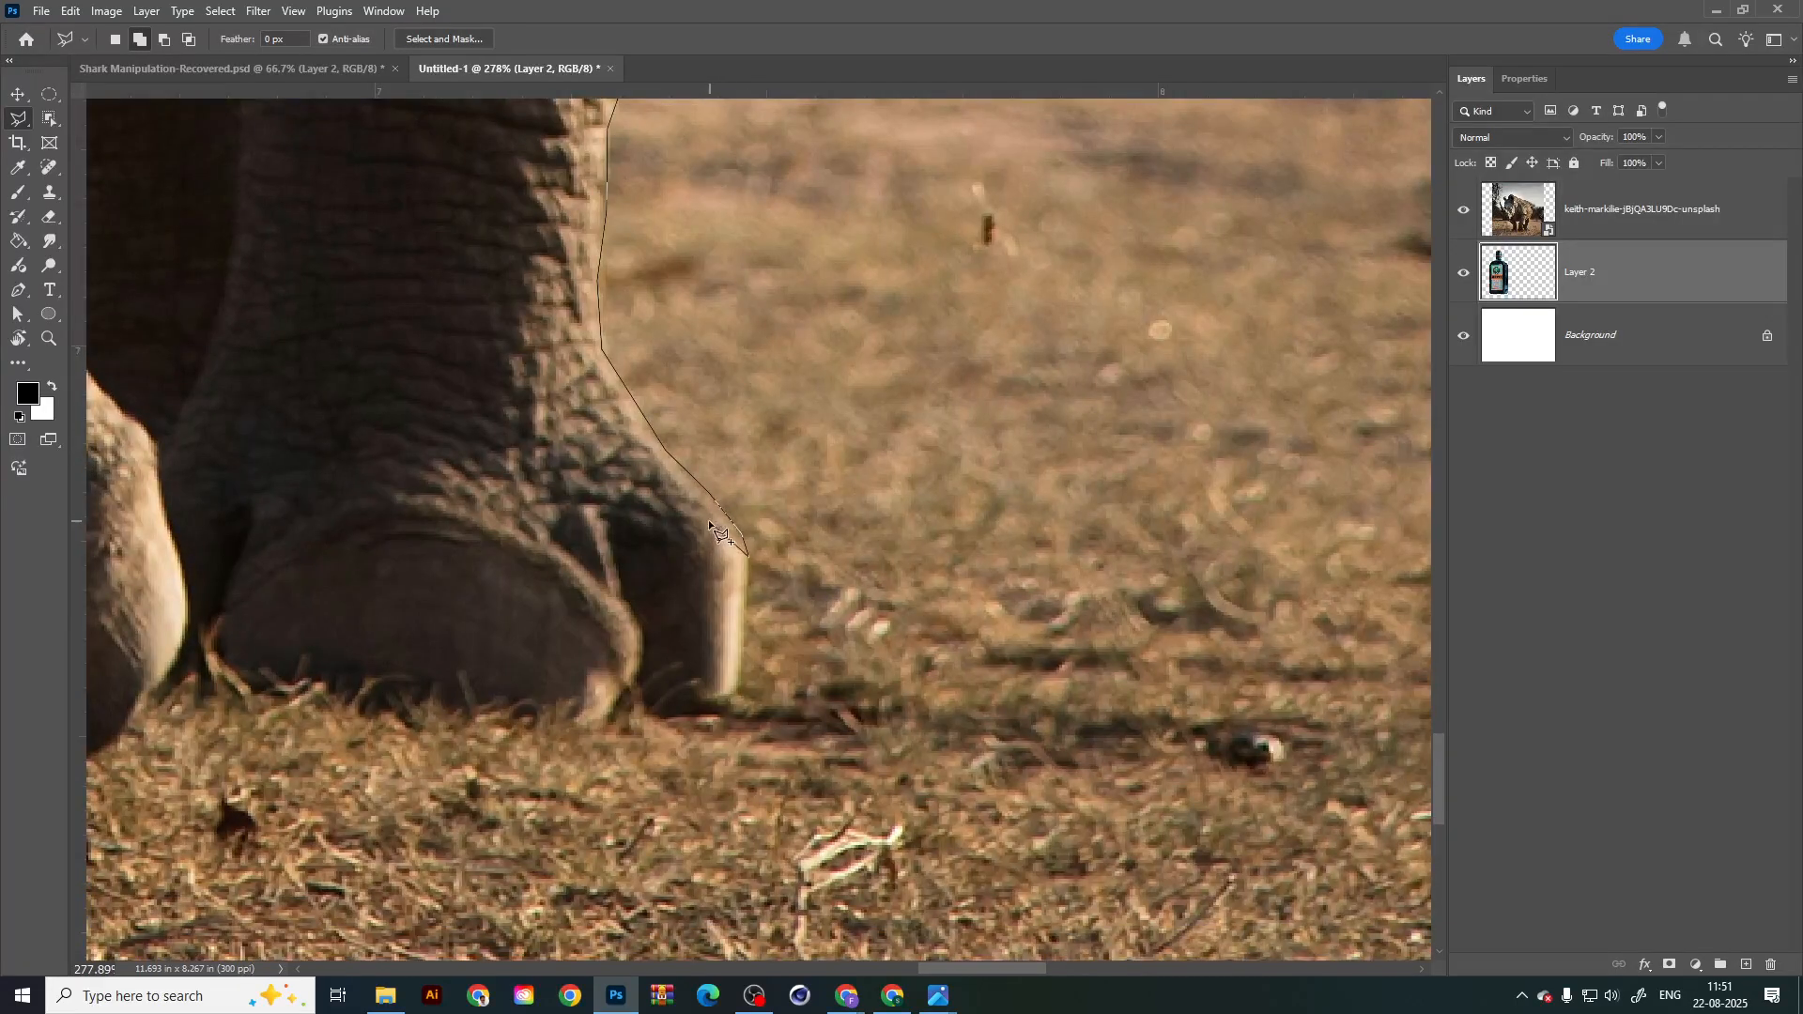
Step: Trace the lasso outline under the hind foot and along the grass line beneath the neighbouring front foot
click(738, 692)
scroll(200, 689, left, 3)
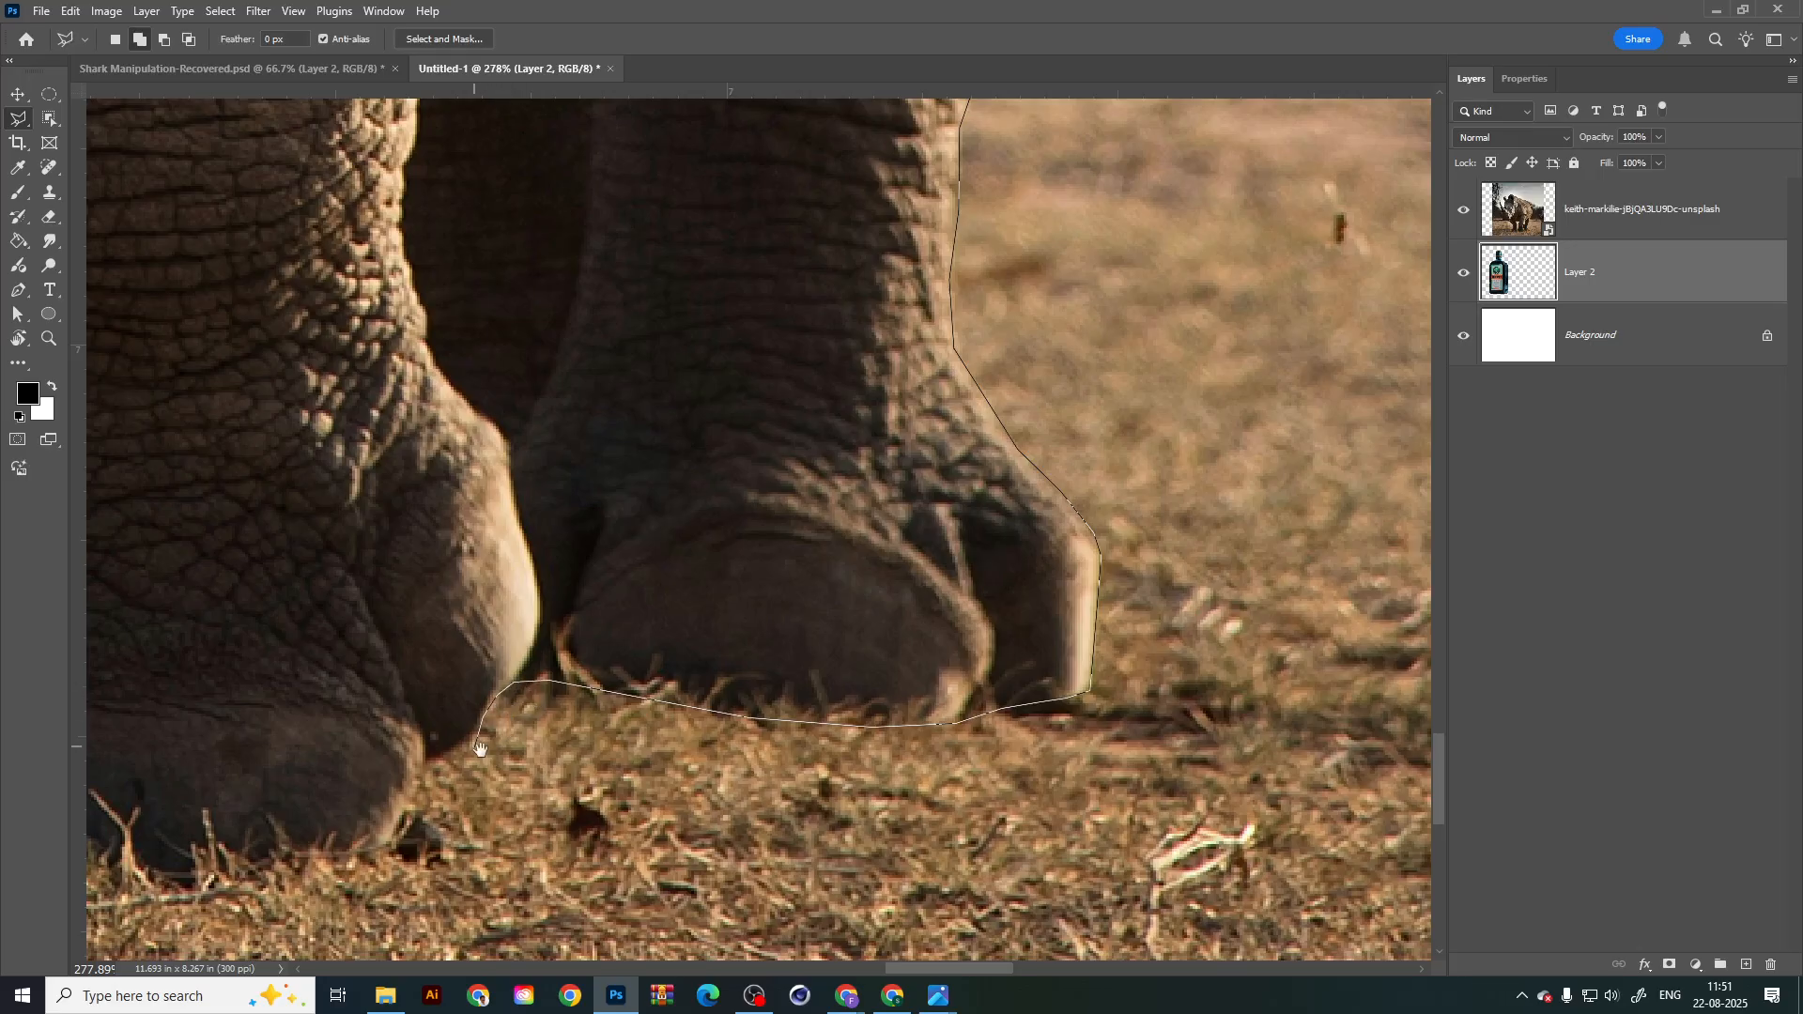
drag(480, 749, 553, 650)
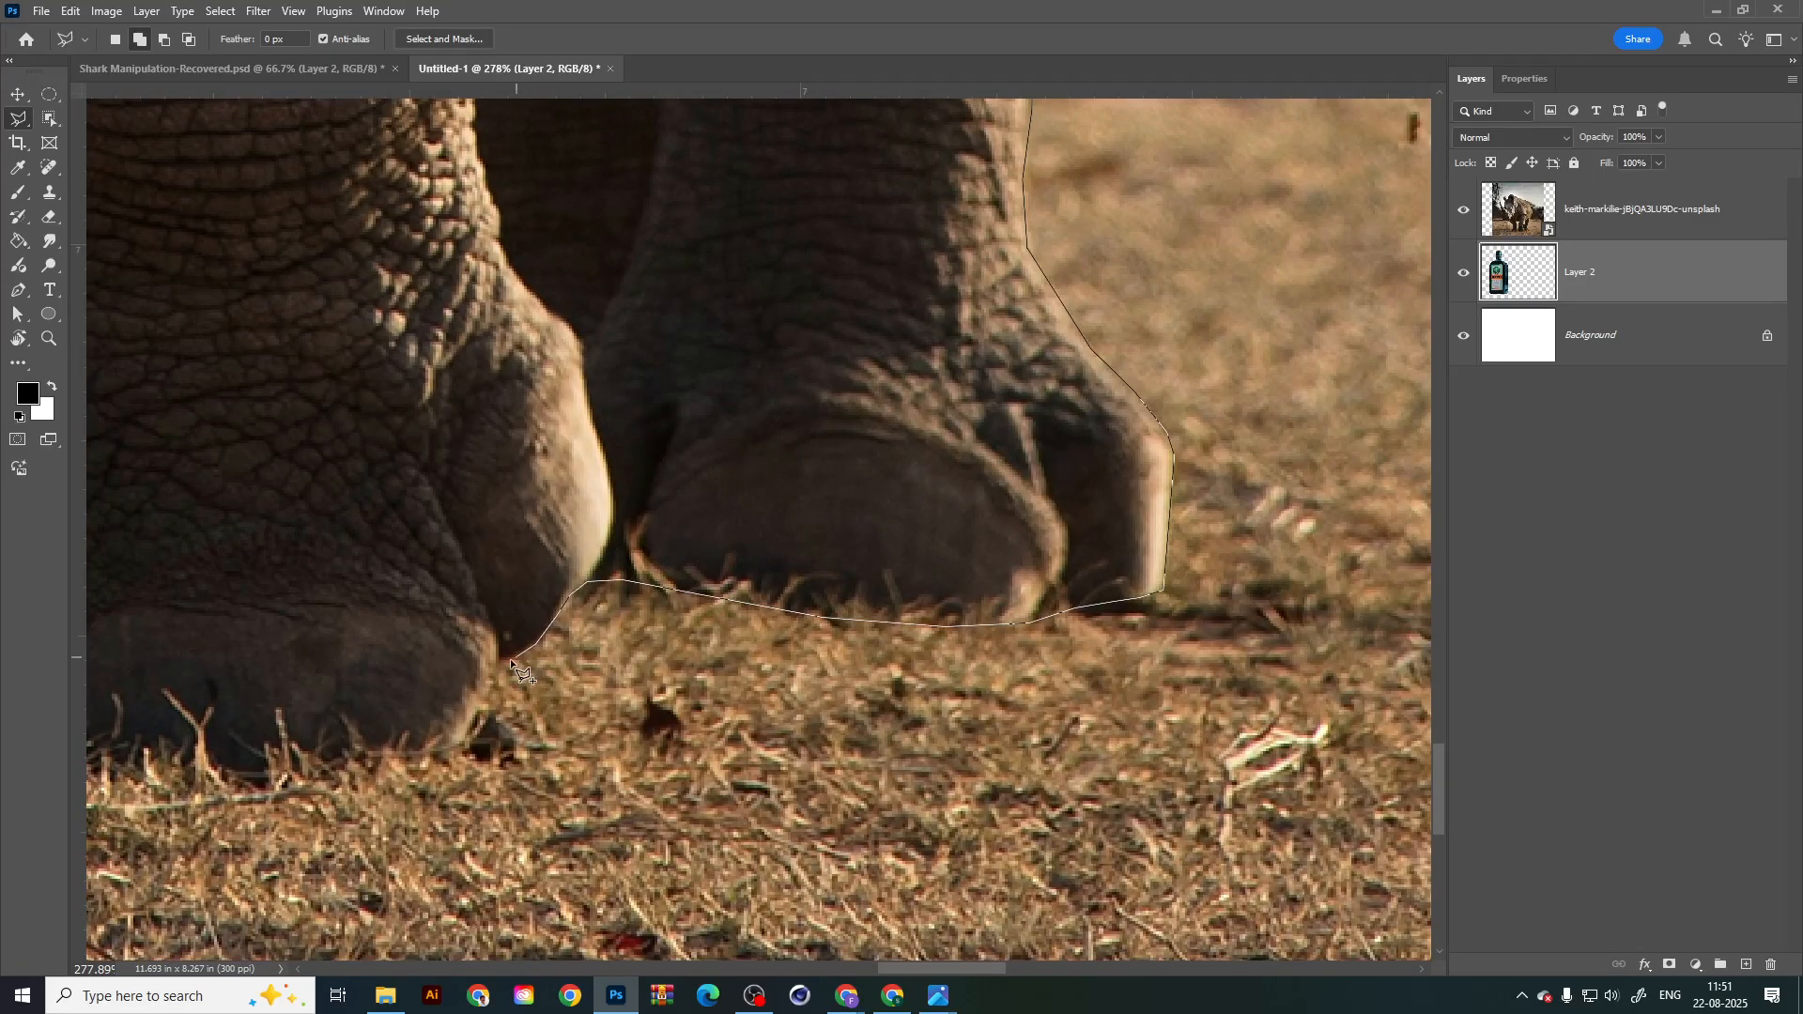
drag(458, 748, 762, 629)
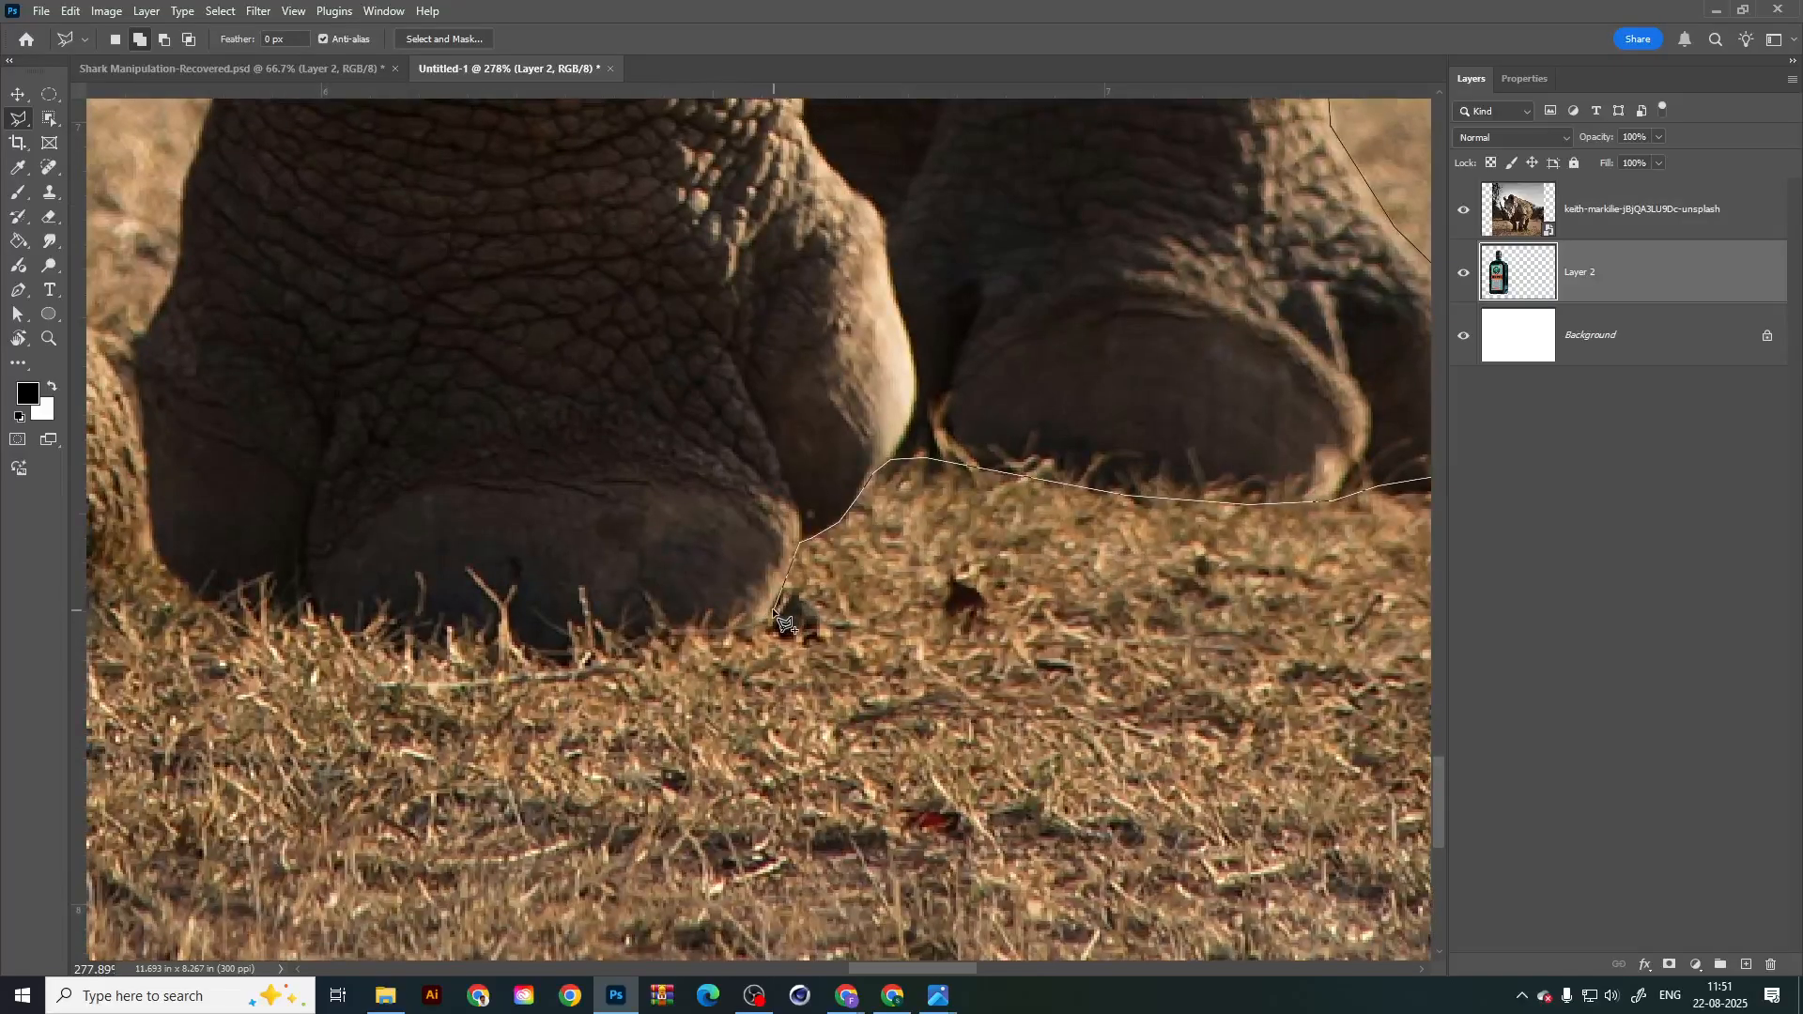
click(548, 660)
click(150, 546)
Step: Continue the lasso outline up the inner side of that front foot and ankle, beside the gap between the front legs
drag(133, 394, 235, 629)
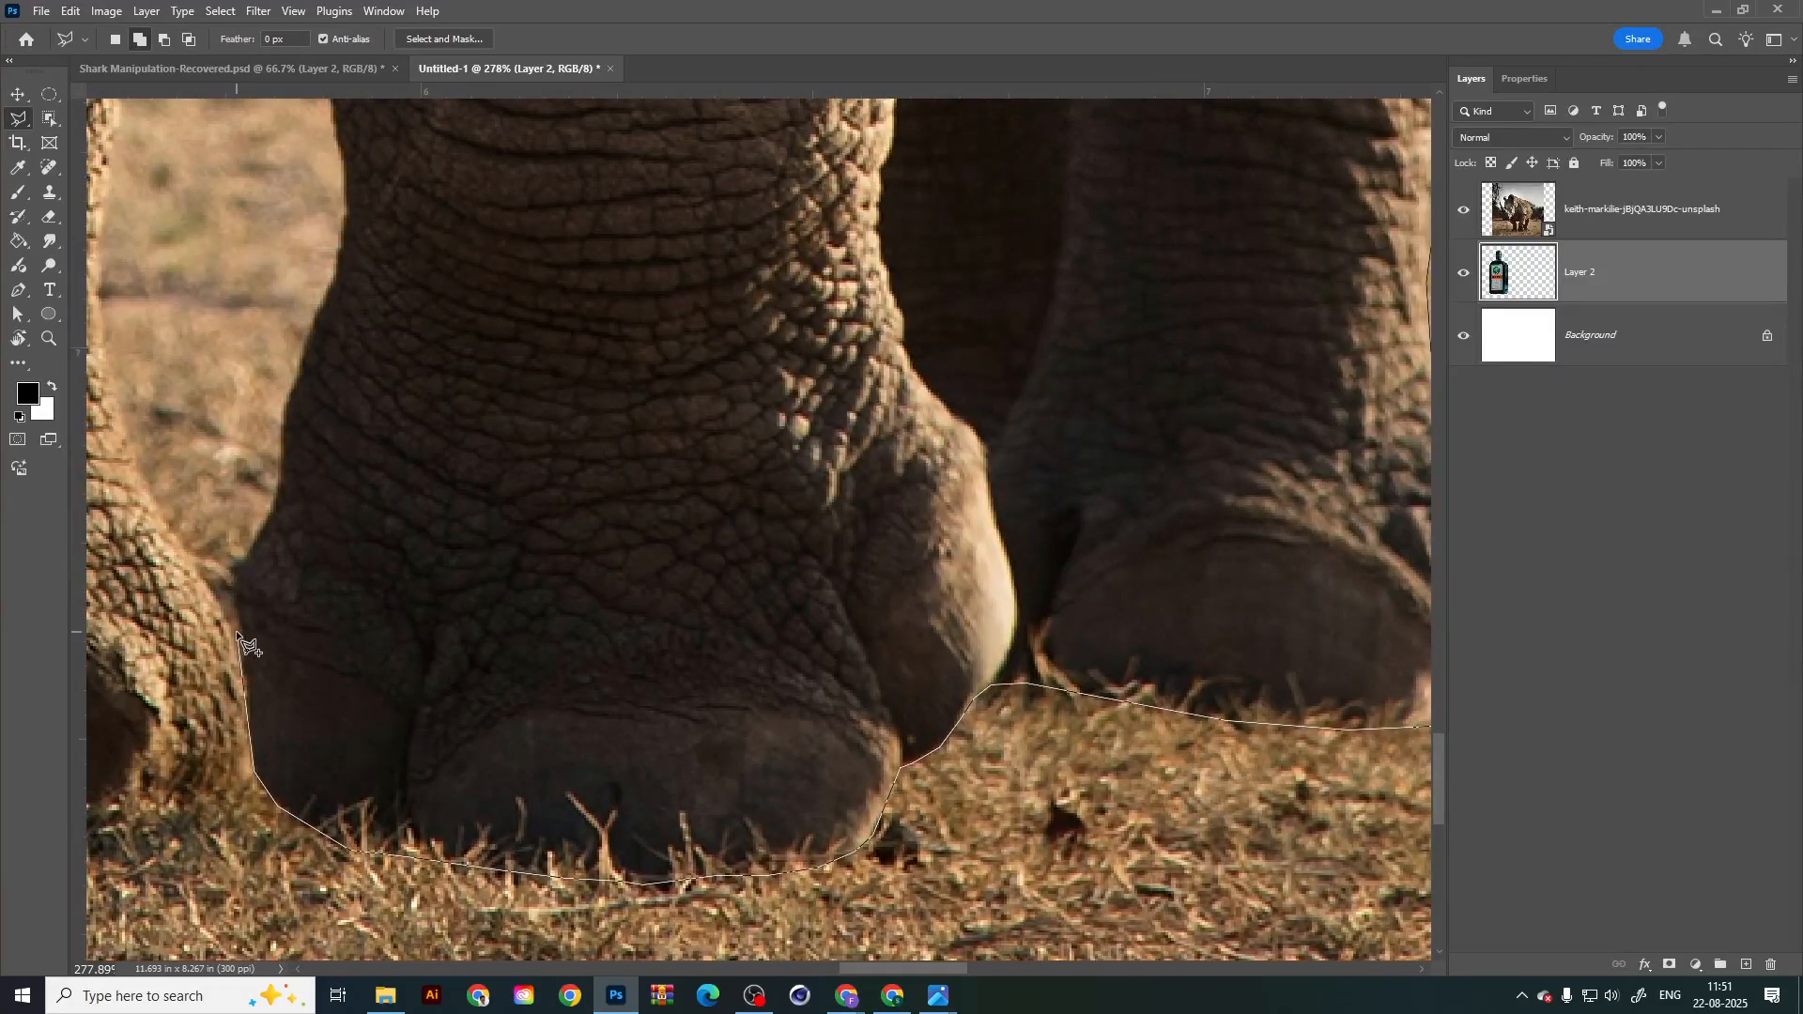
click(236, 594)
click(269, 514)
drag(294, 455, 375, 668)
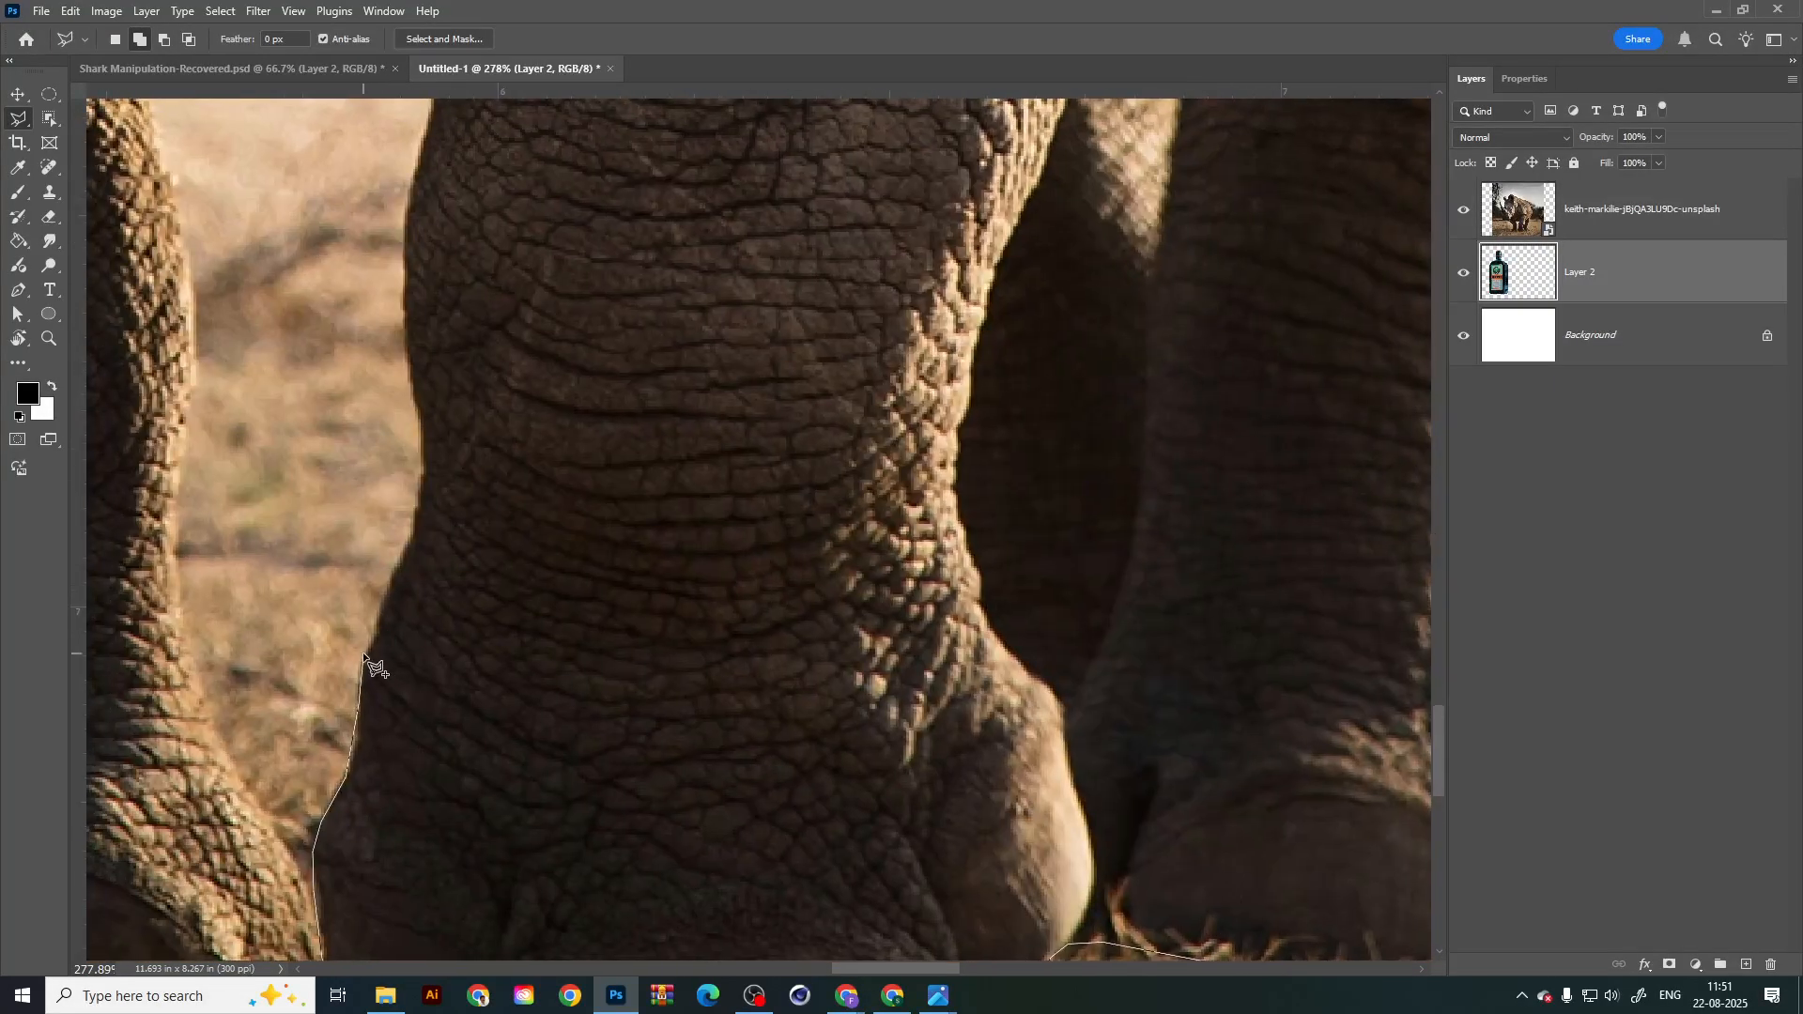
click(360, 670)
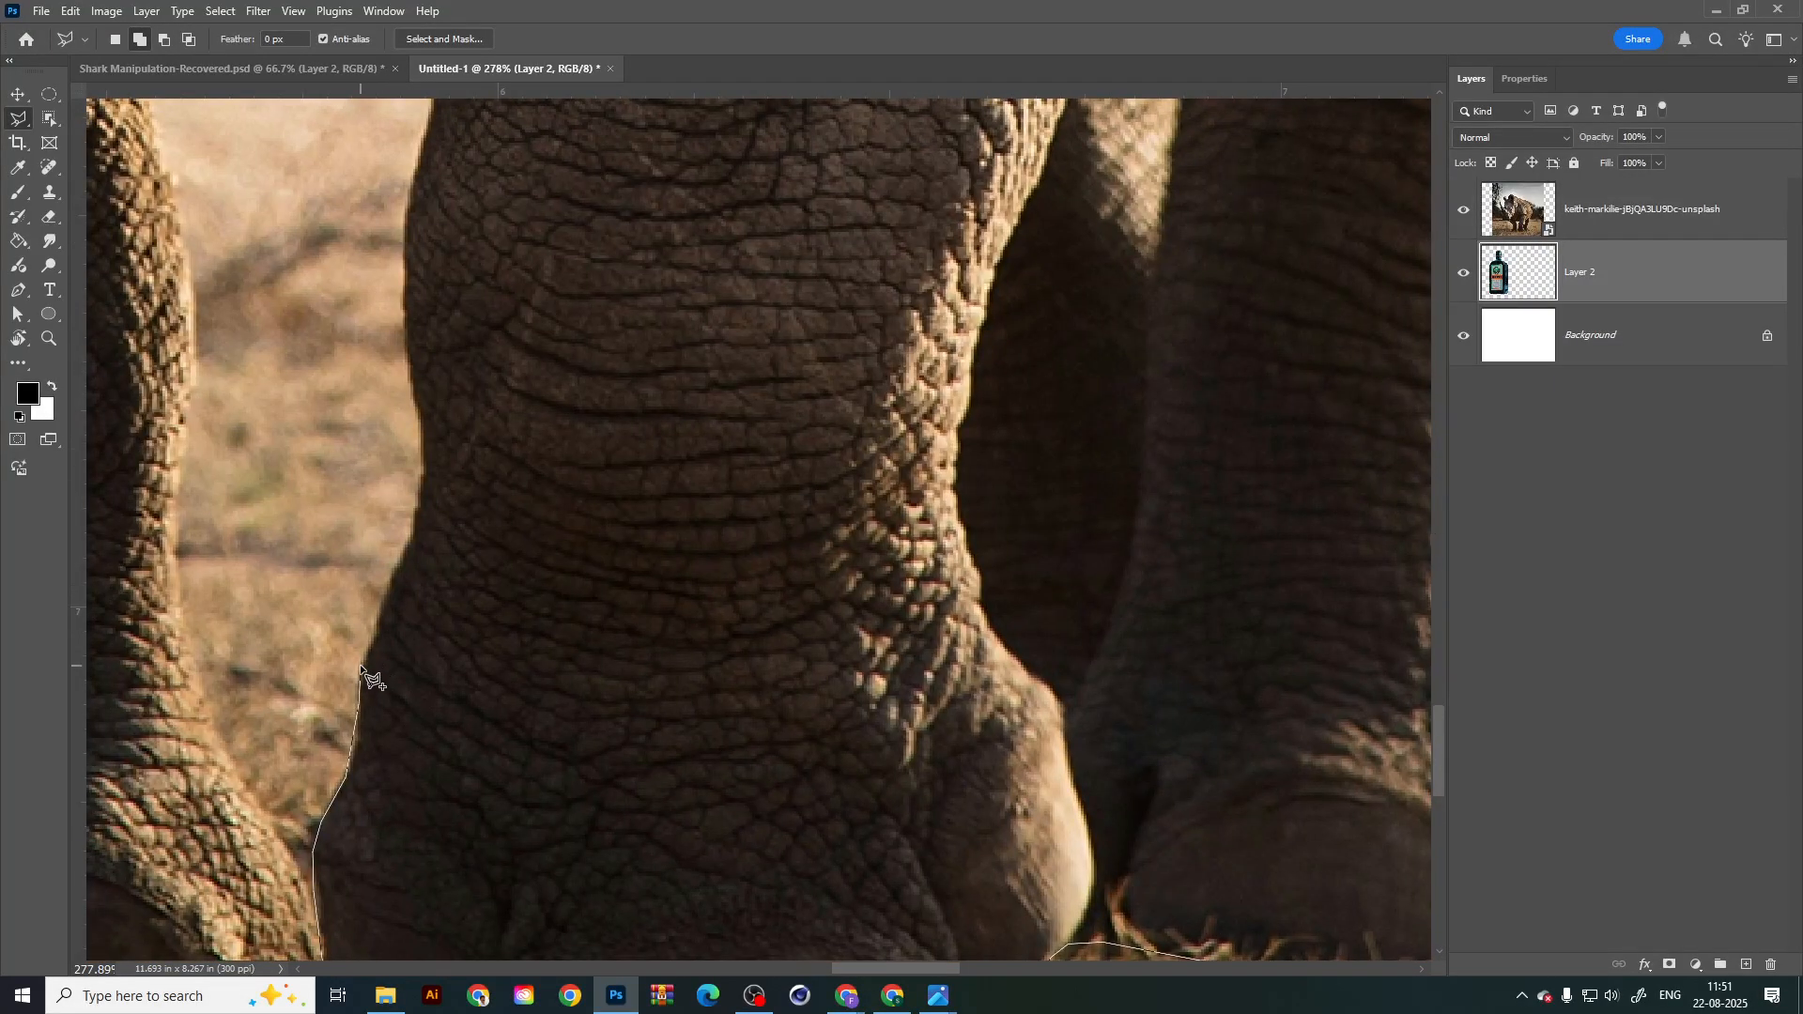
click(412, 522)
click(420, 458)
drag(422, 355, 498, 577)
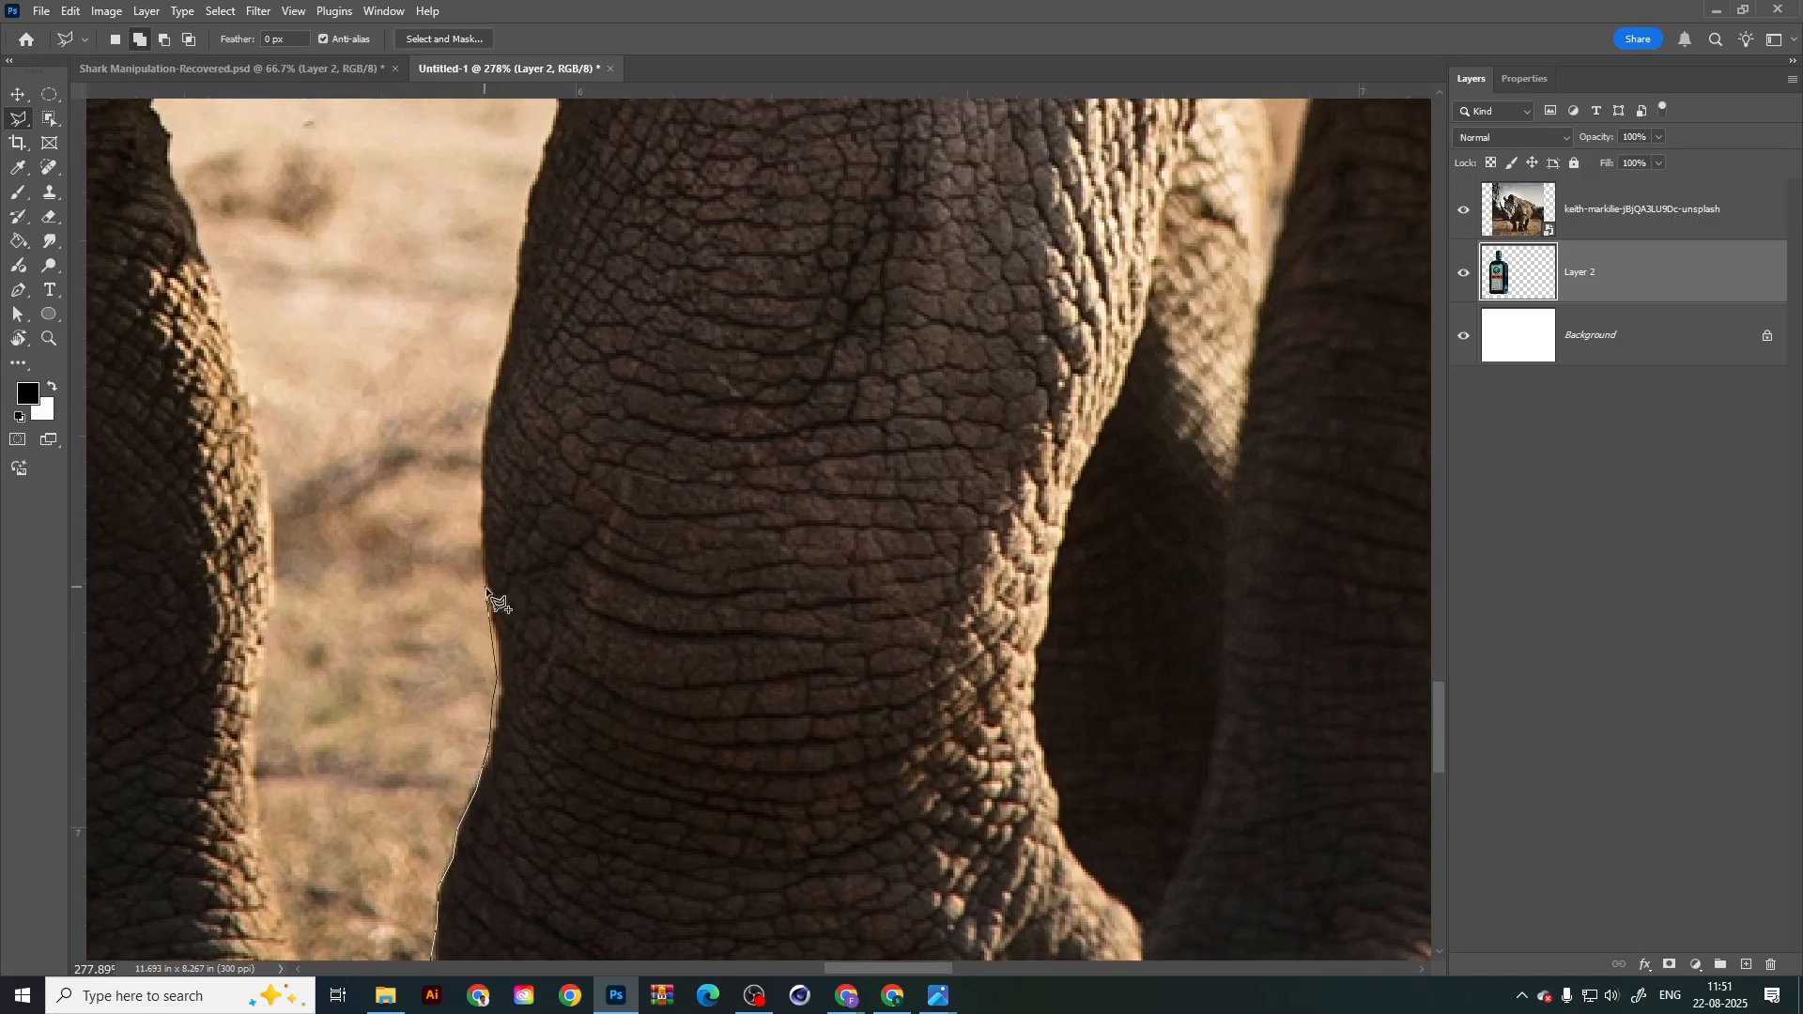
Step: Trace the lasso outline up the inner edge of the same front leg to where it meets the belly
click(488, 622)
click(483, 424)
drag(523, 302, 535, 487)
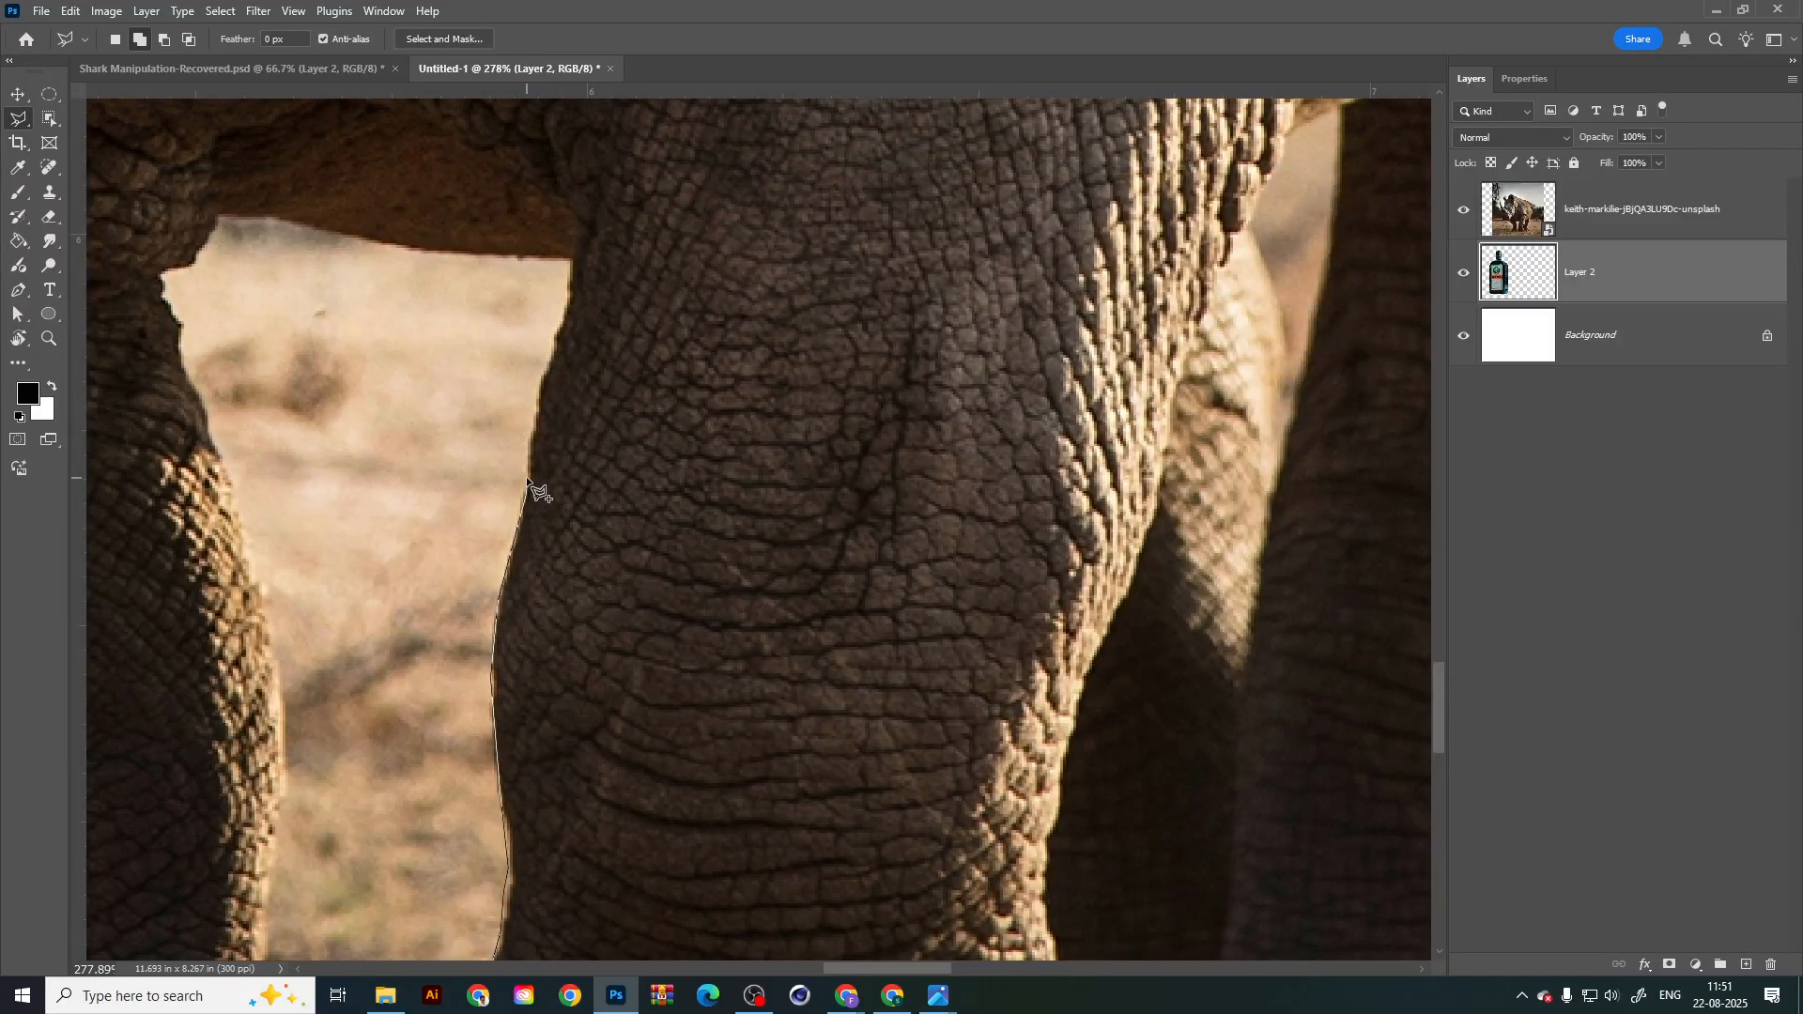
click(527, 474)
click(542, 376)
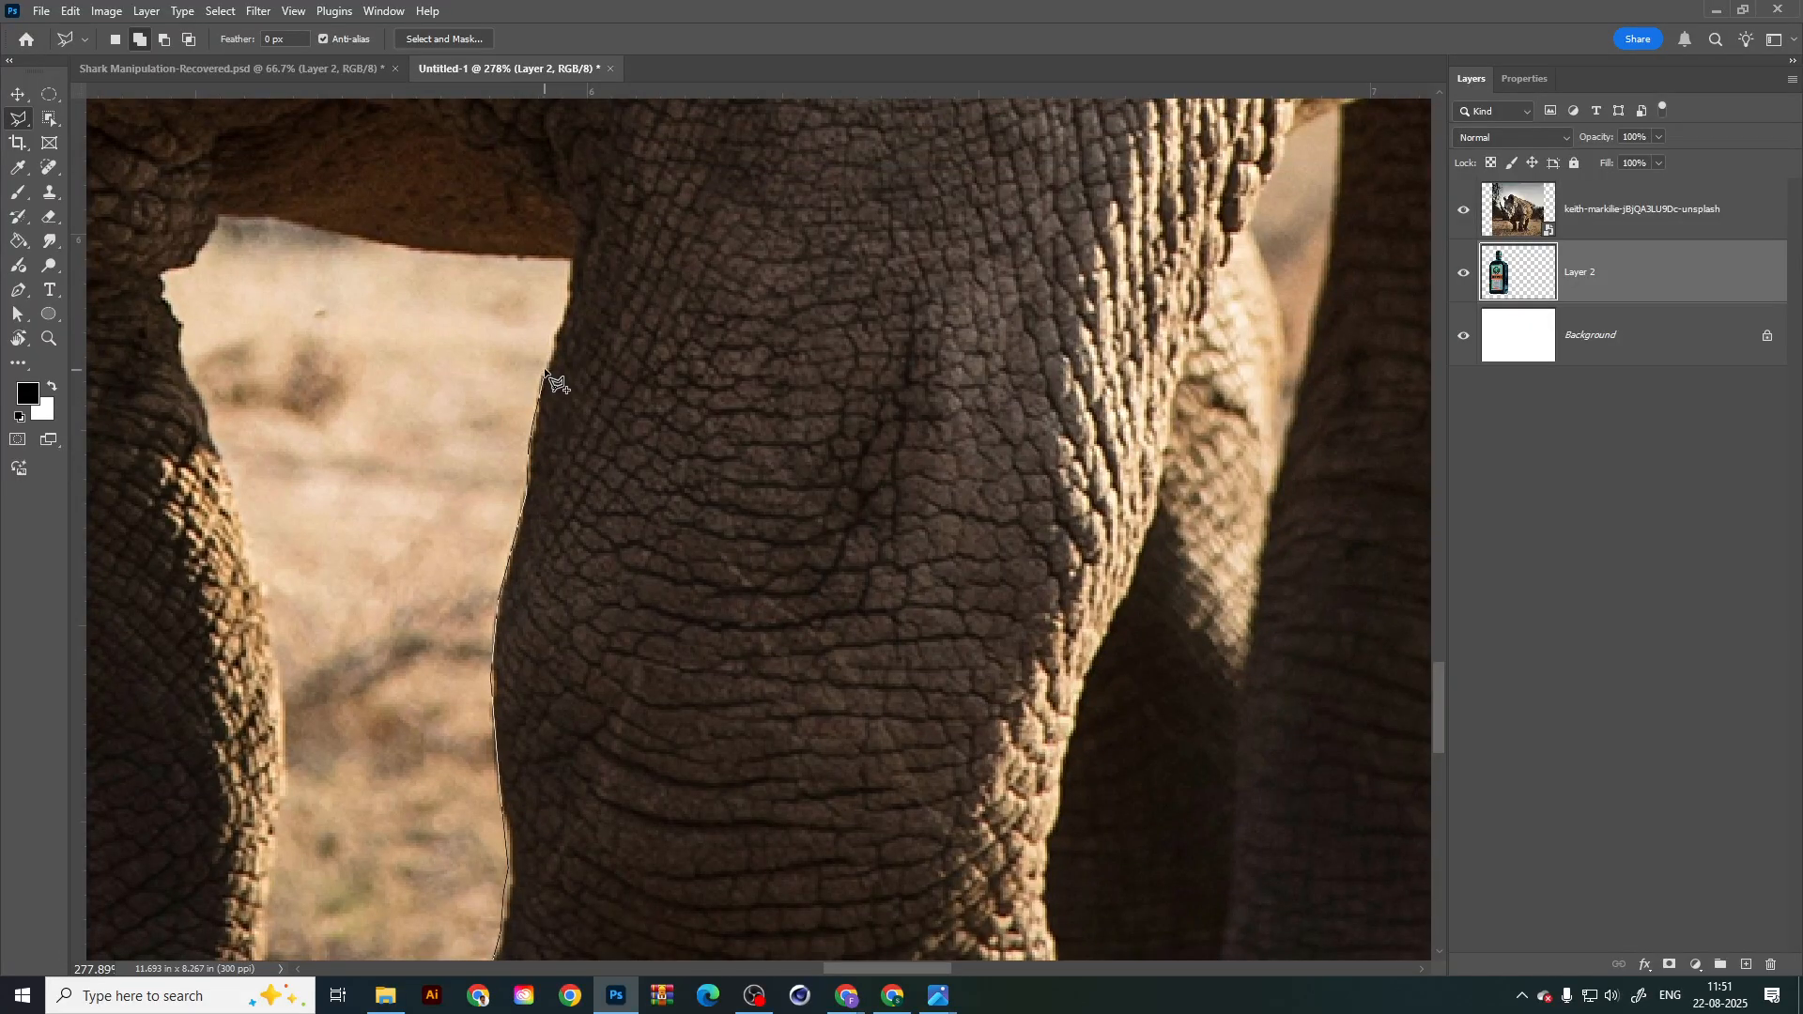
click(568, 308)
click(569, 260)
Step: Trace the lasso outline along the underside of the body and around the skin fold atop the other front leg
drag(439, 296, 881, 391)
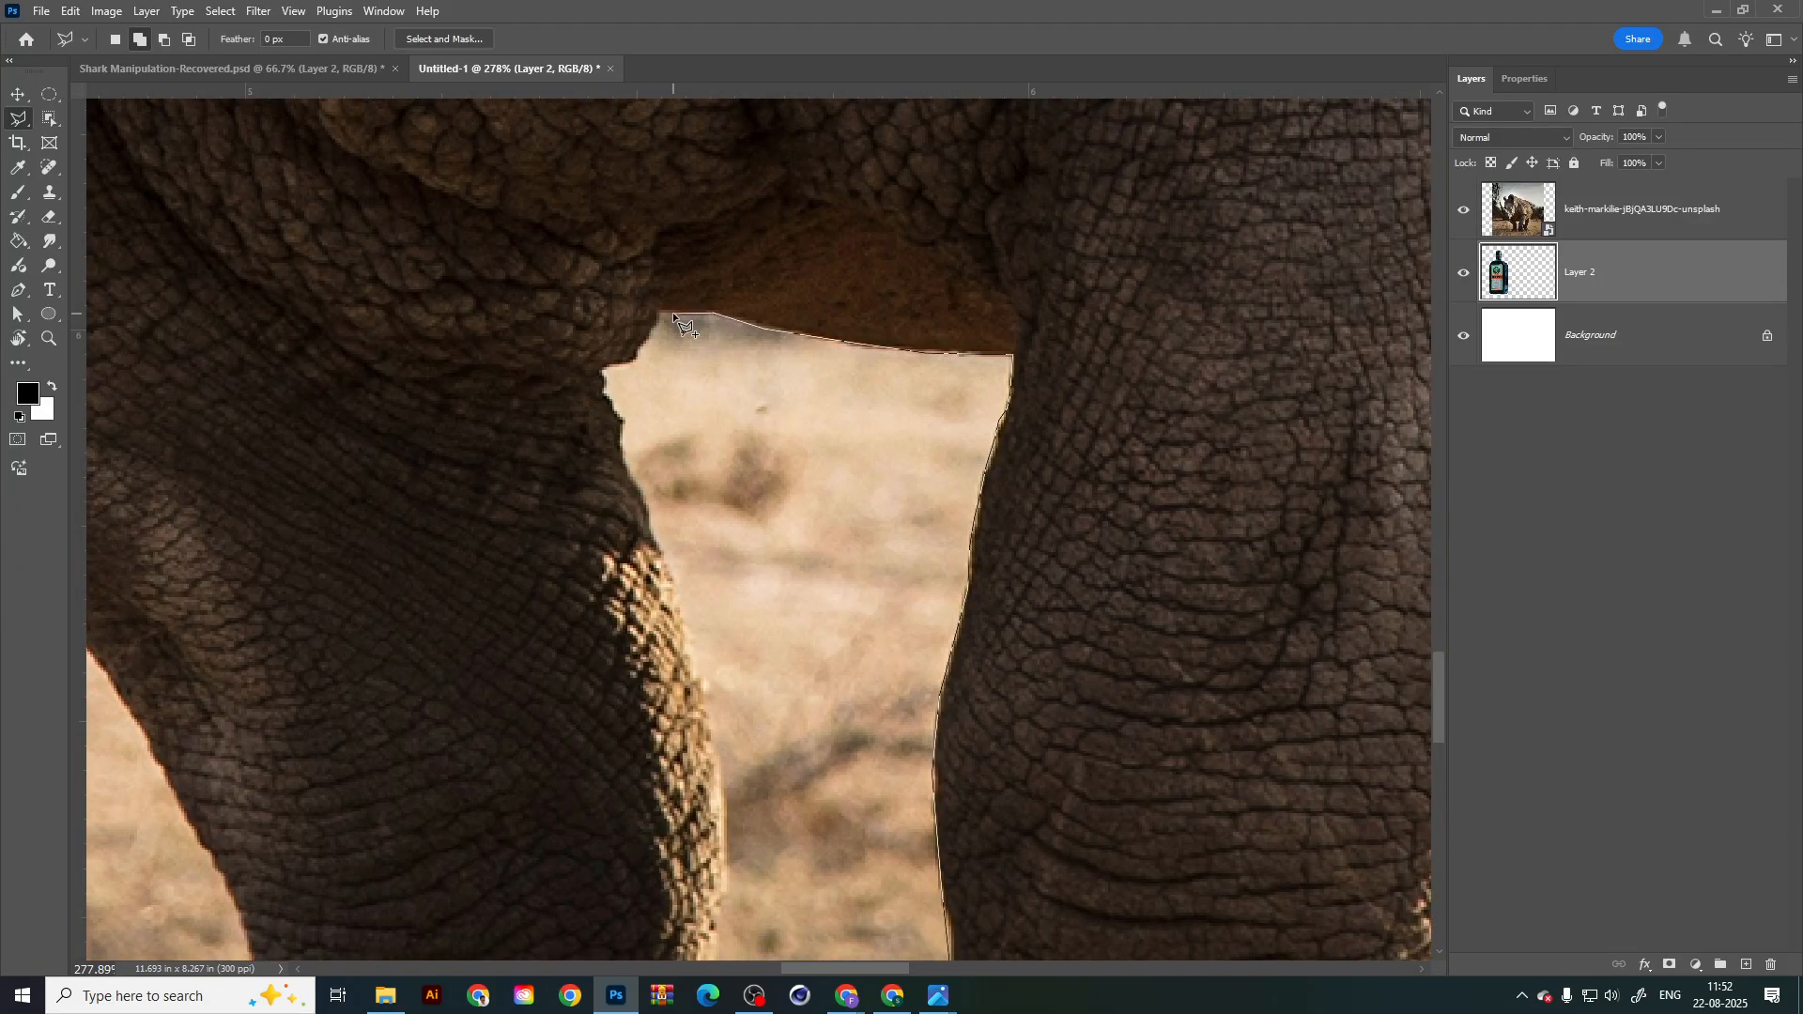
click(636, 360)
click(612, 367)
click(605, 385)
click(620, 418)
Step: Trace the lasso outline down the sunlit inner edge of the other front leg to above its foot
drag(620, 441, 604, 222)
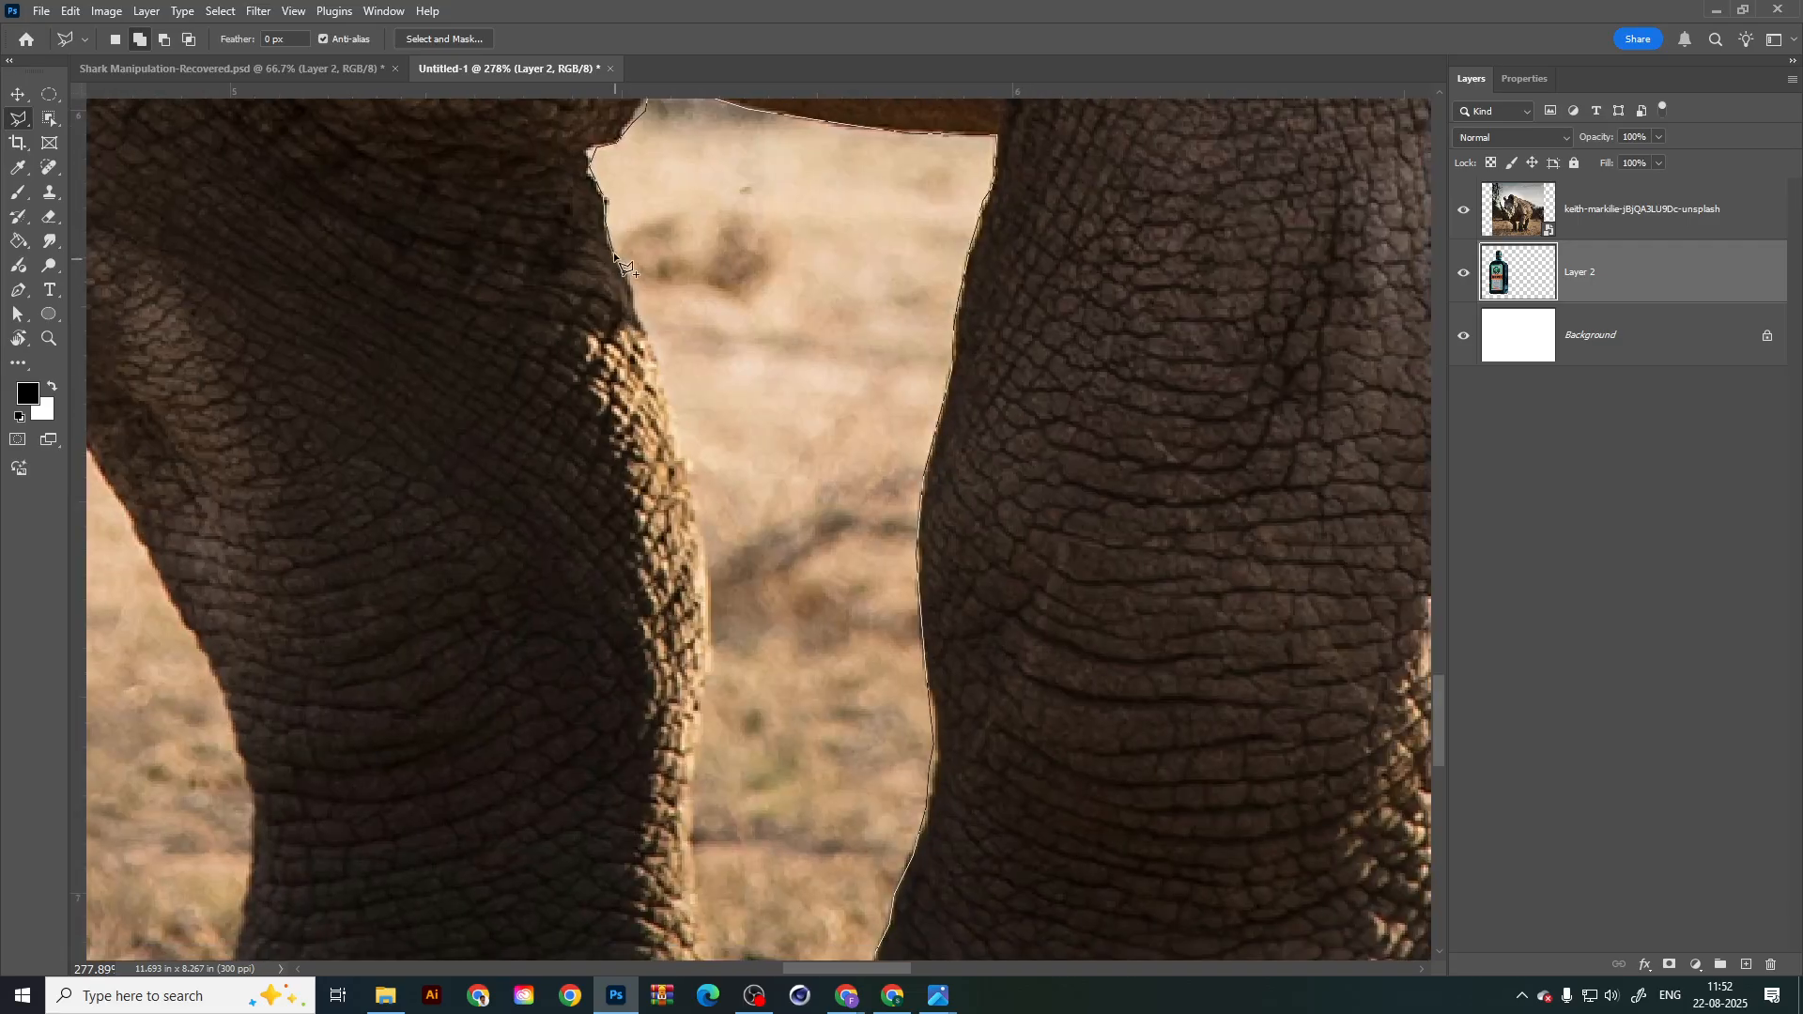
click(636, 321)
click(705, 552)
drag(704, 689, 723, 470)
click(726, 469)
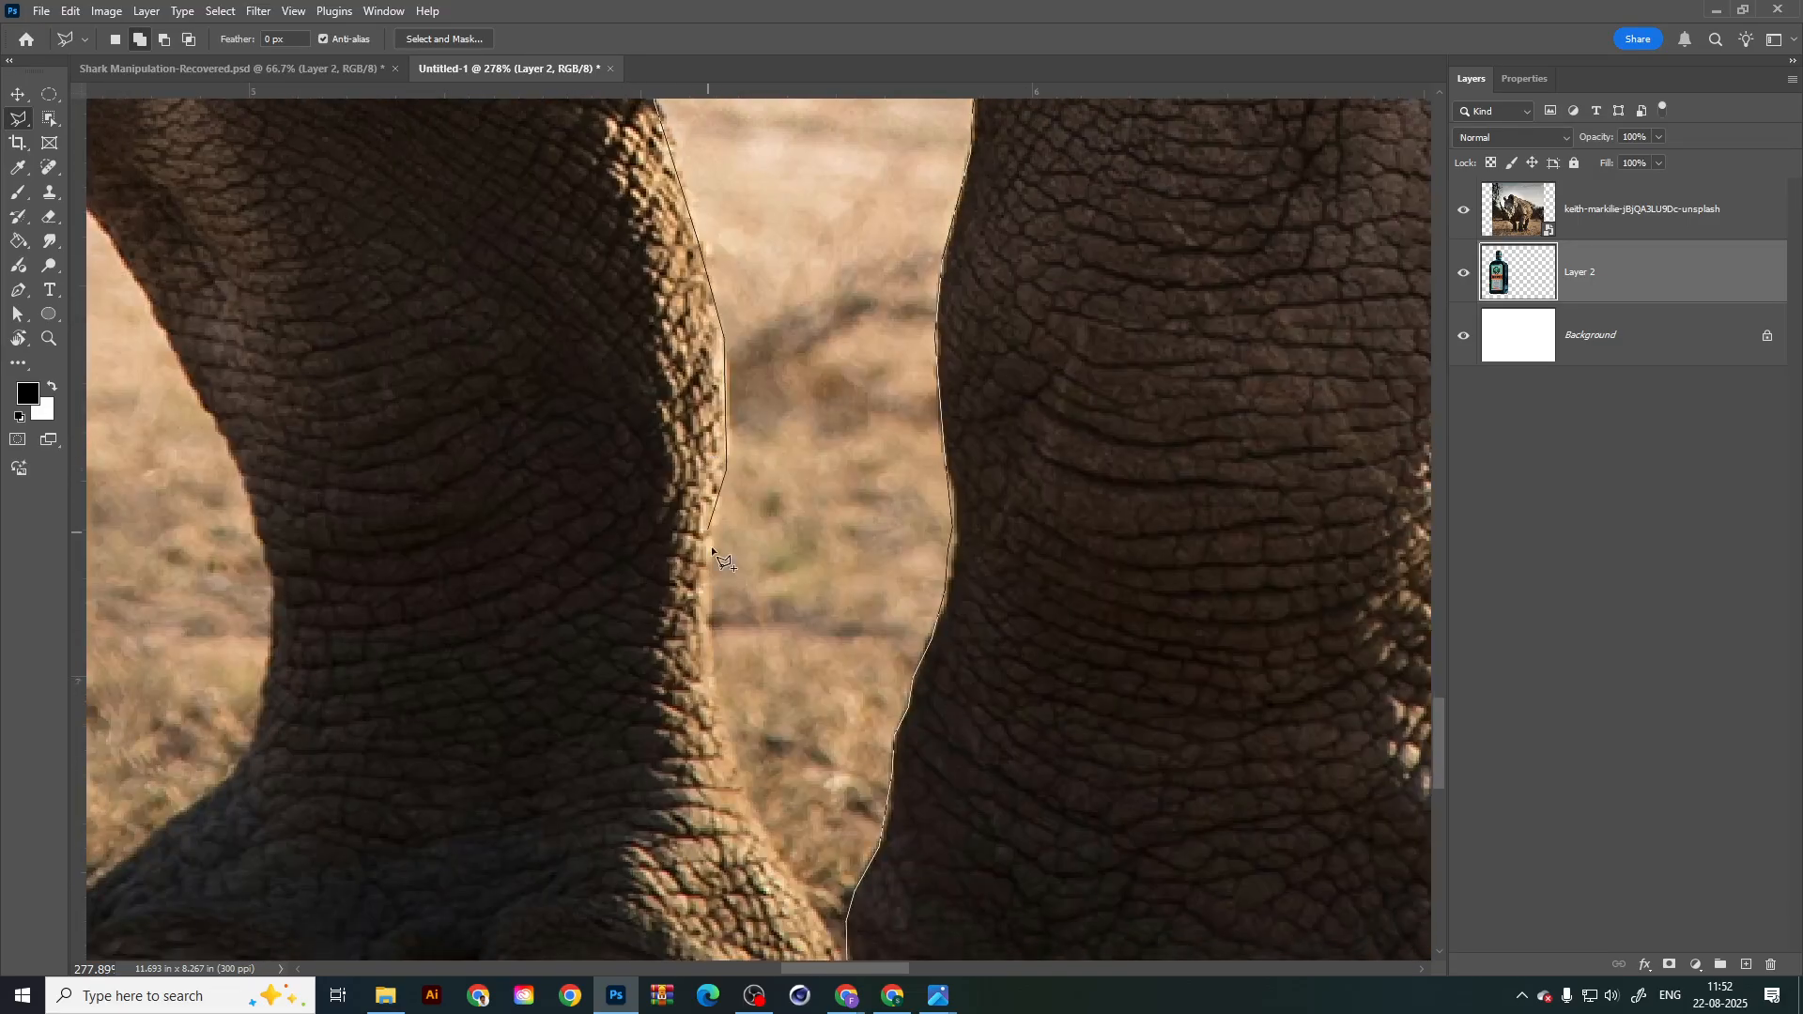
click(708, 651)
drag(730, 734, 663, 452)
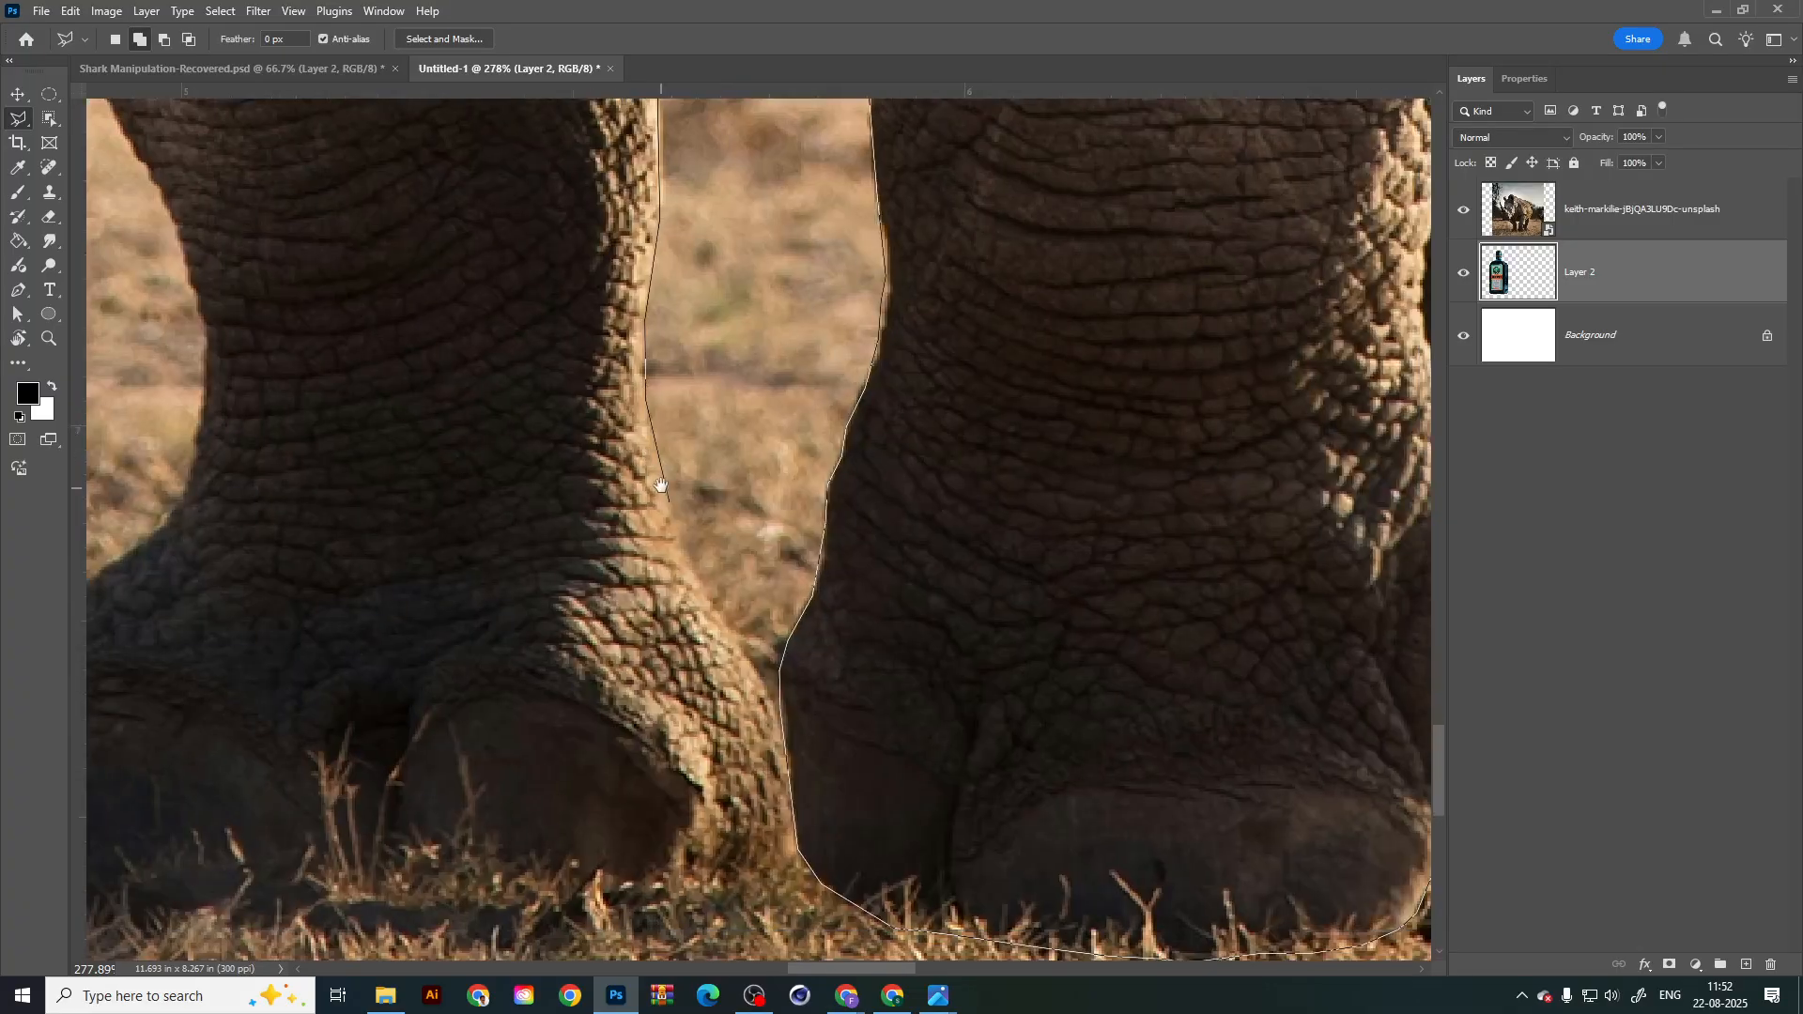
Step: Continue the lasso outline down the flaring inner side of the foot to the grass where the two front feet meet
click(686, 544)
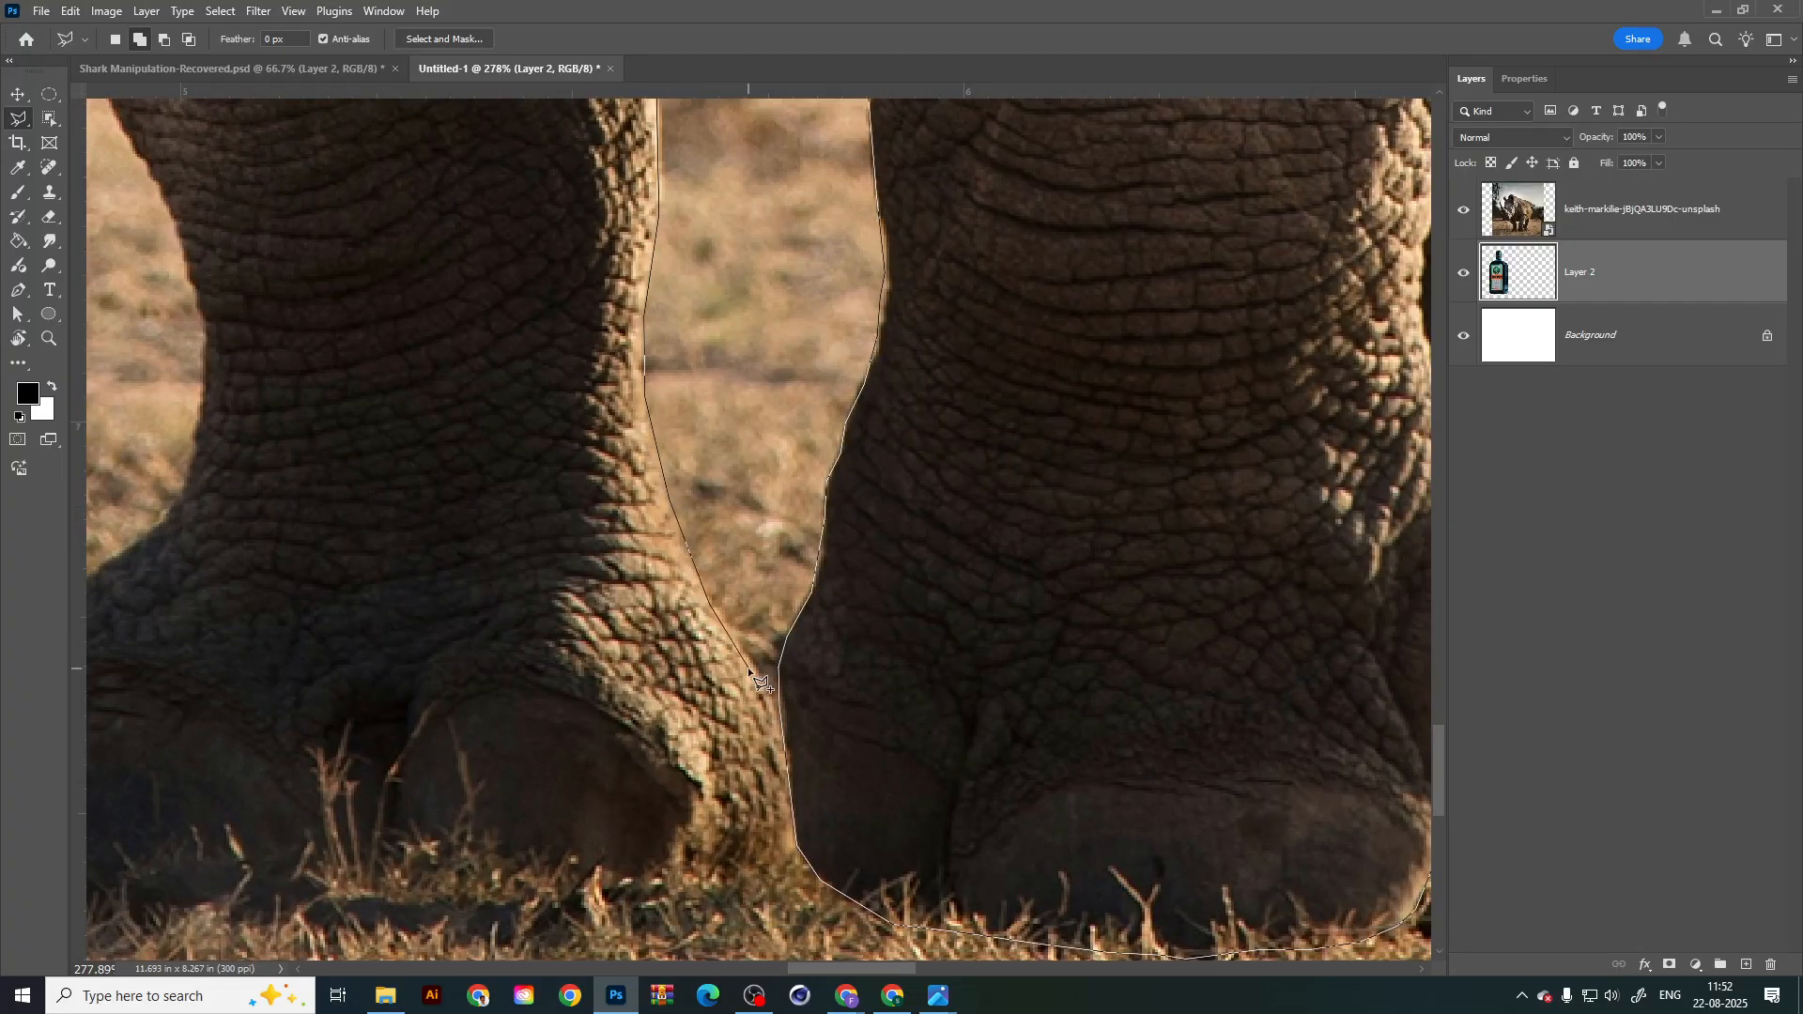
click(780, 731)
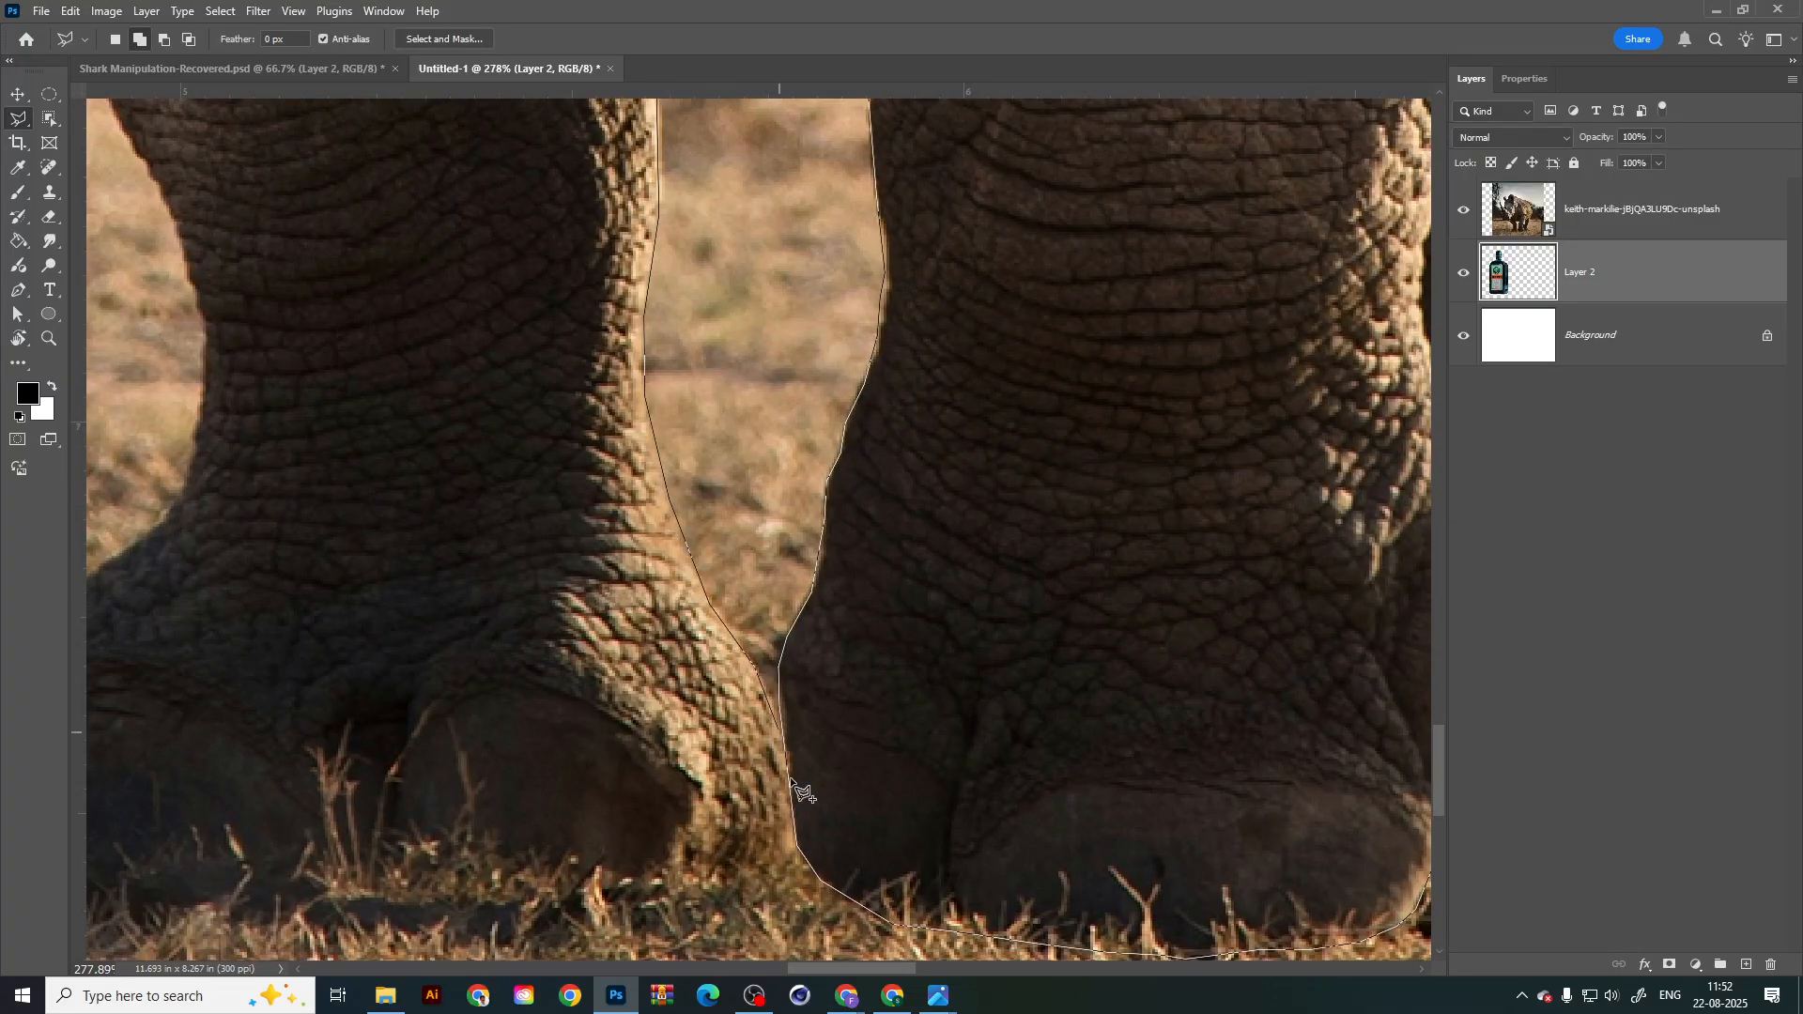
click(793, 846)
click(747, 872)
click(725, 880)
Step: Trace the lasso outline along the grass beneath the toes of this front foot and around its outer toe
click(625, 883)
drag(625, 883, 1019, 772)
click(620, 794)
click(516, 782)
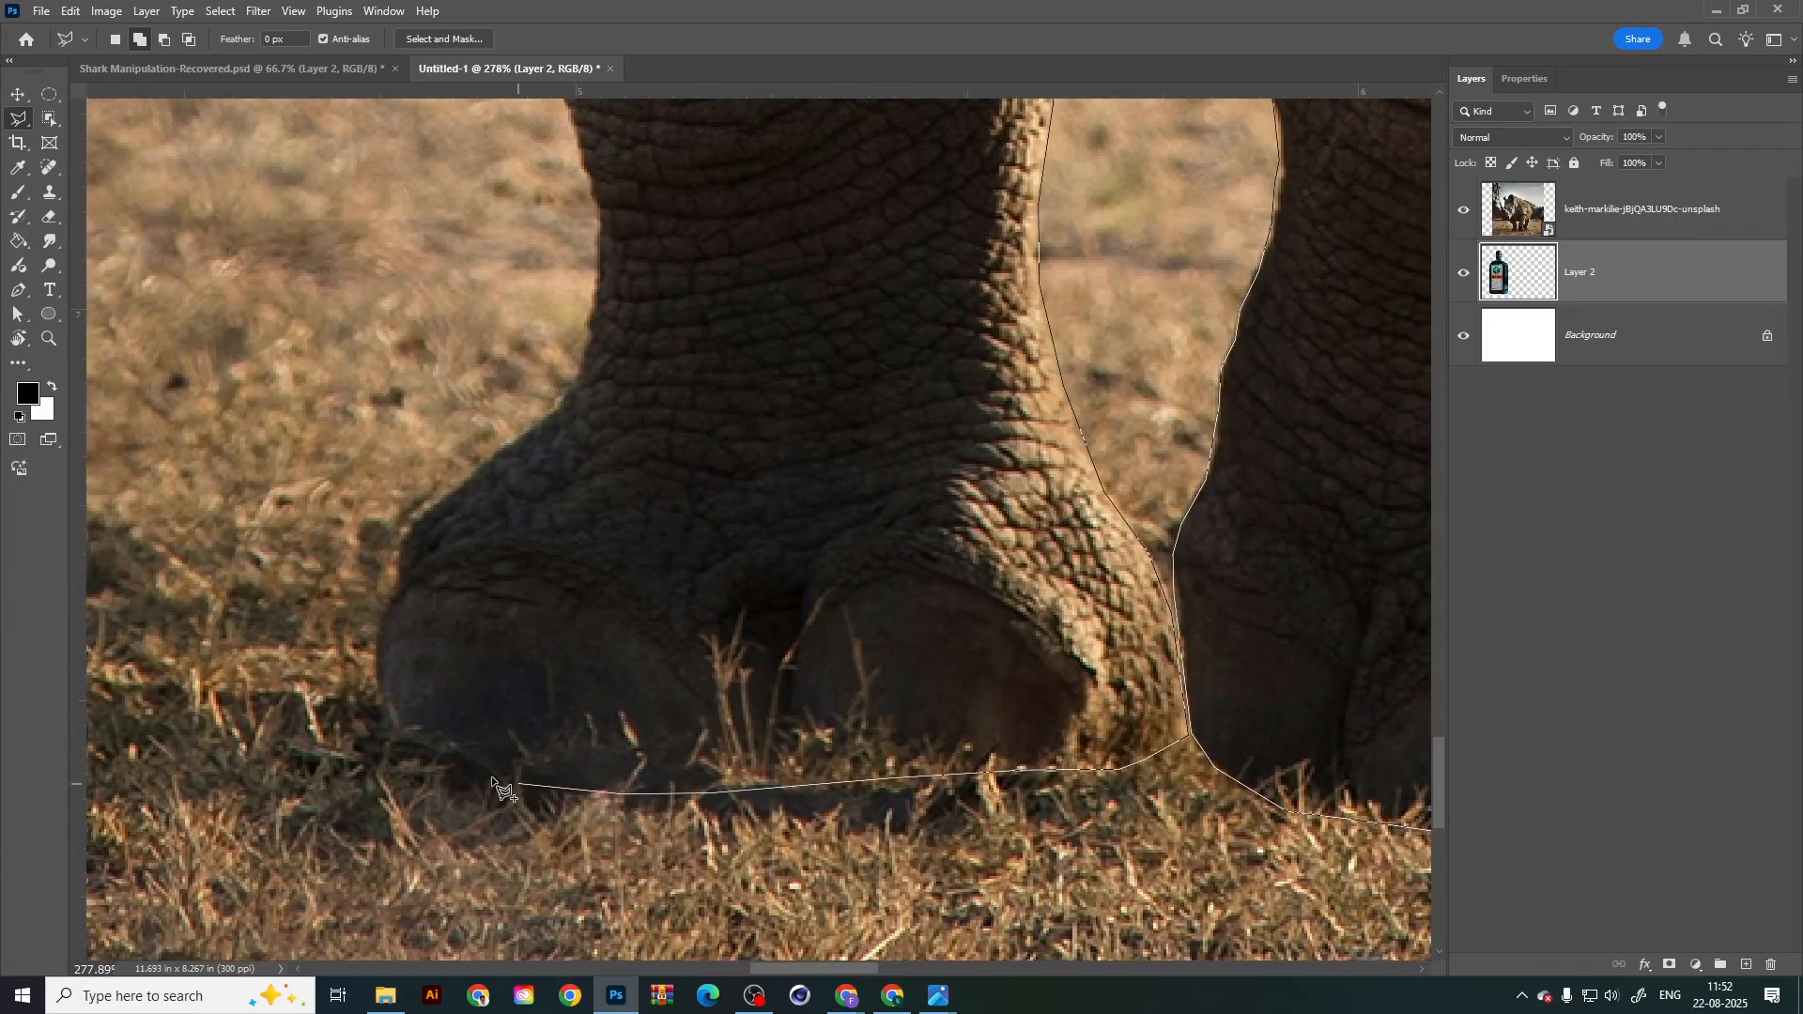
click(436, 765)
click(384, 732)
click(375, 683)
click(374, 619)
click(404, 532)
Step: Continue the lasso outline over the top of the foot and up the outer edge of the ankle
scroll(616, 568, up, 3)
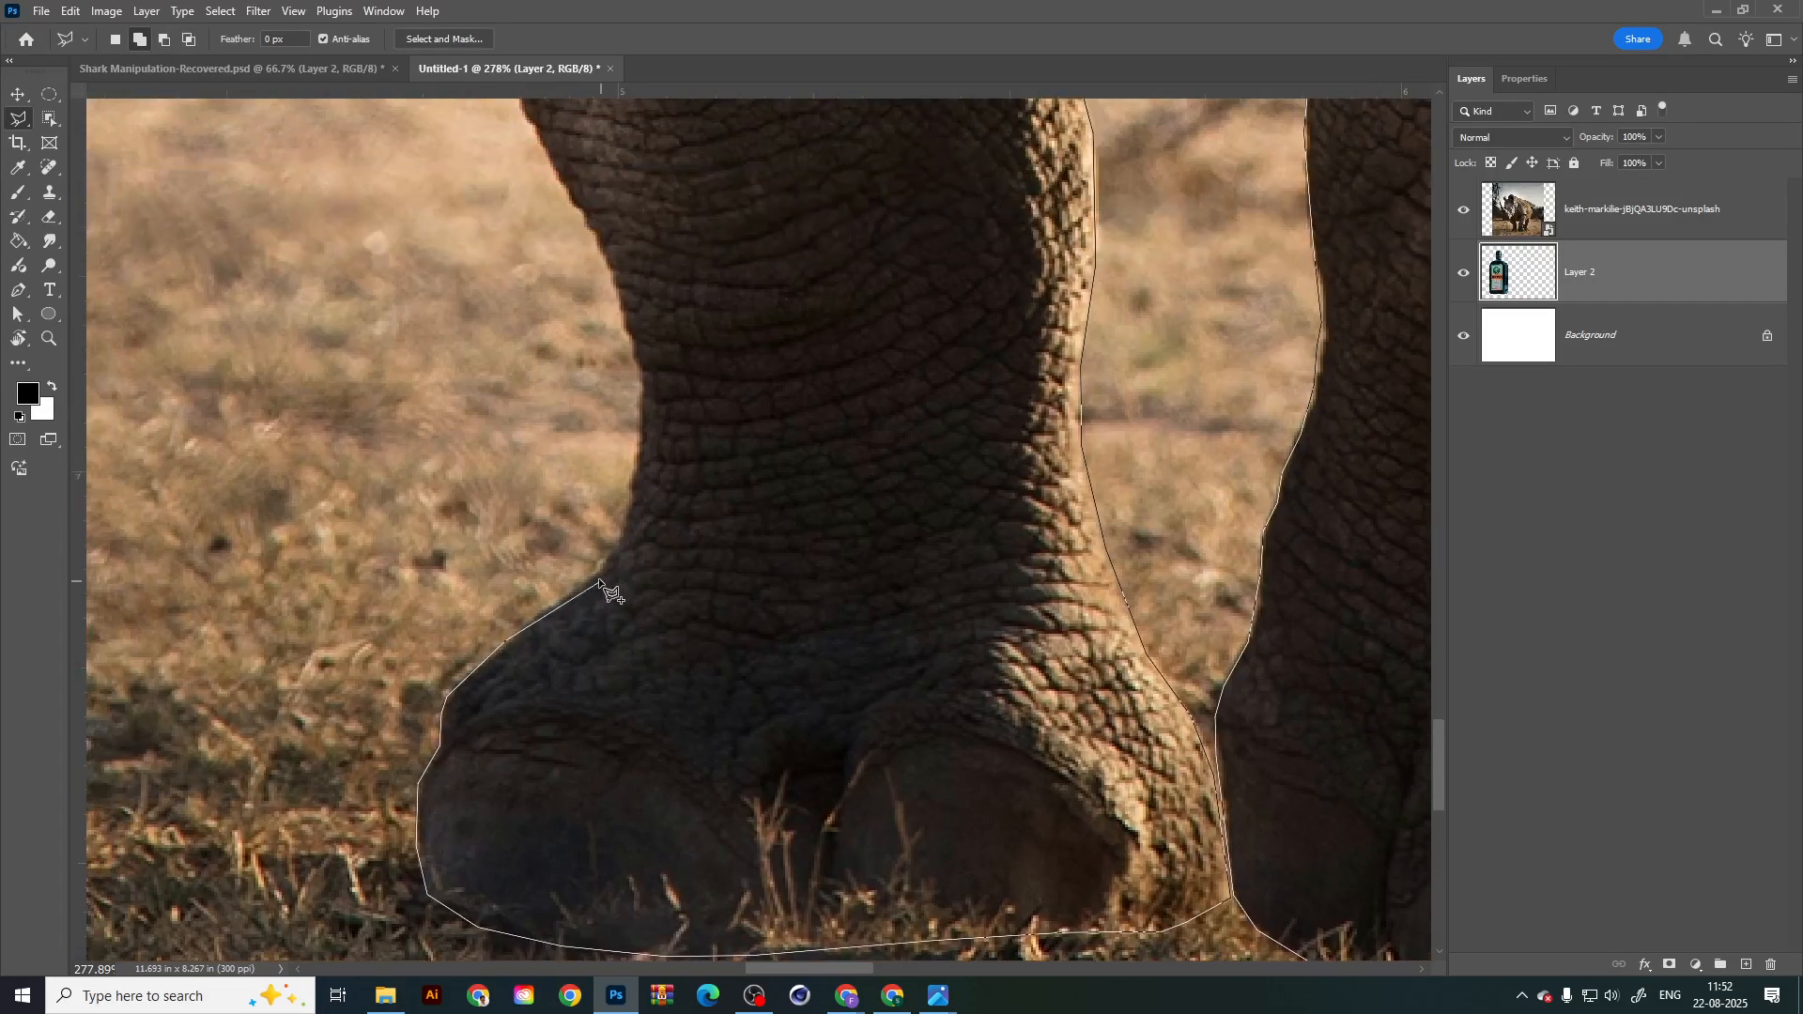
click(627, 512)
click(642, 396)
click(632, 336)
drag(606, 340, 825, 798)
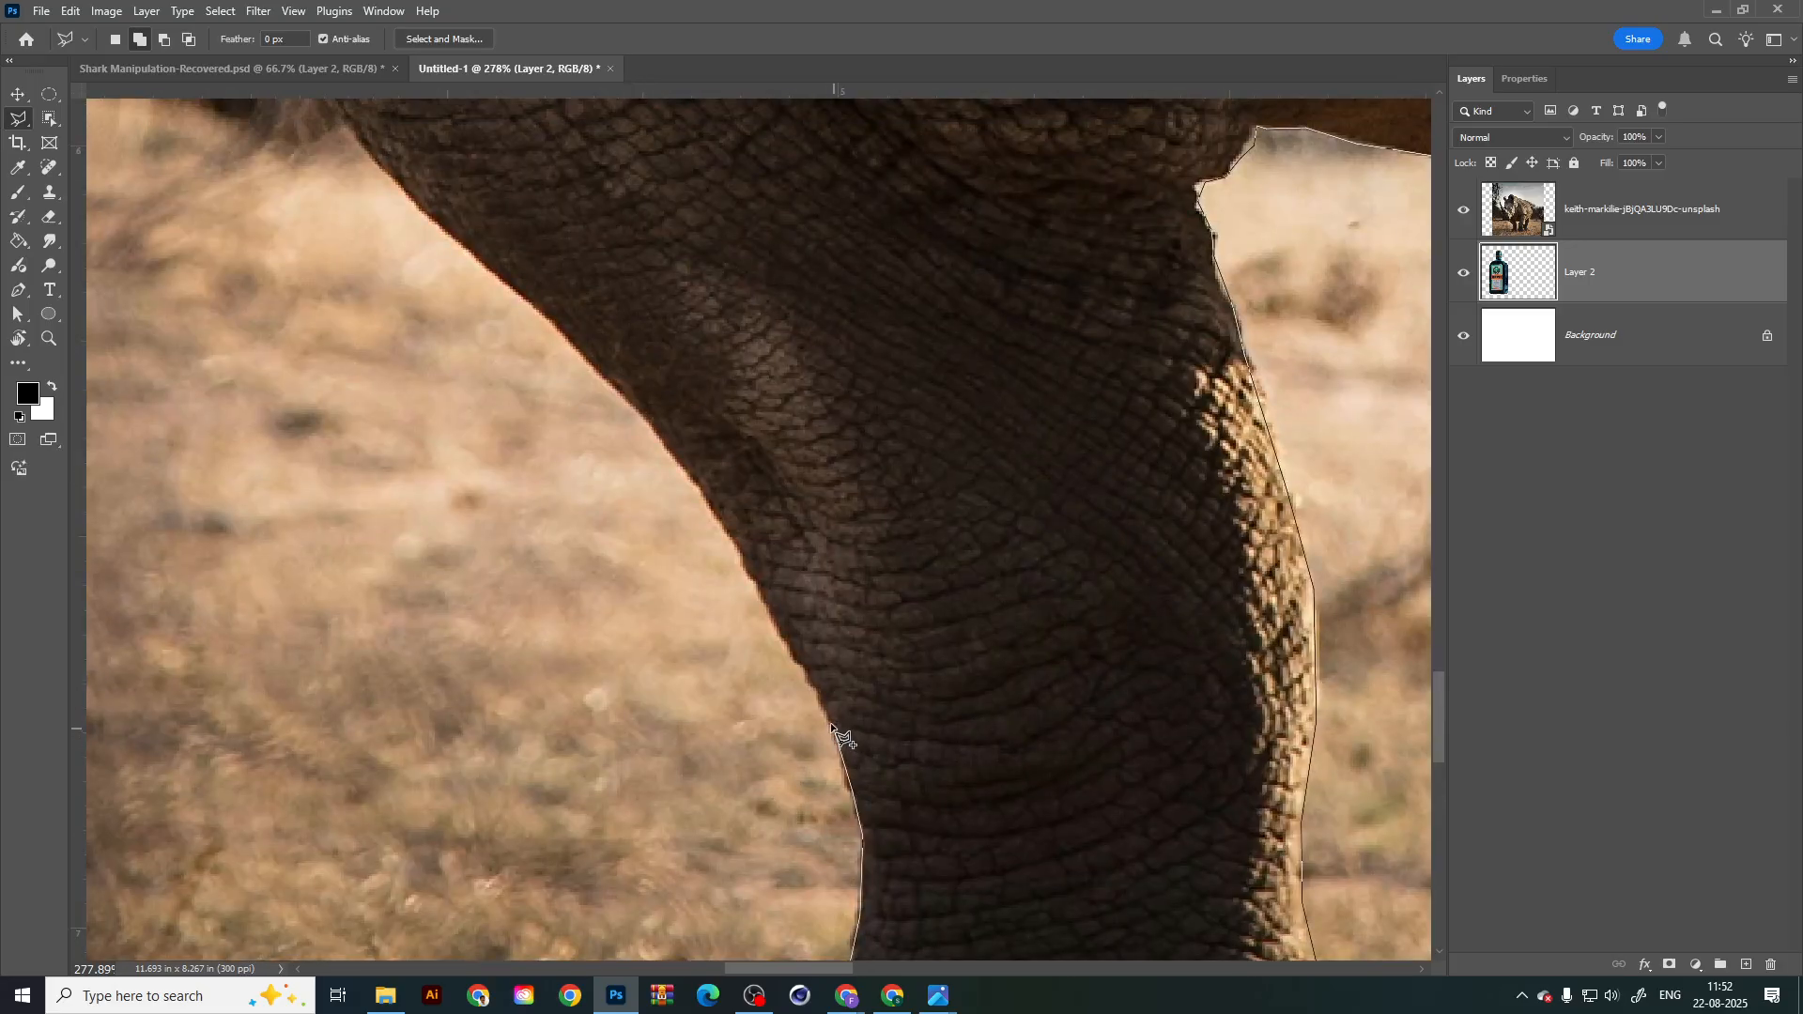
Step: Trace the lasso outline up the curved outer edge of the front leg to the rhino's chin
click(832, 727)
click(768, 609)
click(641, 423)
drag(641, 423, 768, 598)
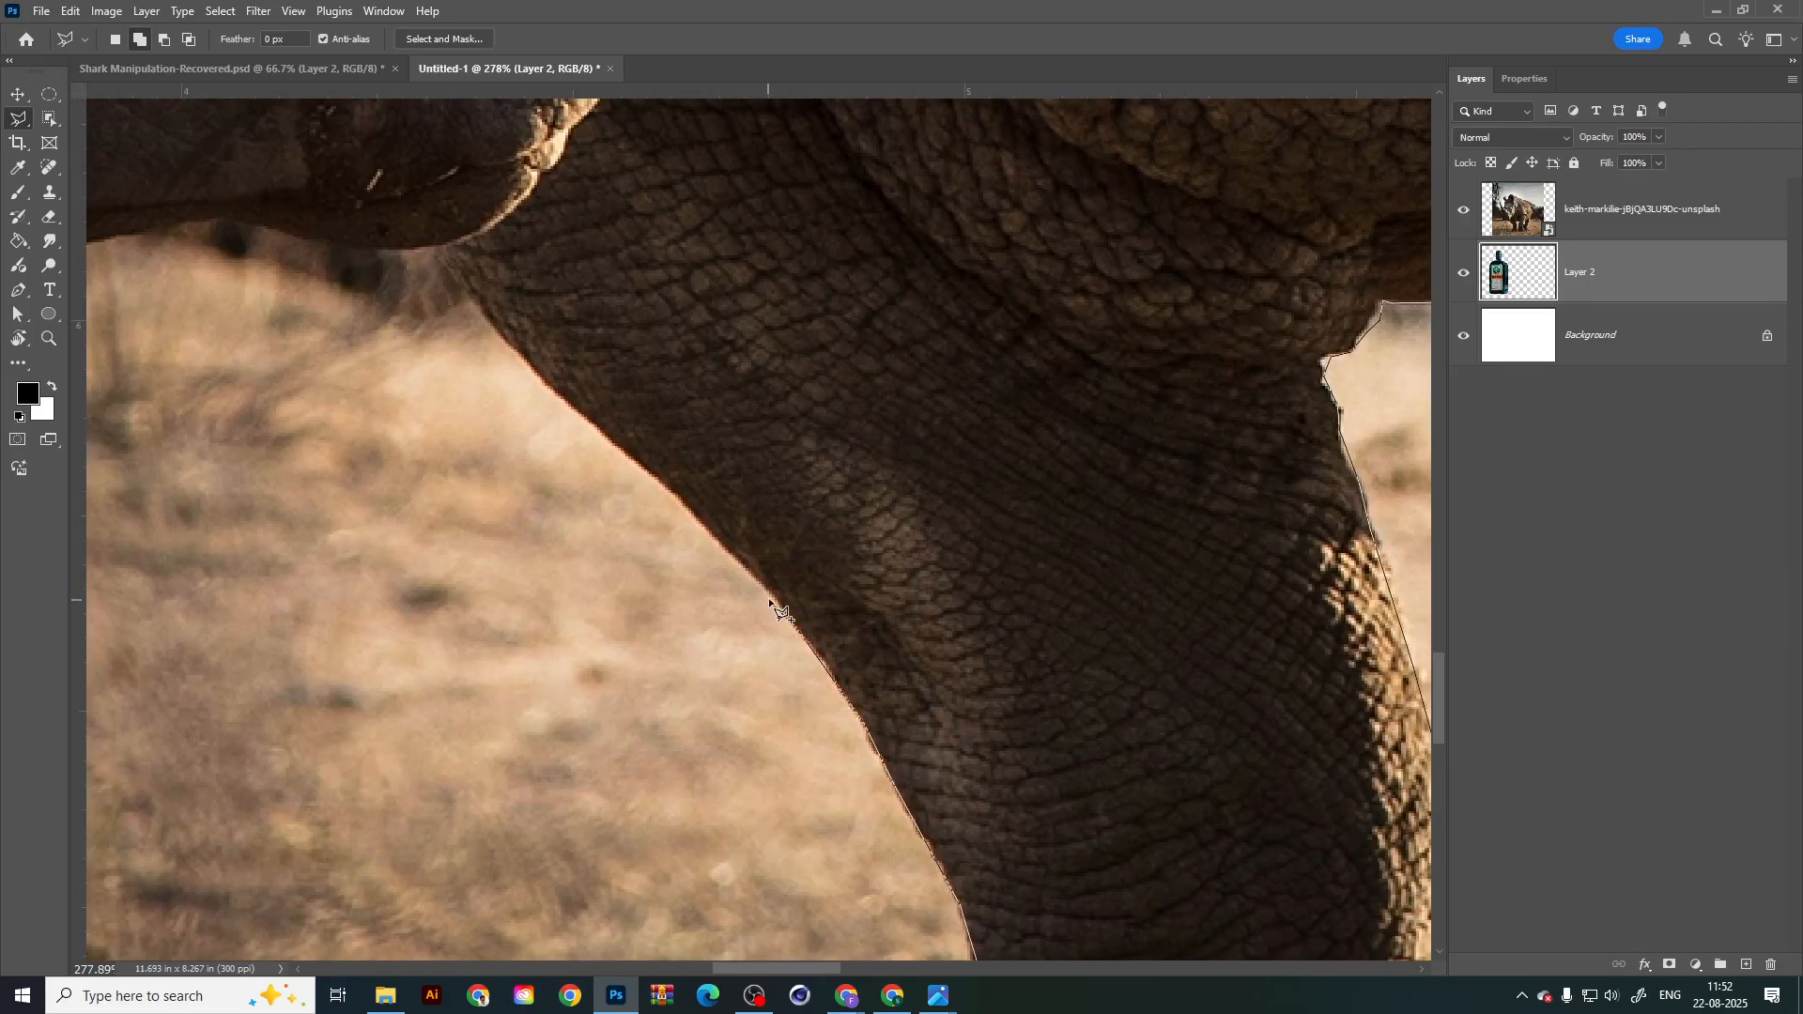
click(692, 514)
mouse_move(562, 402)
mouse_down()
mouse_move(656, 527)
mouse_move(695, 515)
mouse_up()
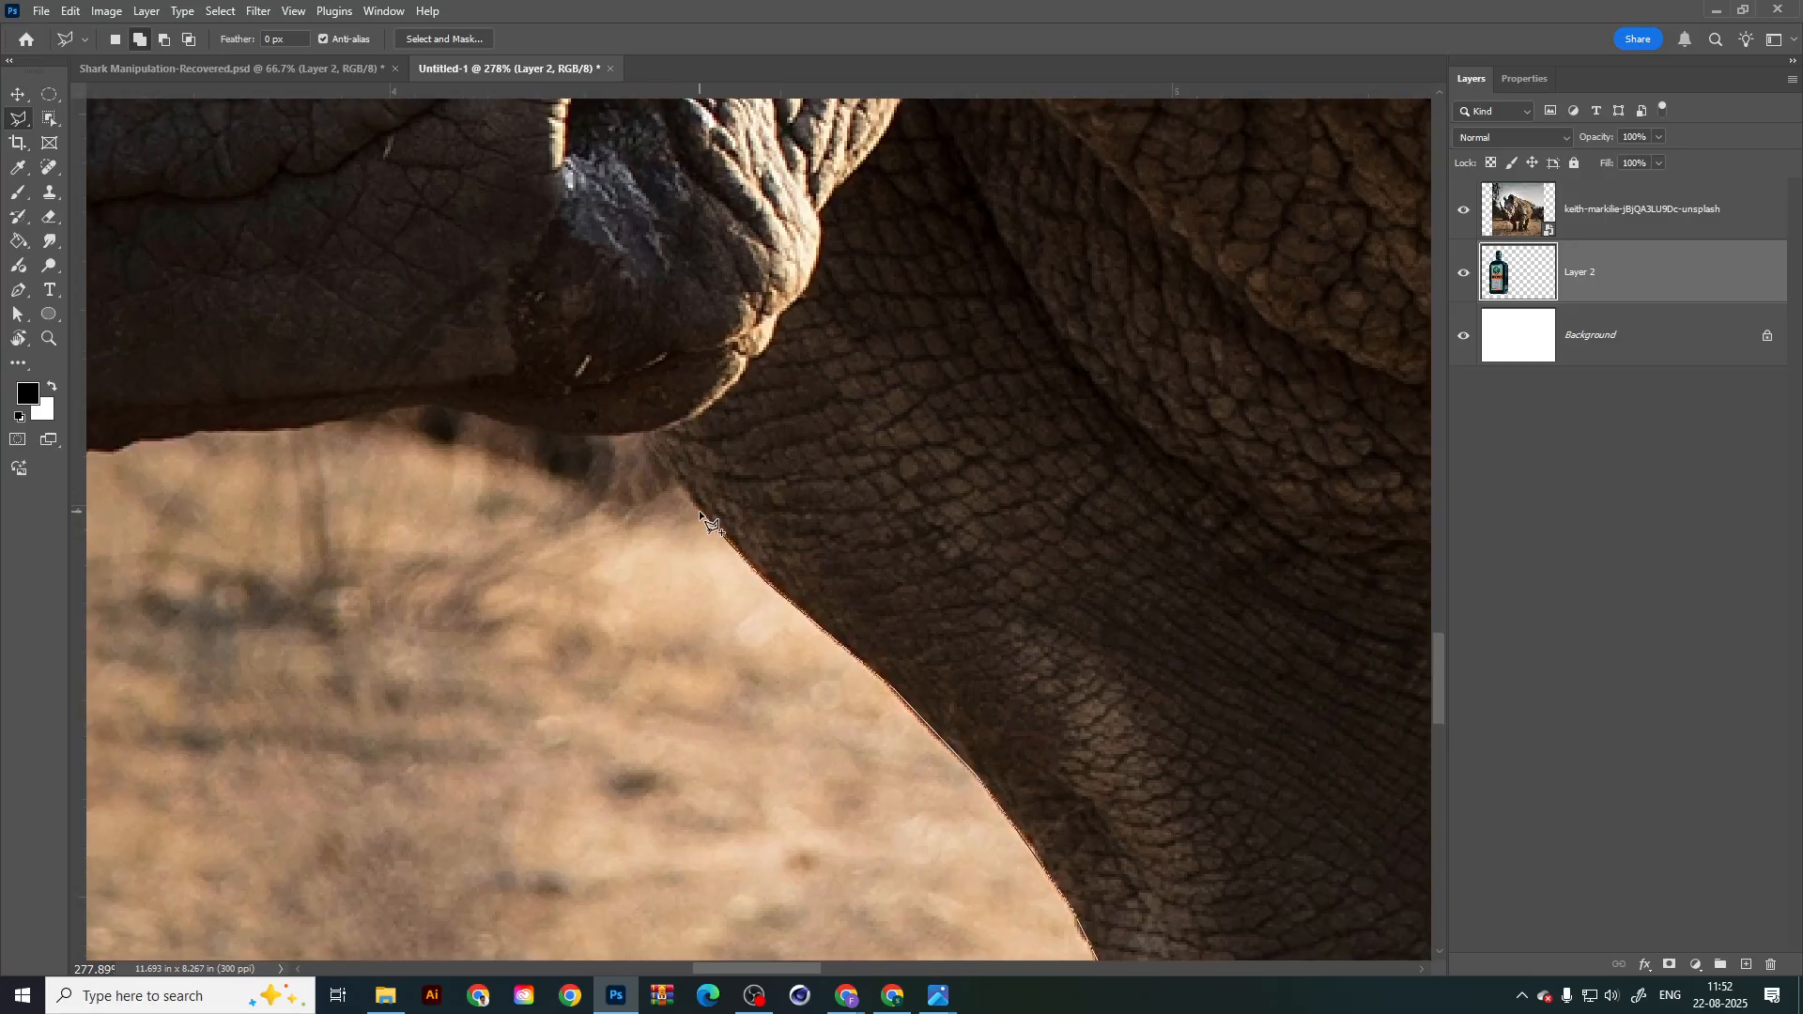
click(642, 432)
Step: Trace the lasso outline along the underside of the rhino's jaw and around the far corner of its mouth
drag(587, 459, 838, 507)
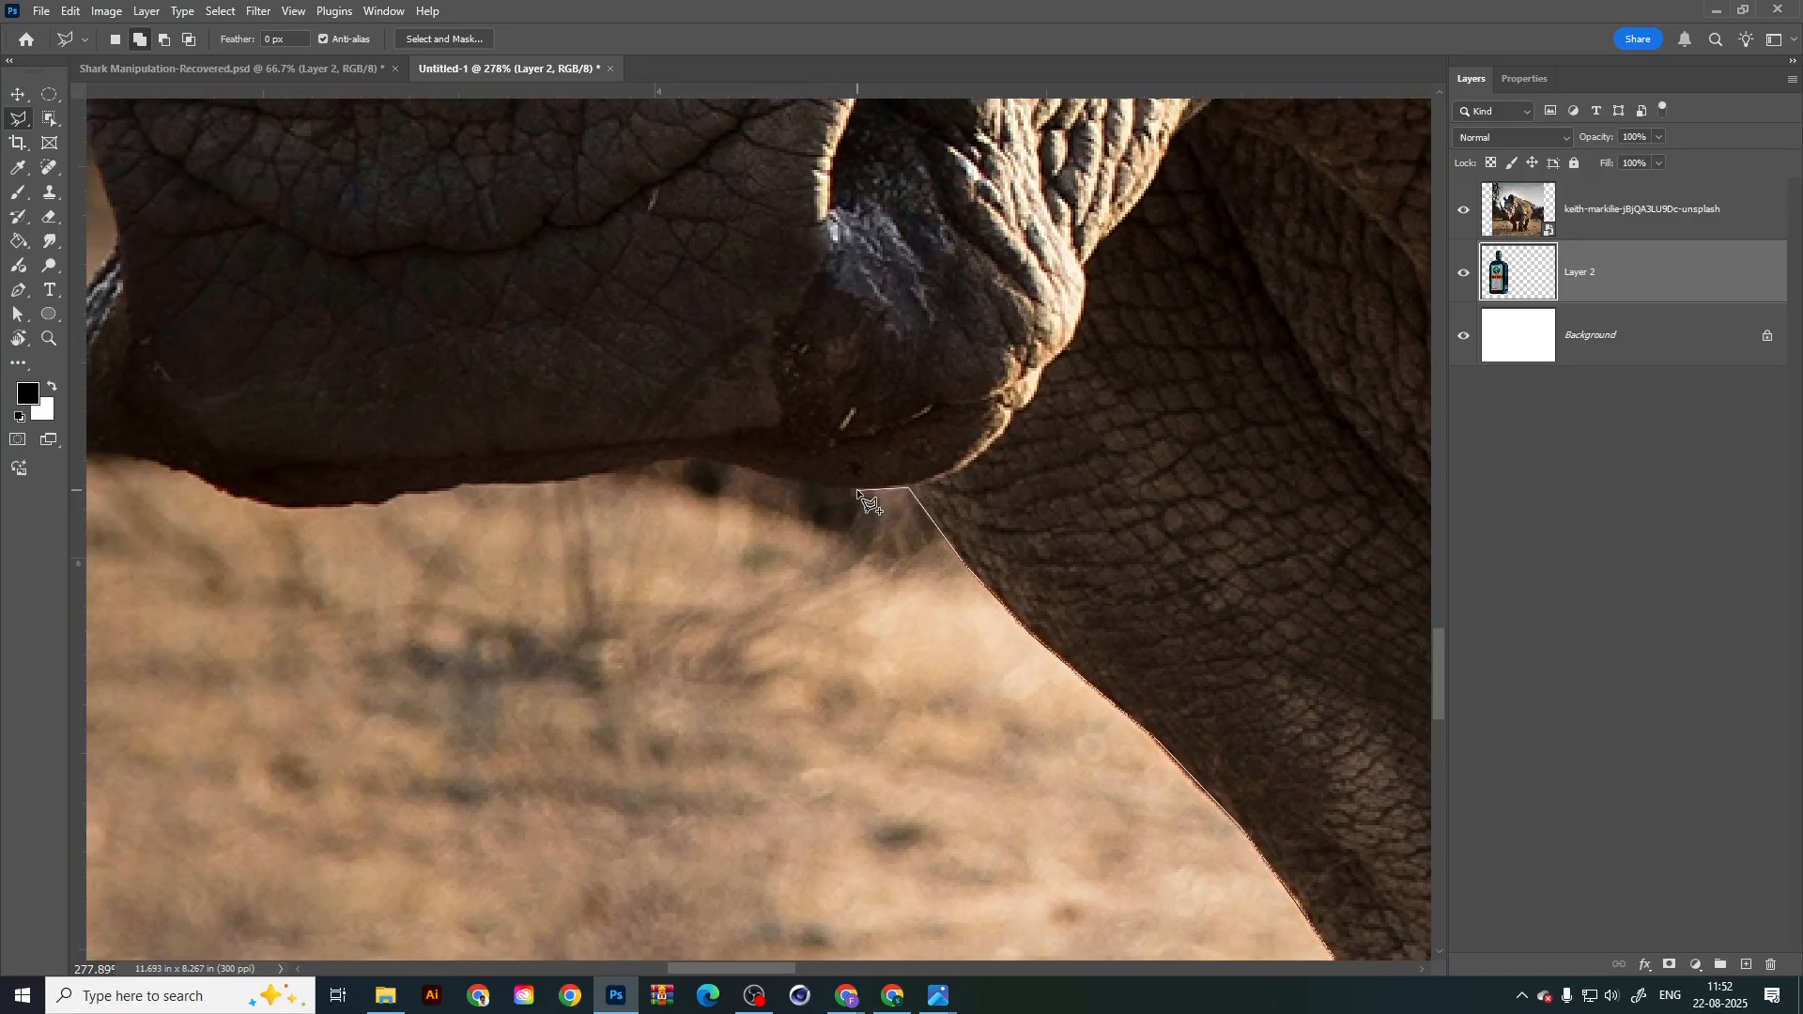
click(798, 487)
click(748, 465)
click(679, 462)
drag(432, 490, 718, 492)
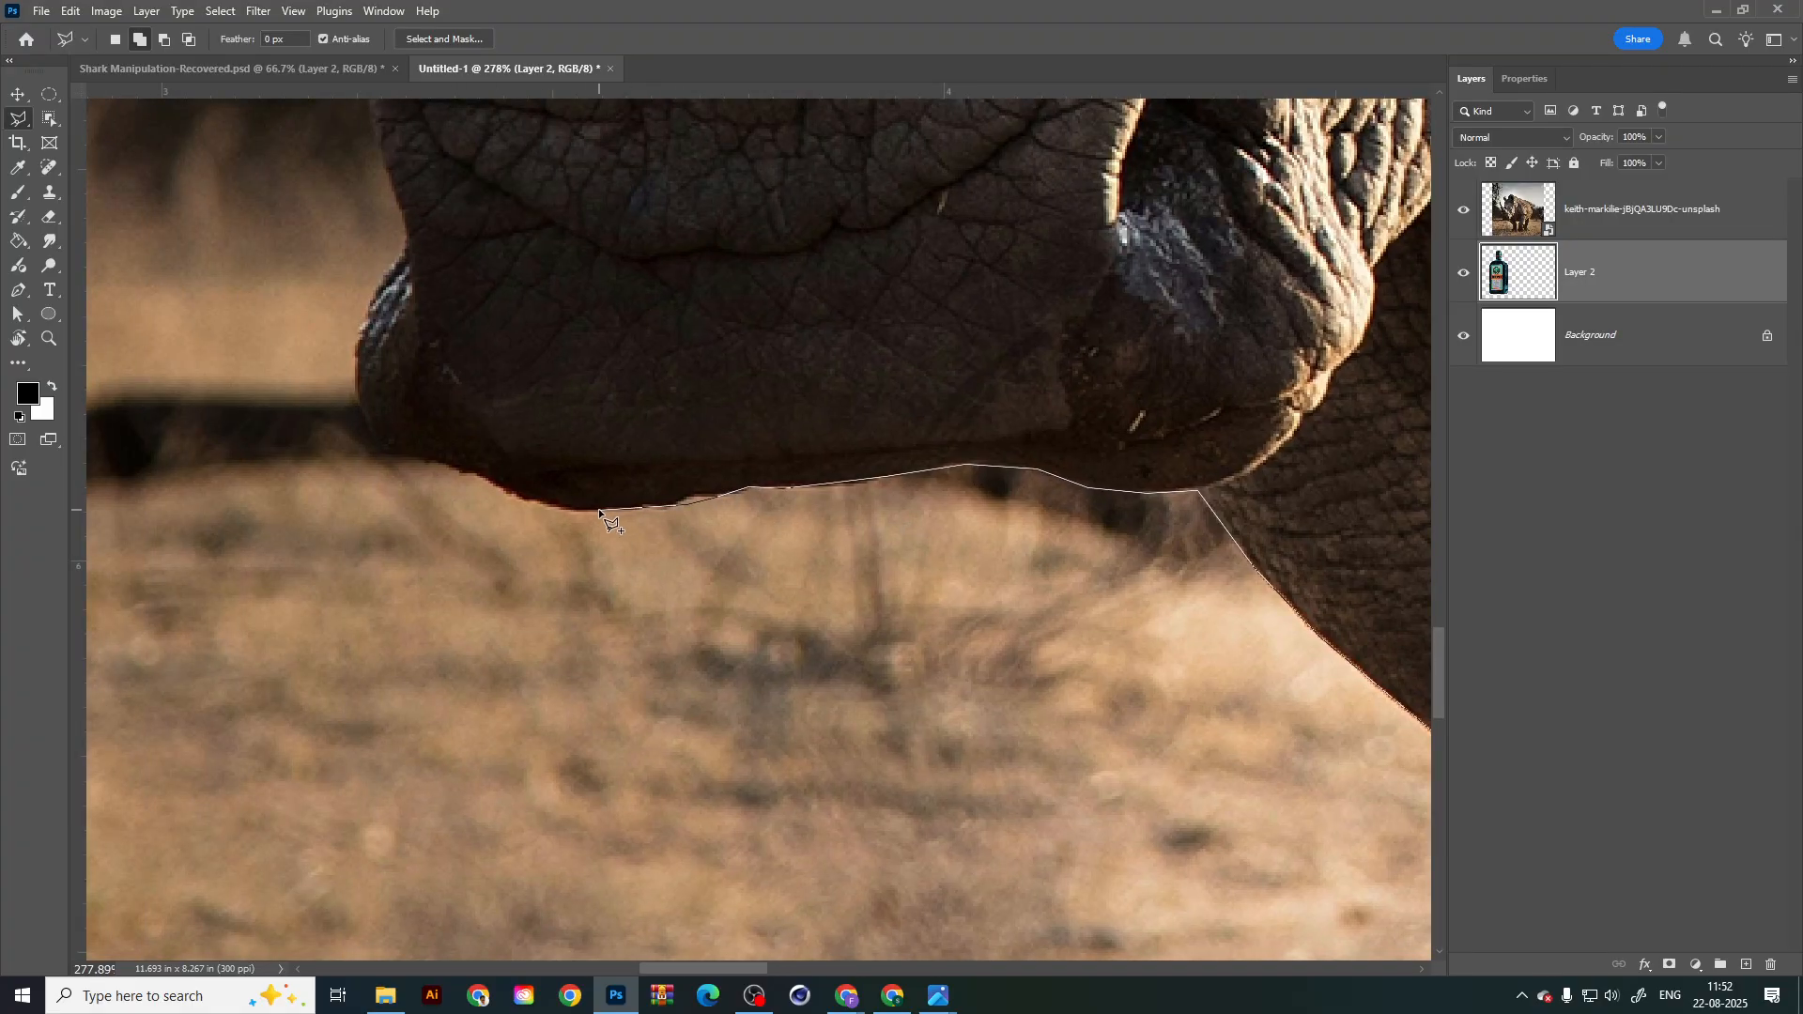
click(573, 509)
click(428, 456)
click(374, 449)
drag(371, 489, 434, 638)
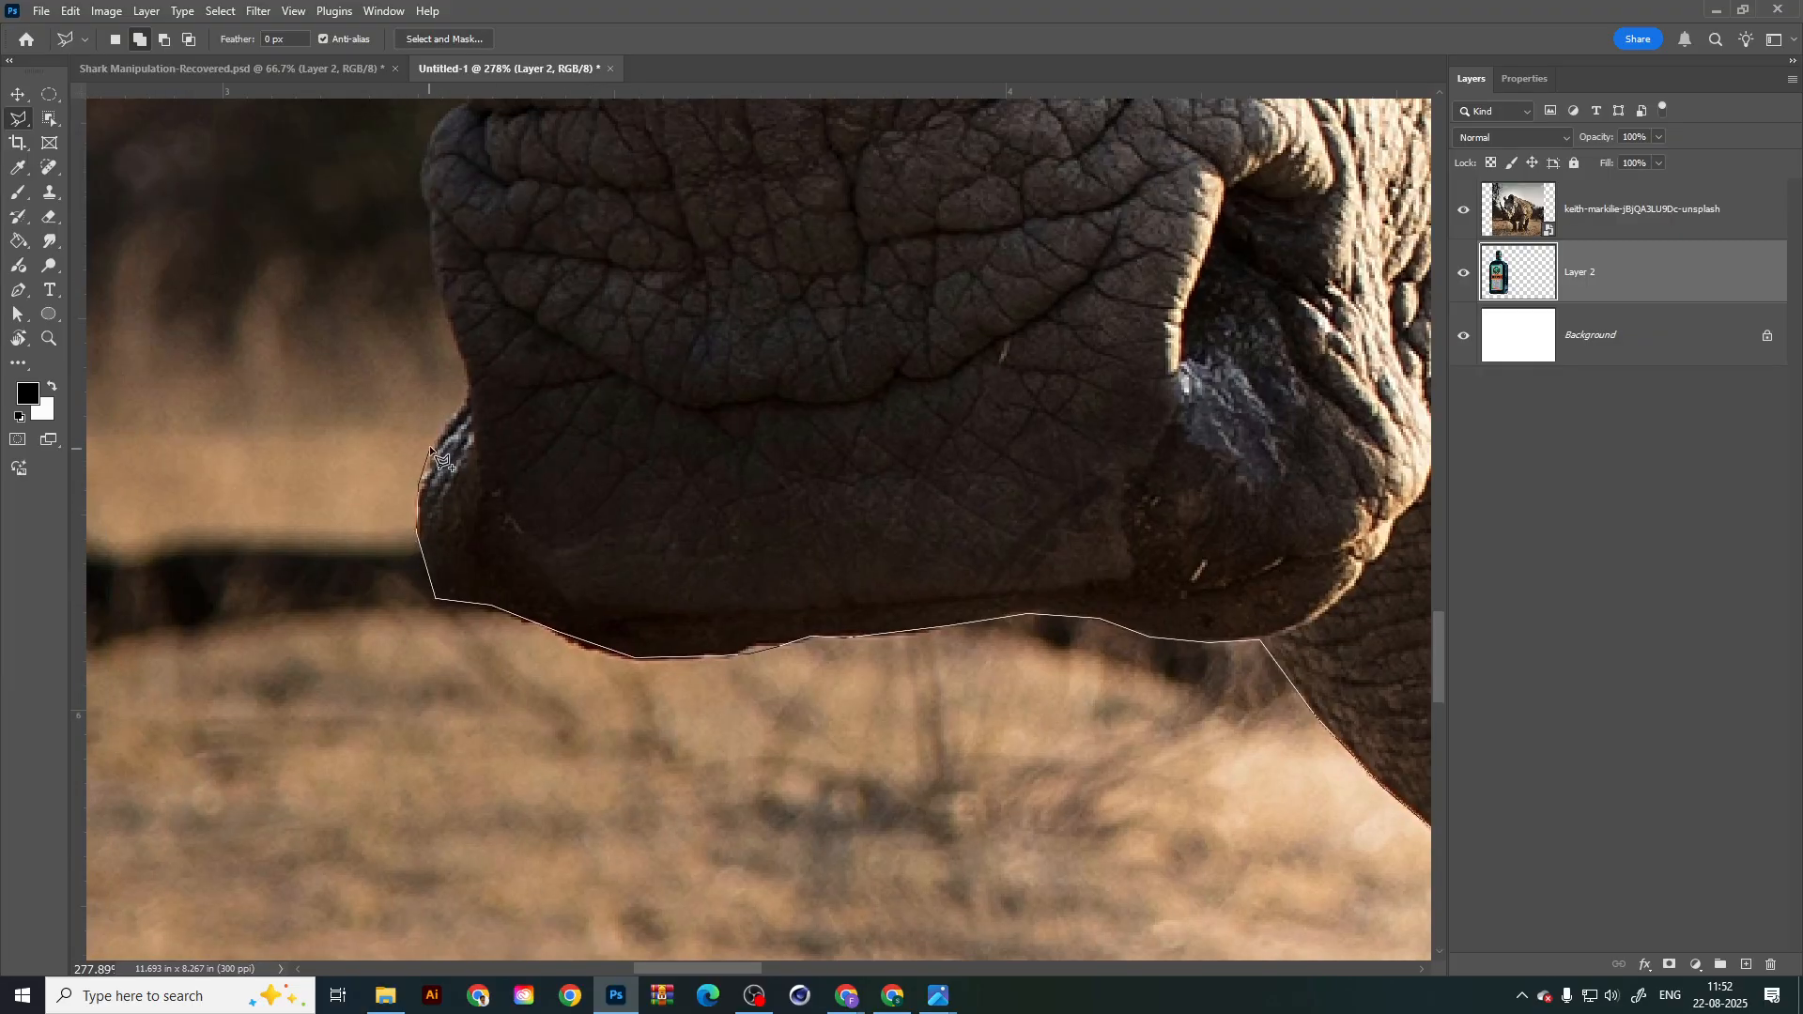
Step: Trace the lasso outline from the far mouth corner up the wrinkled edge of the muzzle to the base of the front horn
drag(460, 365, 577, 662)
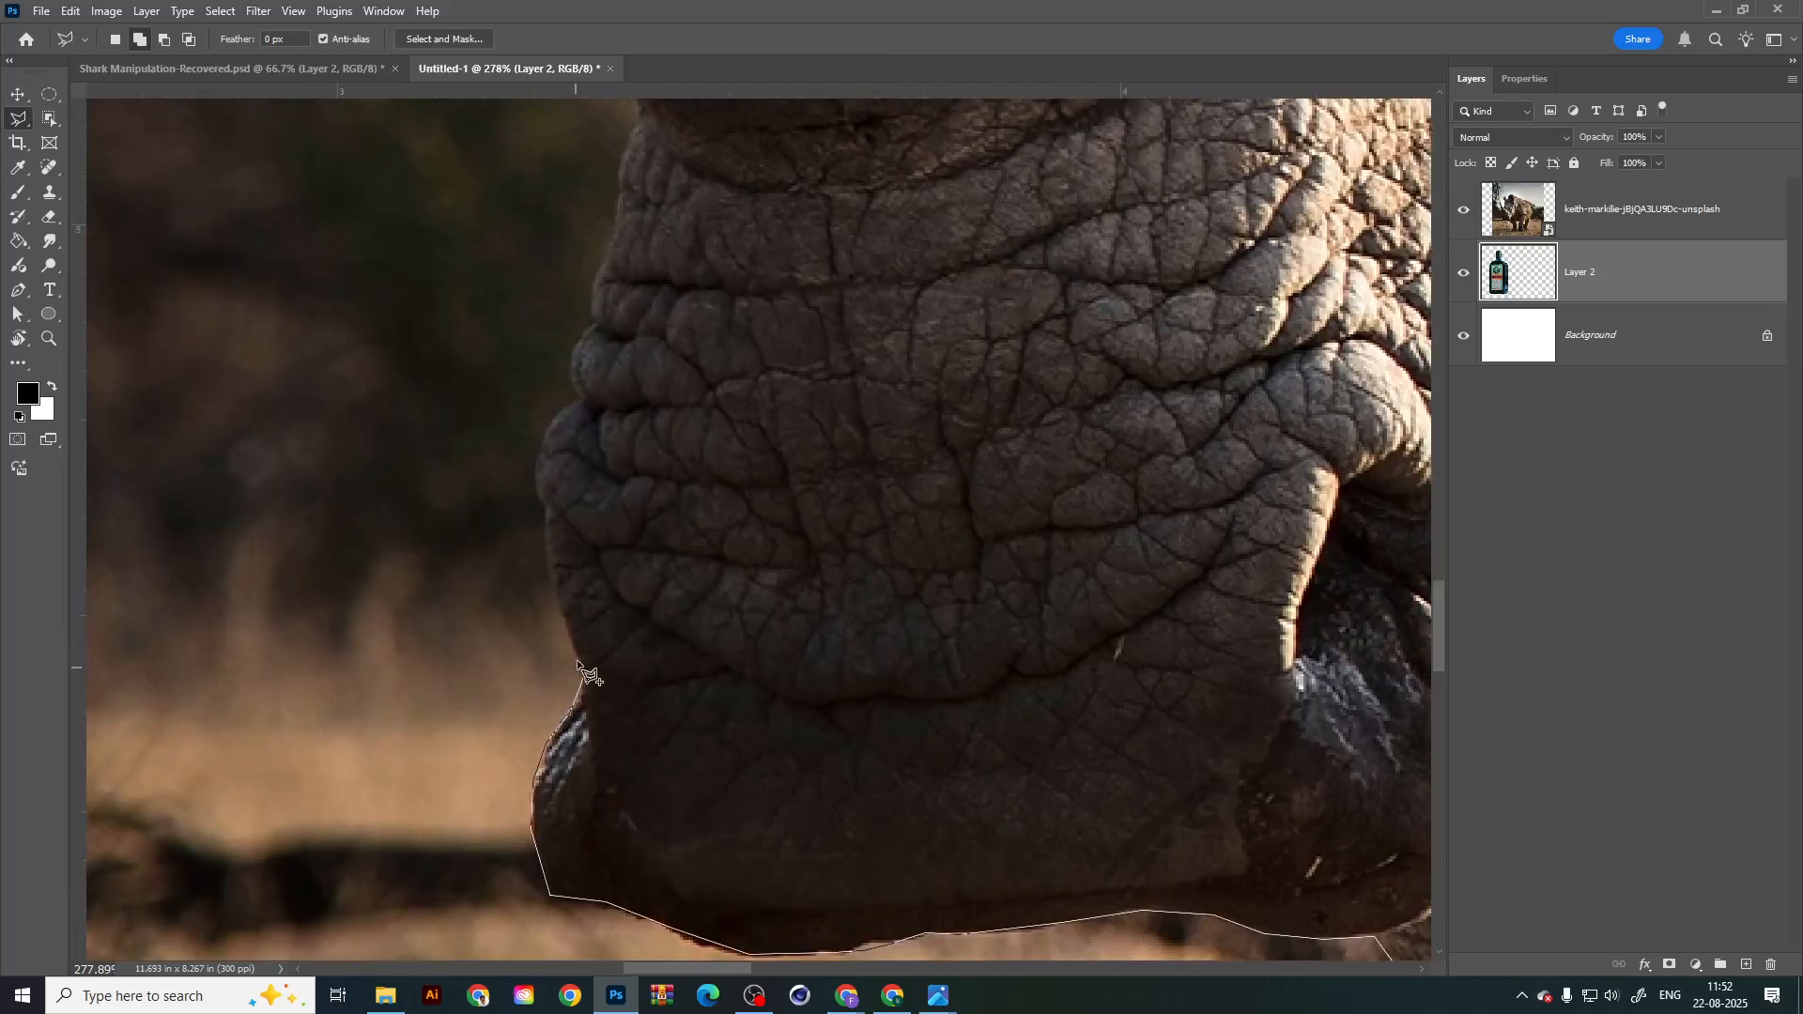
click(582, 683)
click(549, 575)
click(536, 472)
click(577, 401)
drag(580, 482, 579, 646)
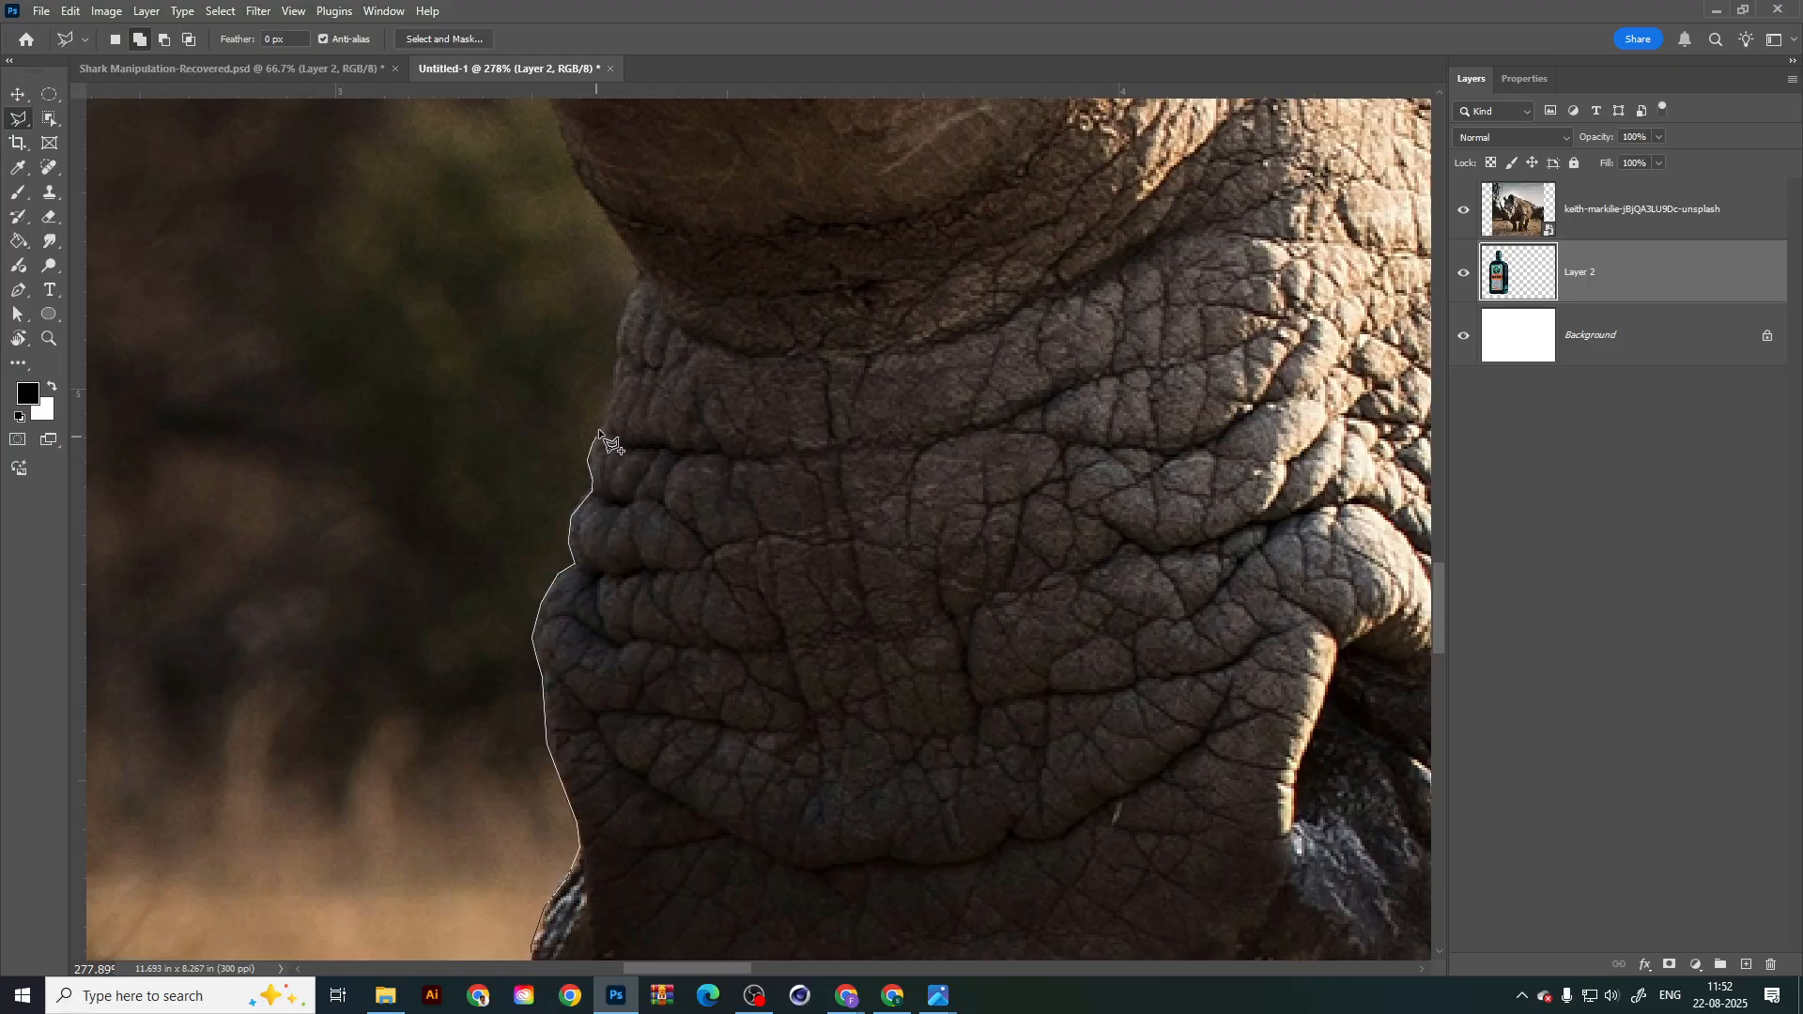
drag(599, 429, 582, 554)
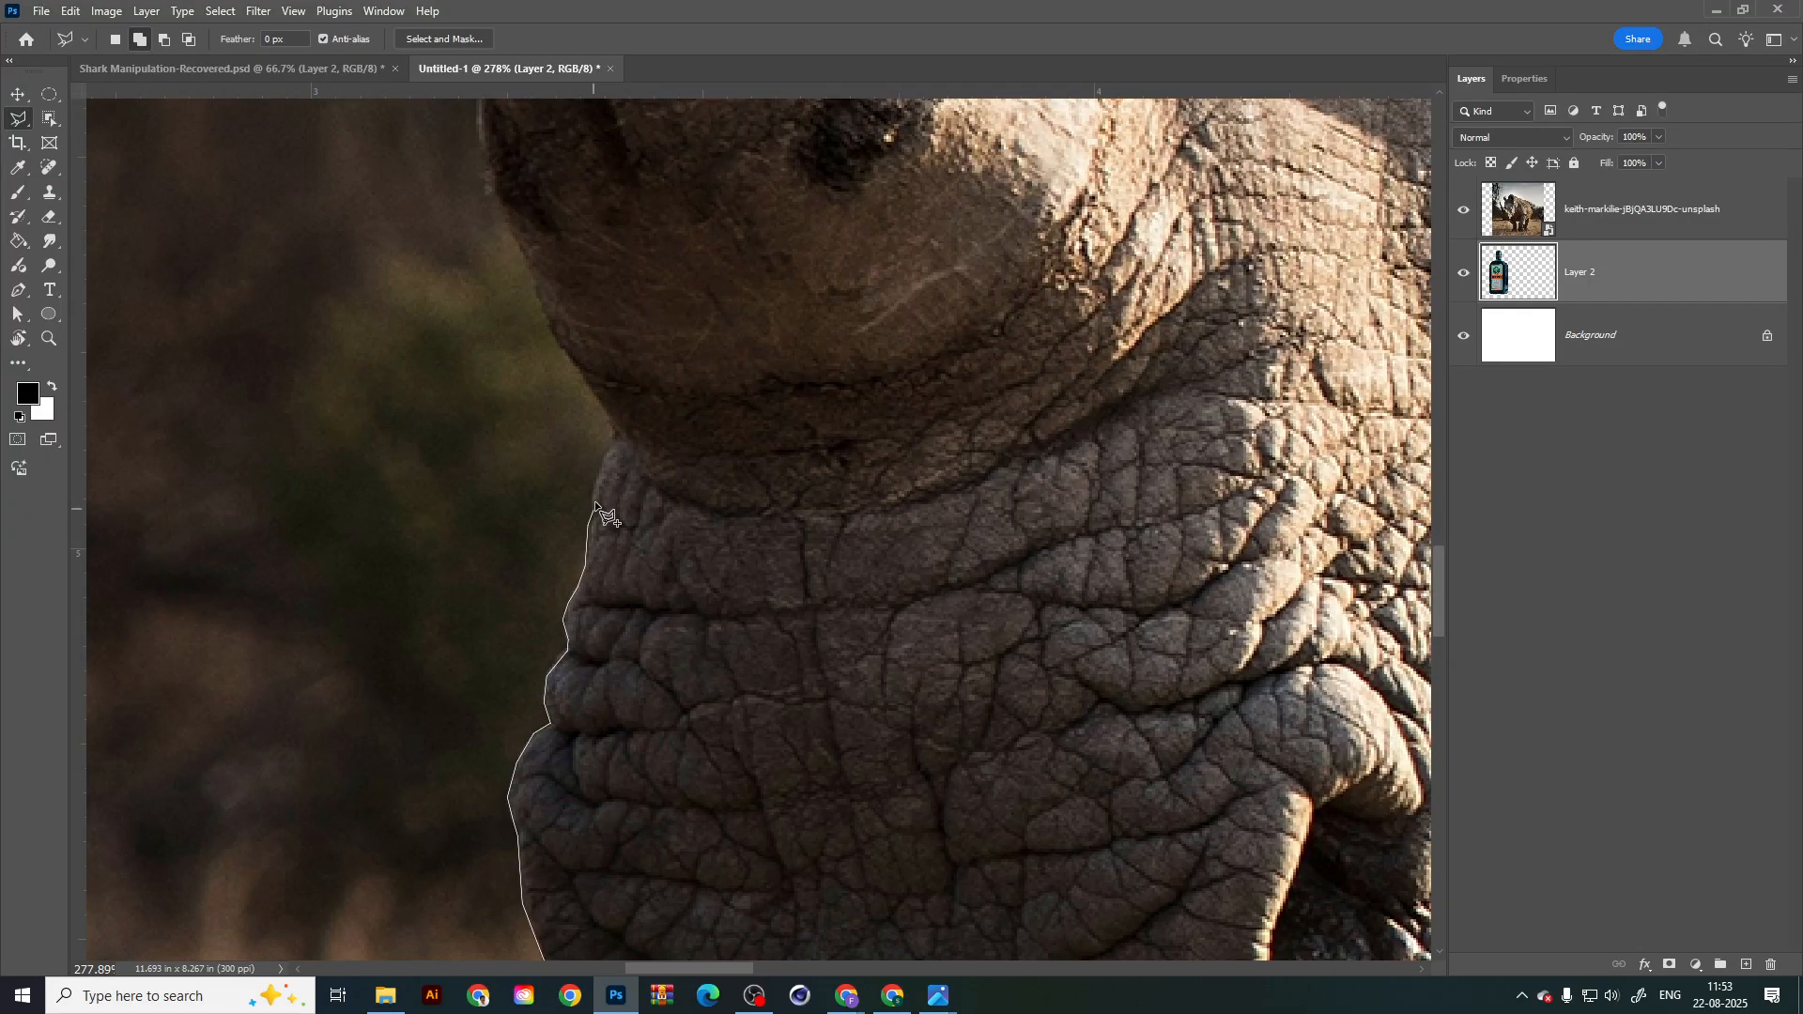
click(607, 437)
drag(607, 437, 648, 644)
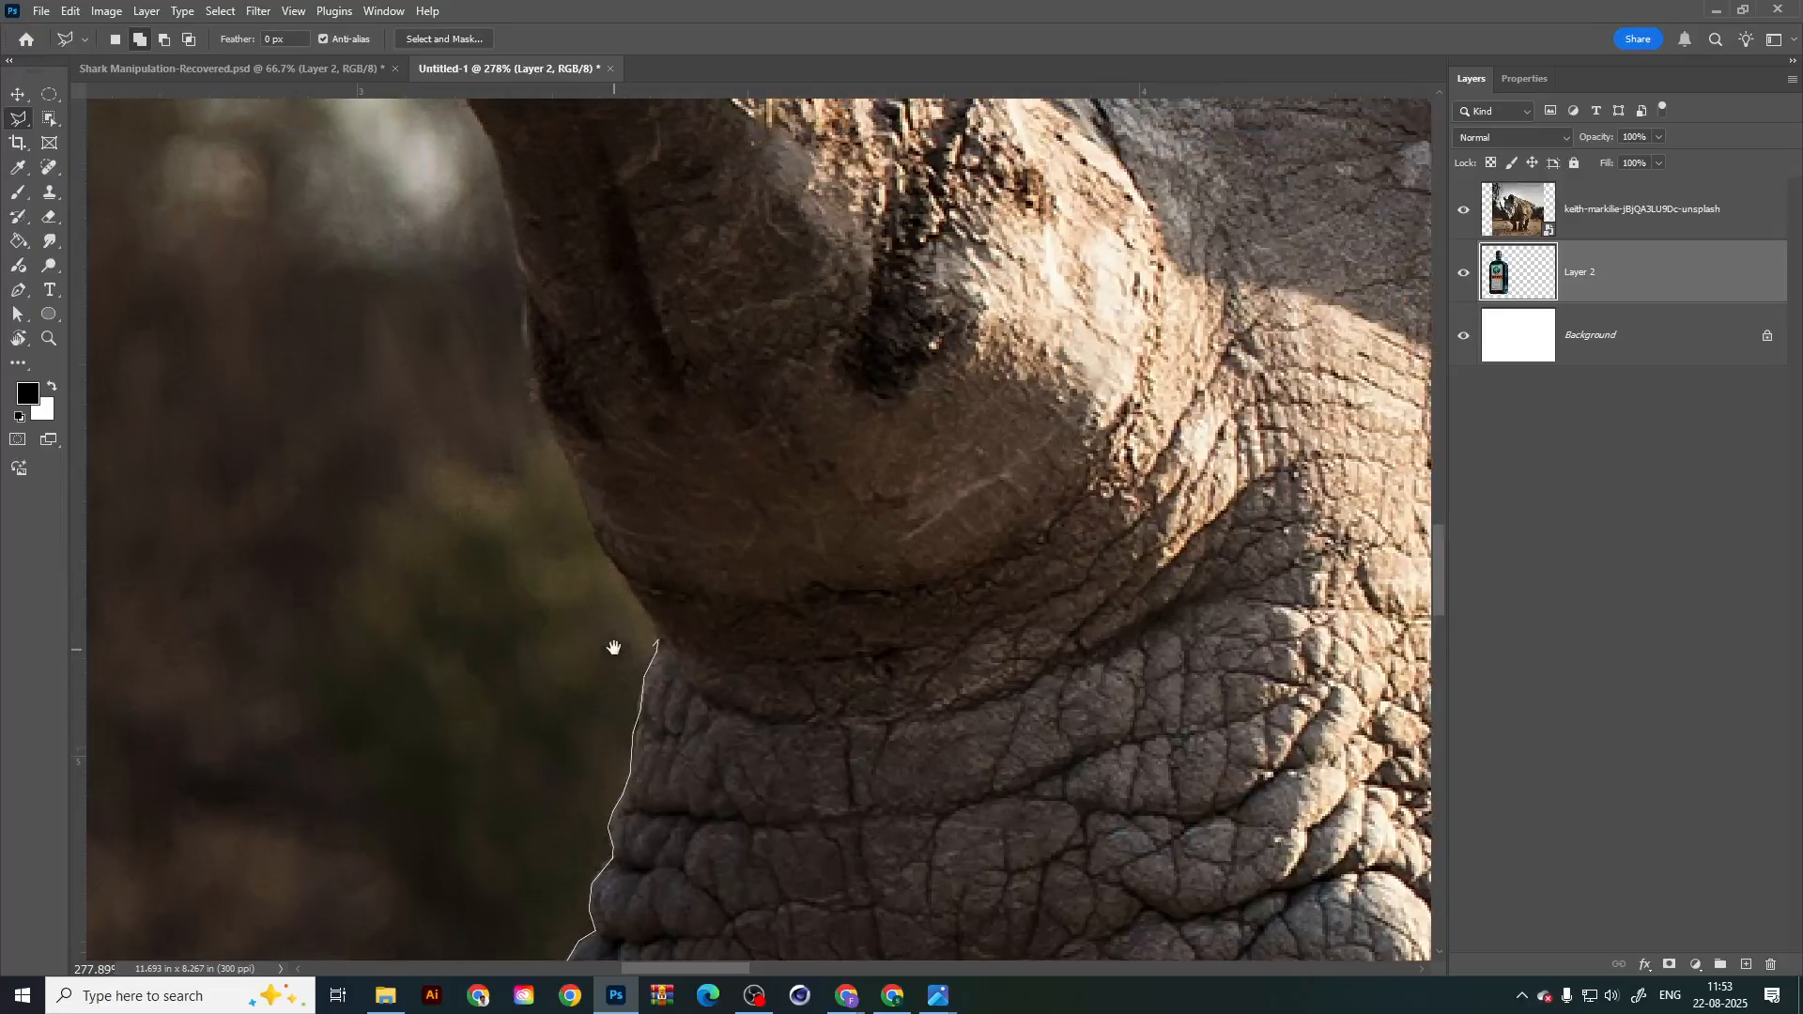
Step: Continue the lasso outline around the swollen base of the front horn, removing a misplaced point along the way
click(582, 514)
click(547, 410)
drag(479, 374, 621, 609)
key(BackSpace)
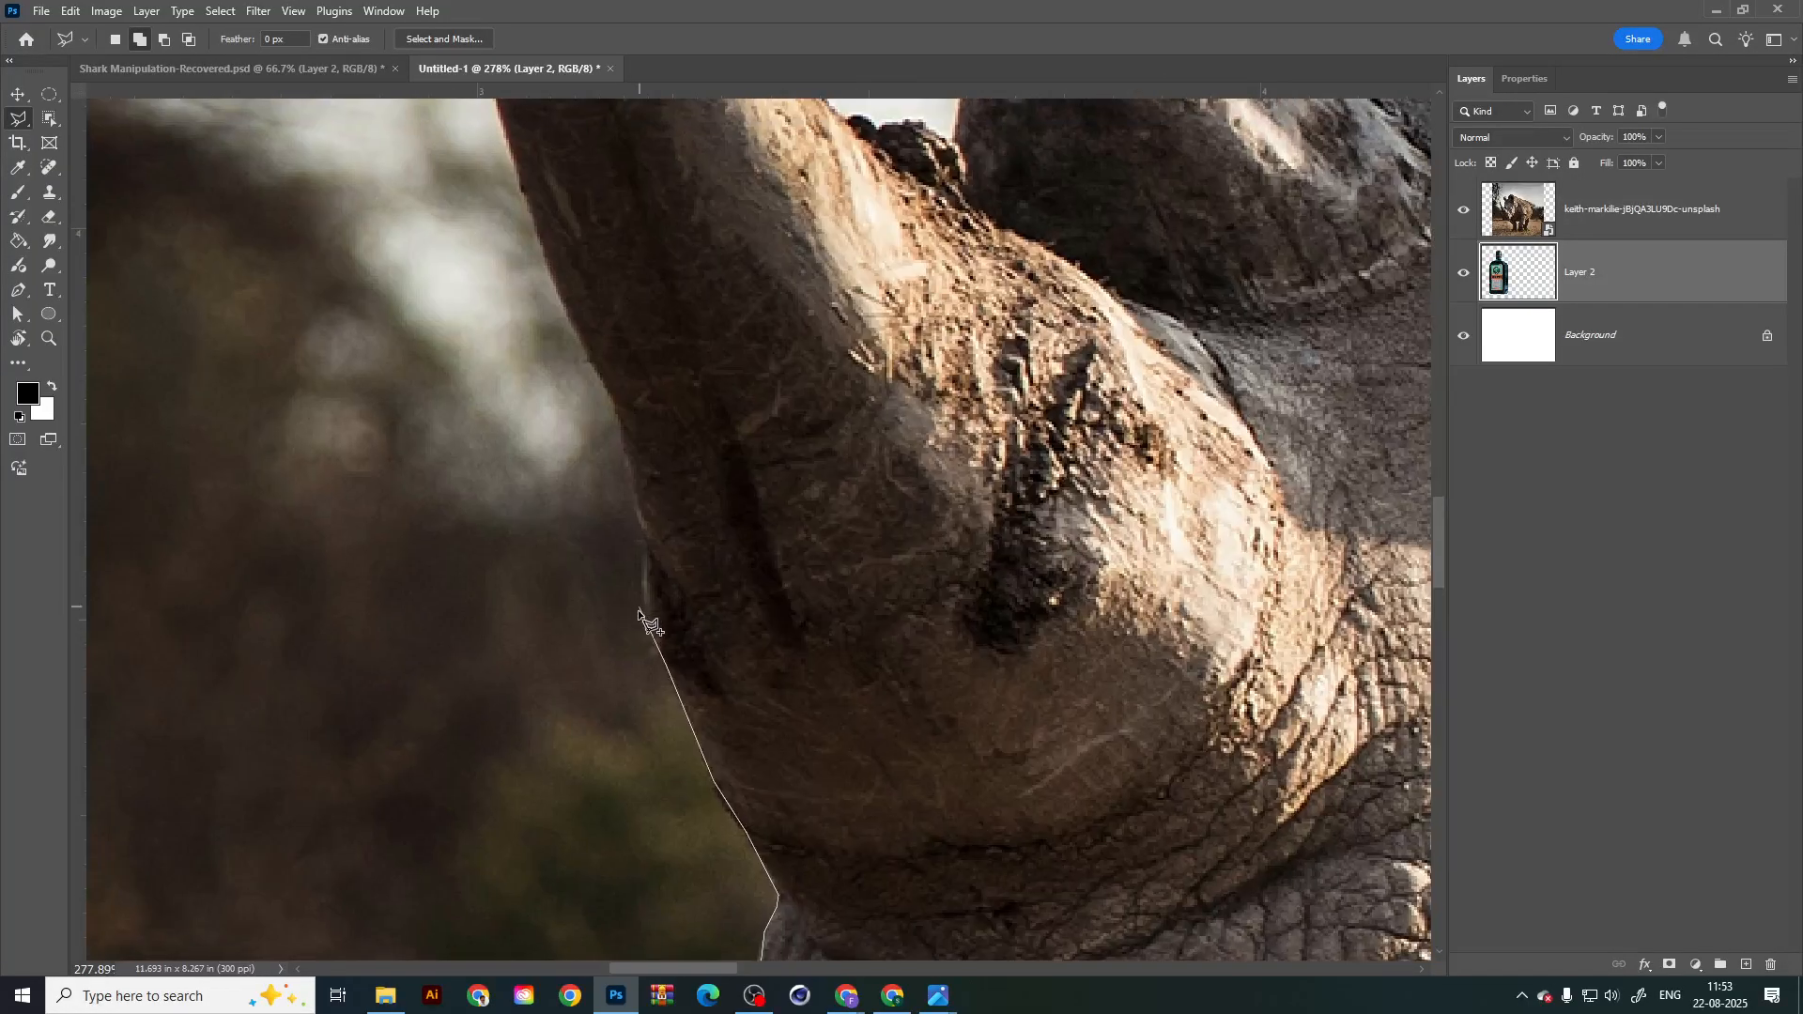
click(668, 665)
click(651, 617)
drag(635, 597, 691, 703)
click(704, 647)
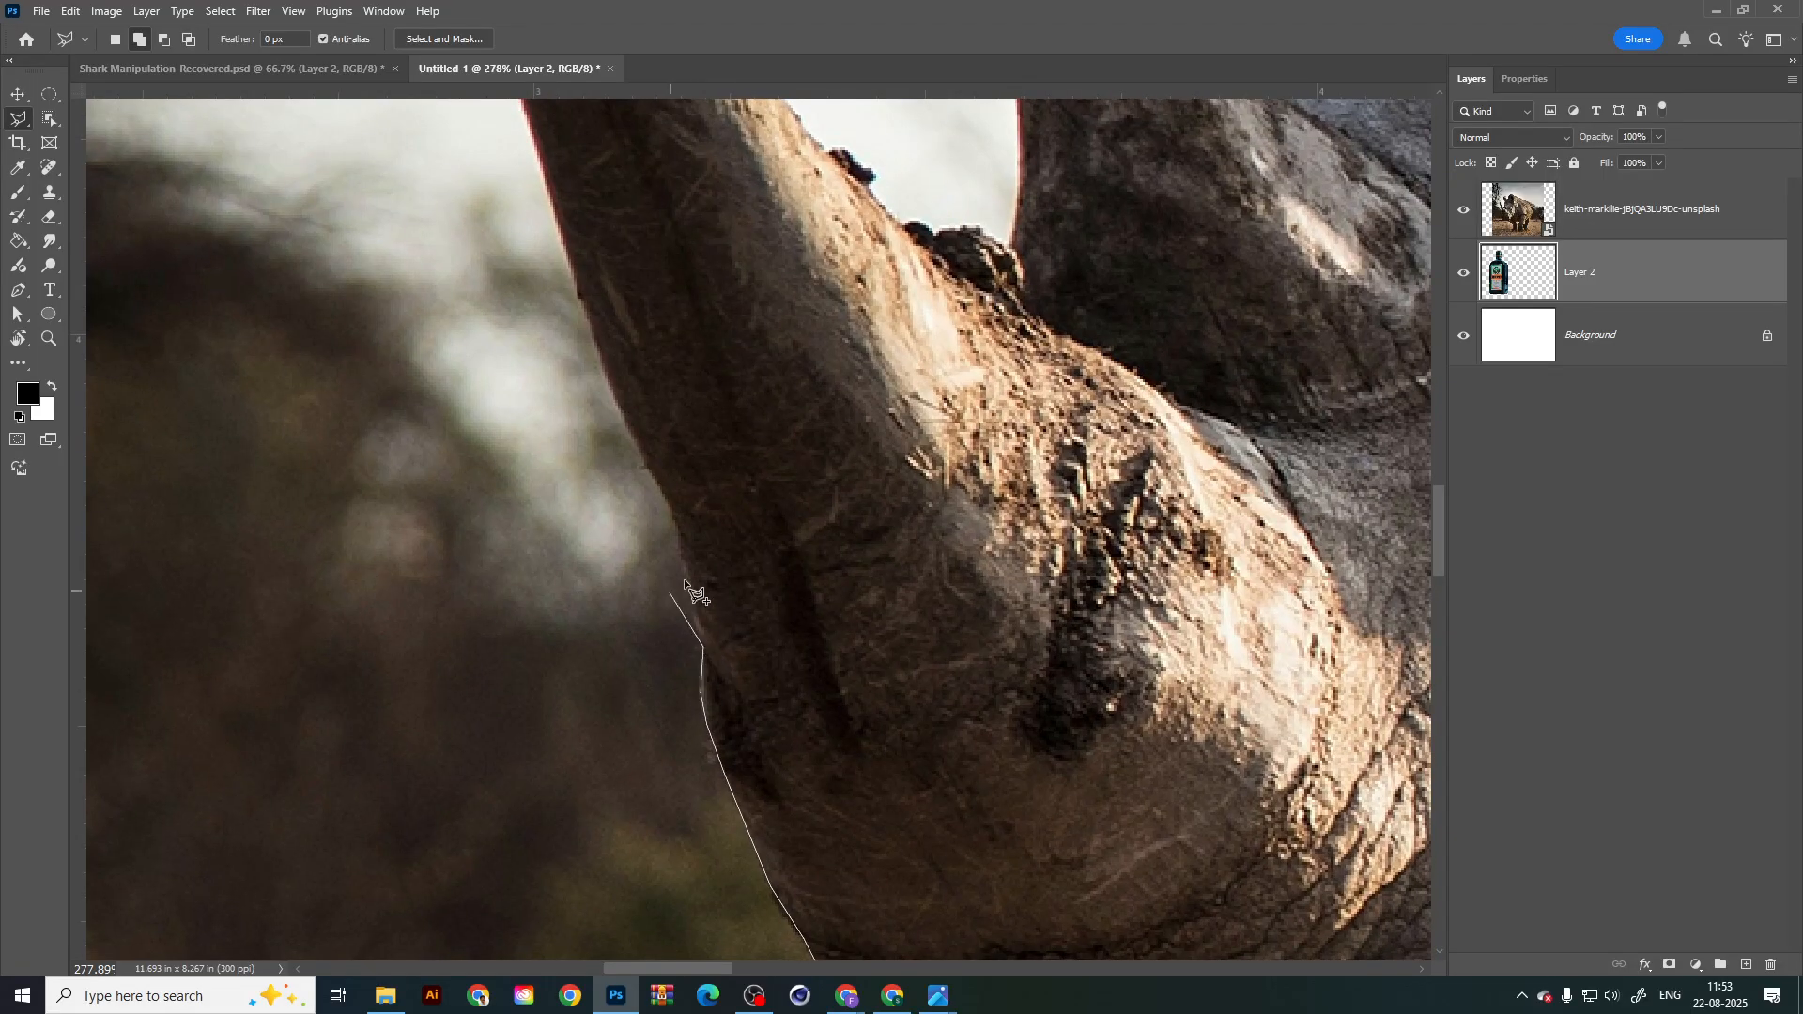
Step: Trace the lasso outline up the lower outer edge of the front horn to about its midpoint
drag(663, 524, 717, 609)
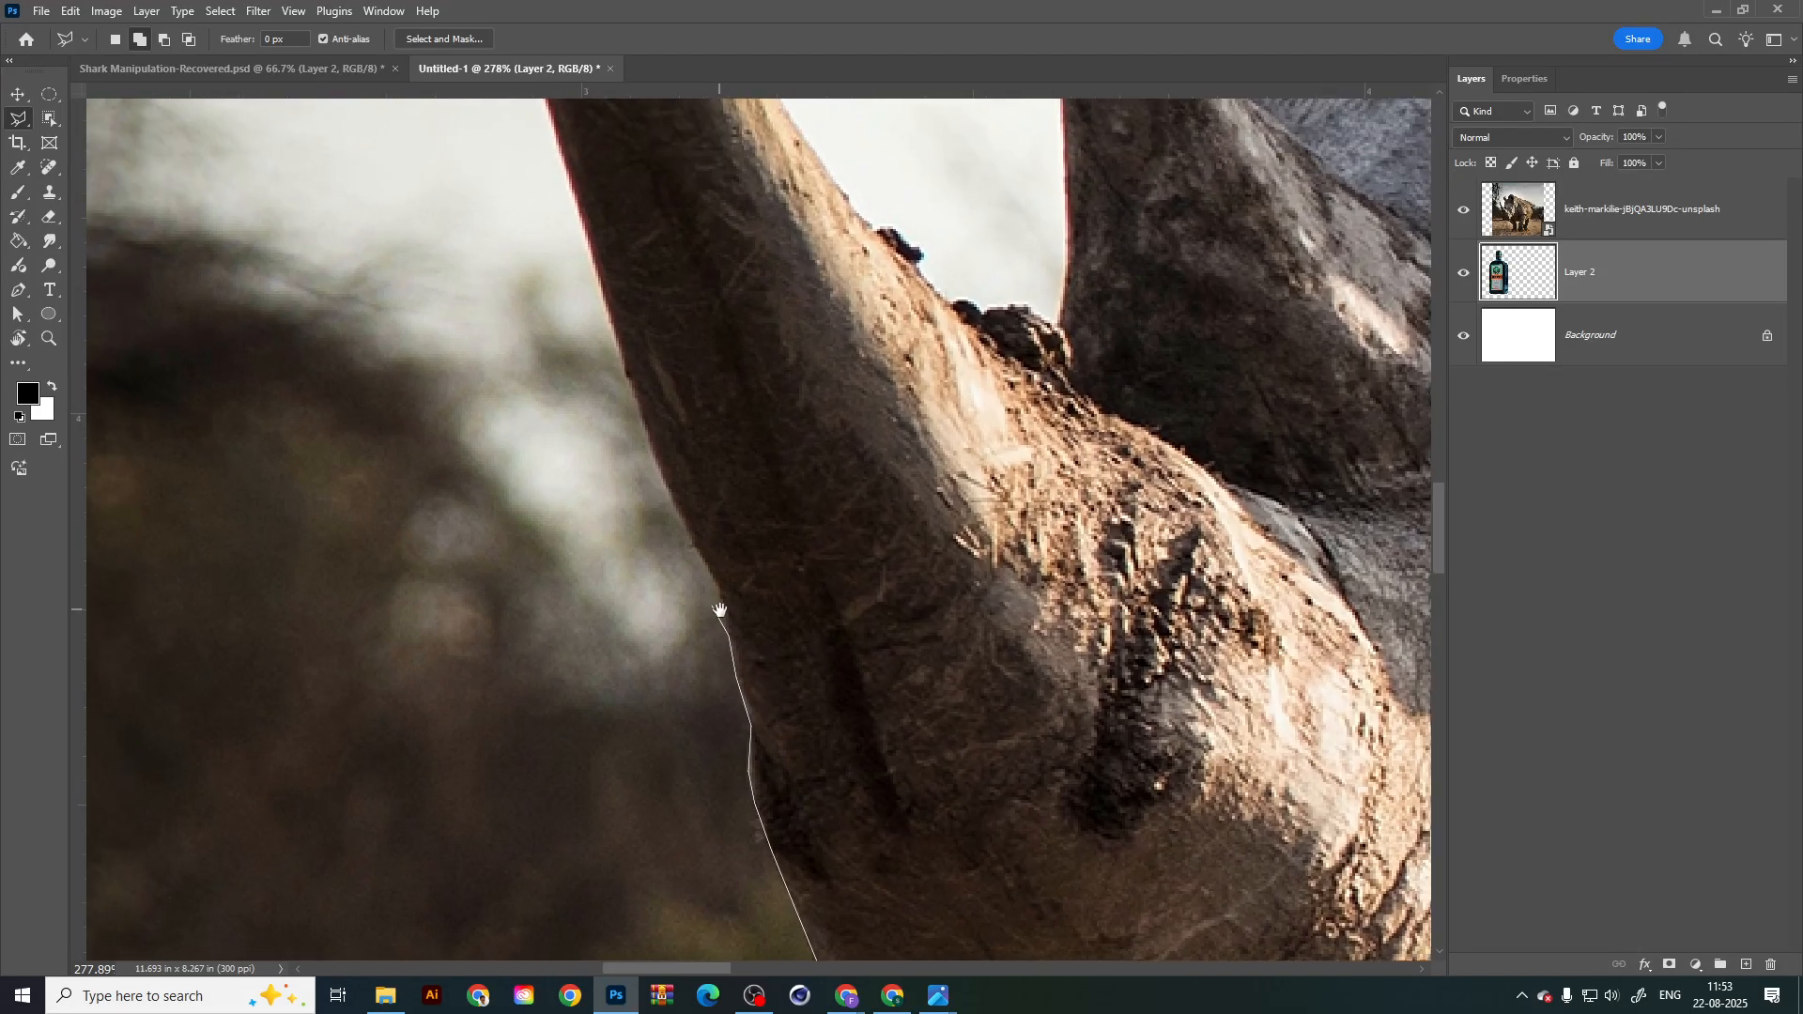
drag(650, 498, 736, 655)
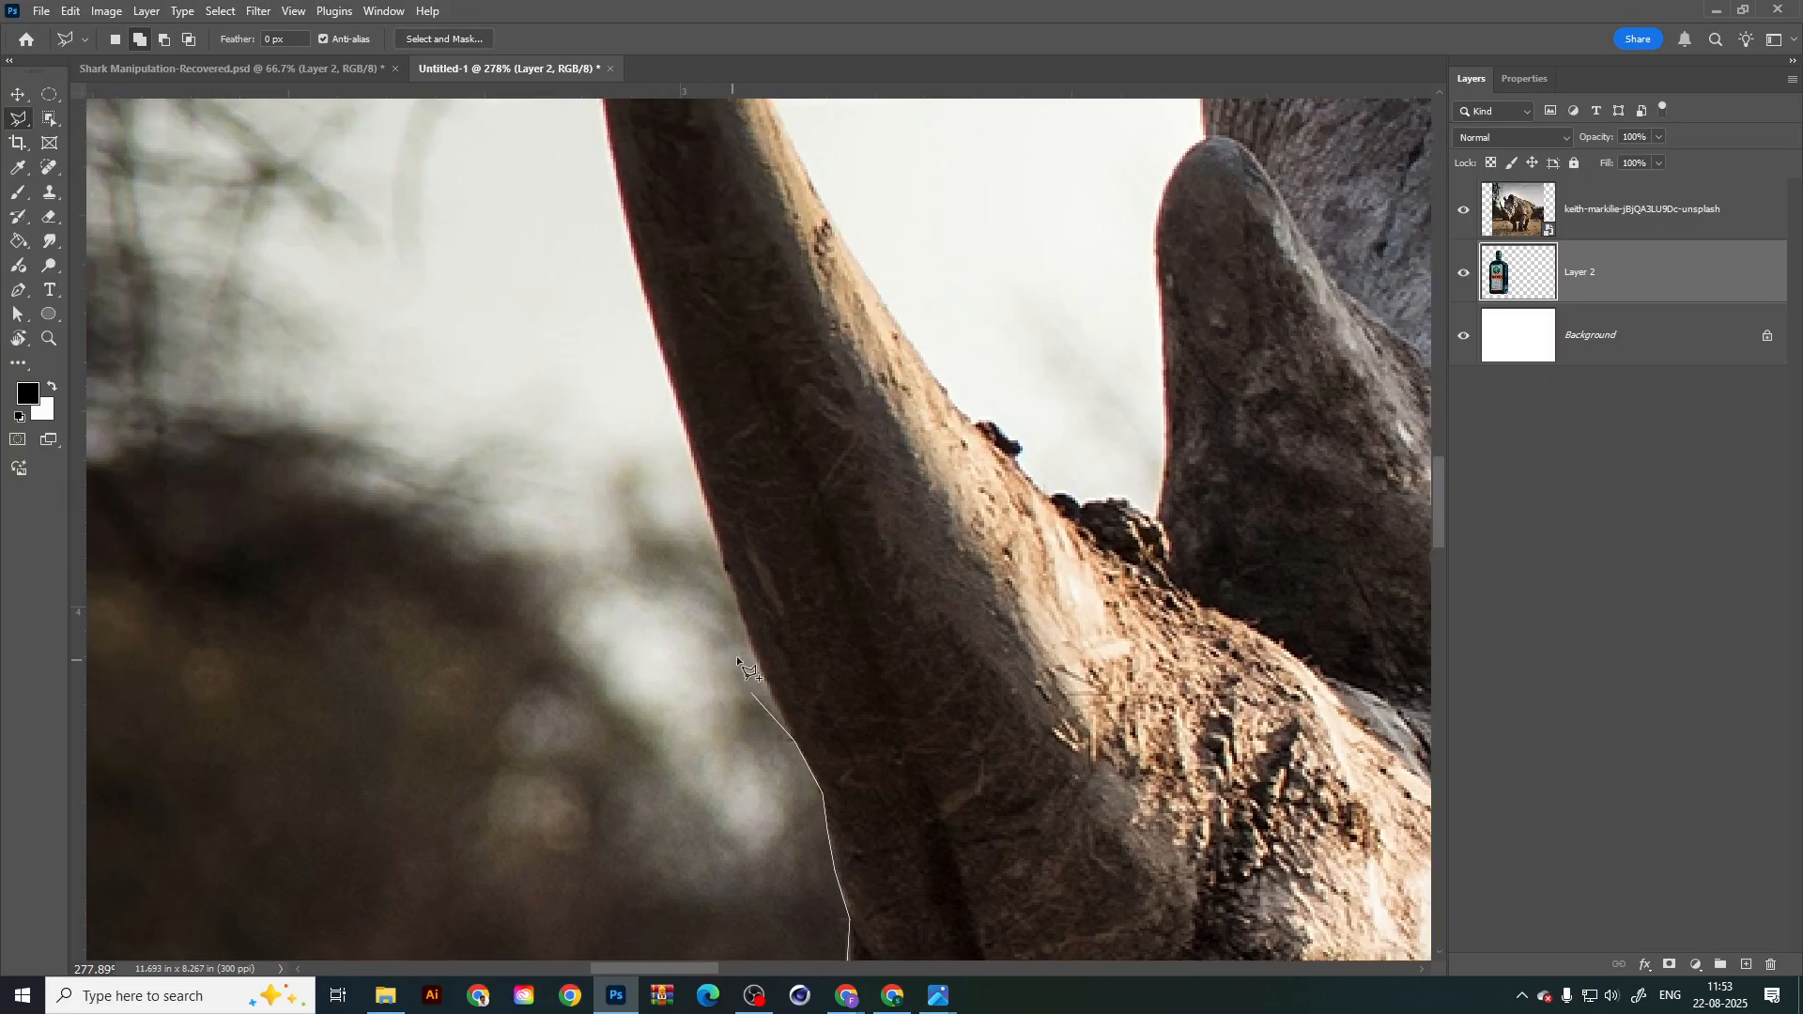
click(748, 641)
click(700, 482)
mouse_move(699, 481)
mouse_down()
mouse_move(721, 640)
mouse_move(794, 776)
mouse_up()
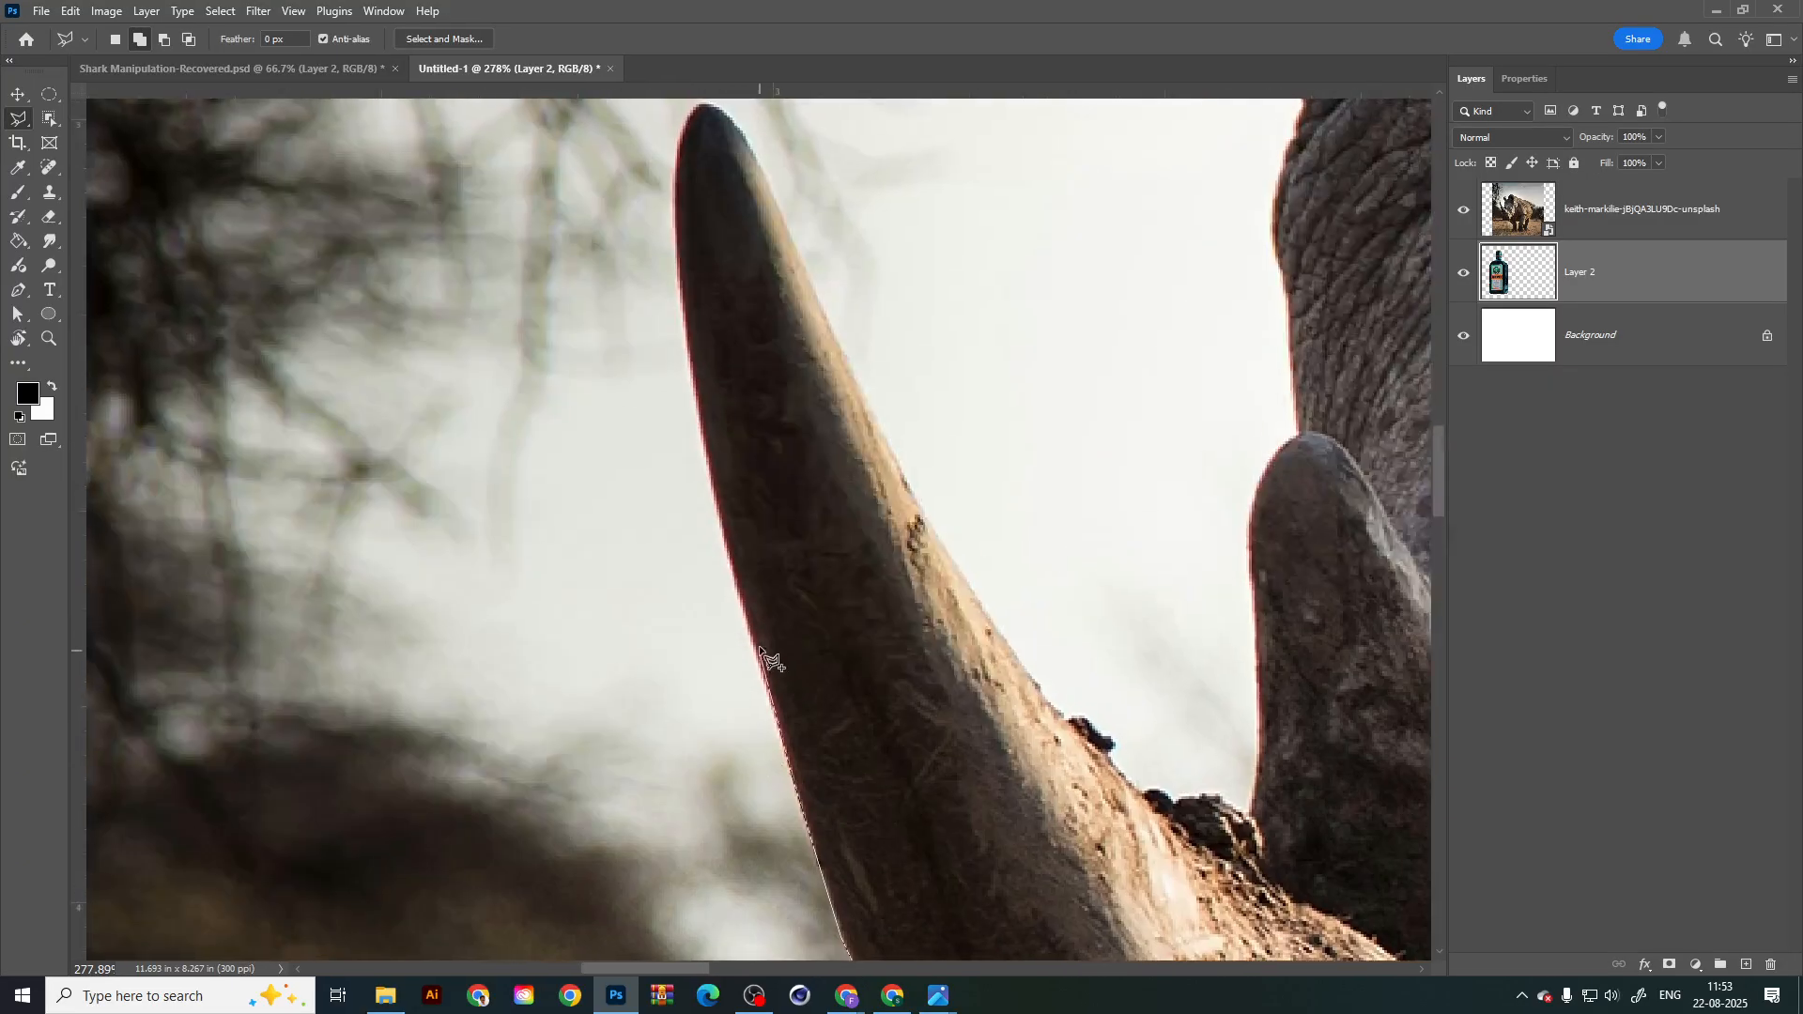
click(749, 630)
drag(674, 596, 717, 664)
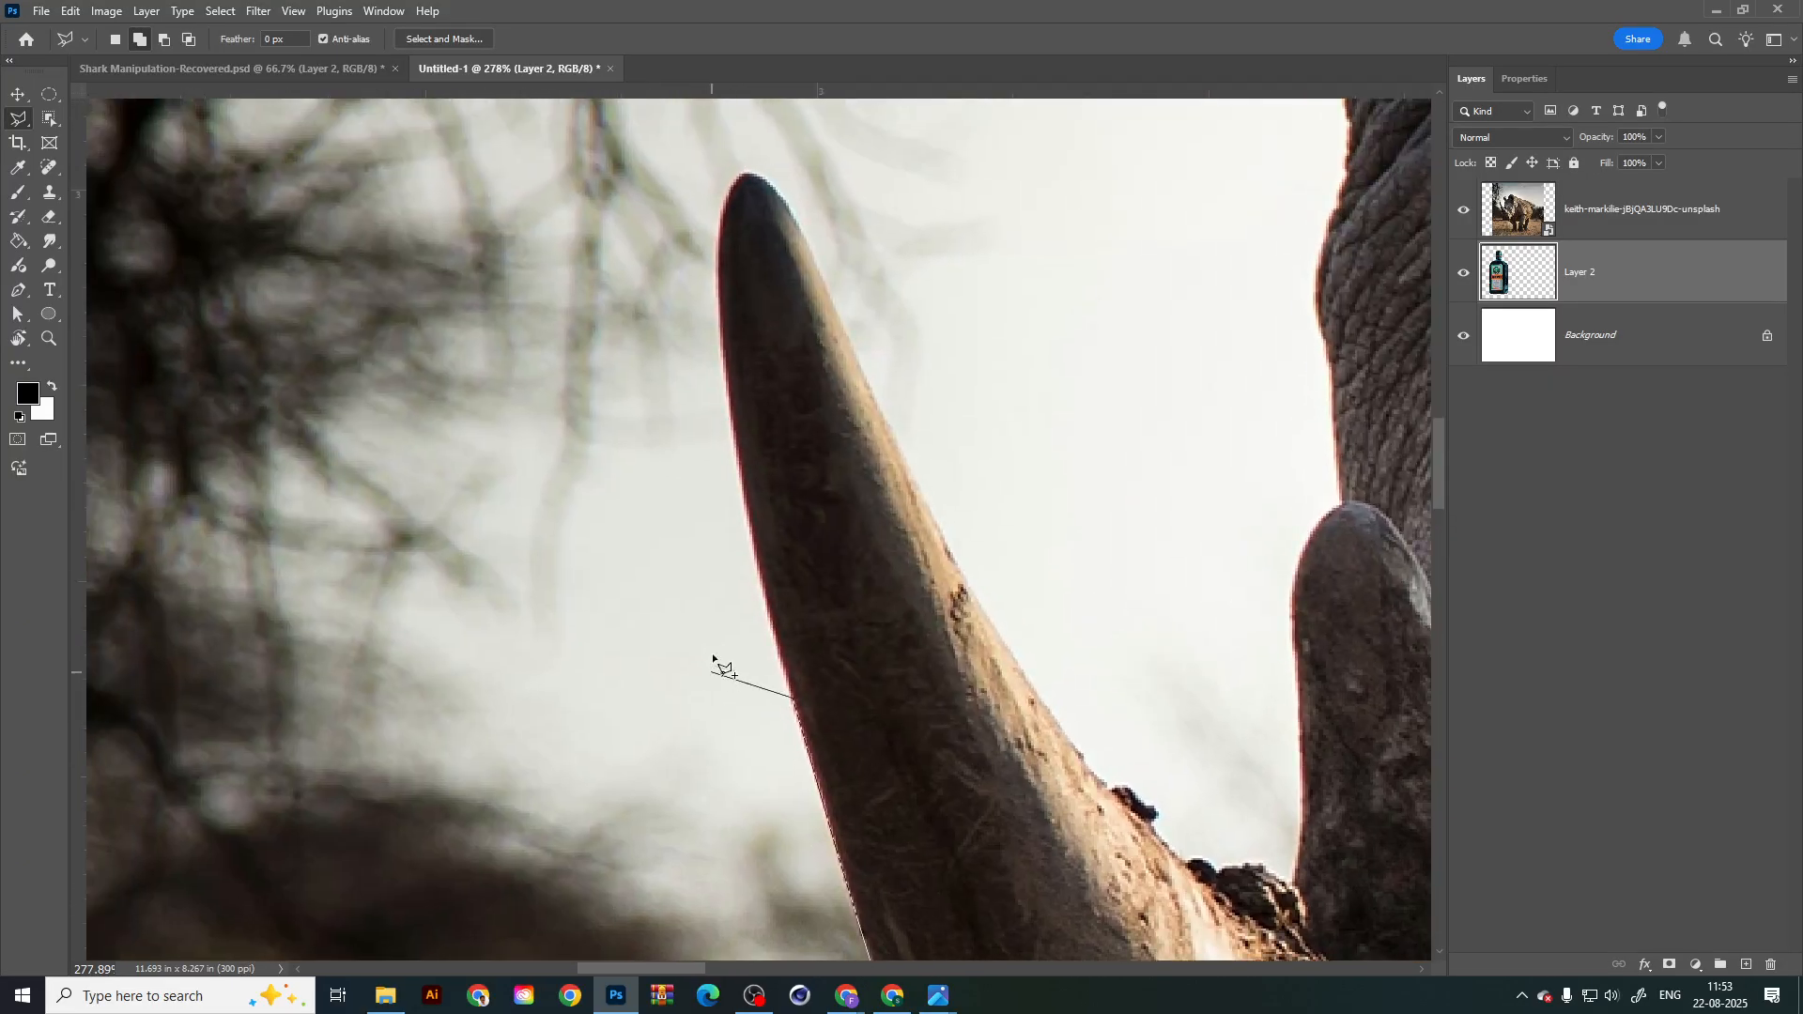
Step: Continue the lasso outline up the remaining outer edge of the front horn and over its tip
click(754, 533)
drag(669, 467, 797, 737)
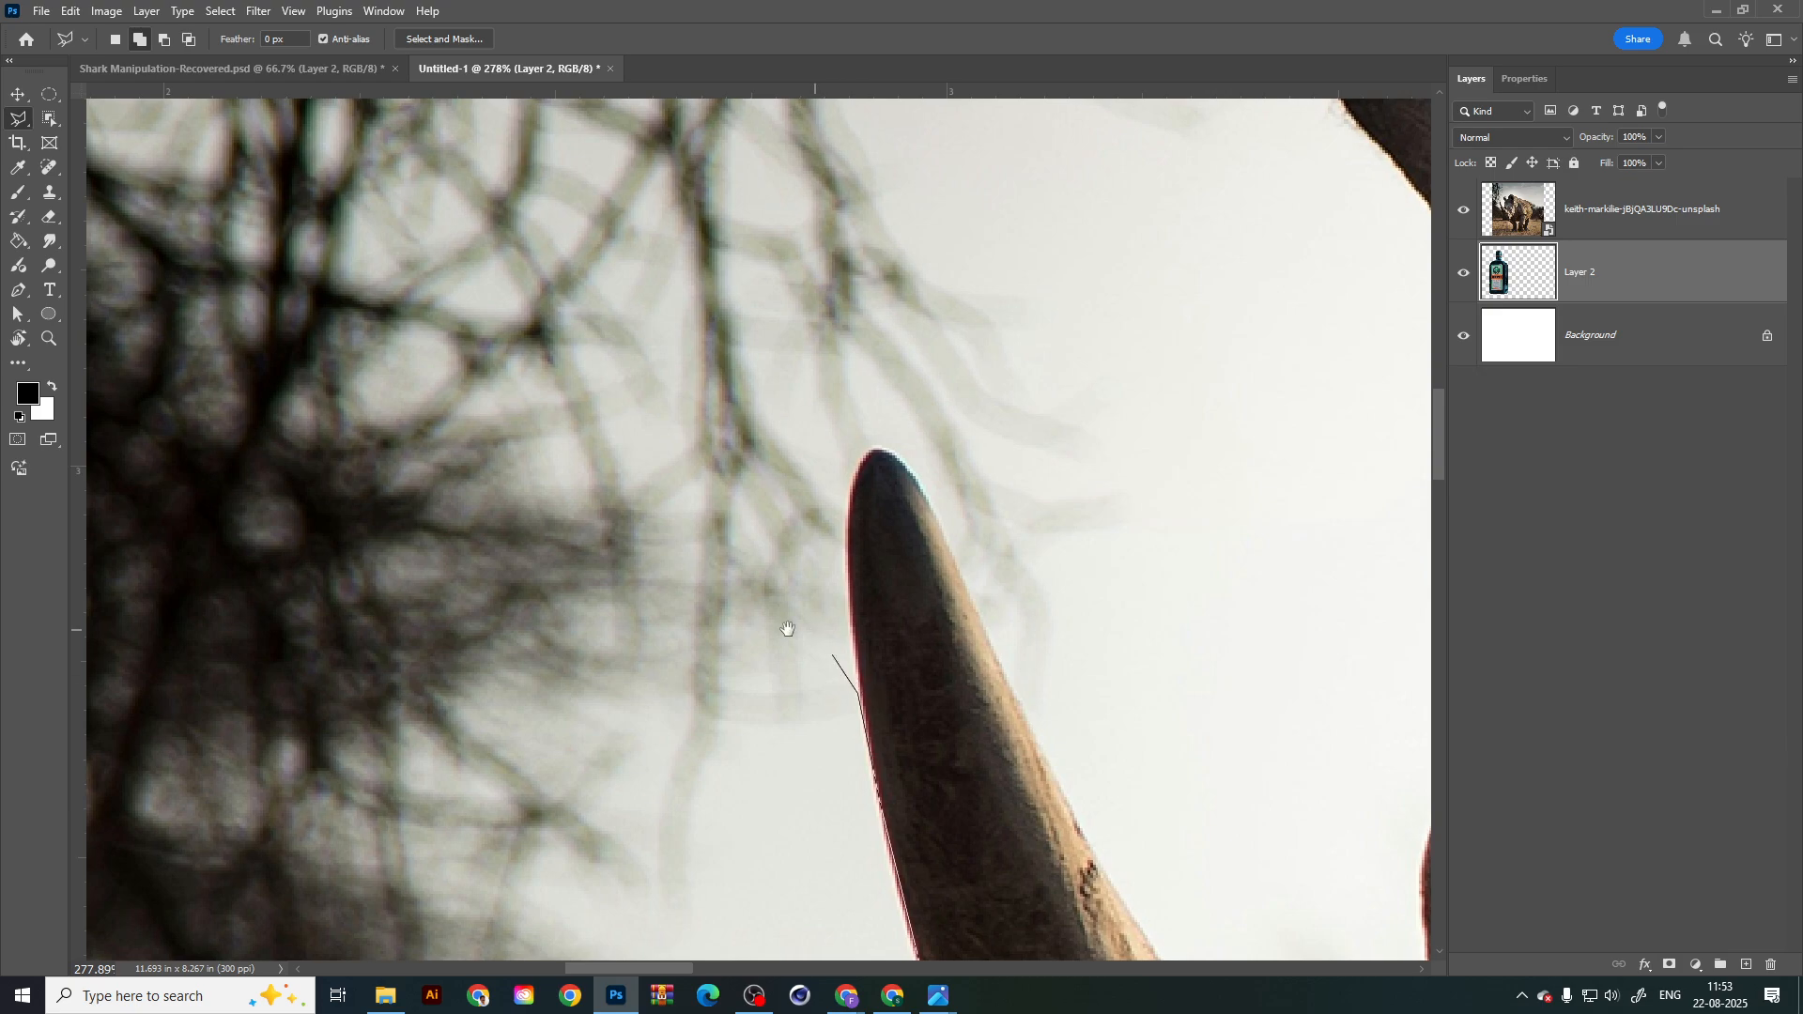
drag(786, 628, 741, 599)
click(805, 555)
click(807, 466)
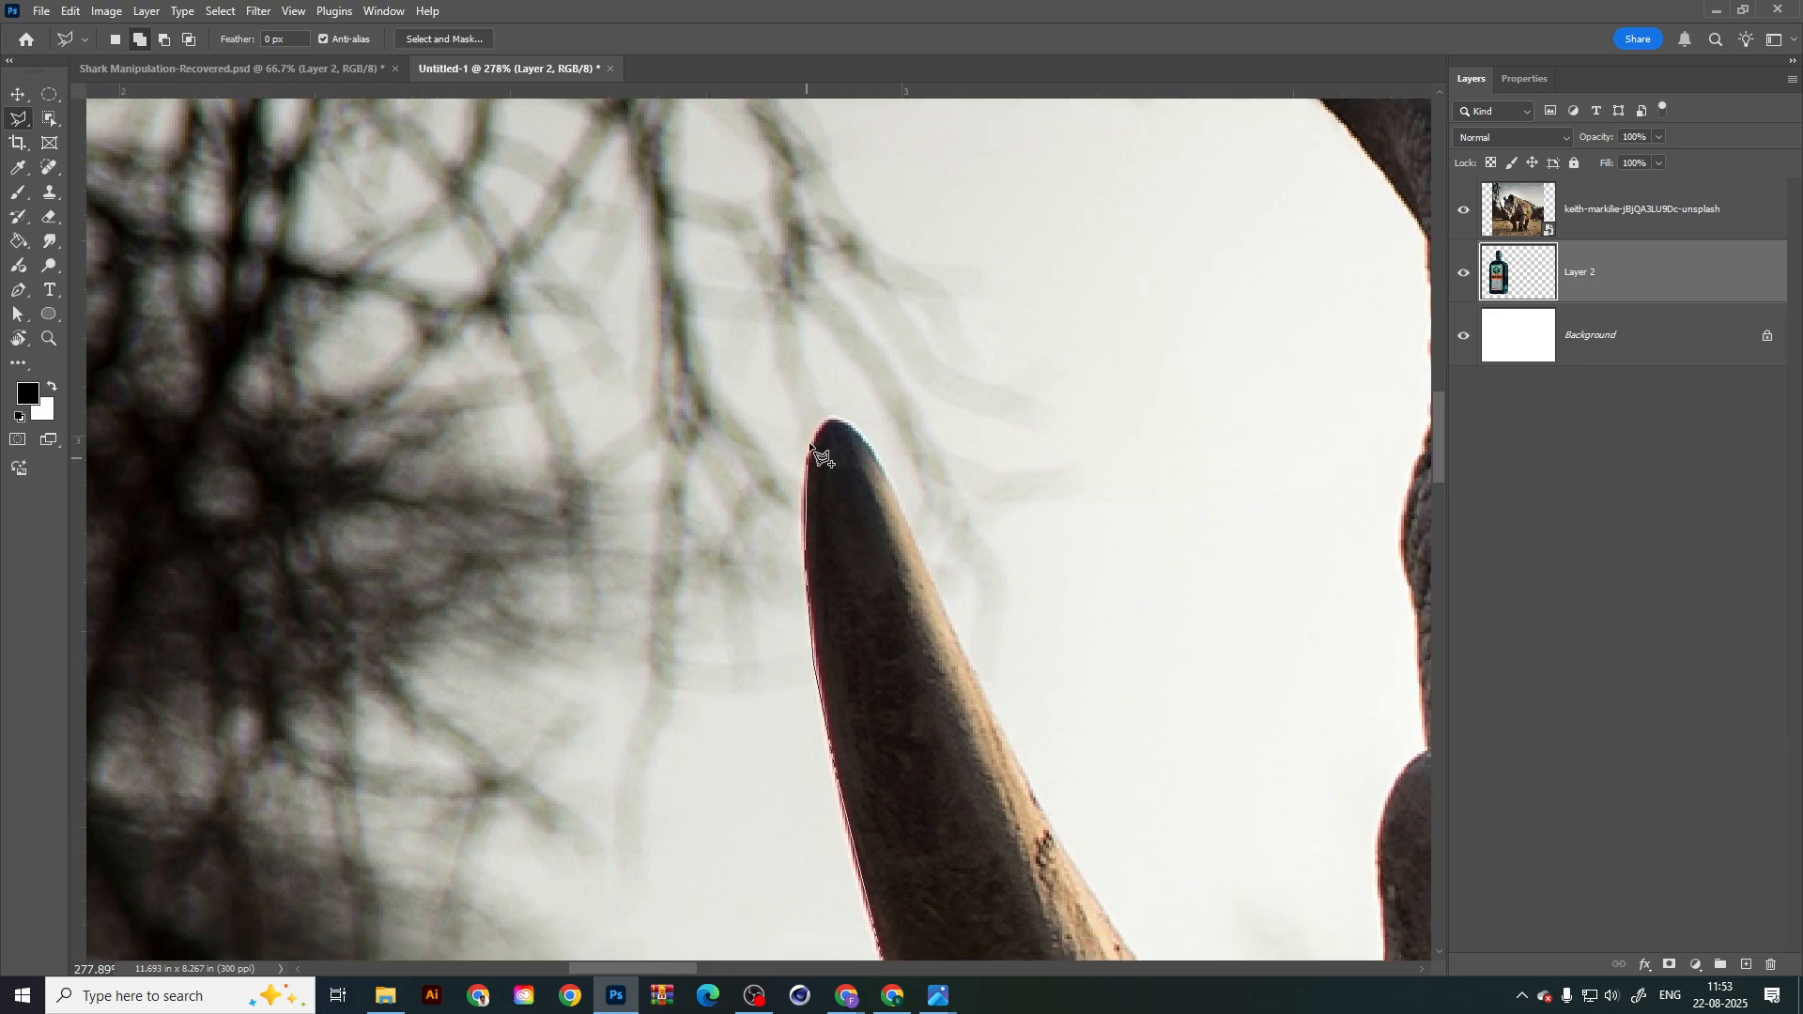
click(819, 421)
click(835, 419)
Step: Trace the lasso outline down the inner edge of the front horn to the notch before the second horn
drag(1014, 699, 697, 462)
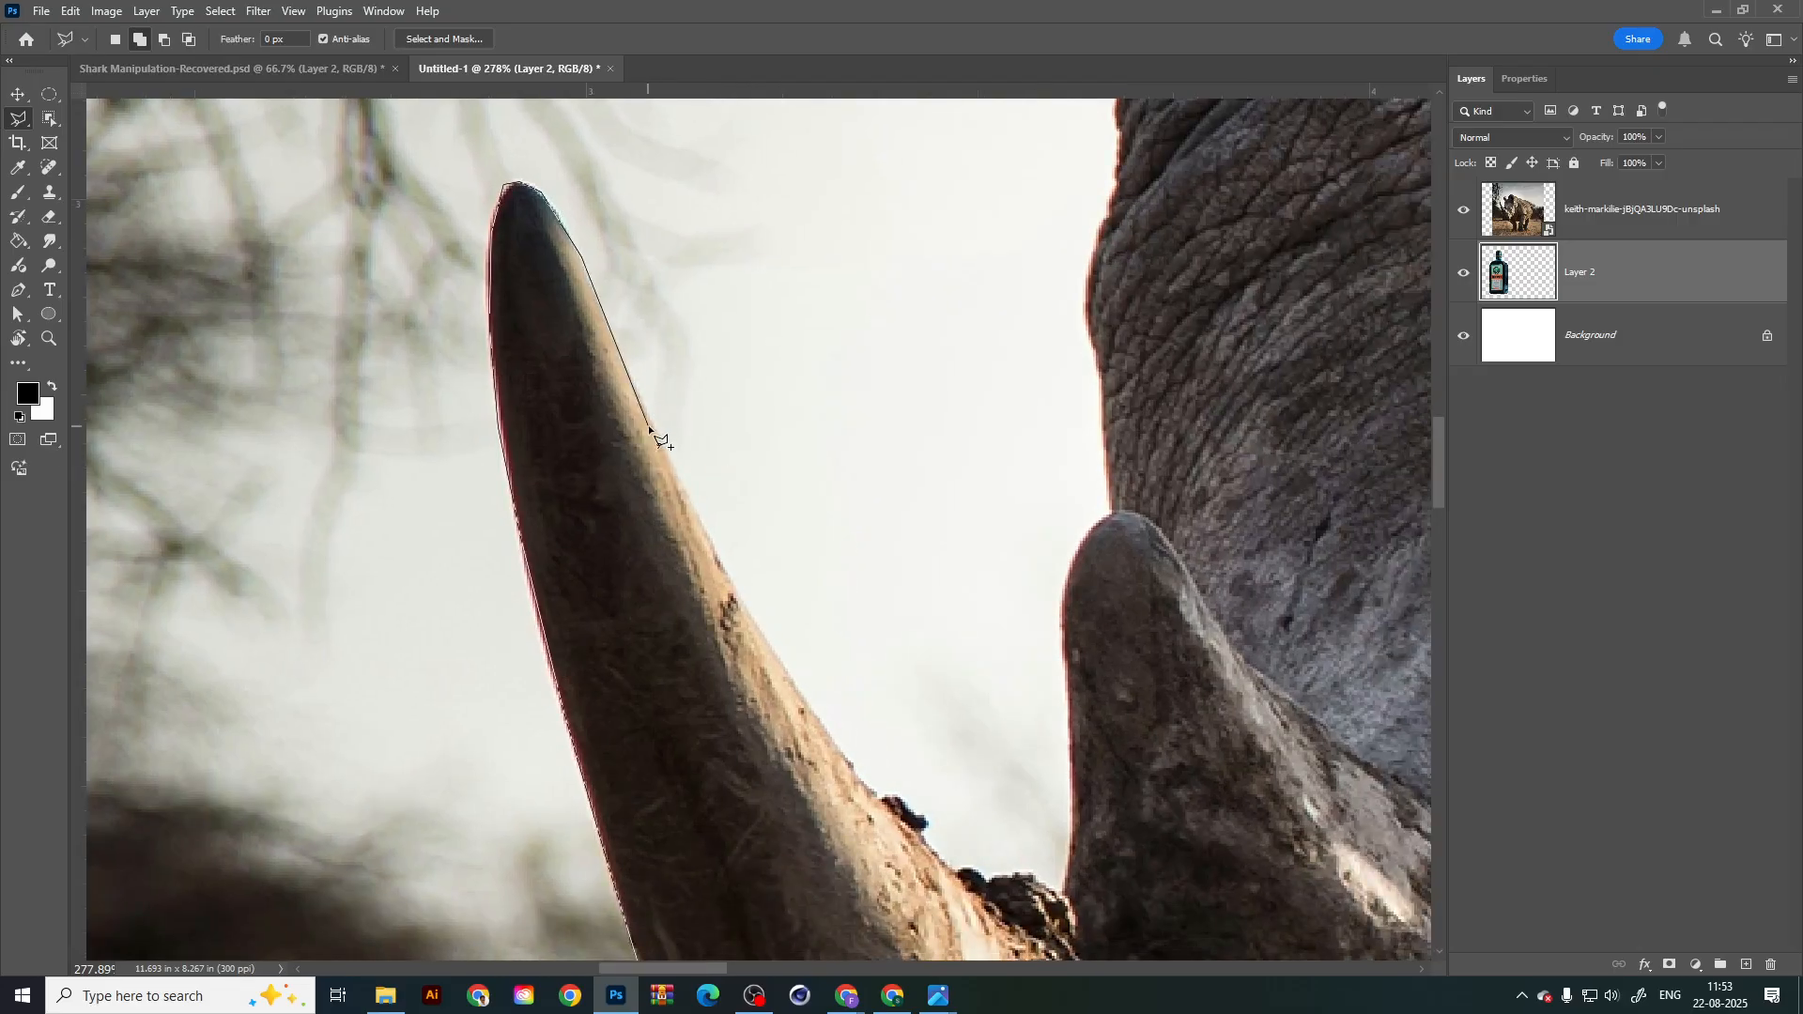
click(654, 430)
click(753, 611)
click(843, 757)
click(955, 868)
click(1002, 909)
click(1049, 921)
Step: Trace the lasso outline up the front edge of the second horn to its rounded tip
click(1068, 862)
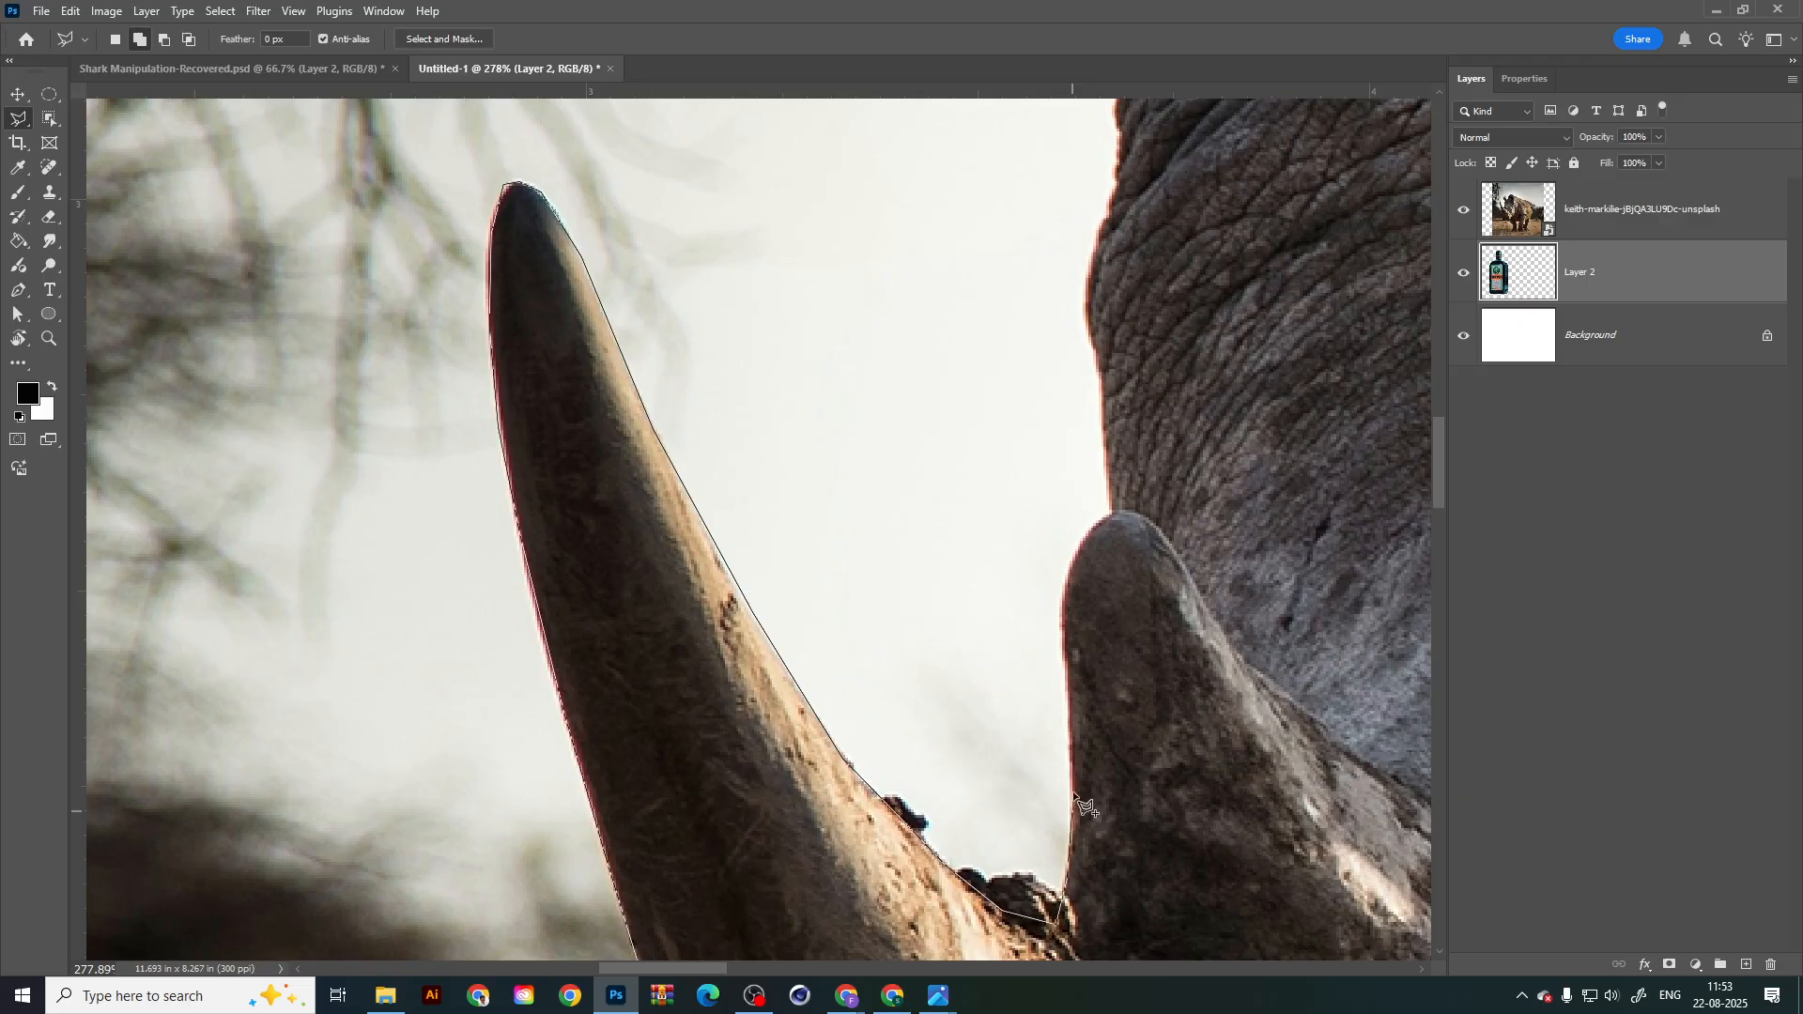
click(1058, 614)
click(1069, 563)
drag(1129, 508, 1016, 660)
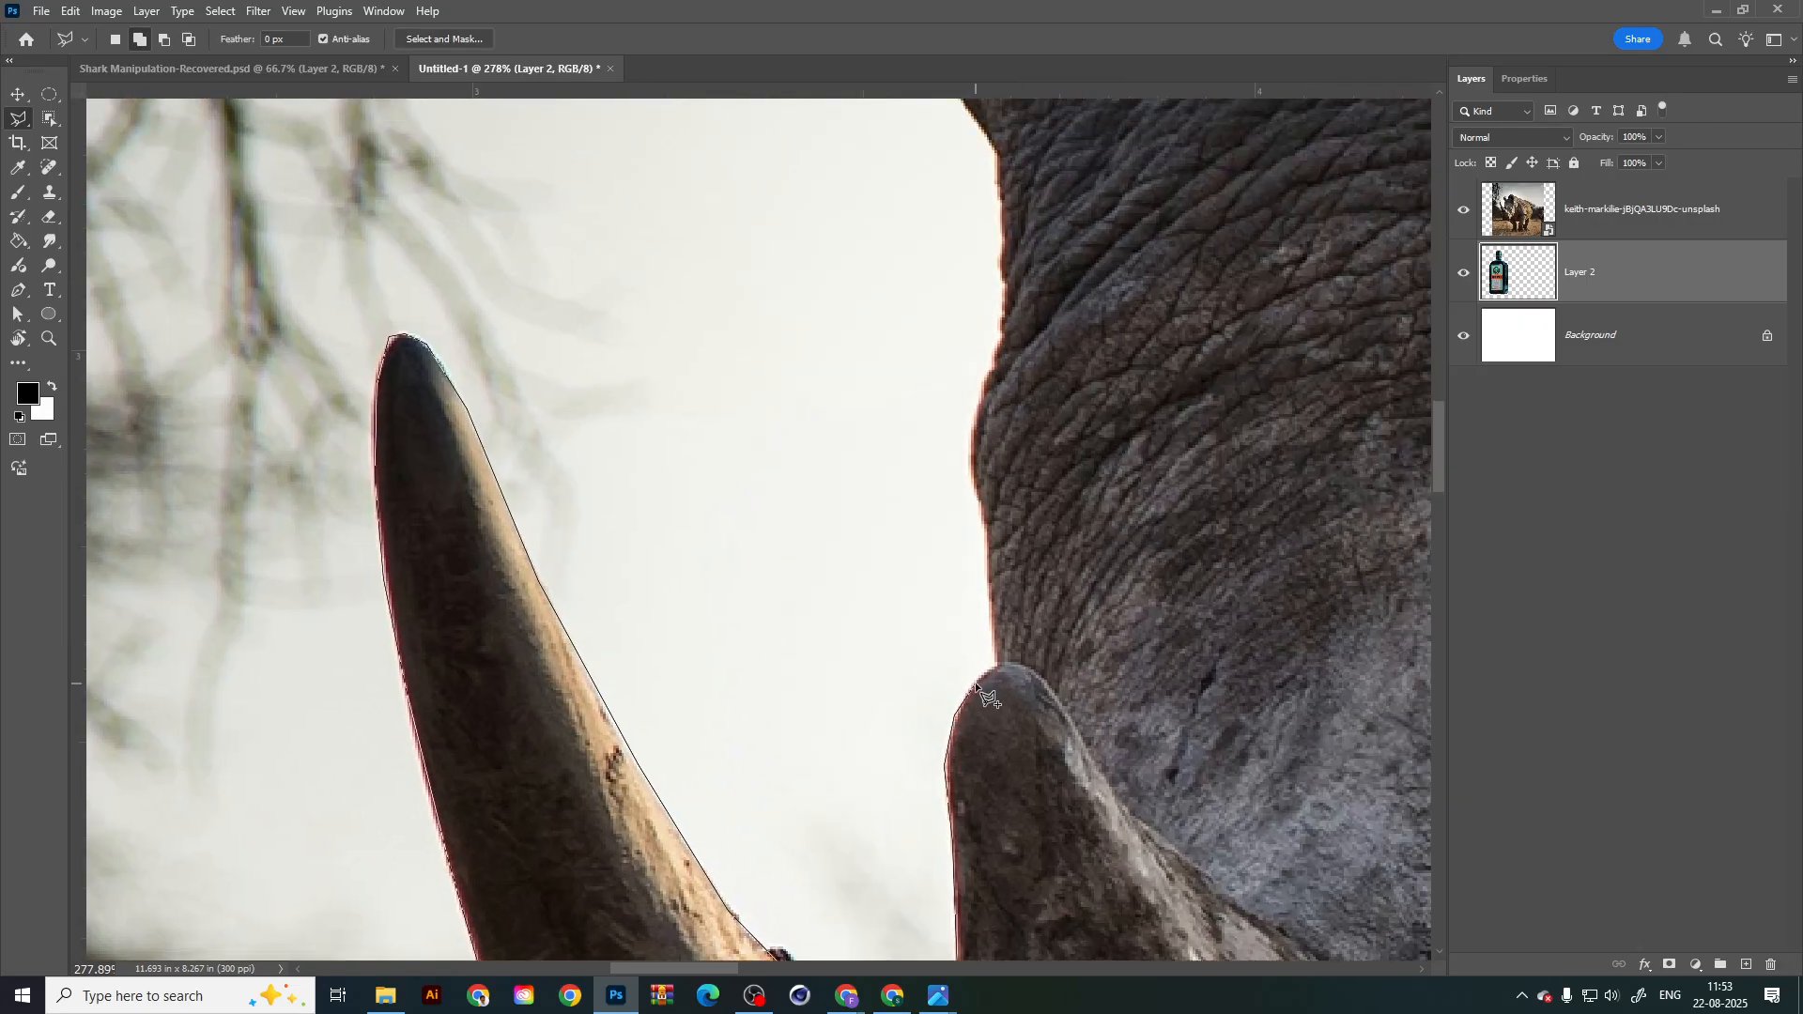
click(994, 666)
drag(1002, 776, 855, 851)
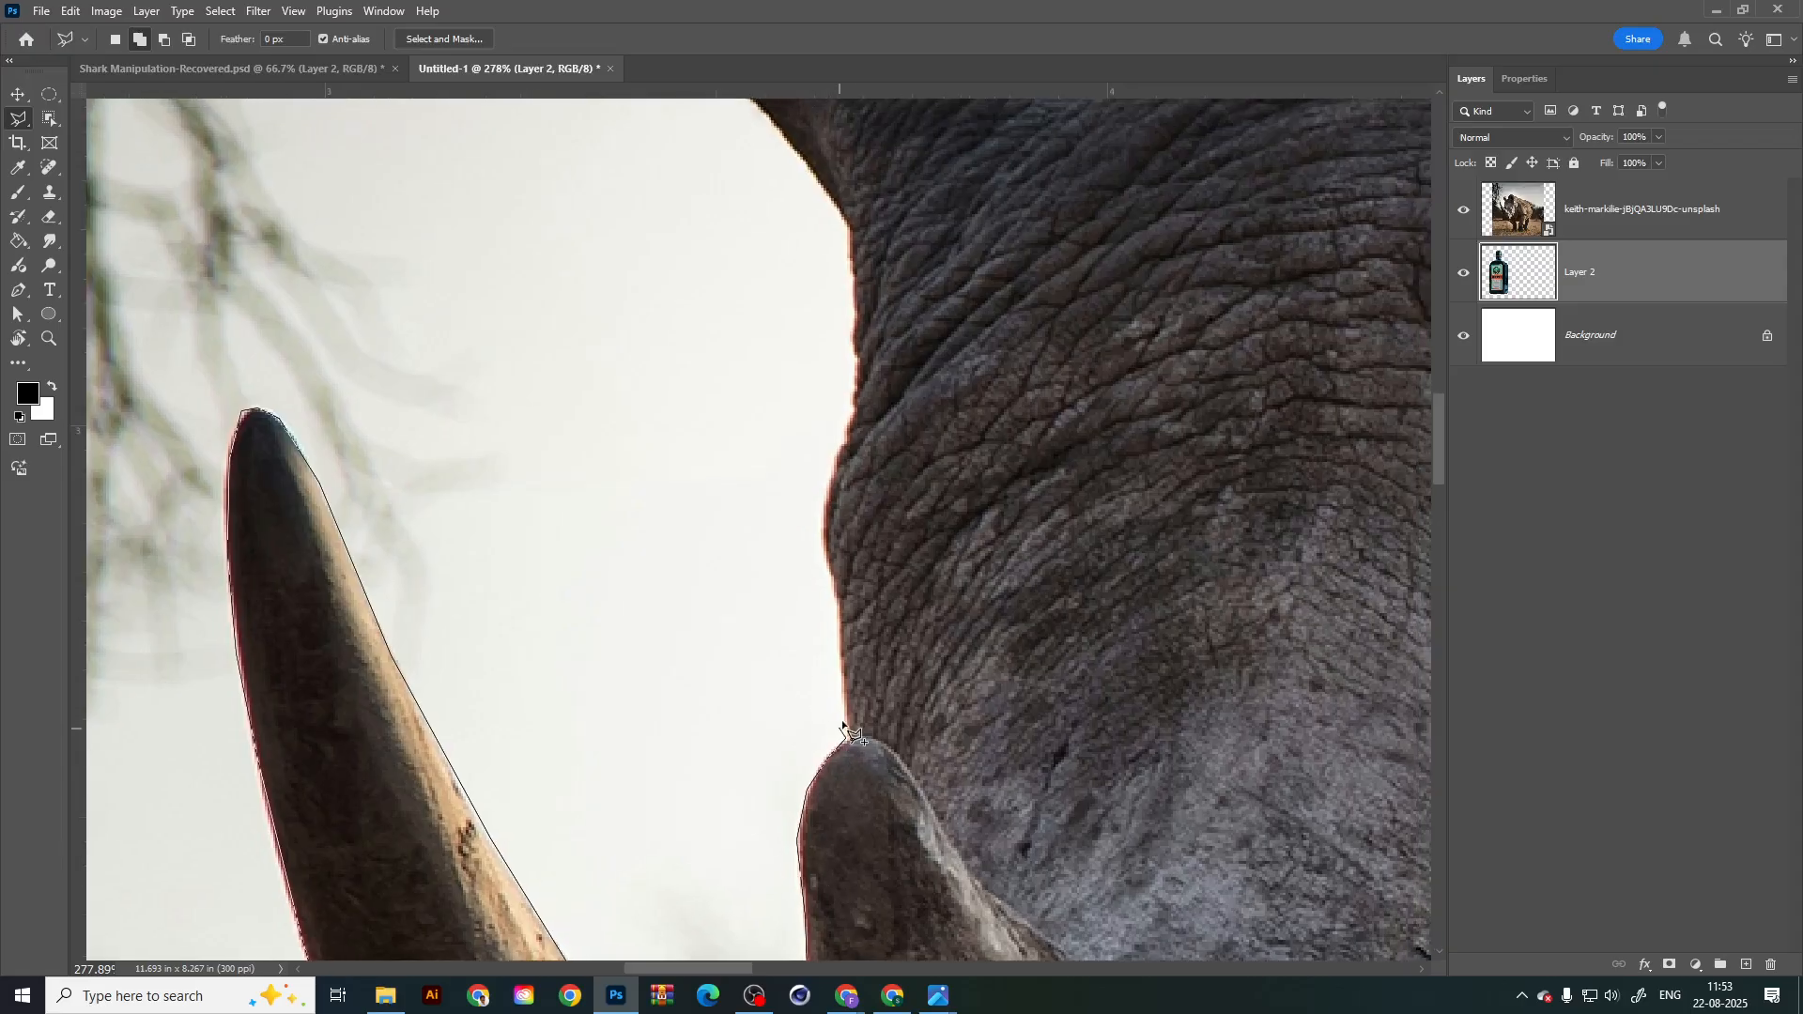
Step: Continue the lasso outline from the second horn up the edge of the forehead towards the far ear
click(838, 601)
click(831, 571)
drag(797, 538, 735, 637)
click(759, 625)
click(779, 554)
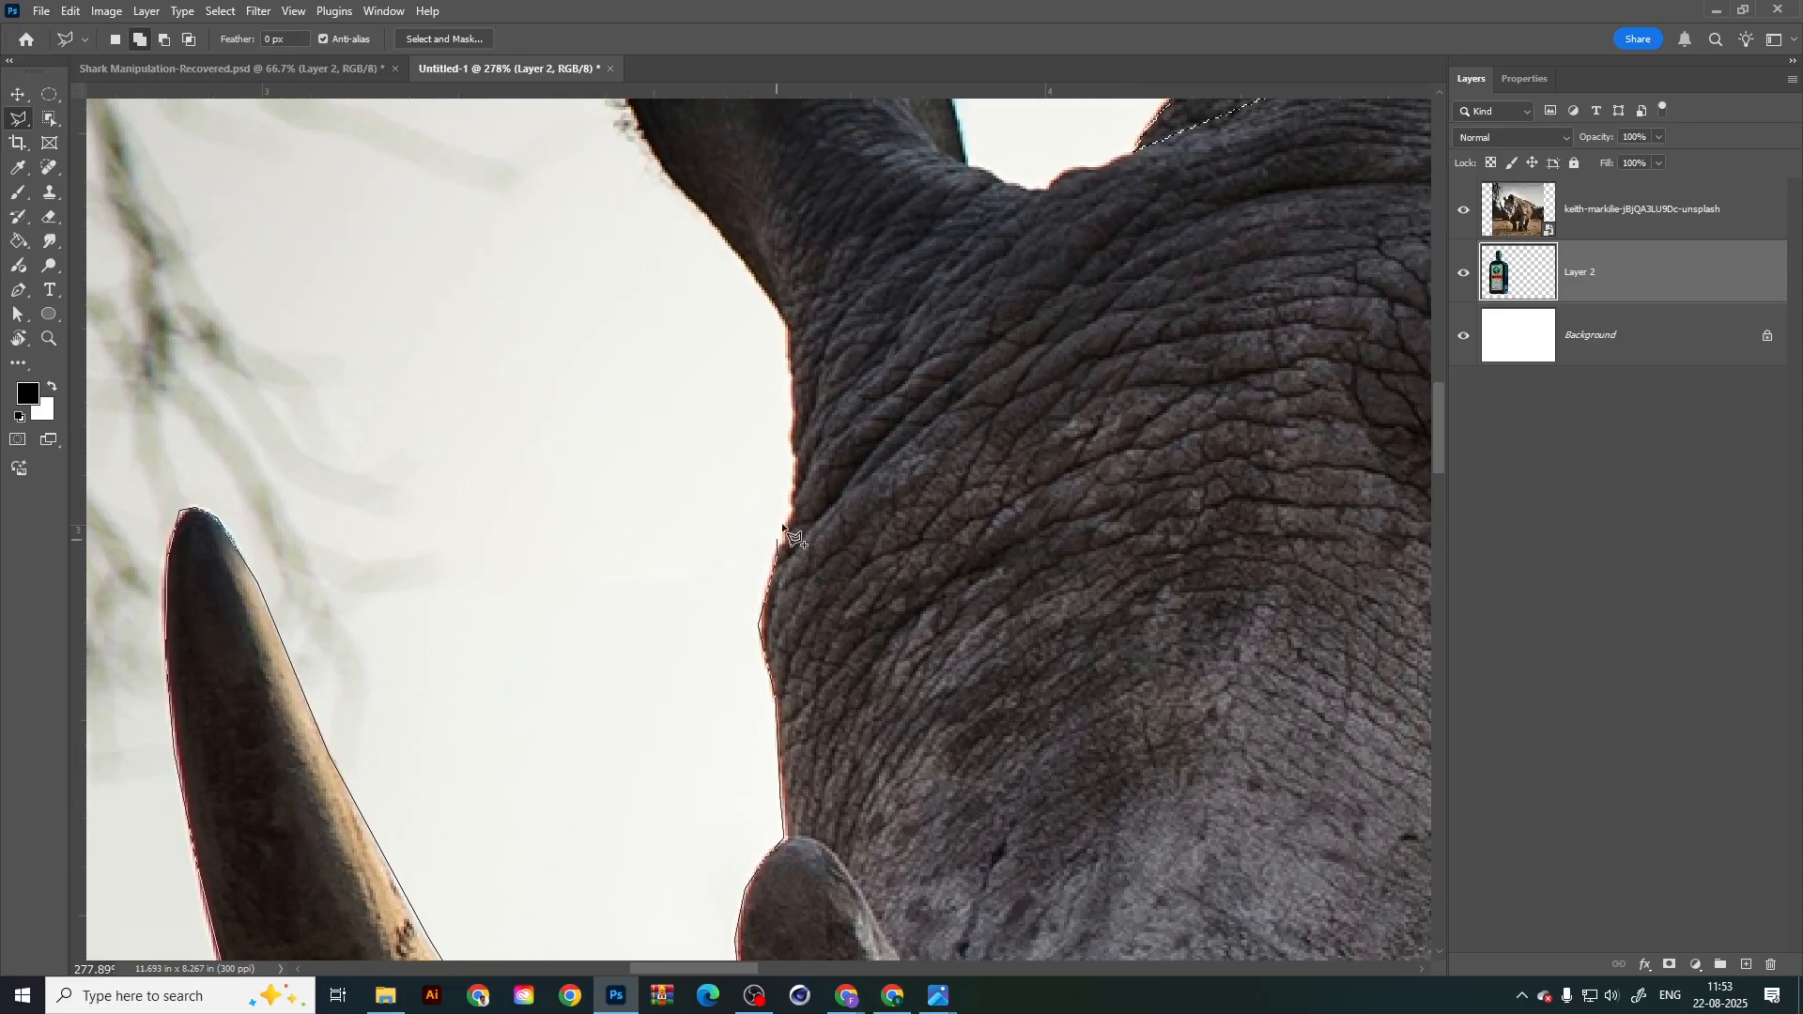
drag(791, 427, 835, 764)
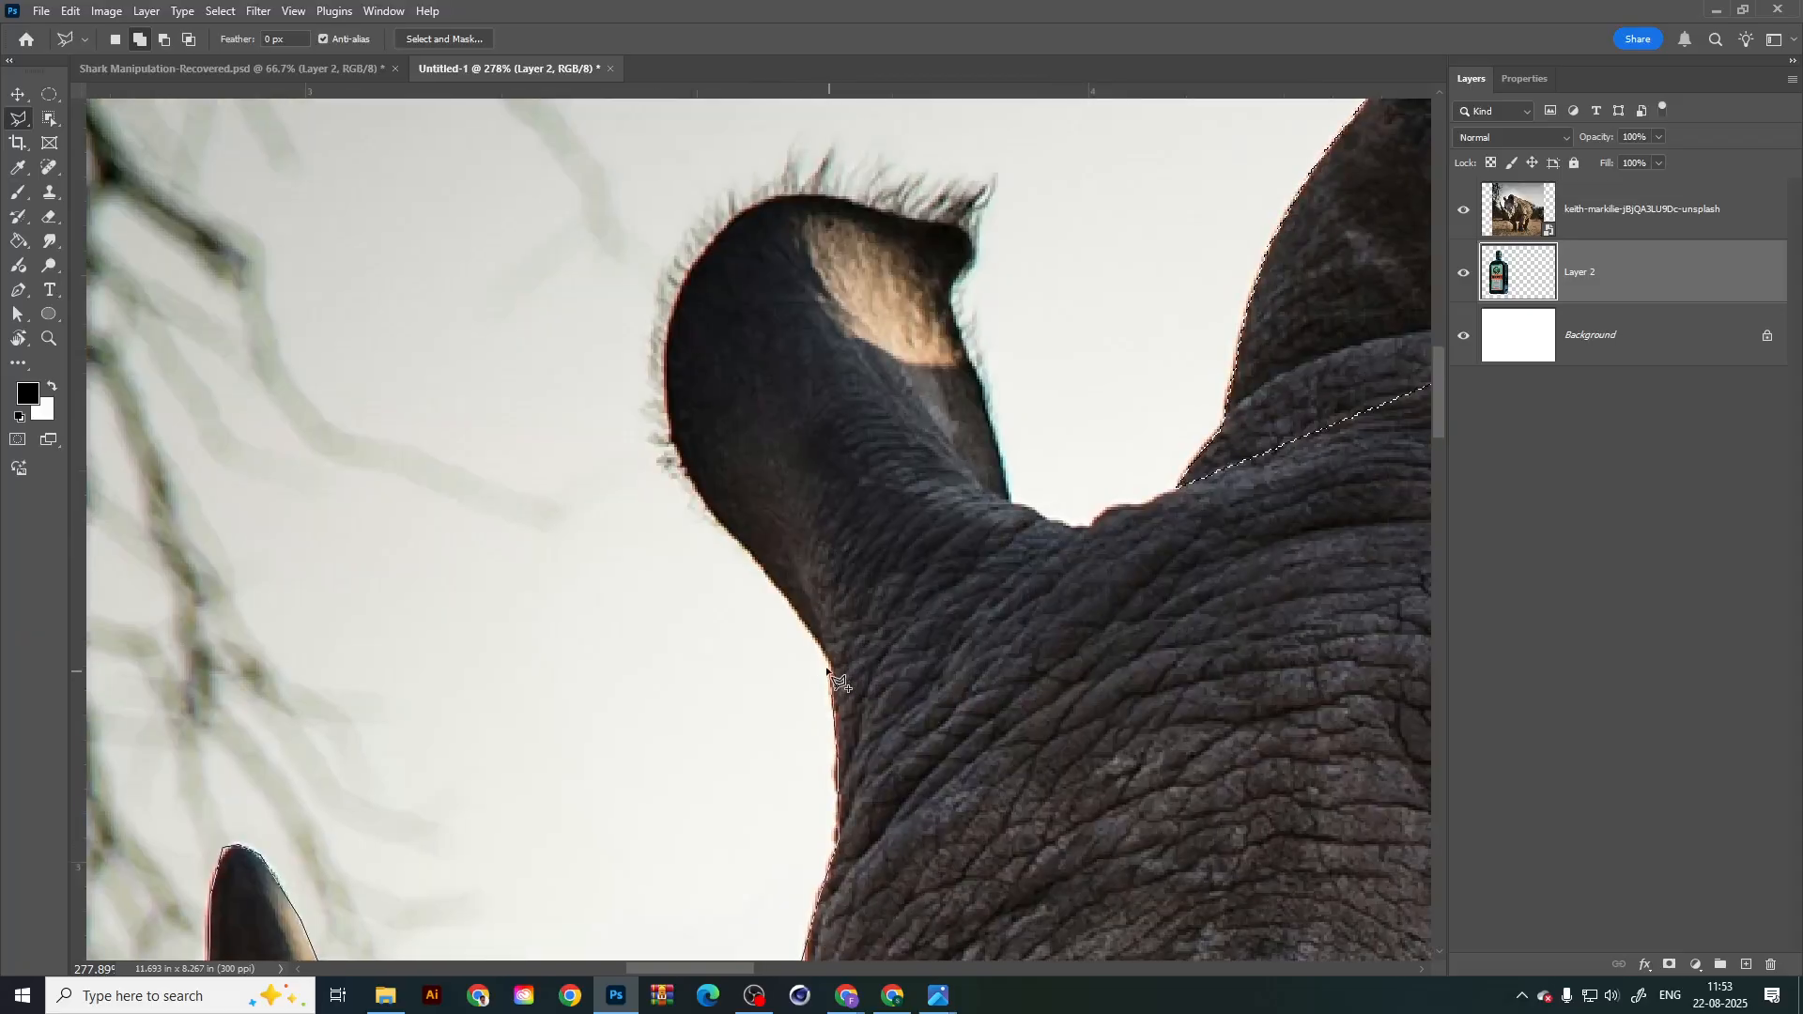
Step: Trace the lasso outline around the outer edge and top of the far ear, cutting inside its fringe of hair
click(832, 668)
click(690, 483)
click(667, 404)
click(670, 315)
click(706, 243)
click(769, 196)
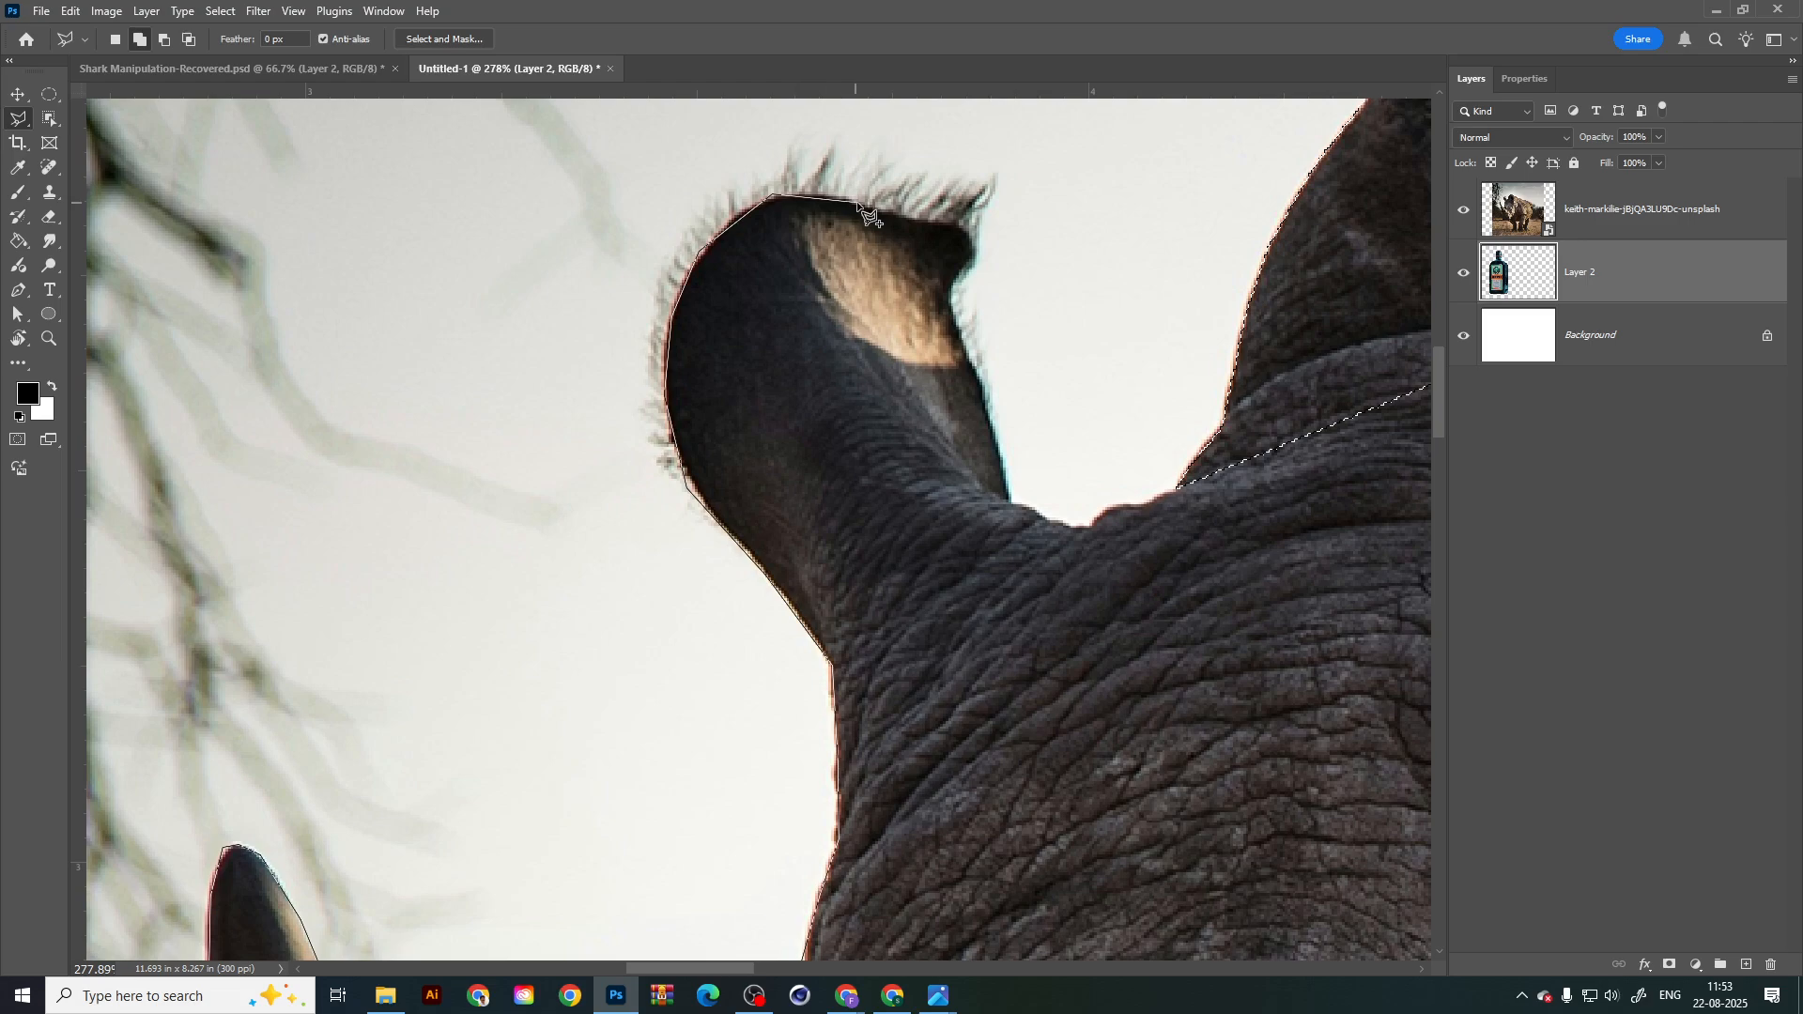
click(967, 232)
click(954, 298)
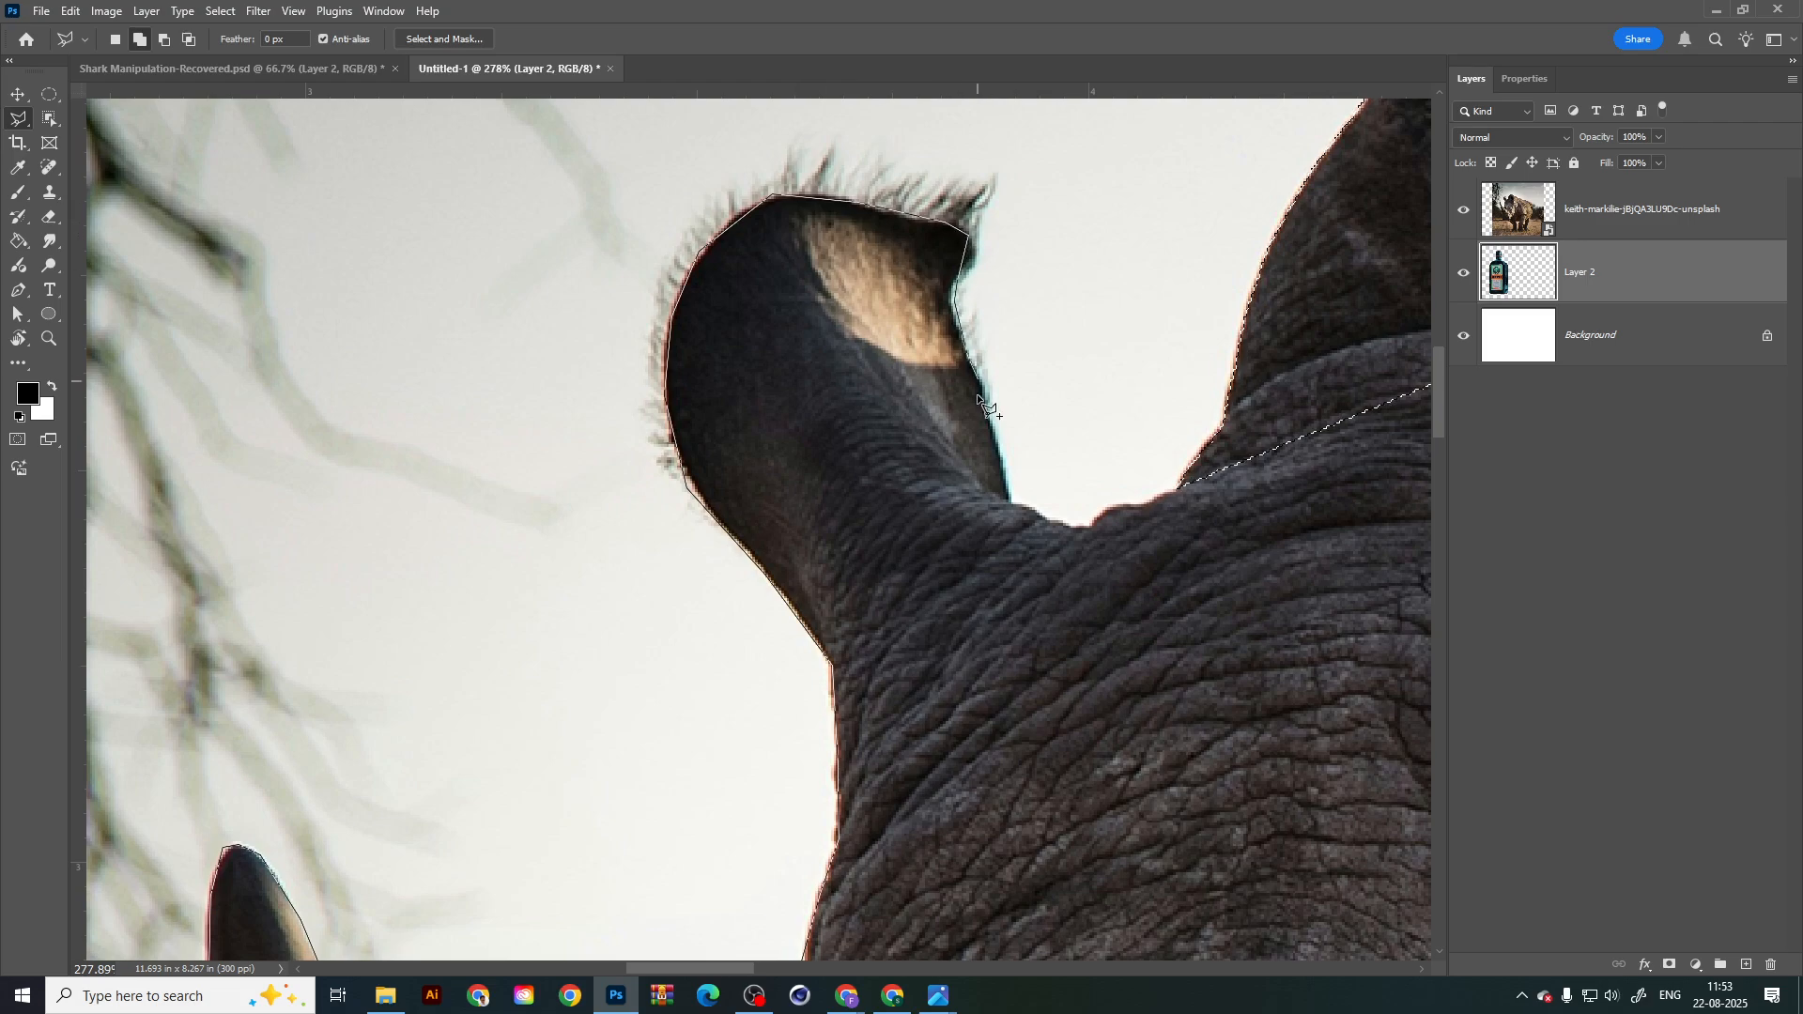
Step: Finish the lasso outline down the far ear and across the top of the head, closing it inside the near ear's existing selection
click(1015, 505)
click(1082, 527)
click(1174, 487)
click(1291, 410)
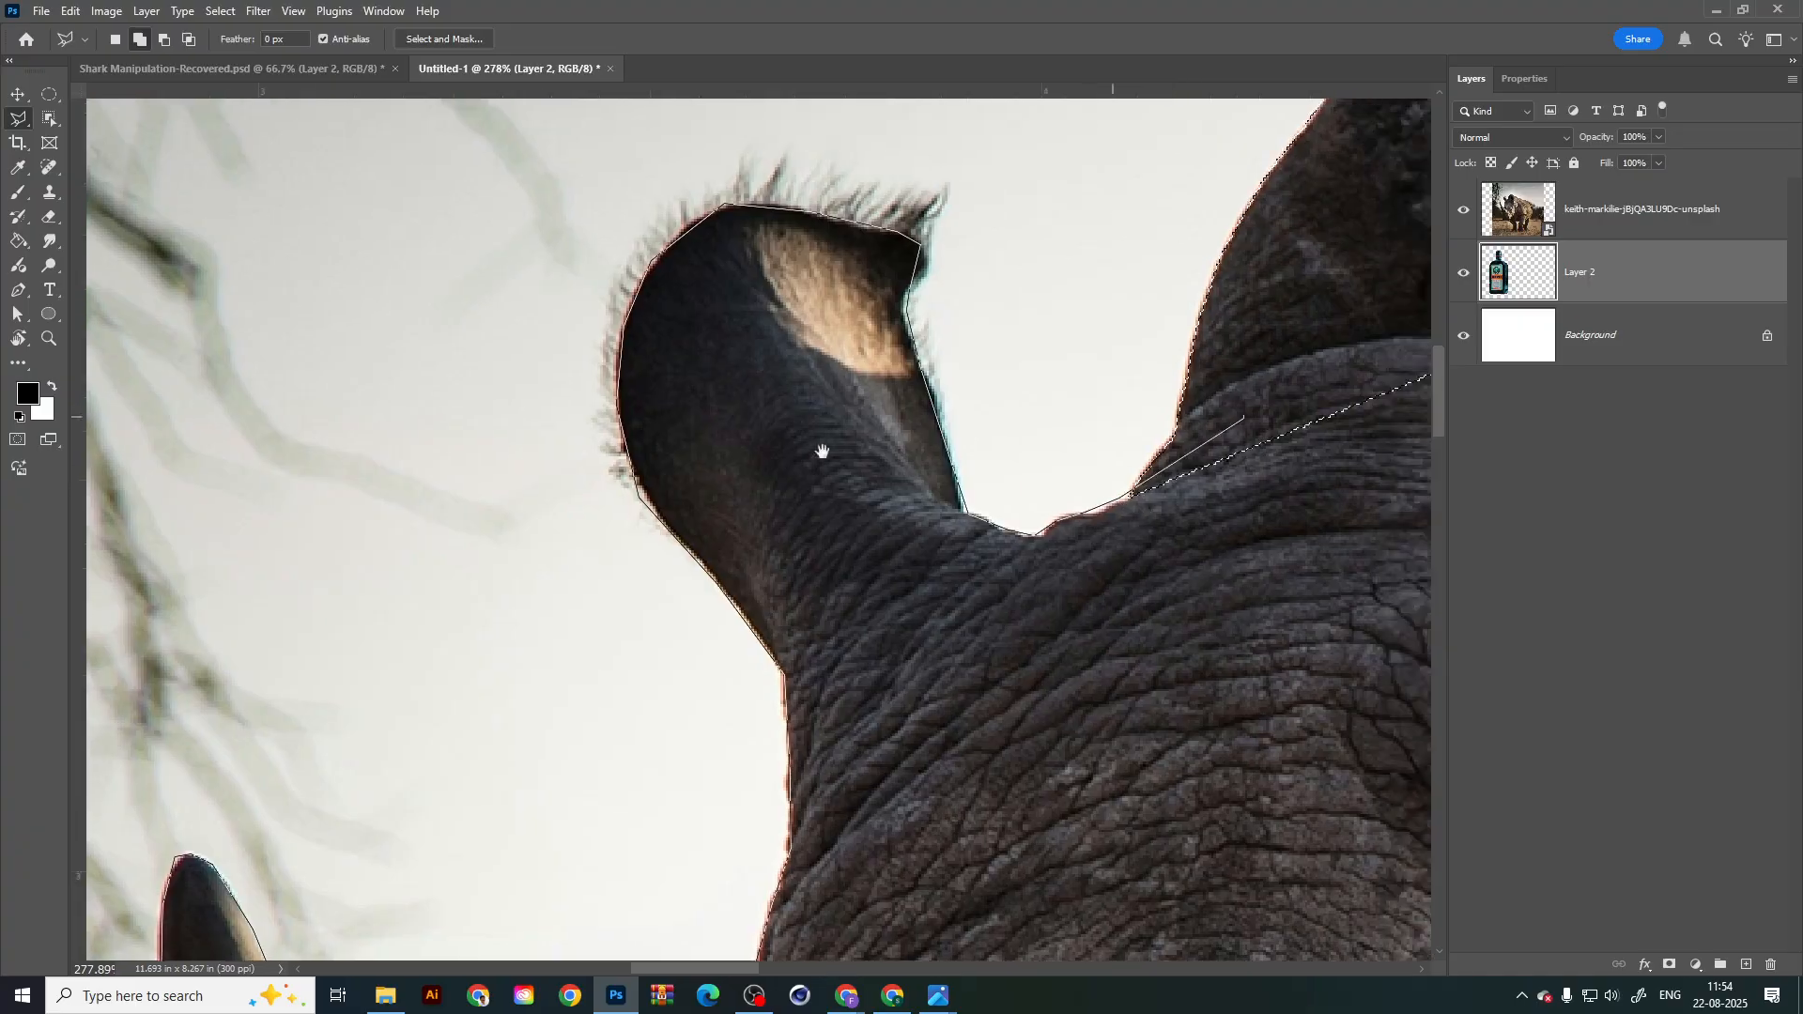
click(606, 380)
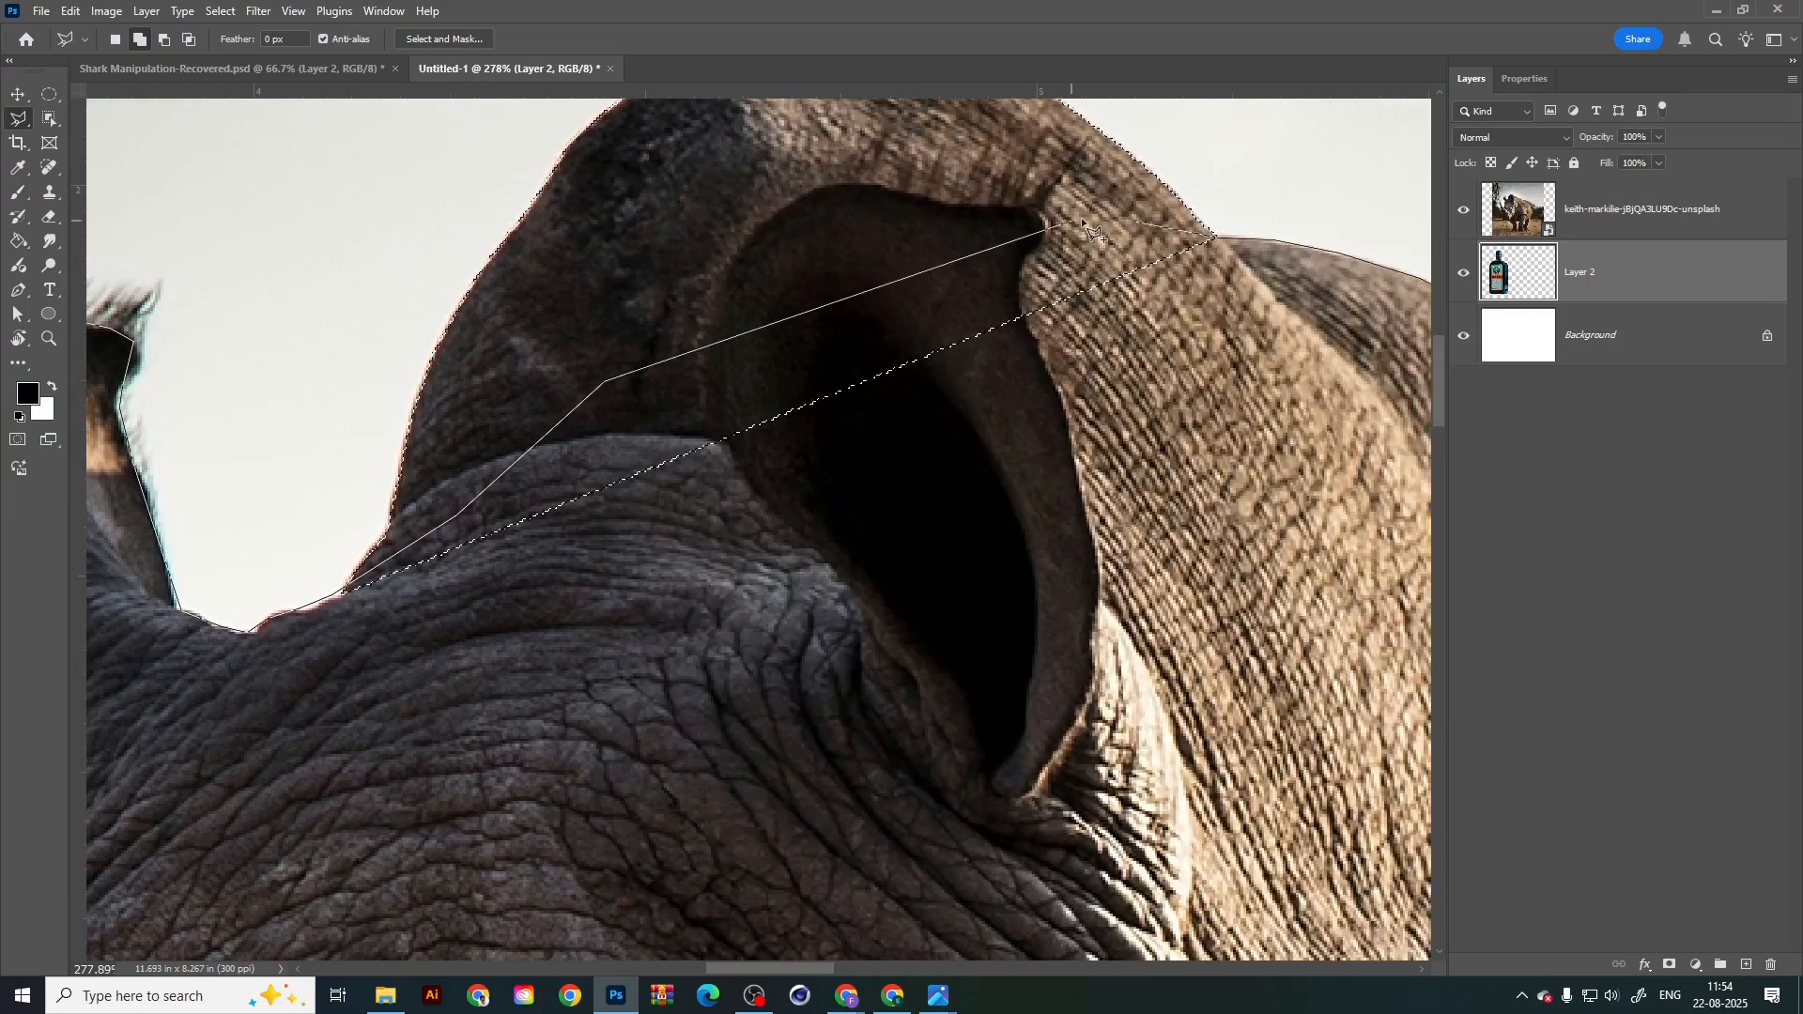
click(1134, 219)
scroll(909, 543, down, 5)
scroll(714, 422, down, 6)
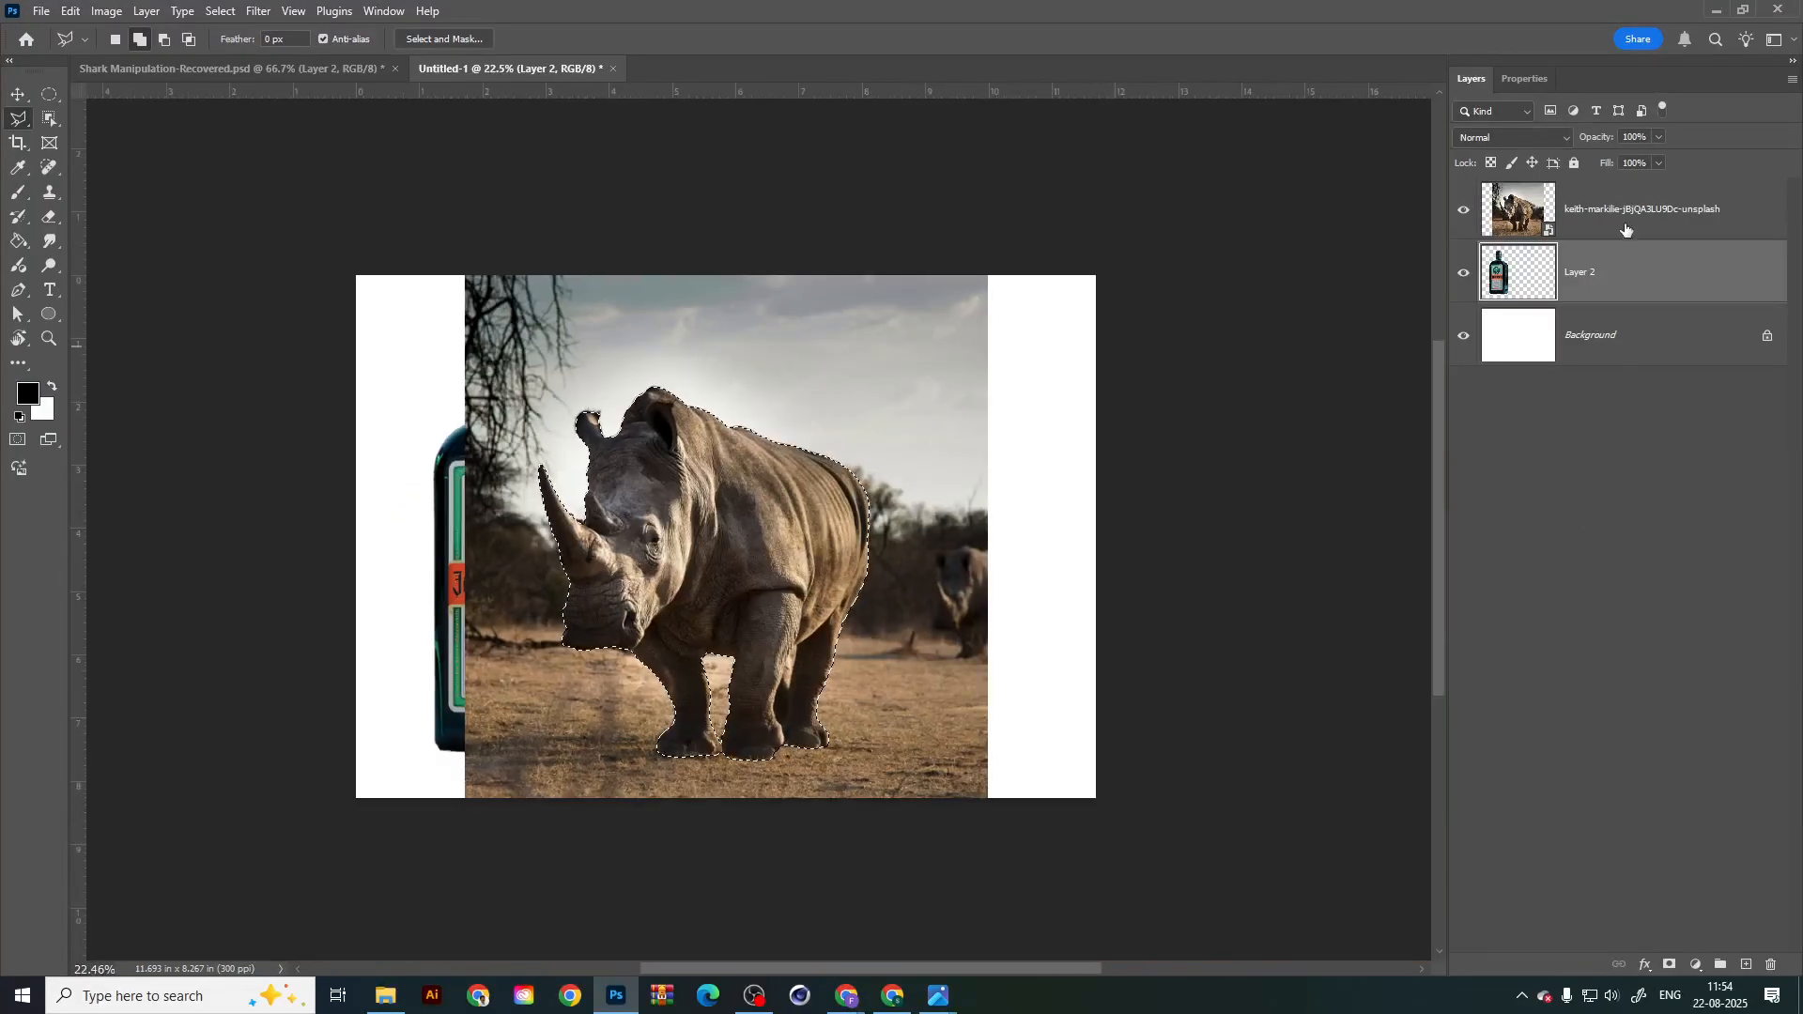
Step: Copy the selected rhino from the keith-markilie photo layer onto a new layer
click(1630, 204)
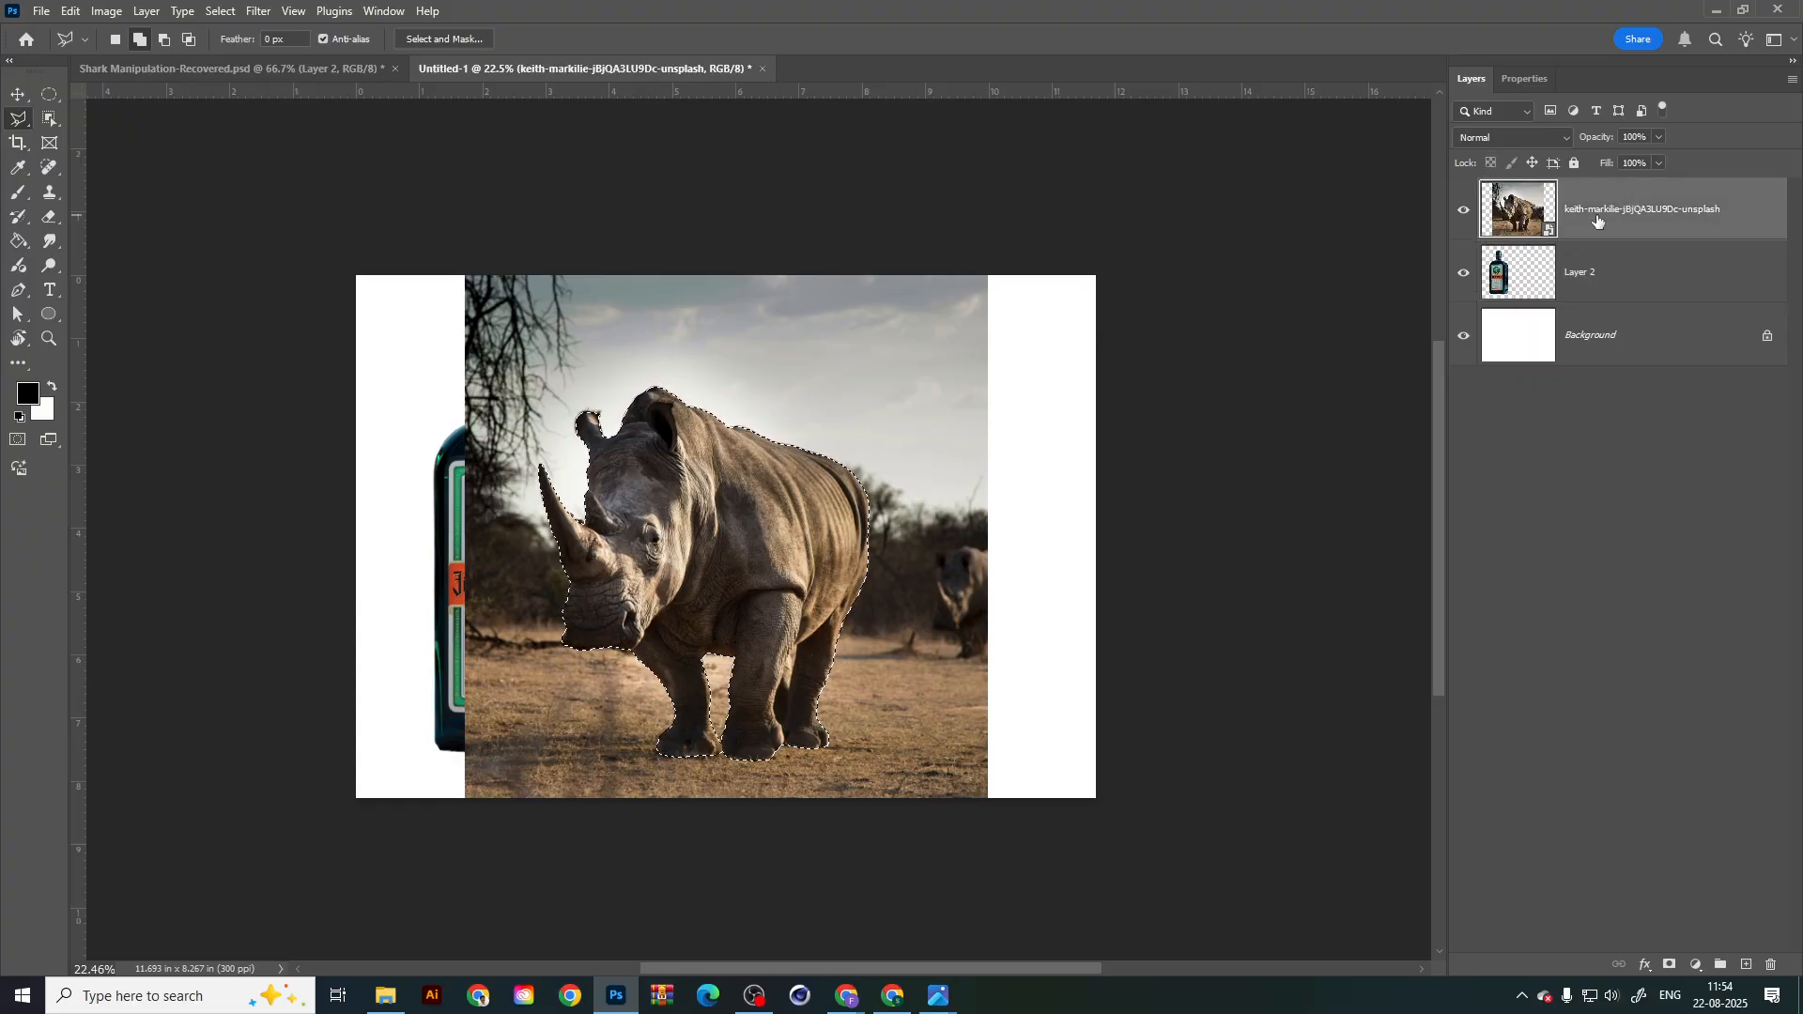
click(1598, 286)
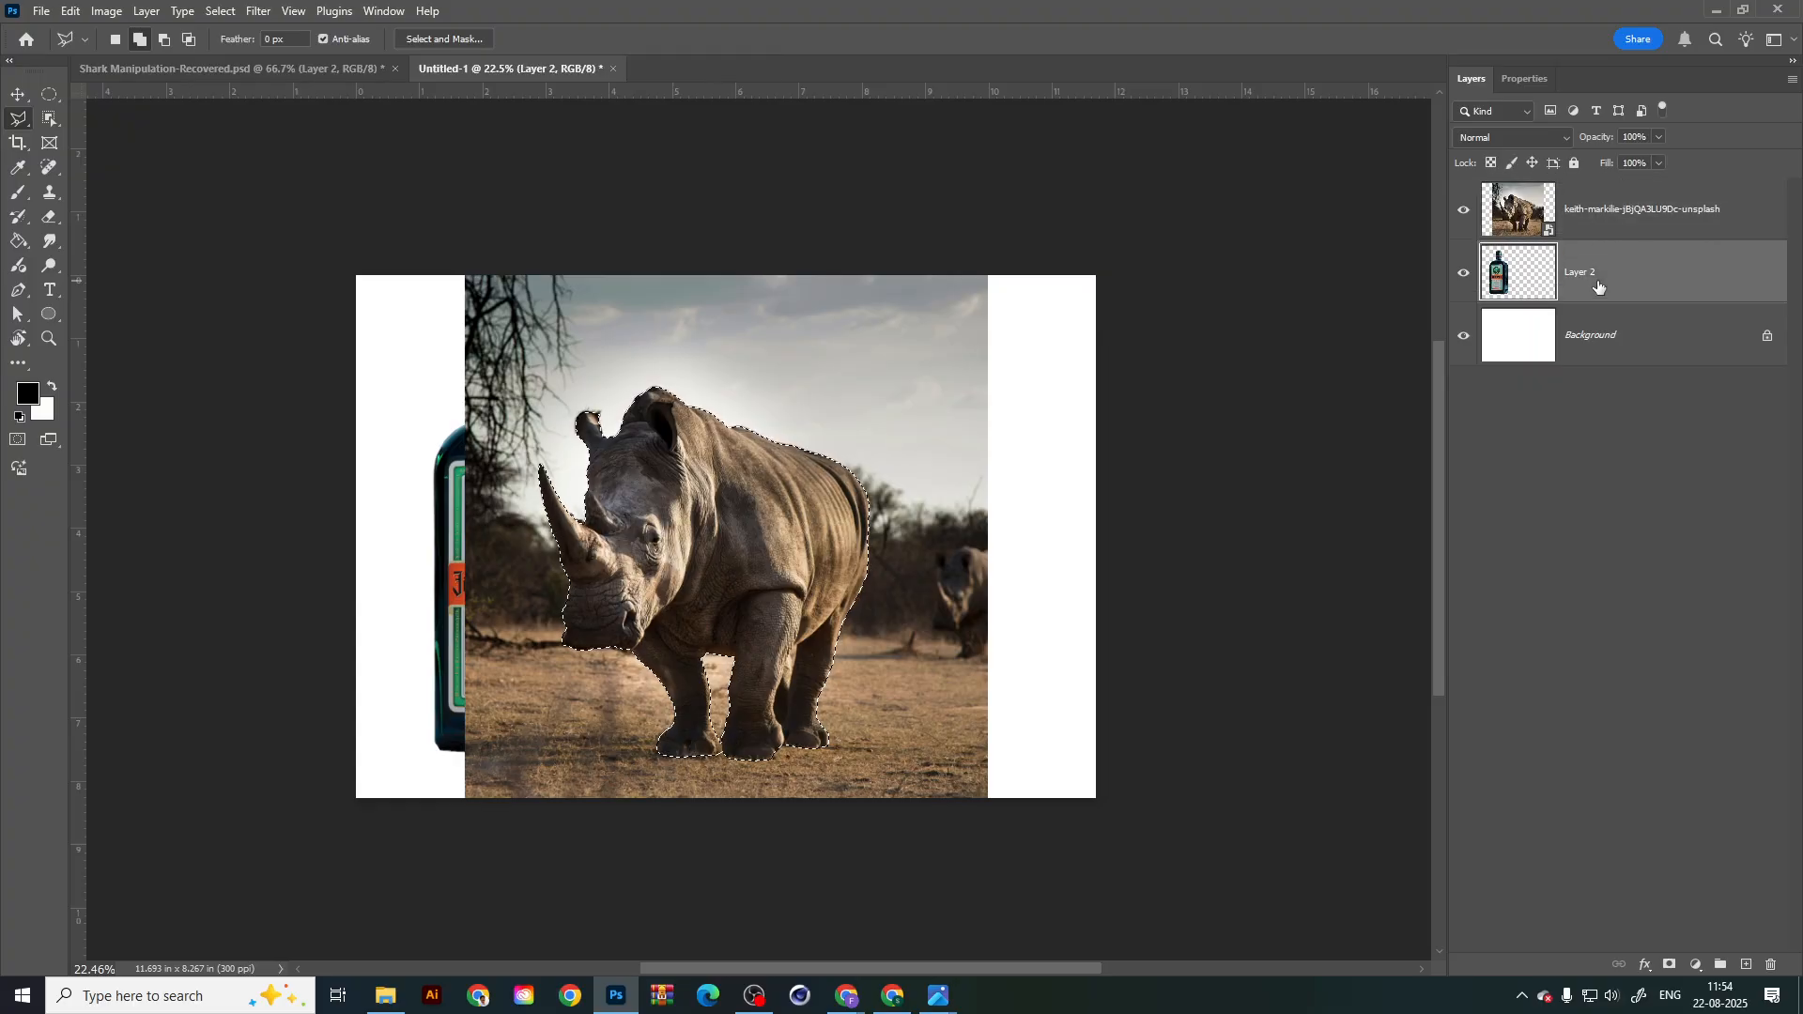
click(1629, 221)
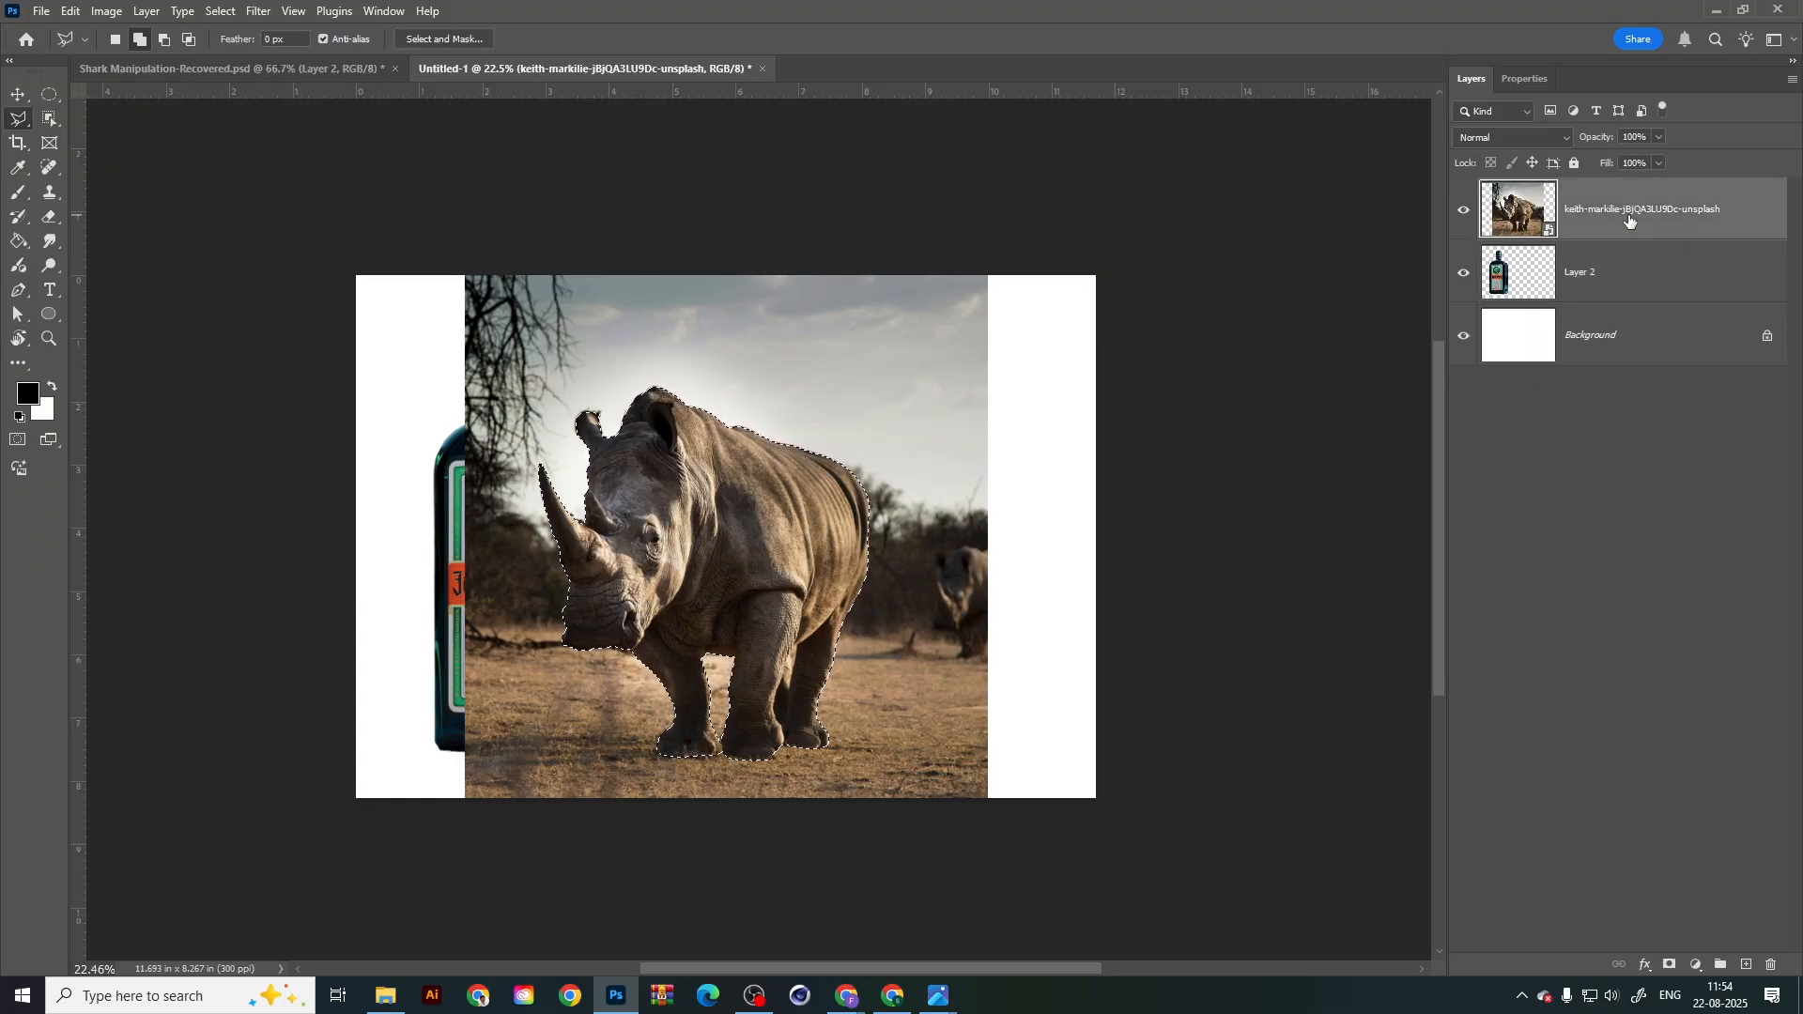
key(ctrl+j)
Step: Hide the original rhino photo layer and move the rhino cut-out up and to the right, clear of the bottle
click(1464, 272)
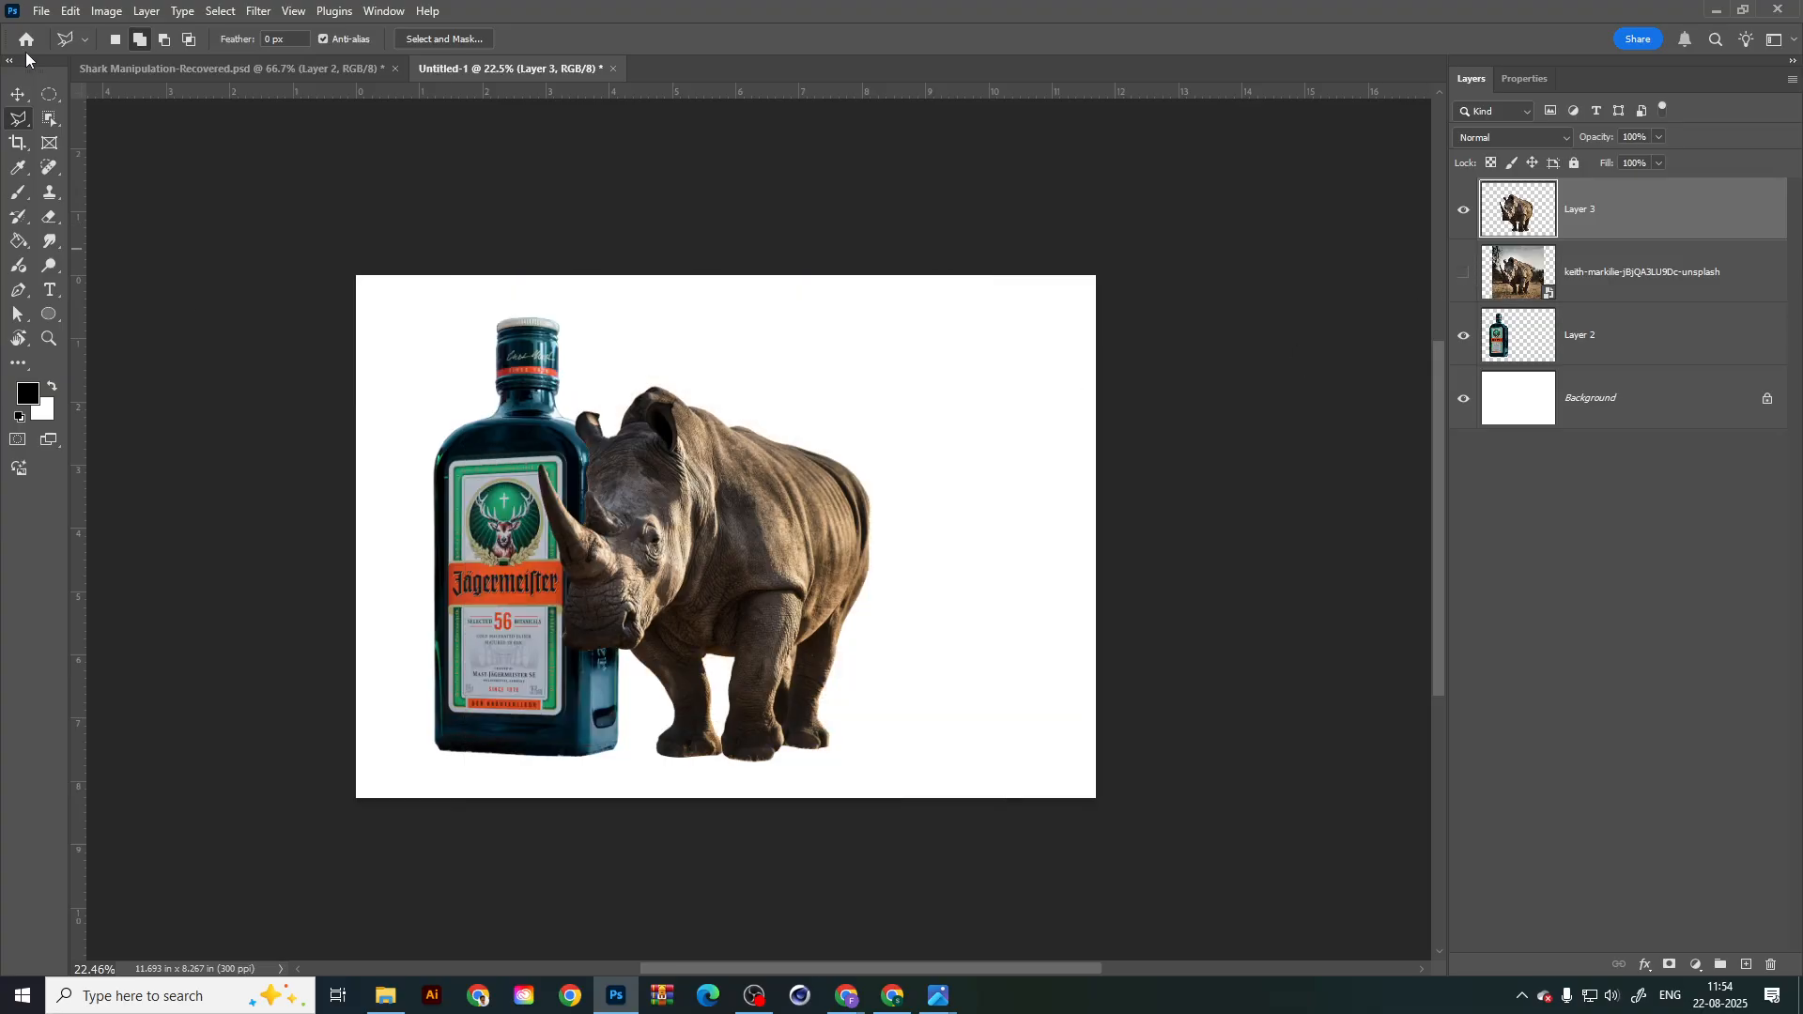
click(19, 94)
drag(853, 601, 957, 545)
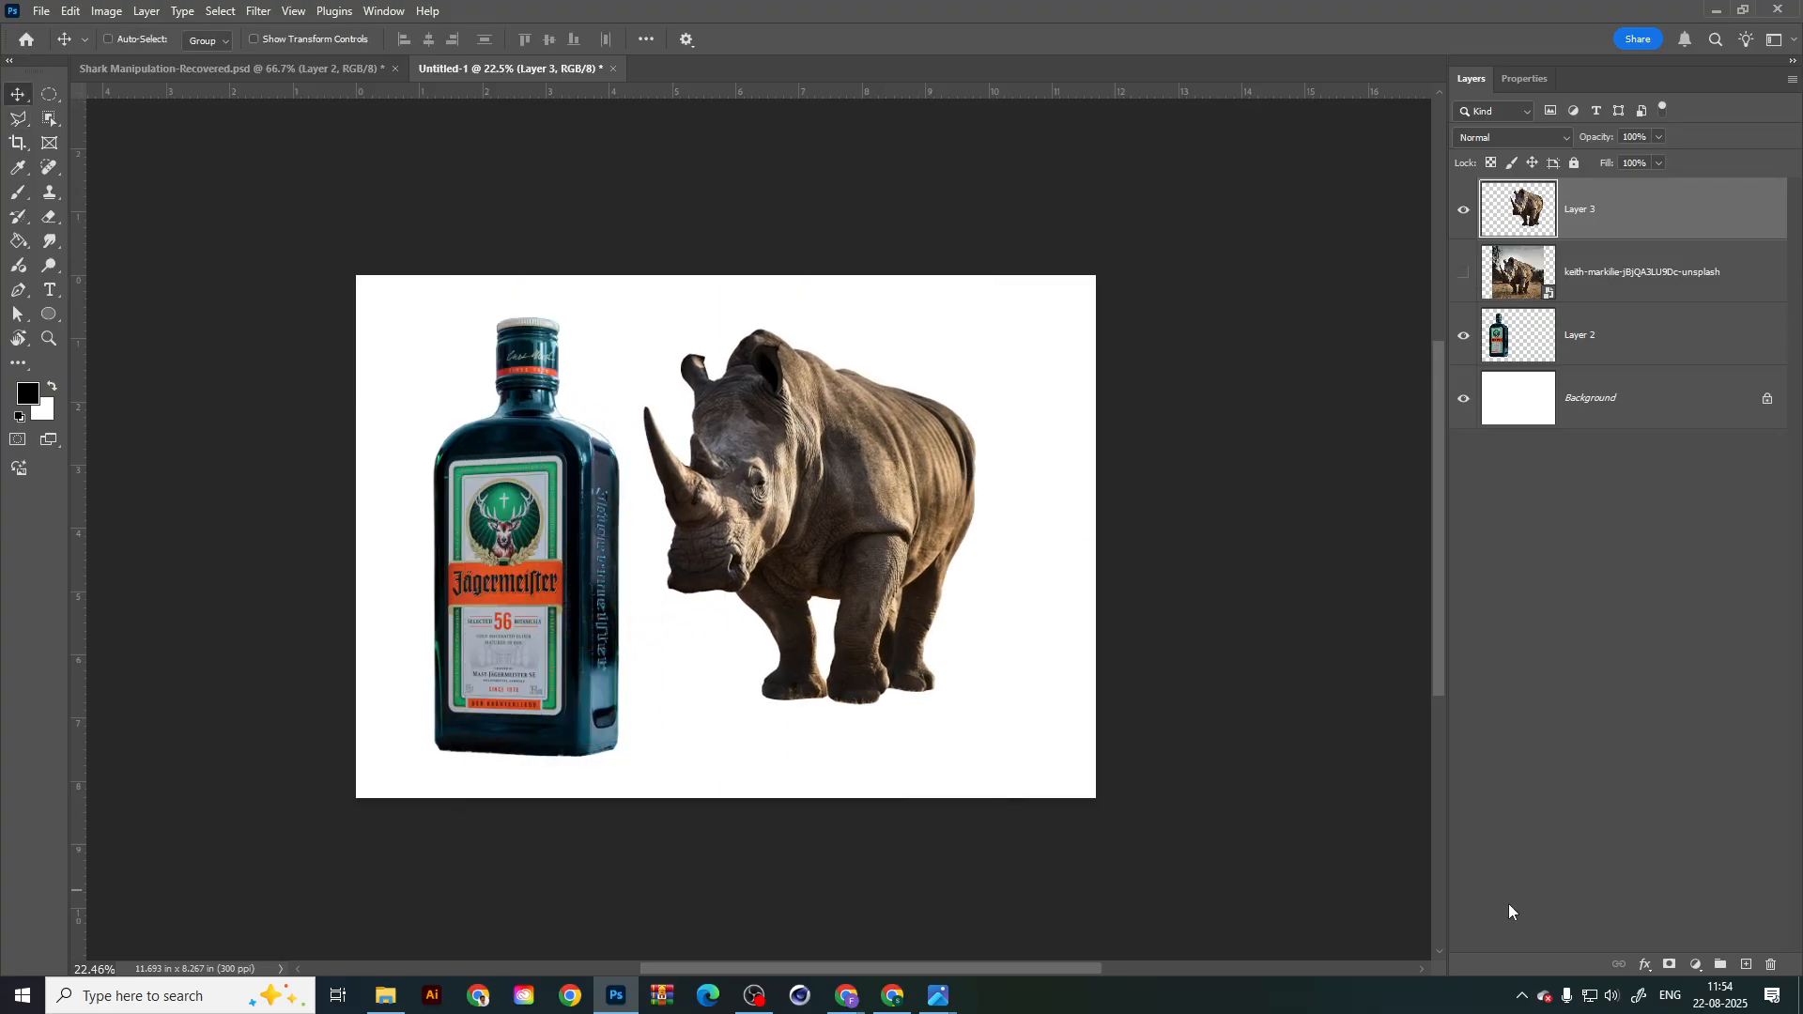
Step: Select the leftover background gap between the rhino's front and hind legs with the Polygonal Lasso and delete it
scroll(1014, 676, up, 1)
scroll(1014, 678, up, 4)
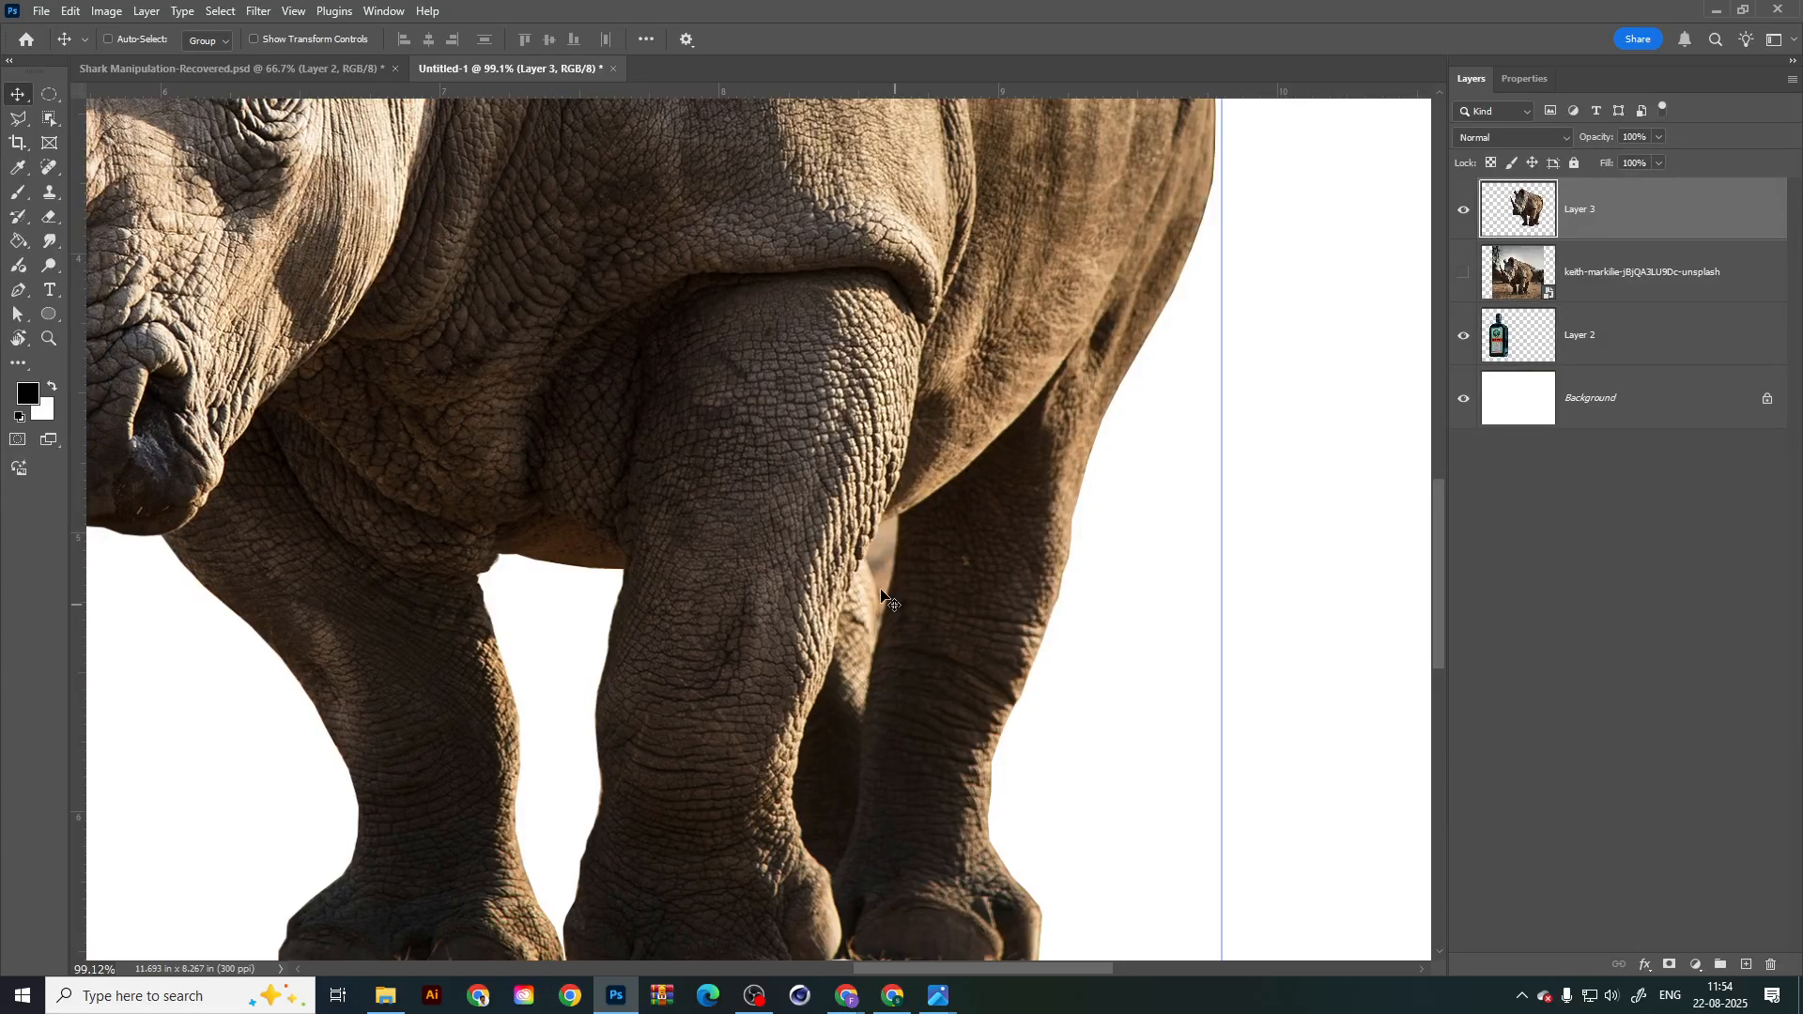
key(l)
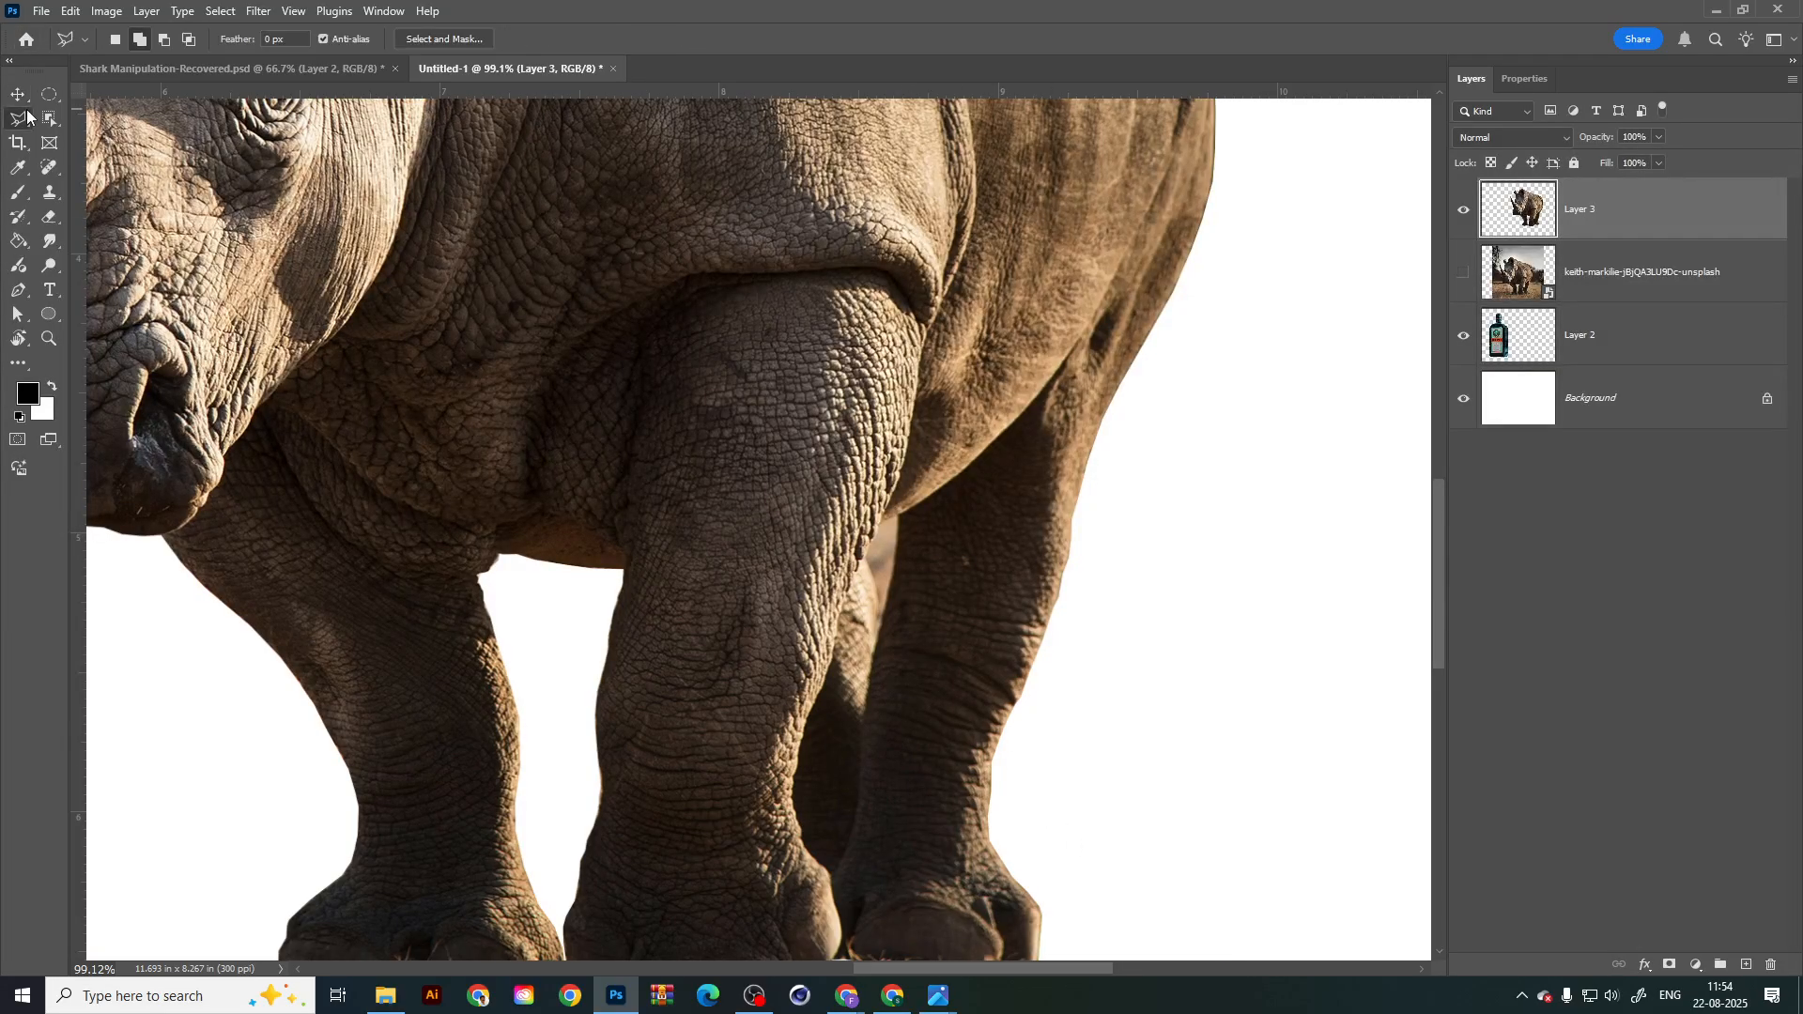
scroll(963, 537, up, 3)
click(675, 605)
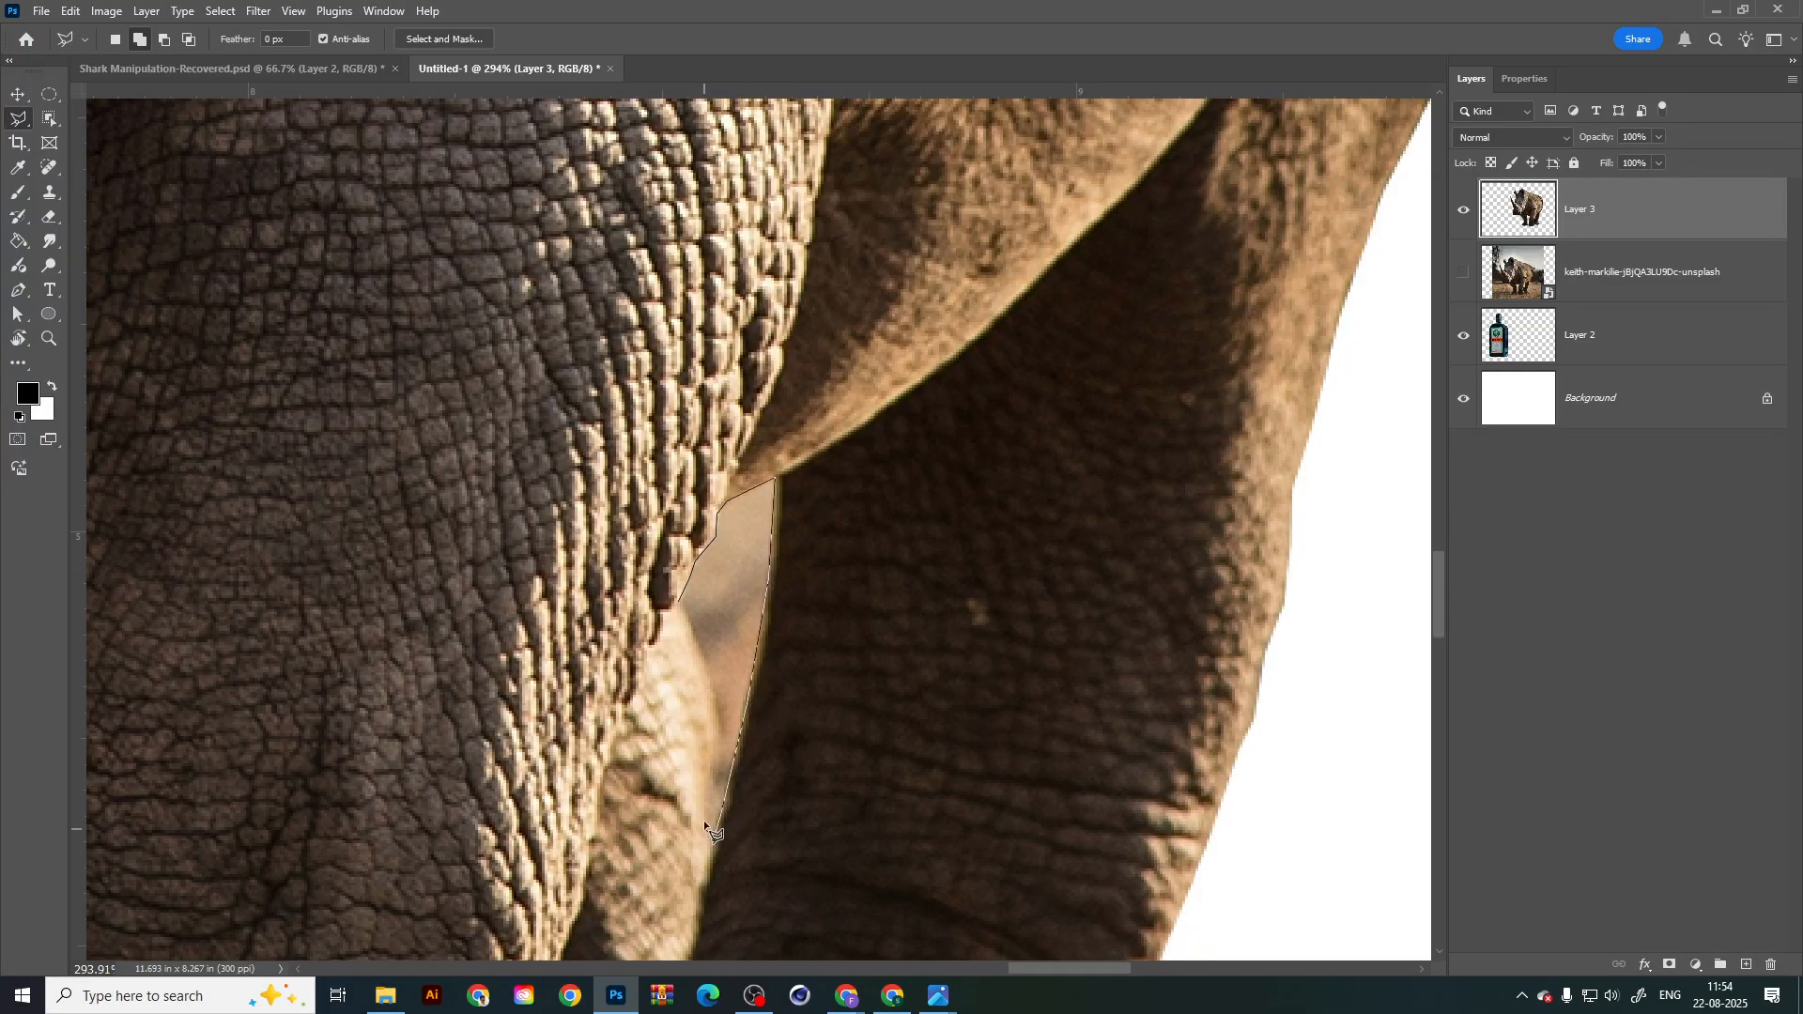
click(677, 606)
key(Delete)
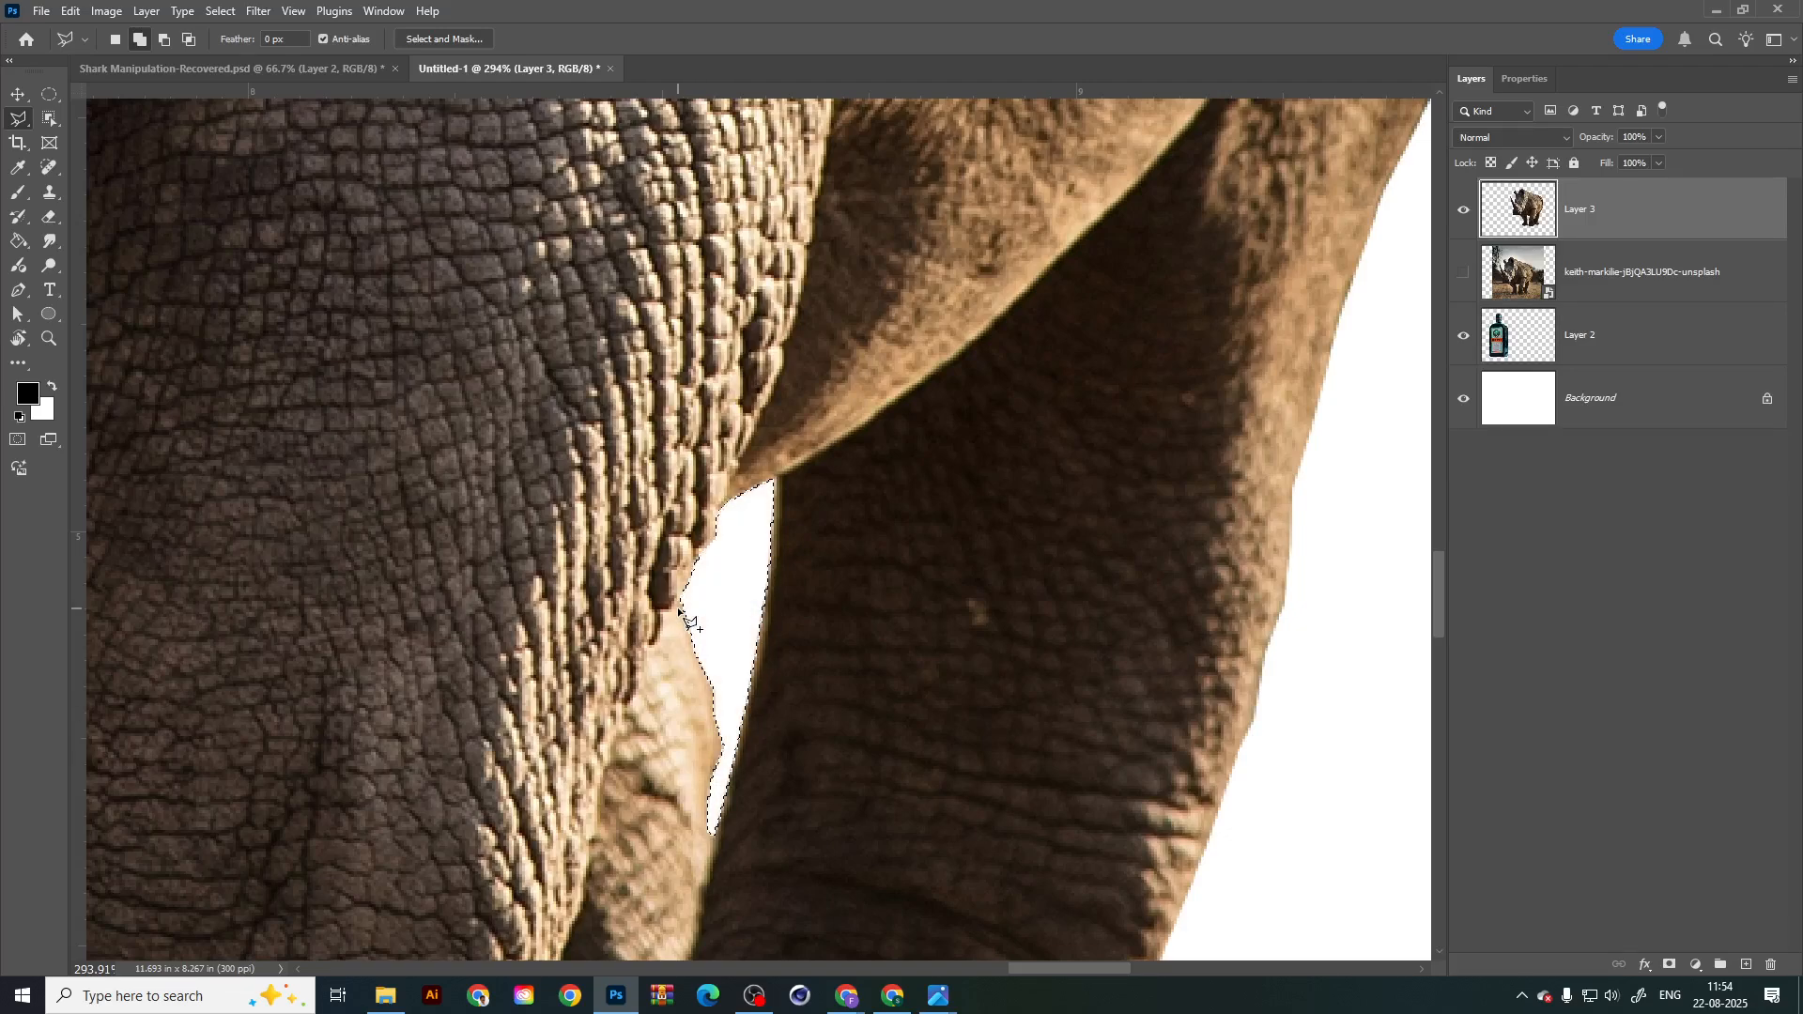
key(ctrl+0)
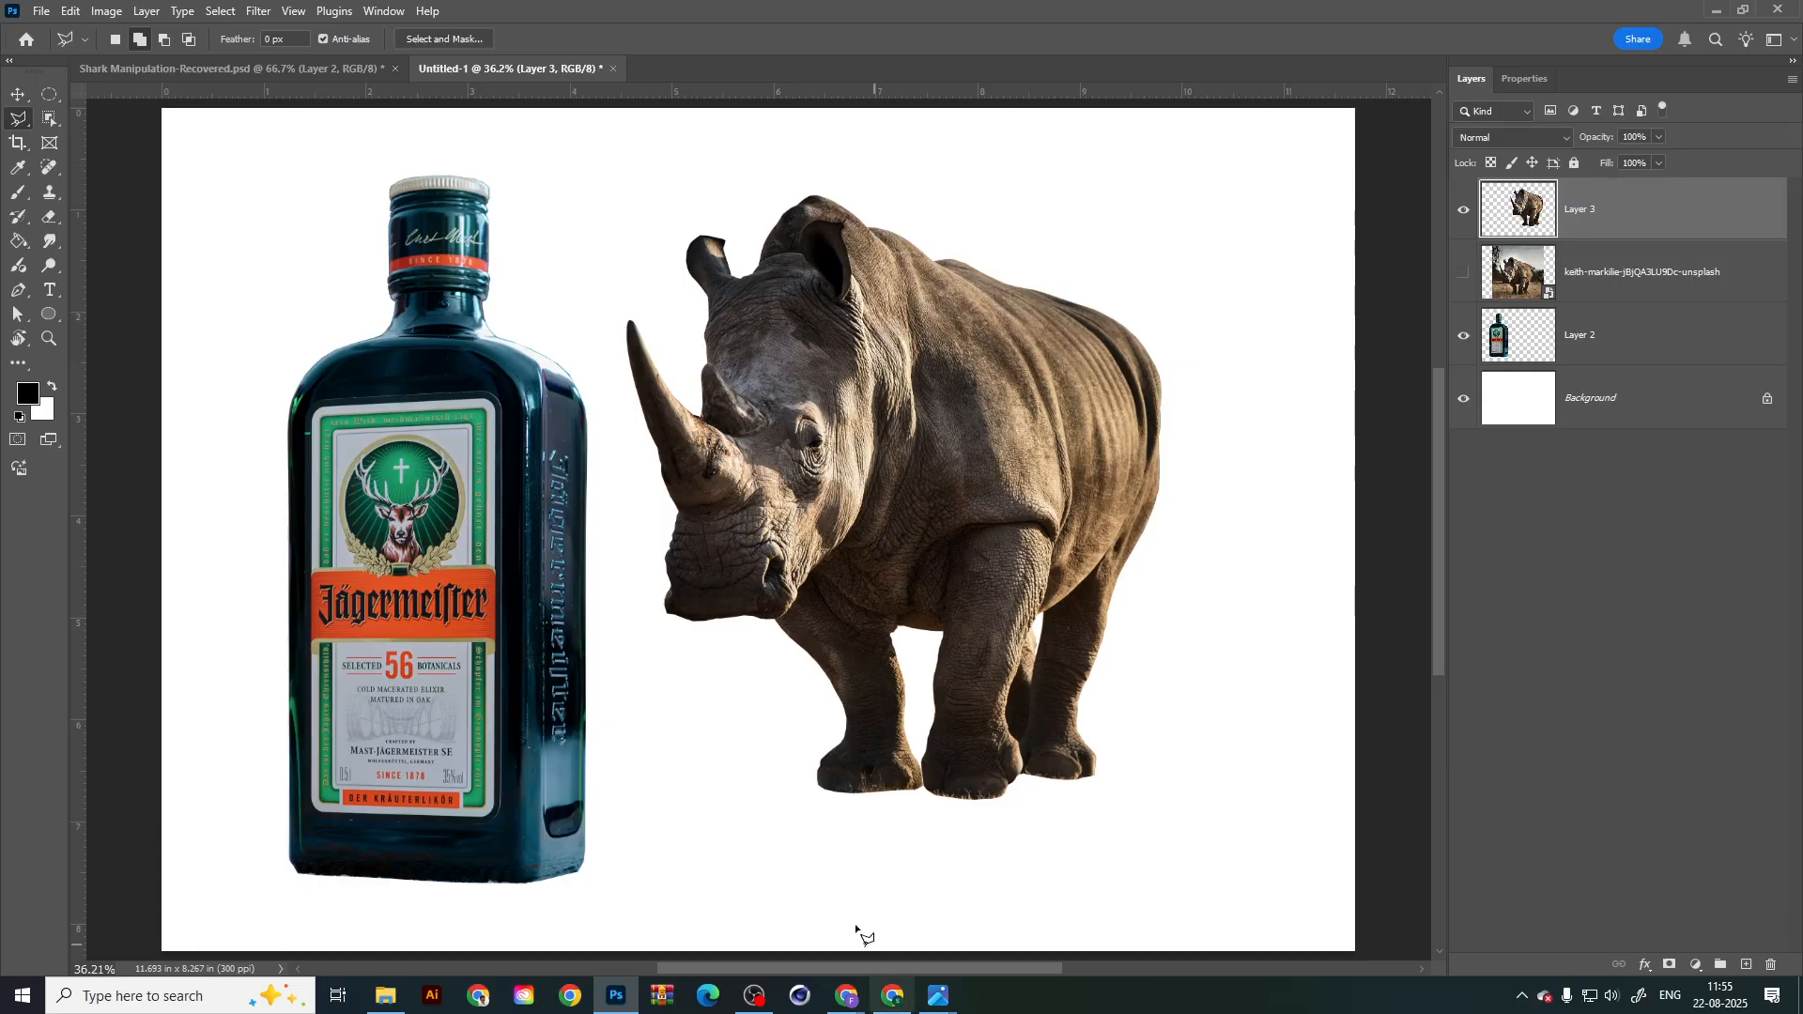
Step: Switch to the OBS window with the streaming and recording controls
click(385, 996)
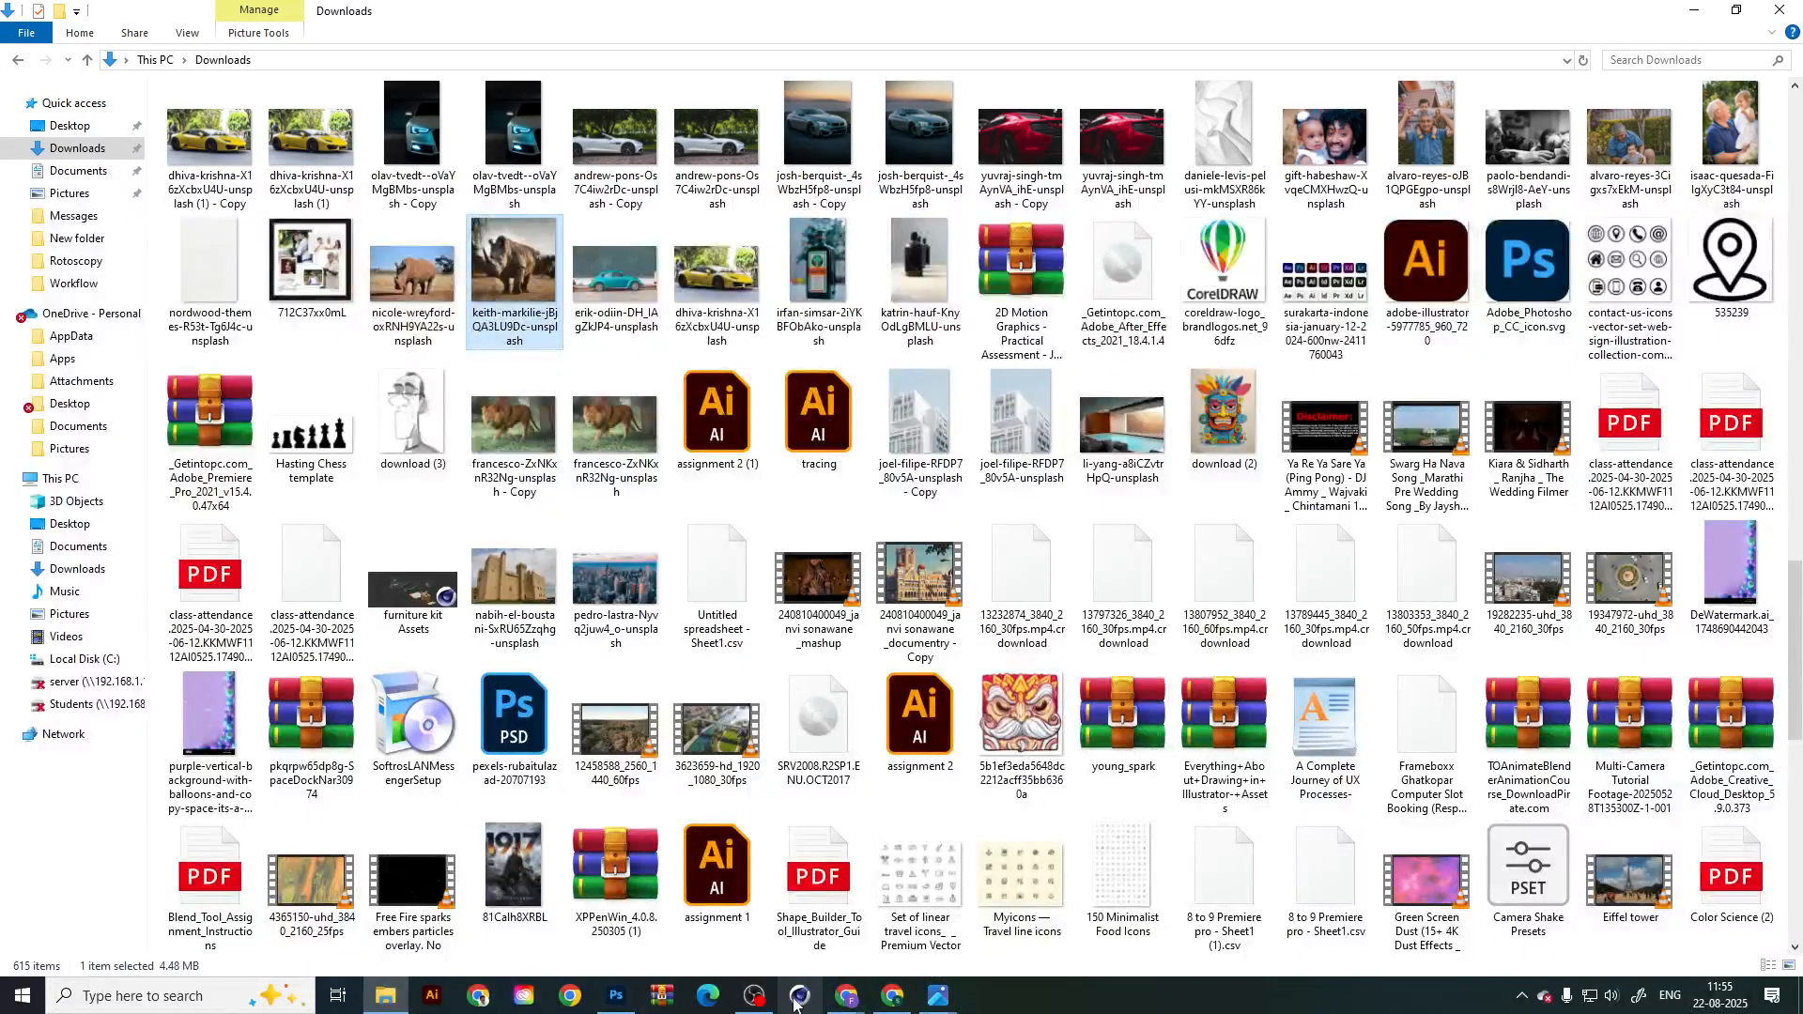
click(893, 997)
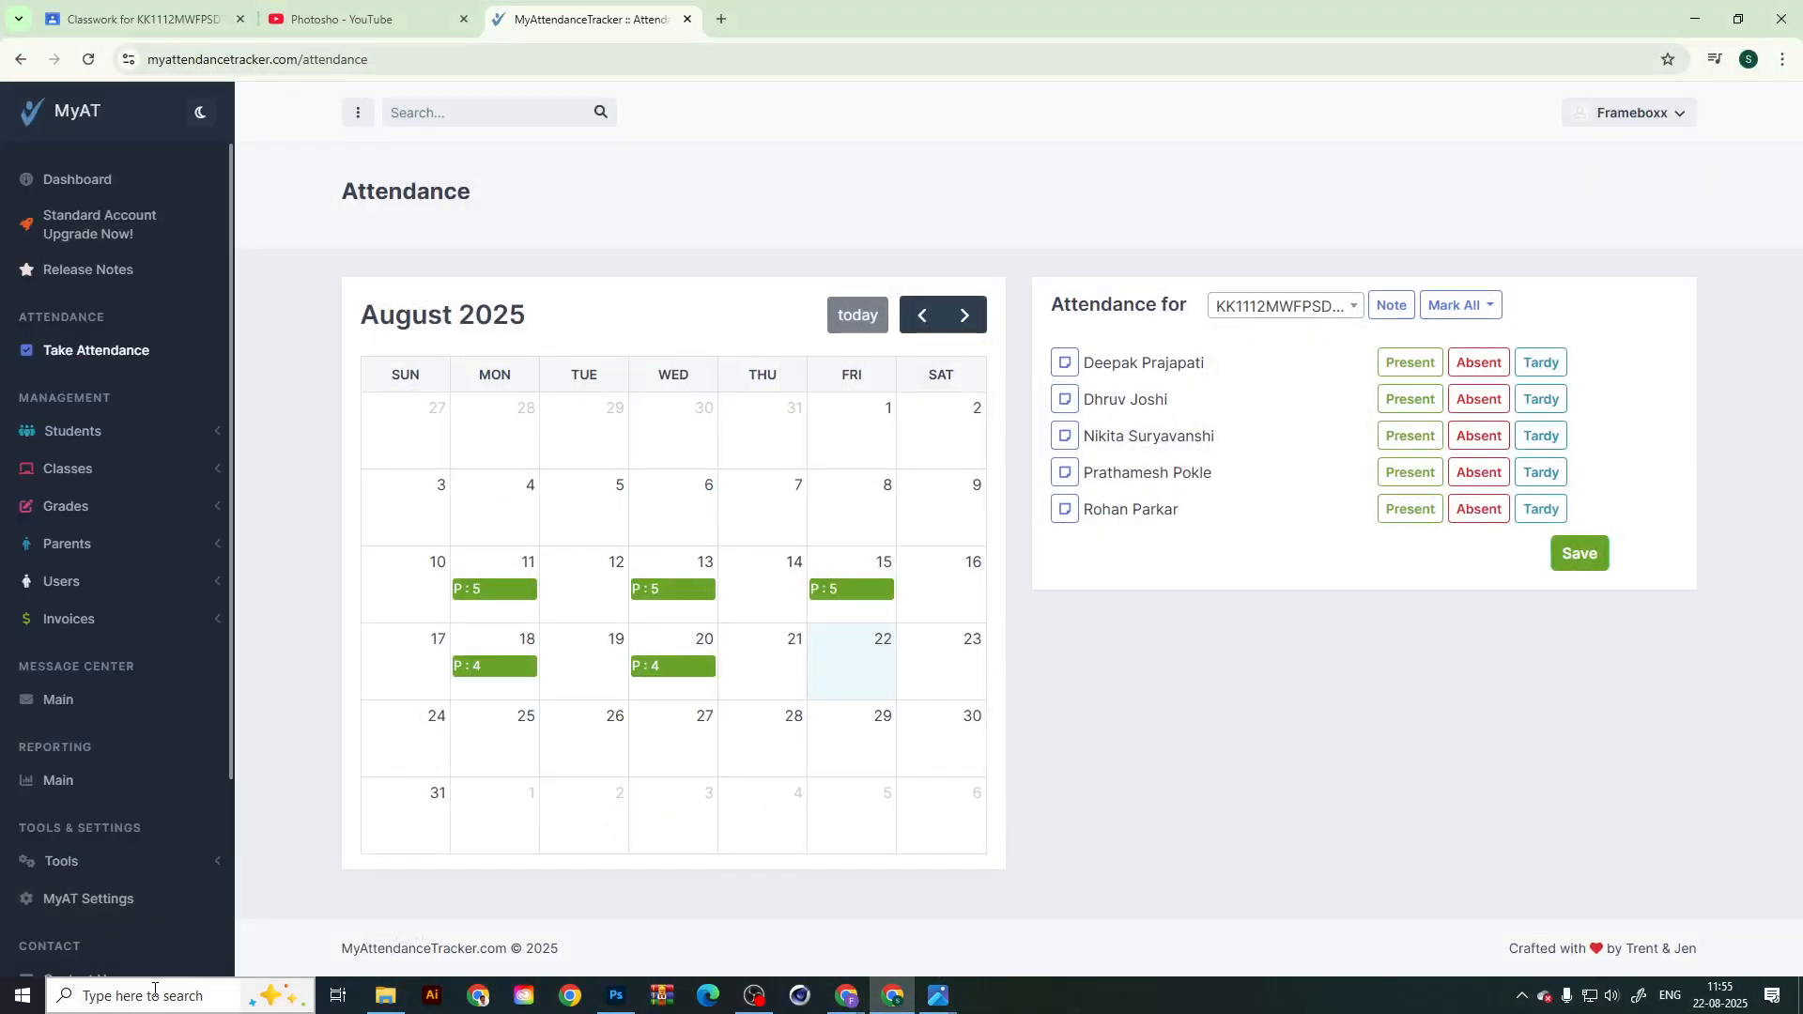
click(753, 995)
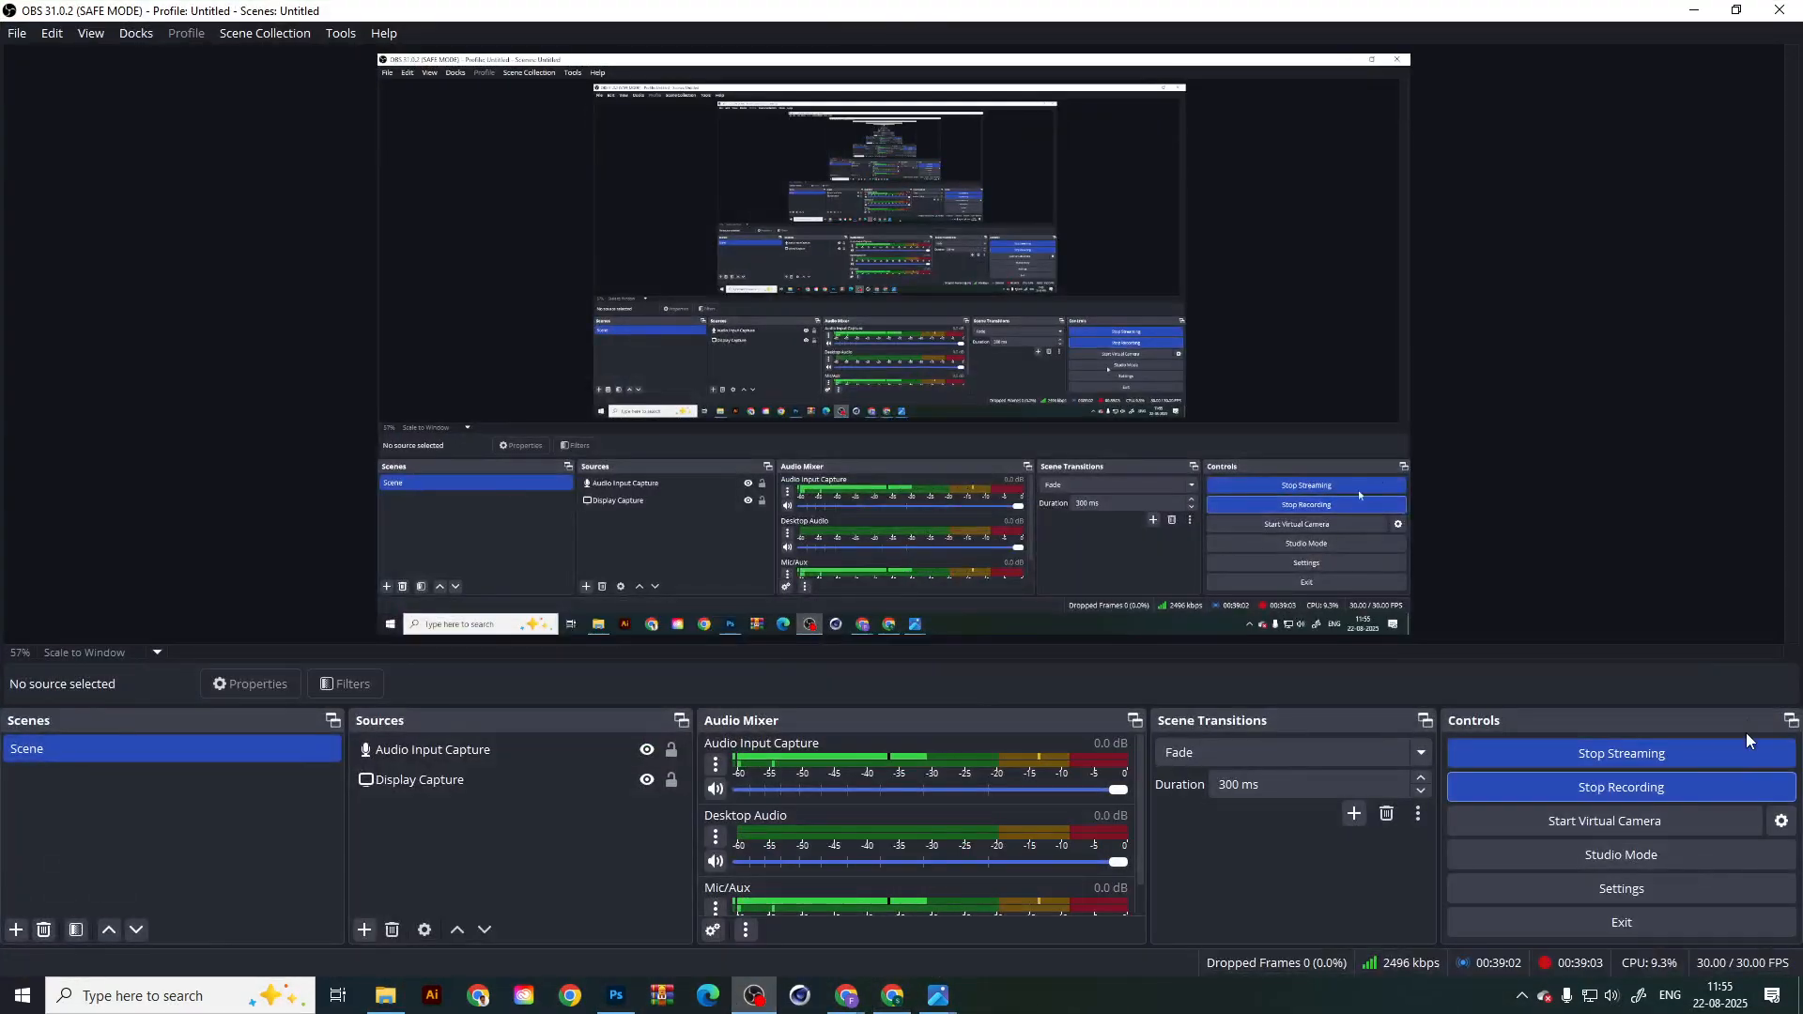